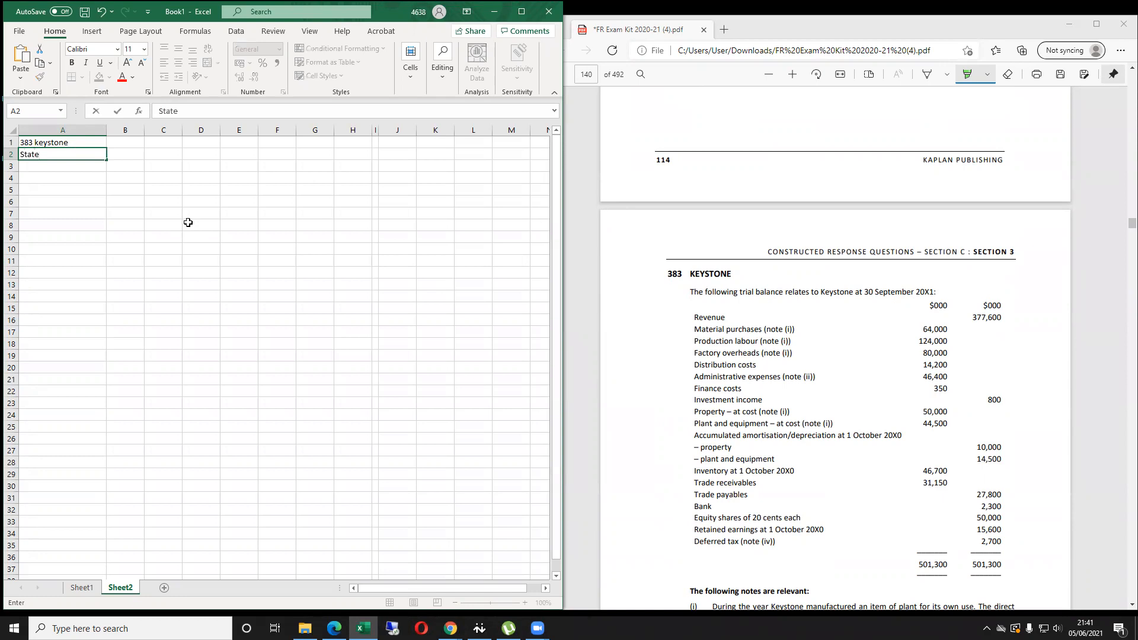
# Complete the title in A2 as "State of profit and loss y/e 30 sept 20x1" and fit column A to it.
pyautogui.write('of profit and loss y/e 3')
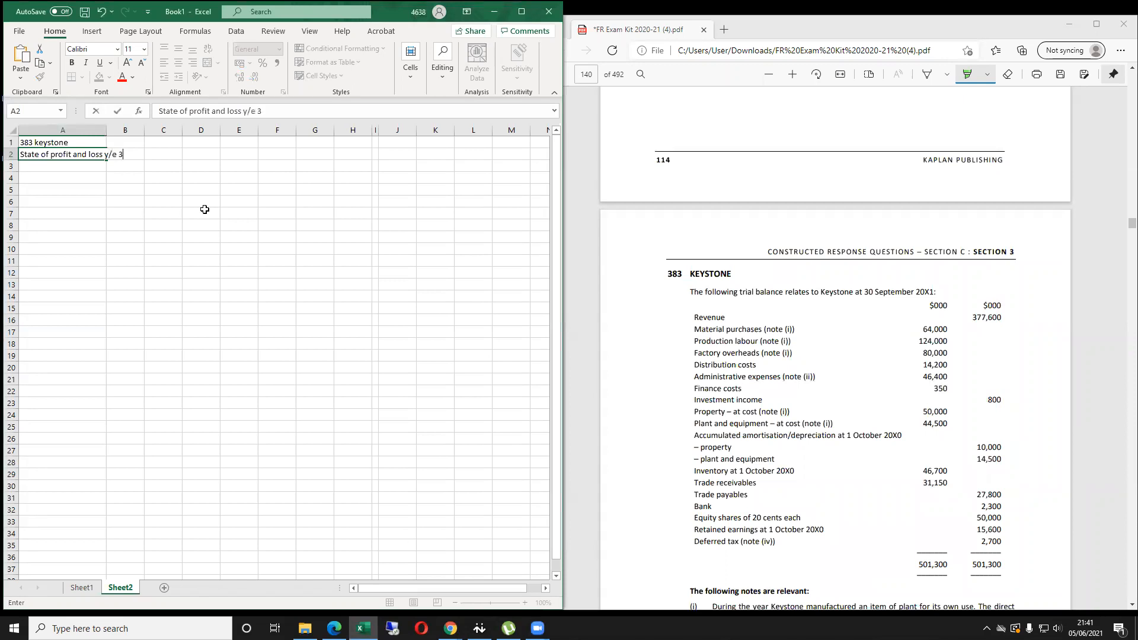
pyautogui.write('sept 20x1')
pyautogui.press('Return')
pyautogui.press('Up')
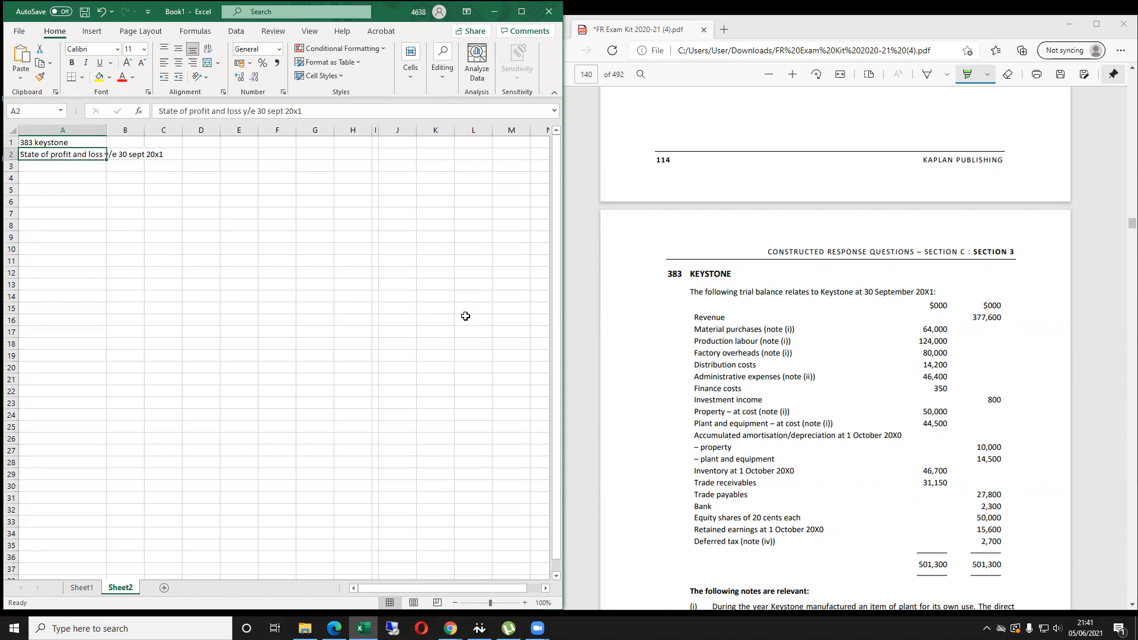
pyautogui.doubleClick(107, 129)
# Make the A2 title bold and correct "State" to "Statement", fitting column A to the text.
pyautogui.scroll(-6, 837, 390)
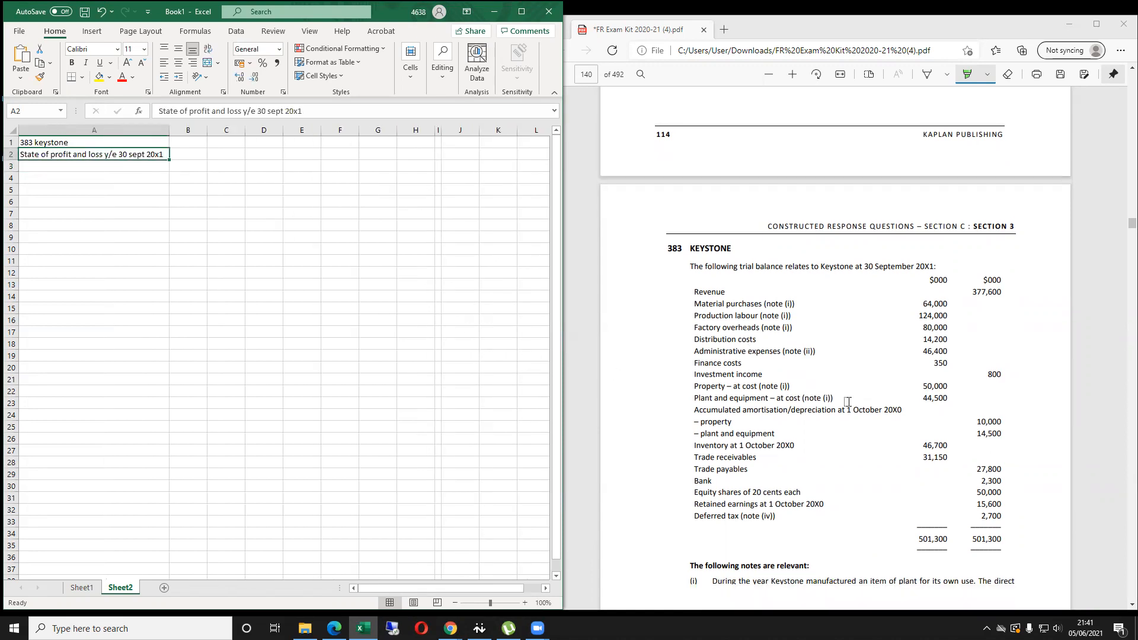
pyautogui.scroll(6, 837, 390)
pyautogui.scroll(-5, 761, 342)
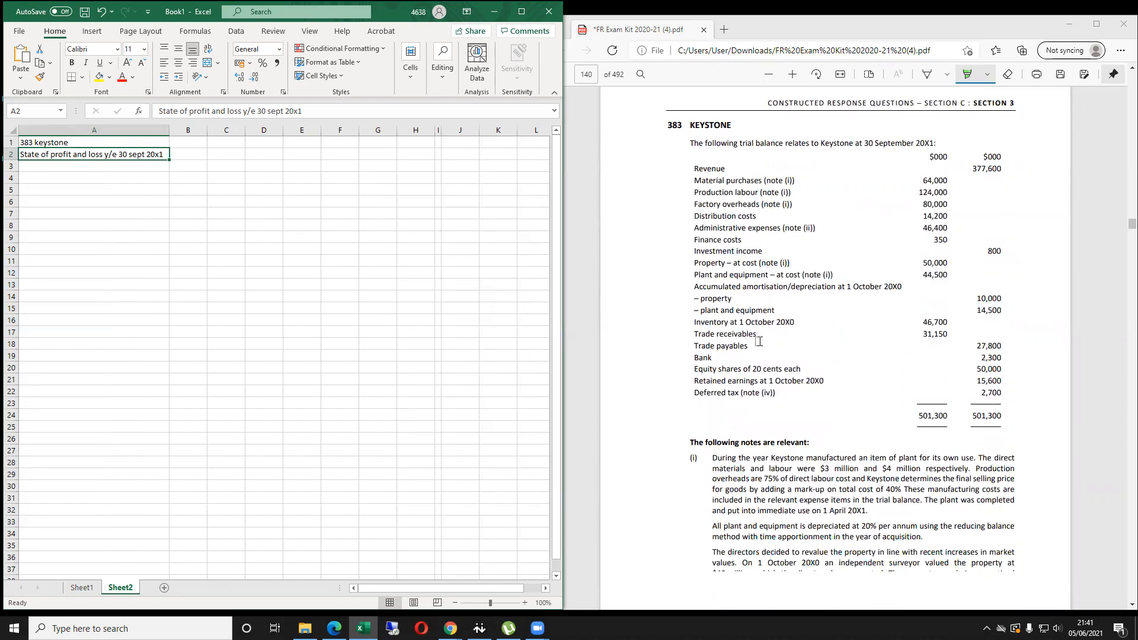
pyautogui.scroll(-2, 761, 342)
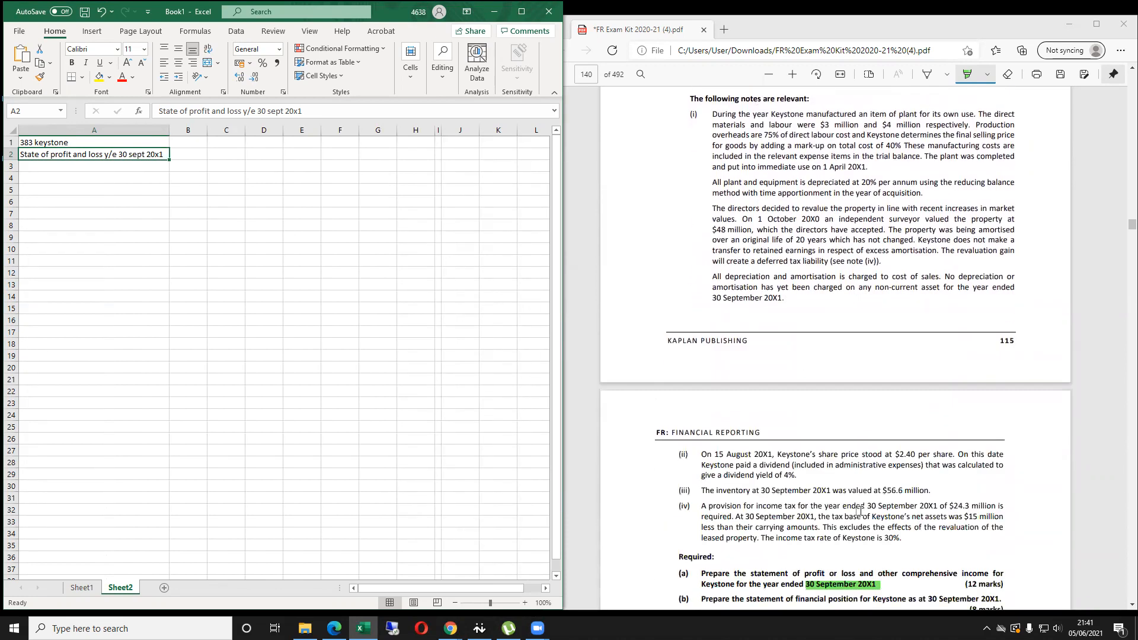
pyautogui.scroll(-1, 856, 509)
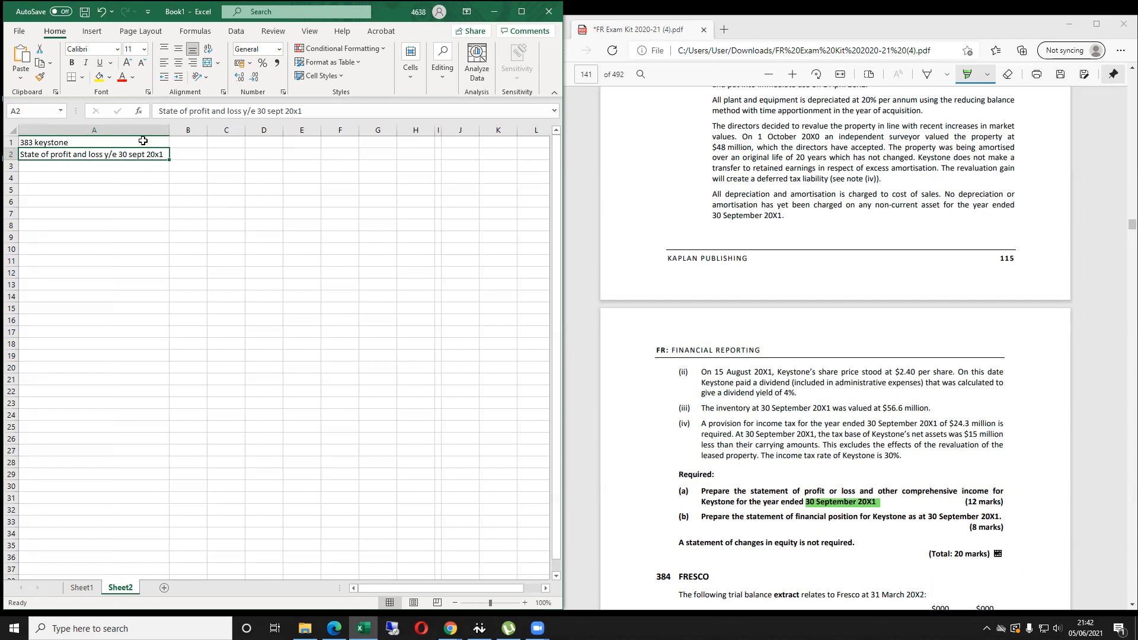
pyautogui.hotkey('ctrl', 'b')
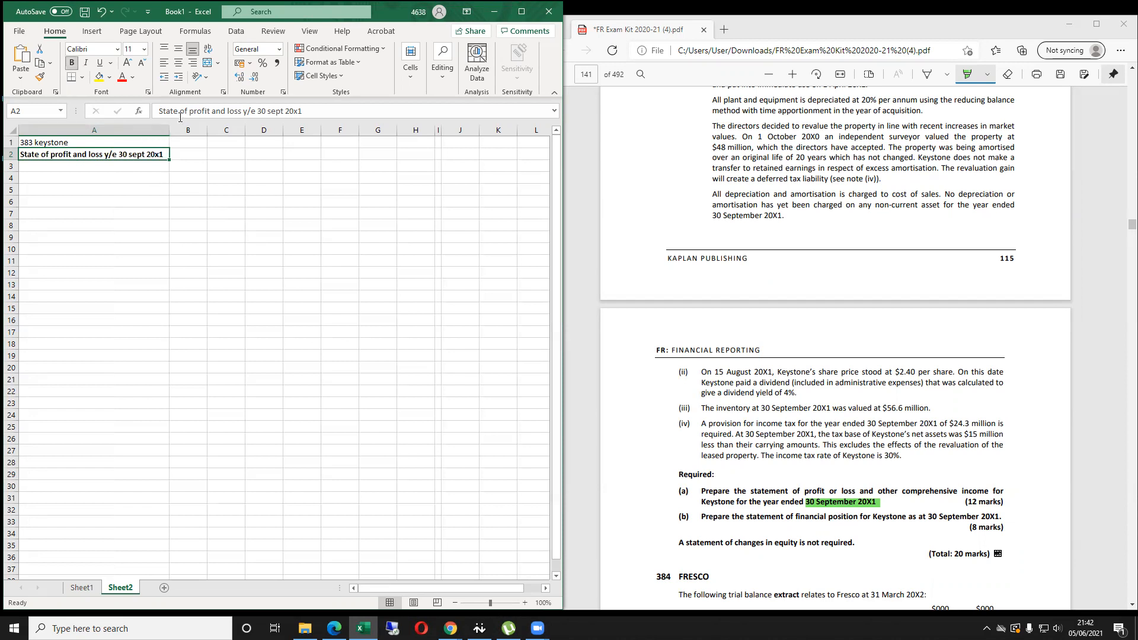
pyautogui.press('F2')
pyautogui.write('ment')
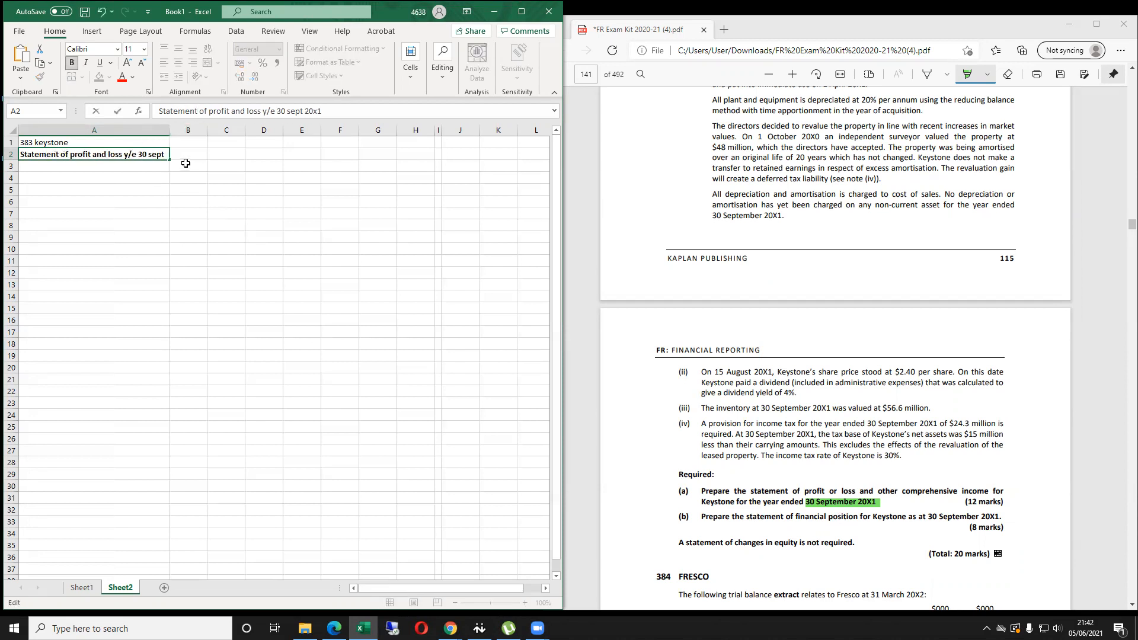
pyautogui.press('Return')
pyautogui.doubleClick(169, 130)
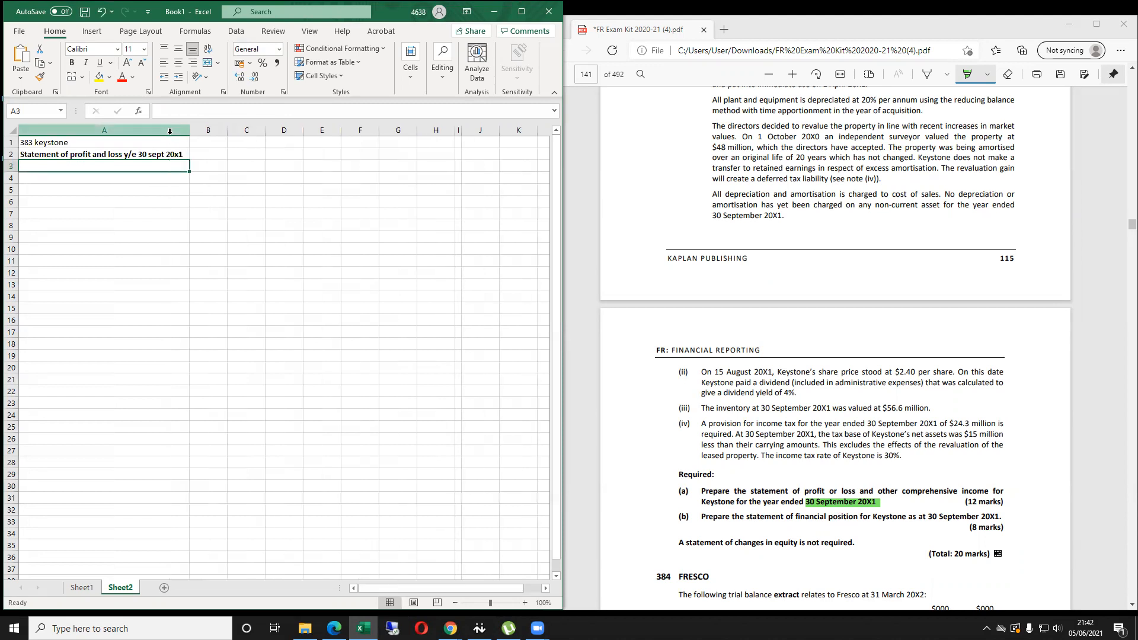
# Add "Keystone - " in front of the statement title in A2 and fit column A to it.
pyautogui.click(88, 144)
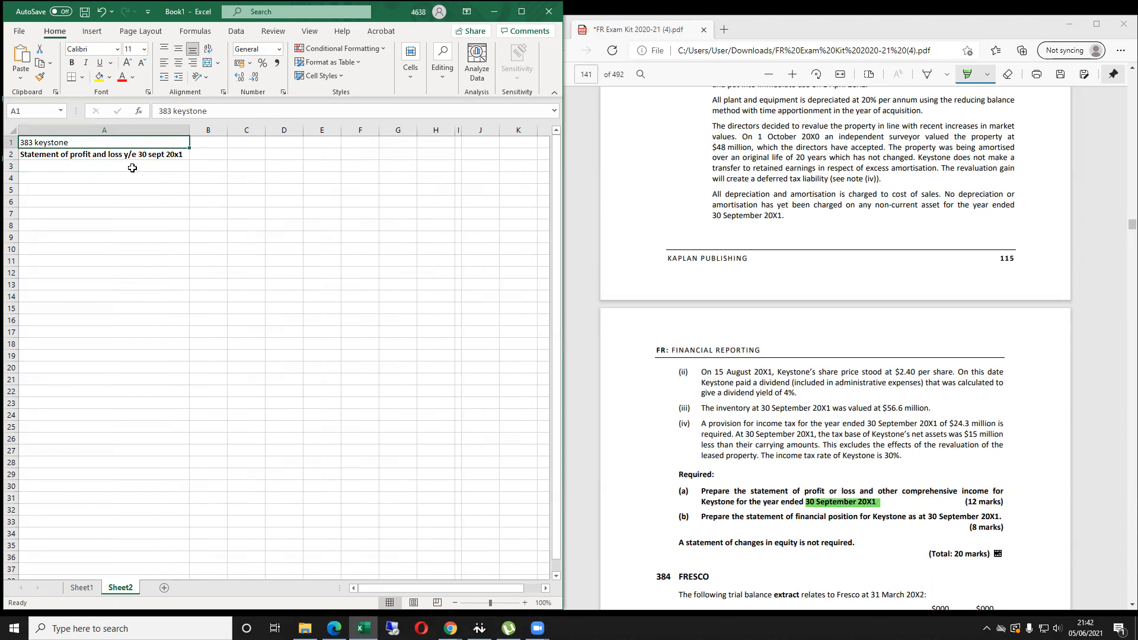
pyautogui.click(44, 157)
pyautogui.click(160, 108)
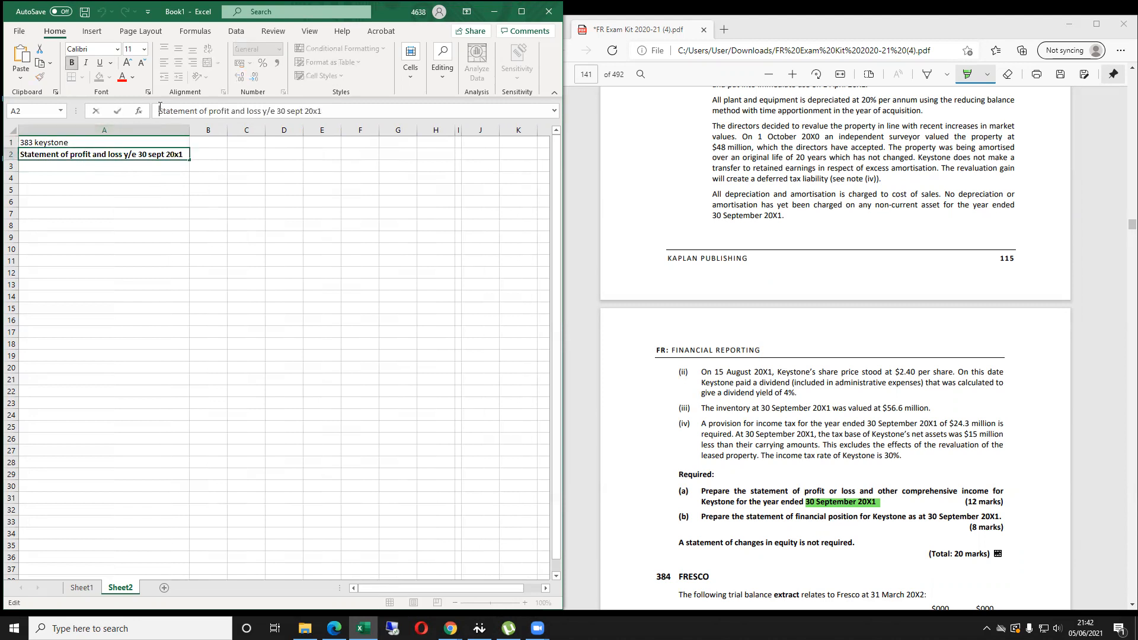
pyautogui.write('Keystone -')
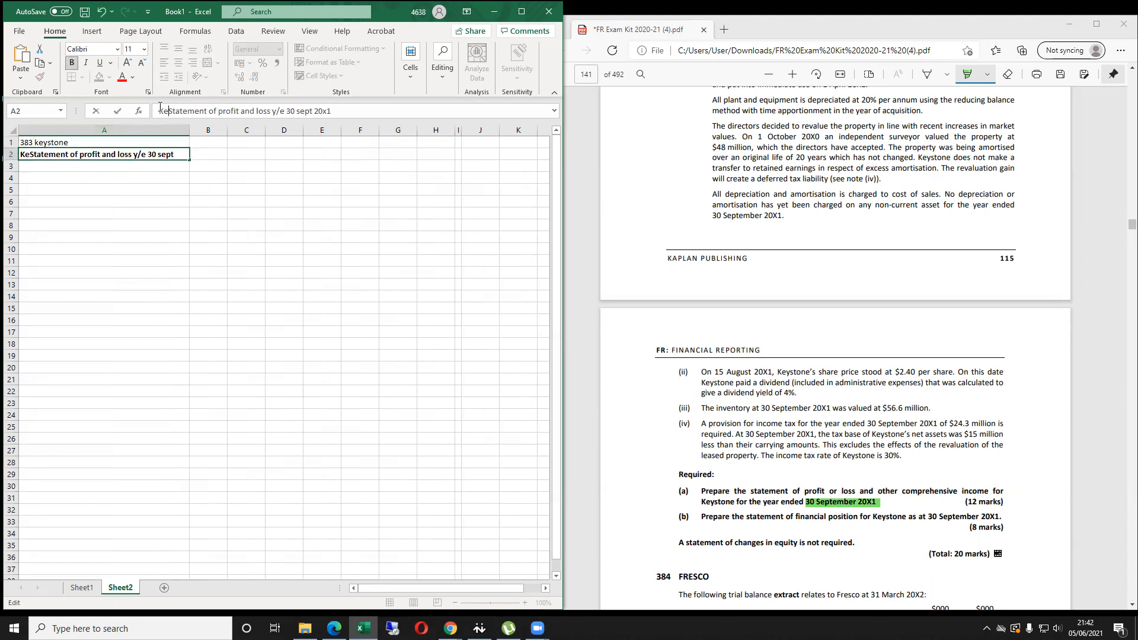
pyautogui.press('Return')
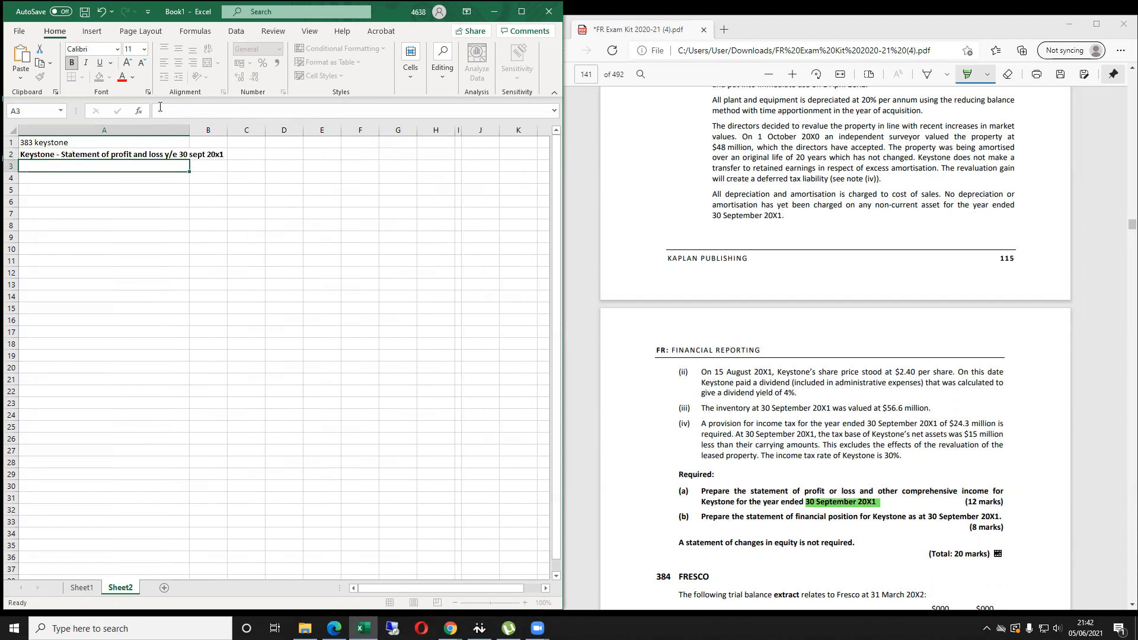
pyautogui.doubleClick(190, 130)
# Widen the narrow column I to about the width of its neighbouring columns.
pyautogui.press('Up')
pyautogui.press('Right')
pyautogui.press('Right')
pyautogui.press('Right')
pyautogui.press('Right')
pyautogui.press('Right')
pyautogui.press('Right')
pyautogui.press('Right')
pyautogui.press('Up')
pyautogui.press('Right')
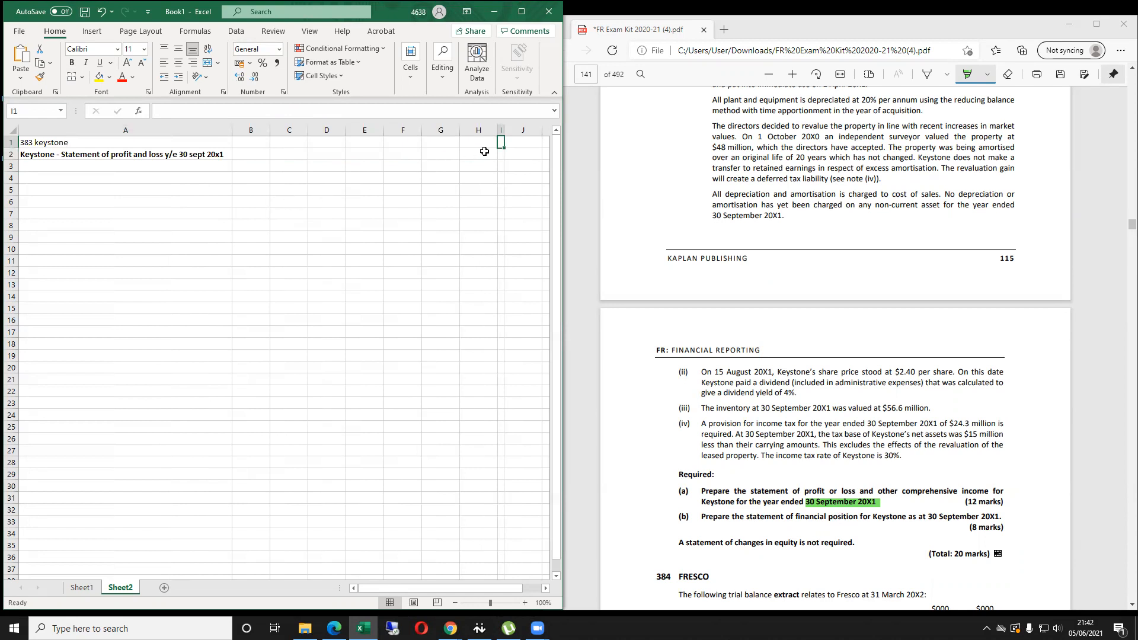
pyautogui.moveTo(507, 131); pyautogui.dragTo(539, 130)
# Narrow column F to a thin divider and enter the heading "workings:" in G1.
pyautogui.click(405, 142)
pyautogui.click(439, 142)
pyautogui.moveTo(459, 130); pyautogui.dragTo(391, 163)
pyautogui.write('workings:')
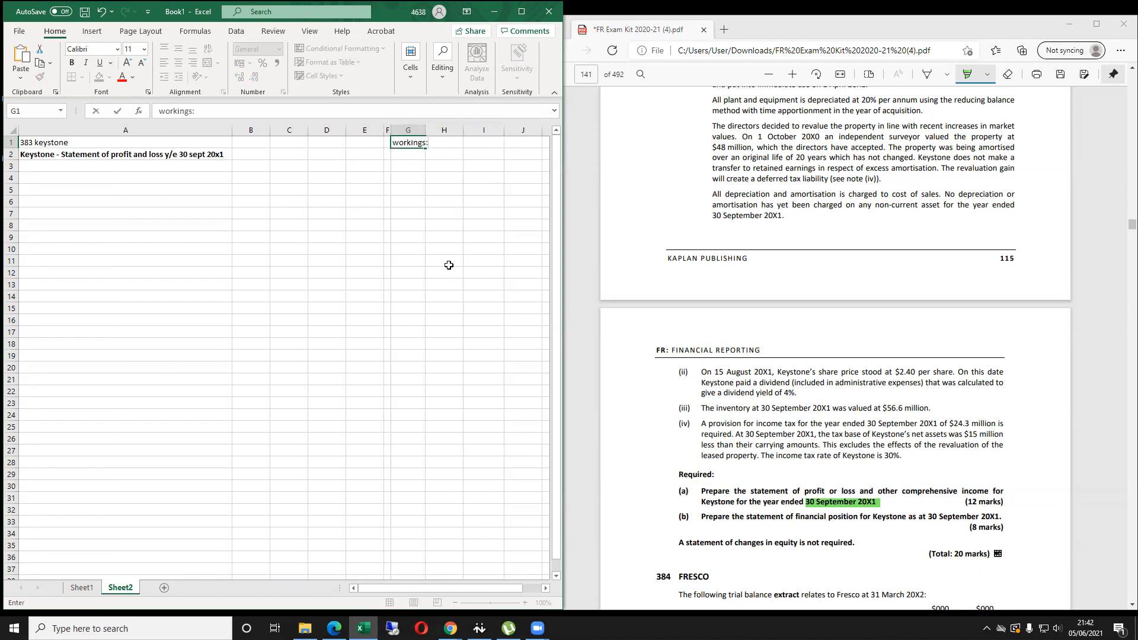
pyautogui.press('Return')
pyautogui.scroll(-10, 330, 389)
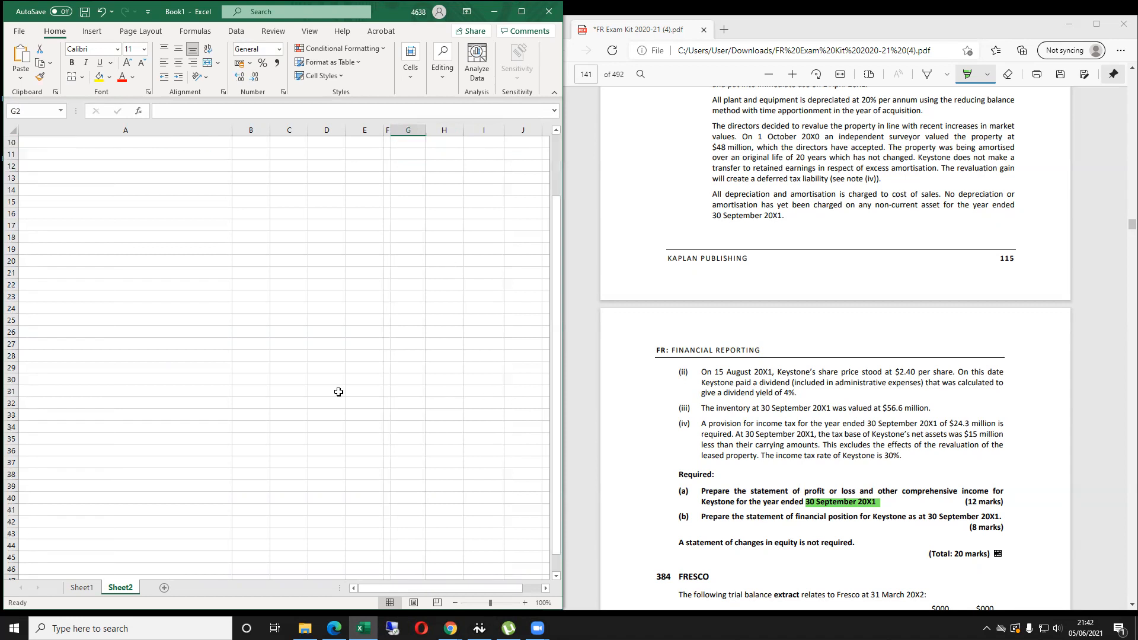
pyautogui.scroll(10, 330, 388)
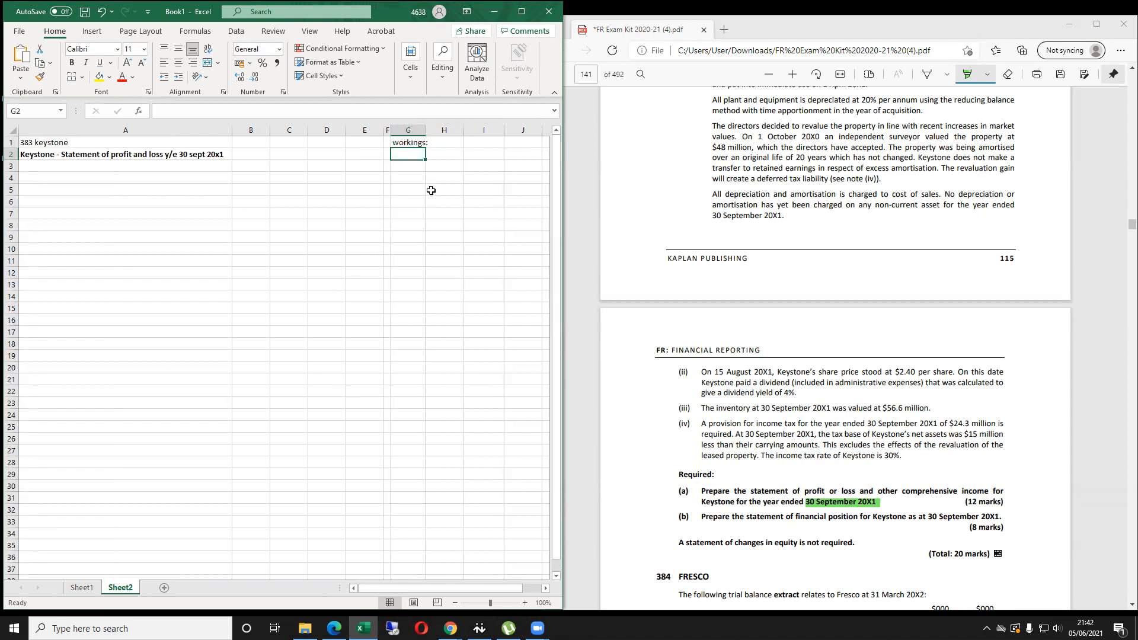
pyautogui.click(160, 174)
pyautogui.click(161, 168)
pyautogui.click(202, 239)
pyautogui.click(407, 143)
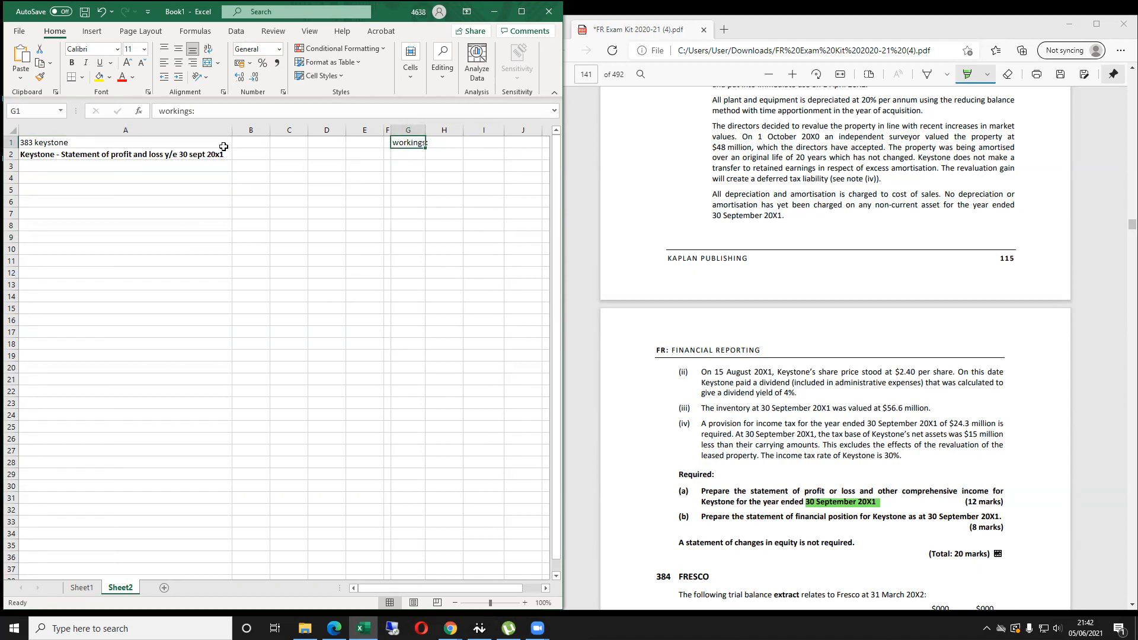
pyautogui.click(227, 146)
# Enter "$ 000" in B2, copy it to C2, and make both column headings bold.
pyautogui.click(265, 157)
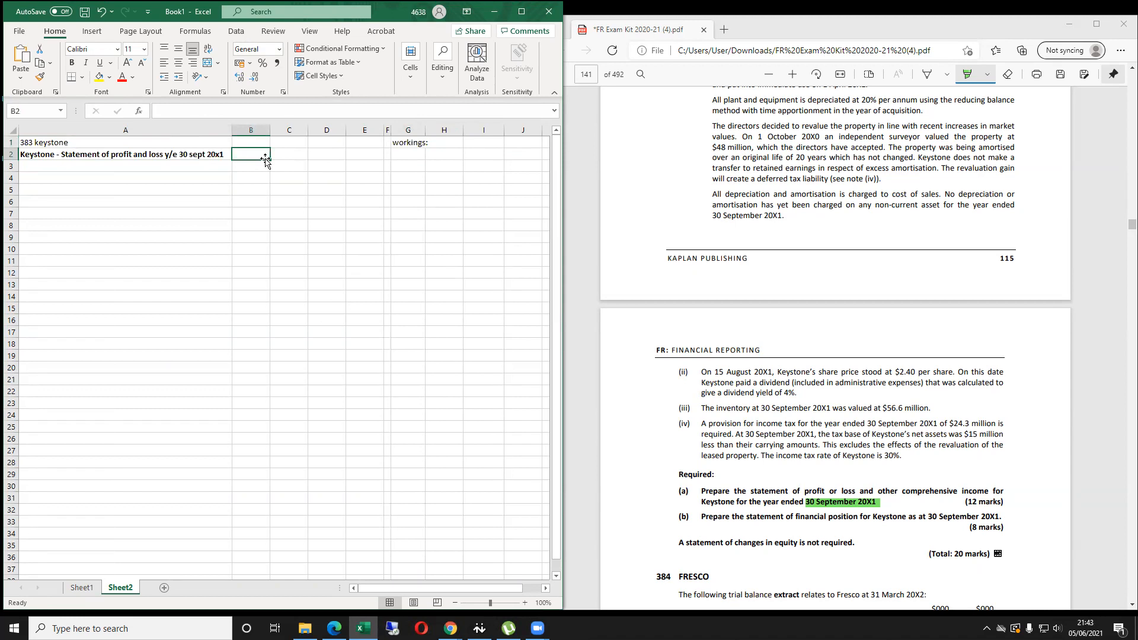
pyautogui.write('$')
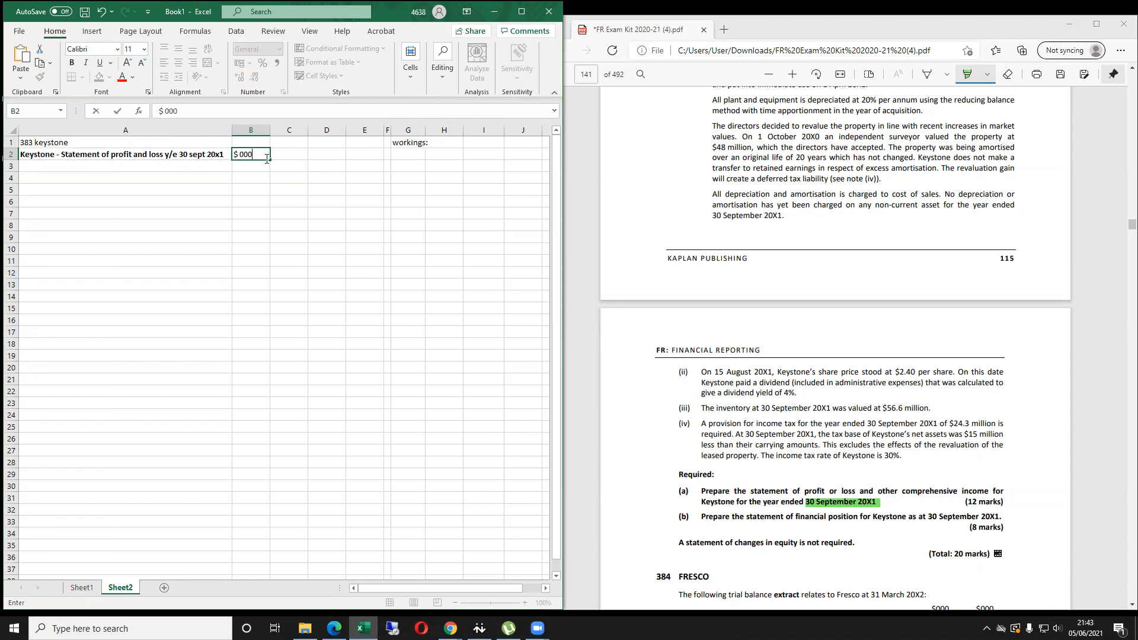
pyautogui.write(' 000')
pyautogui.hotkey('ctrl', 'Return')
pyautogui.hotkey('ctrl', 'c')
pyautogui.press('Right')
pyautogui.hotkey('ctrl', 'v')
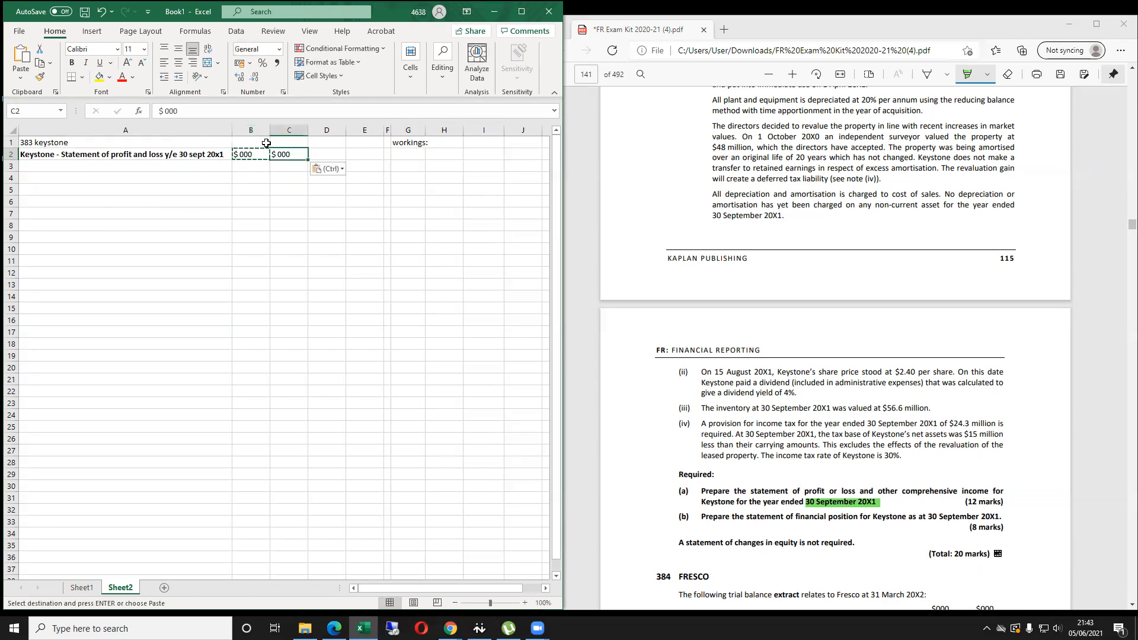
pyautogui.hotkey('shift', 'Left')
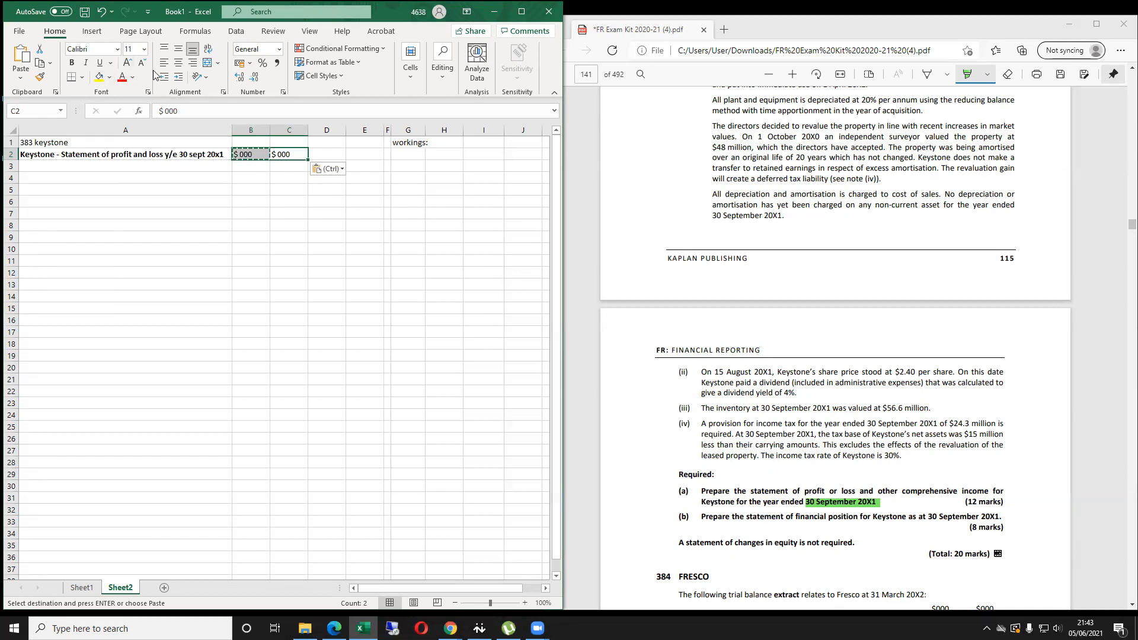
pyautogui.hotkey('shift', 'Left')
pyautogui.press('Escape')
# Enter the sample figures 4524 and 544 in B4 and B5.
pyautogui.press('Down')
pyautogui.press('Right')
pyautogui.press('Left')
pyautogui.press('Down')
pyautogui.press('Left')
pyautogui.write('4524')
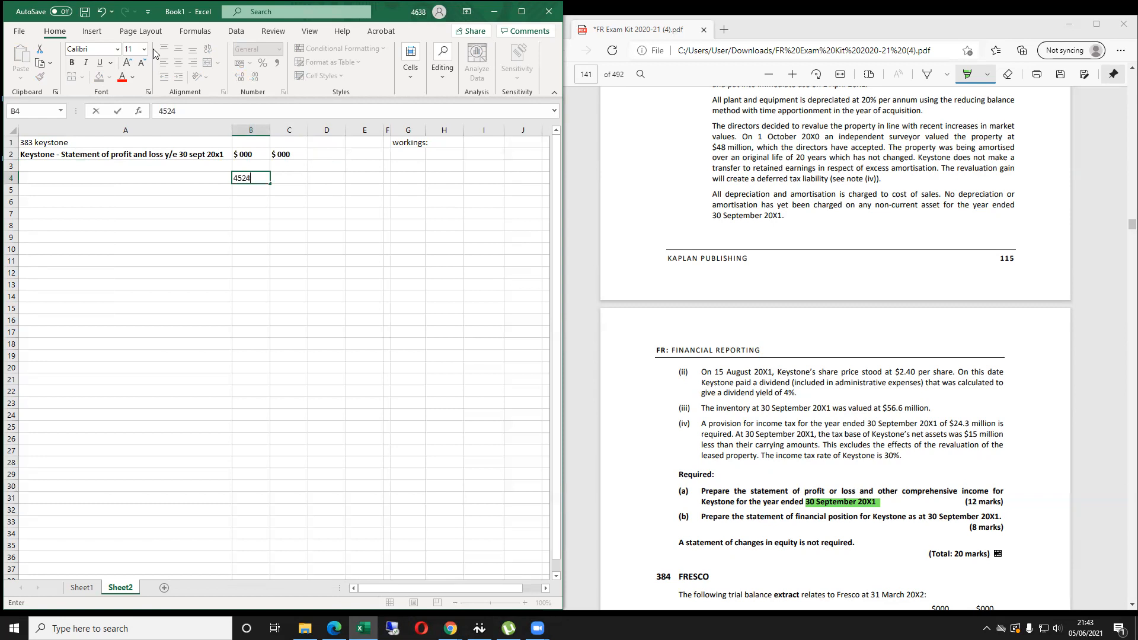
pyautogui.press('Return')
pyautogui.write('544')
pyautogui.press('Return')
pyautogui.press('Up')
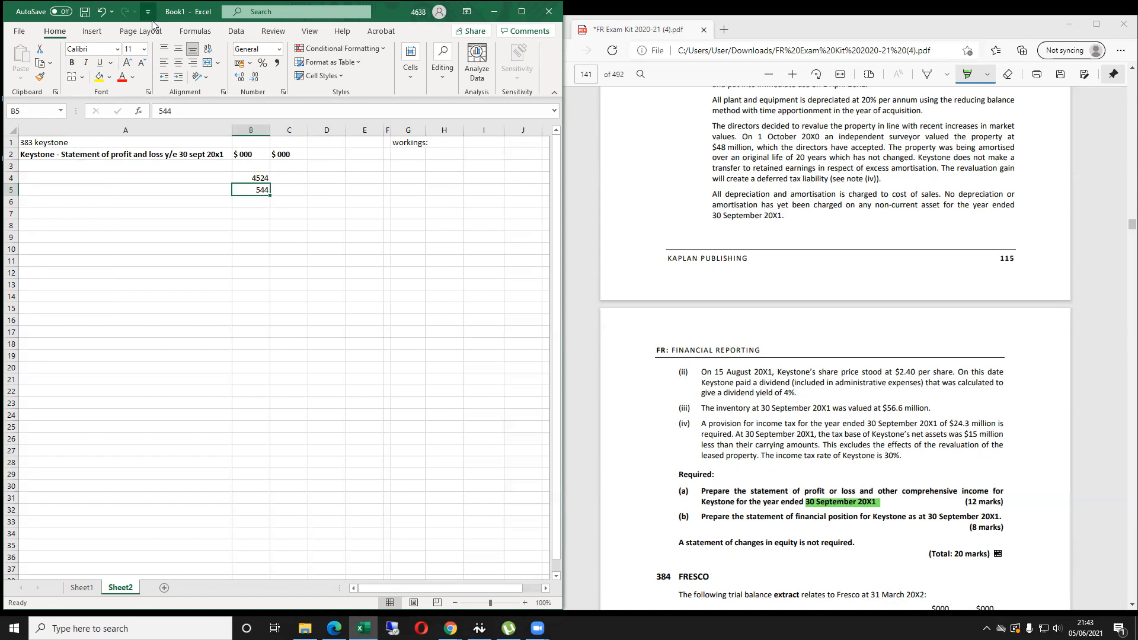
pyautogui.press('Up')
pyautogui.press('Up')
pyautogui.press('Up')
pyautogui.press('Left')
pyautogui.press('Right')
pyautogui.press('Right')
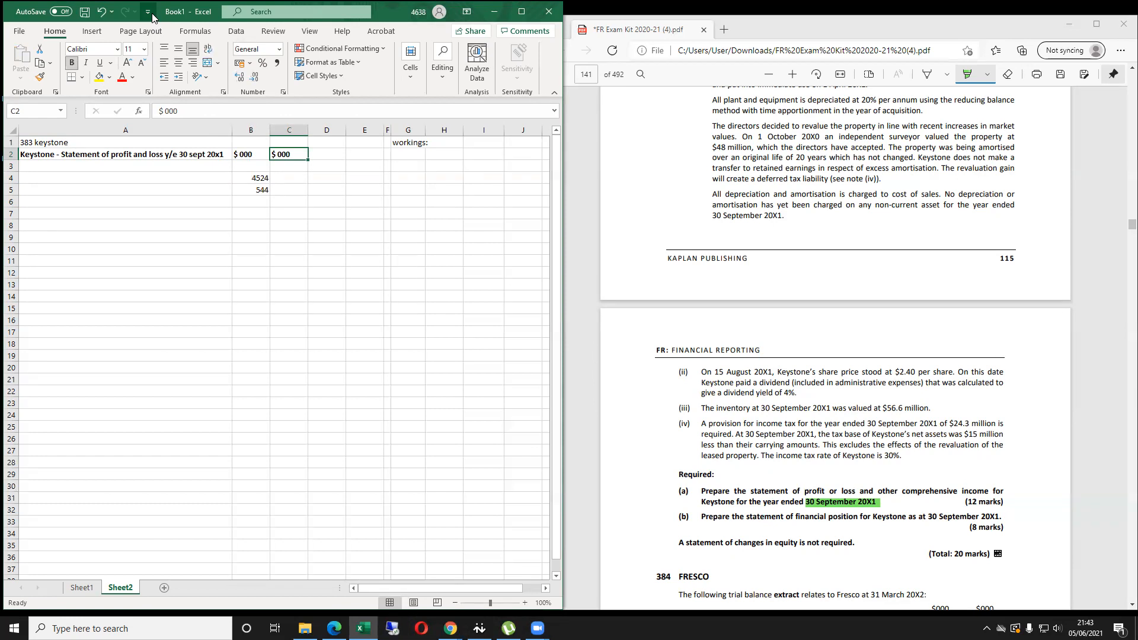
pyautogui.press('Left')
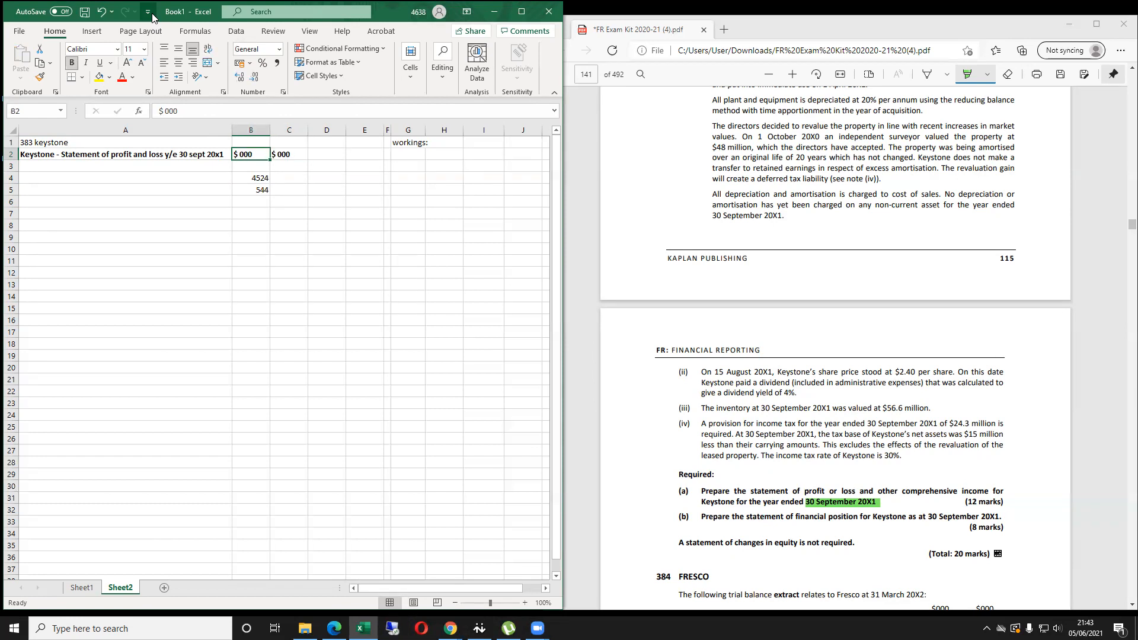
pyautogui.press('Down')
pyautogui.press('Down')
pyautogui.press('Down')
pyautogui.press('Down')
pyautogui.press('Down')
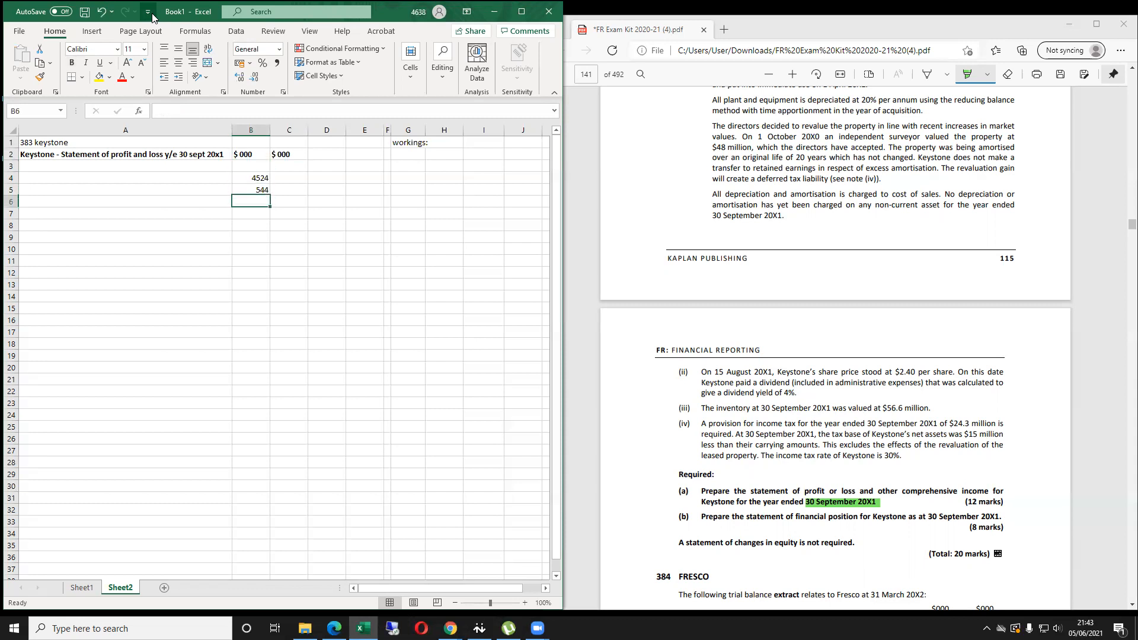
# Delete the sample figures from B4 and B5.
pyautogui.press('Up')
pyautogui.press('Up')
pyautogui.press('Up')
pyautogui.press('Delete')
pyautogui.press('Down')
pyautogui.press('Delete')
pyautogui.press('Up')
pyautogui.press('Left')
pyautogui.press('Up')
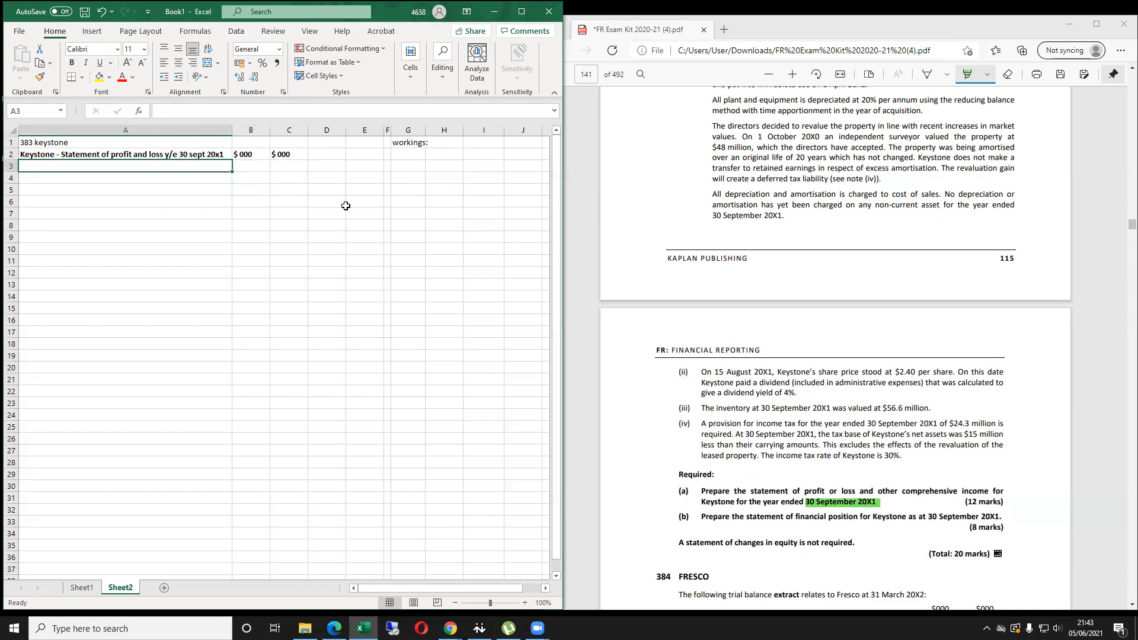
# Make the "workings:" heading in G1 bold.
pyautogui.click(417, 141)
pyautogui.hotkey('ctrl', 'b')
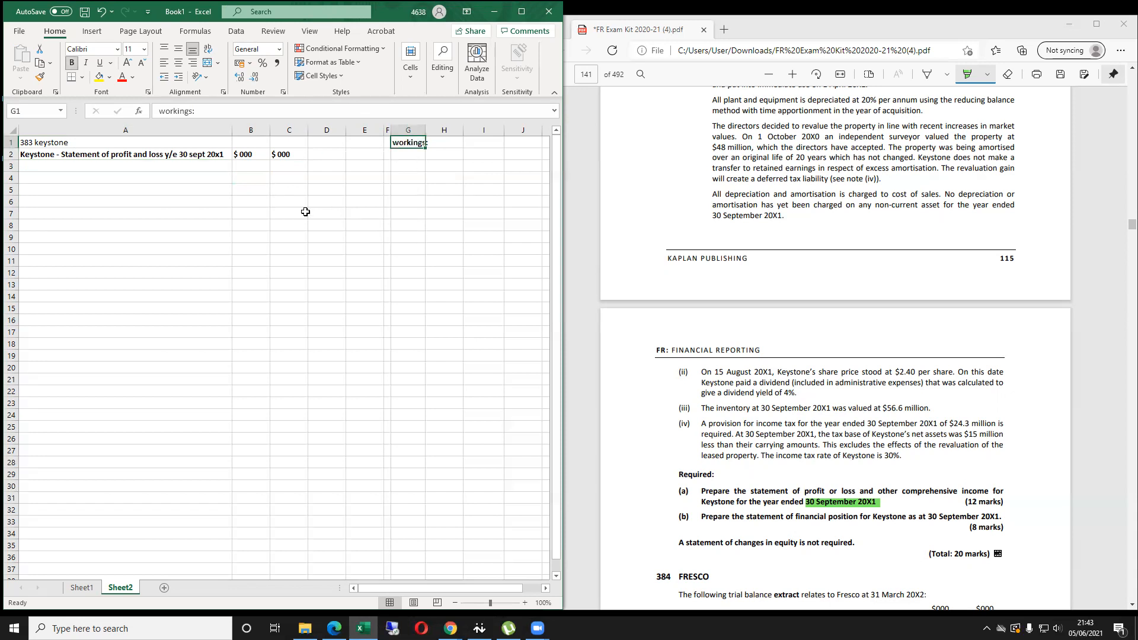
pyautogui.click(202, 224)
# Review the Keystone trial balance and note (i) of question 383 in the exam kit PDF.
pyautogui.scroll(8, 759, 325)
pyautogui.scroll(3, 758, 325)
pyautogui.scroll(-3, 751, 379)
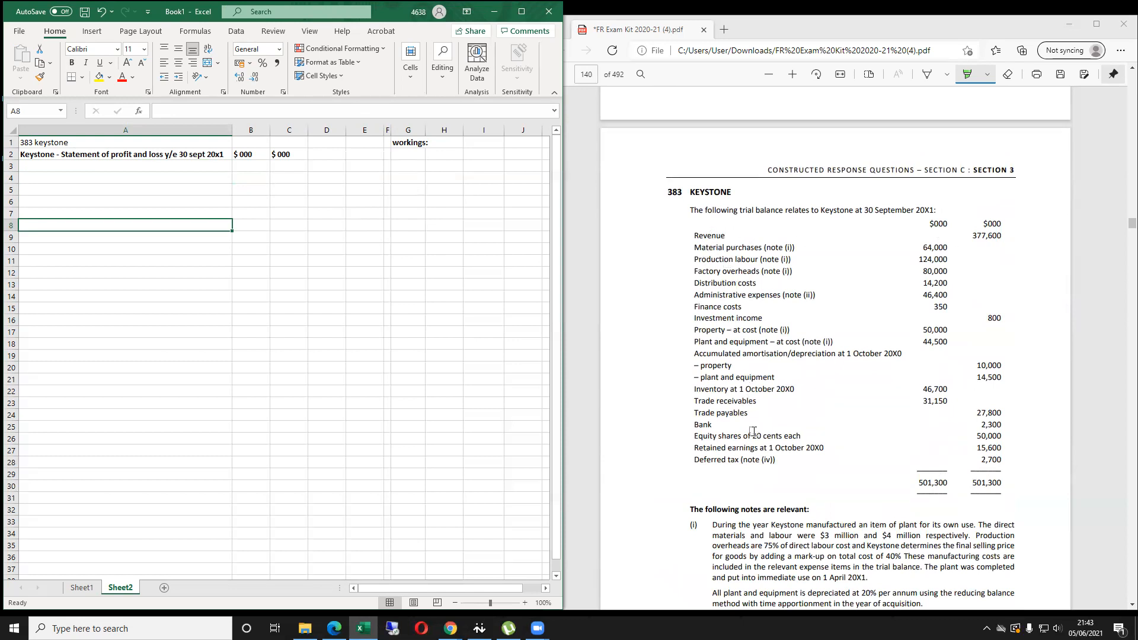
pyautogui.scroll(-4, 741, 382)
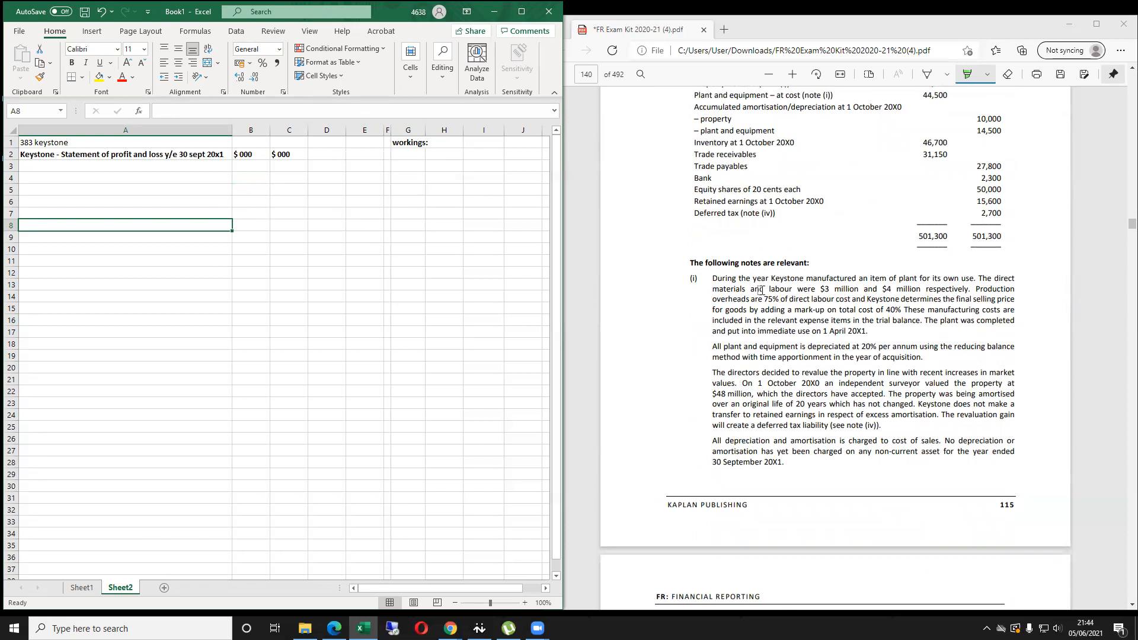
pyautogui.scroll(5, 761, 290)
pyautogui.scroll(-3, 794, 369)
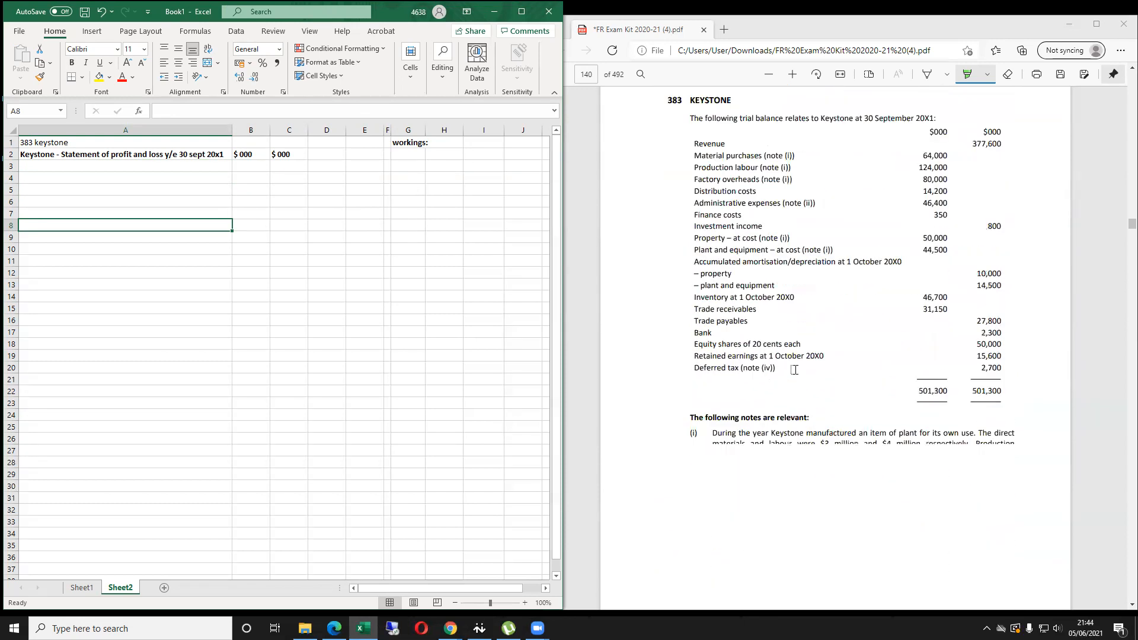
pyautogui.scroll(-1, 794, 369)
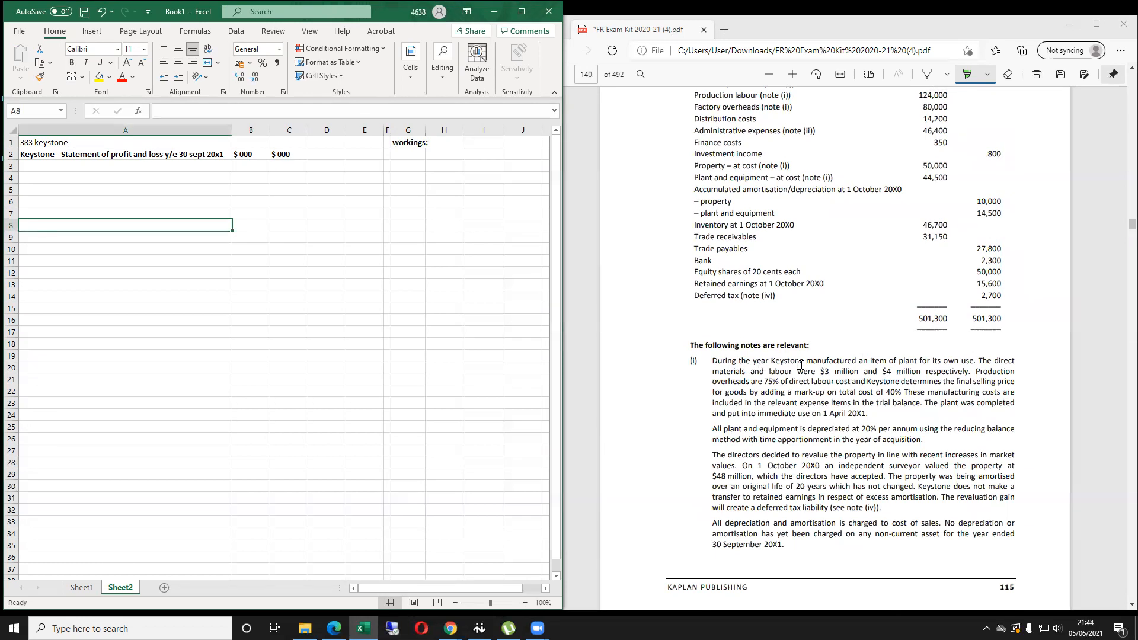
# Enter the label "w1" in G2 under the workings heading.
pyautogui.click(403, 155)
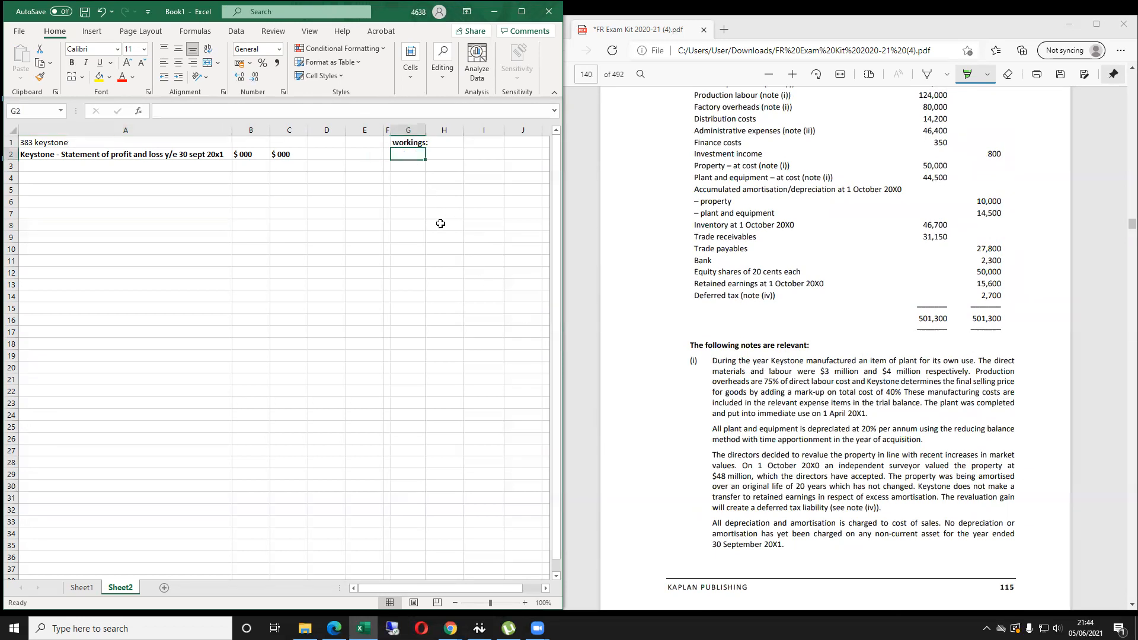
pyautogui.write('1')
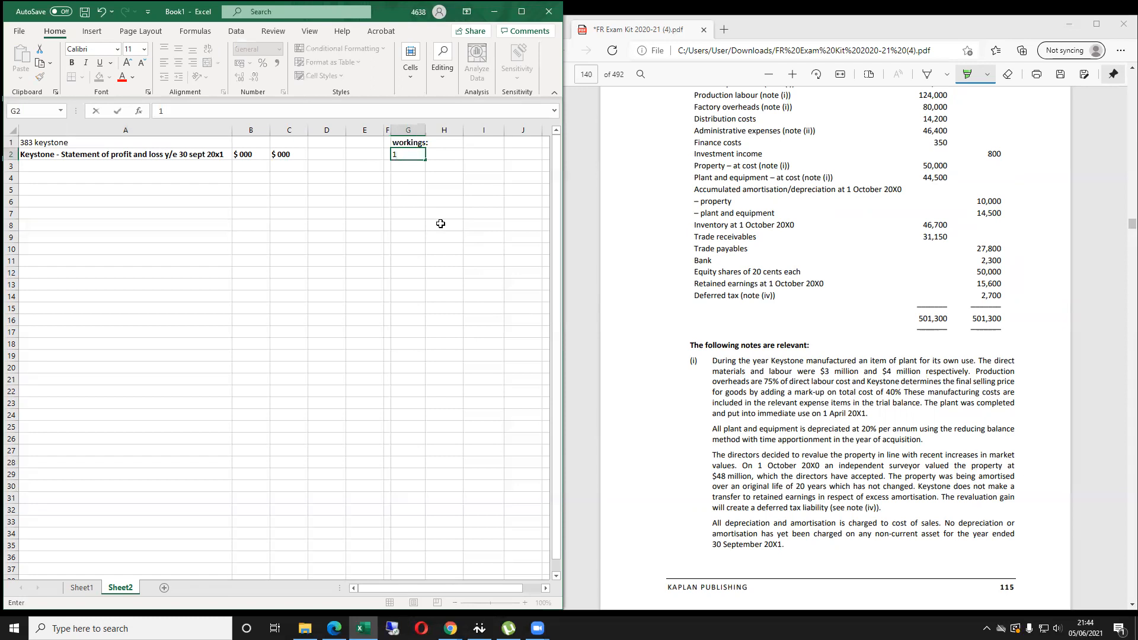
pyautogui.press('BackSpace')
pyautogui.write('w1')
pyautogui.press('Return')
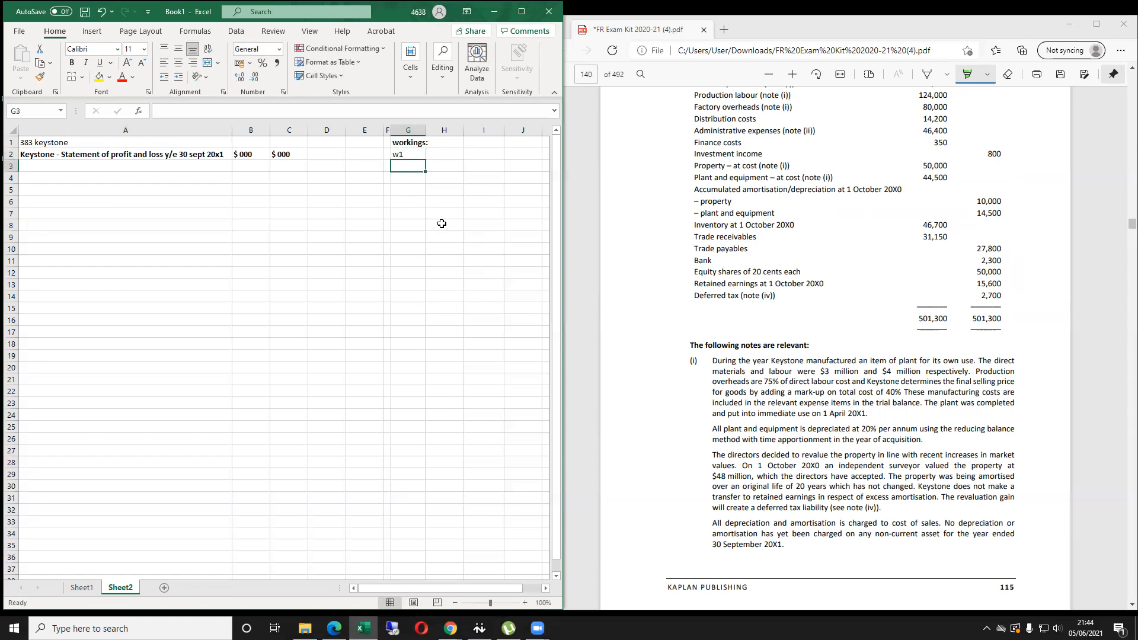
pyautogui.press('Up')
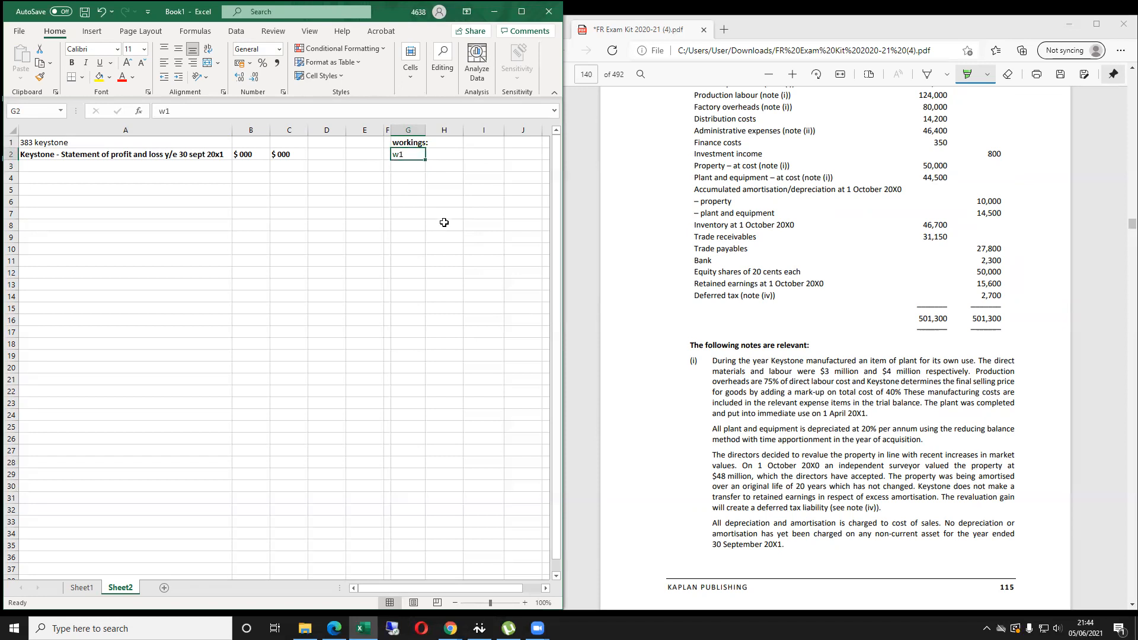
pyautogui.press('Right')
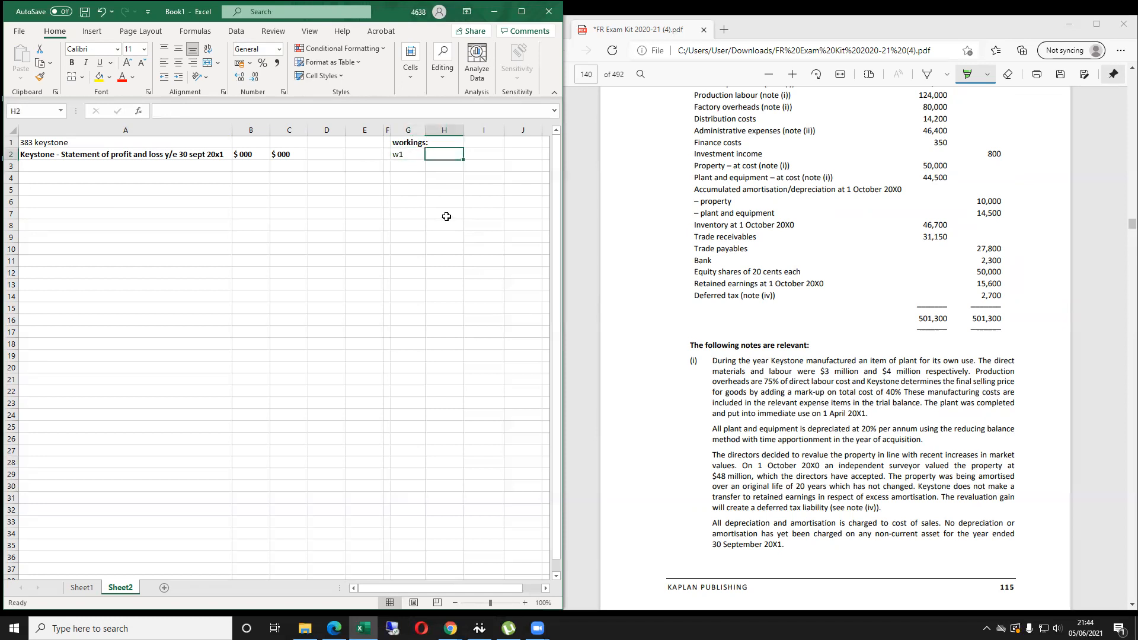
# Enter the title "Cost of sales" in G3 below w1 and widen column G to fit it.
pyautogui.press('Left')
pyautogui.press('Down')
pyautogui.scroll(3, 839, 338)
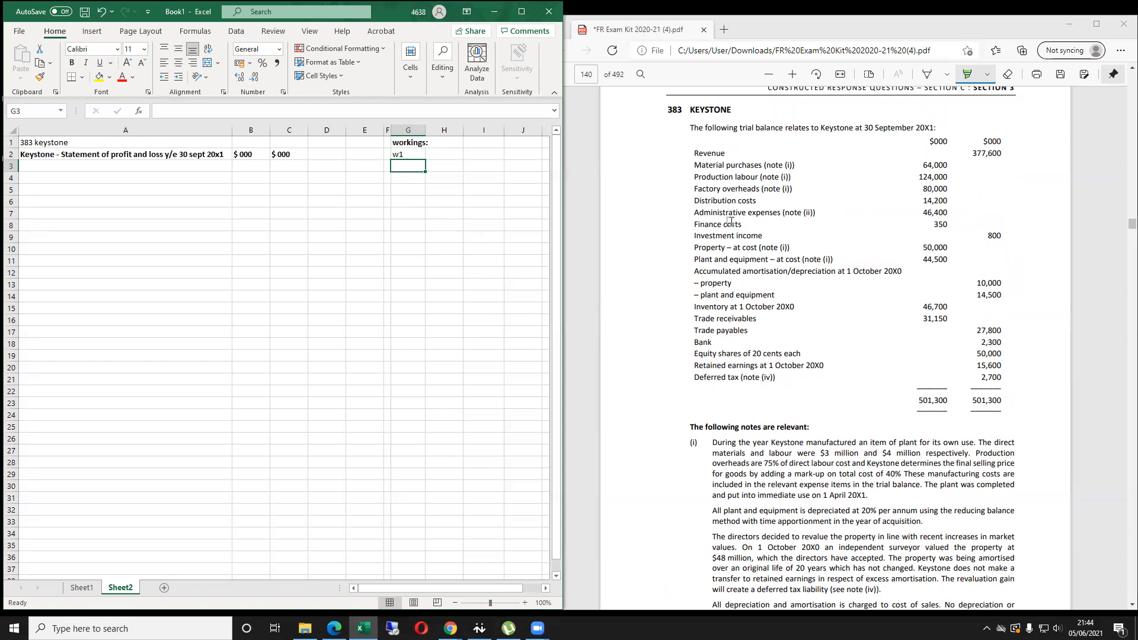
pyautogui.write('Cost of sales')
pyautogui.hotkey('ctrl', 'Return')
pyautogui.moveTo(424, 132); pyautogui.dragTo(441, 132)
# Enter the line item "Revenue" in A3 of the statement of profit and loss.
pyautogui.press('Left')
pyautogui.press('Left')
pyautogui.press('Left')
pyautogui.press('Left')
pyautogui.press('Left')
pyautogui.press('Left')
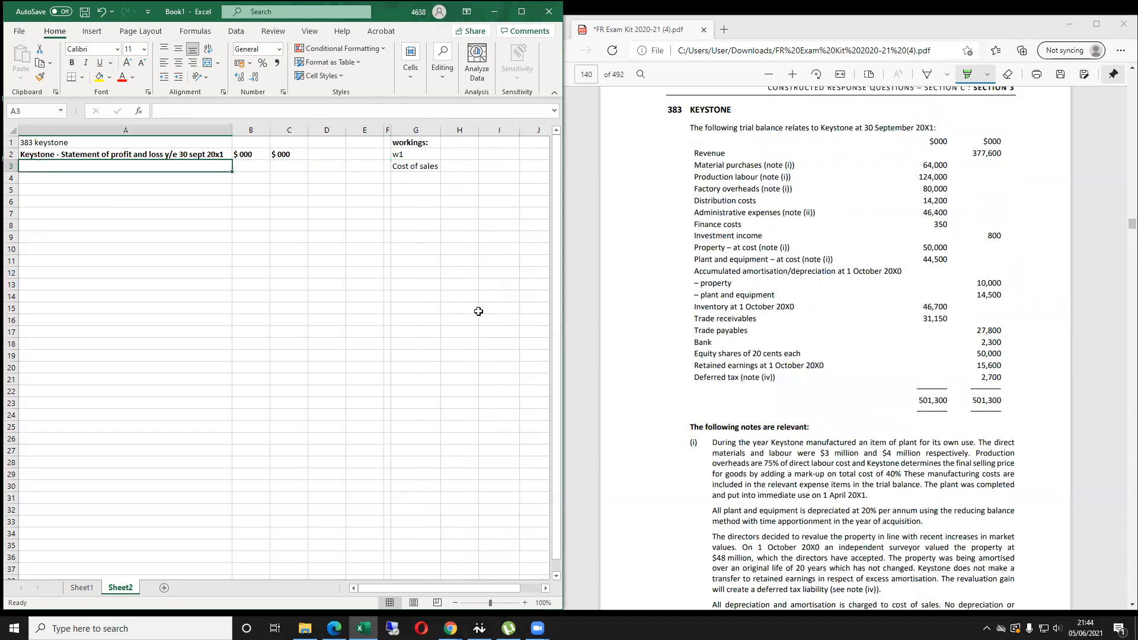
pyautogui.write('Revene')
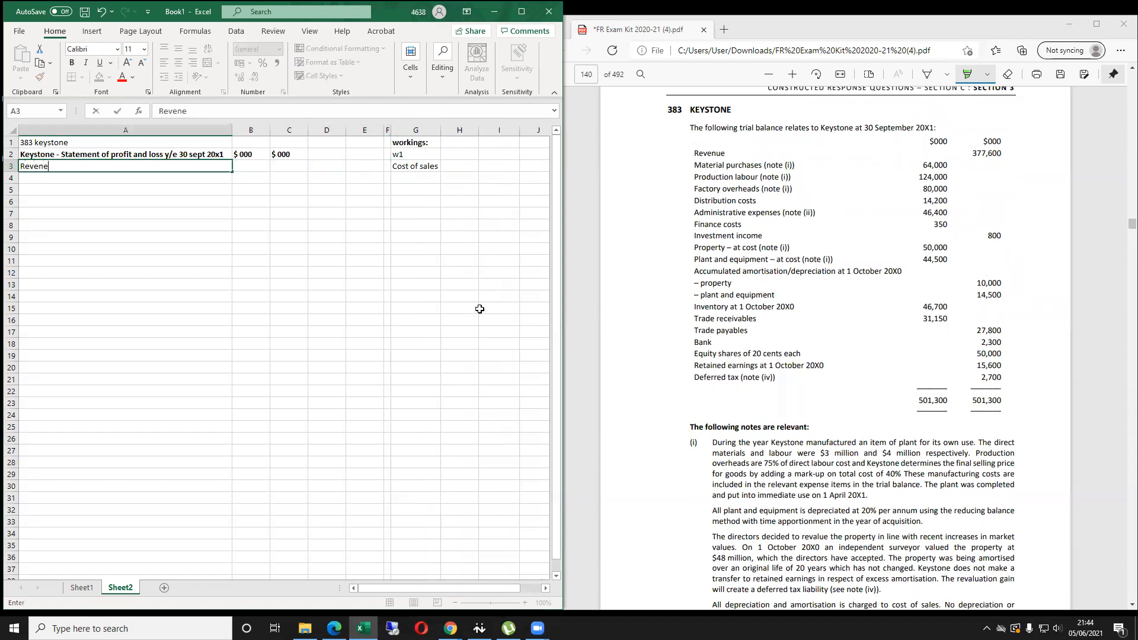
pyautogui.press('BackSpace')
pyautogui.write('ue')
pyautogui.hotkey('ctrl', 'Return')
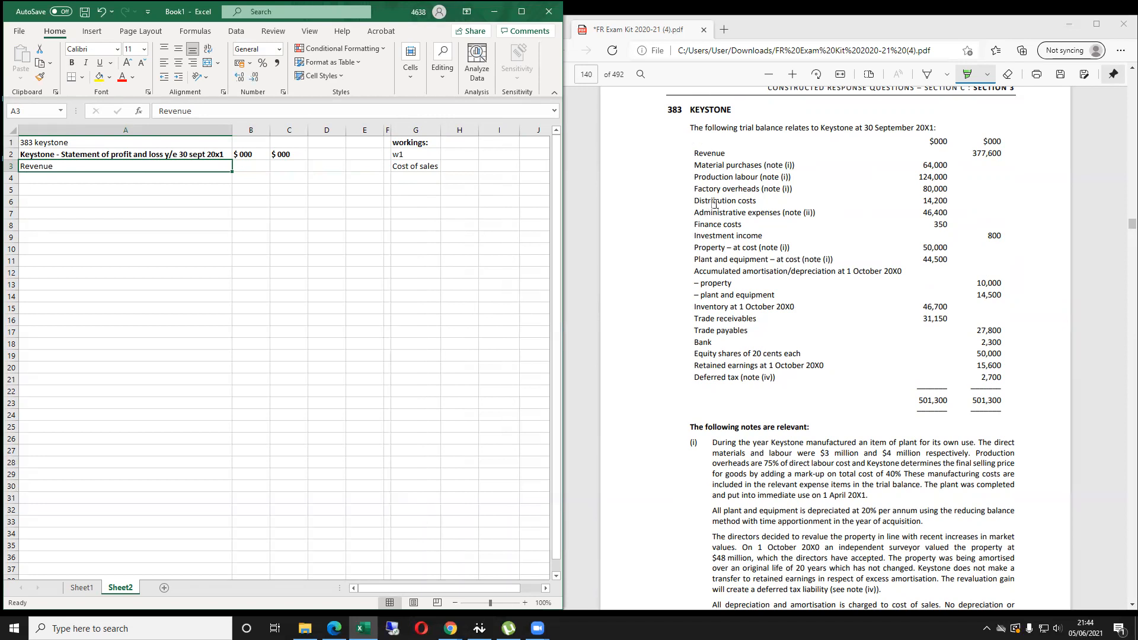
# Enter the line item "cost of sale" in A4 below Revenue.
pyautogui.press('Down')
pyautogui.write('cos')
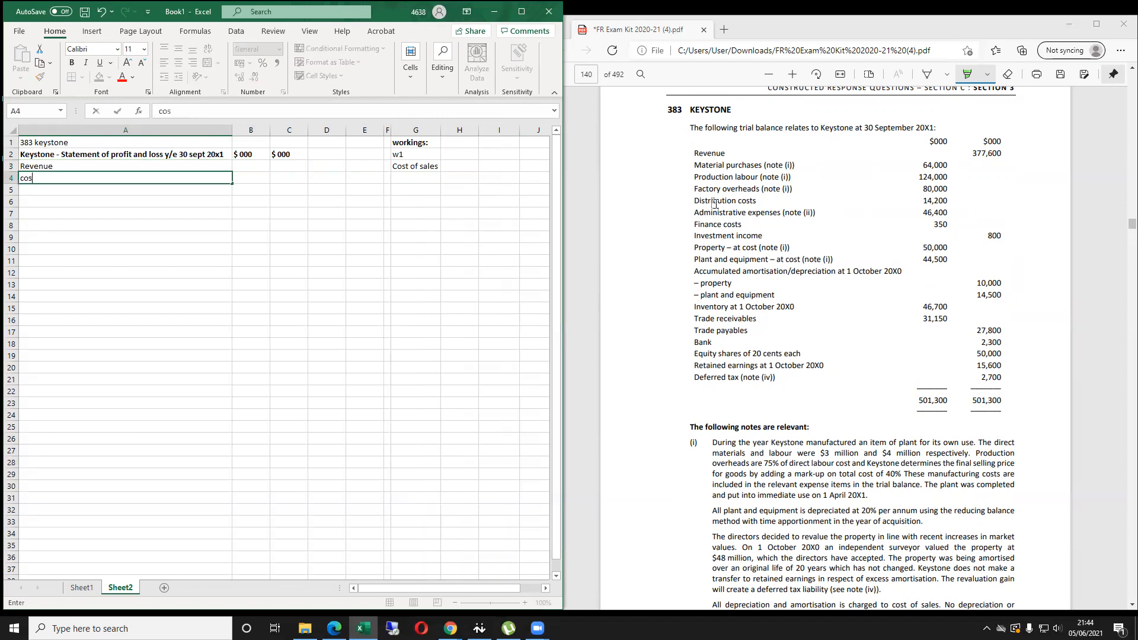
pyautogui.press('BackSpace')
pyautogui.press('BackSpace')
pyautogui.write('t of sale')
pyautogui.press('Return')
pyautogui.press('Right')
pyautogui.press('Left')
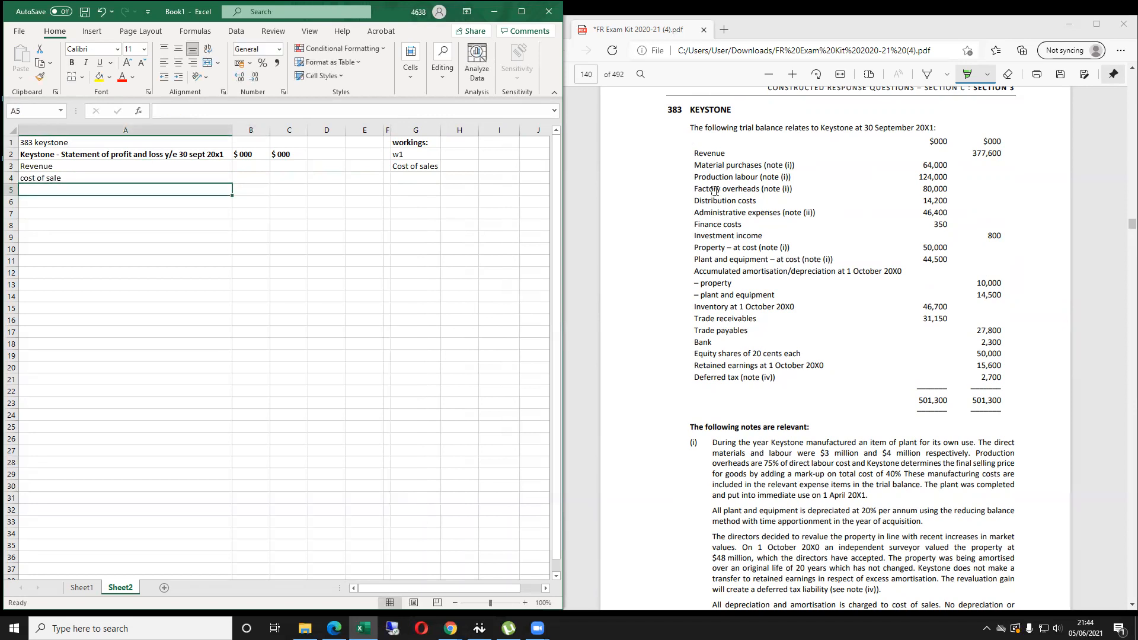
# Enter the line item "gross profit" in A5 below cost of sale.
pyautogui.write('gp')
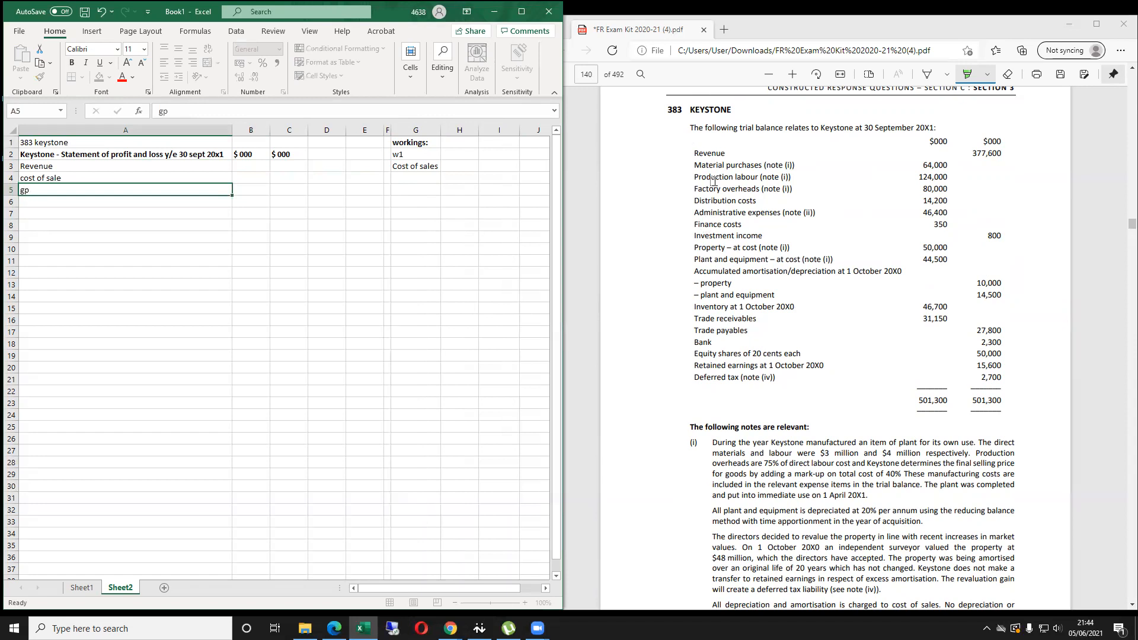
pyautogui.press('BackSpace')
pyautogui.write('ross prf')
pyautogui.press('BackSpace')
pyautogui.write('ofit')
pyautogui.press('Return')
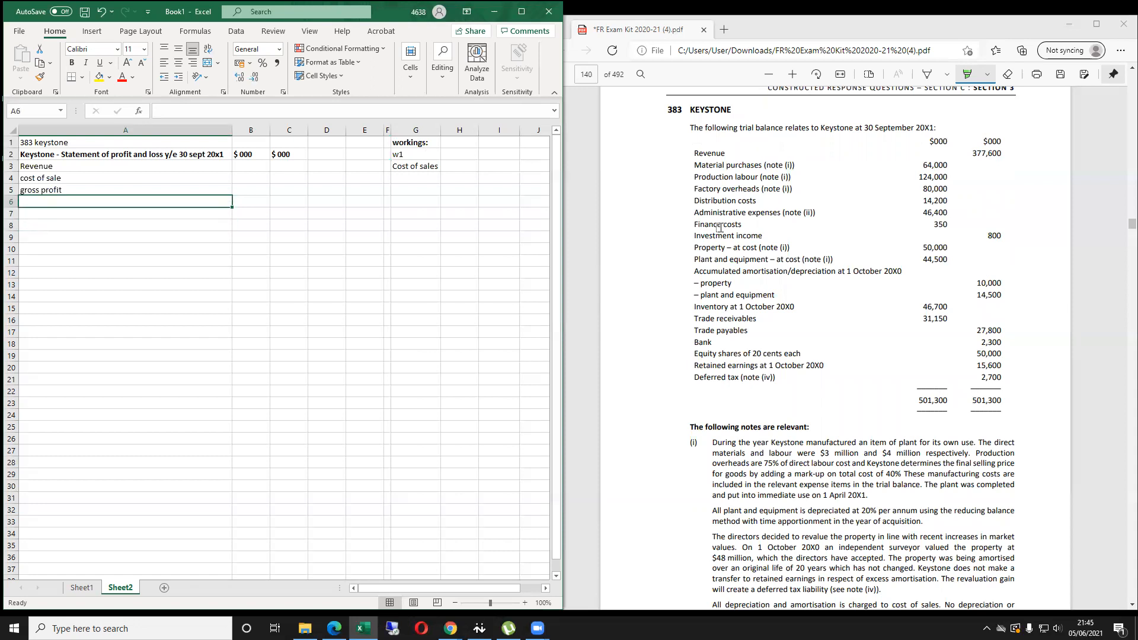
# Copy the "$ 000" column heading from C2 into H3 and I3 beside the Cost of sales title.
pyautogui.scroll(-3, 864, 365)
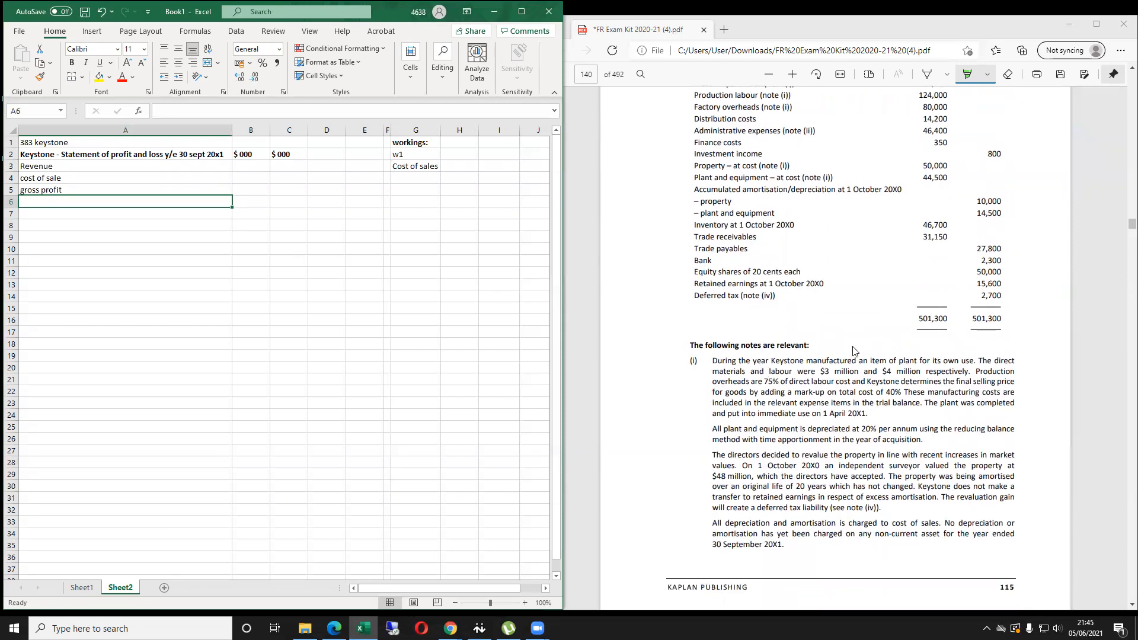
pyautogui.click(422, 183)
pyautogui.press('Up')
pyautogui.press('Right')
pyautogui.press('Left')
pyautogui.press('Left')
pyautogui.press('Left')
pyautogui.press('Left')
pyautogui.press('Up')
pyautogui.press('Left')
pyautogui.hotkey('ctrl', 'c')
pyautogui.press('Down')
pyautogui.press('Down')
pyautogui.press('Right')
pyautogui.press('Right')
pyautogui.press('Right')
pyautogui.press('Right')
pyautogui.press('Right')
pyautogui.press('Up')
pyautogui.hotkey('shift', 'Right')
pyautogui.hotkey('ctrl', 'v')
pyautogui.press('Down')
pyautogui.press('Left')
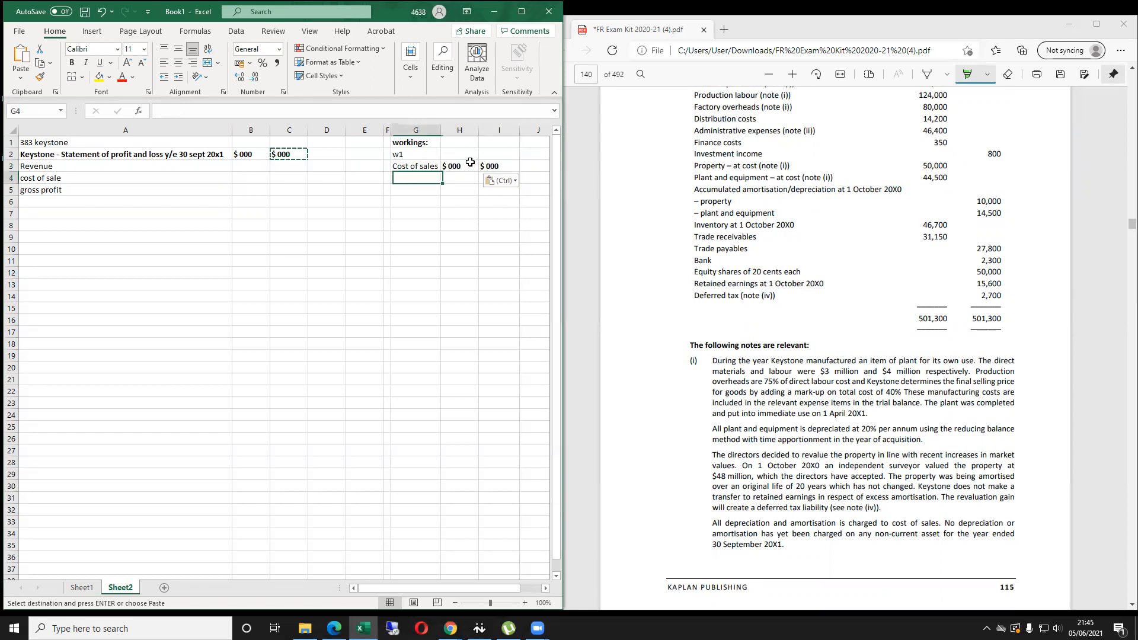
# Make the "Cost of sales" title in G3 bold.
pyautogui.press('Up')
pyautogui.hotkey('ctrl', 'b')
pyautogui.press('Down')
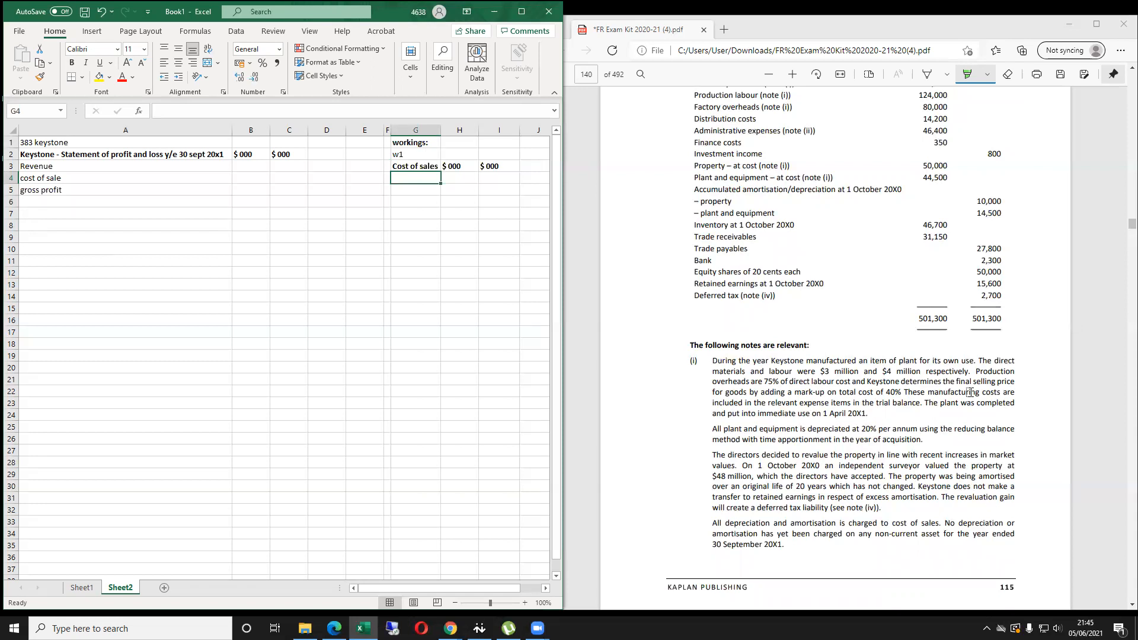
# Highlight "manufactured an item of plant for its own use" in note (i) and the note (i) references in the trial balance in the exam kit PDF.
pyautogui.moveTo(984, 360); pyautogui.dragTo(804, 359)
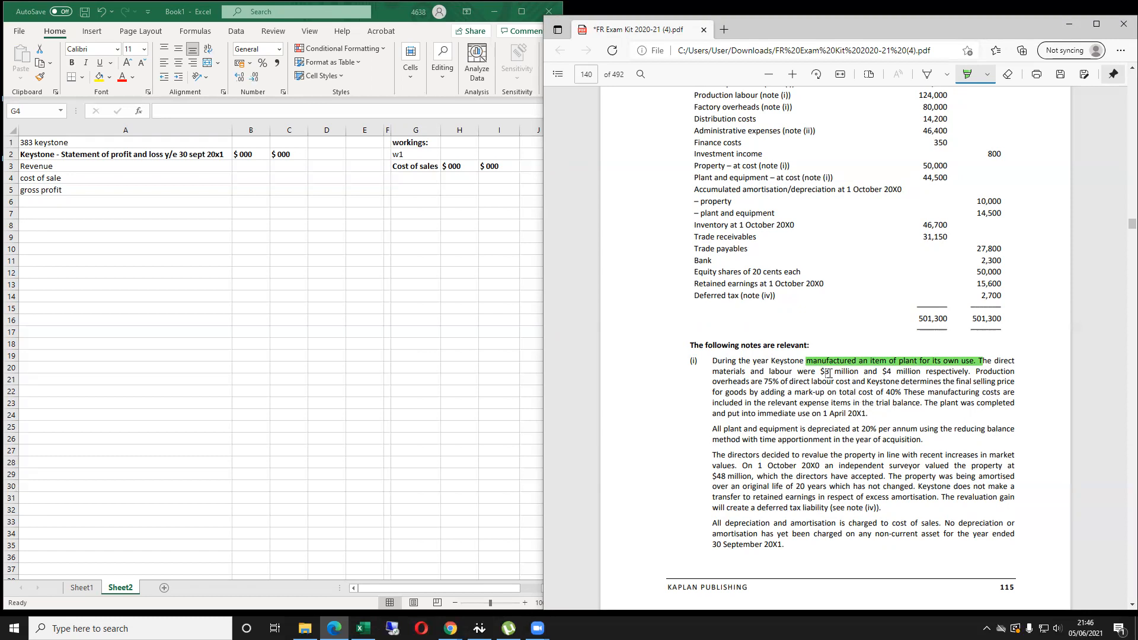
pyautogui.scroll(3, 845, 237)
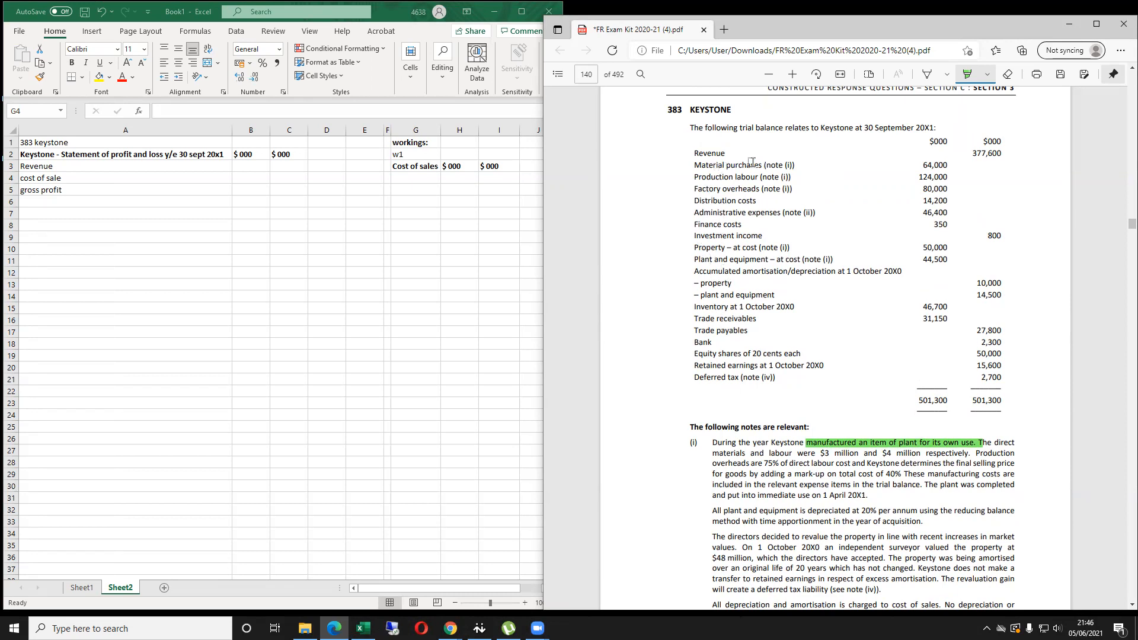
pyautogui.moveTo(780, 165); pyautogui.dragTo(774, 186)
pyautogui.moveTo(833, 261); pyautogui.dragTo(786, 249)
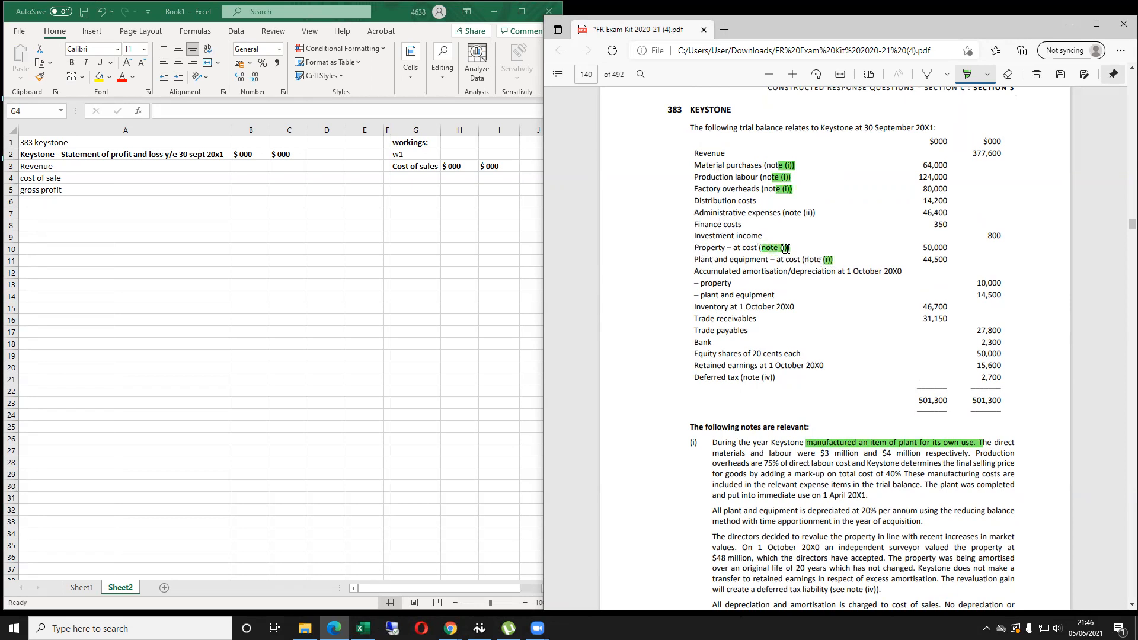
pyautogui.scroll(1, 784, 335)
pyautogui.scroll(-1, 783, 335)
# Enter the line item "opening inventory" in G5 of the cost of sales working.
pyautogui.click(416, 204)
pyautogui.press('Down')
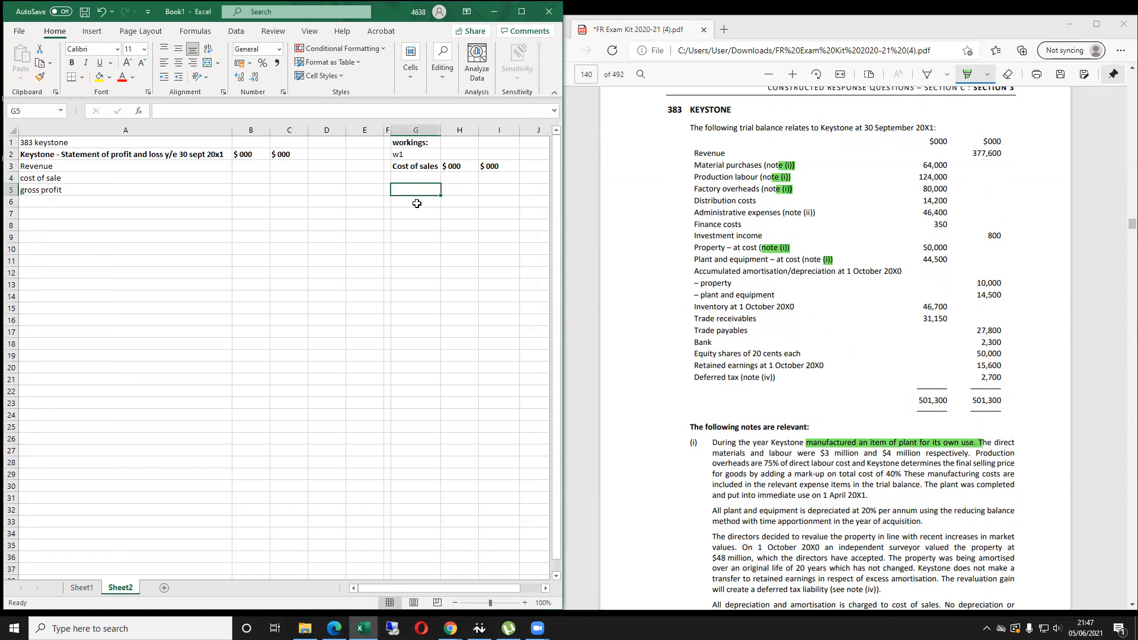
pyautogui.write('opening')
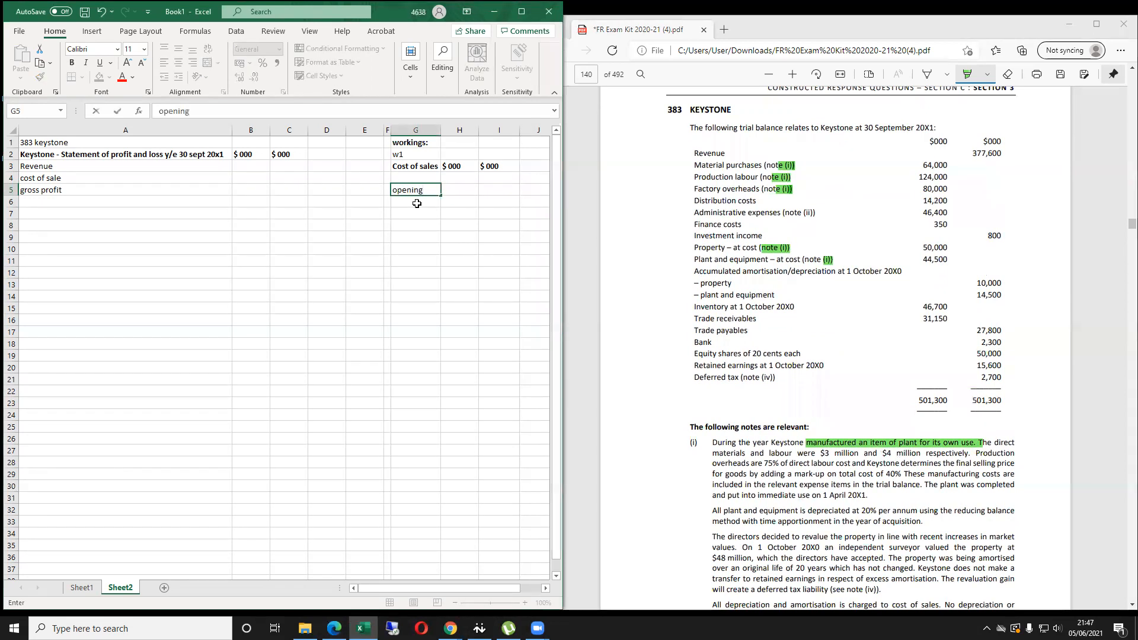
pyautogui.press('Return')
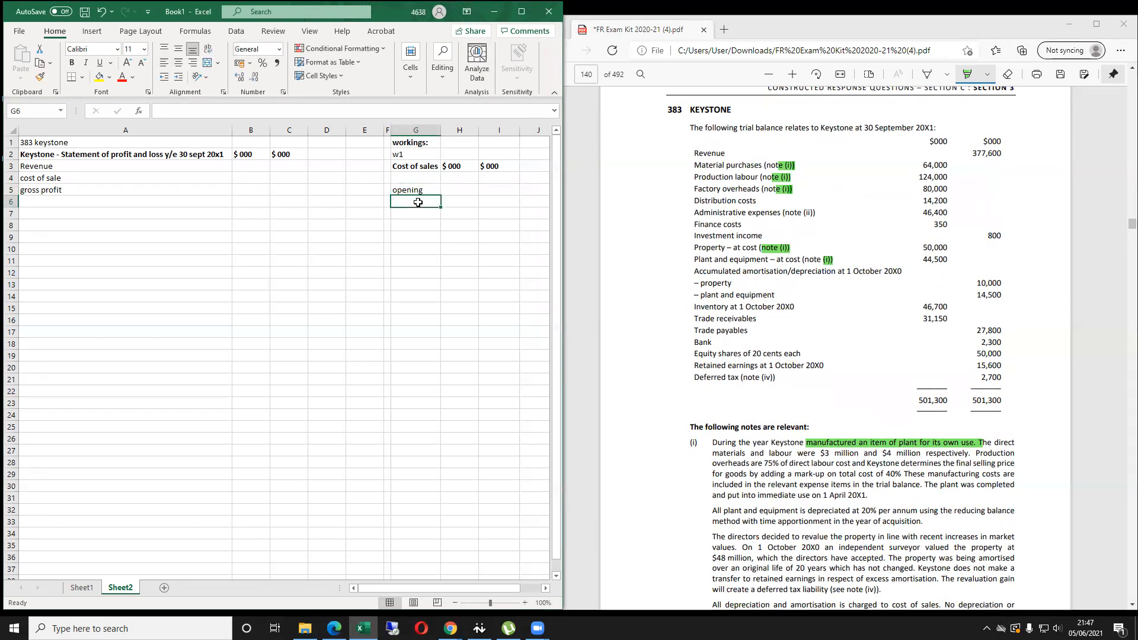
pyautogui.press('Up')
pyautogui.write('open')
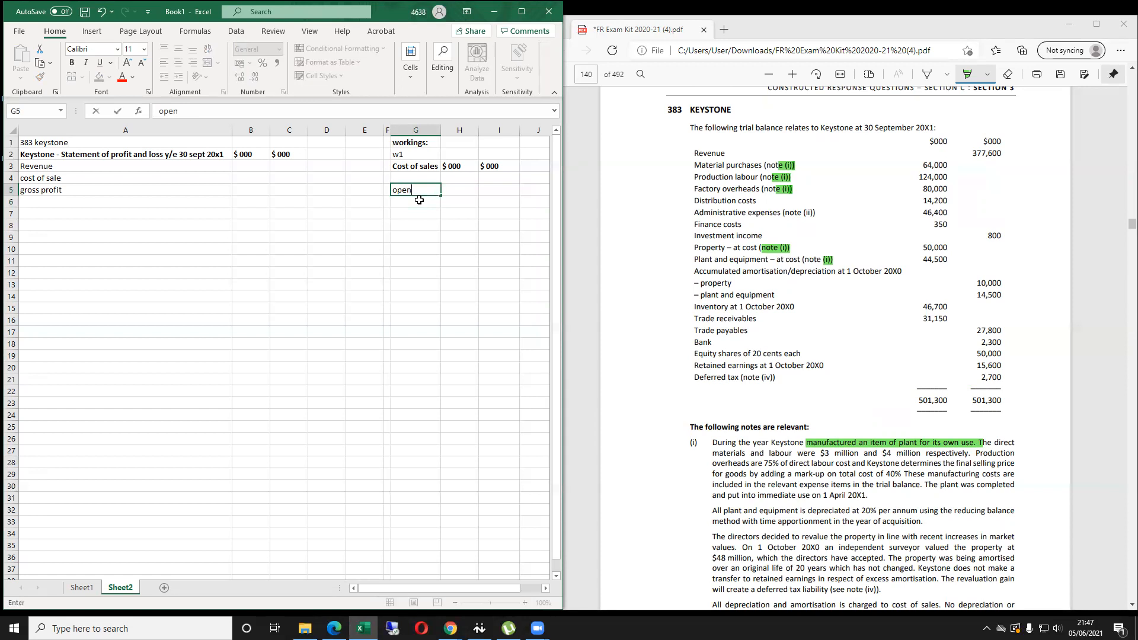
pyautogui.write('ing inventoryu')
pyautogui.press('Return')
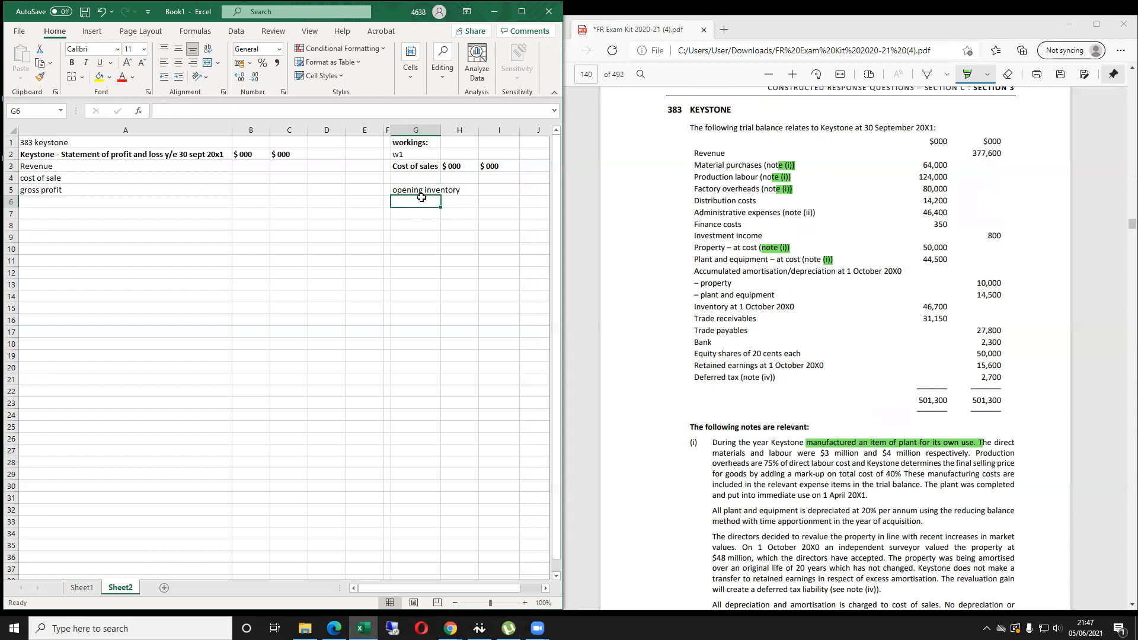
pyautogui.write('purchases')
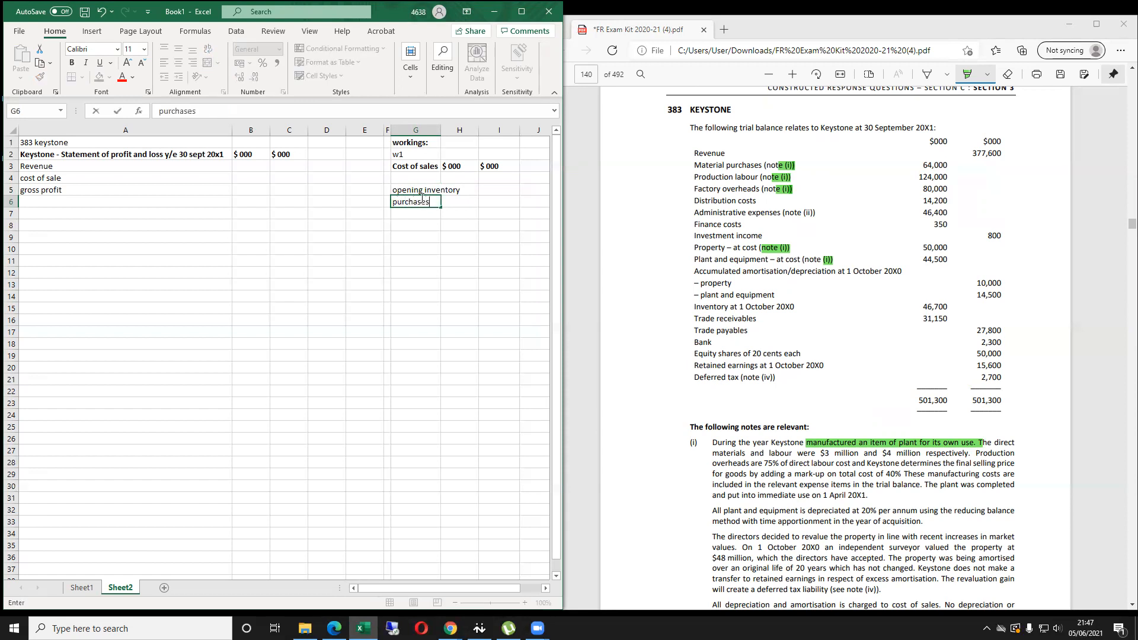
pyautogui.hotkey('ctrl', 'Return')
pyautogui.press('Return')
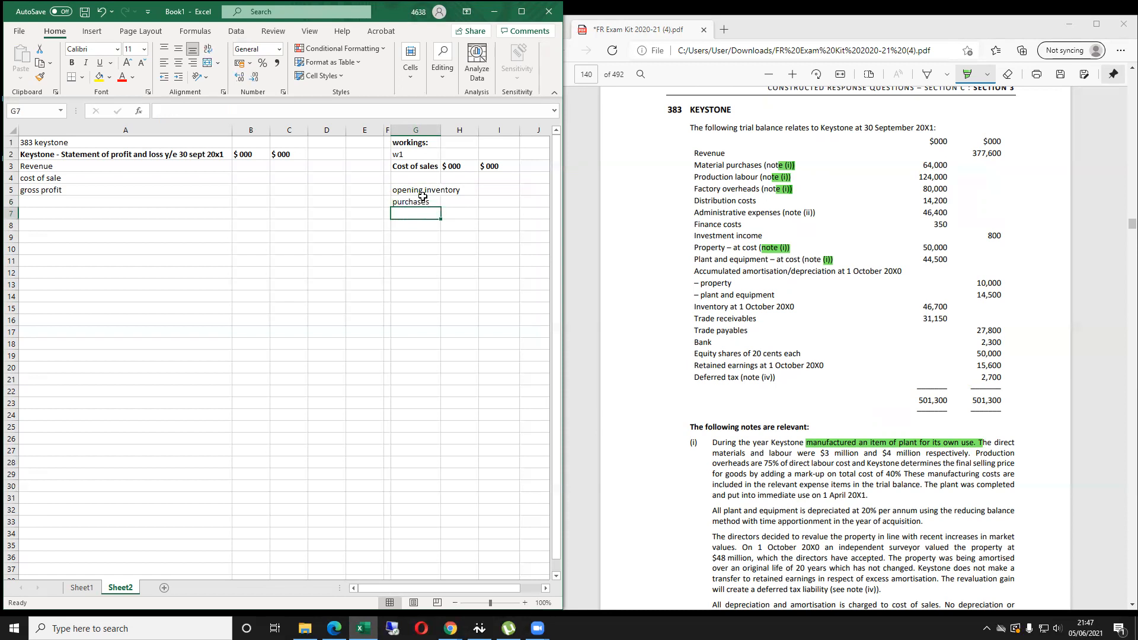
pyautogui.press('Up')
pyautogui.press('Delete')
# Autofit column G to the width of the "opening inventory" label.
pyautogui.press('Up')
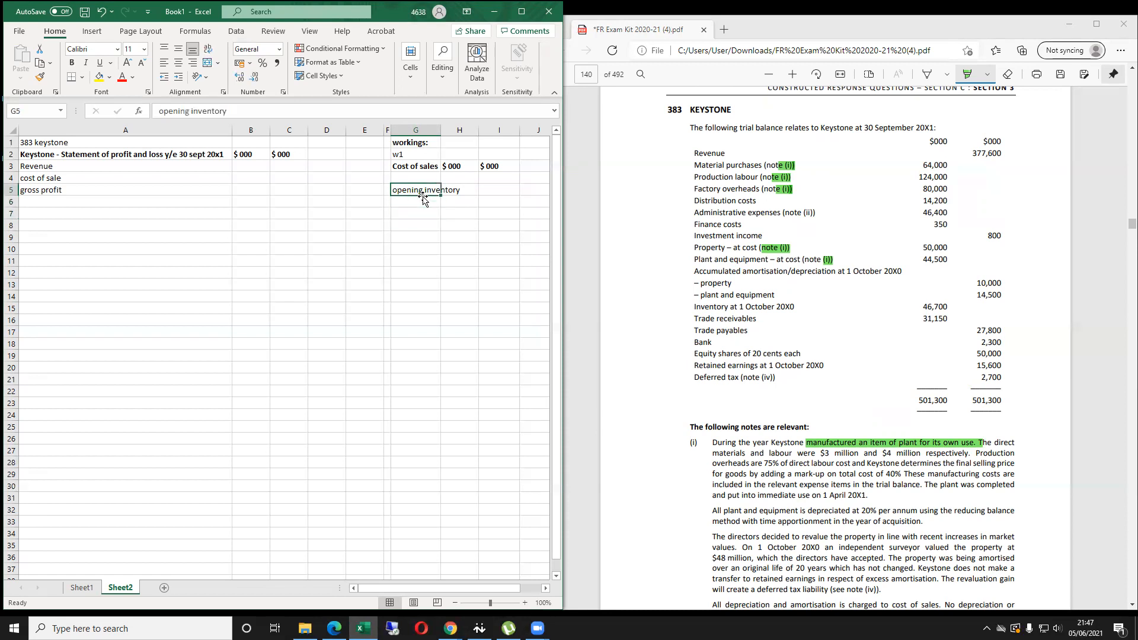
pyautogui.press('Right')
pyautogui.doubleClick(441, 129)
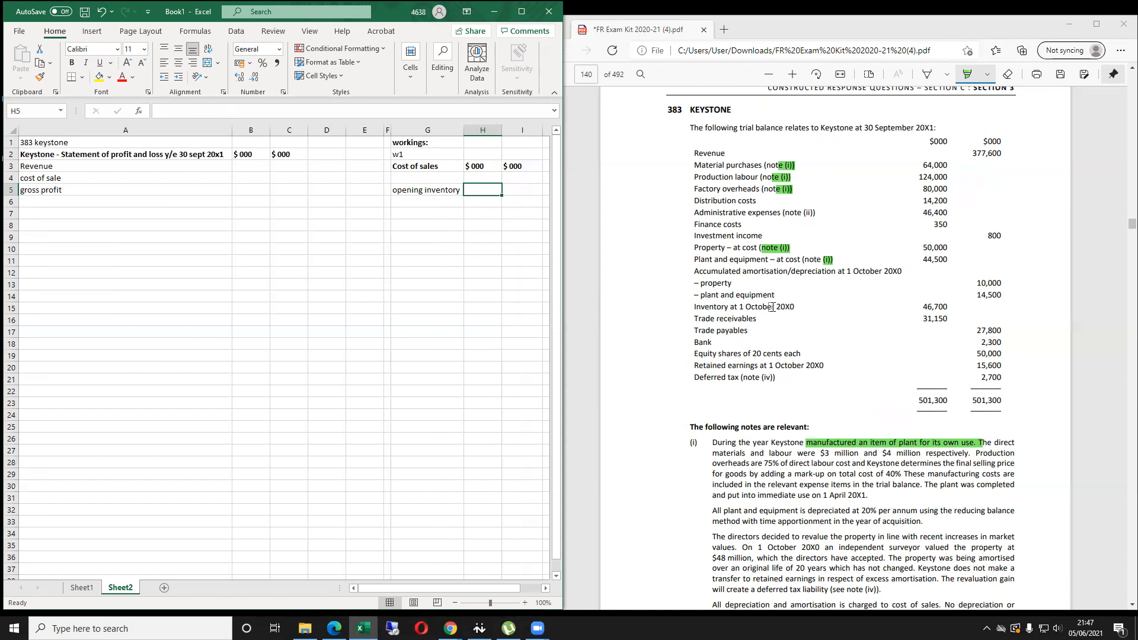
# Highlight the "Inventory at 1 October 20X0" line with its amount in the Keystone trial balance.
pyautogui.scroll(-10, 870, 408)
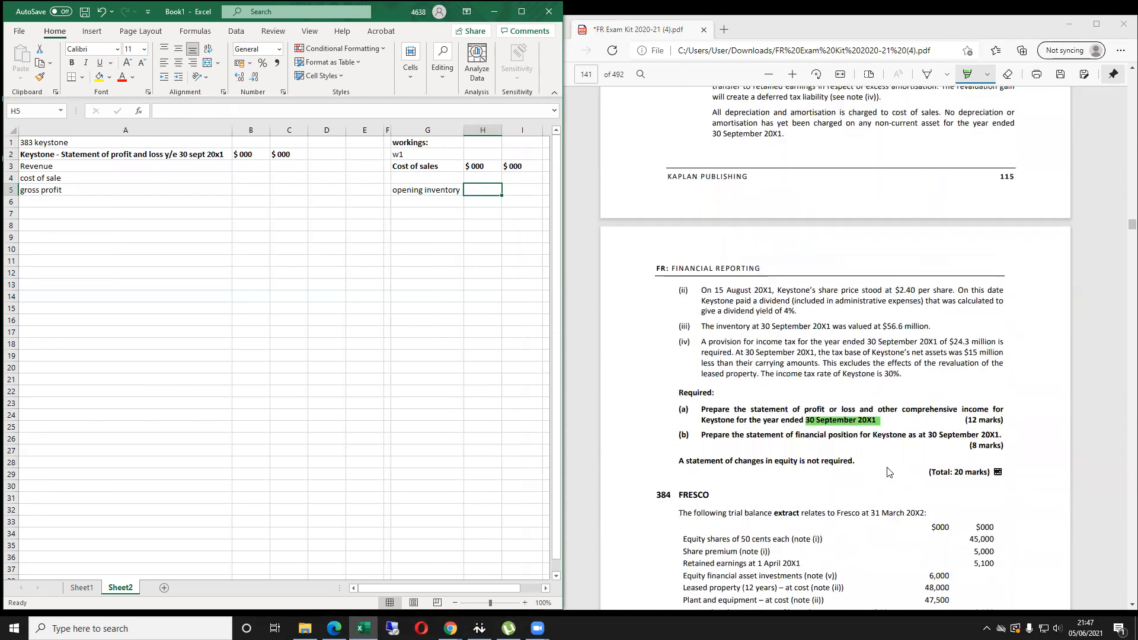
pyautogui.scroll(4, 854, 426)
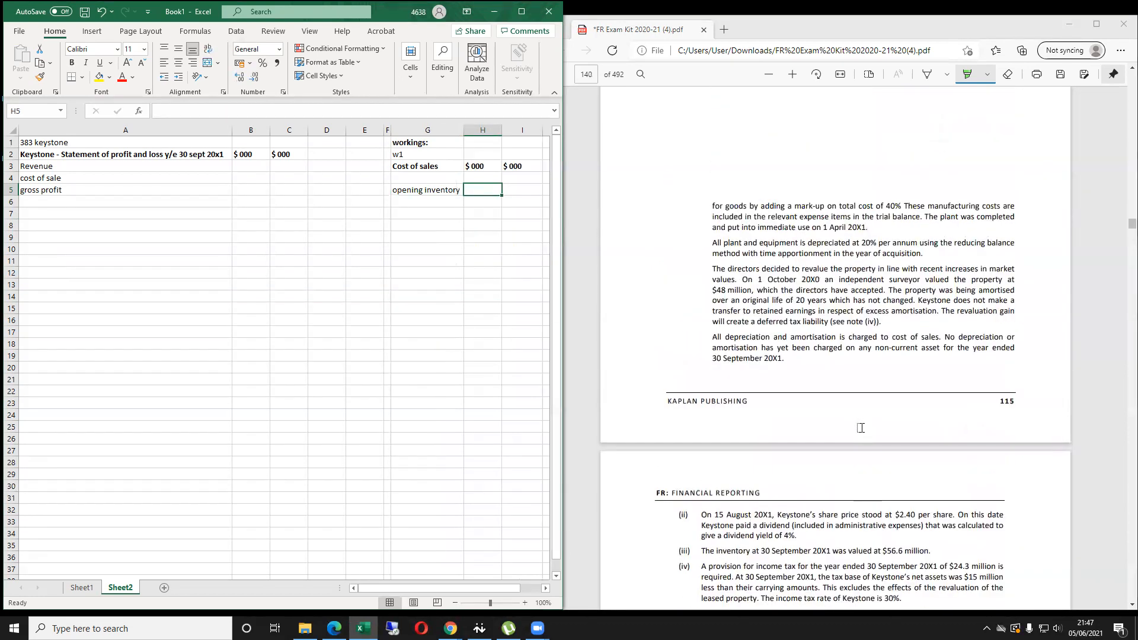
pyautogui.scroll(5, 863, 431)
pyautogui.scroll(-4, 859, 436)
pyautogui.scroll(-3, 857, 436)
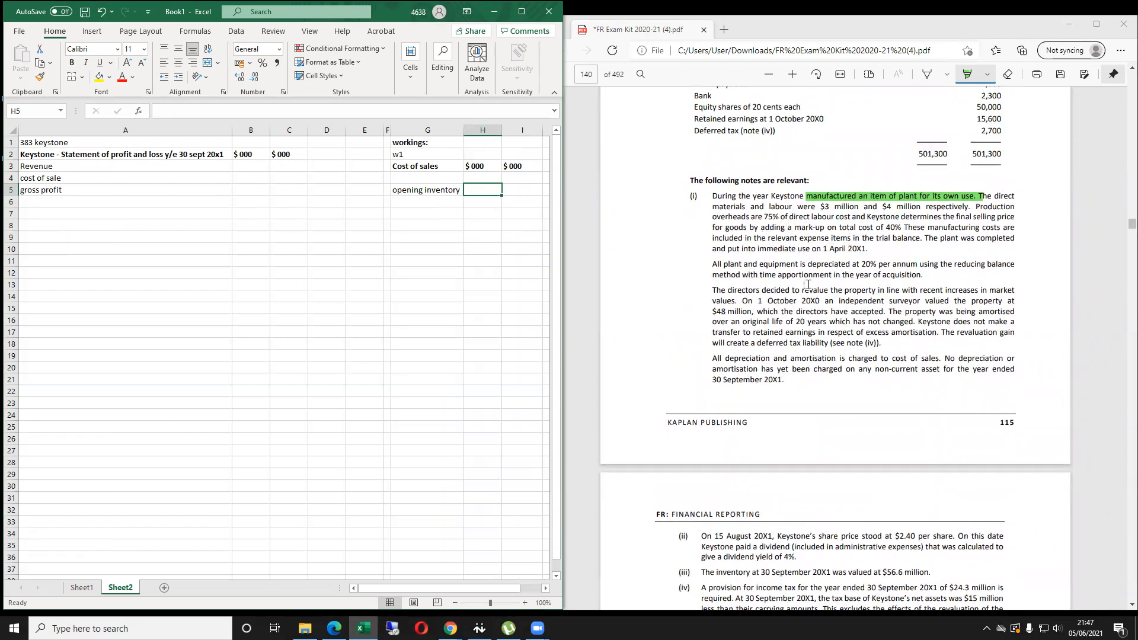
pyautogui.scroll(5, 824, 296)
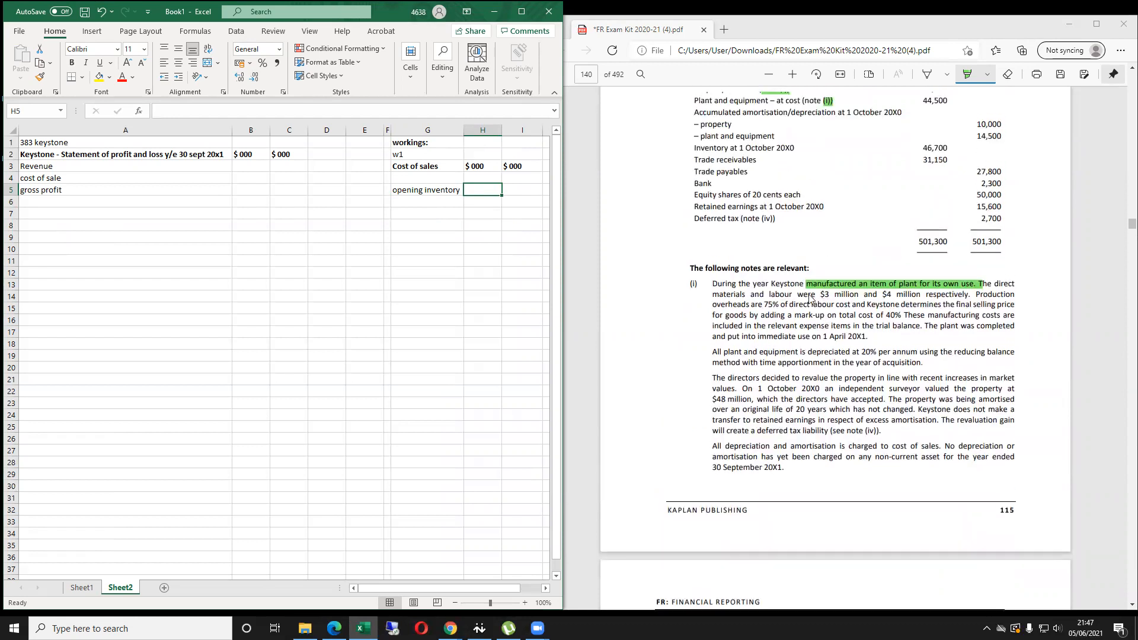
pyautogui.moveTo(694, 225); pyautogui.dragTo(946, 224)
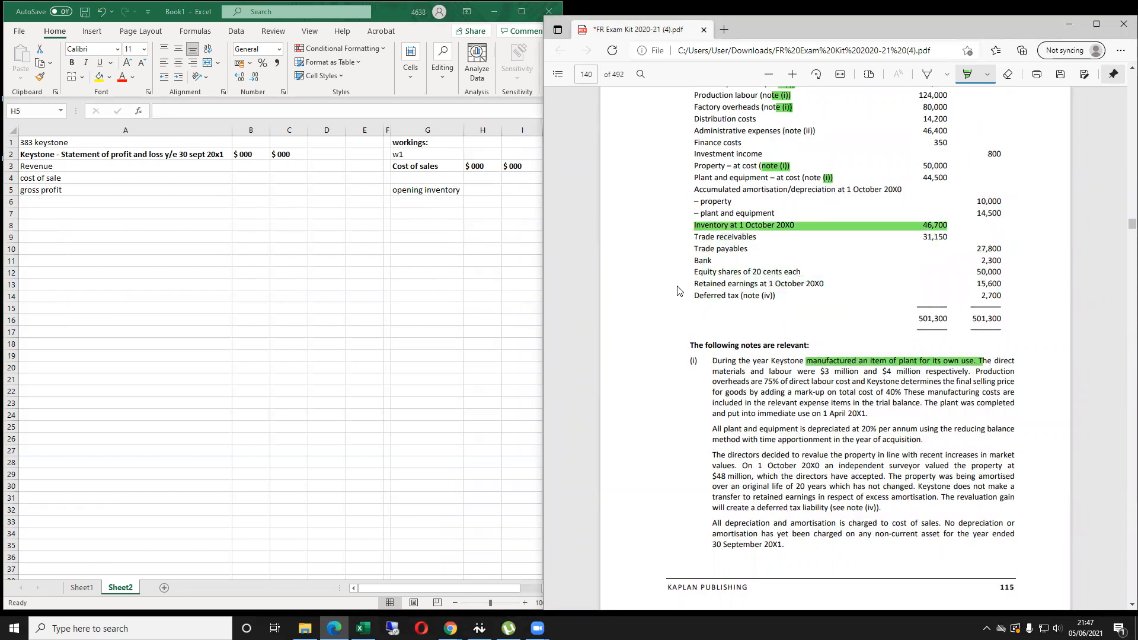
# Enter 46700 as the opening inventory amount in H5 of the cost of sales working.
pyautogui.click(493, 189)
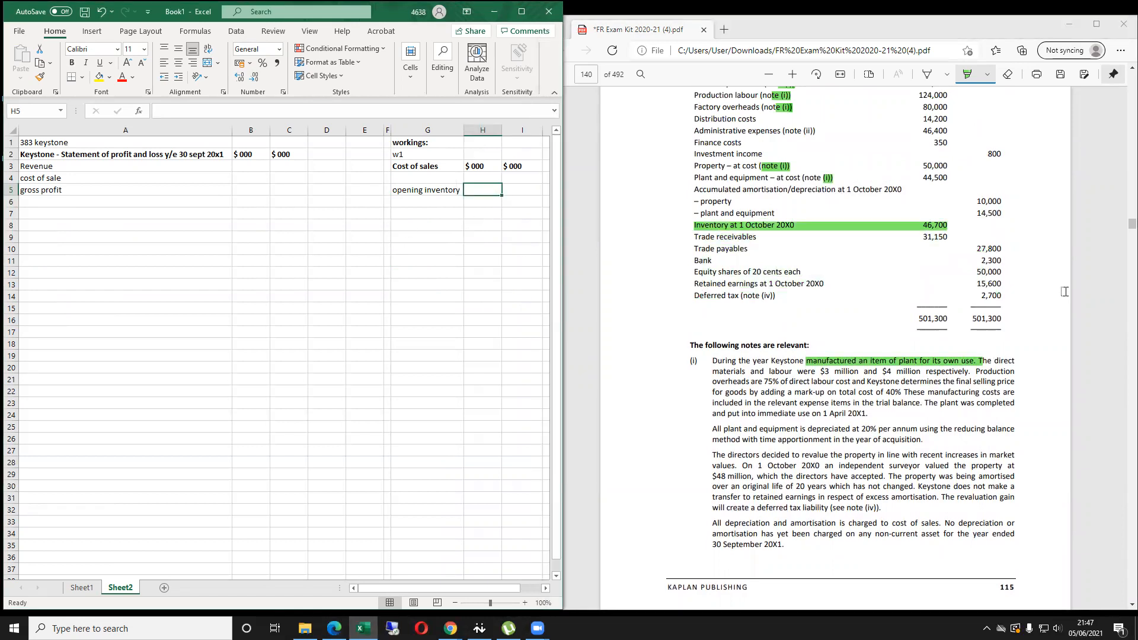
pyautogui.scroll(-4, 853, 438)
pyautogui.scroll(-2, 867, 450)
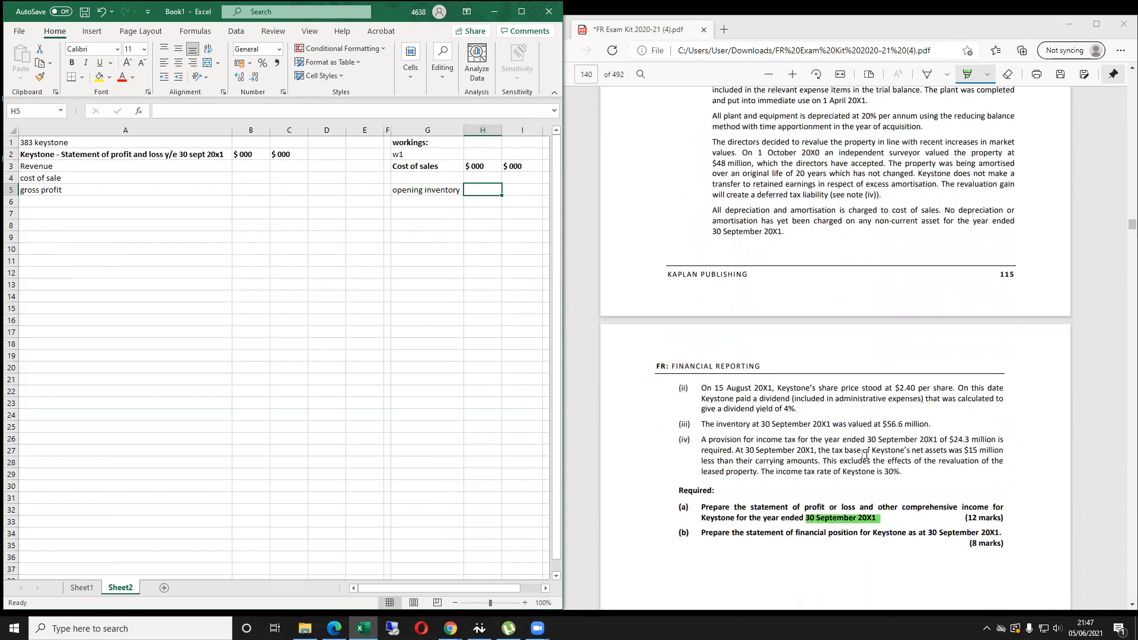
pyautogui.scroll(10, 875, 508)
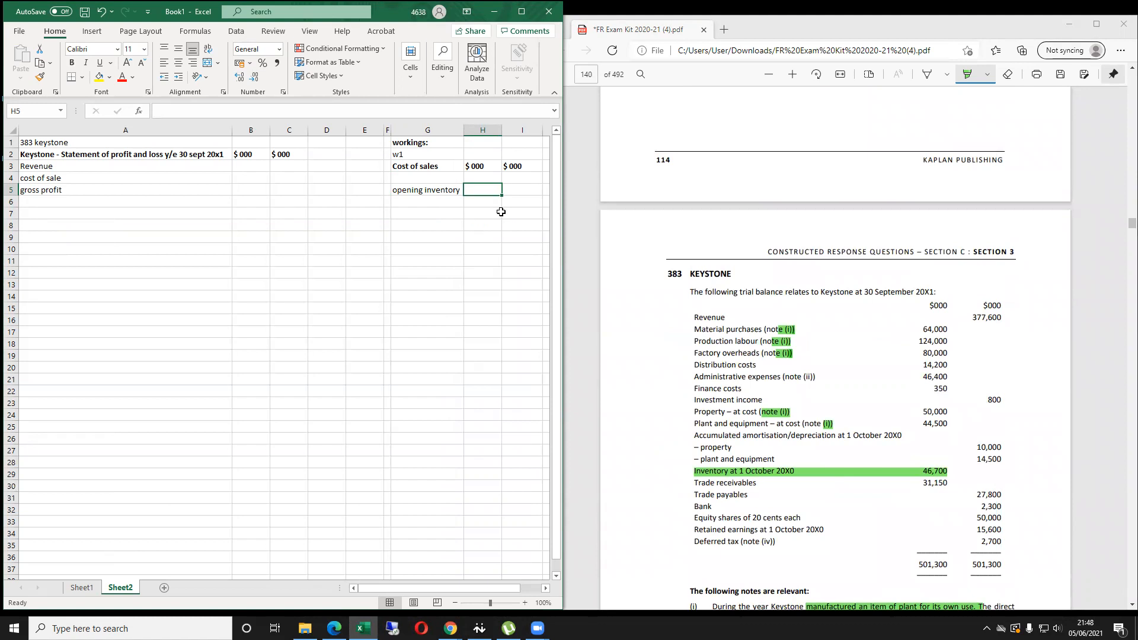
pyautogui.write('46700')
pyautogui.hotkey('ctrl', 'Return')
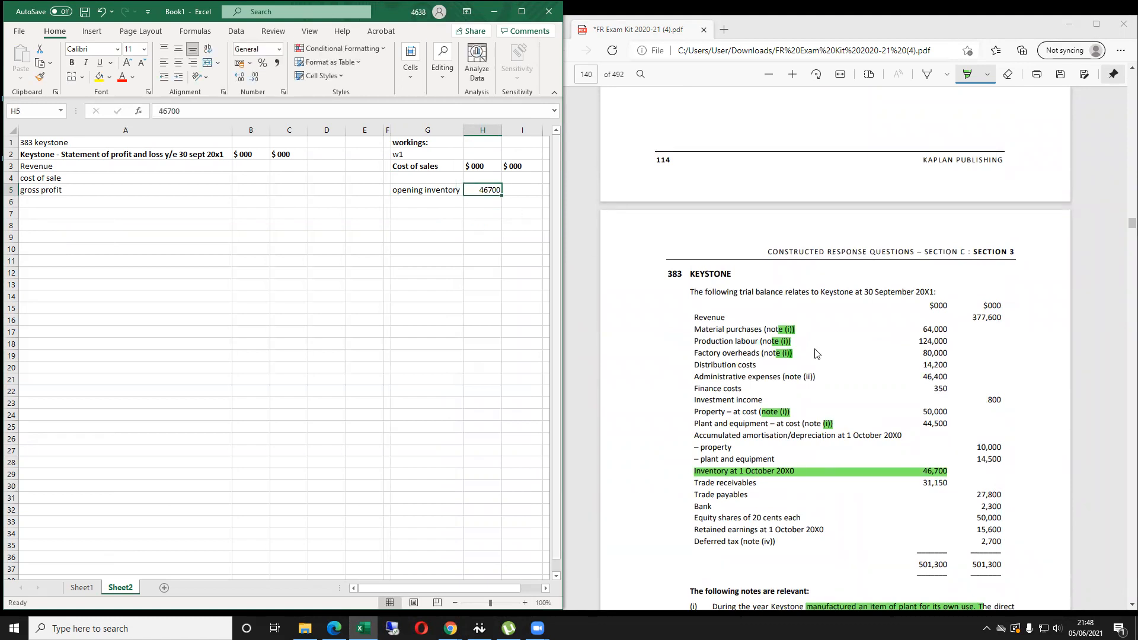
# Highlight the "Material purchases (note (i))" label in the Keystone trial balance in the exam kit PDF.
pyautogui.scroll(-3, 786, 351)
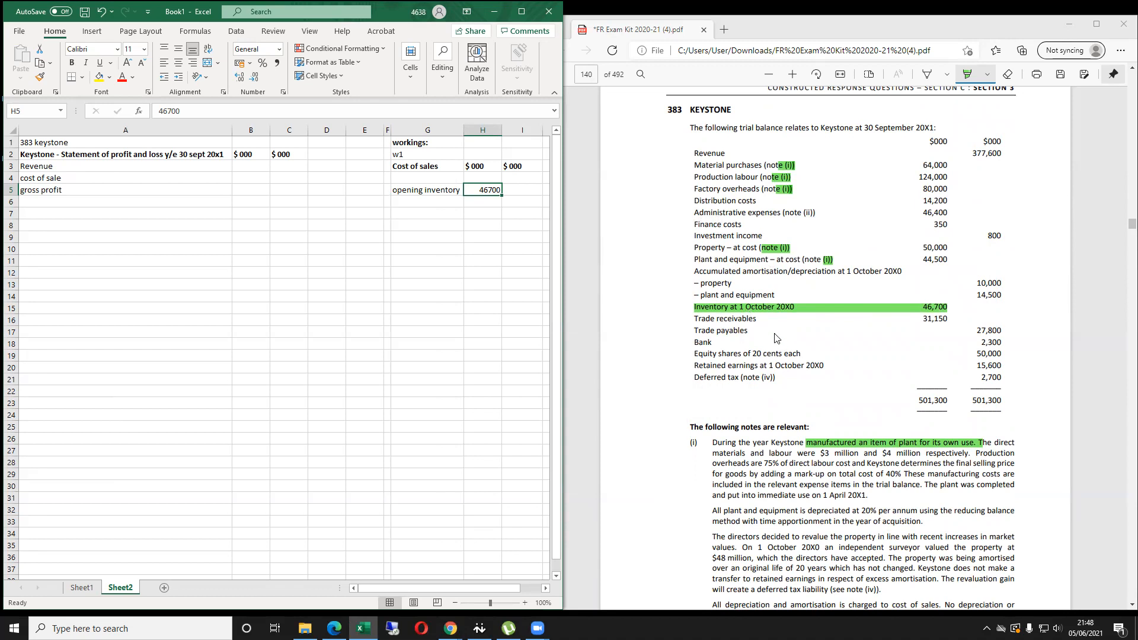
pyautogui.scroll(-3, 776, 338)
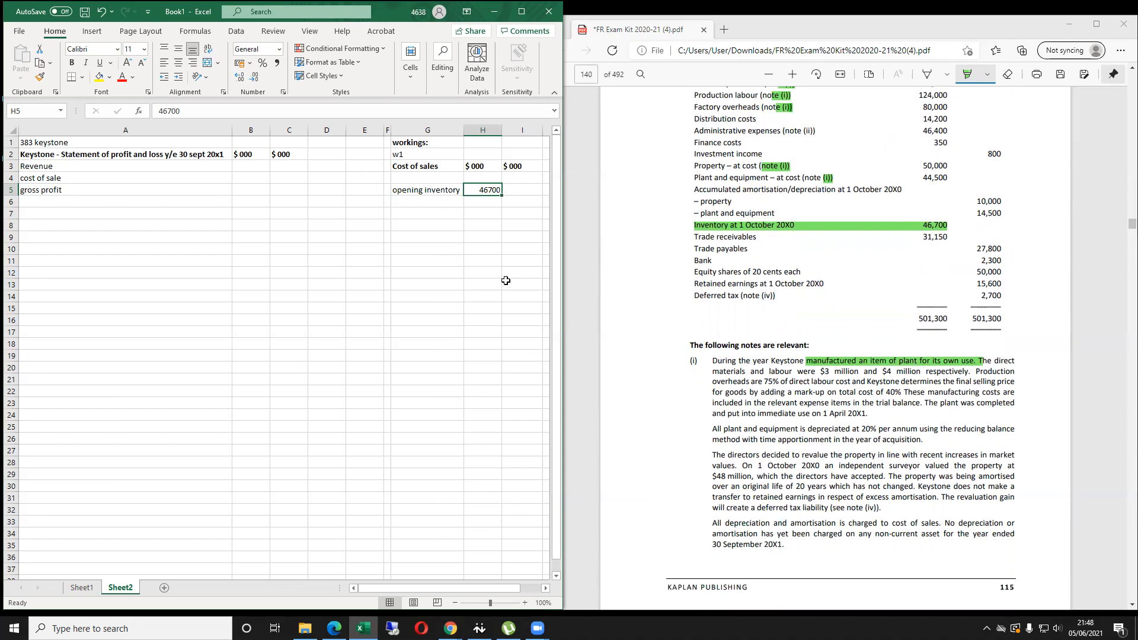
pyautogui.click(437, 190)
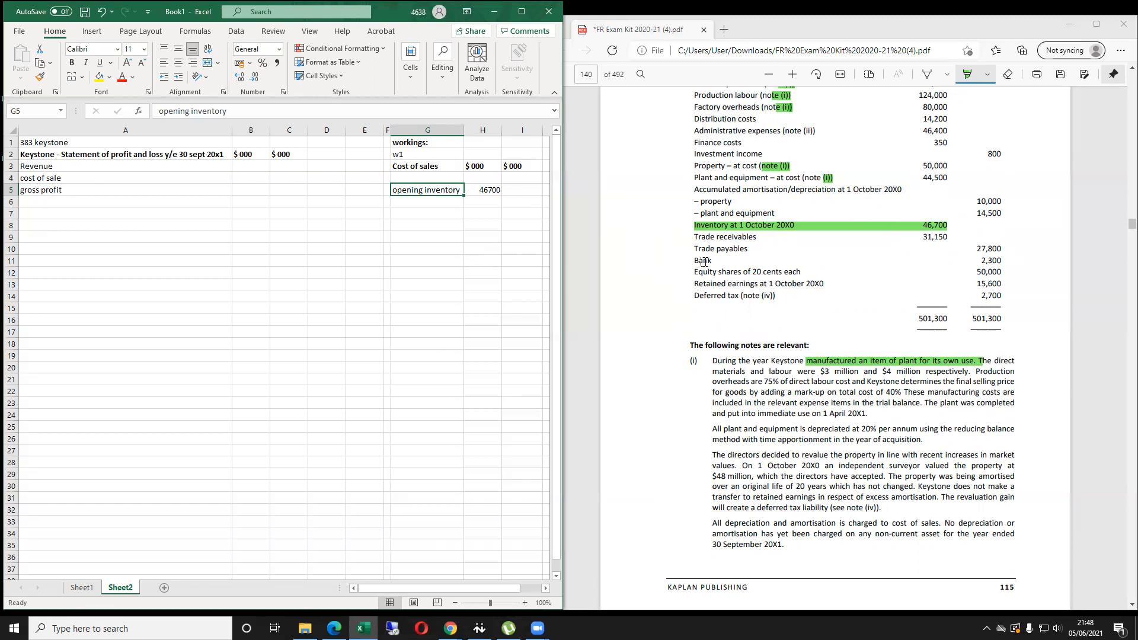
pyautogui.scroll(3, 705, 261)
pyautogui.moveTo(695, 248); pyautogui.dragTo(798, 248)
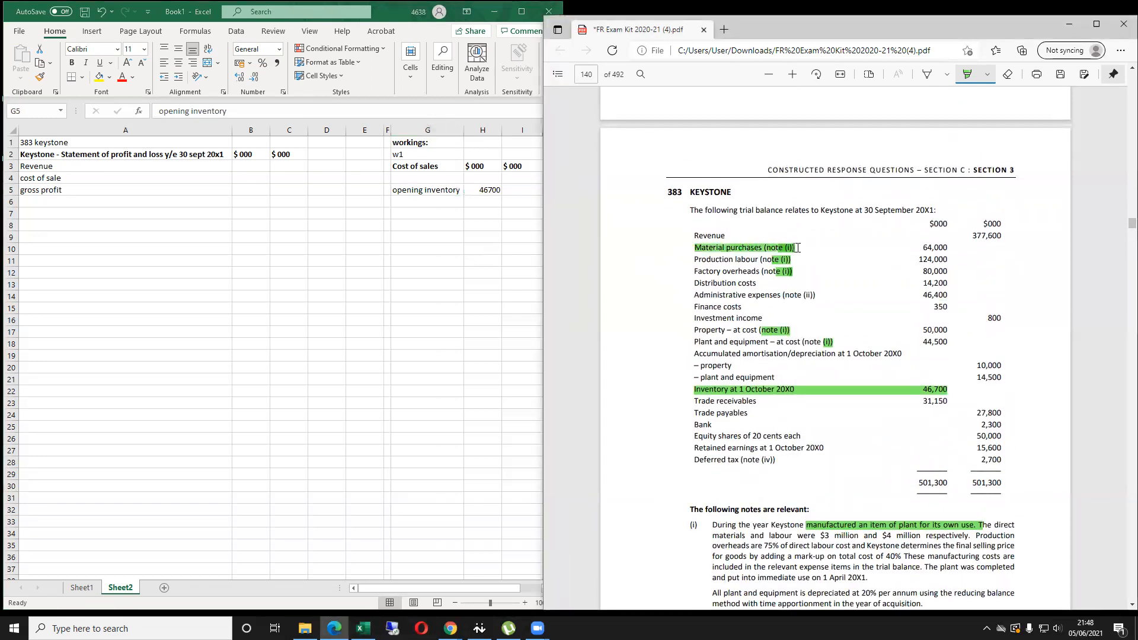
# Enter the material line item in G6 of the working, with its label text starting "Material (64000".
pyautogui.click(370, 231)
pyautogui.press('Down')
pyautogui.write('Material')
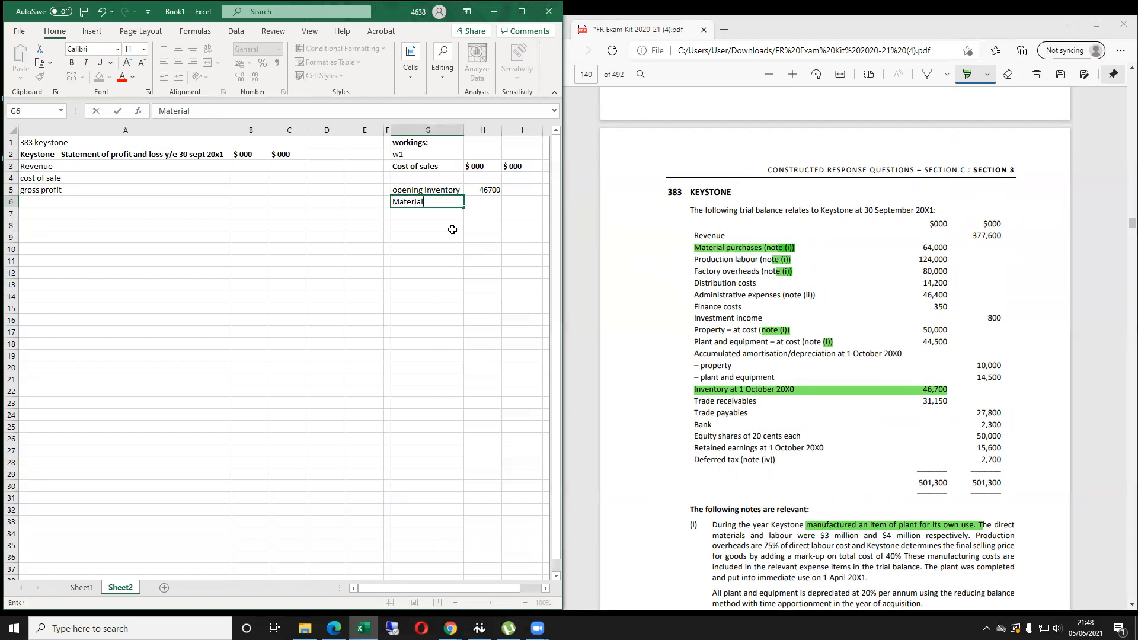
pyautogui.press('Tab')
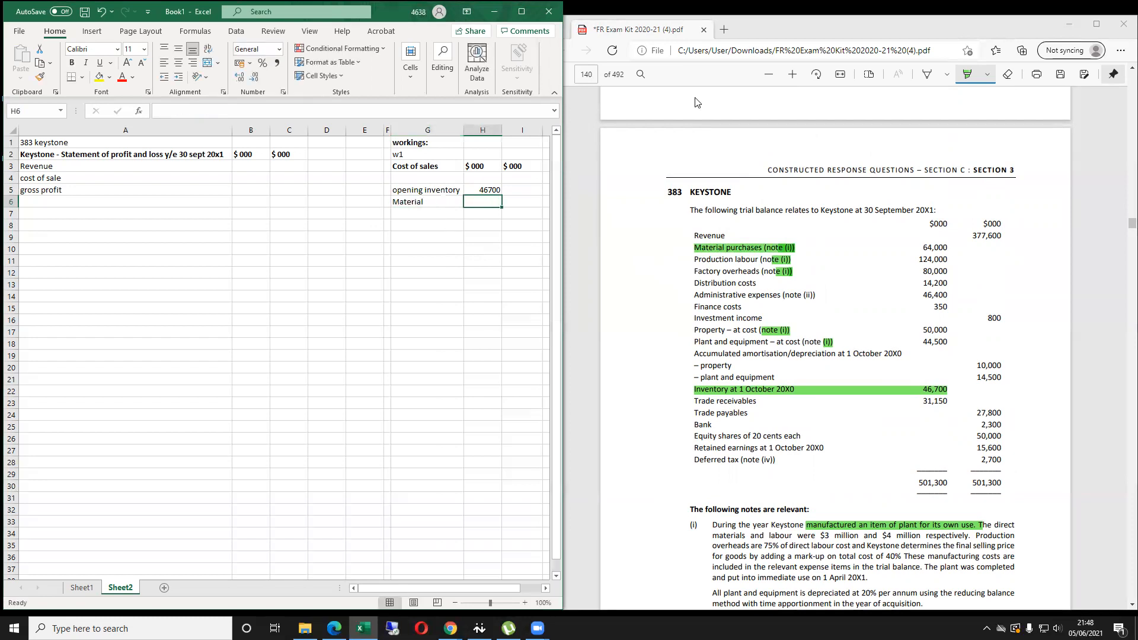
pyautogui.press('Left')
pyautogui.click(397, 113)
pyautogui.write('(69')
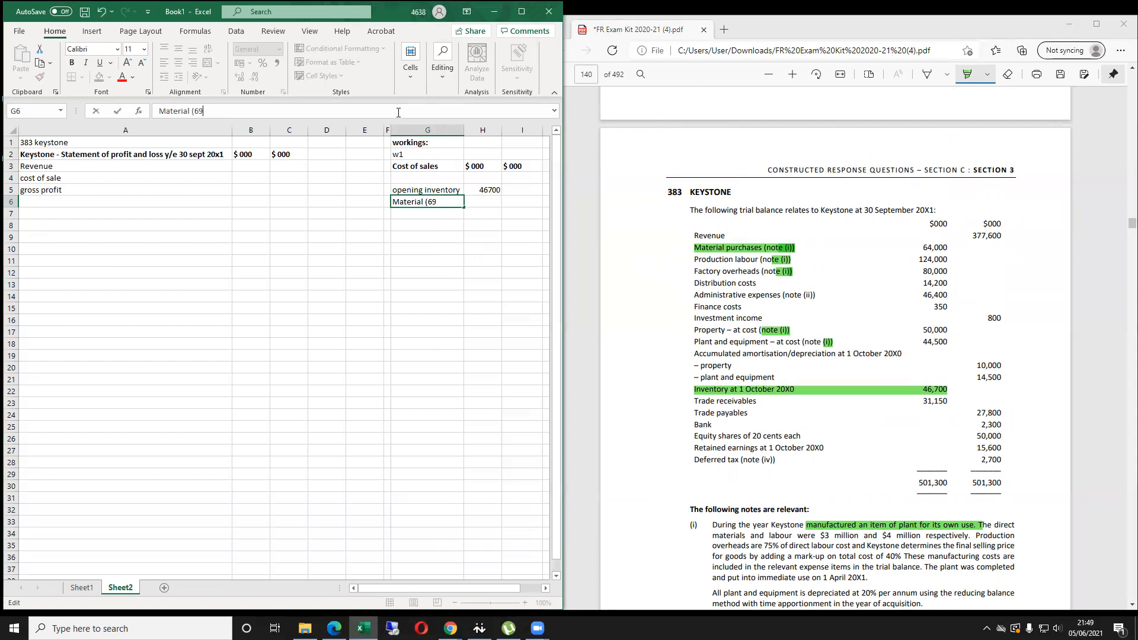
pyautogui.press('BackSpace')
pyautogui.write('4000')
# Highlight the material purchases amount in the trial balance and complete the G6 label as "Material (64000-3000)".
pyautogui.moveTo(948, 246); pyautogui.dragTo(770, 246)
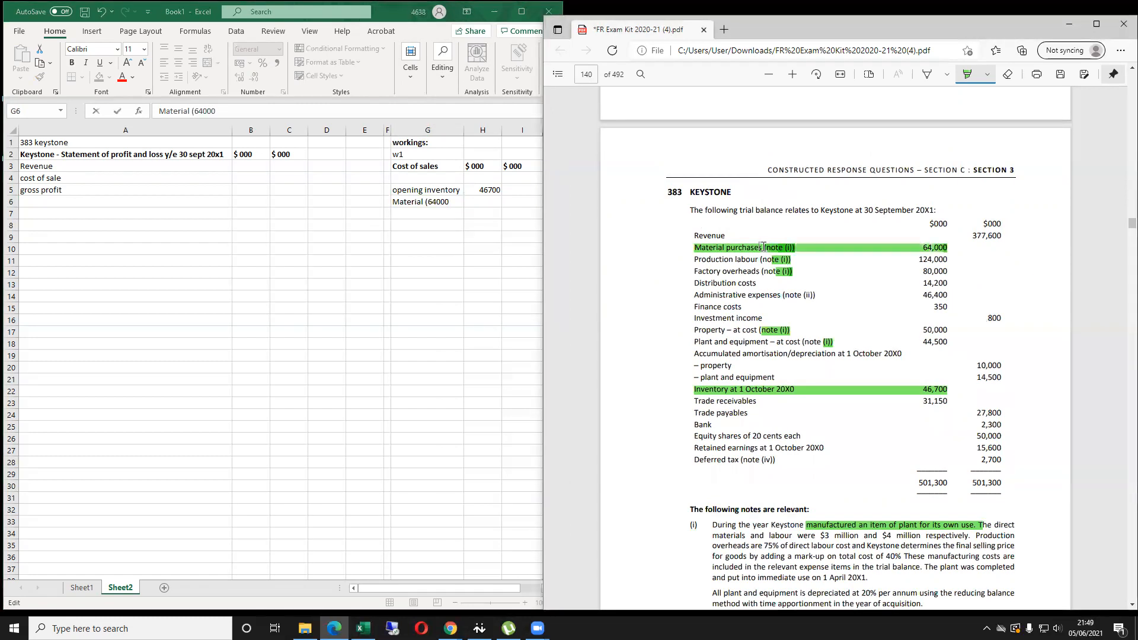
pyautogui.click(454, 201)
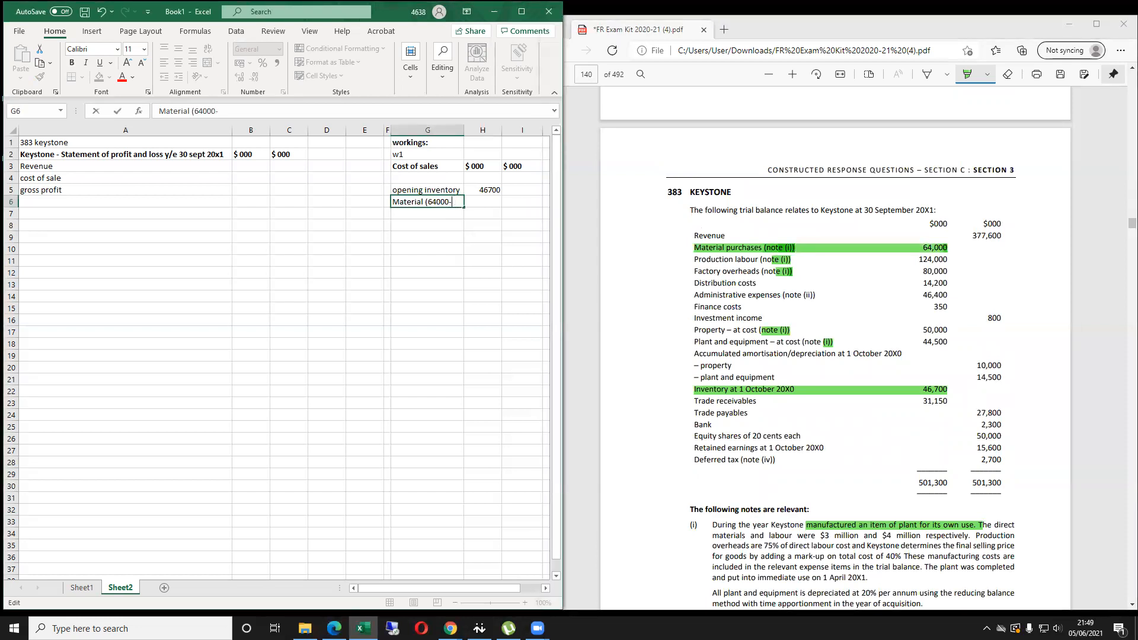
pyautogui.scroll(-3, 987, 364)
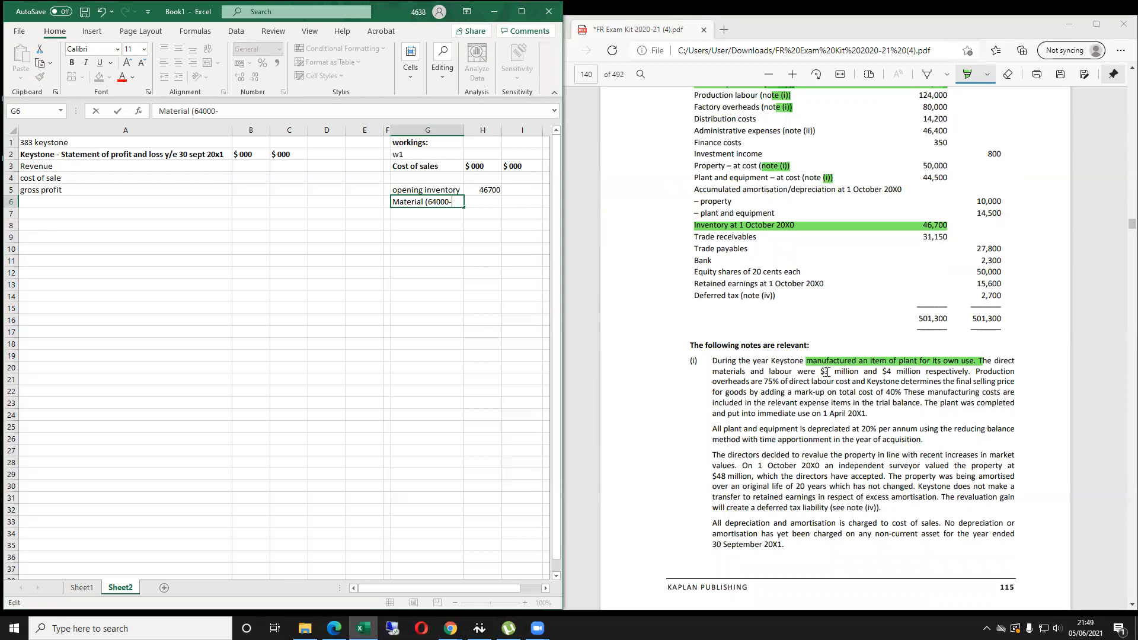
pyautogui.scroll(3, 890, 149)
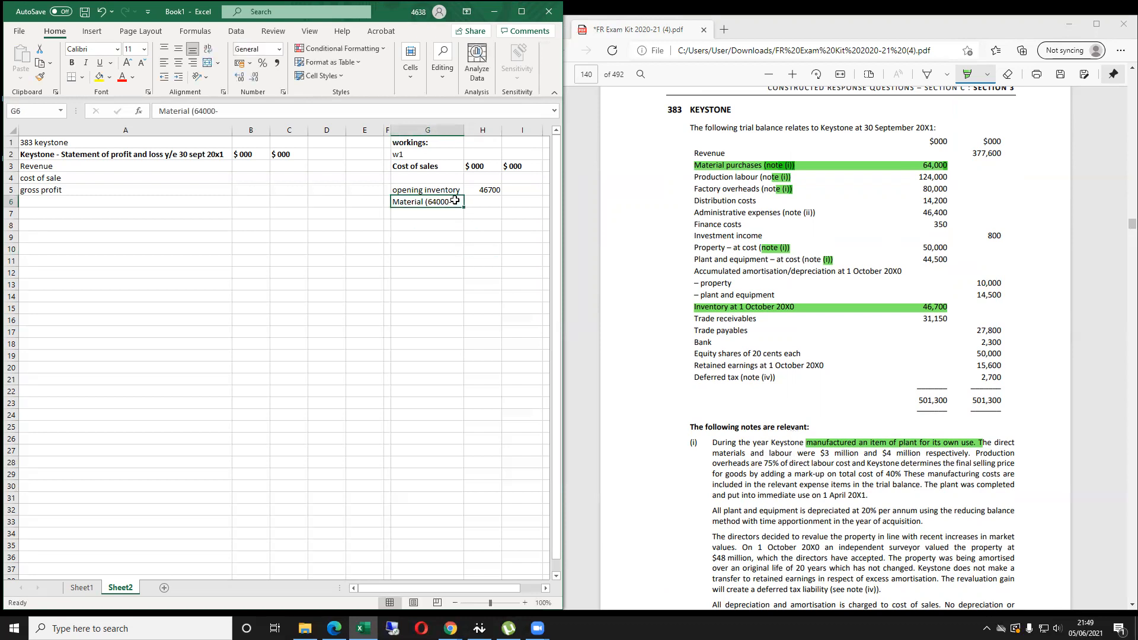
pyautogui.click(345, 108)
pyautogui.write('3000')
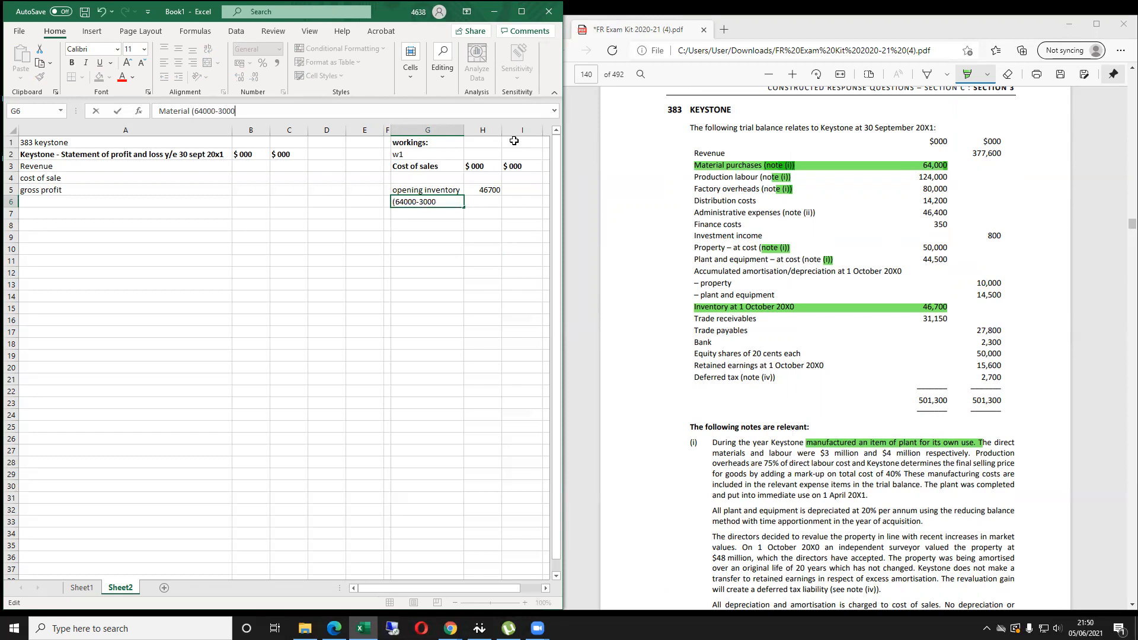
pyautogui.press('Tab')
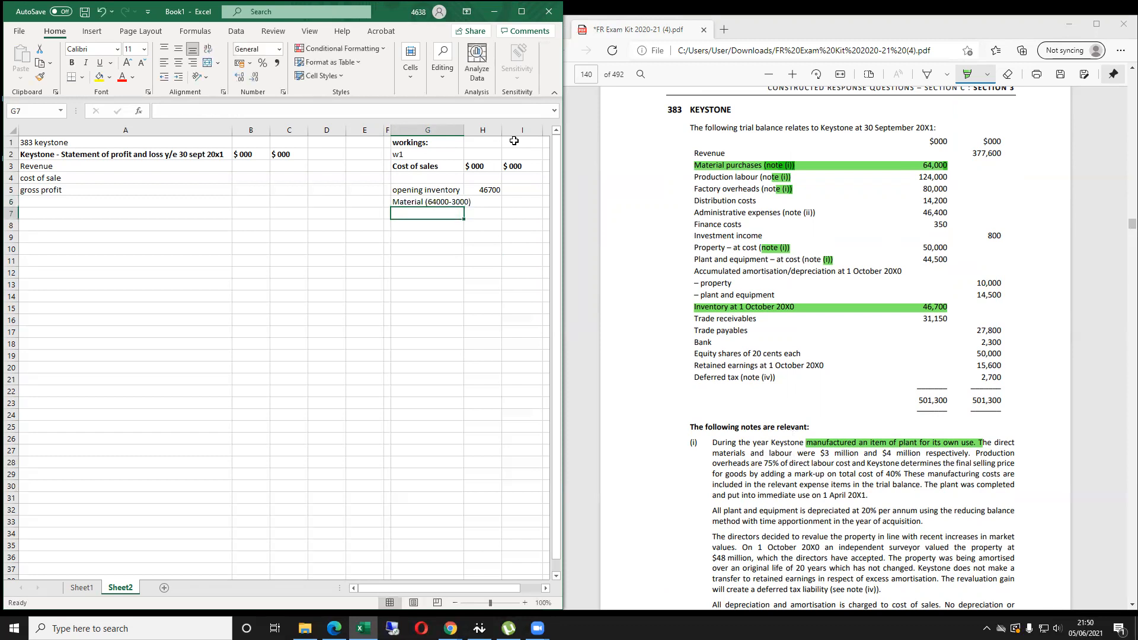
# Autofit column G to the material label and enter the formula =64000-3000 in H6.
pyautogui.doubleClick(463, 133)
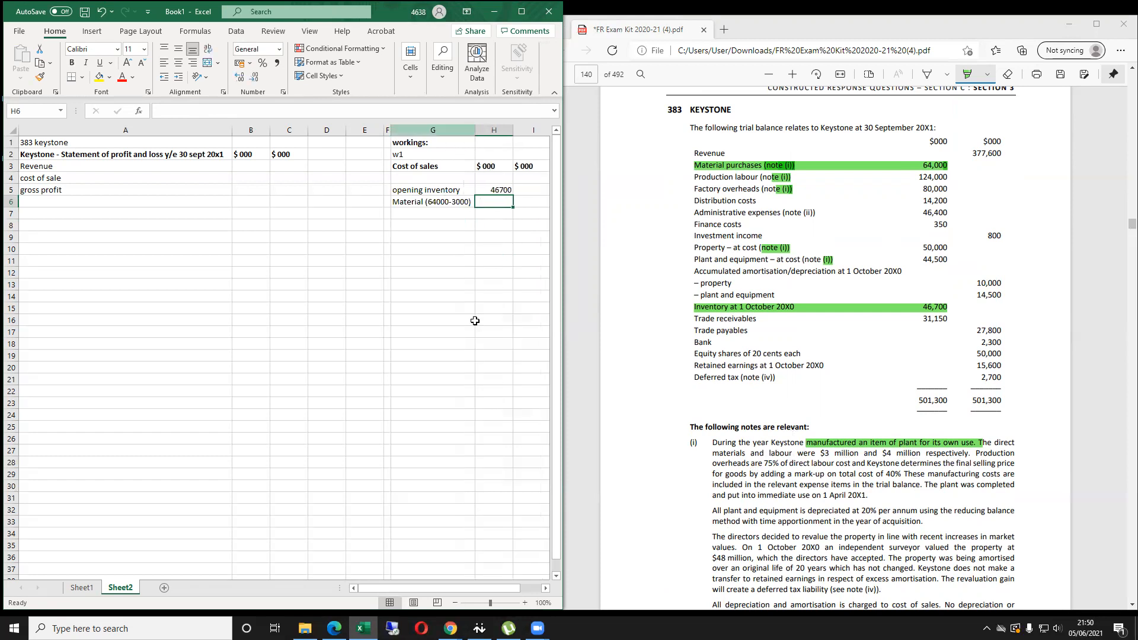
pyautogui.press('Left')
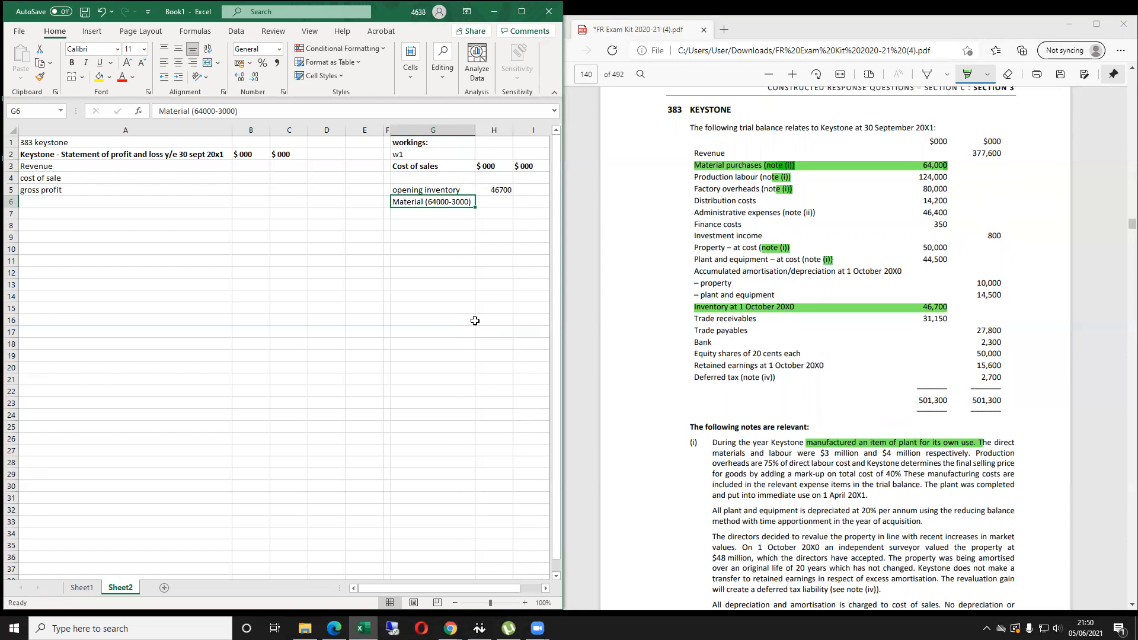
pyautogui.press('Right')
pyautogui.press('Left')
pyautogui.press('Right')
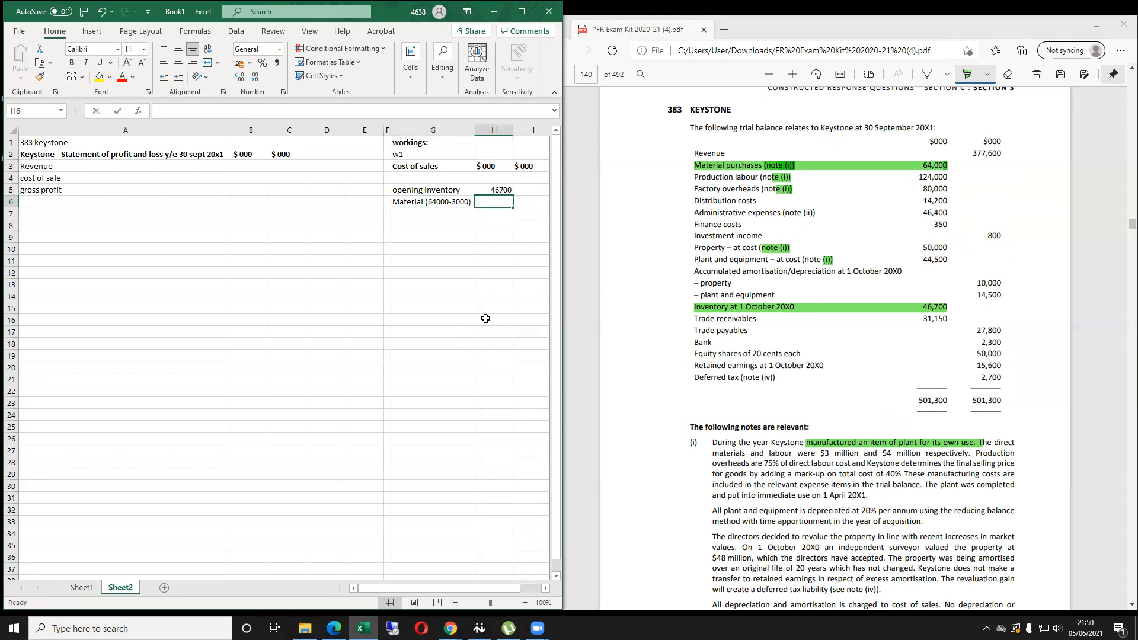
pyautogui.write('=64000-300')
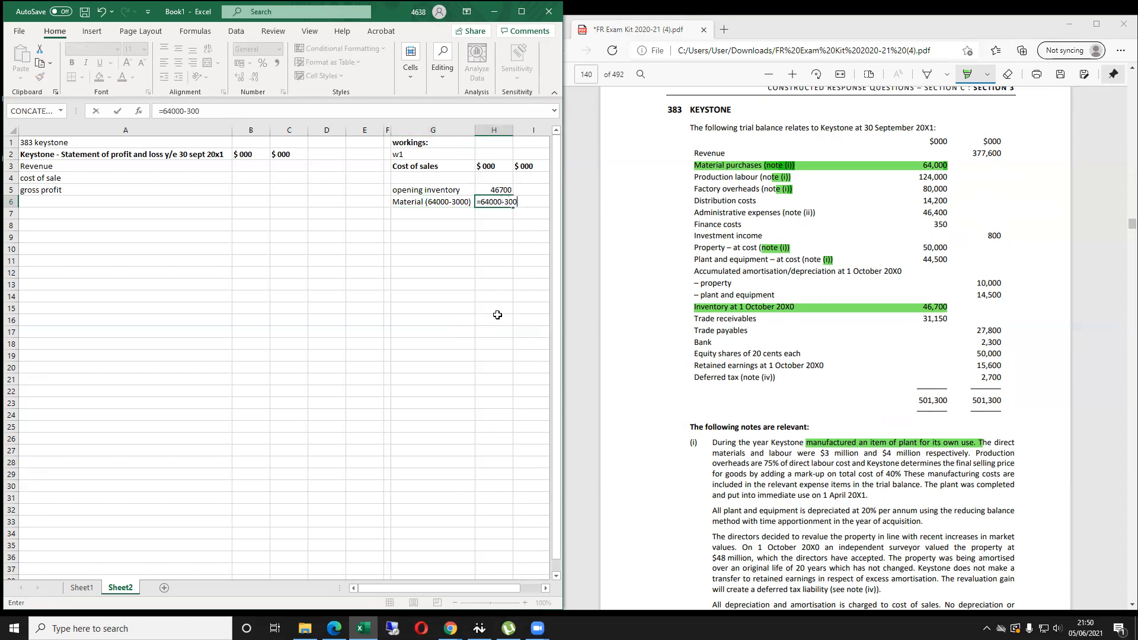
pyautogui.press('Return')
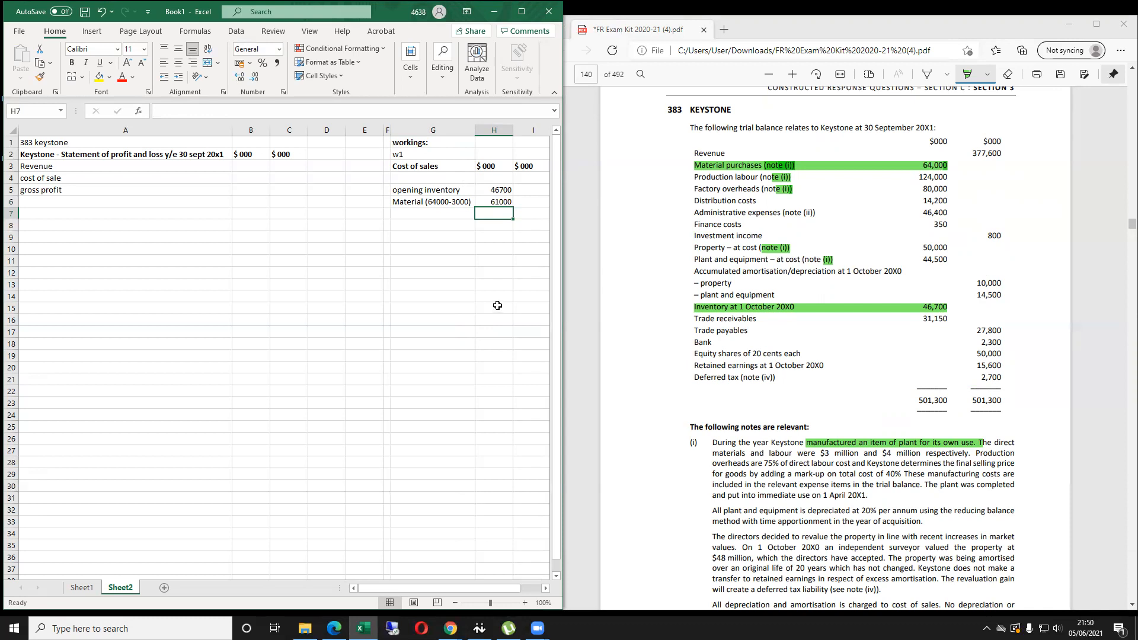
pyautogui.press('Left')
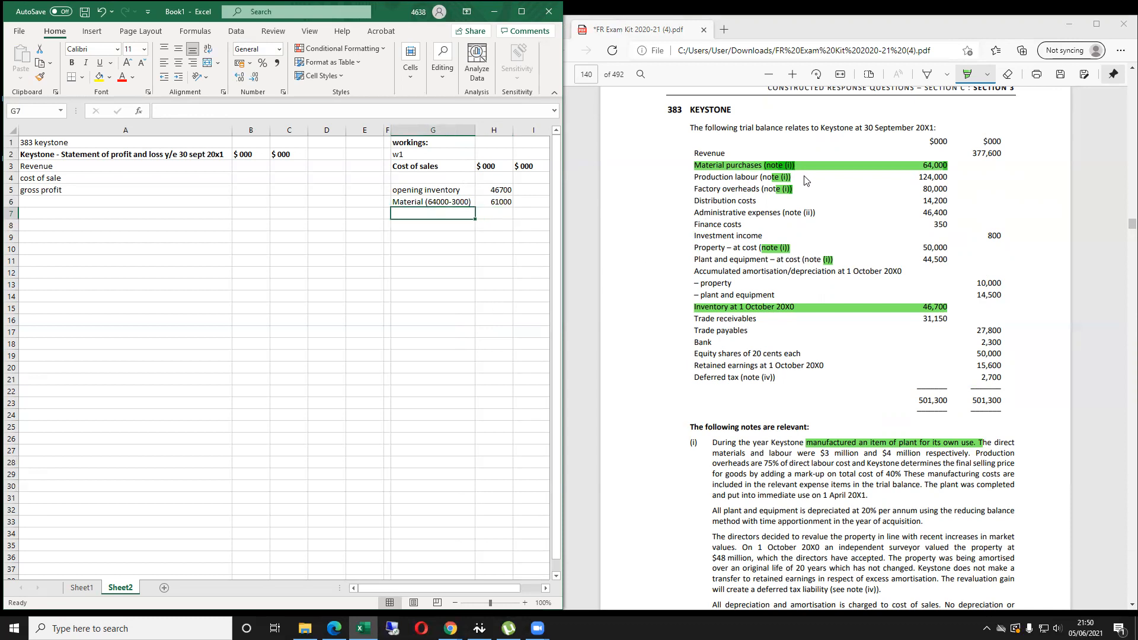
pyautogui.moveTo(794, 177); pyautogui.dragTo(468, 242)
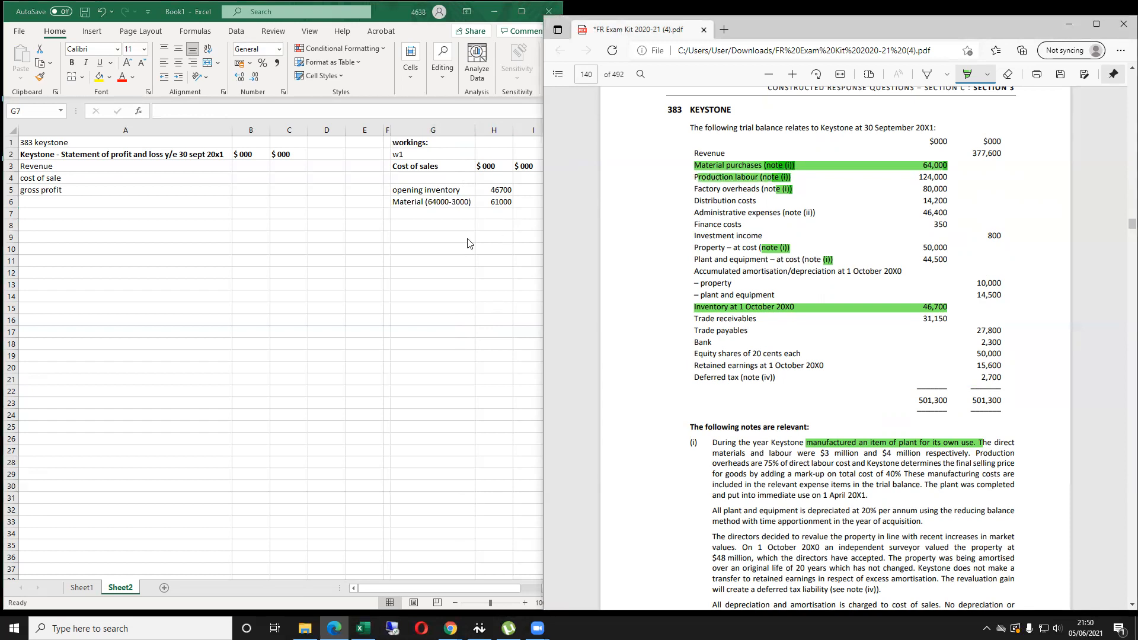
pyautogui.click(436, 250)
pyautogui.write('profu')
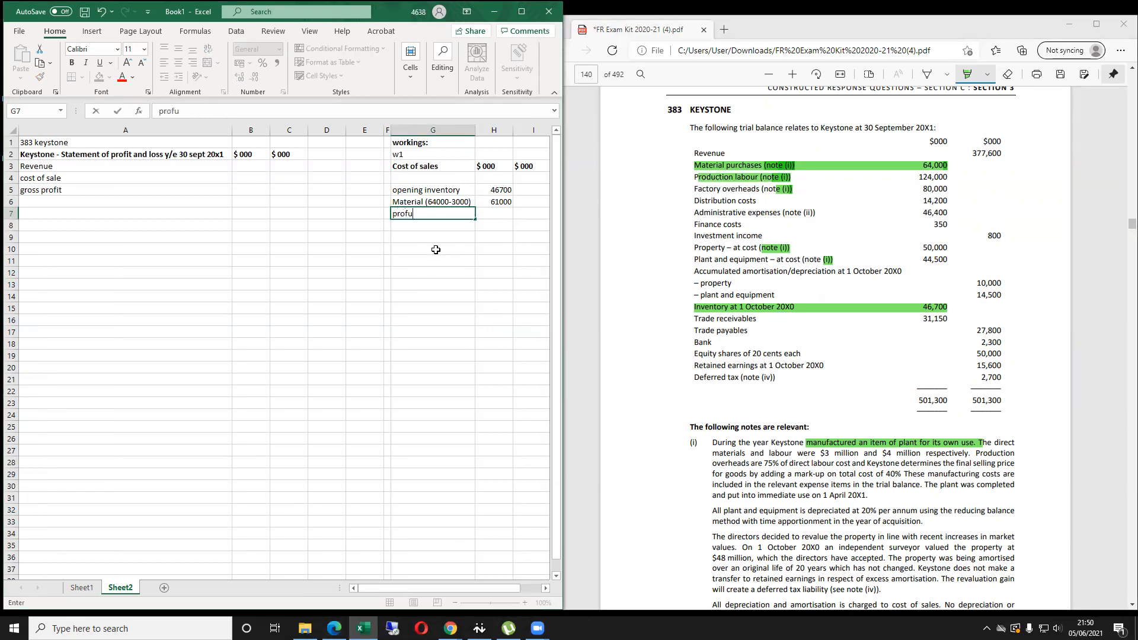
pyautogui.press('BackSpace')
pyautogui.press('BackSpace')
pyautogui.press('BackSpace')
pyautogui.press('BackSpace')
pyautogui.press('BackSpace')
pyautogui.press('BackSpace')
pyautogui.write('Production Labour (')
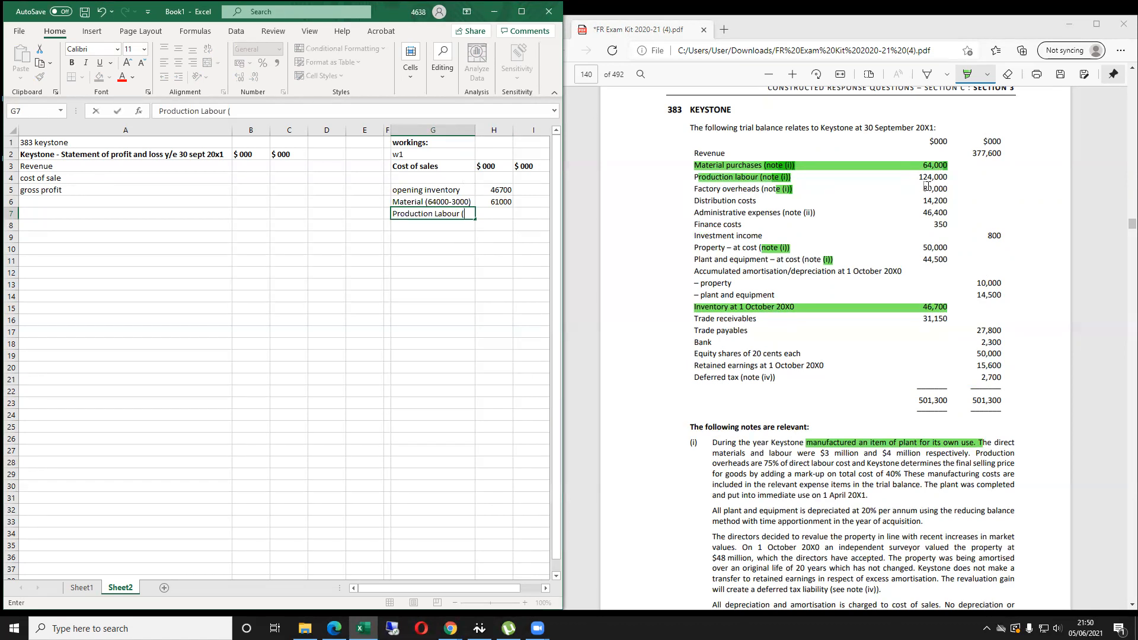
pyautogui.write('124000-4000)')
pyautogui.press('Return')
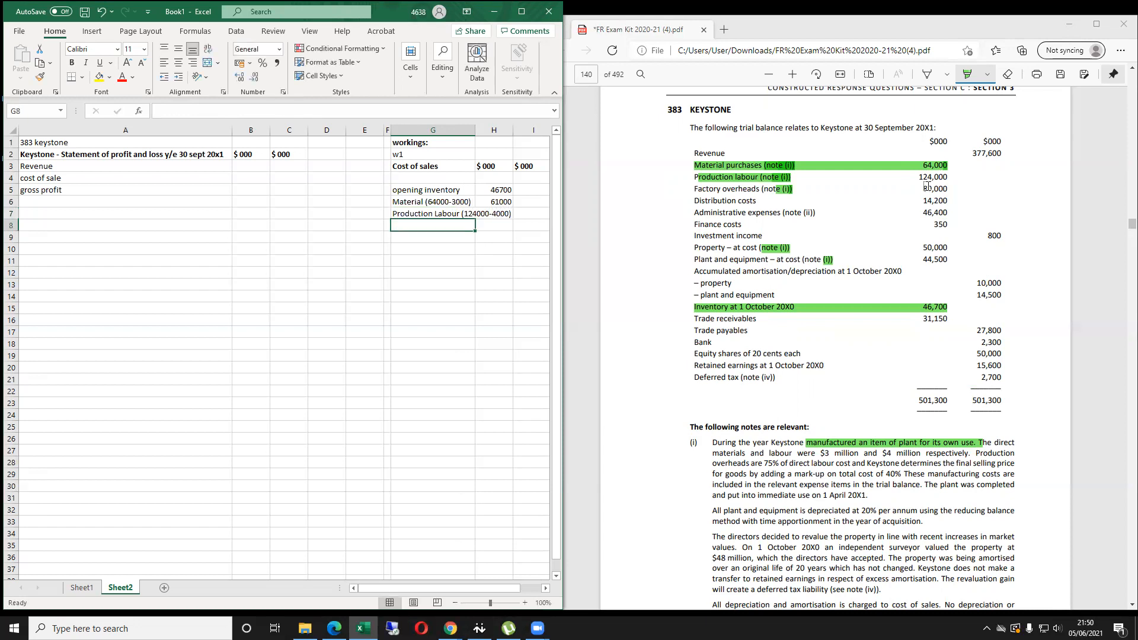
# Highlight "$3 million and $4 million" in note (i) and widen column G to fit the production labour label.
pyautogui.moveTo(919, 454); pyautogui.dragTo(819, 452)
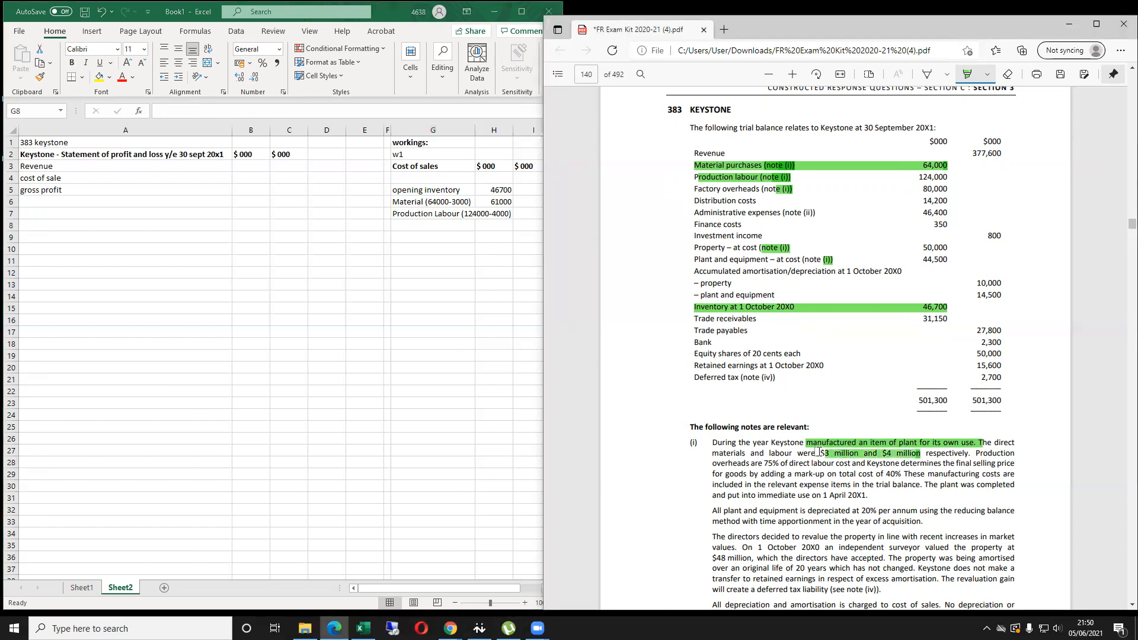
pyautogui.click(428, 229)
pyautogui.moveTo(475, 131); pyautogui.dragTo(476, 183)
pyautogui.press('Right')
pyautogui.press('Up')
pyautogui.write('=124000+400')
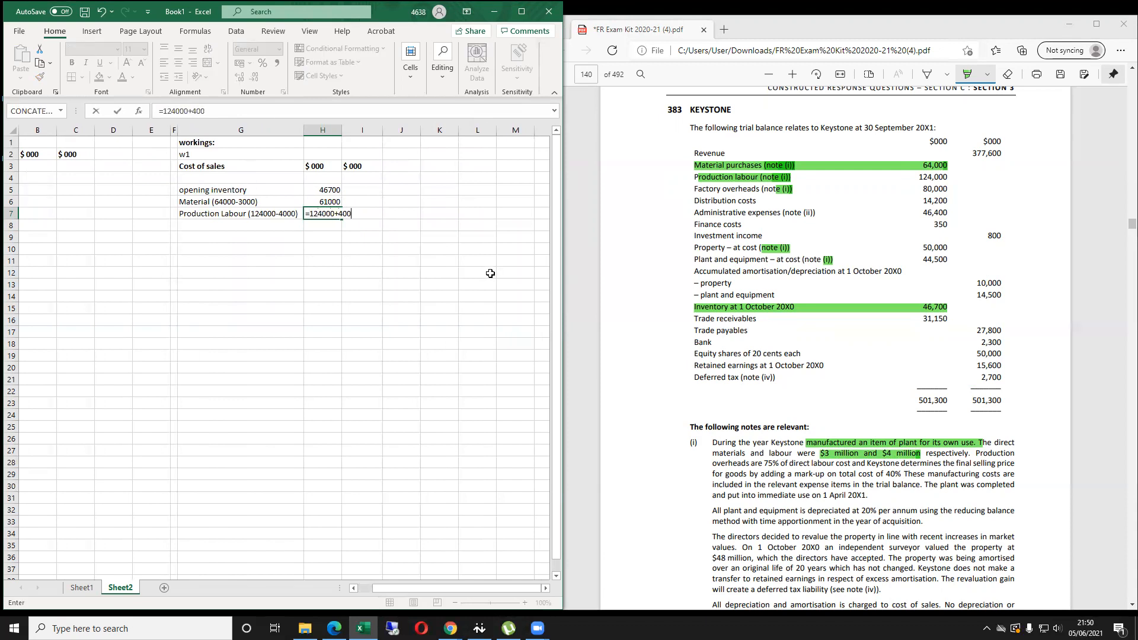
pyautogui.press('BackSpace')
pyautogui.press('BackSpace')
pyautogui.press('BackSpace')
pyautogui.write('-4000')
pyautogui.press('Return')
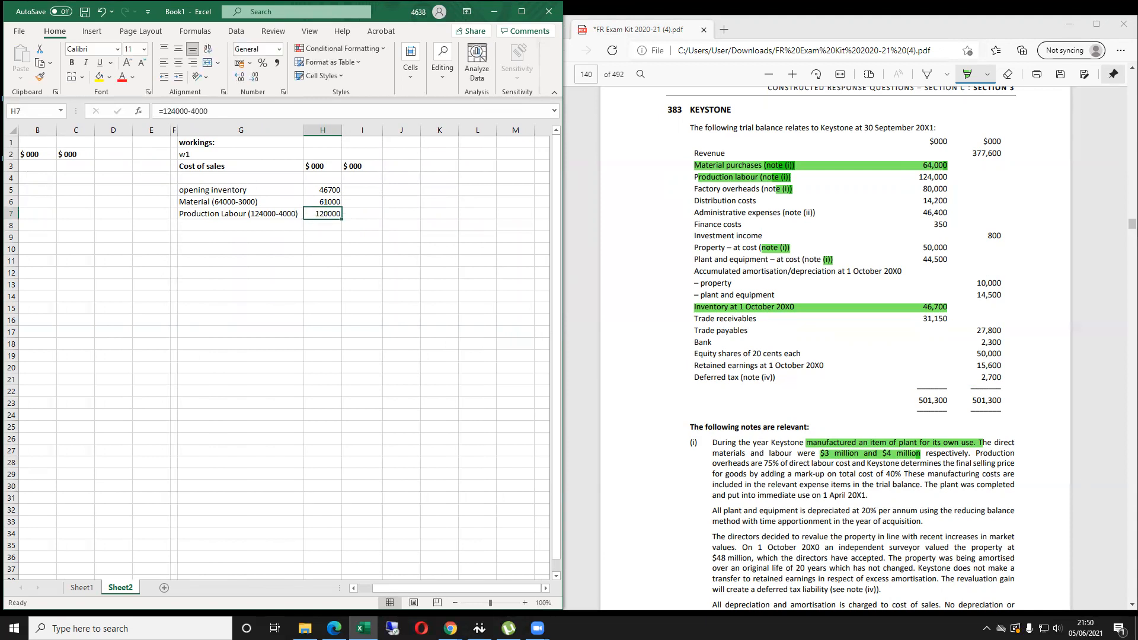
# Highlight the factory overheads line with its amount in the trial balance and "labour were $3 million and $4 million" in note (i).
pyautogui.hotkey('alt', 'Tab')
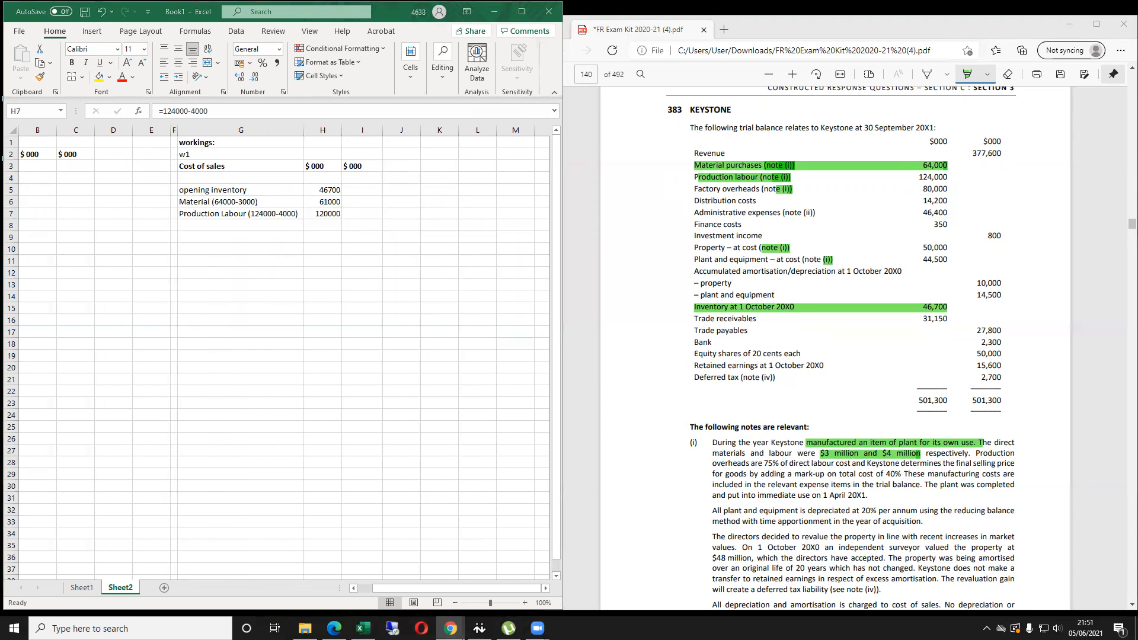
pyautogui.moveTo(695, 188); pyautogui.dragTo(948, 189)
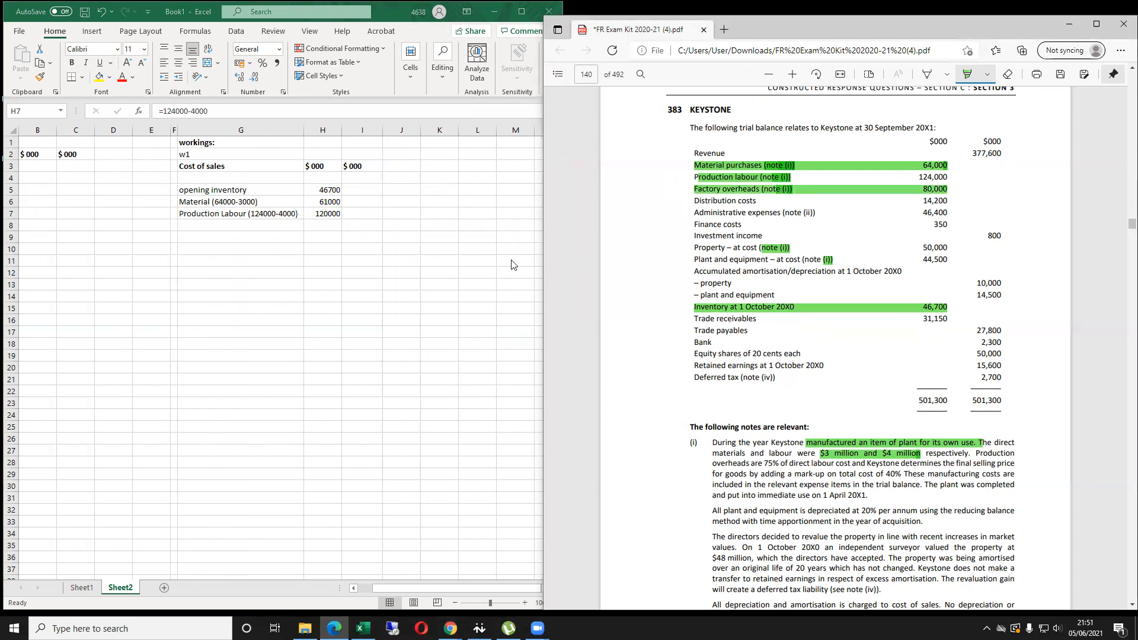
pyautogui.hotkey('alt', 'Tab')
pyautogui.click(254, 226)
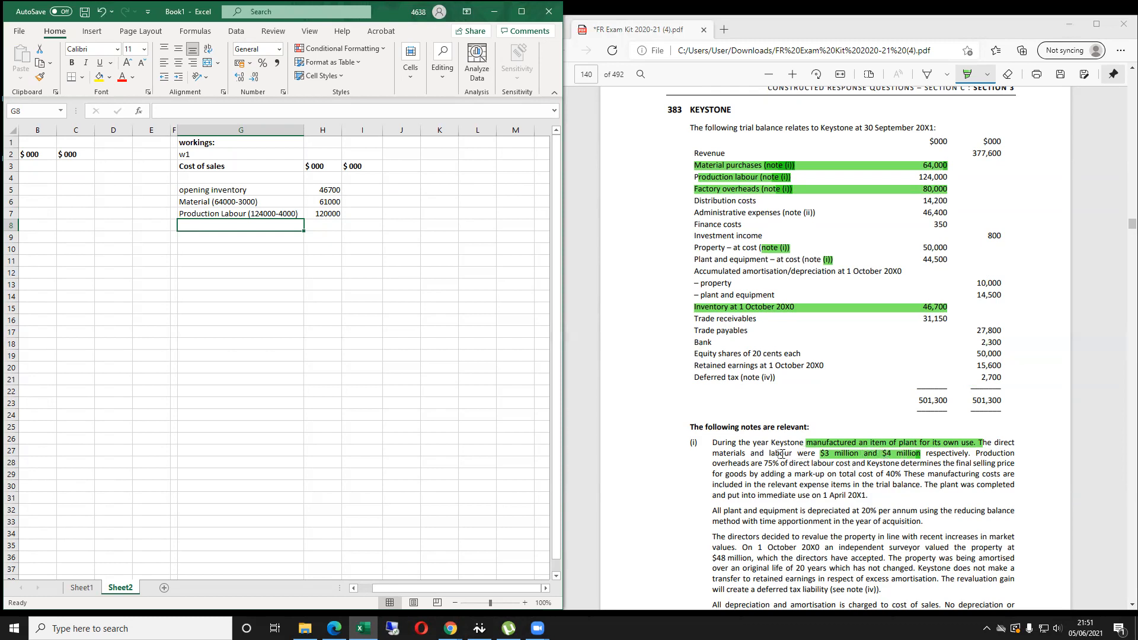
pyautogui.moveTo(770, 454); pyautogui.dragTo(903, 452)
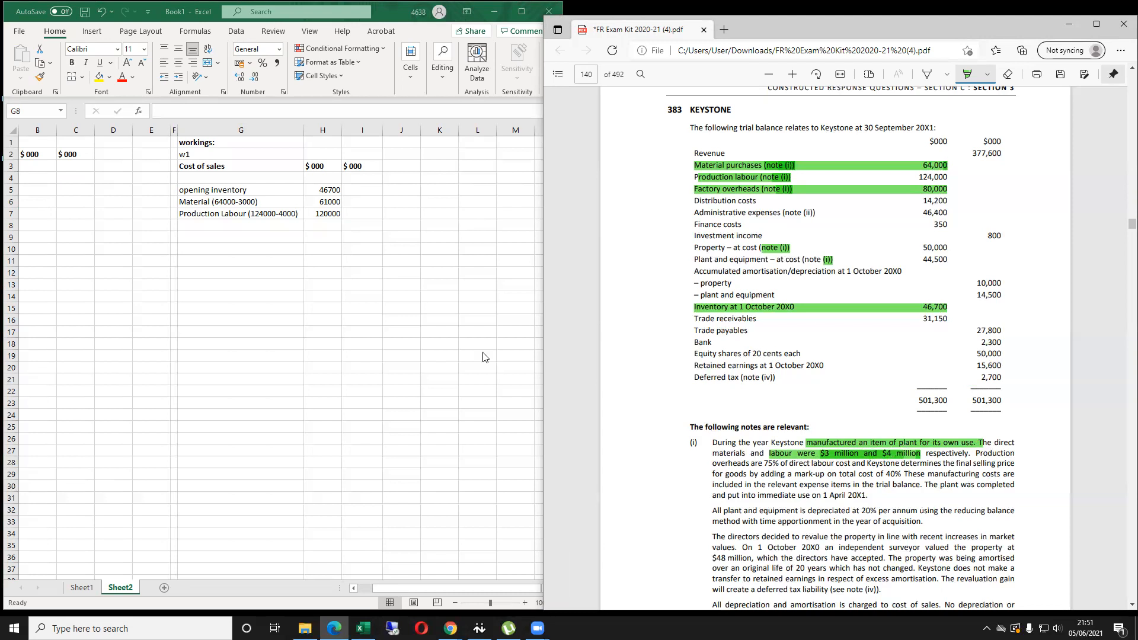
pyautogui.click(294, 261)
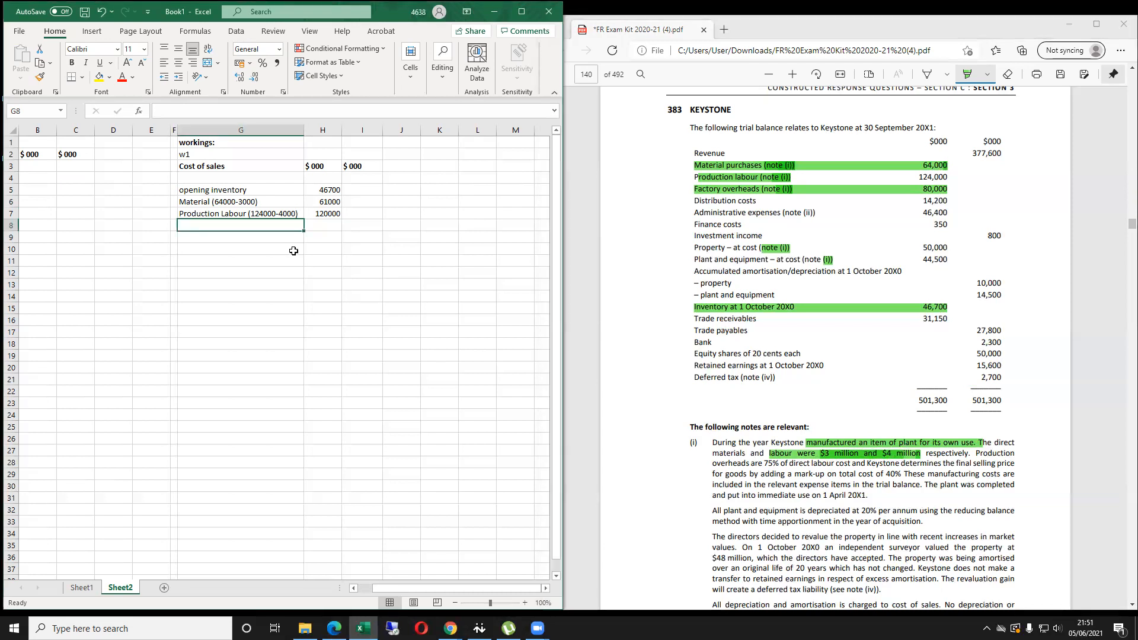
# Enter the label "Factory overheads (80000-(4000*.75%)" in G8.
pyautogui.write('Factory')
pyautogui.write('over')
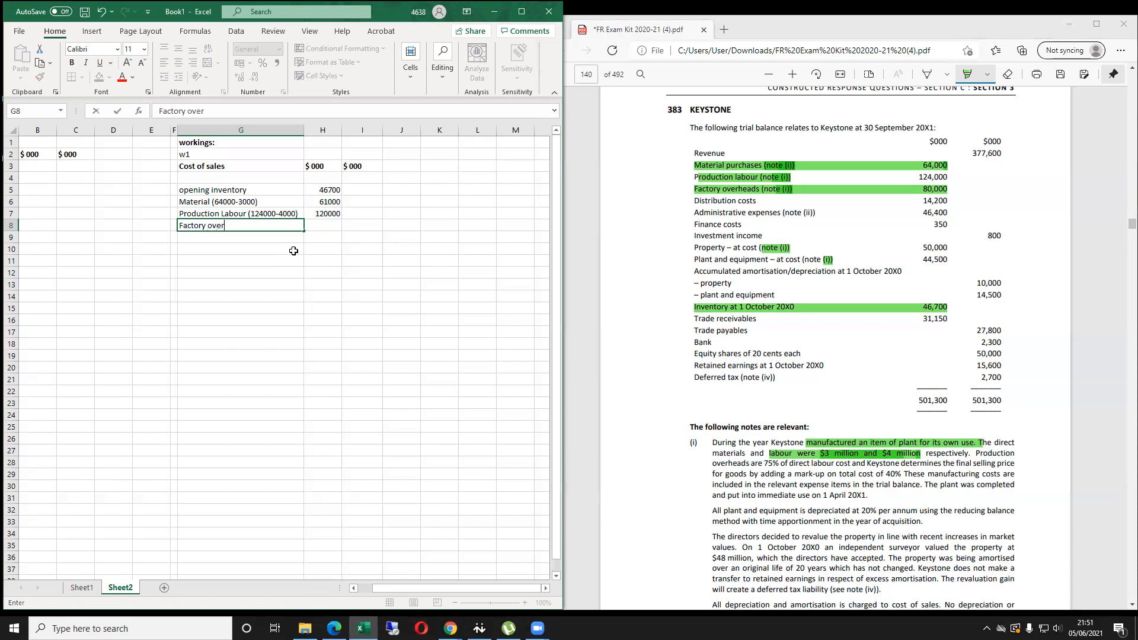
pyautogui.write('heads (')
pyautogui.write('8000')
pyautogui.write('-(4000*.75')
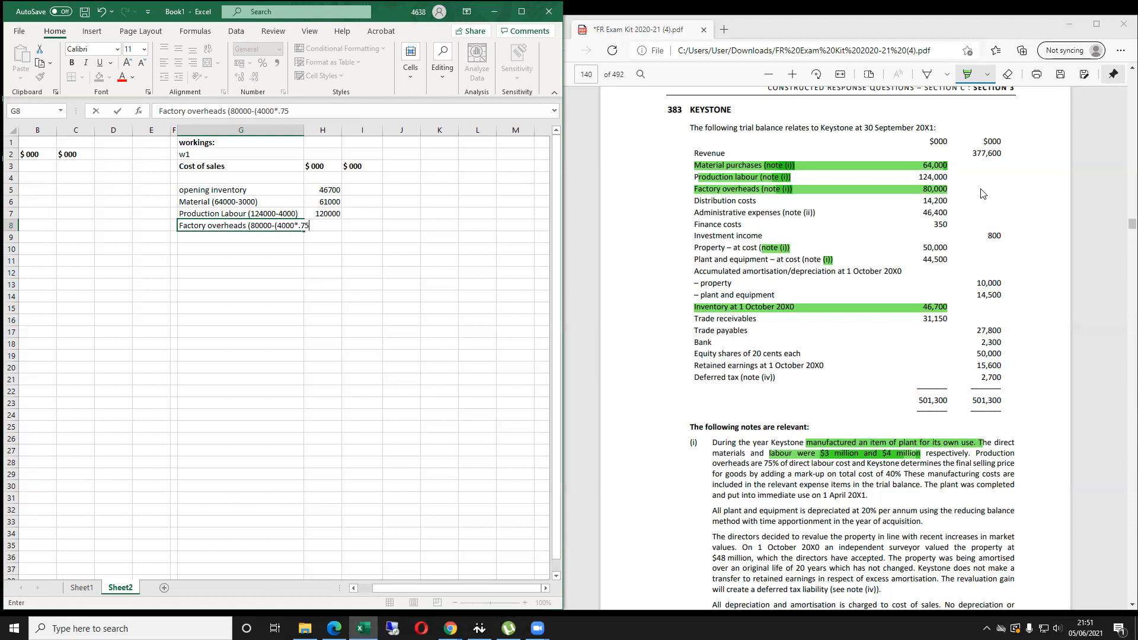
pyautogui.write('%')
pyautogui.press('Tab')
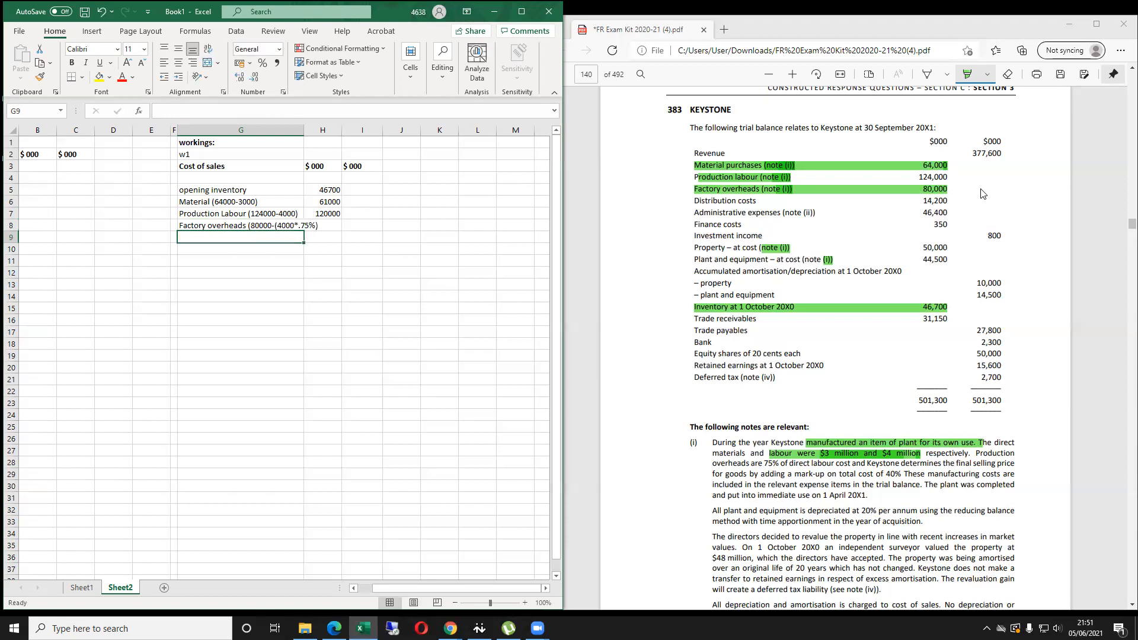
# Widen column G to fit the factory overheads label and highlight "are 75% of direct labour cost" in note (i).
pyautogui.doubleClick(303, 131)
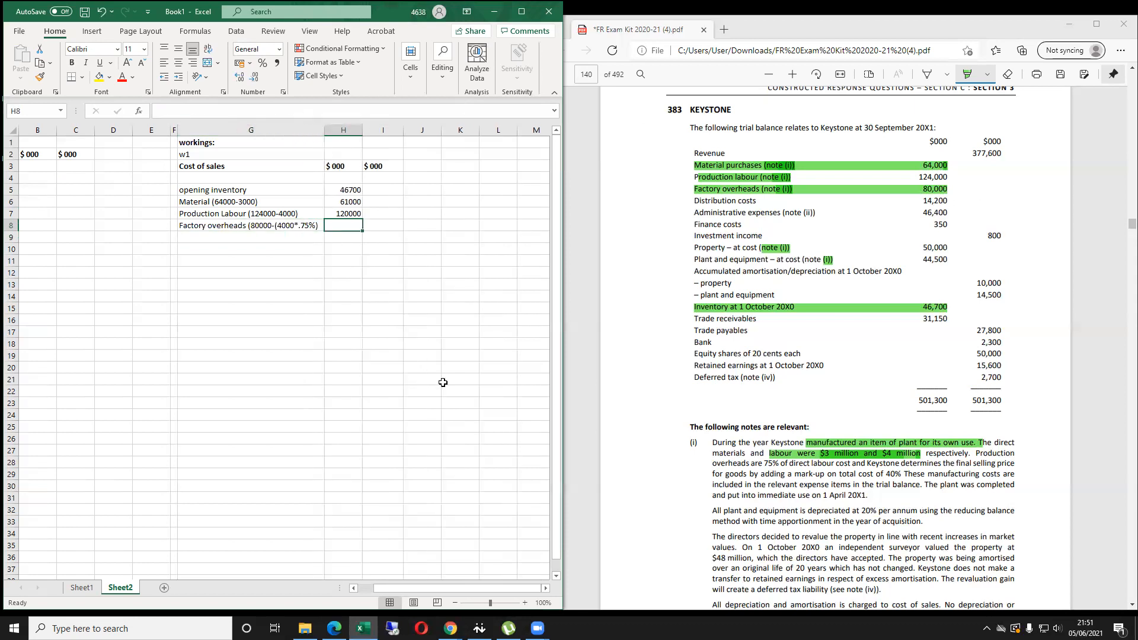
pyautogui.moveTo(751, 462); pyautogui.dragTo(855, 464)
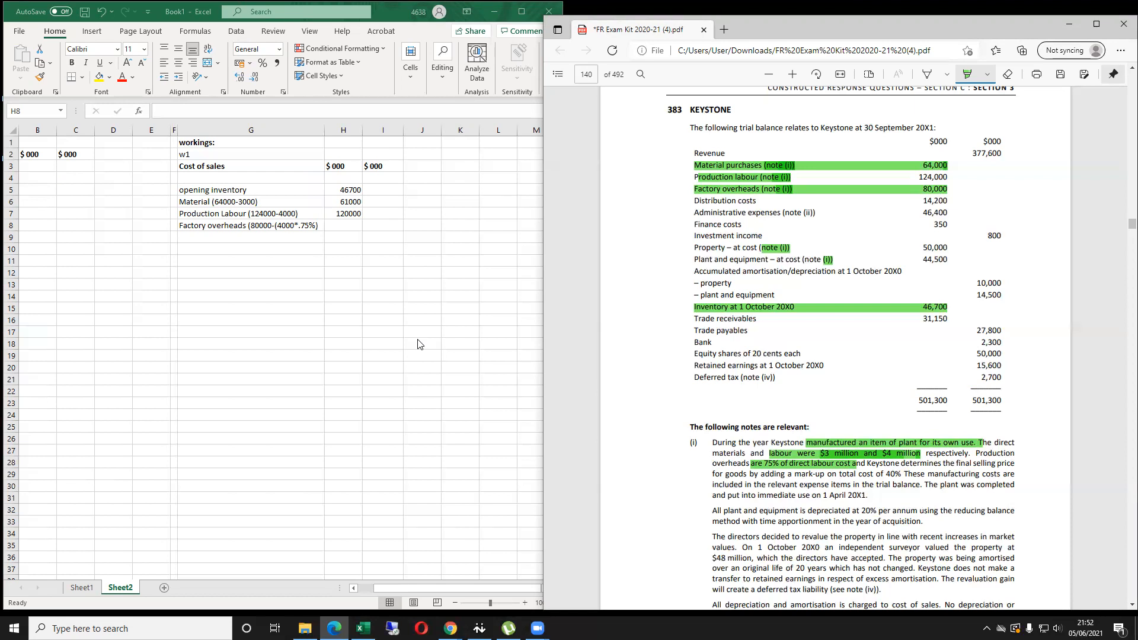
# Copy the calculation from the factory overheads label and enter it in H8 as the formula =80000-(4000*.75%).
pyautogui.click(352, 225)
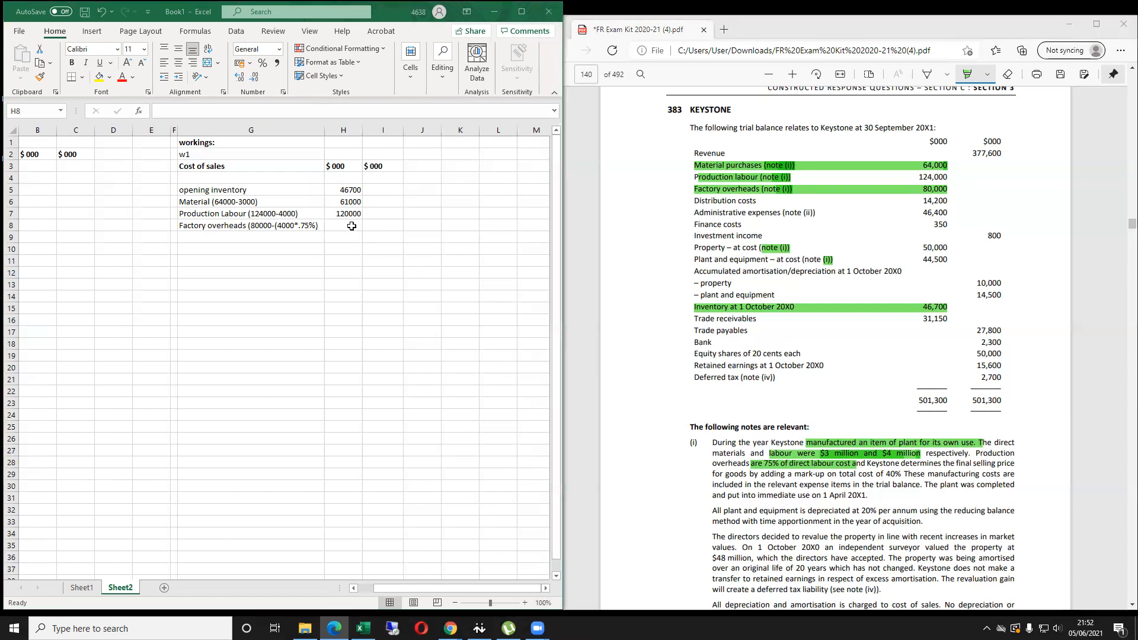
pyautogui.click(278, 224)
pyautogui.moveTo(228, 111); pyautogui.dragTo(332, 127)
pyautogui.hotkey('ctrl', 'c')
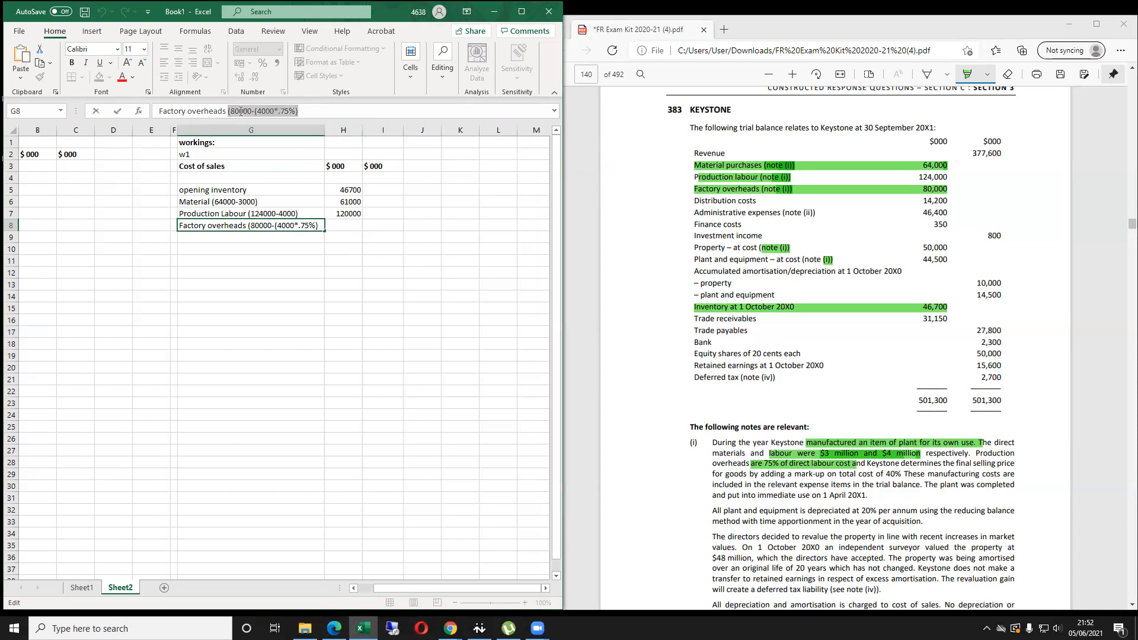
pyautogui.click(241, 110)
pyautogui.moveTo(231, 111); pyautogui.dragTo(330, 112)
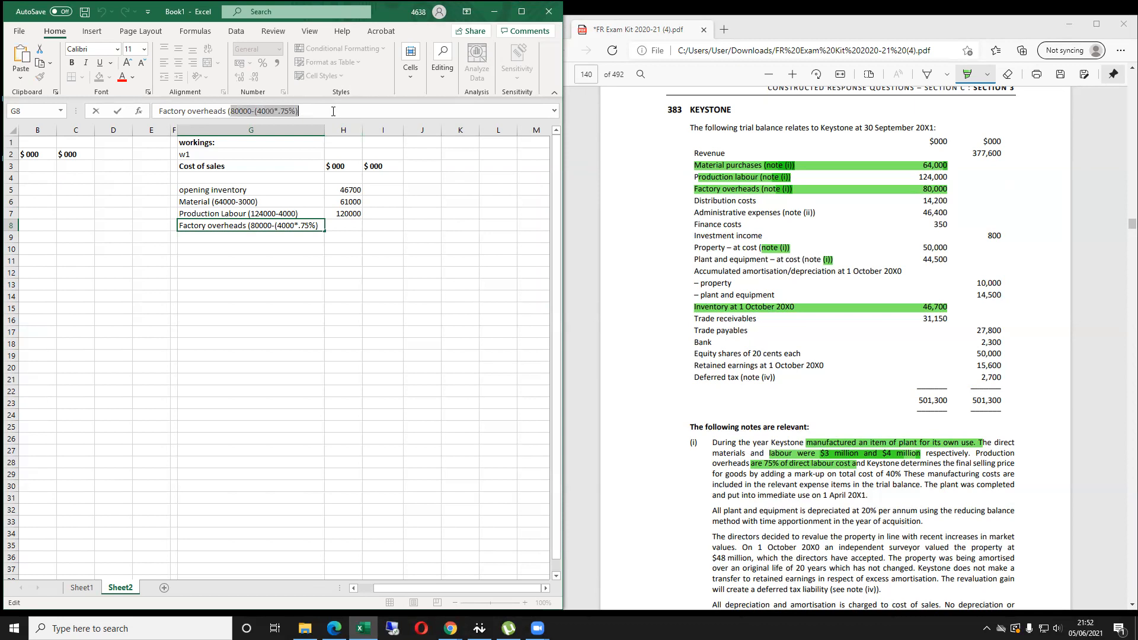
pyautogui.click(343, 228)
pyautogui.write('=')
pyautogui.hotkey('ctrl', 'v')
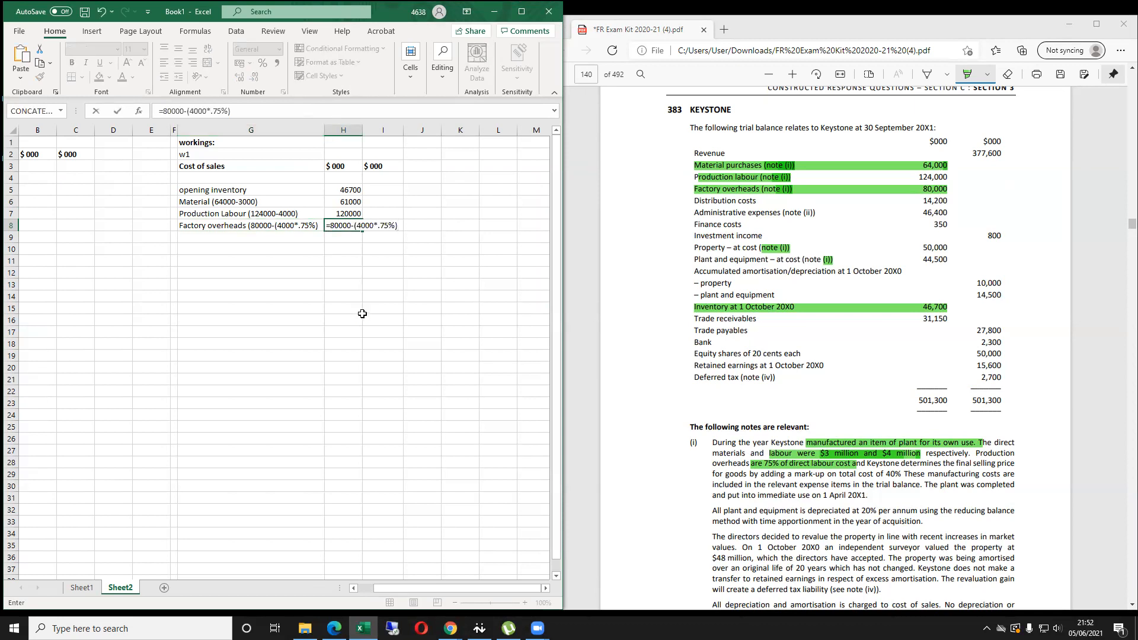
pyautogui.press('Return')
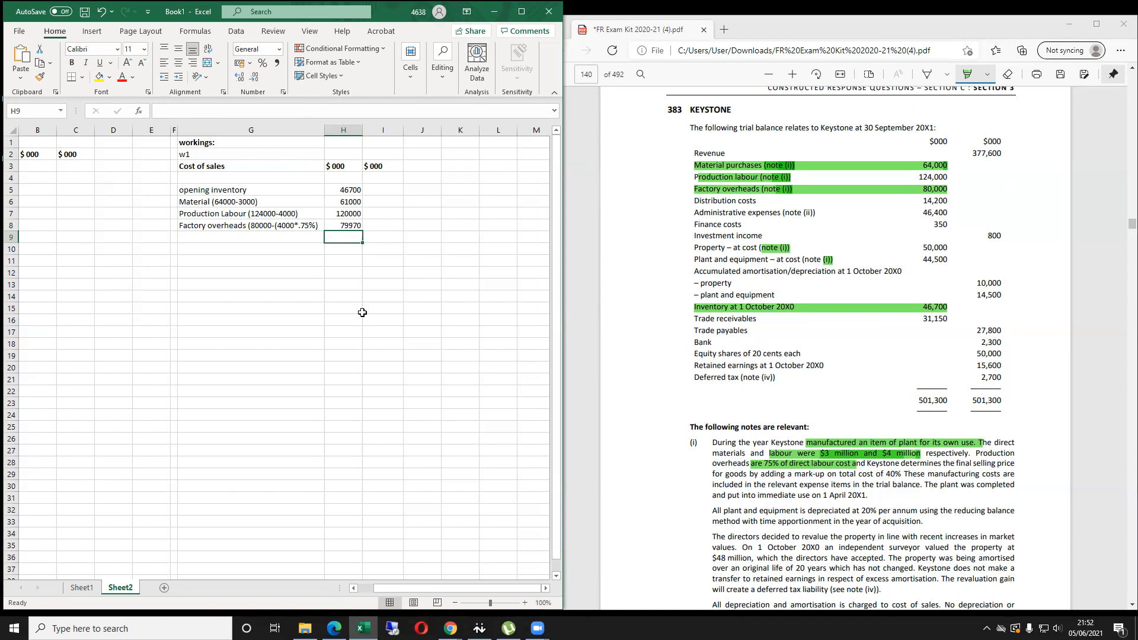
# Calculate =4000*.75 in G9 to check the overhead share of the self-built plant.
pyautogui.press('Up')
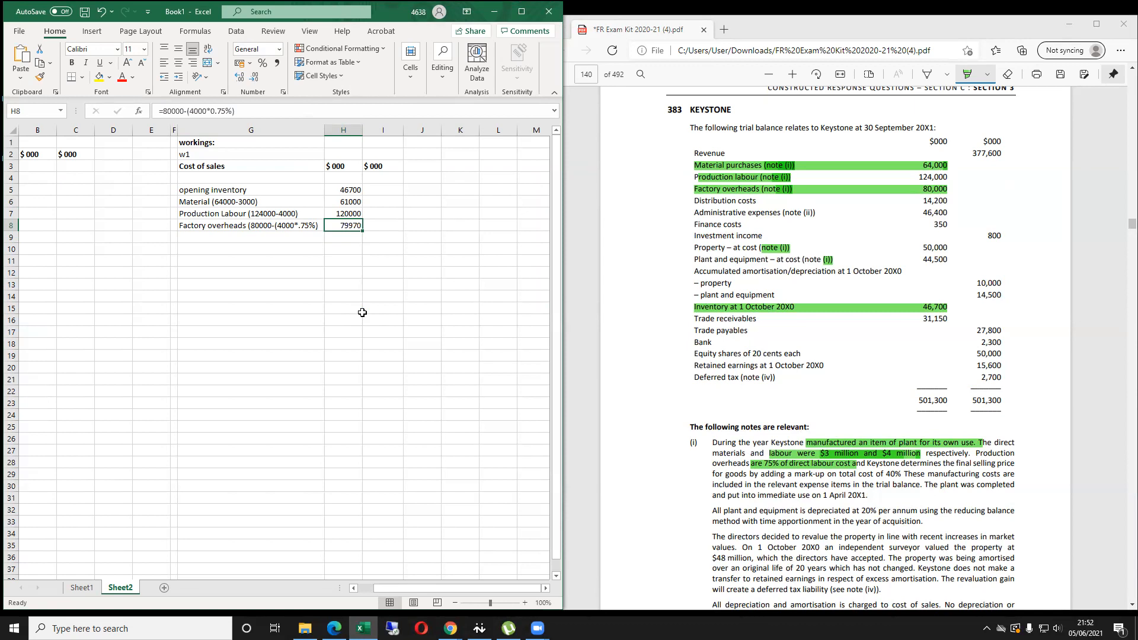
pyautogui.press('Left')
pyautogui.press('Down')
pyautogui.write('=4000*.76')
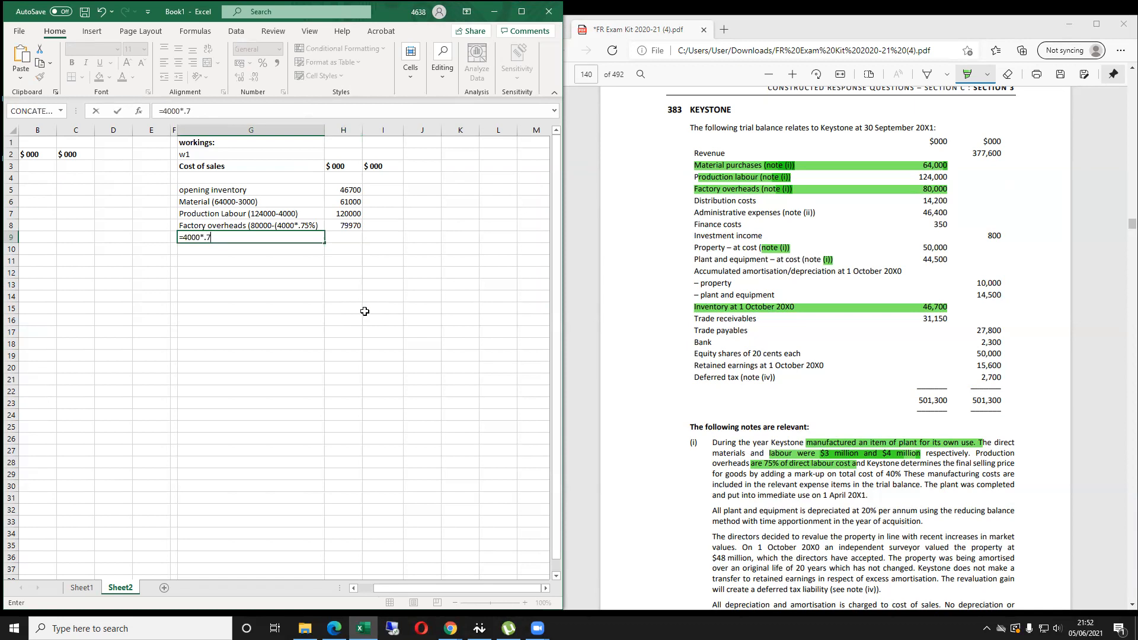
pyautogui.press('Return')
pyautogui.press('Up')
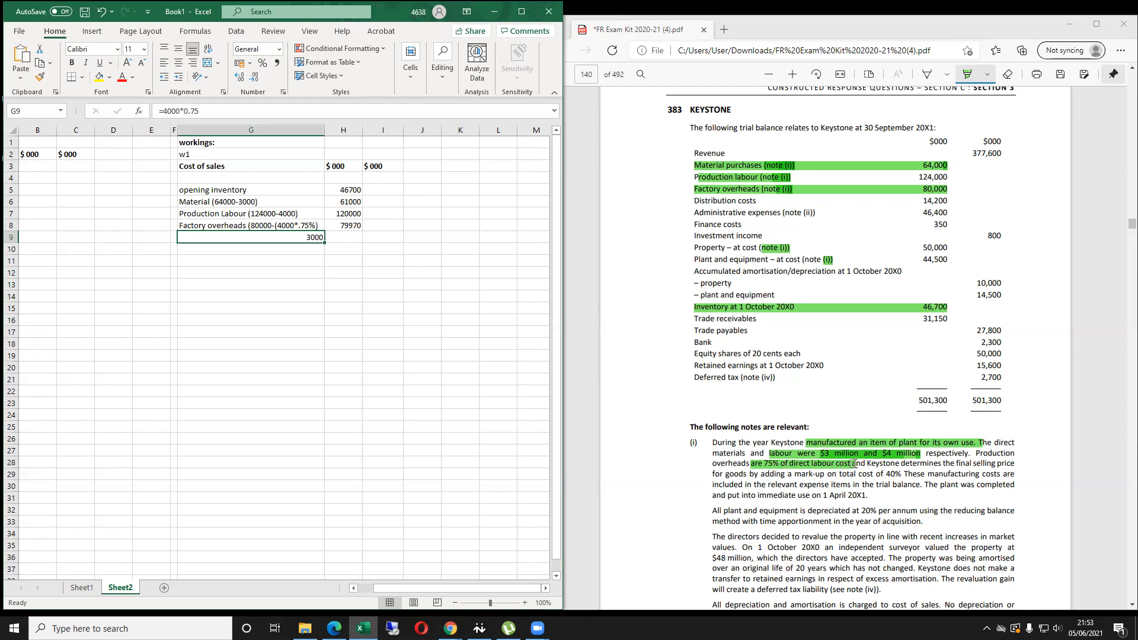
# Clear the trial calculation from G9.
pyautogui.click(285, 225)
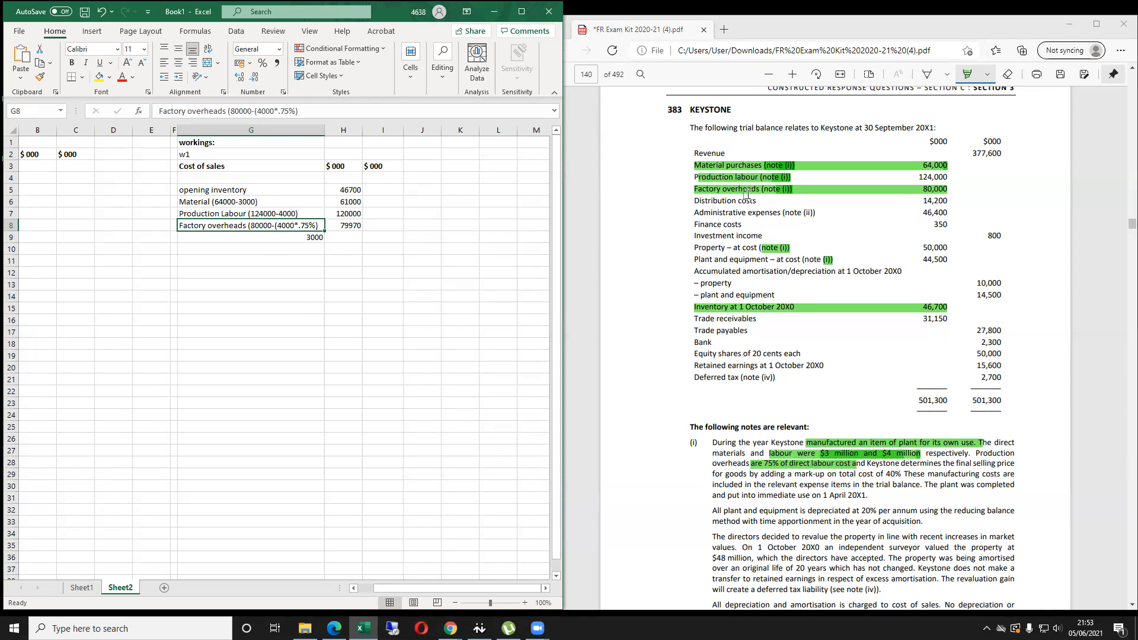
pyautogui.click(297, 237)
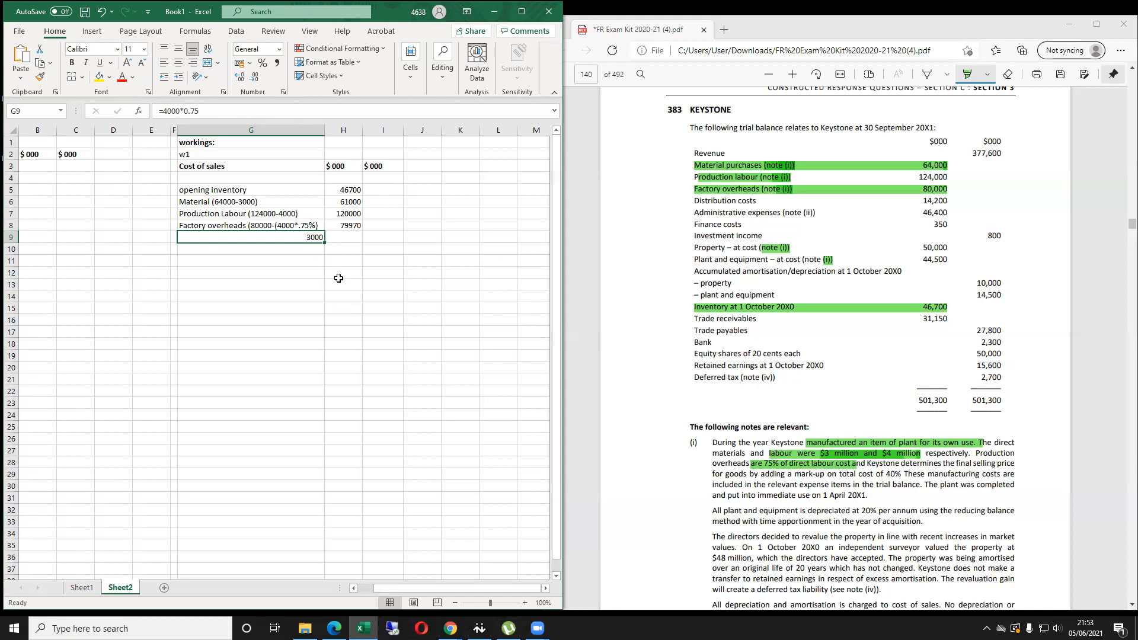
pyautogui.press('Right')
pyautogui.press('Left')
pyautogui.press('Up')
pyautogui.press('Down')
pyautogui.press('Delete')
pyautogui.press('Up')
pyautogui.press('Right')
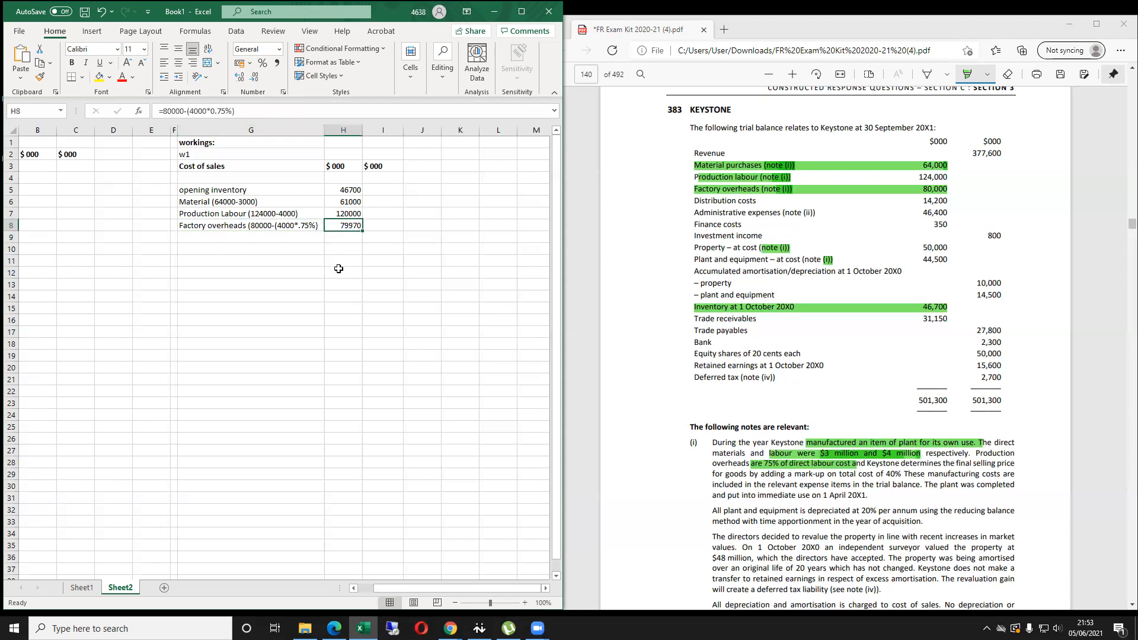
pyautogui.write('=')
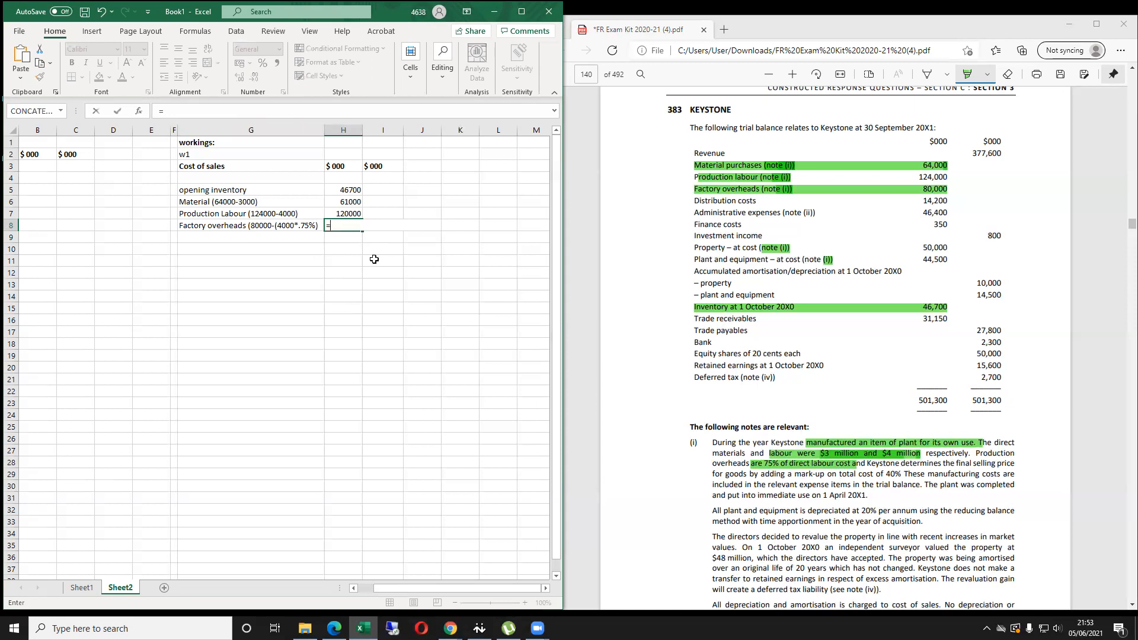
pyautogui.press('Escape')
# Work out 4000*0.75 temporarily in G9 and replace the factory overheads formula in H8 with =80000-3000.
pyautogui.press('Left')
pyautogui.press('Down')
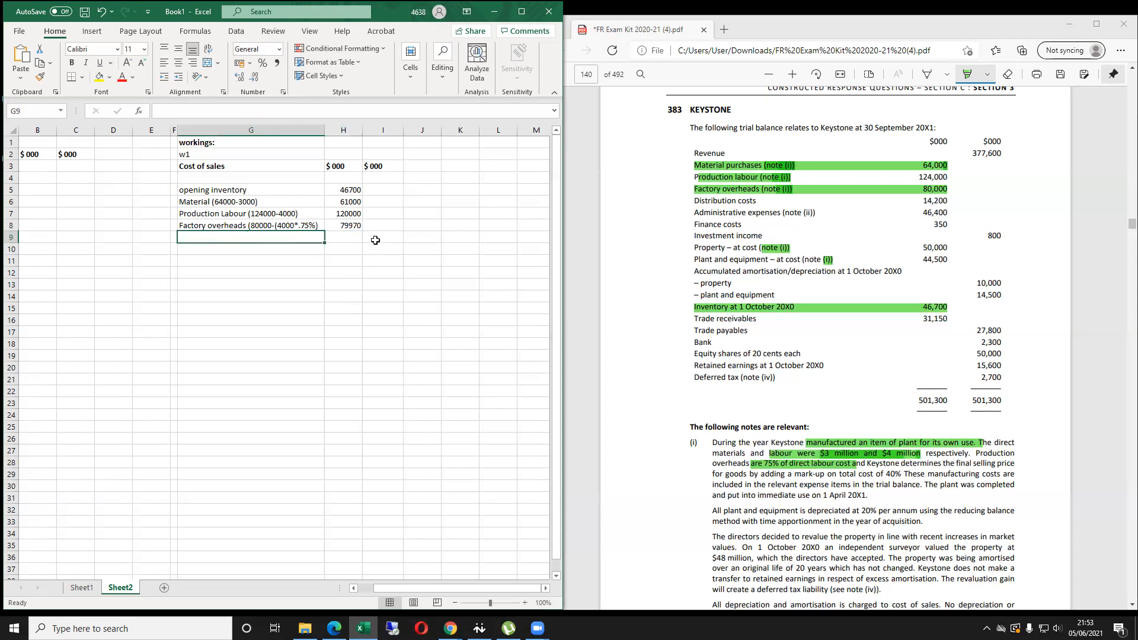
pyautogui.write('=80000-(4000*0.75')
pyautogui.press('Right')
pyautogui.press('Up')
pyautogui.write('=80')
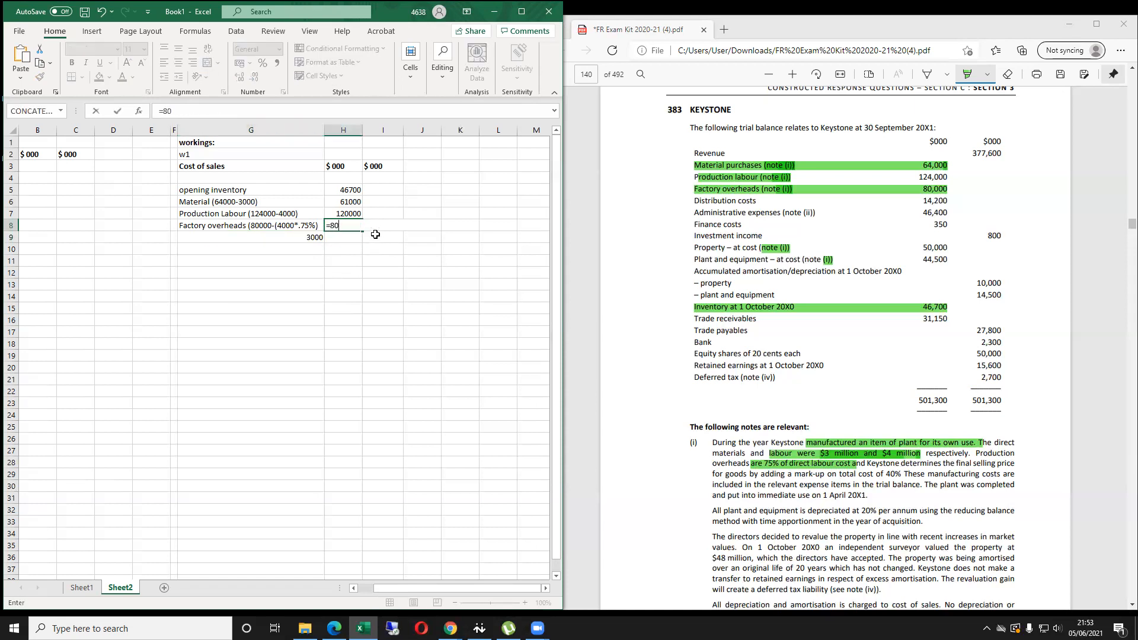
pyautogui.write('000')
pyautogui.write('-3000')
pyautogui.press('Return')
pyautogui.press('Left')
pyautogui.press('Delete')
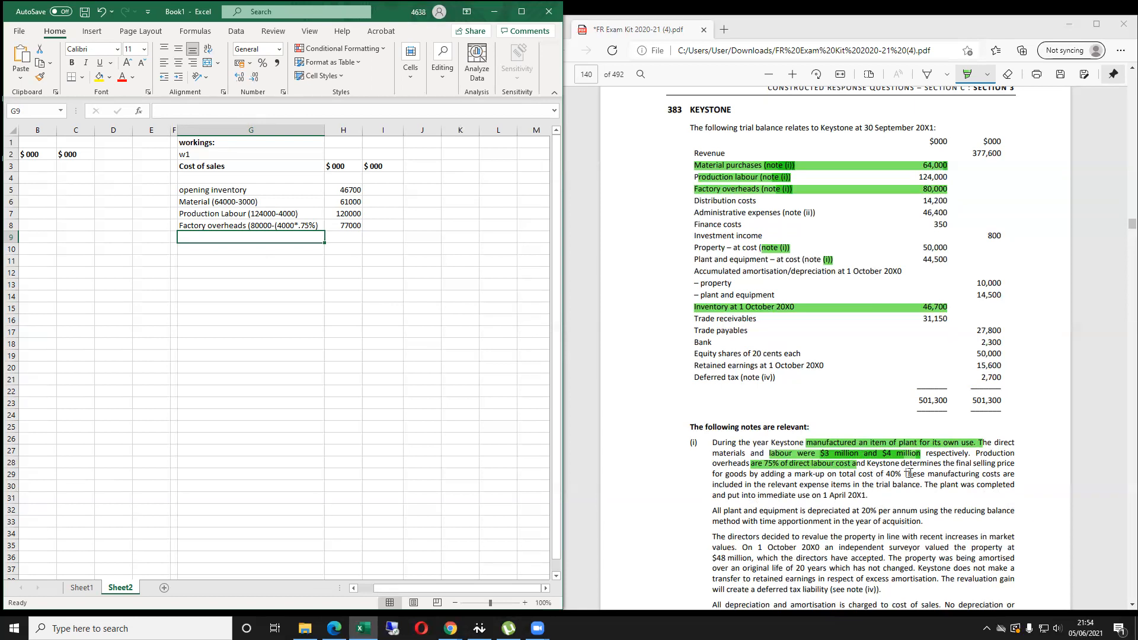
# Review the depreciation details in note (i) and highlight the accumulated depreciation line for plant and equipment in the trial balance.
pyautogui.scroll(-1, 904, 471)
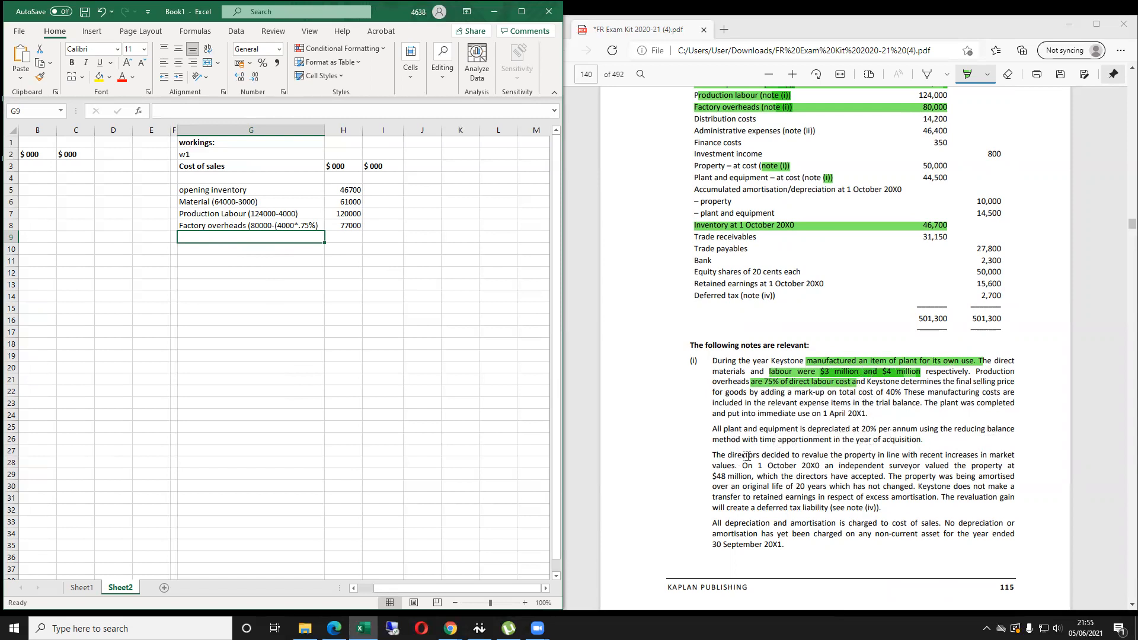
pyautogui.scroll(-1, 740, 426)
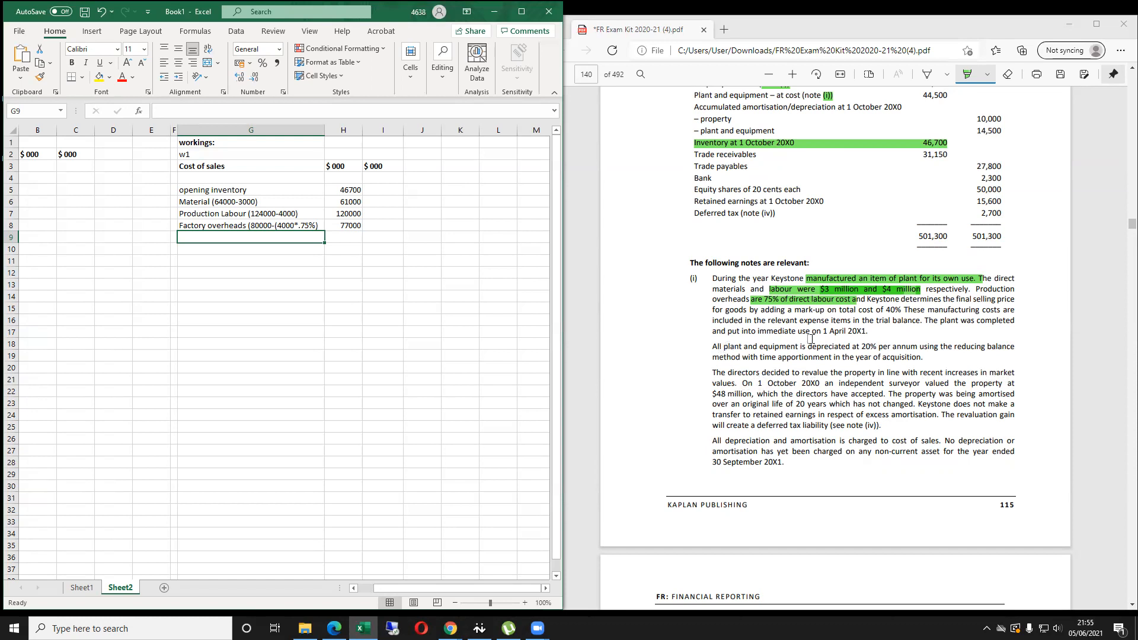
pyautogui.scroll(3, 811, 339)
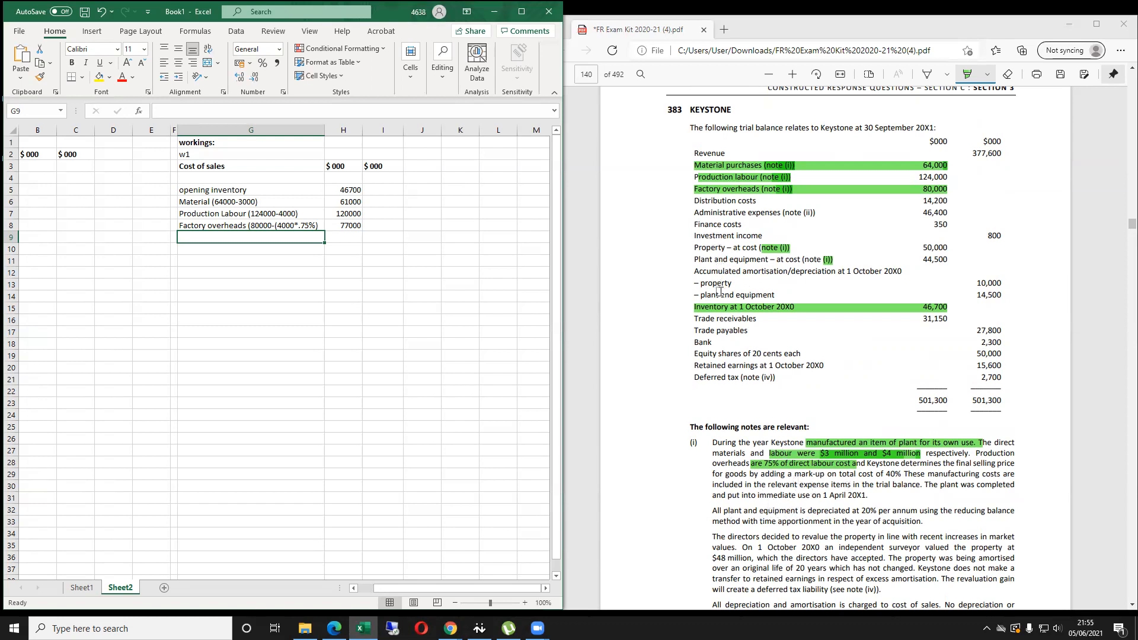
pyautogui.moveTo(708, 294); pyautogui.dragTo(1013, 290)
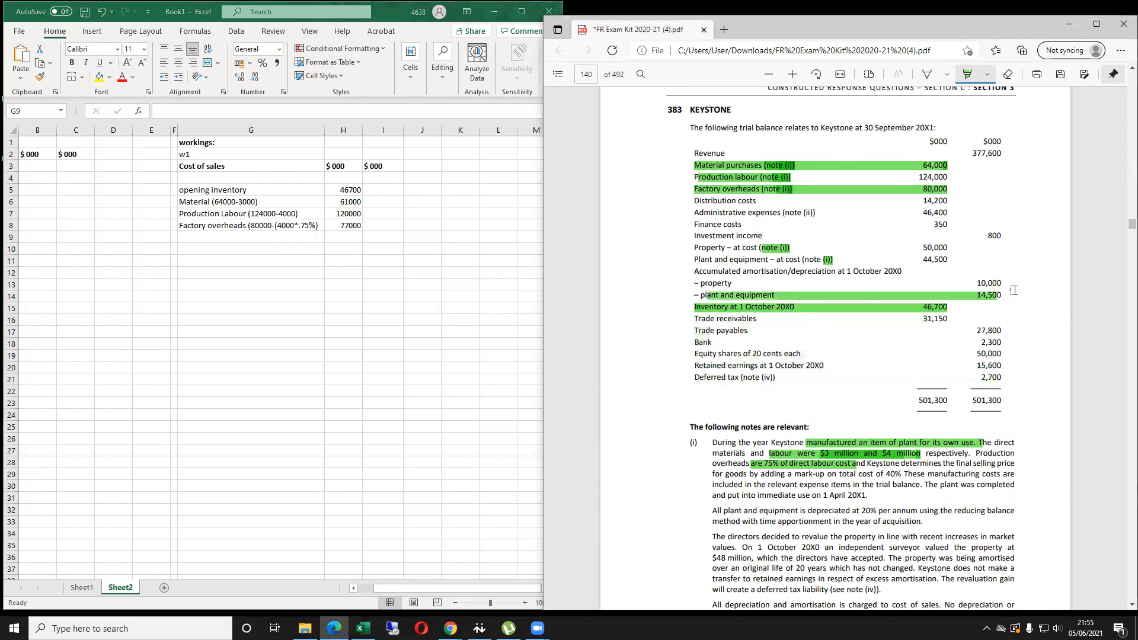
# Enter the label "Depreciation of plant & equiptment" in G9.
pyautogui.click(231, 299)
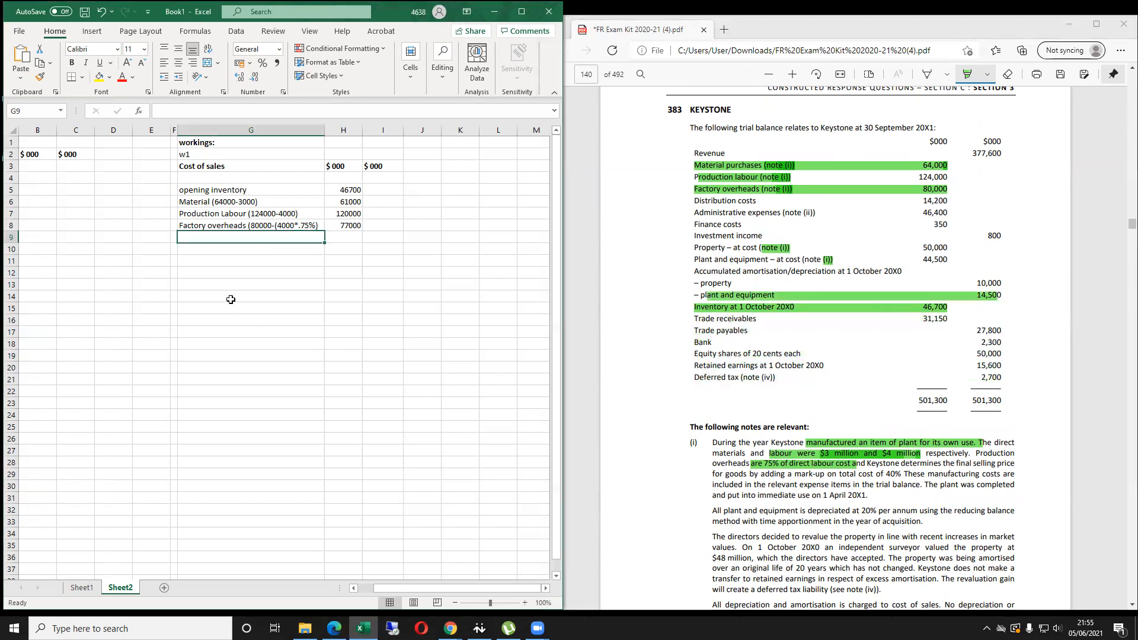
pyautogui.write('Depreciation of pla')
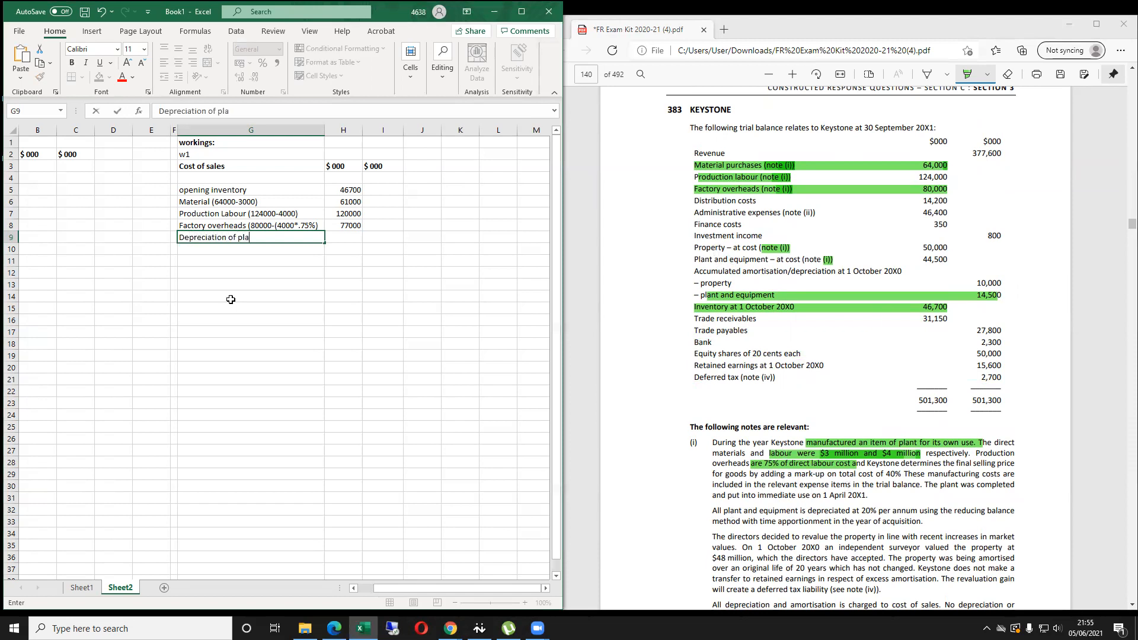
pyautogui.write('nt & equiptment')
pyautogui.press('Tab')
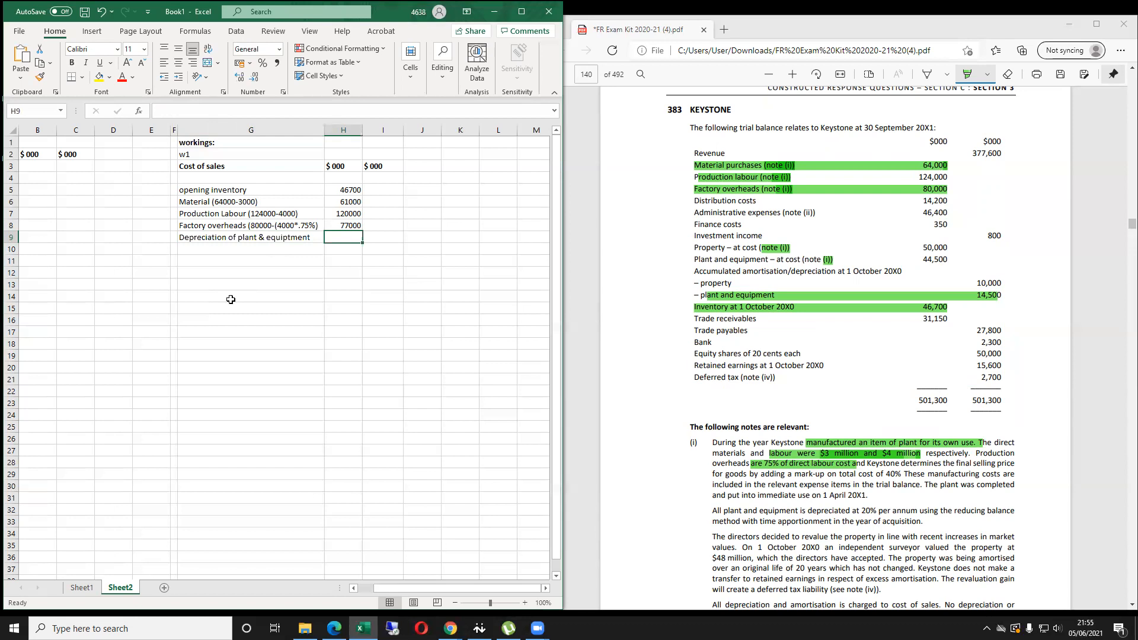
pyautogui.press('Left')
pyautogui.press('Left')
pyautogui.press('Left')
pyautogui.press('Left')
pyautogui.press('Left')
pyautogui.press('Left')
pyautogui.press('Left')
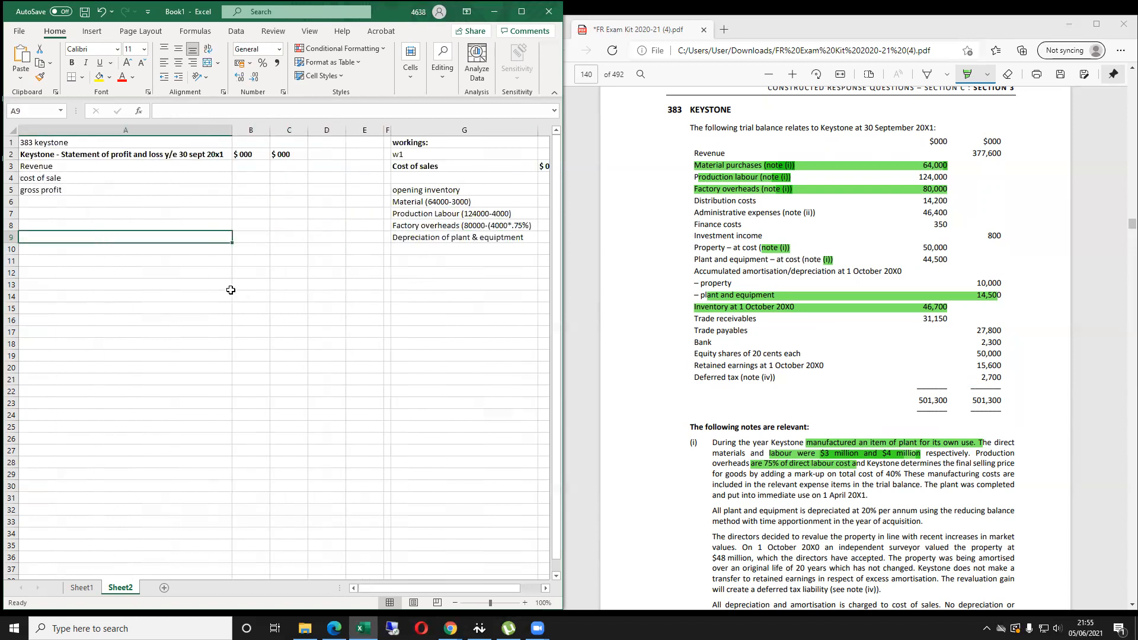
pyautogui.press('Up')
pyautogui.press('Up')
pyautogui.press('Right')
pyautogui.press('Right')
pyautogui.press('Right')
pyautogui.press('Right')
pyautogui.press('Right')
pyautogui.press('Right')
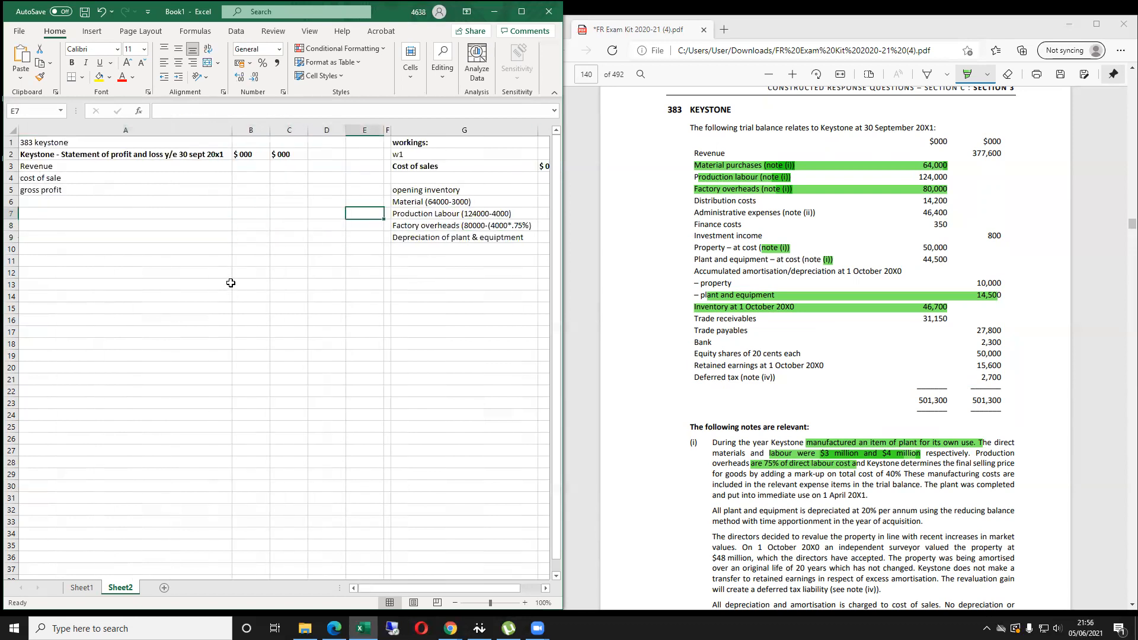
pyautogui.press('Right')
pyautogui.press('Down')
pyautogui.press('Down')
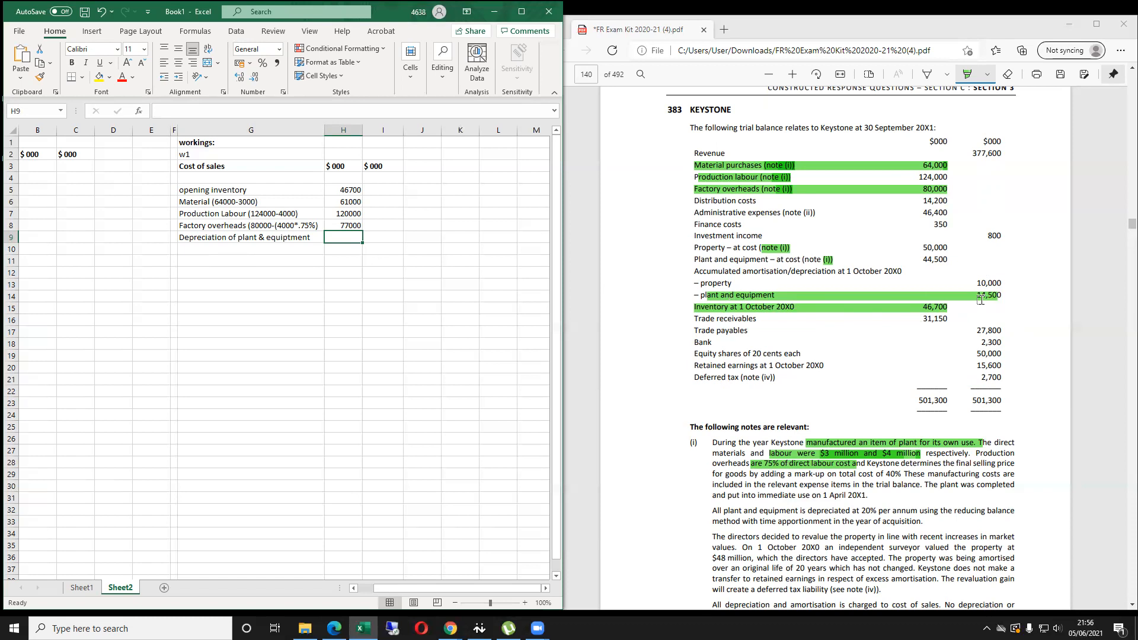
# Highlight the plant and equipment cost line, the accumulated amortisation/depreciation heading and the rest of the plant depreciation line in the trial balance.
pyautogui.moveTo(978, 294); pyautogui.dragTo(1001, 296)
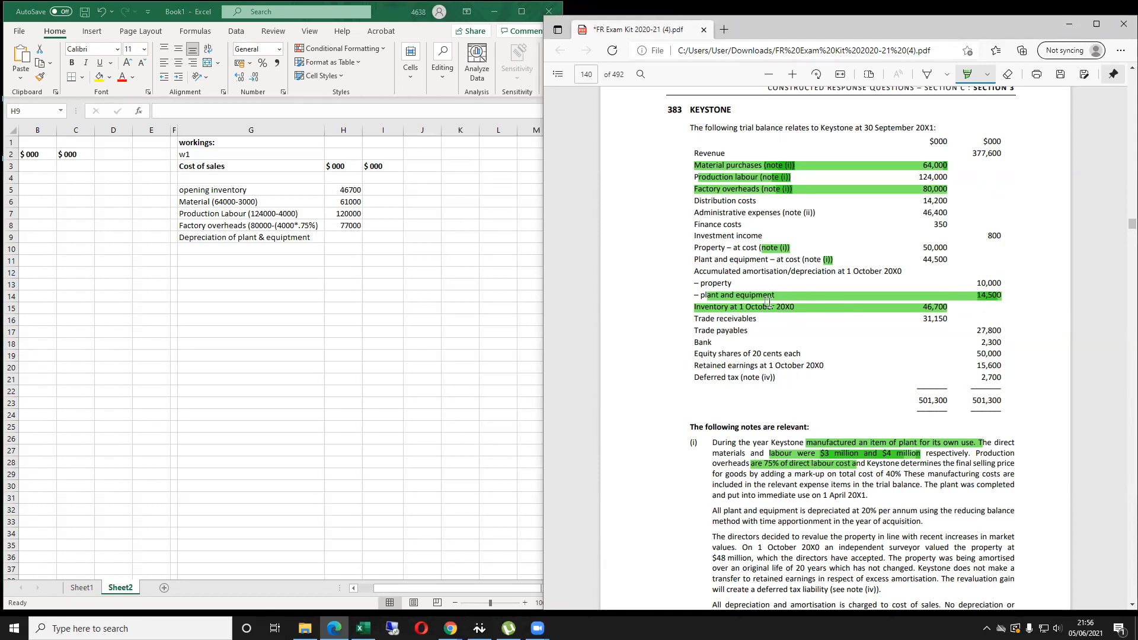
pyautogui.moveTo(703, 295); pyautogui.dragTo(694, 296)
pyautogui.moveTo(694, 259); pyautogui.dragTo(833, 259)
pyautogui.moveTo(931, 259); pyautogui.dragTo(948, 259)
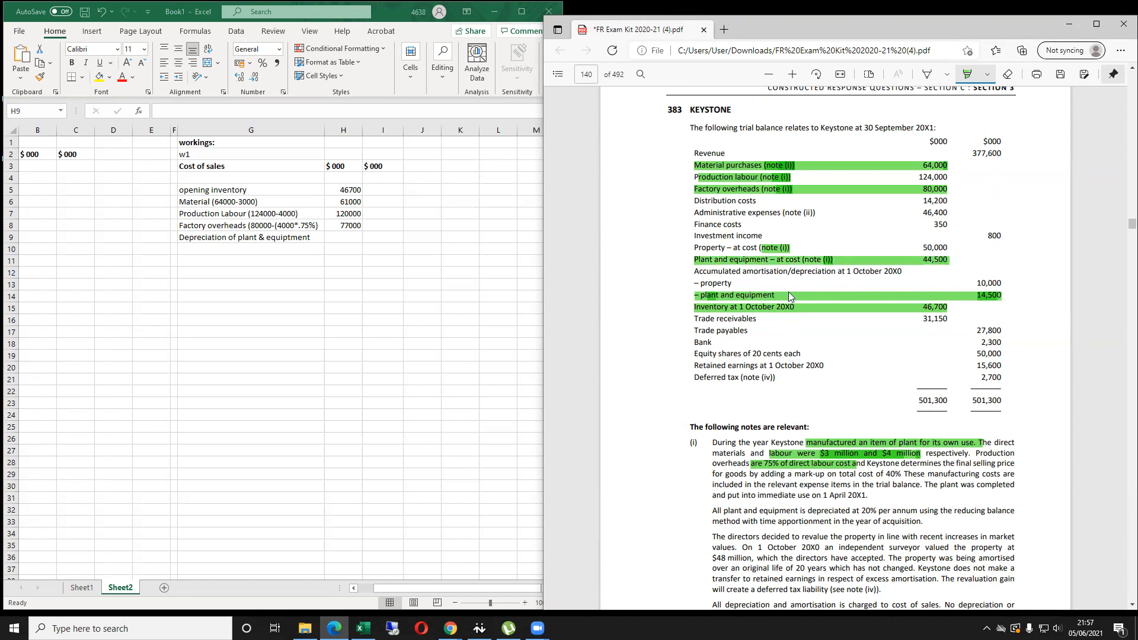
pyautogui.moveTo(694, 270); pyautogui.dragTo(902, 271)
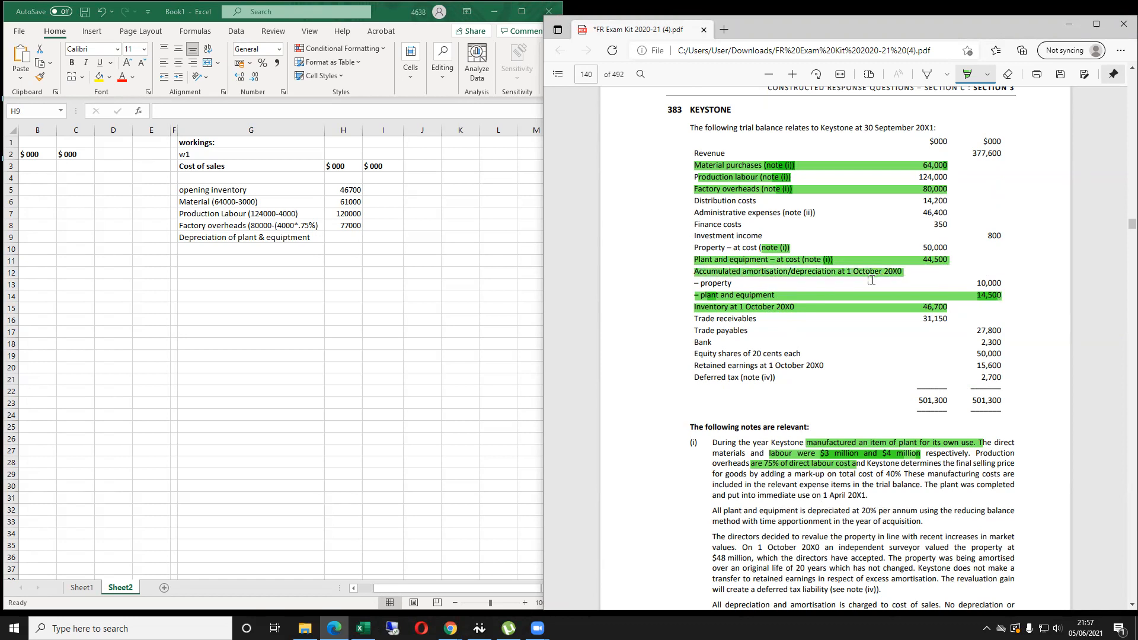
pyautogui.click(364, 319)
pyautogui.press('Down')
pyautogui.press('Left')
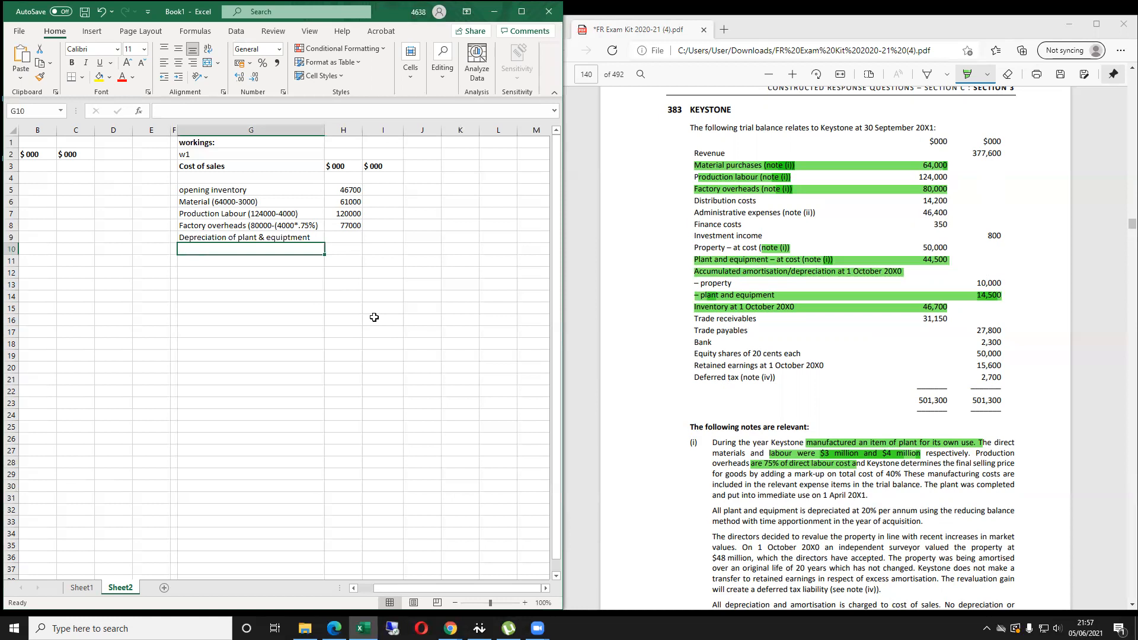
pyautogui.write('(44500')
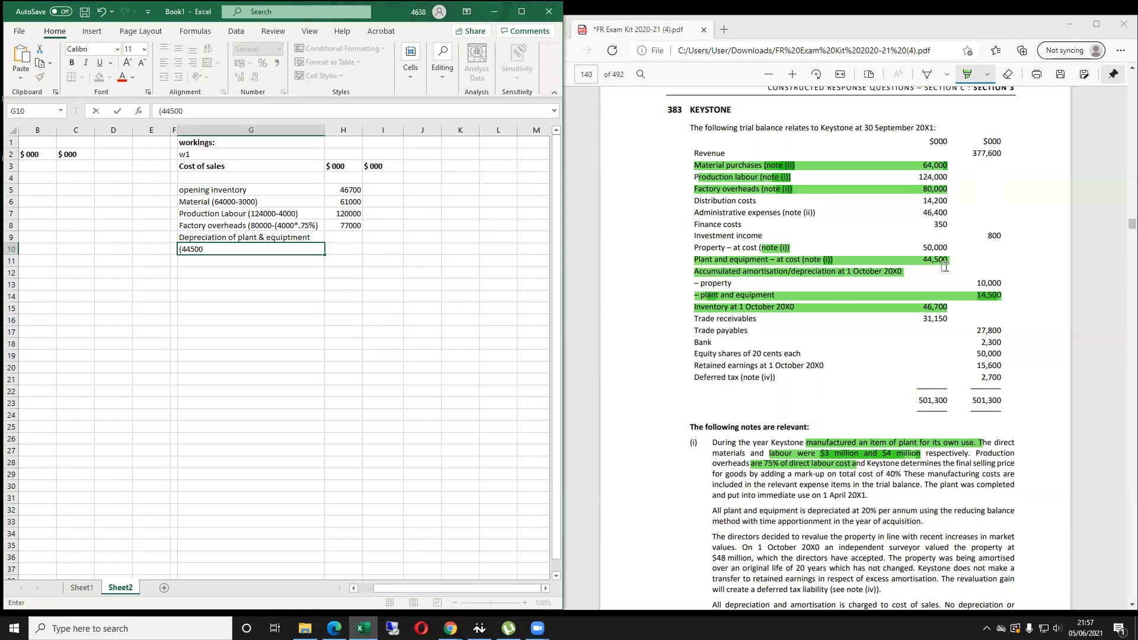
pyautogui.click(926, 260)
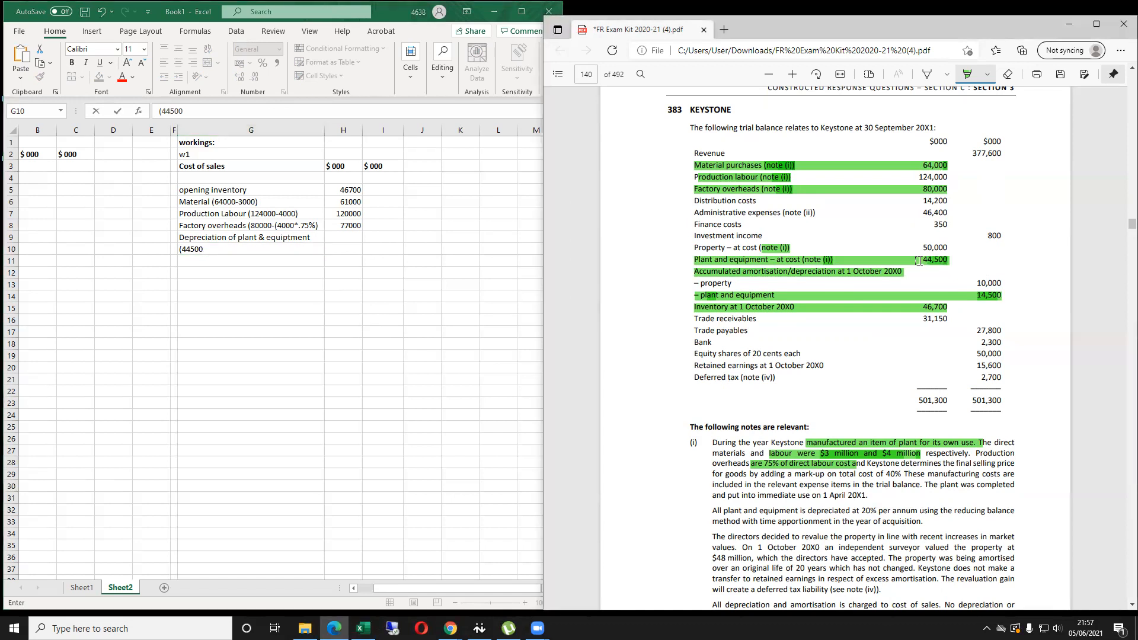
pyautogui.click(274, 270)
pyautogui.write('-14500)*')
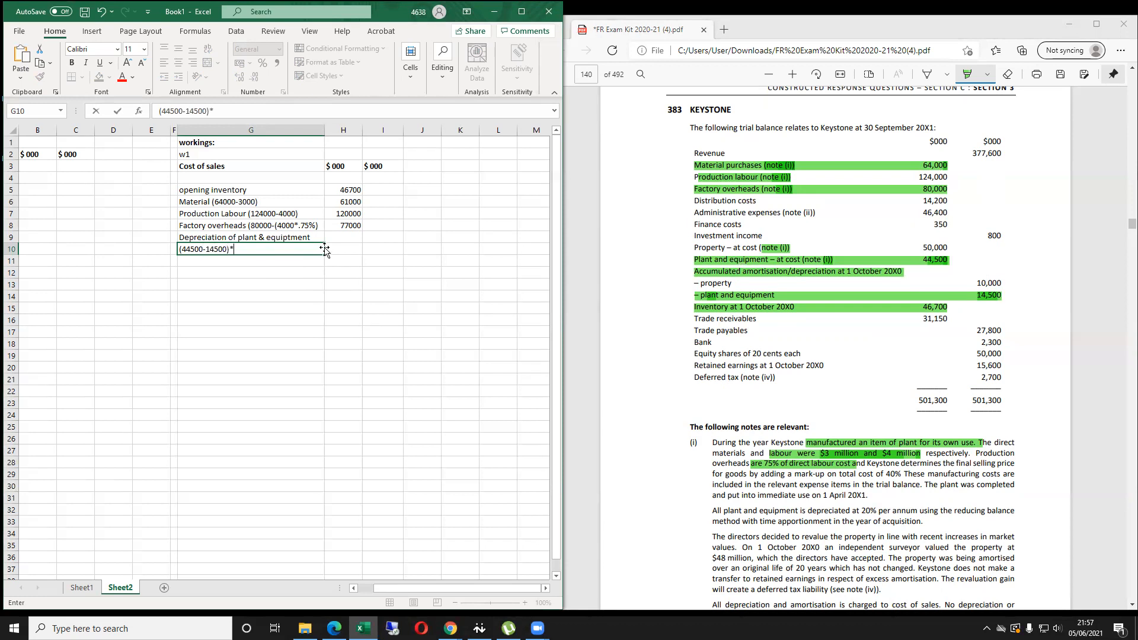
pyautogui.write('.20%')
pyautogui.press('Return')
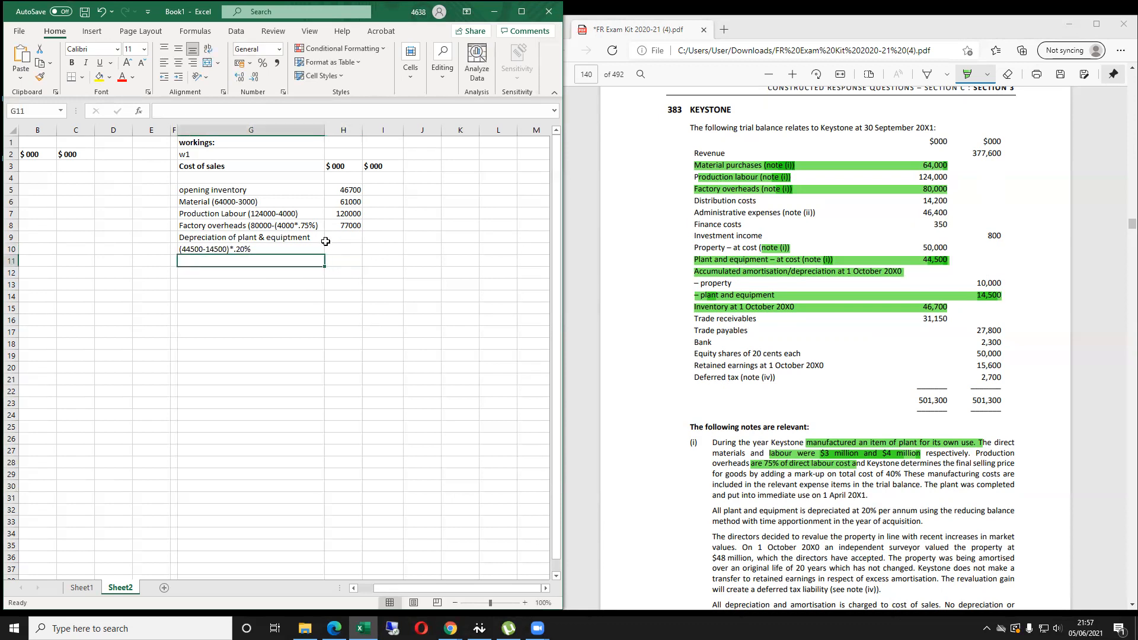
pyautogui.write('=4')
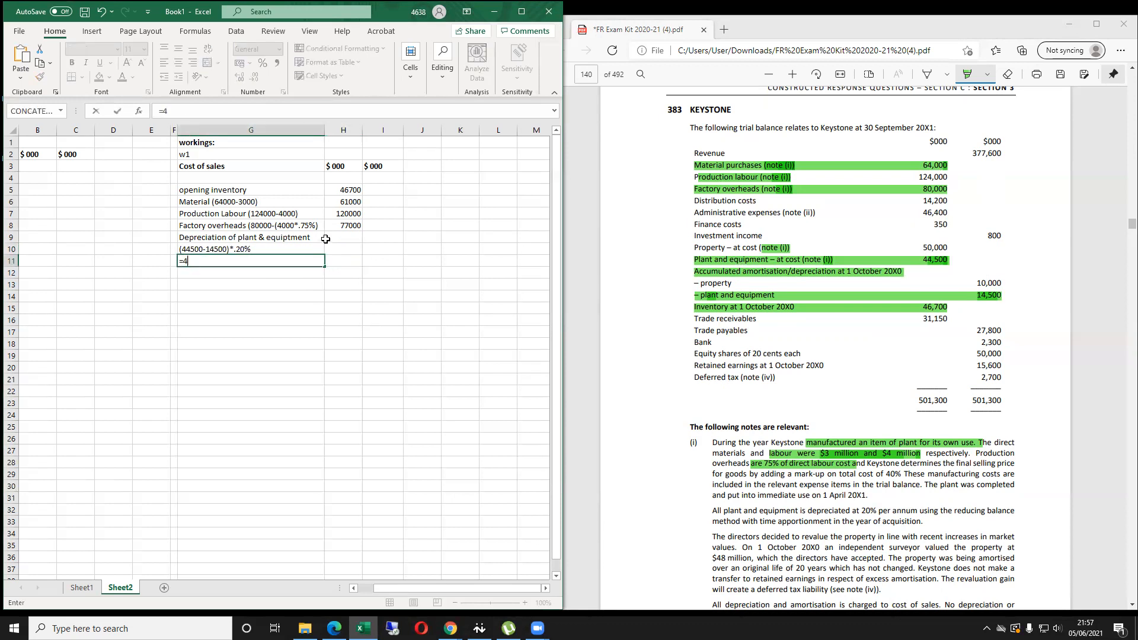
pyautogui.write('4500-14500')
pyautogui.press('Return')
pyautogui.write('=')
pyautogui.press('Up')
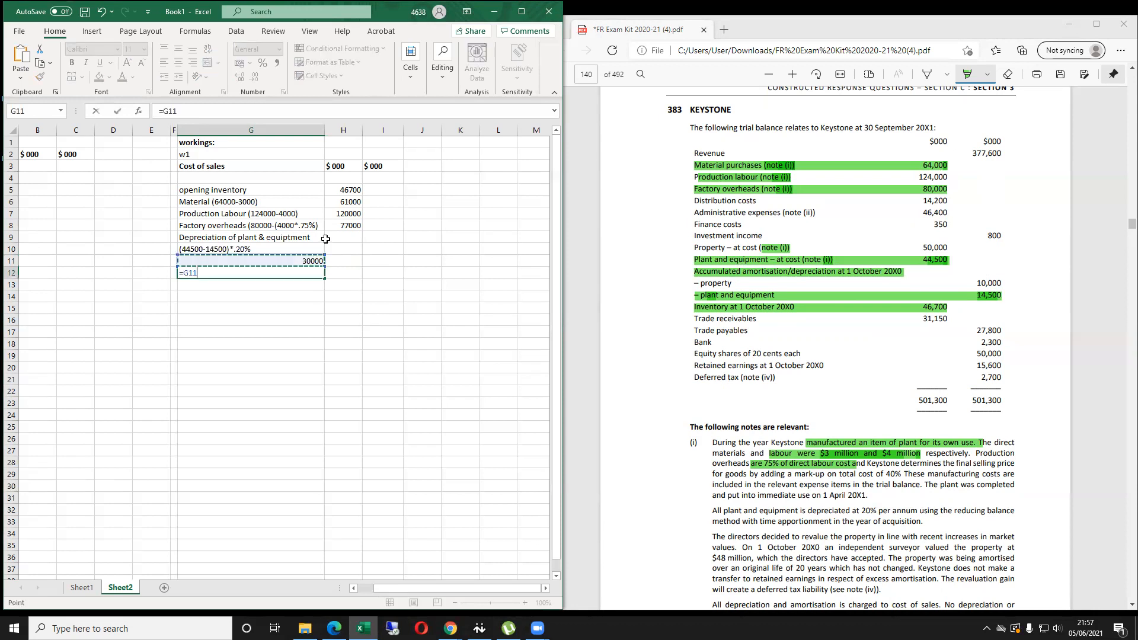
pyautogui.write('*.2')
pyautogui.press('Return')
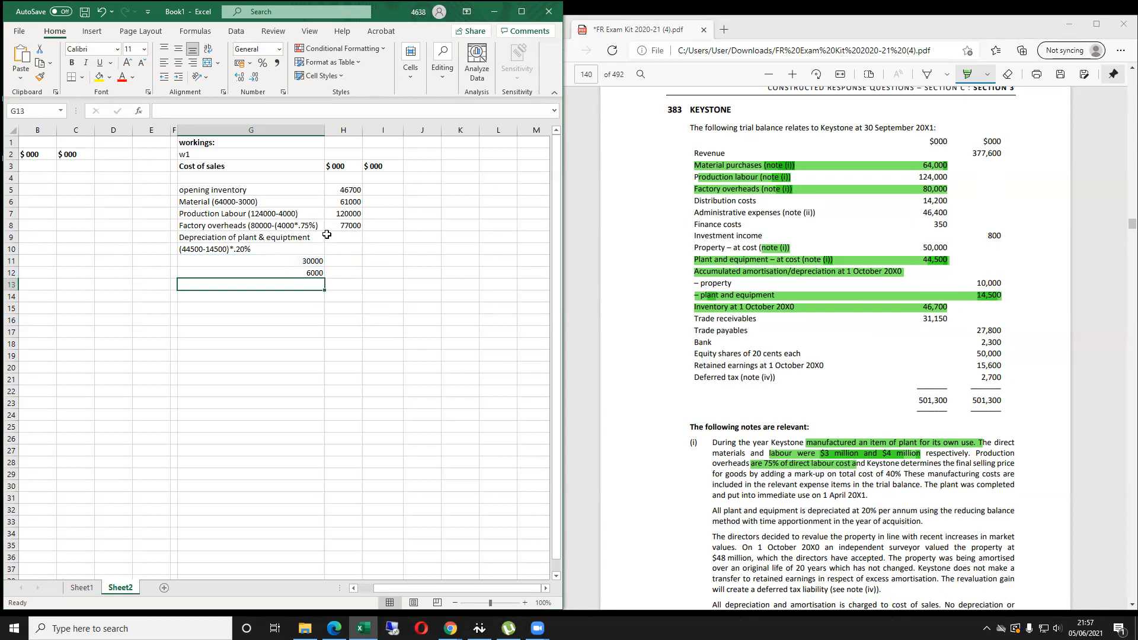
# Enter 6000 in H9 as the depreciation of plant and equipment.
pyautogui.press('Up')
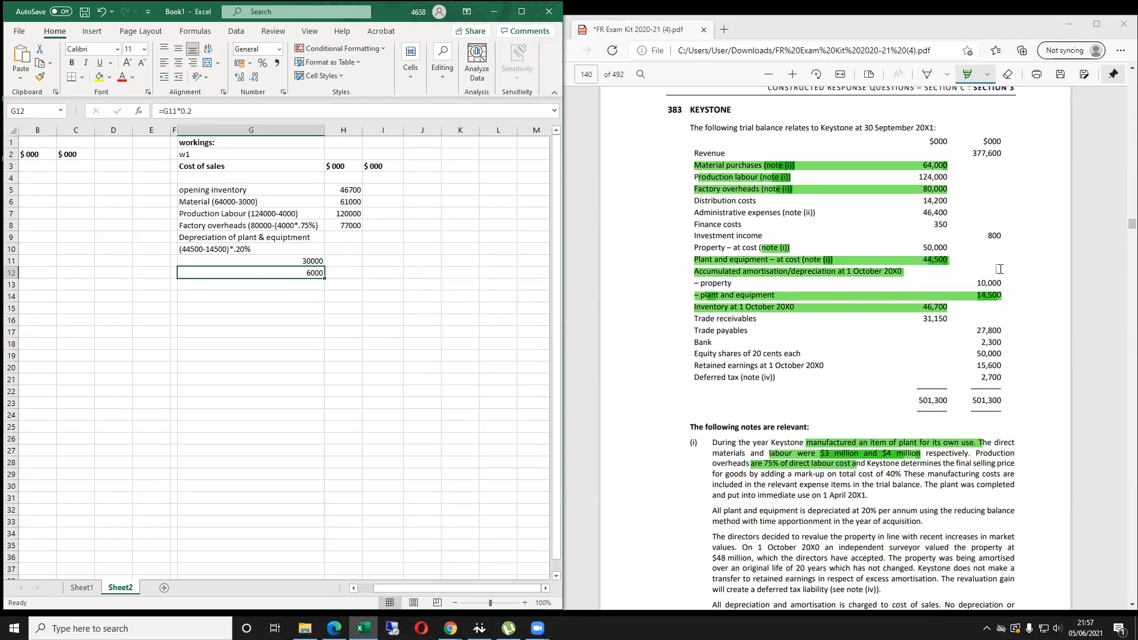
pyautogui.press('Up')
pyautogui.press('Up')
pyautogui.press('Up')
pyautogui.press('Right')
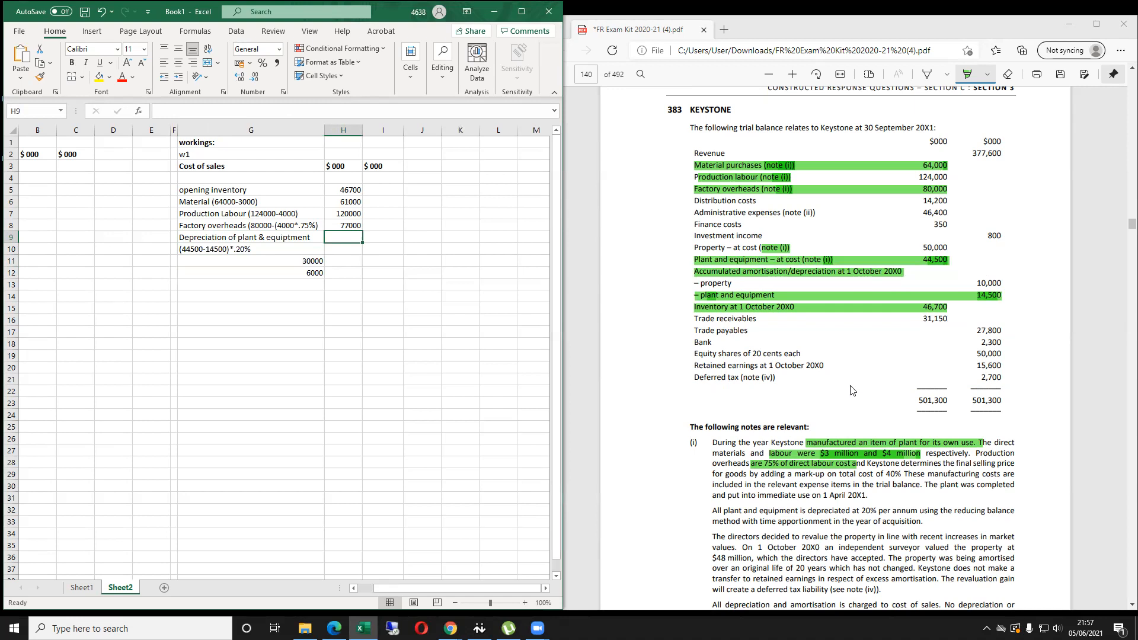
pyautogui.write('6000')
pyautogui.press('Return')
# Highlight the sentence in note (i) on depreciating all plant and equipment at 20% per annum by the reducing balance method.
pyautogui.scroll(-3, 841, 391)
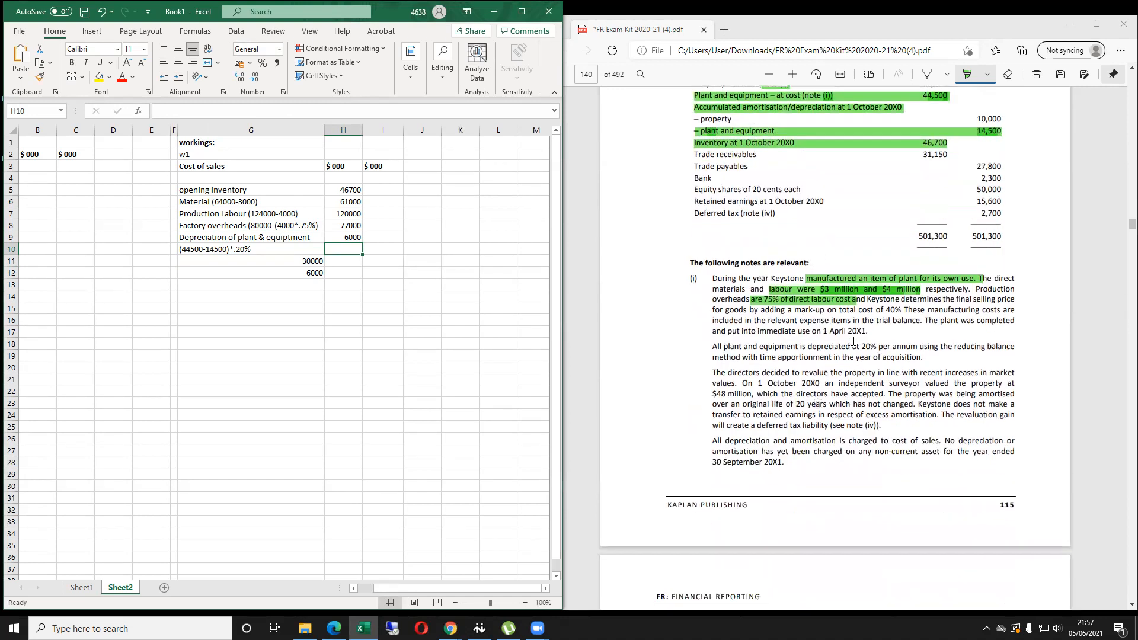
pyautogui.moveTo(924, 357); pyautogui.dragTo(717, 348)
pyautogui.scroll(-2, 866, 360)
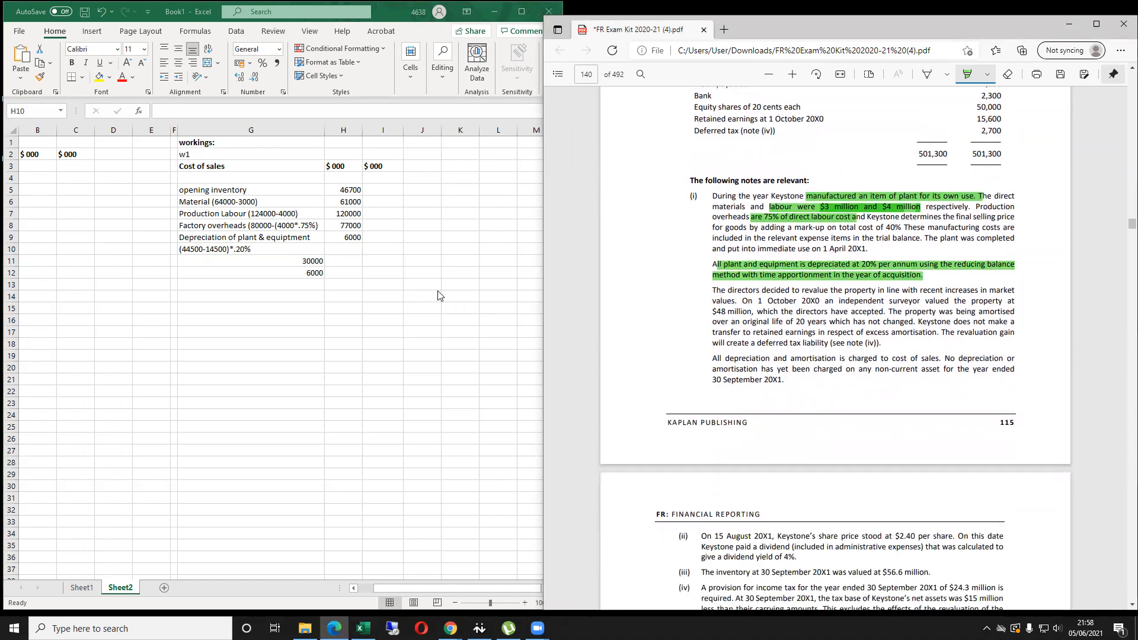
# Examine the property lines in the trial balance and the property revaluation details in note (i).
pyautogui.click(400, 280)
pyautogui.click(913, 277)
pyautogui.click(737, 277)
pyautogui.scroll(4, 681, 284)
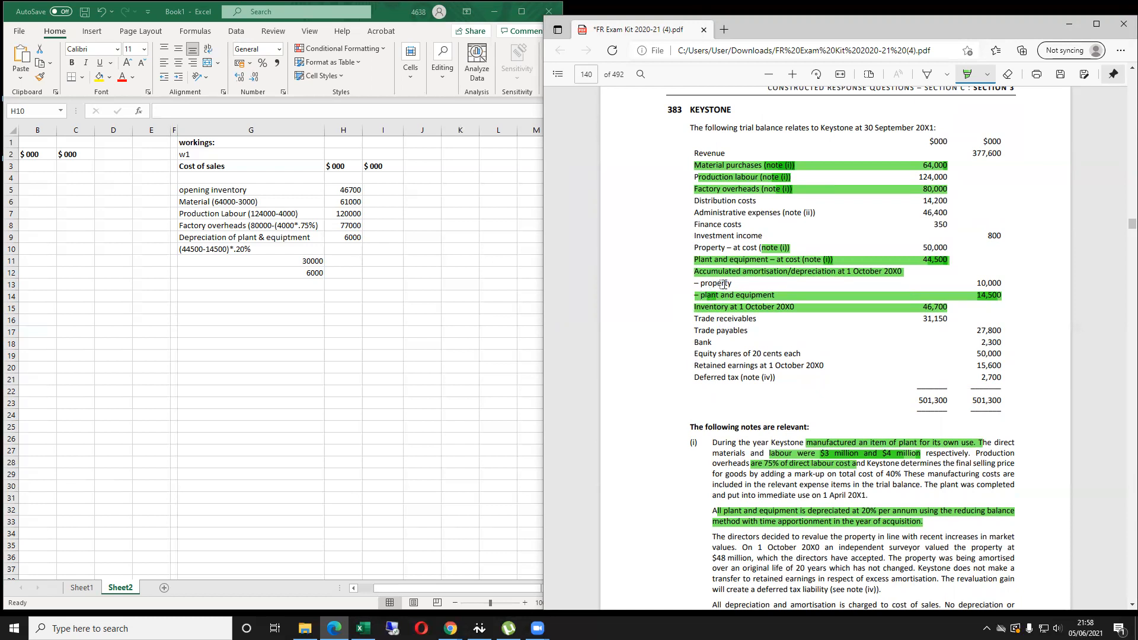
pyautogui.scroll(-1, 731, 285)
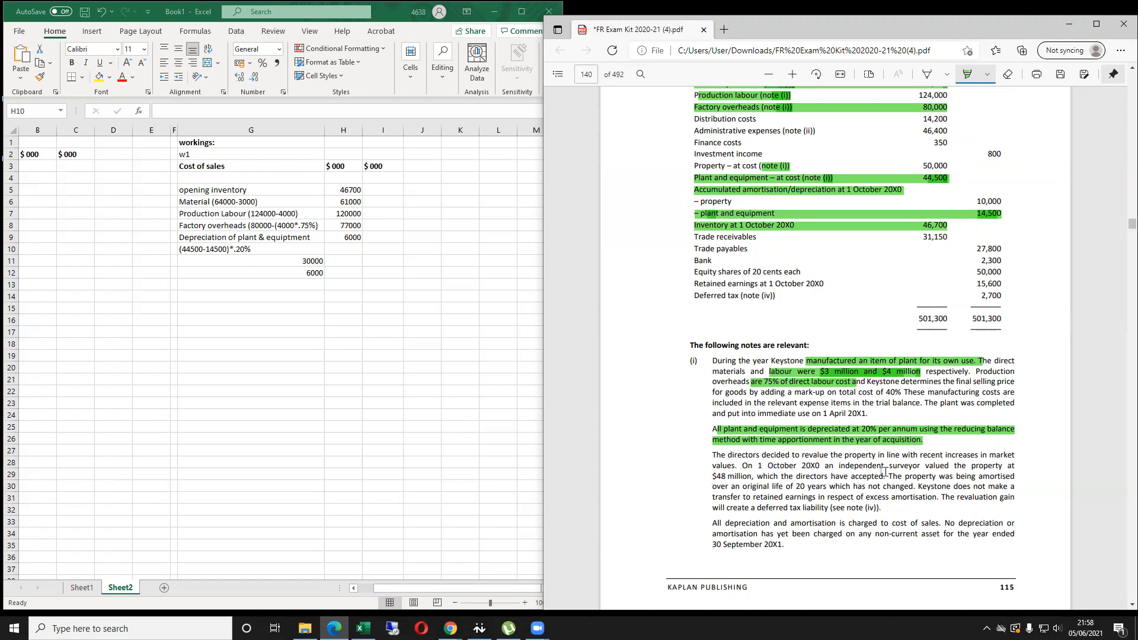
pyautogui.click(385, 336)
pyautogui.scroll(-1, 367, 341)
pyautogui.scroll(1, 367, 341)
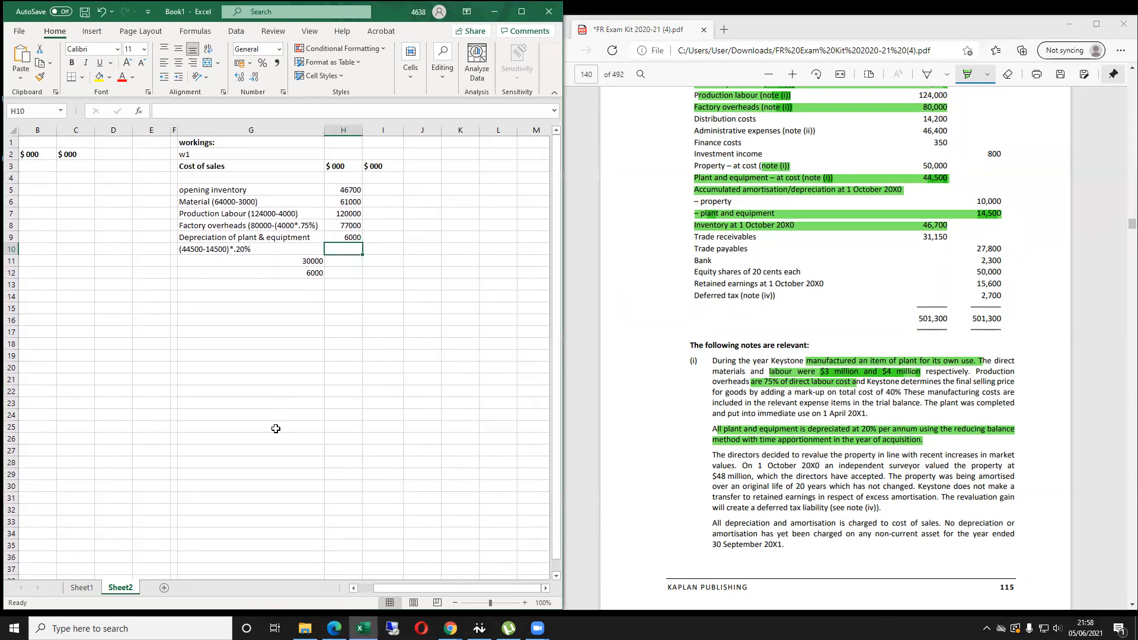
# Enter the heading "w2" in G19 for a separate working.
pyautogui.click(255, 414)
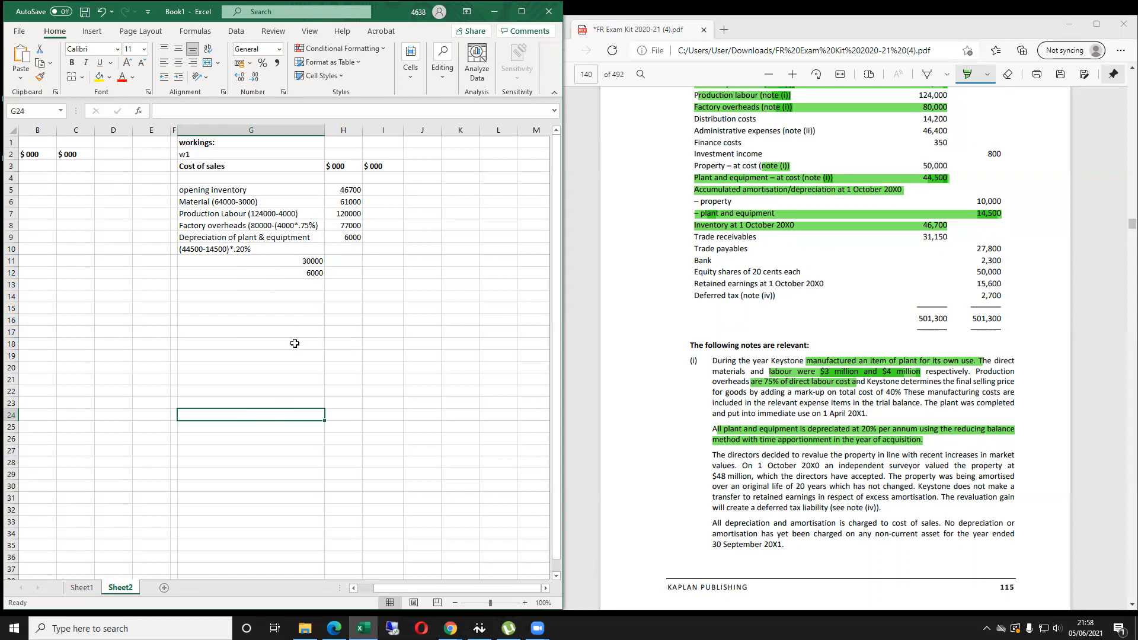
pyautogui.press('Up')
pyautogui.press('Up')
pyautogui.press('Up')
pyautogui.press('Up')
pyautogui.press('Up')
pyautogui.press('Up')
pyautogui.press('Up')
pyautogui.press('Up')
pyautogui.press('Down')
pyautogui.press('Down')
pyautogui.press('Down')
pyautogui.write('w2')
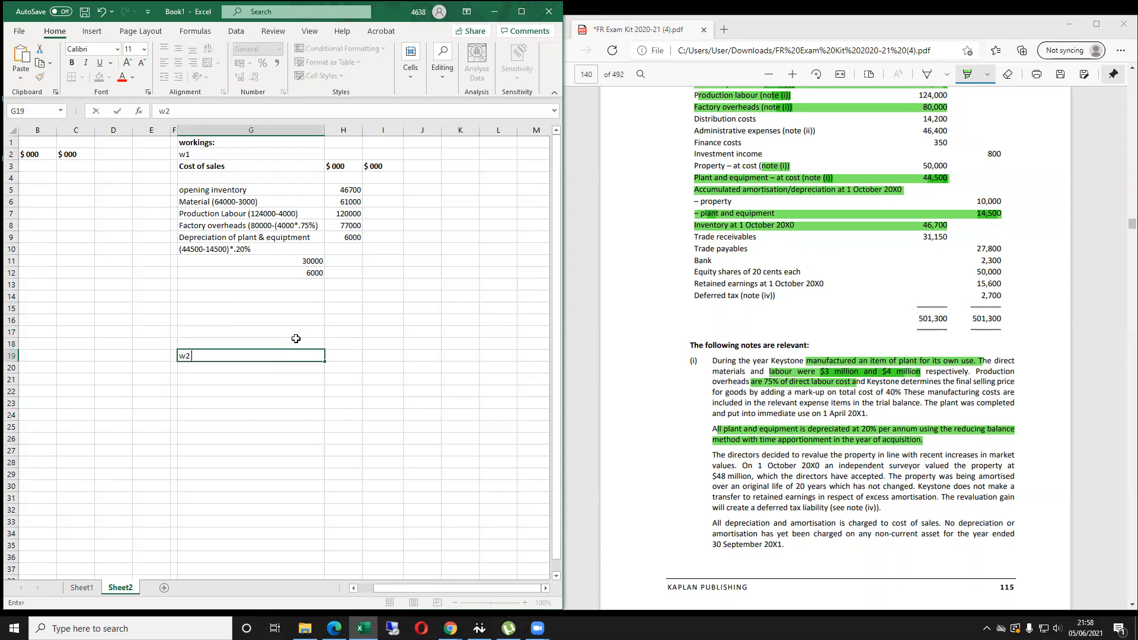
pyautogui.click(295, 339)
pyautogui.press('Down')
# Copy the plant depreciation working in G9:H12 to G20, directly beneath the w2 heading.
pyautogui.click(258, 252)
pyautogui.click(314, 272)
pyautogui.press('Up')
pyautogui.press('Up')
pyautogui.press('Up')
pyautogui.hotkey('shift', 'Right')
pyautogui.hotkey('shift', 'Down')
pyautogui.hotkey('shift', 'Down')
pyautogui.hotkey('shift', 'Down')
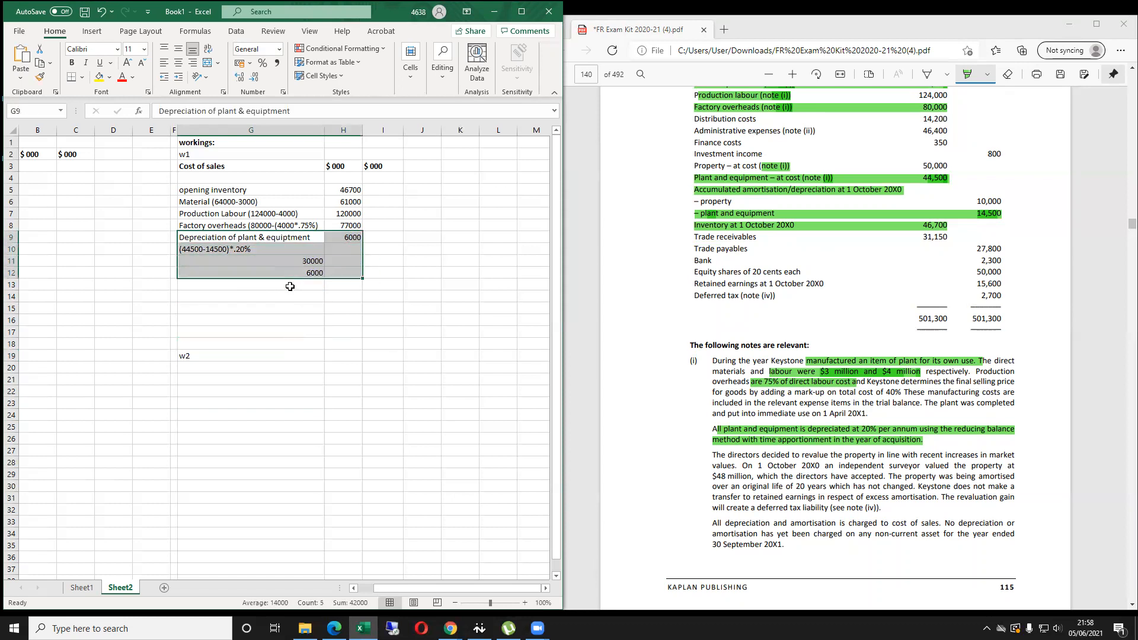
pyautogui.hotkey('ctrl', 'x')
pyautogui.press('Down')
pyautogui.press('Down')
pyautogui.press('Down')
pyautogui.press('Down')
pyautogui.press('Down')
pyautogui.press('Down')
pyautogui.press('Down')
pyautogui.press('Down')
pyautogui.press('Down')
pyautogui.press('Down')
pyautogui.press('Down')
pyautogui.press('Down')
pyautogui.press('Down')
pyautogui.press('Down')
pyautogui.press('Up')
pyautogui.press('Up')
pyautogui.press('Up')
pyautogui.hotkey('ctrl', 'v')
# Clear the original depreciation calculation rows below the plant depreciation line in the cost of sales working.
pyautogui.press('Up')
pyautogui.press('Up')
pyautogui.press('Up')
pyautogui.press('Up')
pyautogui.press('Up')
pyautogui.press('Up')
pyautogui.press('Up')
pyautogui.press('Up')
pyautogui.press('Up')
pyautogui.press('Up')
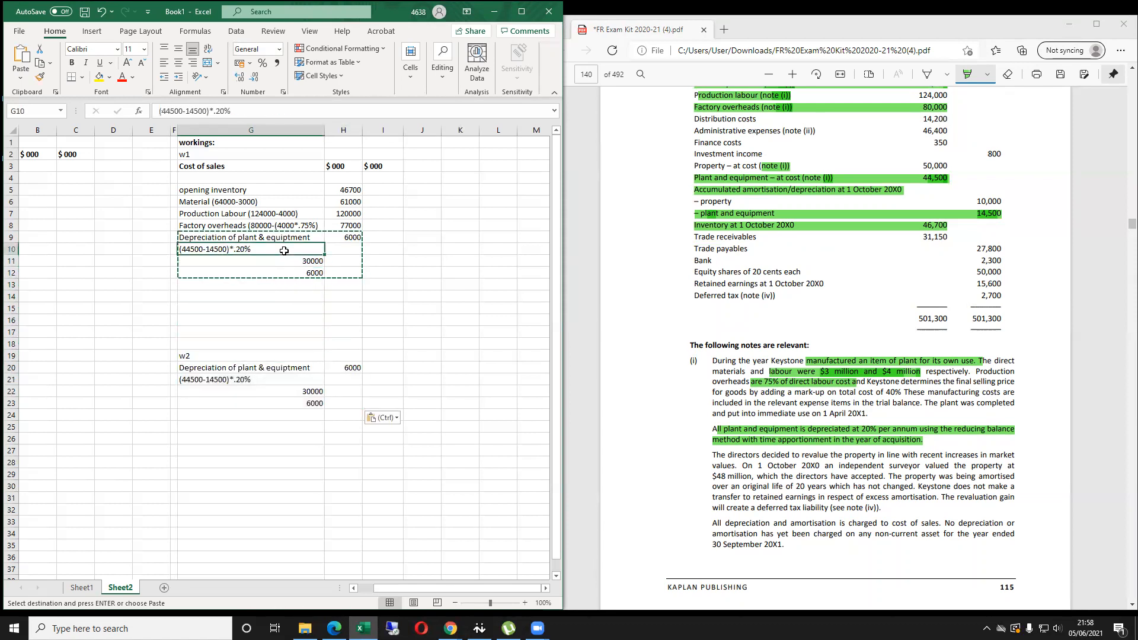
pyautogui.hotkey('shift', 'Right')
pyautogui.hotkey('shift', 'Down')
pyautogui.hotkey('shift', 'Down')
pyautogui.hotkey('shift', 'Down')
pyautogui.press('Delete')
pyautogui.click(283, 245)
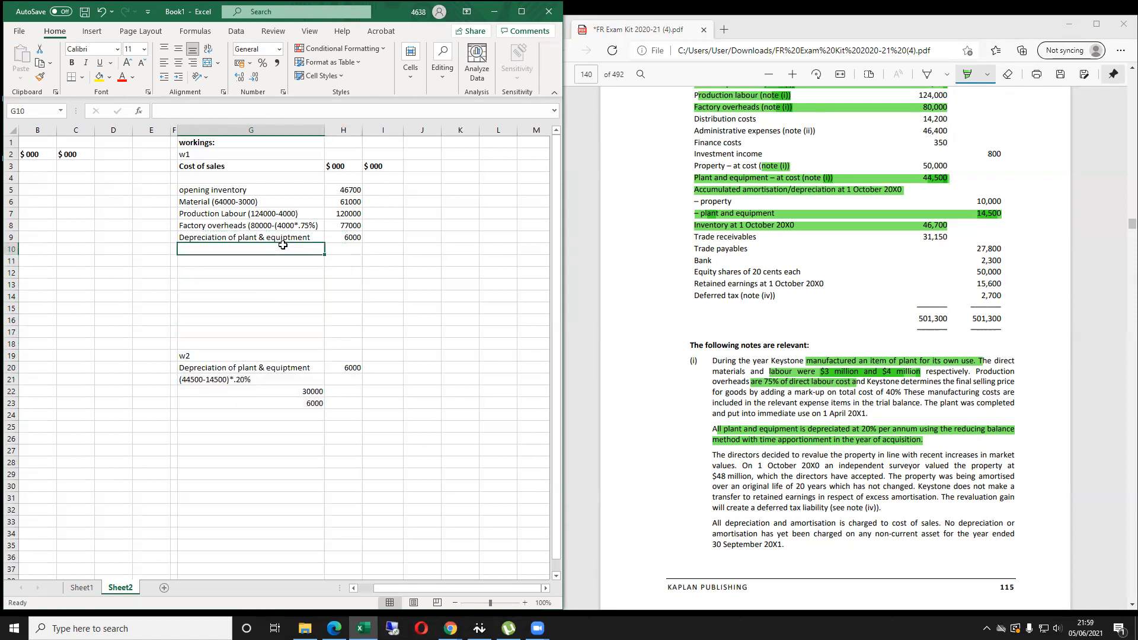
# Append "(w2)" to the plant depreciation label in G9 and autofit column G to its contents.
pyautogui.click(283, 237)
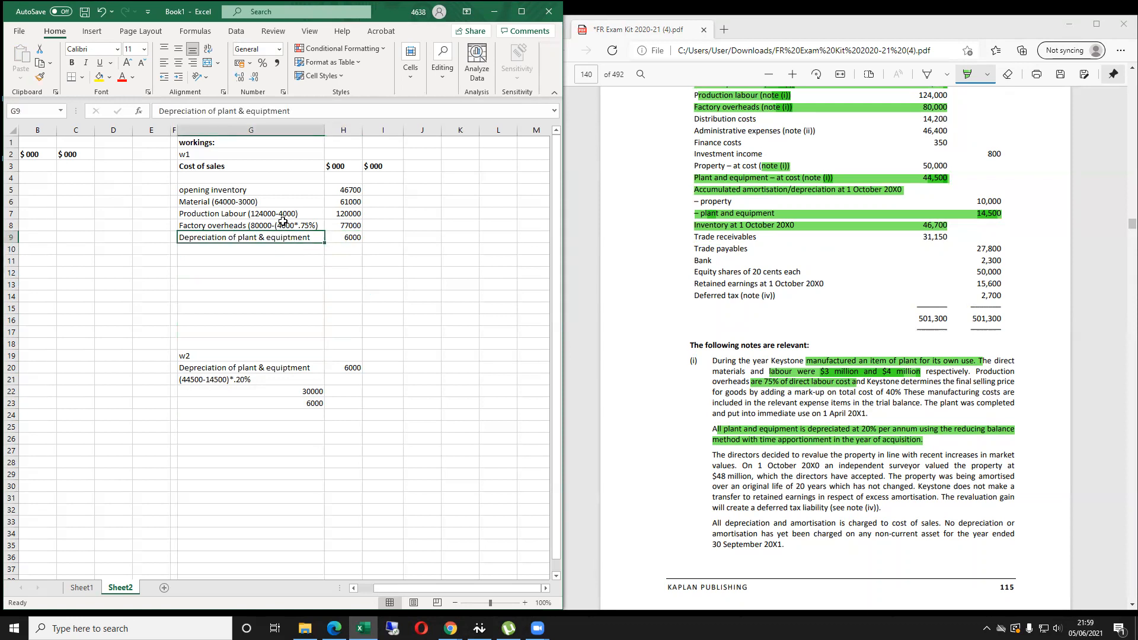
pyautogui.click(309, 111)
pyautogui.write('(w2)')
pyautogui.press('Return')
pyautogui.click(320, 142)
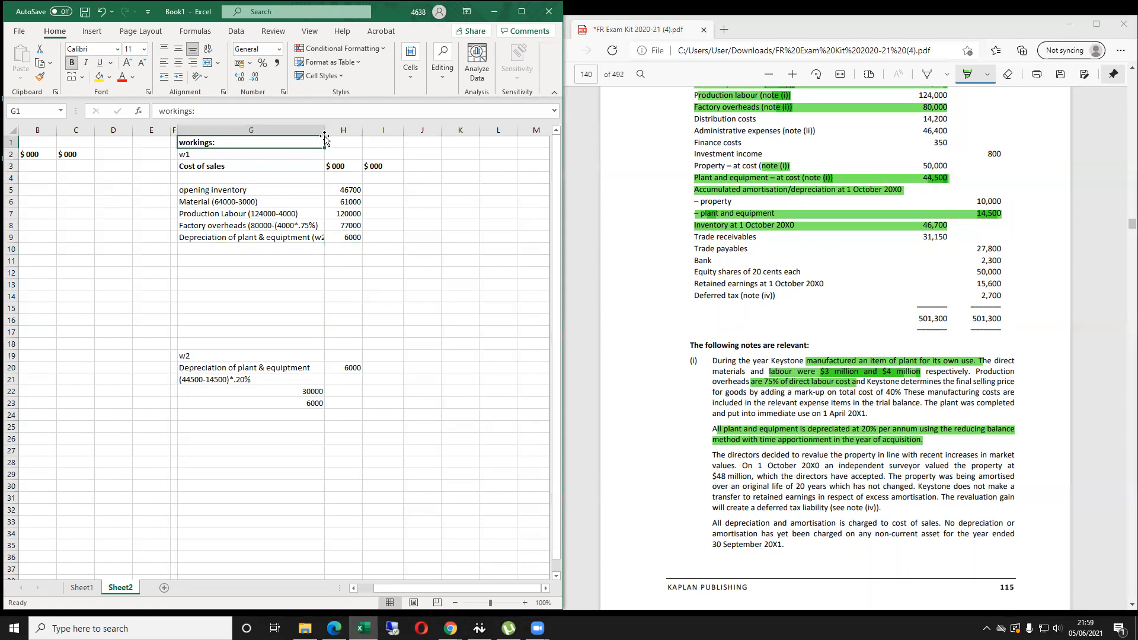
pyautogui.doubleClick(324, 130)
pyautogui.press('Down')
pyautogui.press('Down')
pyautogui.press('Down')
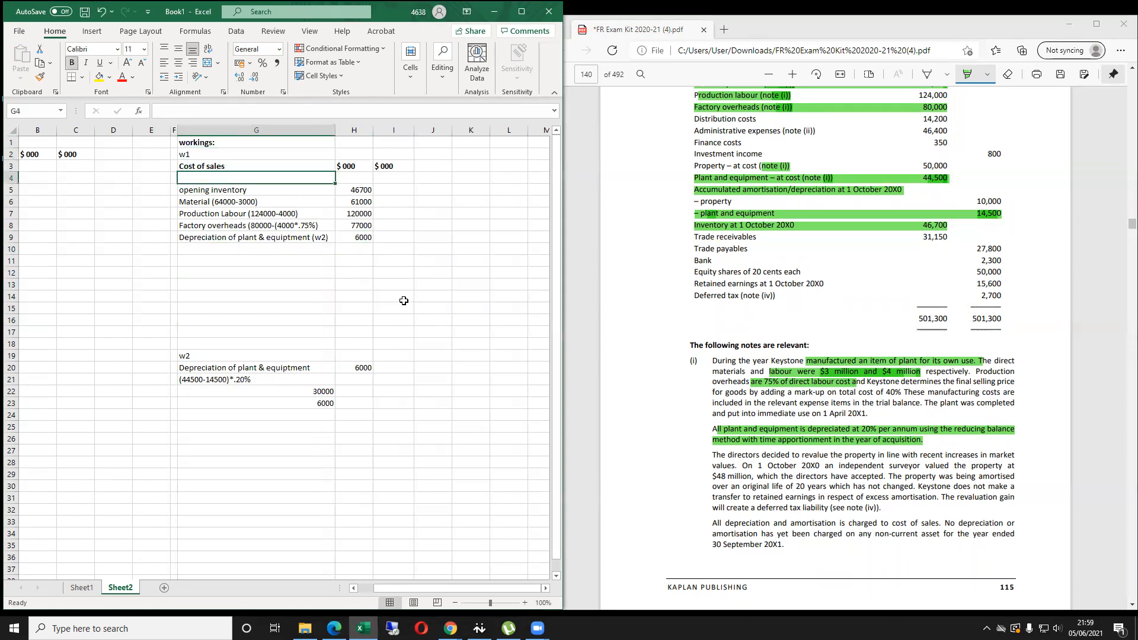
# Make the w2 heading in G19 bold.
pyautogui.click(366, 367)
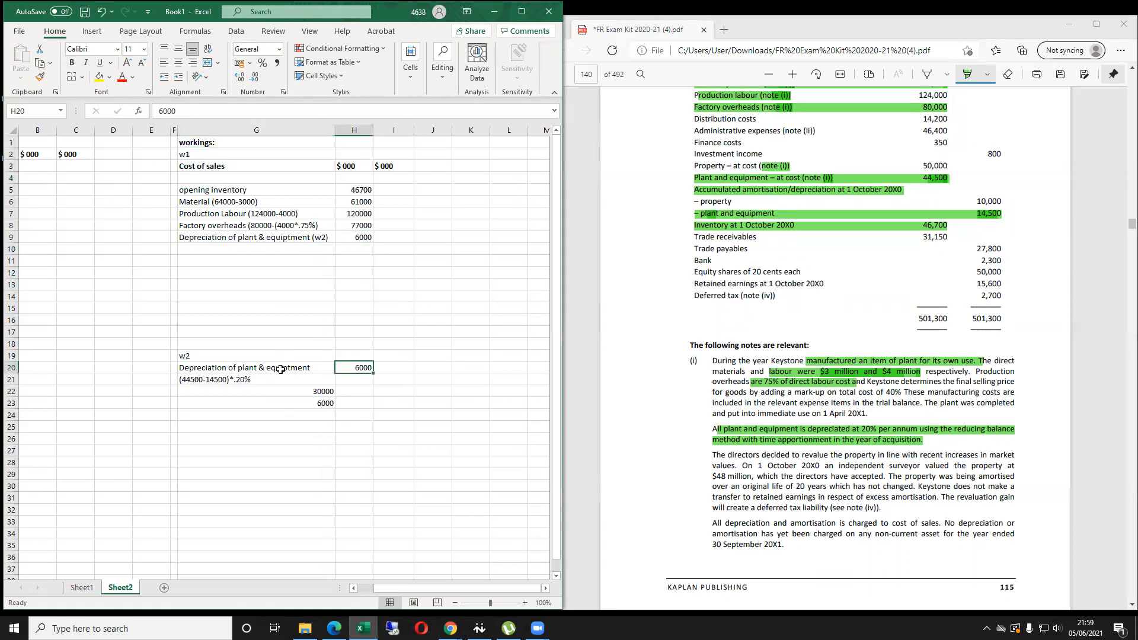
pyautogui.click(218, 359)
pyautogui.hotkey('ctrl', 'b')
# Enter the heading "w3" in G27 and add a "property" line with 50000 in row 28.
pyautogui.click(242, 452)
pyautogui.write('w3')
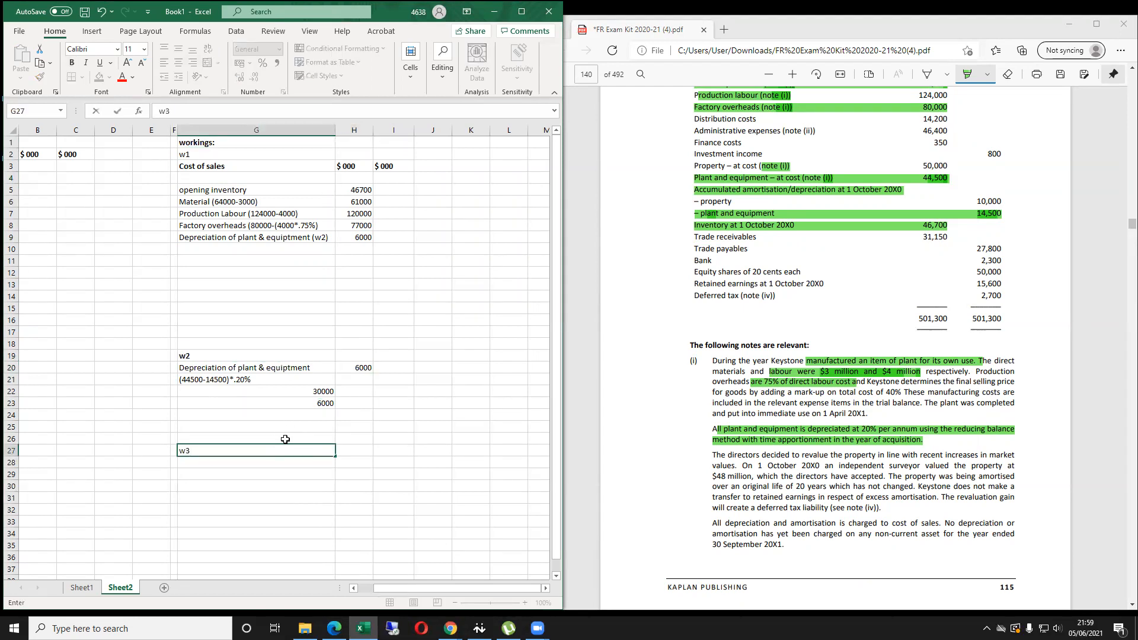
pyautogui.press('Return')
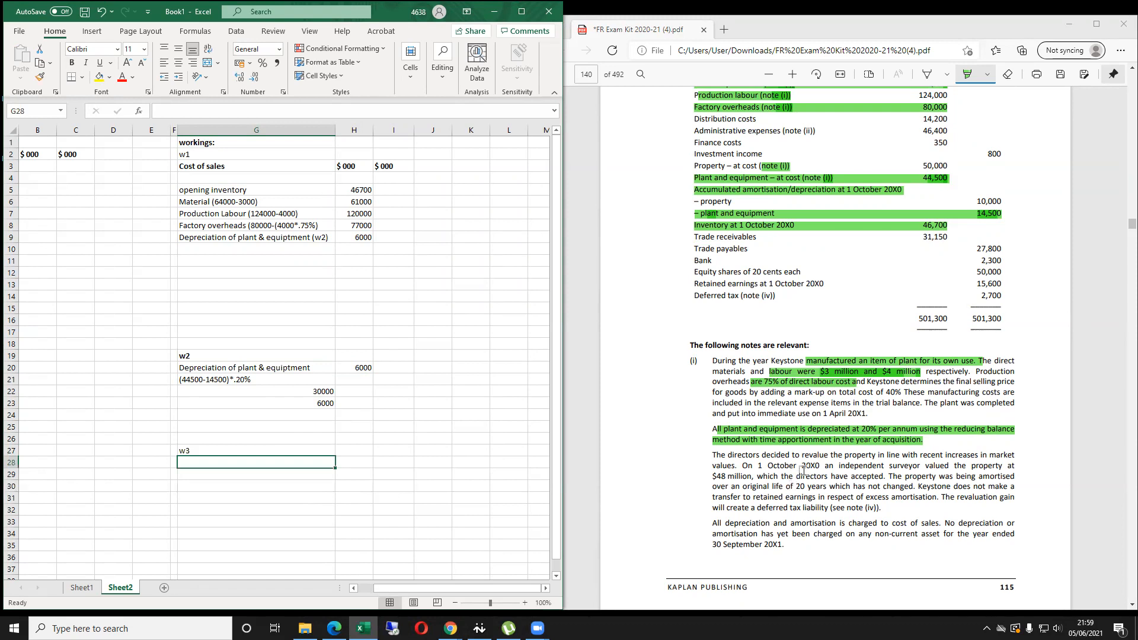
pyautogui.write('prof')
pyautogui.write('perty')
pyautogui.press('Tab')
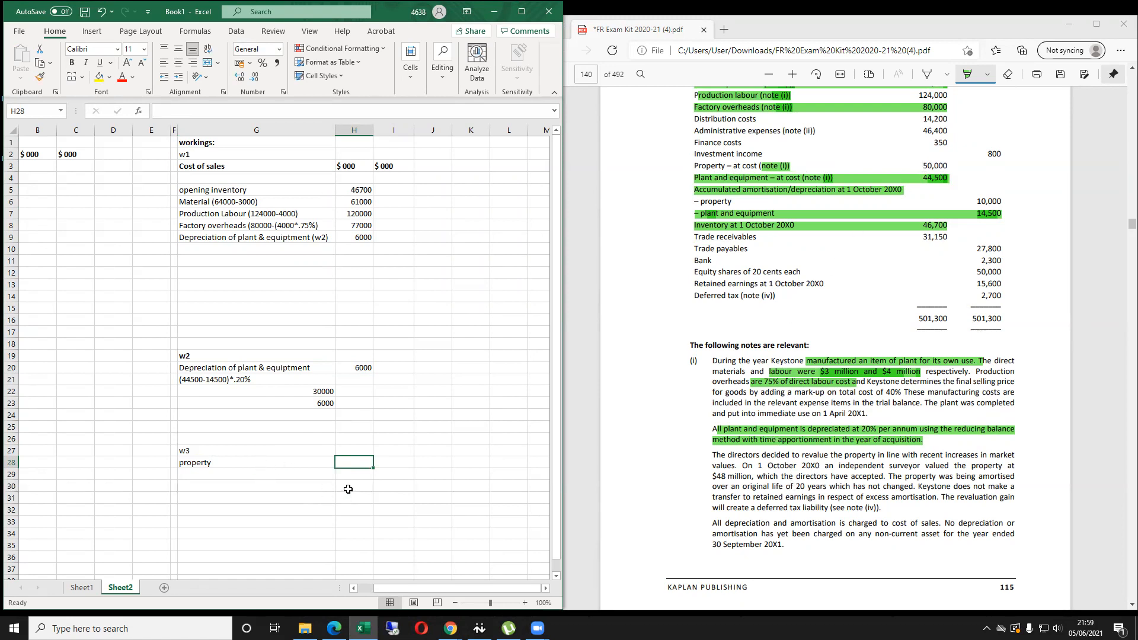
pyautogui.write('50000')
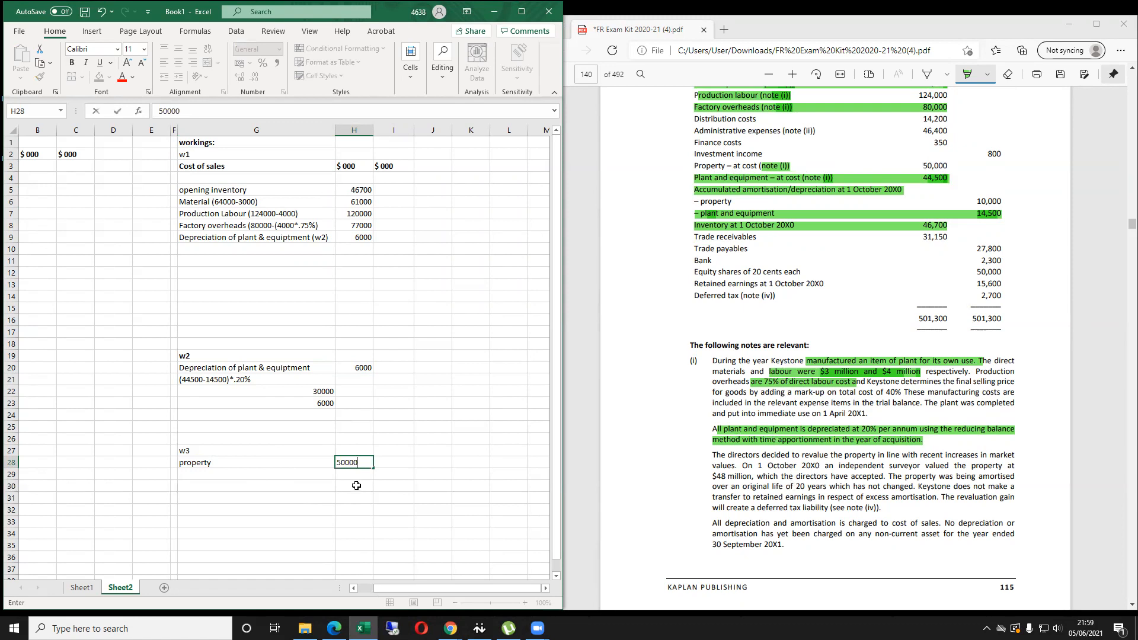
pyautogui.press('Return')
pyautogui.press('Left')
# Highlight the property cost line and the property accumulated depreciation line in the trial balance.
pyautogui.moveTo(942, 159); pyautogui.dragTo(698, 167)
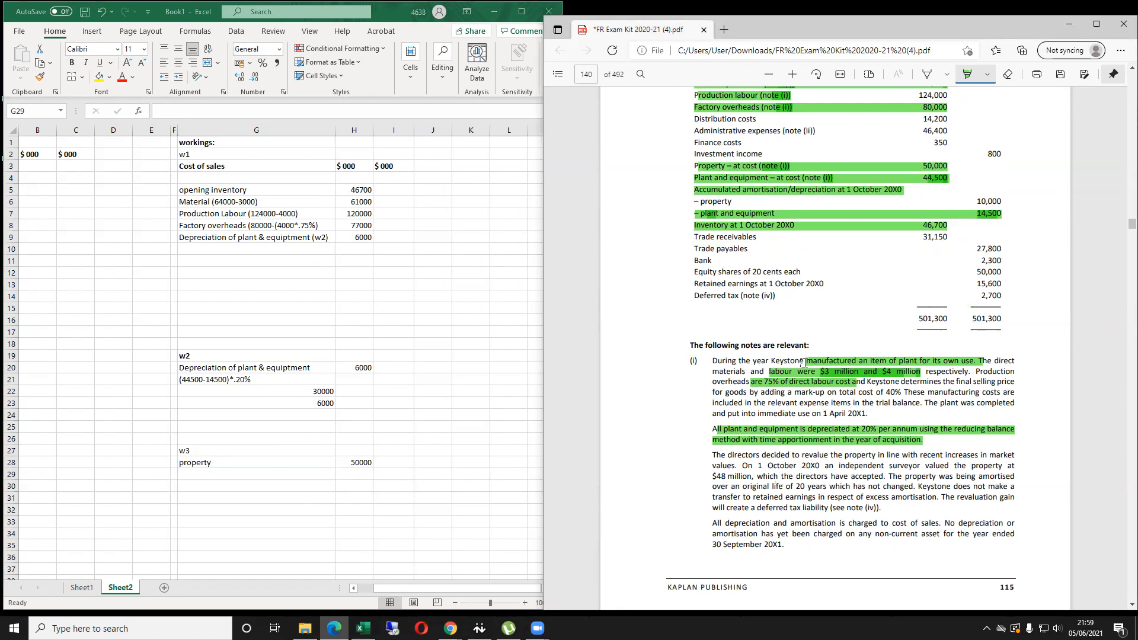
pyautogui.moveTo(1001, 200); pyautogui.dragTo(694, 201)
pyautogui.hotkey('alt', 'Tab')
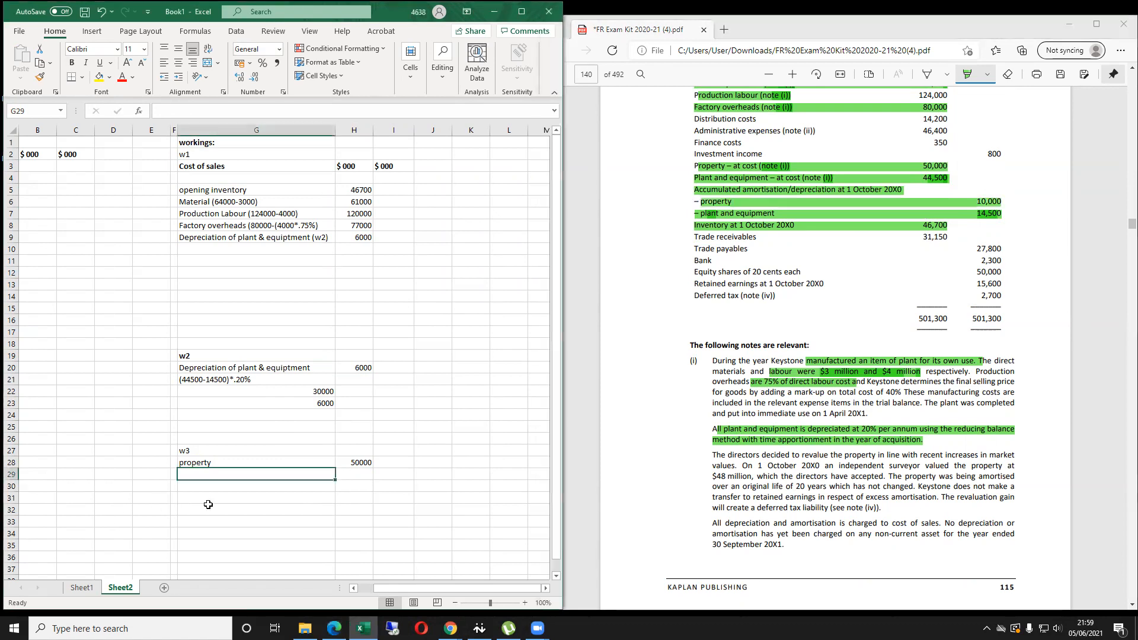
# Add the line "less accumulated depreciation" with -10000 in row 29 of the w3 working.
pyautogui.write('less')
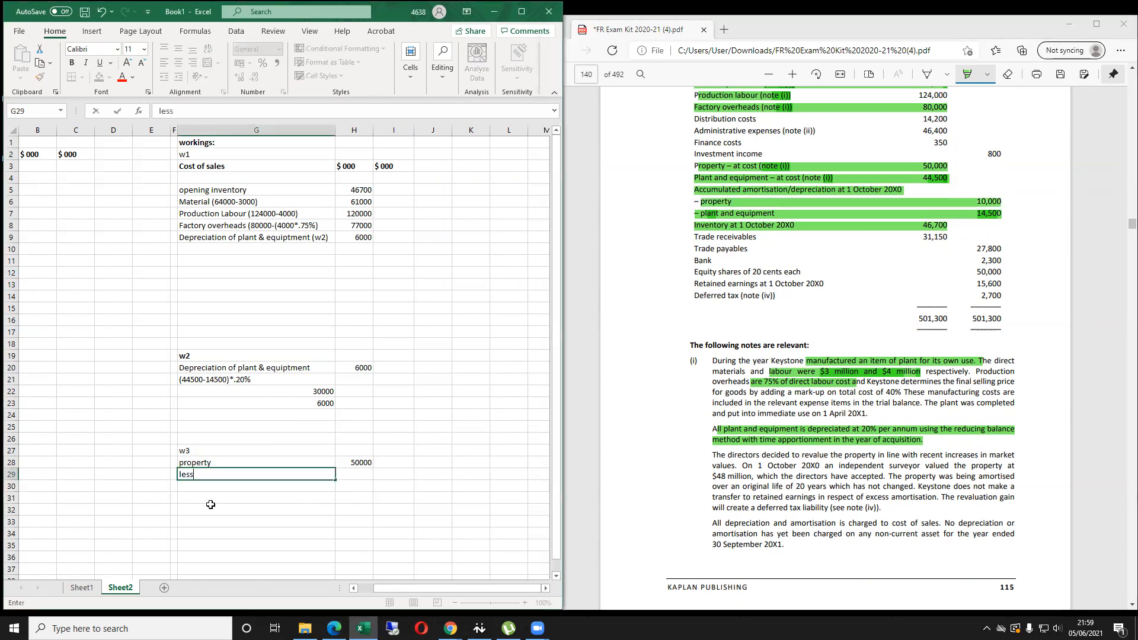
pyautogui.write(' accumulated dep')
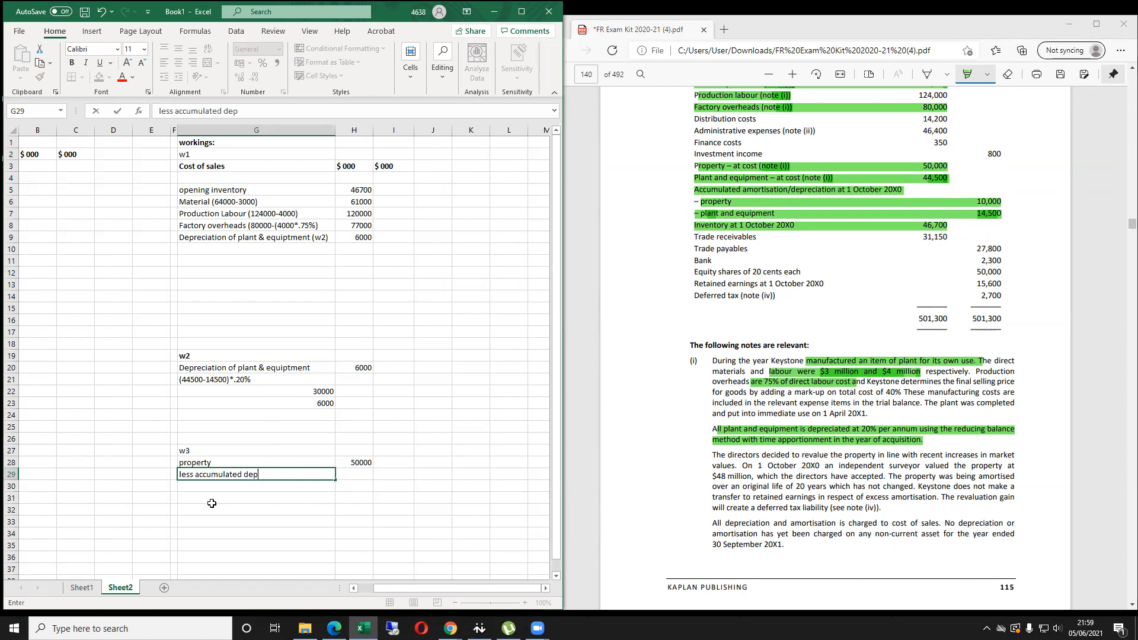
pyautogui.write('reciation')
pyautogui.press('Tab')
pyautogui.write('-100')
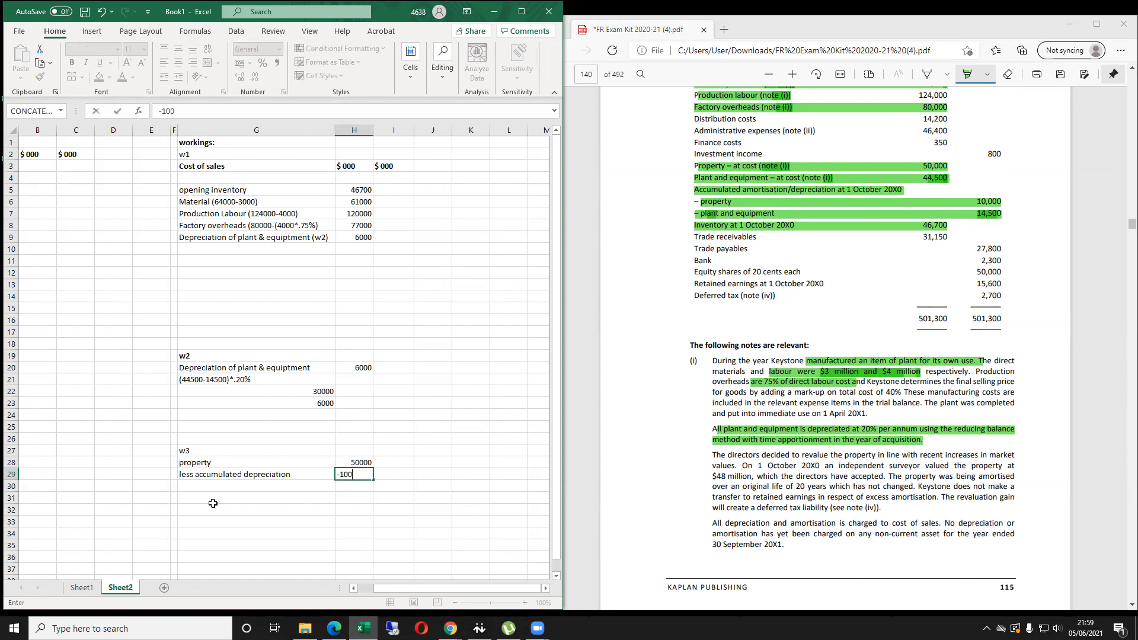
pyautogui.press('Return')
# Add H28 and H29 together in H30 and label the row "cv" in G30.
pyautogui.write('=')
pyautogui.press('Up')
pyautogui.press('Up')
pyautogui.write('+')
pyautogui.press('Up')
pyautogui.press('Return')
pyautogui.press('Up')
pyautogui.press('Left')
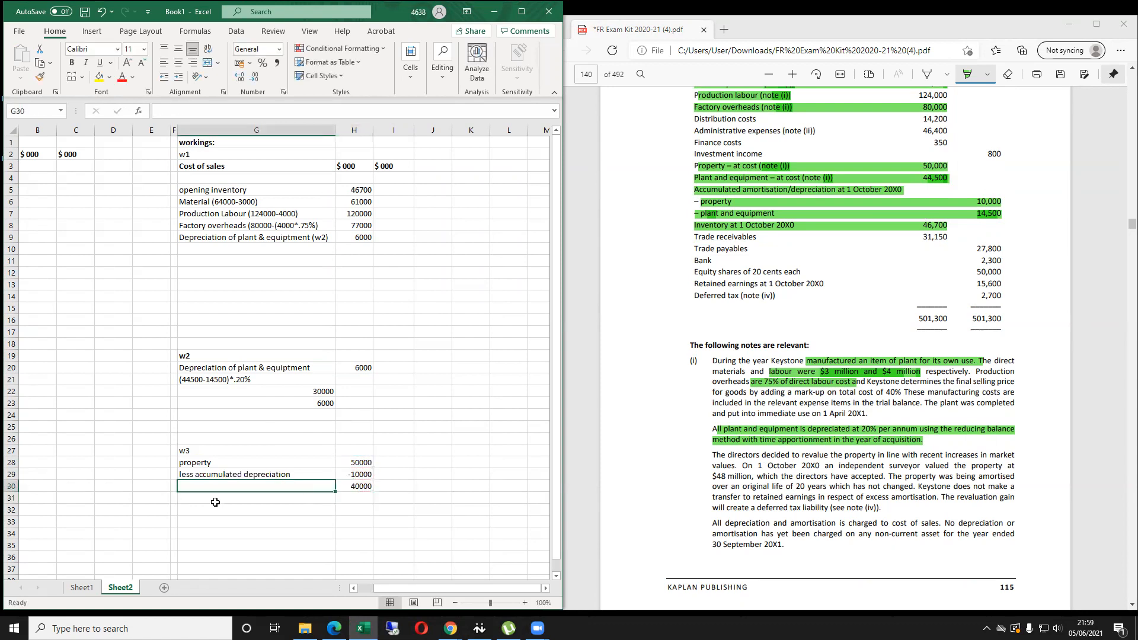
pyautogui.write('cv')
pyautogui.press('Return')
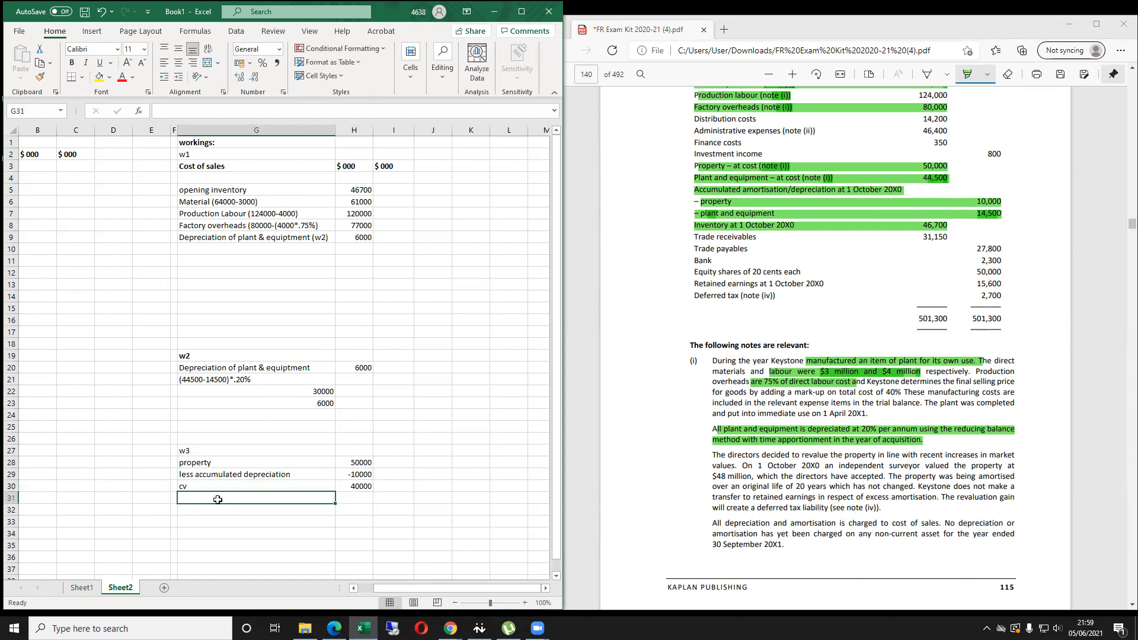
# Highlight the property valuation date "1 October 20X0" in note (i) of the question.
pyautogui.press('Right')
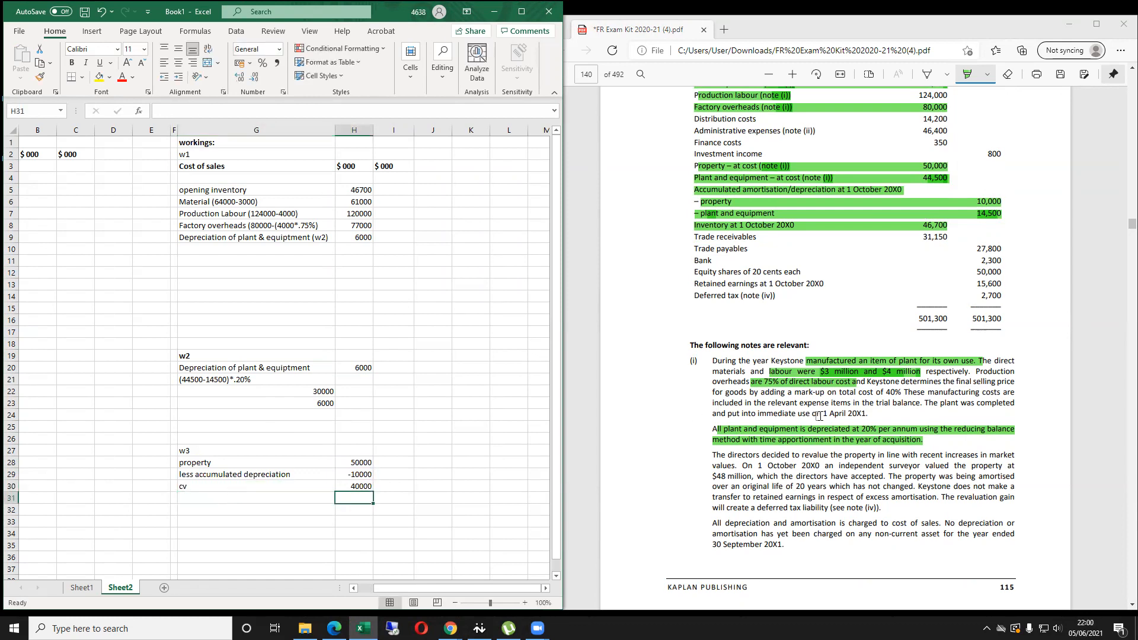
pyautogui.scroll(-2, 818, 415)
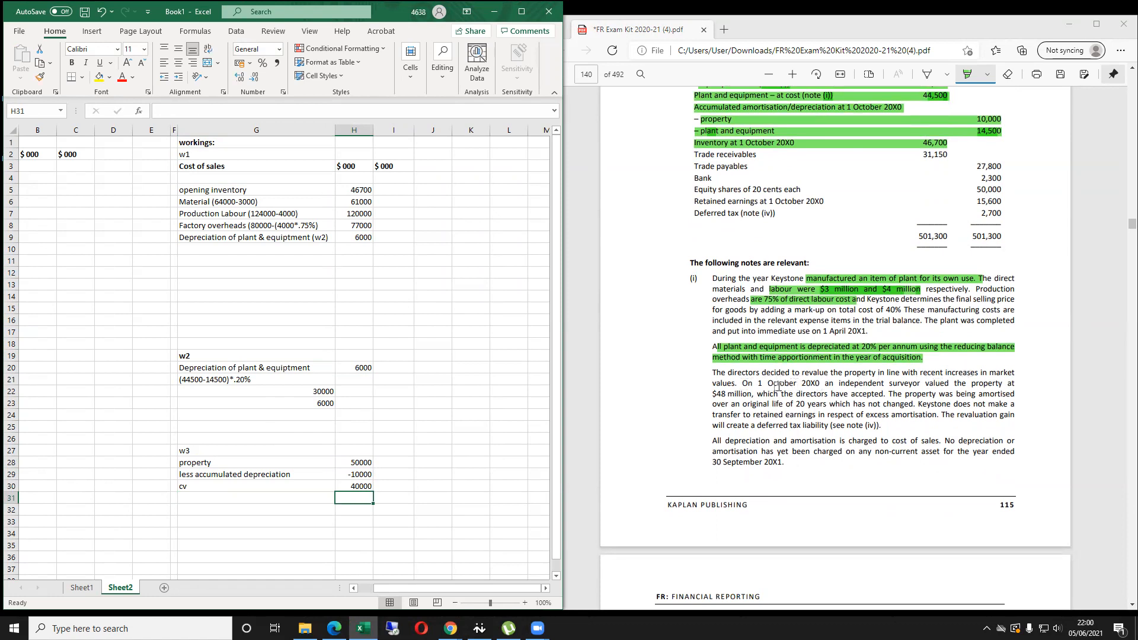
pyautogui.moveTo(822, 384); pyautogui.dragTo(751, 382)
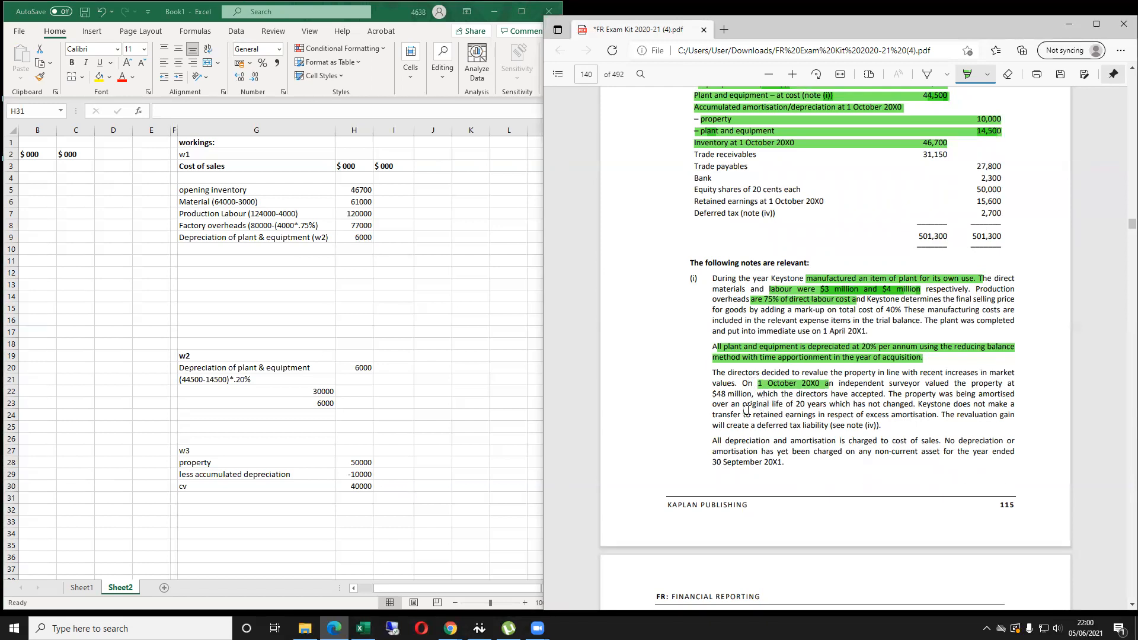
pyautogui.click(420, 485)
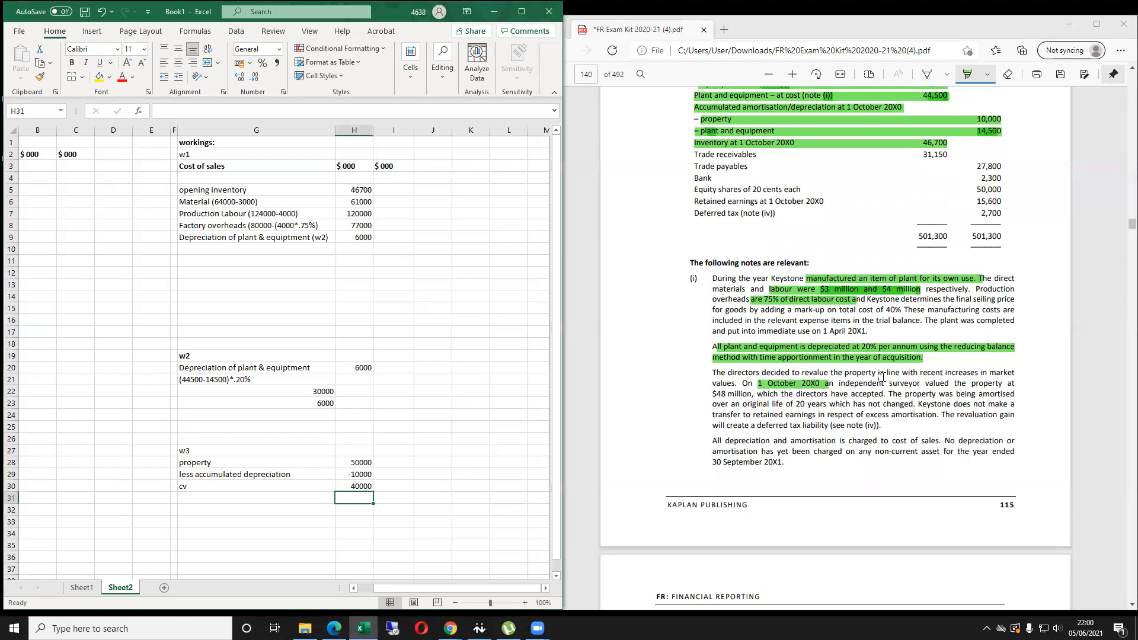
pyautogui.click(756, 388)
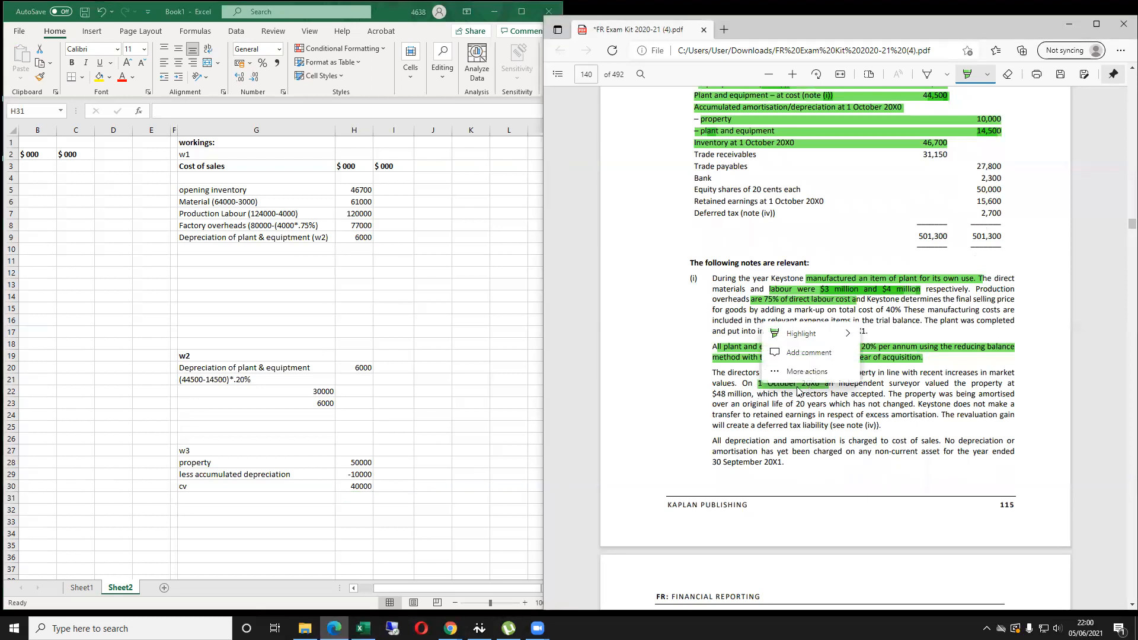
pyautogui.click(748, 388)
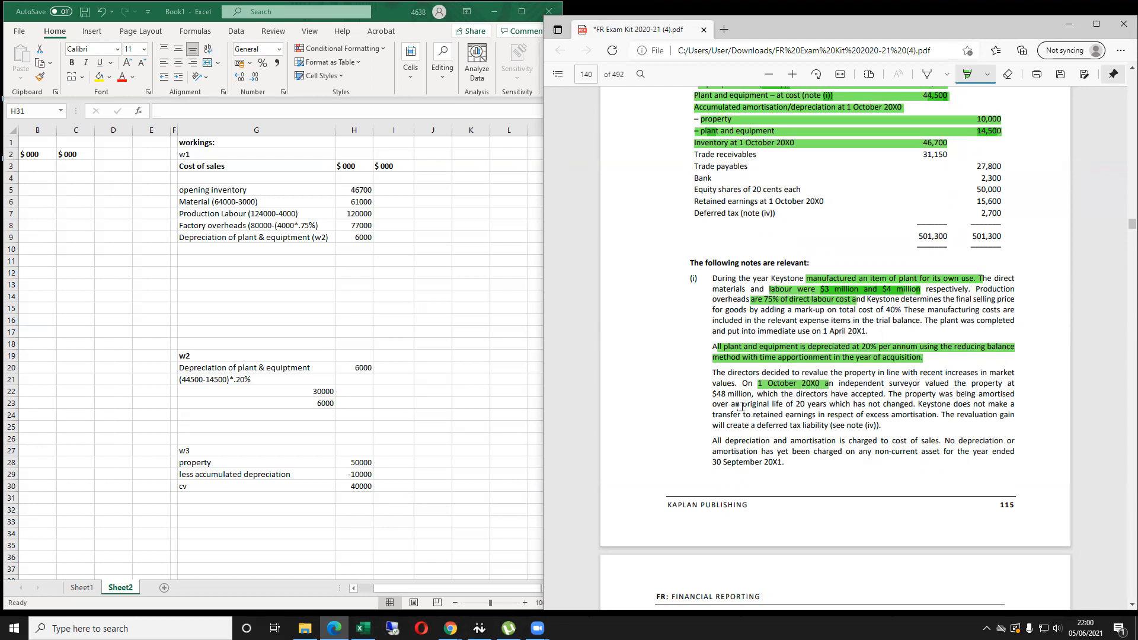
# Enter 48000 in H31 of the w3 working and label the row "valued at" in G31.
pyautogui.click(446, 491)
pyautogui.write('48000')
pyautogui.press('Left')
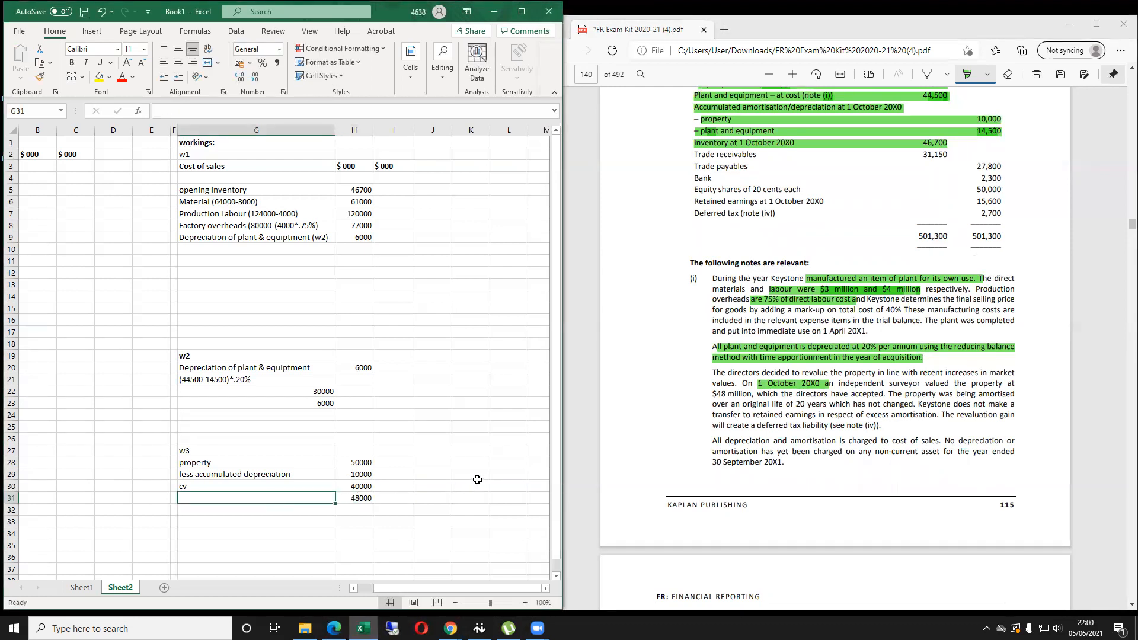
pyautogui.write('valued at')
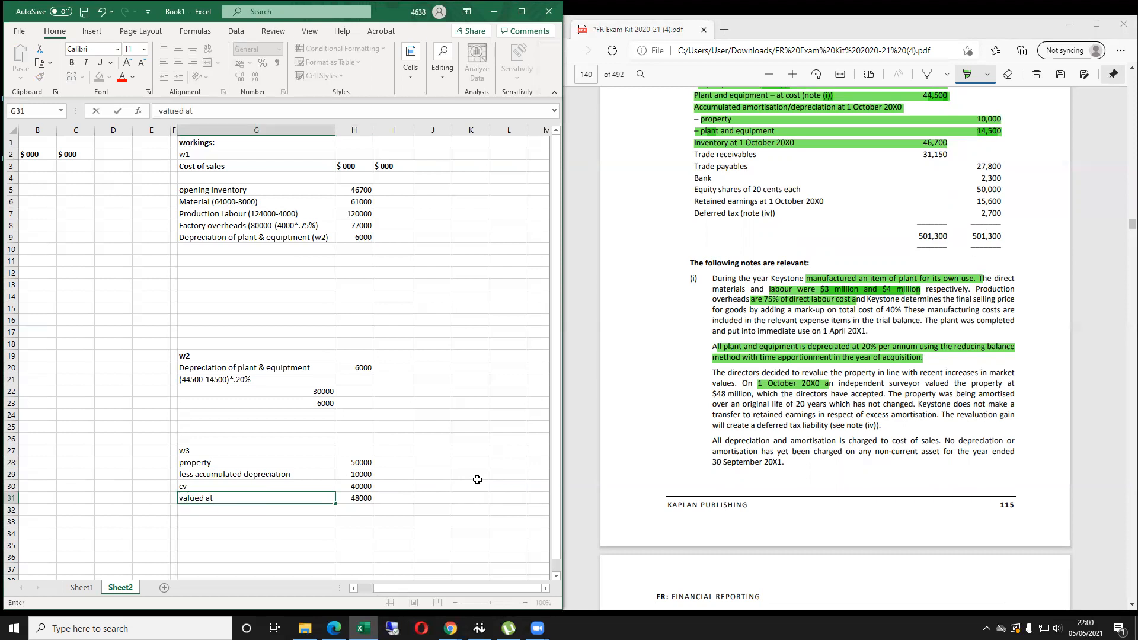
pyautogui.press('Right')
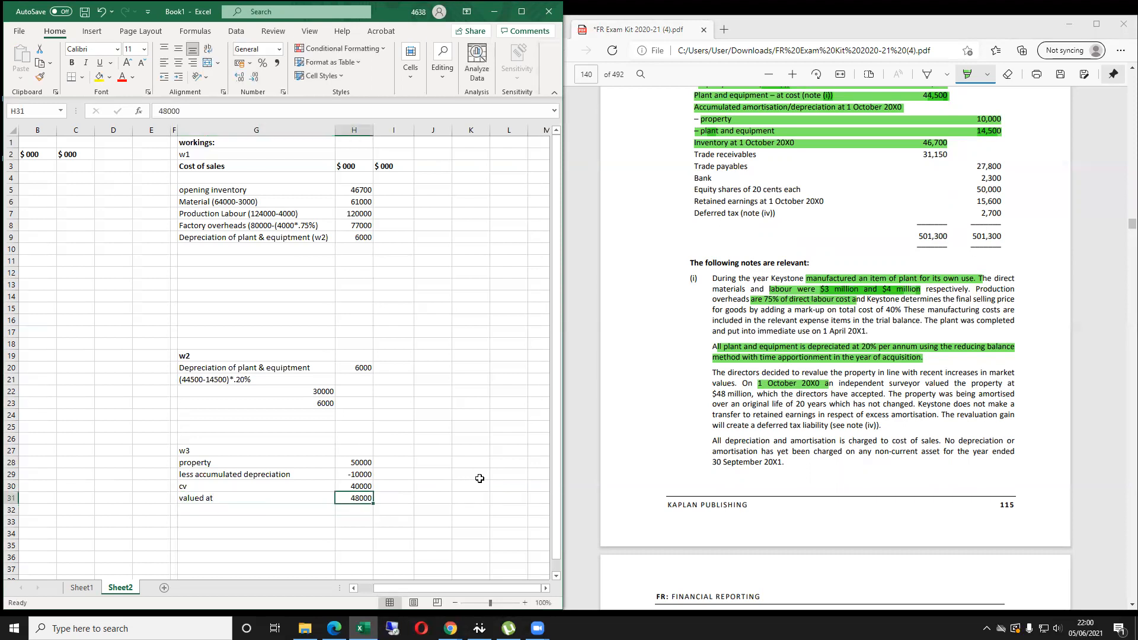
# Enter 8000 in H32 of the w3 working and label the row "revalued by" in G32.
pyautogui.press('Down')
pyautogui.write('800')
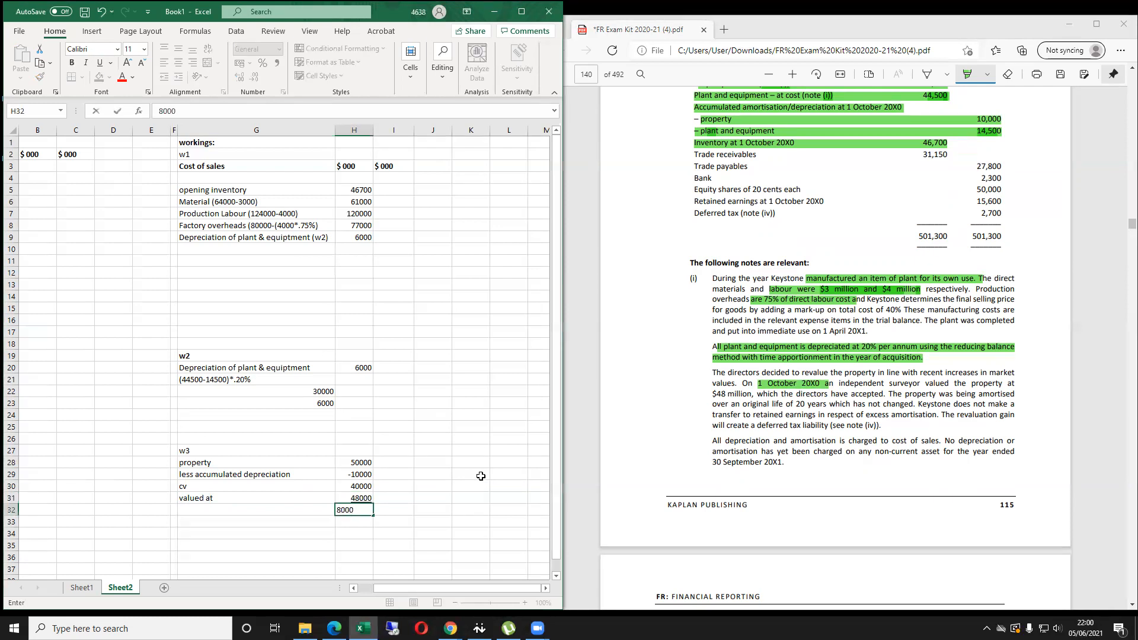
pyautogui.press('Left')
pyautogui.write('rev')
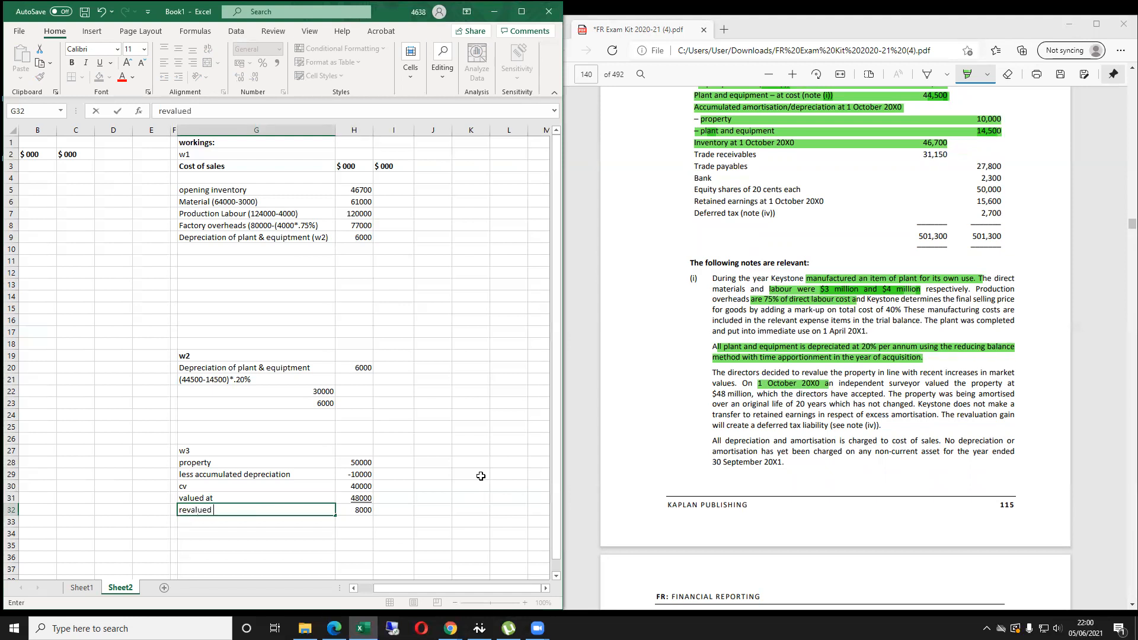
pyautogui.press('Right')
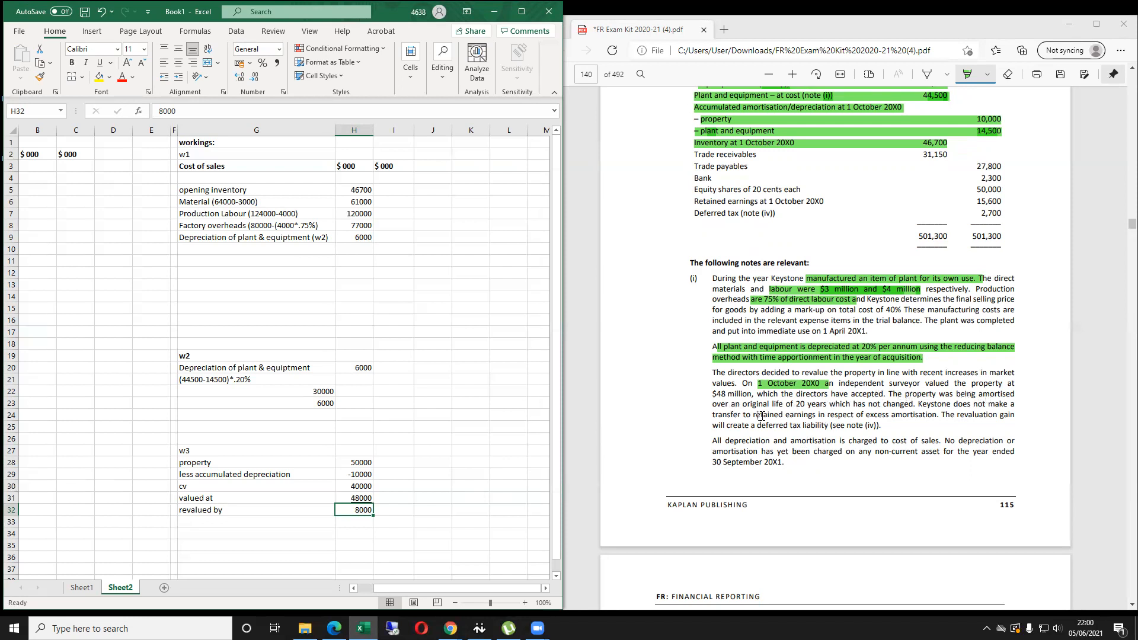
# Add the heading "w4" in G36 with the line label "amortization on revuled property" in G37.
pyautogui.press('Down')
pyautogui.press('Down')
pyautogui.press('Down')
pyautogui.press('Left')
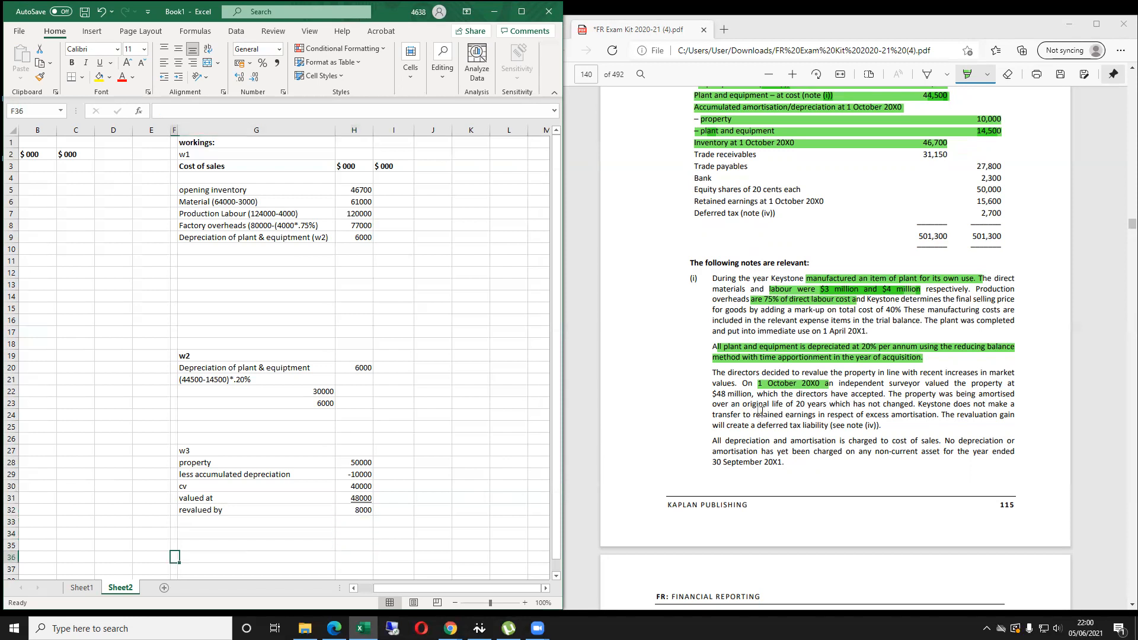
pyautogui.write('w')
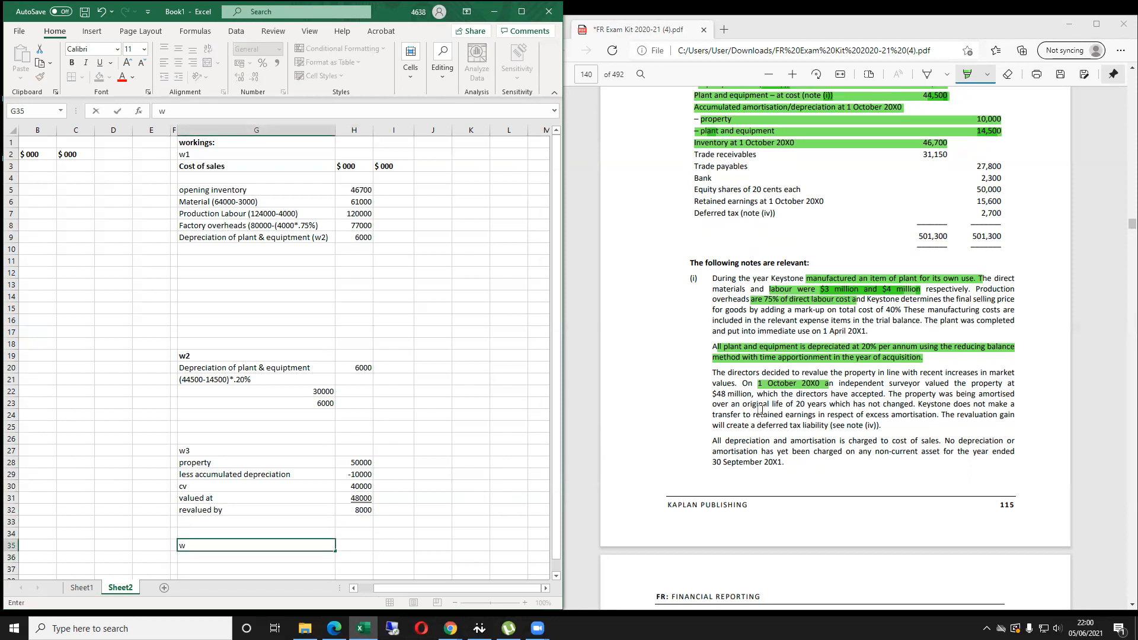
pyautogui.press('Return')
pyautogui.write('w4')
pyautogui.press('Return')
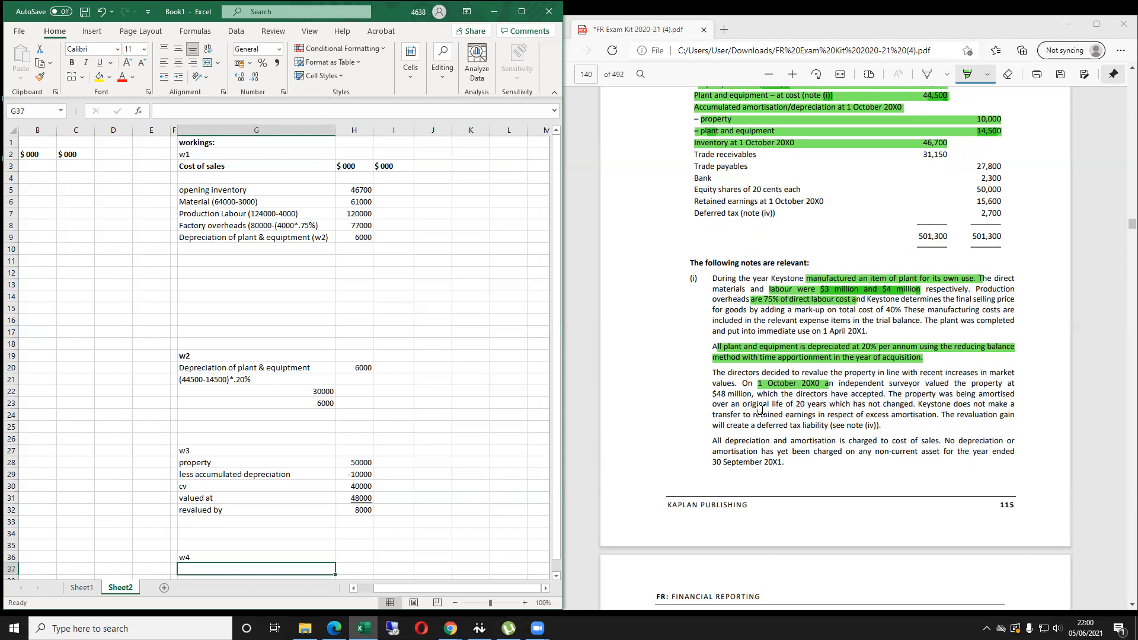
pyautogui.write('amortization on re')
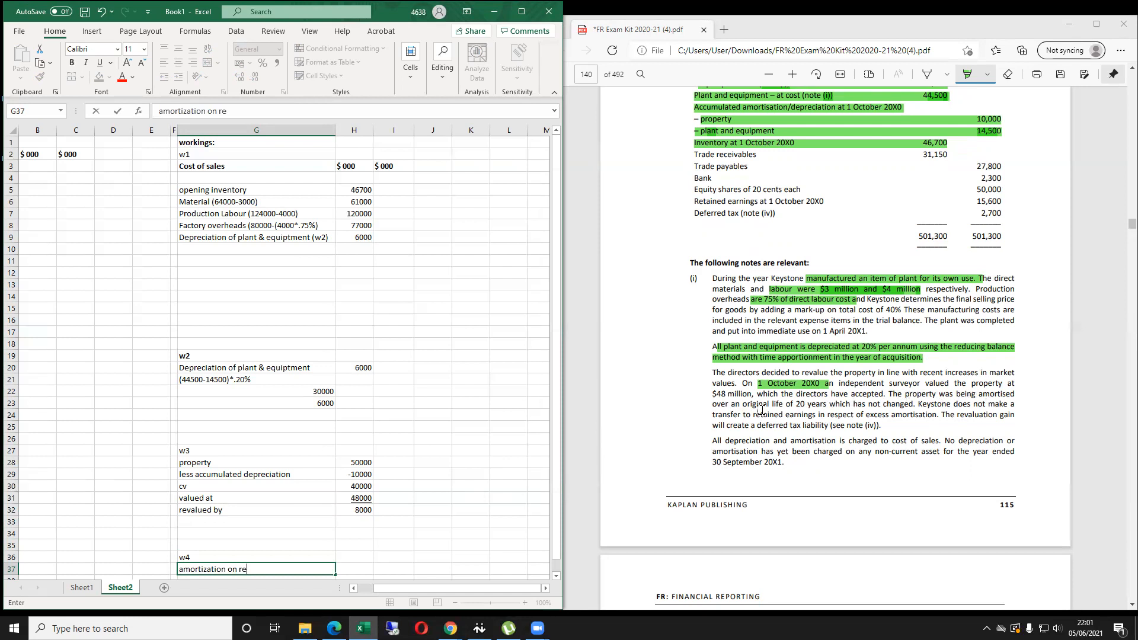
pyautogui.write('vuled property')
pyautogui.press('Tab')
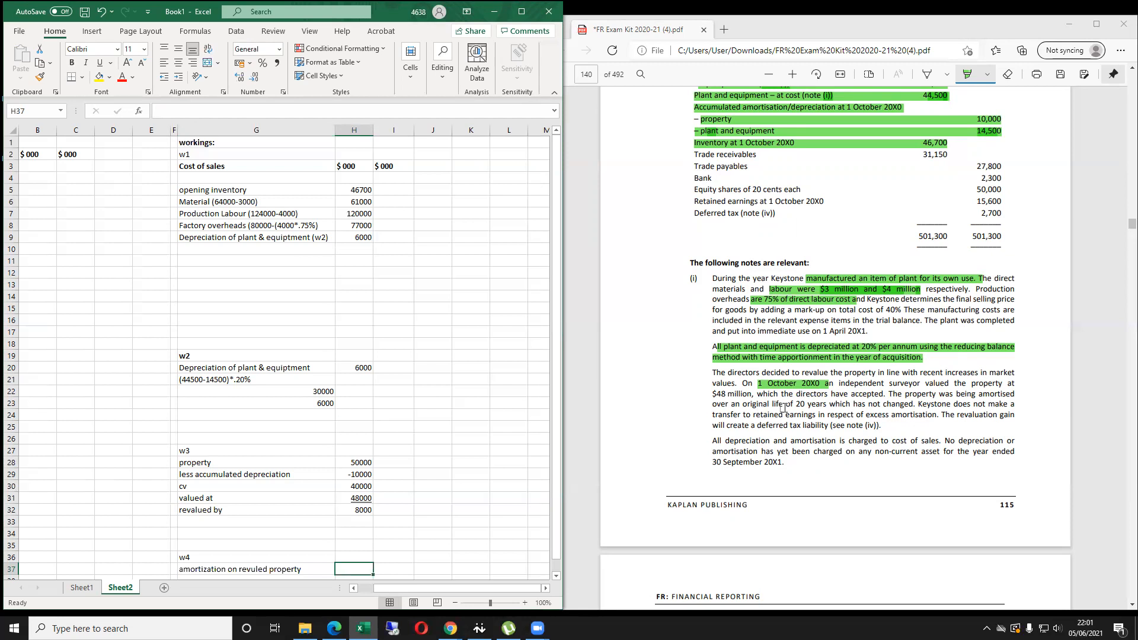
pyautogui.write('=4')
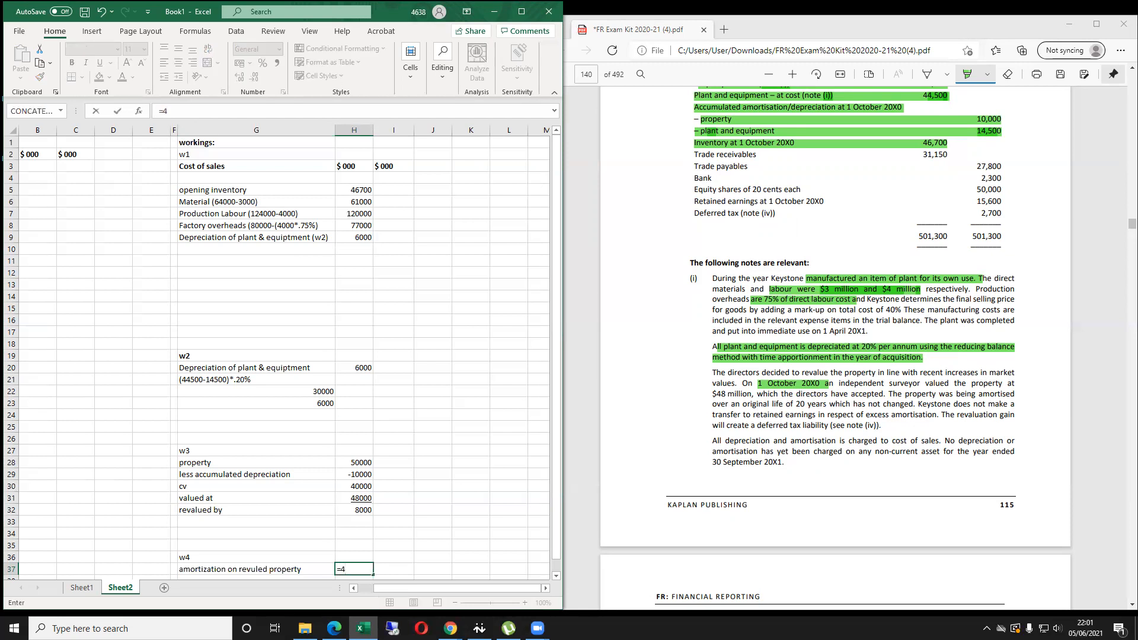
pyautogui.write('8000/')
pyautogui.press('Escape')
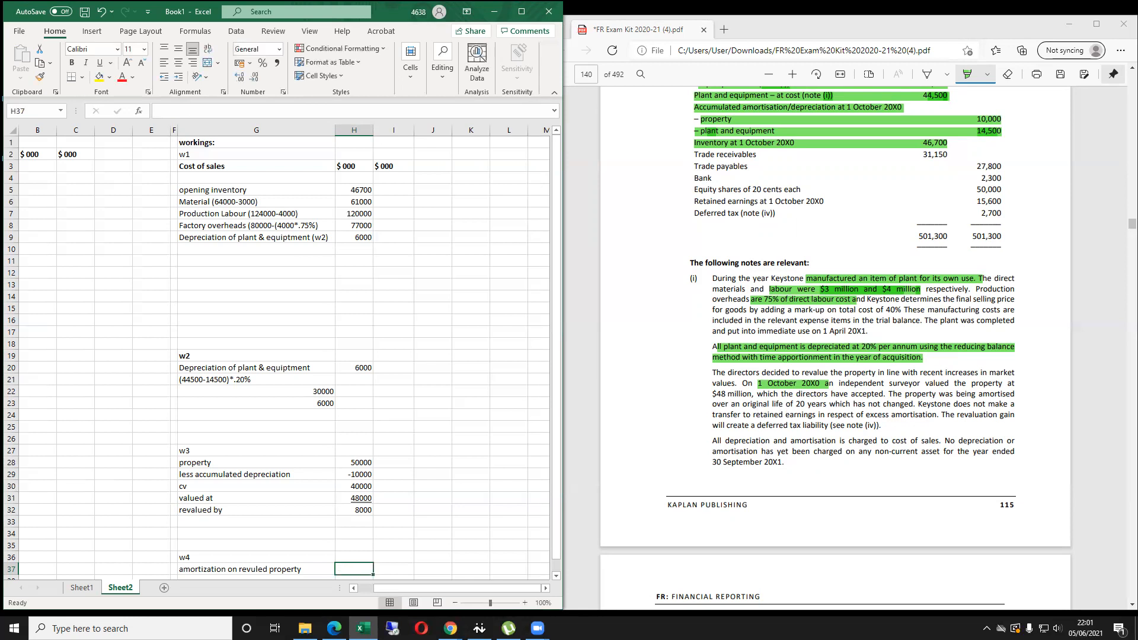
# Highlight "an original life of 20 years" in note (i), and return to the Excel workbook.
pyautogui.click(744, 403)
pyautogui.moveTo(743, 403); pyautogui.dragTo(828, 404)
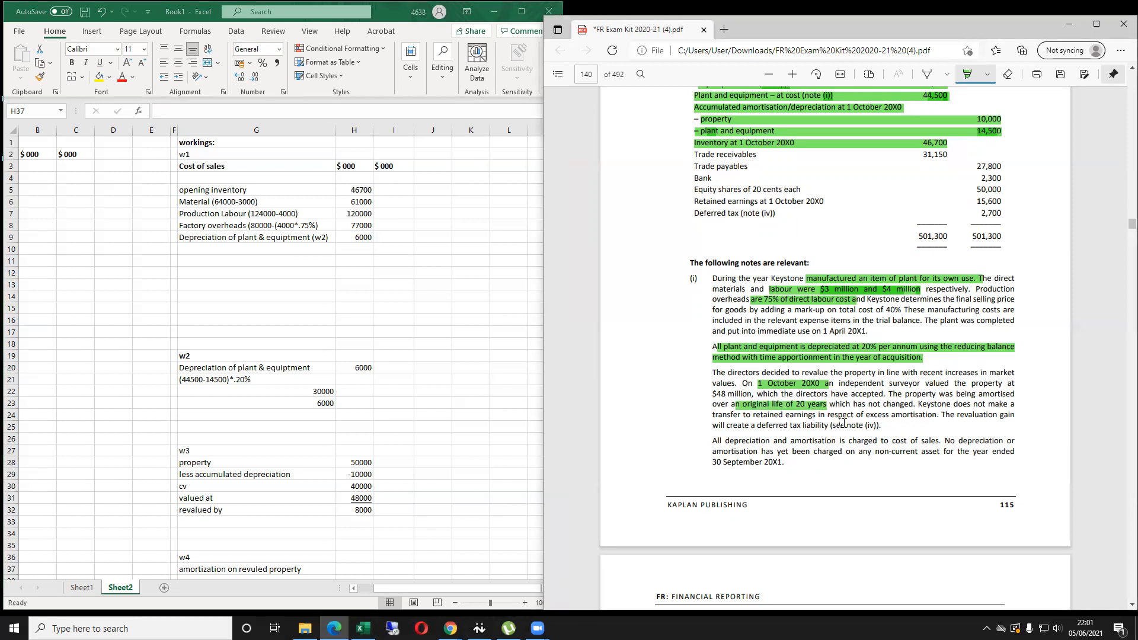
pyautogui.scroll(3, 841, 414)
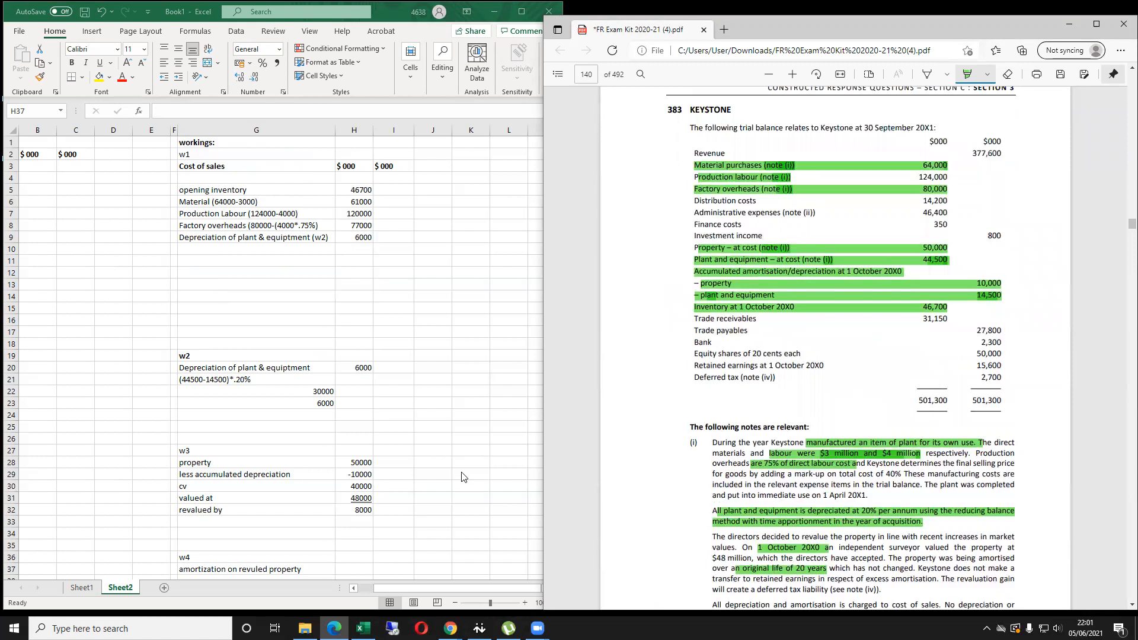
pyautogui.hotkey('alt', 'Tab')
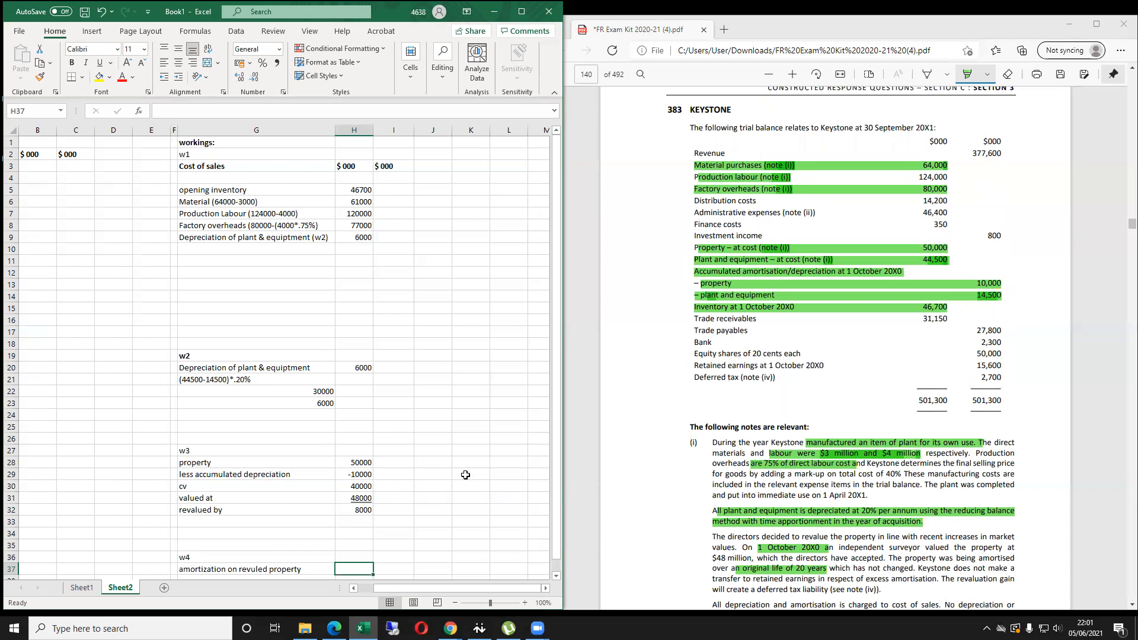
pyautogui.click(473, 474)
pyautogui.write('=')
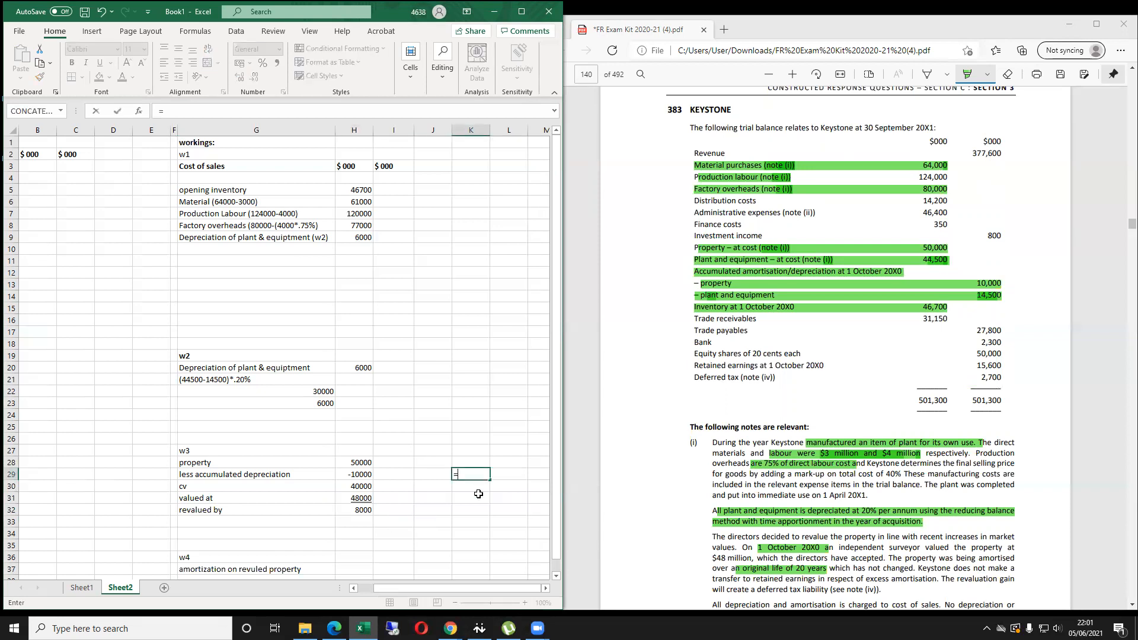
pyautogui.press('Escape')
# Calculate the annual property amortisation beside the w3 working with the formula =50000/20 in J28.
pyautogui.press('Left')
pyautogui.press('Up')
pyautogui.write('=')
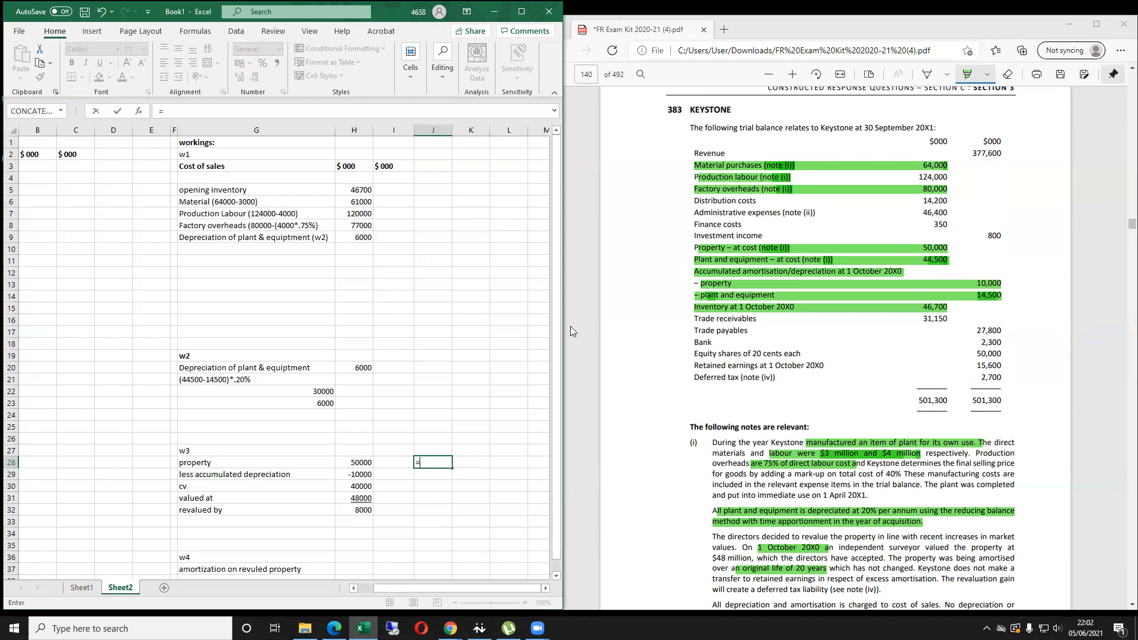
pyautogui.write('500')
pyautogui.press('Return')
pyautogui.press('Up')
# Try multiplying the annual amortisation in J28 by 5 years in K28.
pyautogui.press('Right')
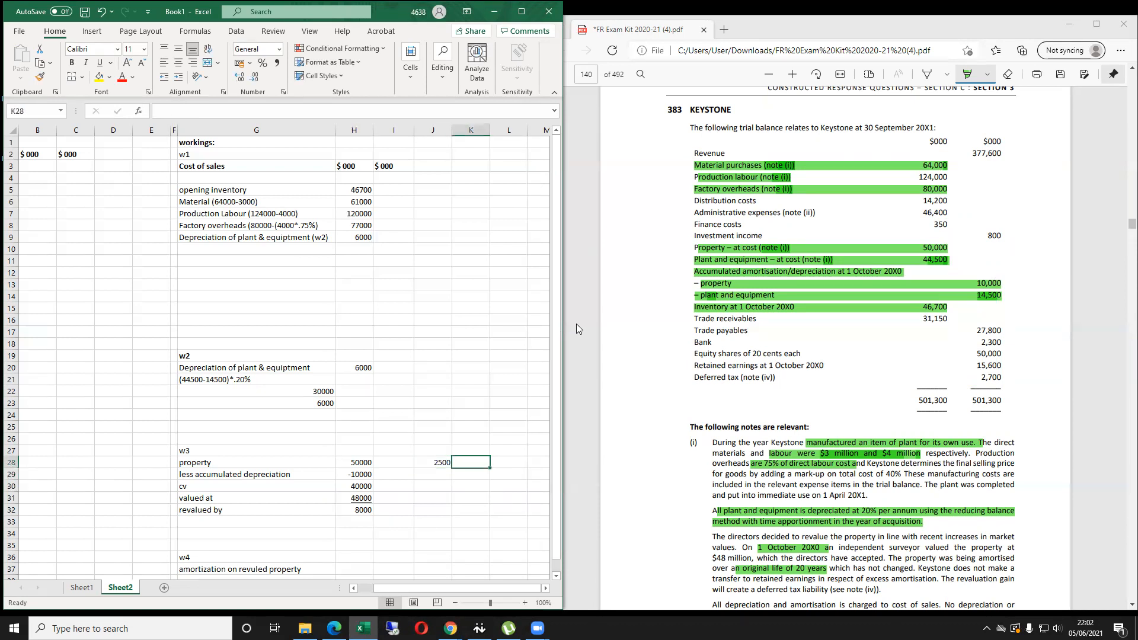
pyautogui.write('=')
pyautogui.press('Left')
pyautogui.write('*')
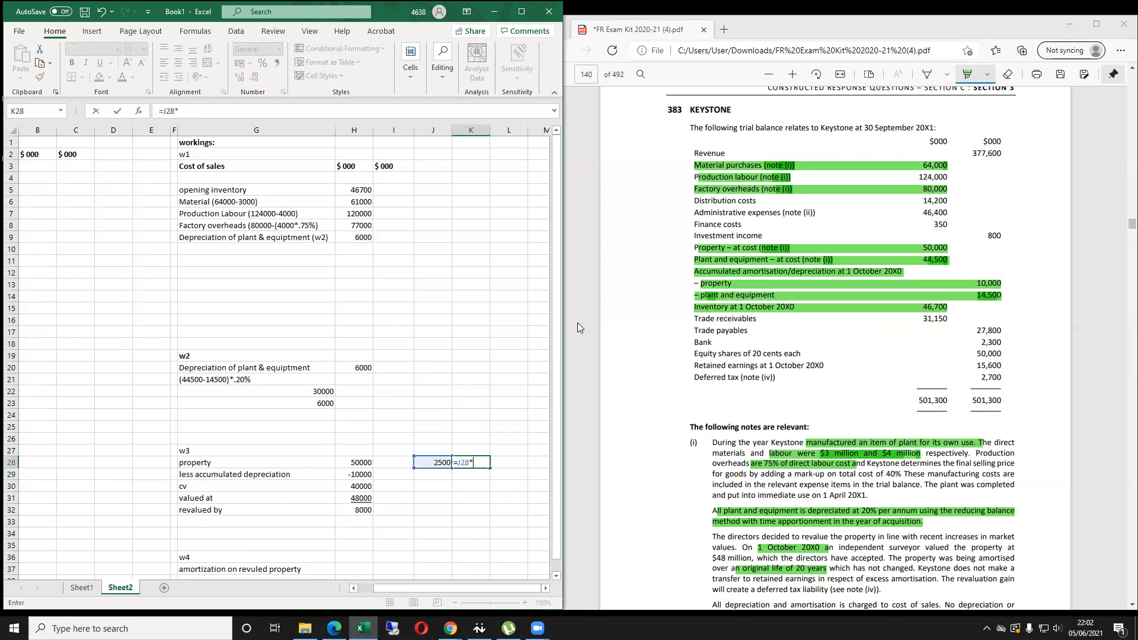
pyautogui.write('5')
pyautogui.press('Return')
# Set the formula in K28 to multiply the annual amortisation in J28 by 4 years.
pyautogui.press('Up')
pyautogui.write('=')
pyautogui.press('Left')
pyautogui.write('*4')
pyautogui.press('Return')
pyautogui.press('Up')
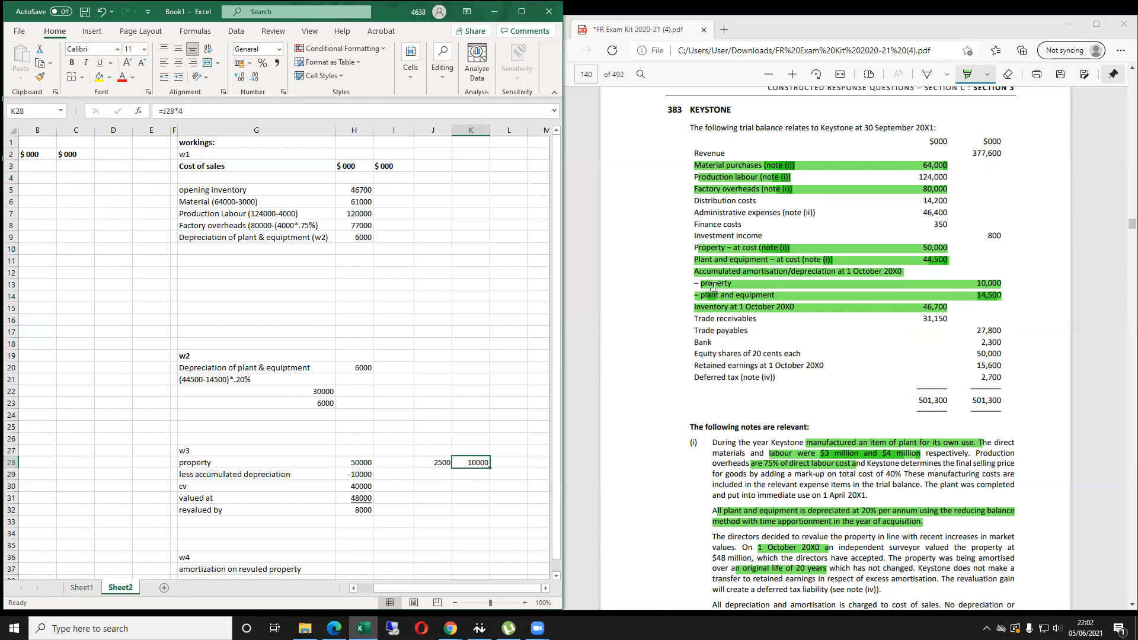
# Compare the property's accumulated depreciation in the trial balance with the formulas in J28 and K28.
pyautogui.doubleClick(995, 282)
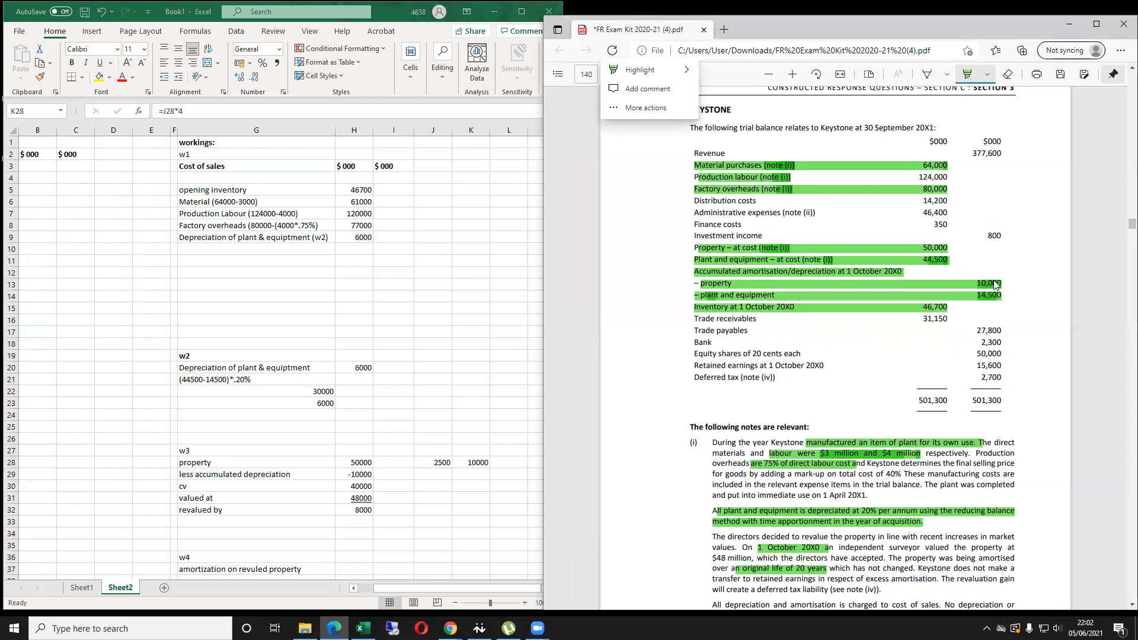
pyautogui.click(453, 482)
pyautogui.press('Left')
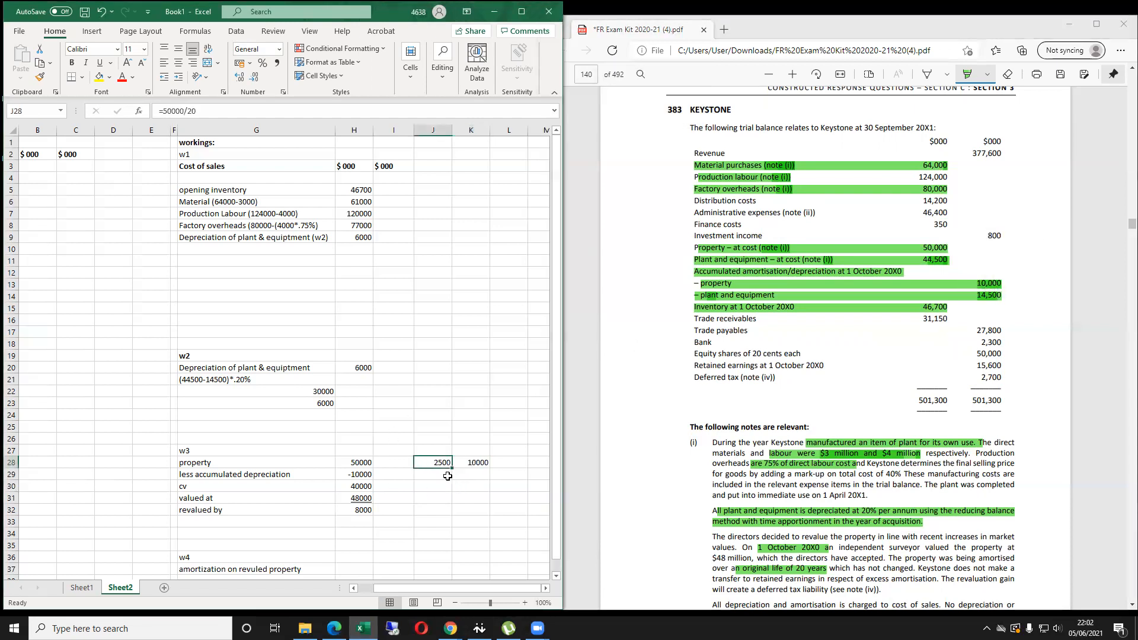
pyautogui.press('Right')
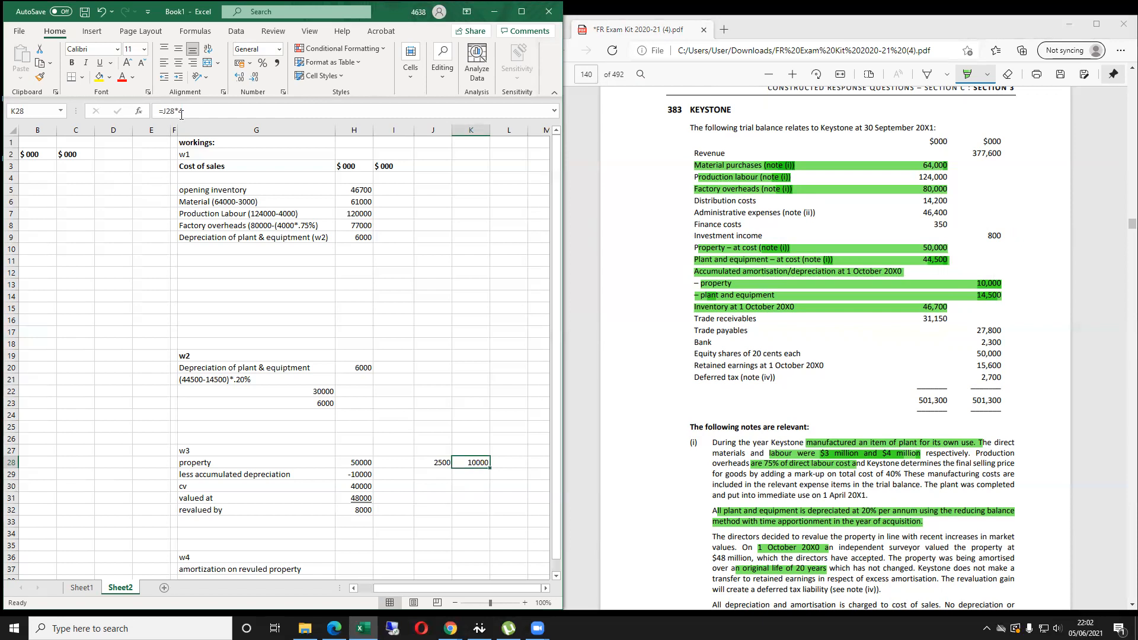
pyautogui.click(457, 474)
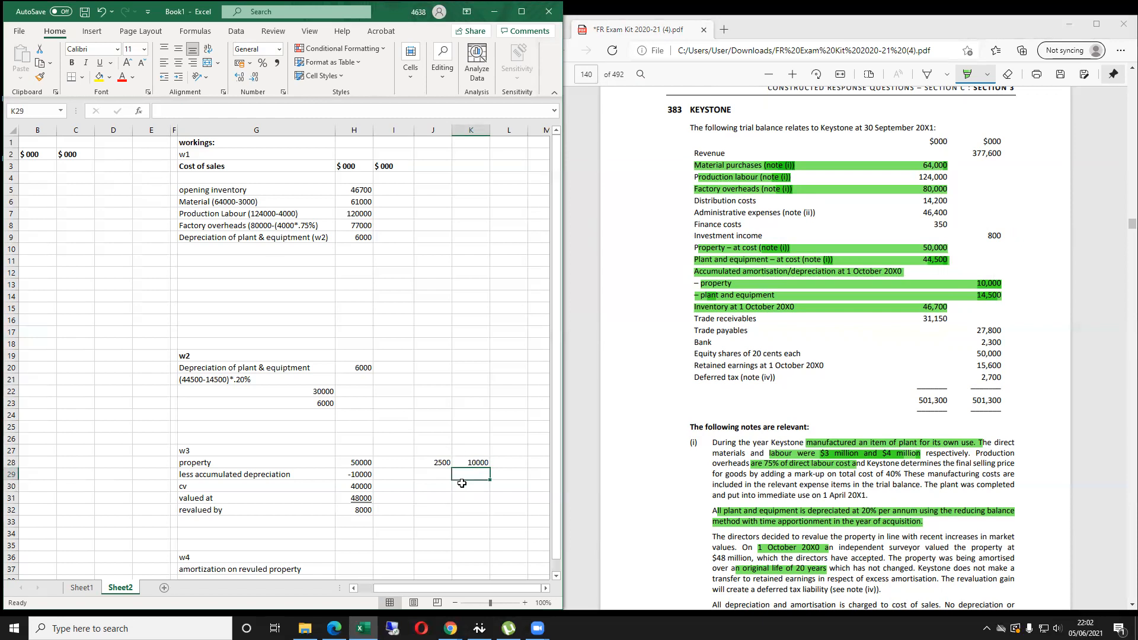
# Calculate the amortisation on the revalued property in H37 of the w4 working with the formula =48000/16.
pyautogui.scroll(-3, 460, 481)
pyautogui.click(332, 461)
pyautogui.click(364, 465)
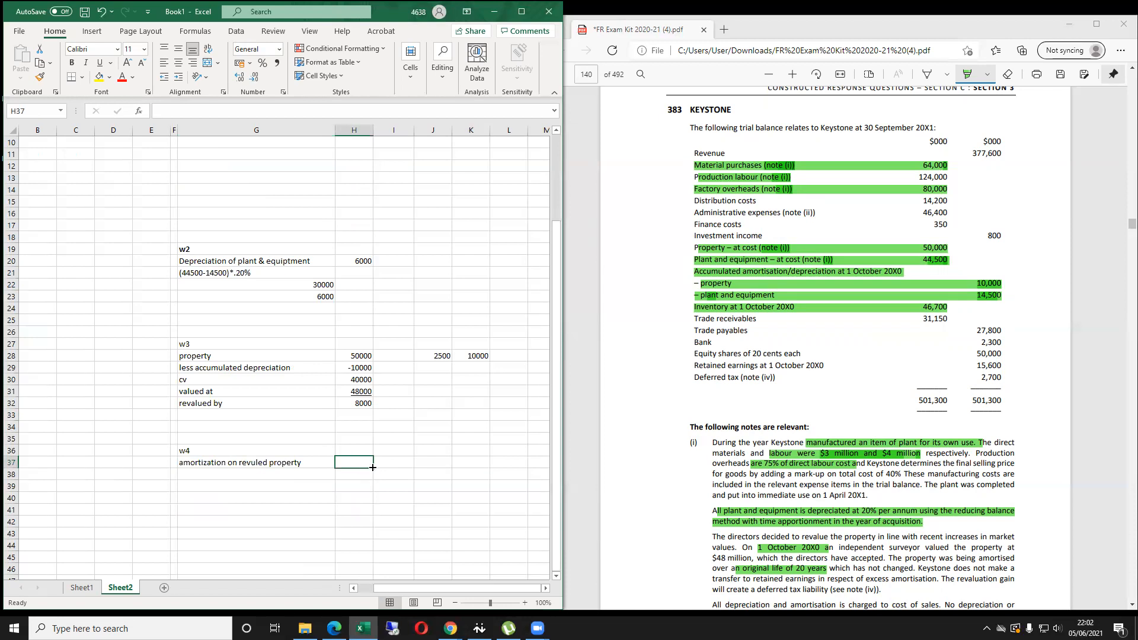
pyautogui.write('=48000')
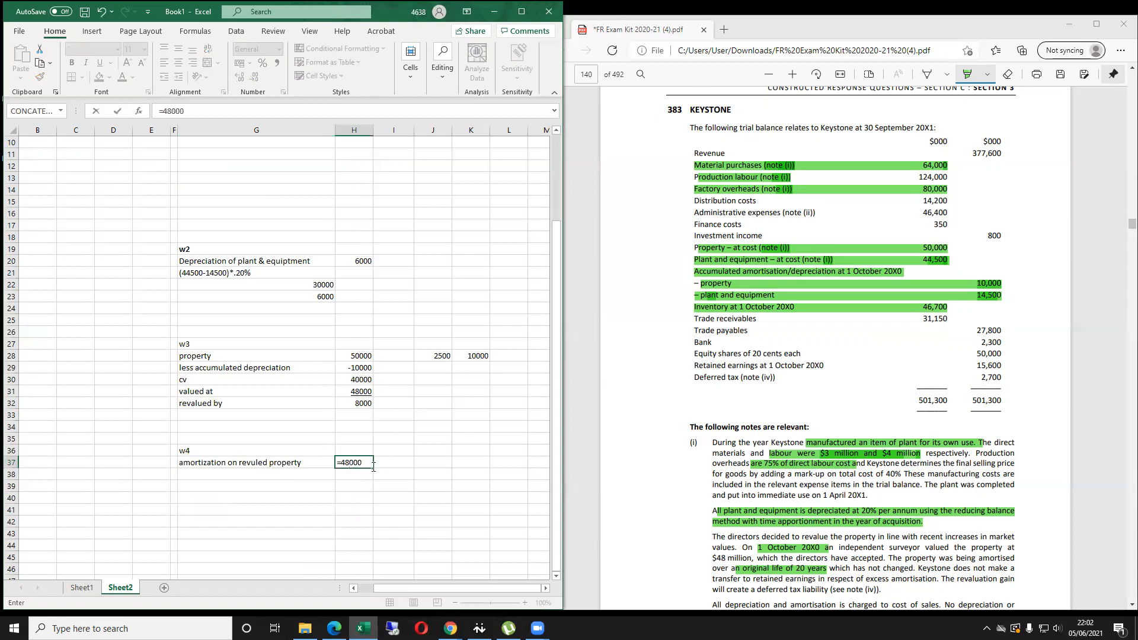
pyautogui.write('/16')
pyautogui.press('Return')
pyautogui.press('Up')
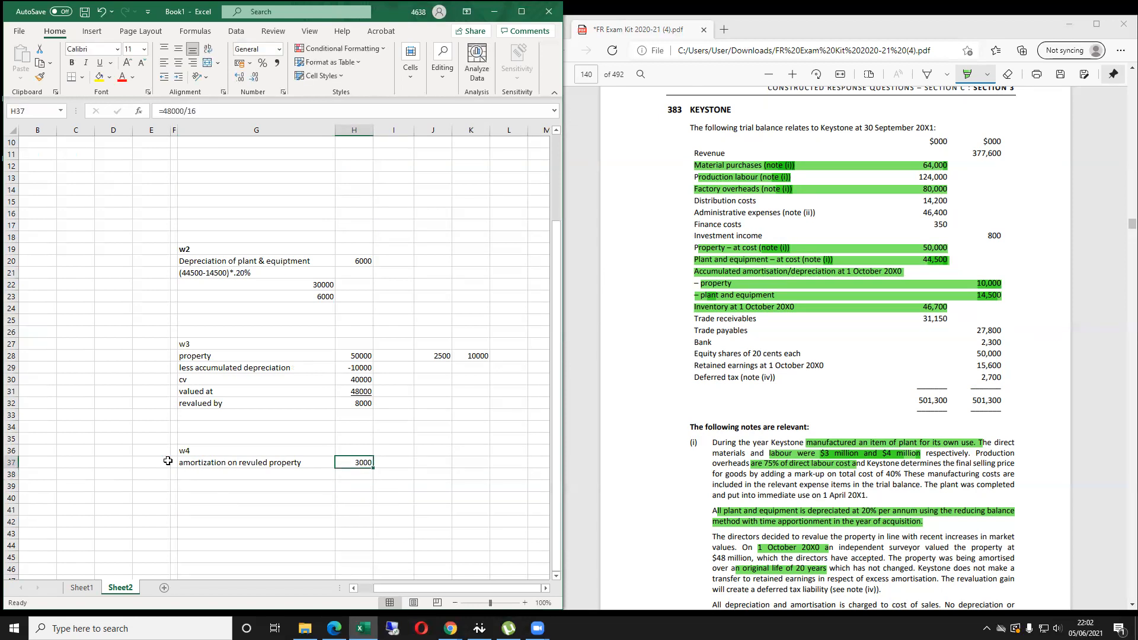
pyautogui.scroll(3, 284, 474)
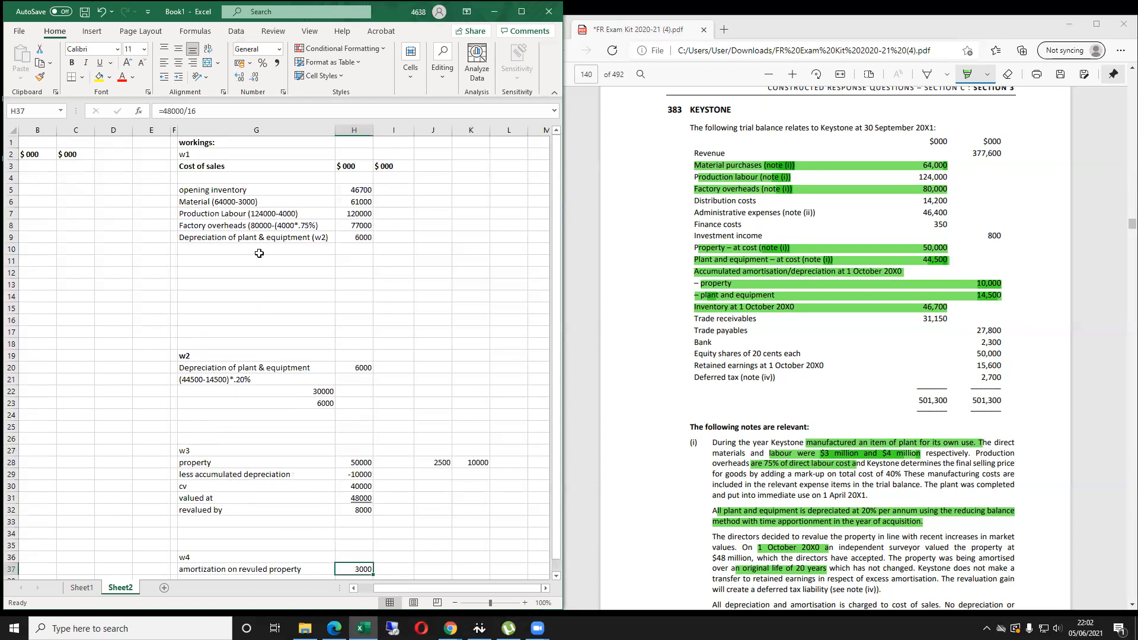
# Add the amortisation on the revalued property to the cost of sales working in row 10, linking the label and amount to w4.
pyautogui.click(258, 250)
pyautogui.write('=')
pyautogui.click(291, 577)
pyautogui.click(292, 570)
pyautogui.press('Return')
pyautogui.press('Up')
pyautogui.moveTo(336, 254); pyautogui.dragTo(364, 253)
pyautogui.press('Down')
pyautogui.press('Left')
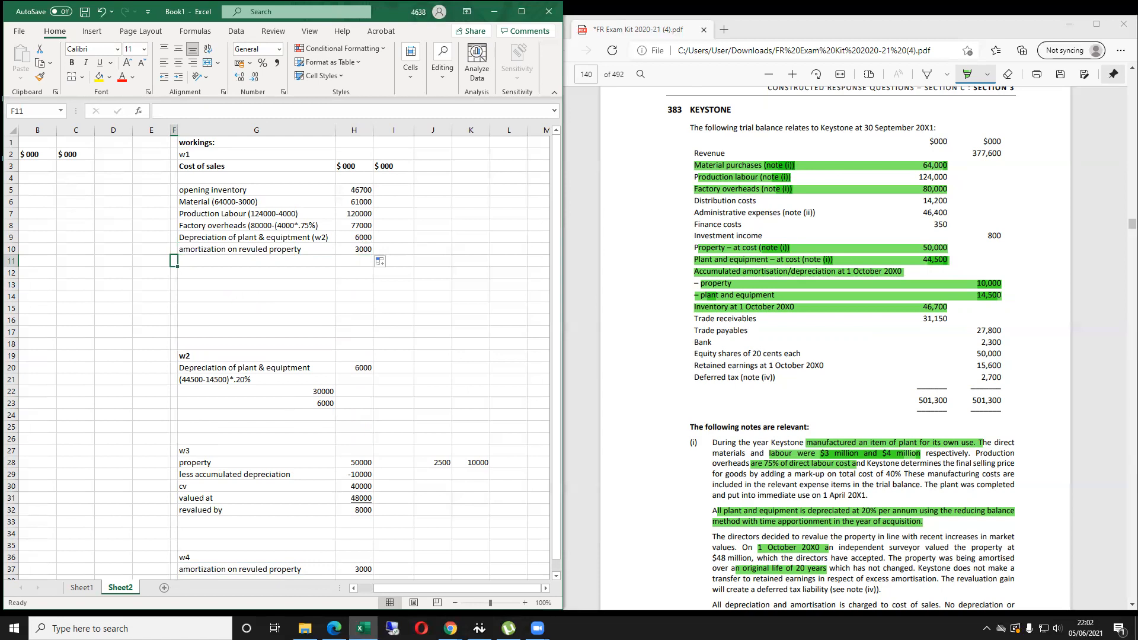
# Highlight the property revaluation passage in note (i) and its sentence on the revaluation gain creating a deferred tax liability.
pyautogui.click(838, 531)
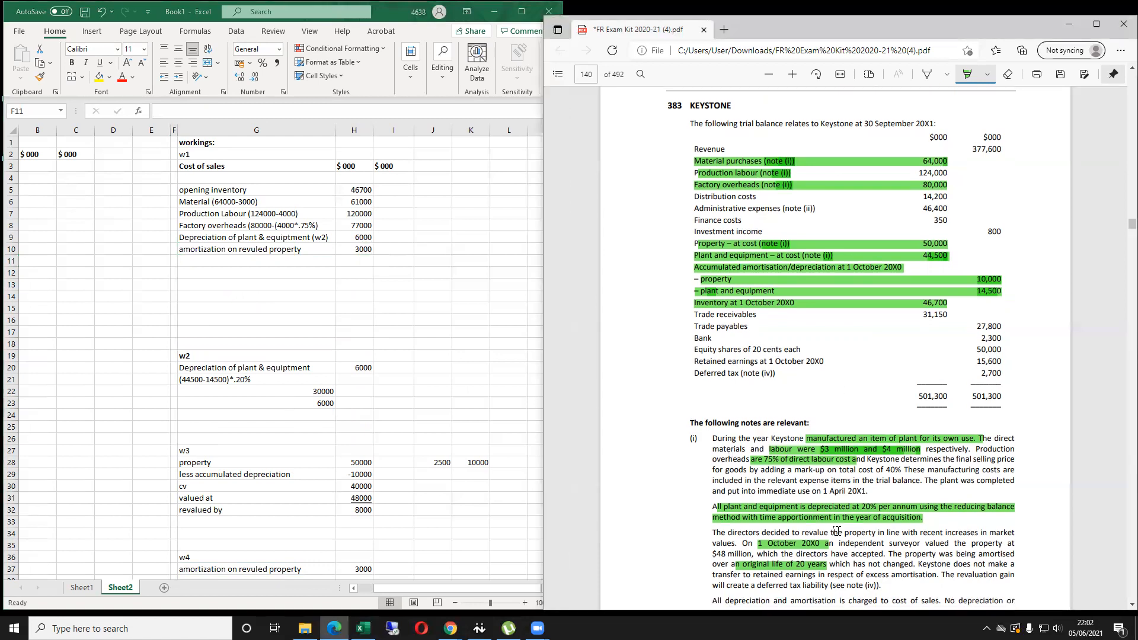
pyautogui.scroll(-3, 835, 474)
pyautogui.moveTo(829, 404); pyautogui.dragTo(915, 404)
pyautogui.moveTo(774, 397); pyautogui.dragTo(710, 367)
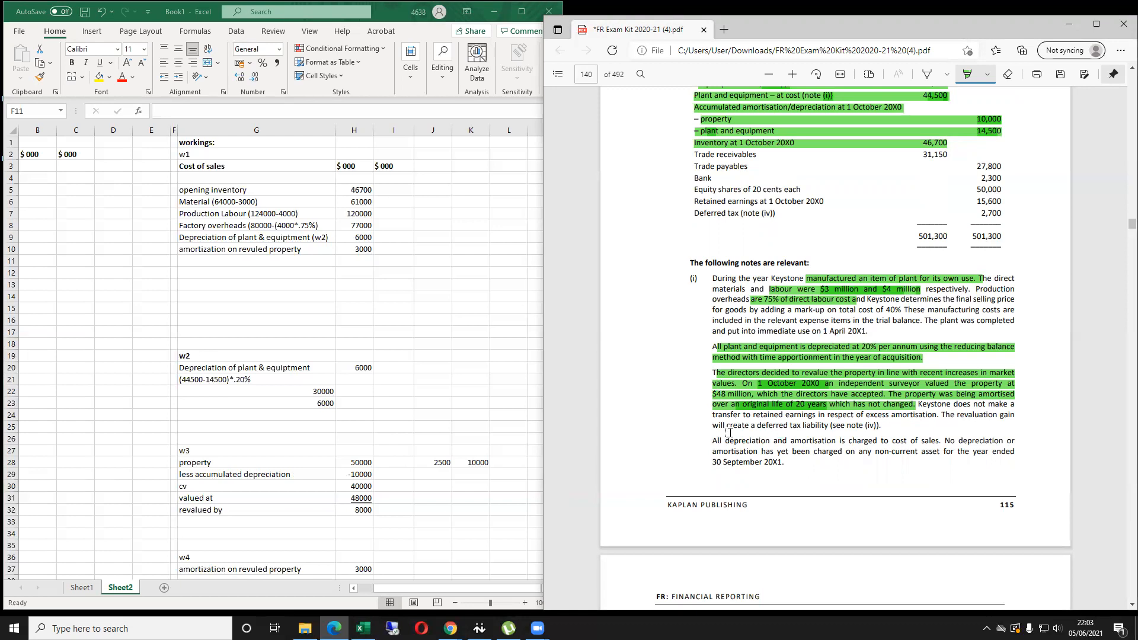
pyautogui.moveTo(942, 414); pyautogui.dragTo(881, 425)
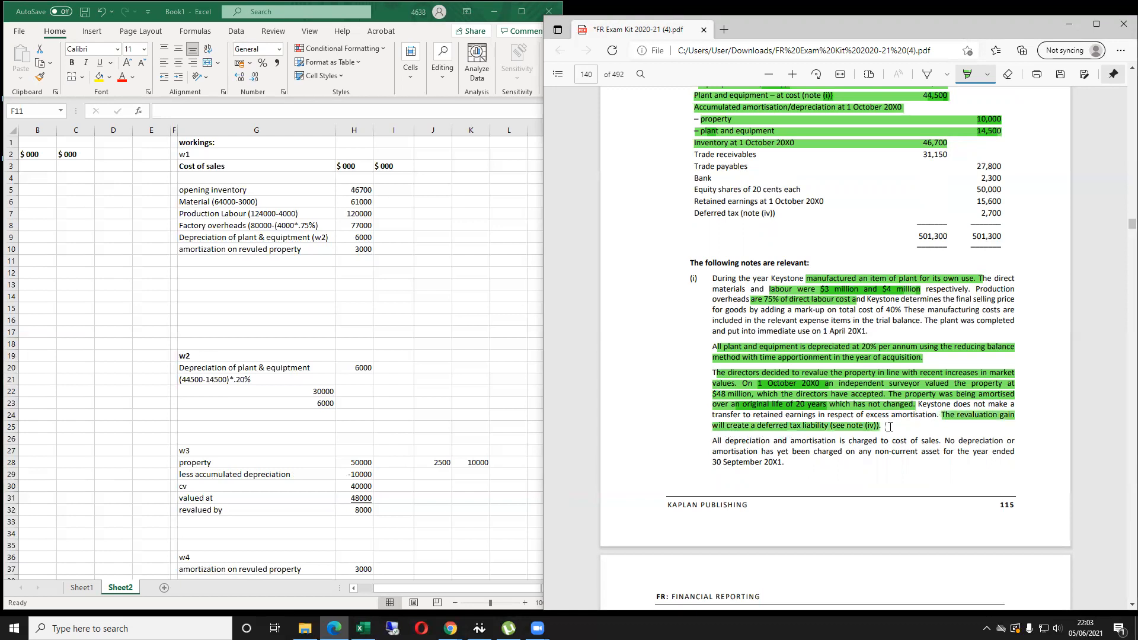
# Highlight the sentence in note (iv) giving Keystone's income tax rate of 30%.
pyautogui.click(355, 509)
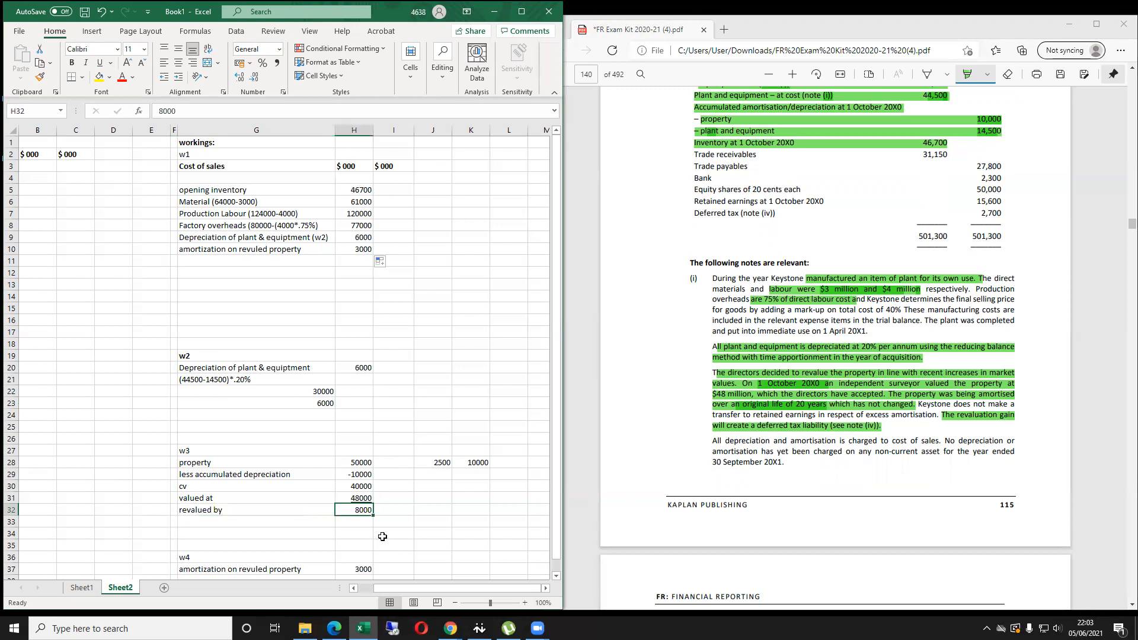
pyautogui.scroll(1, 784, 428)
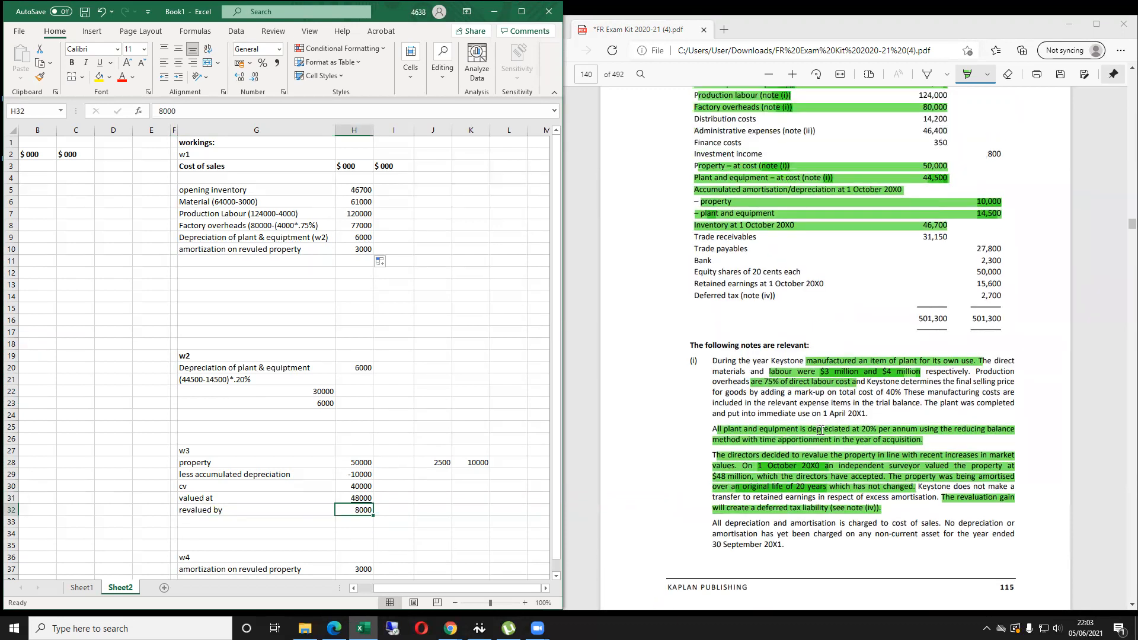
pyautogui.scroll(1, 759, 370)
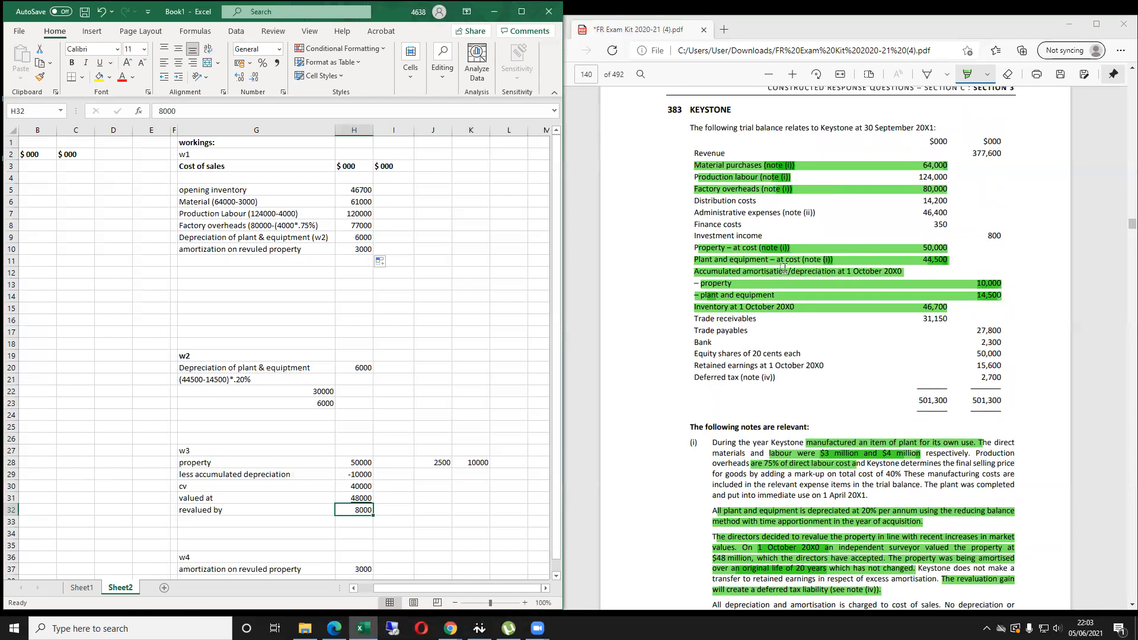
pyautogui.scroll(-5, 784, 375)
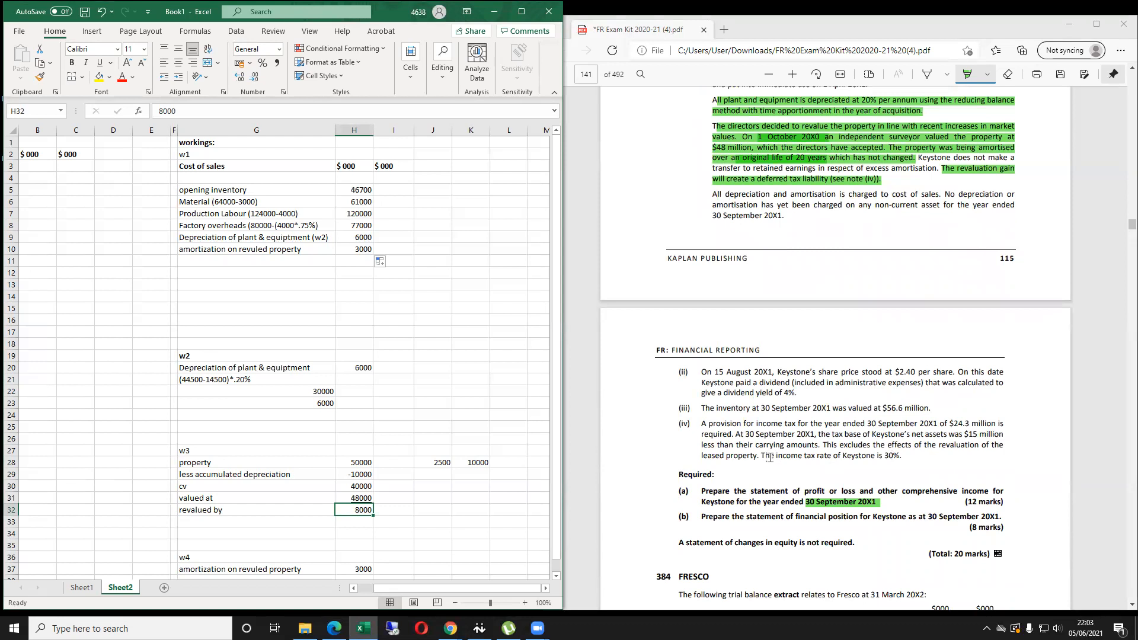
pyautogui.moveTo(760, 456); pyautogui.dragTo(929, 458)
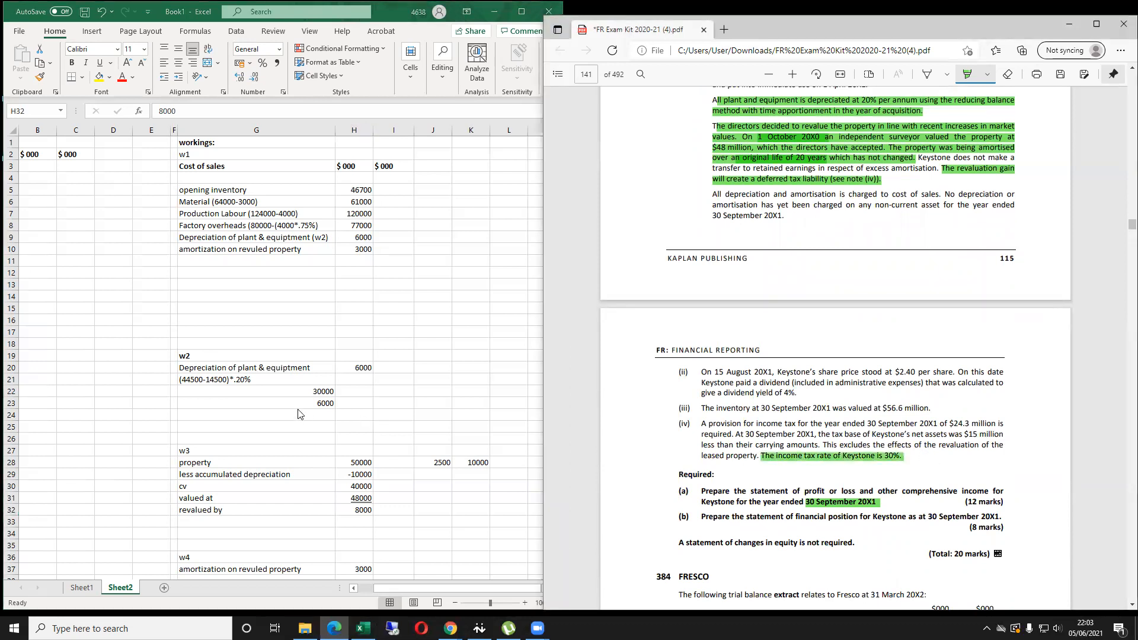
# Add a "defferred tax on revaluation gain" line in row 33 of w3, calculated in H33 as =H32*0.3.
pyautogui.hotkey('alt', 'Tab')
pyautogui.scroll(-5, 313, 350)
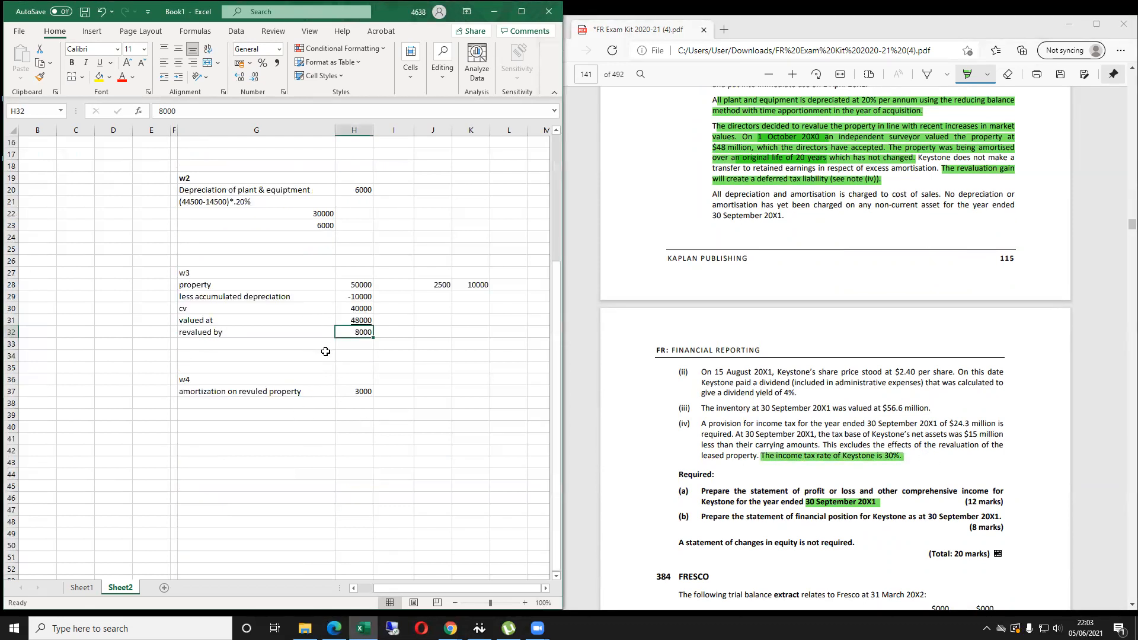
pyautogui.click(326, 349)
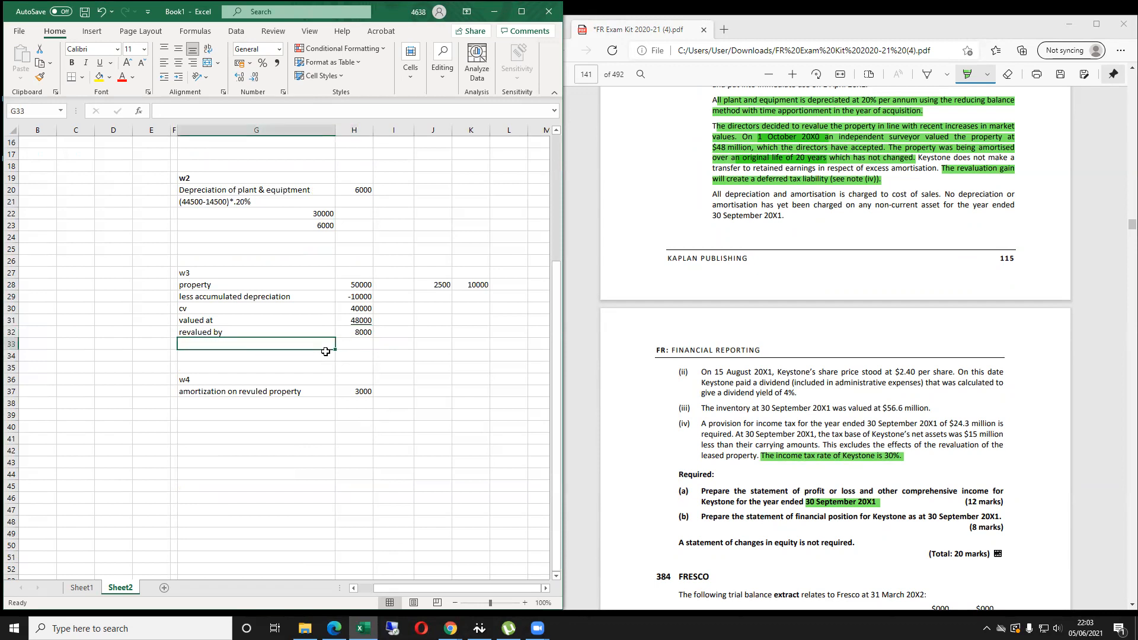
pyautogui.write('defferred ')
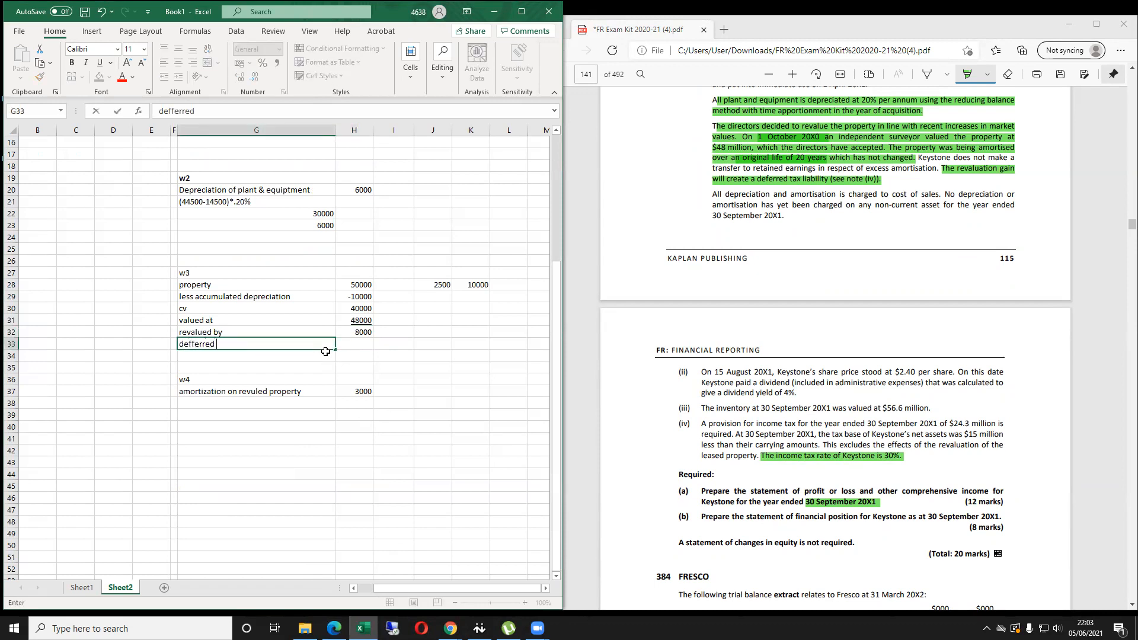
pyautogui.write('tax on revaluation gain')
pyautogui.press('Tab')
pyautogui.write('=')
pyautogui.press('Up')
pyautogui.write('*')
pyautogui.press('Return')
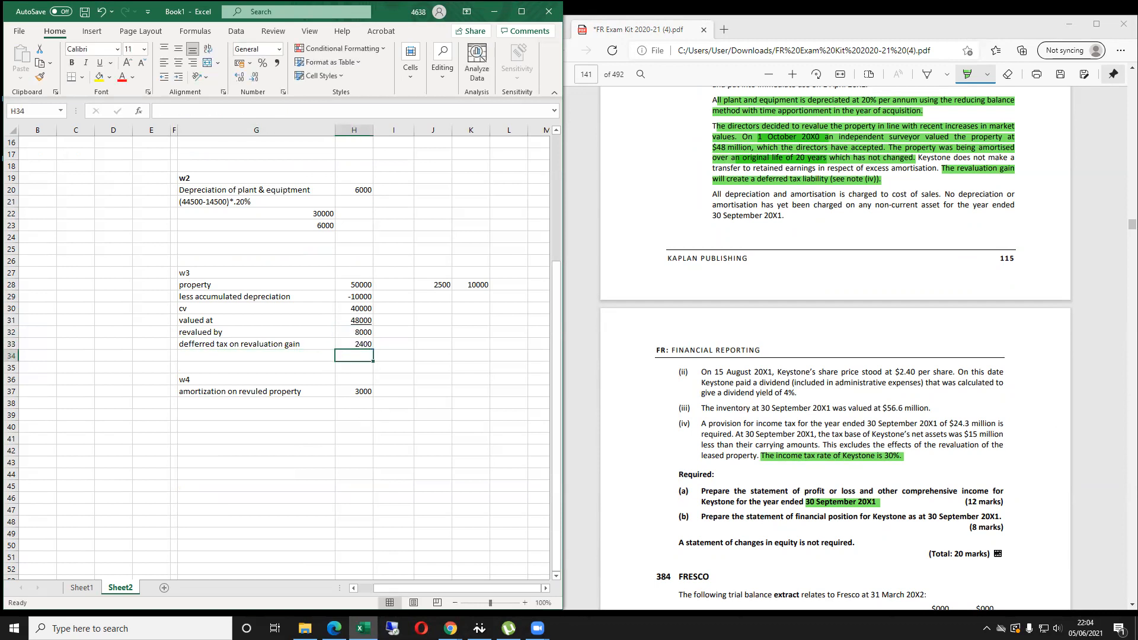
# Make the deferred tax formula in H33 negative.
pyautogui.press('Up')
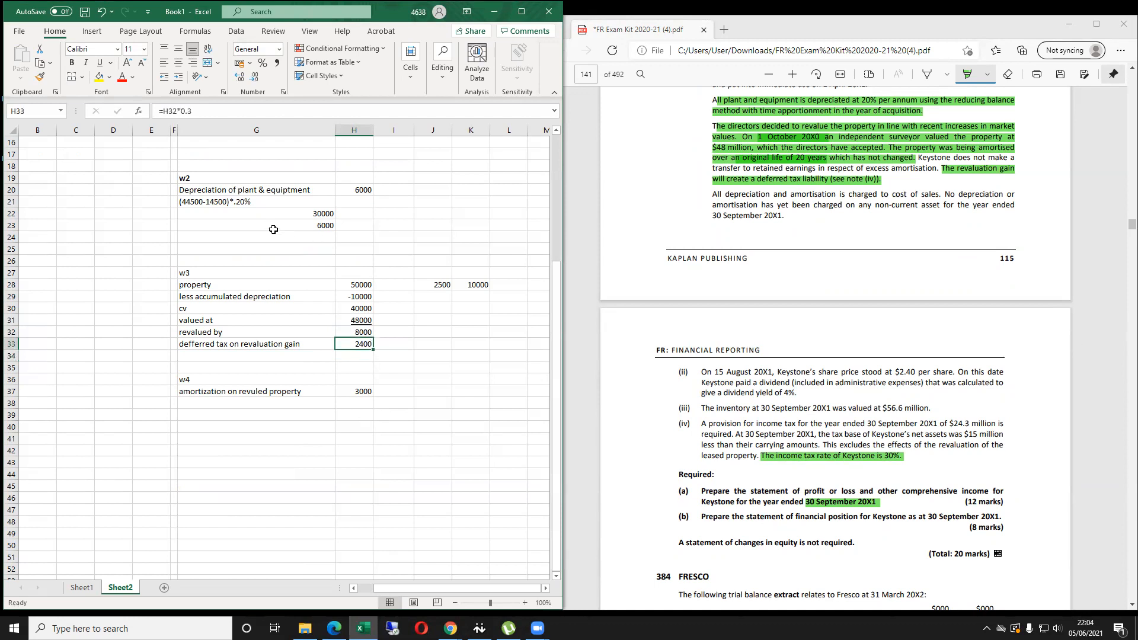
pyautogui.click(164, 116)
pyautogui.write('-')
pyautogui.press('Return')
# Review the property revaluation figures in w3 and the cost of sales lines in w1.
pyautogui.press('Up')
pyautogui.press('Up')
pyautogui.press('Up')
pyautogui.press('Up')
pyautogui.press('Up')
pyautogui.press('Up')
pyautogui.press('Up')
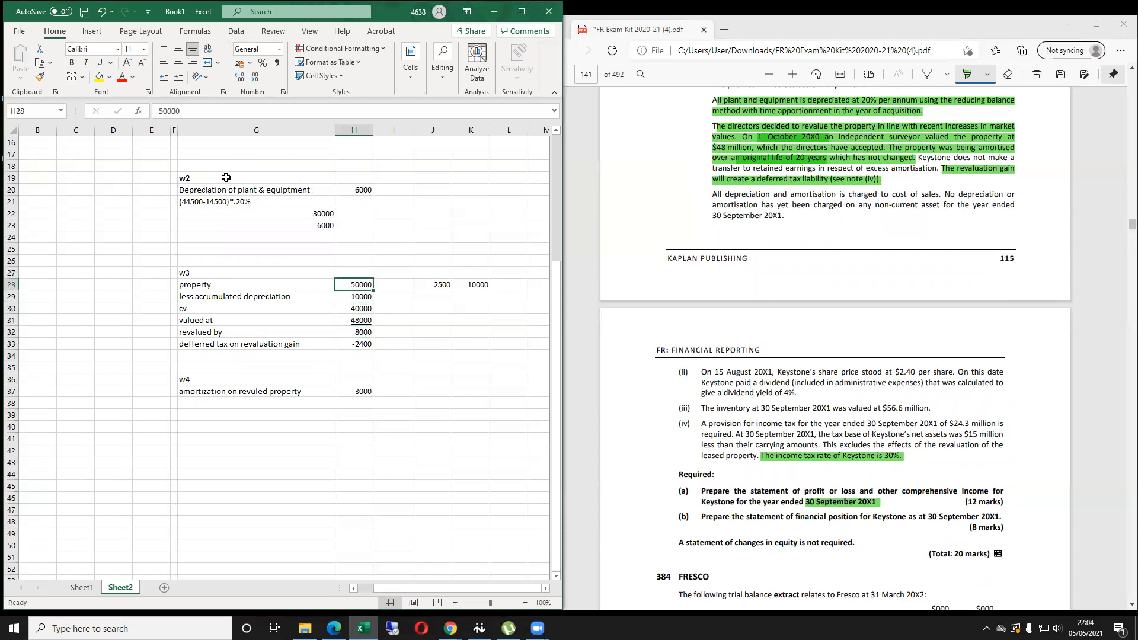
pyautogui.press('Up')
pyautogui.press('Down')
pyautogui.press('Down')
pyautogui.scroll(5, 338, 246)
pyautogui.click(358, 214)
pyautogui.press('Up')
pyautogui.press('Up')
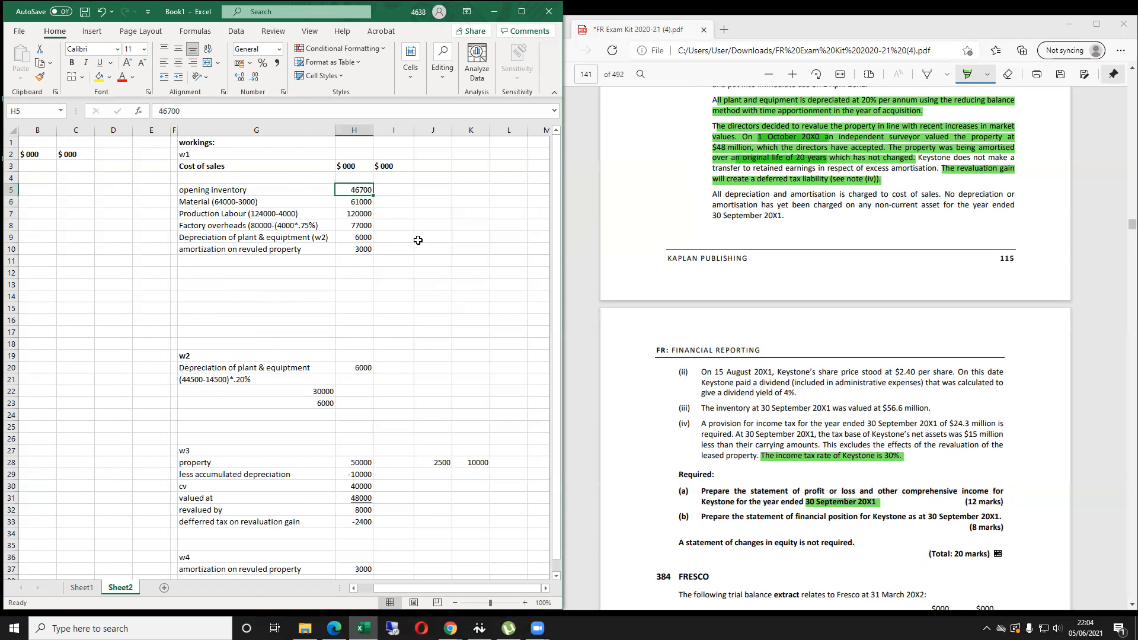
pyautogui.press('Down')
pyautogui.press('Down')
pyautogui.press('Down')
pyautogui.press('Down')
pyautogui.press('Down')
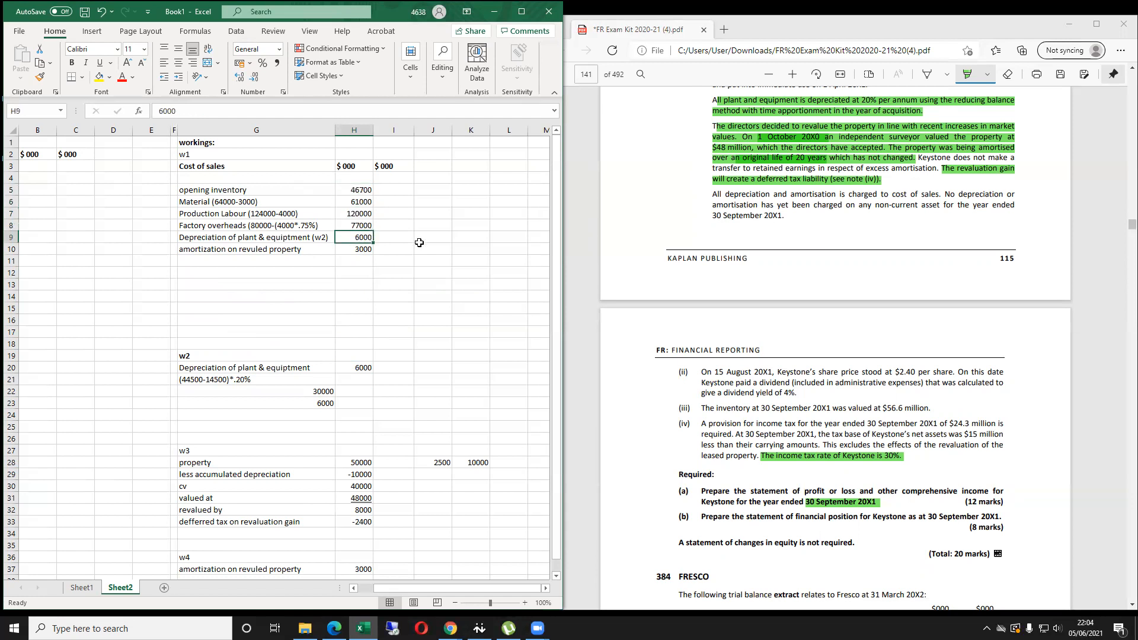
pyautogui.press('Left')
pyautogui.press('Left')
pyautogui.press('Left')
pyautogui.press('Left')
pyautogui.press('Left')
pyautogui.press('Left')
pyautogui.press('Left')
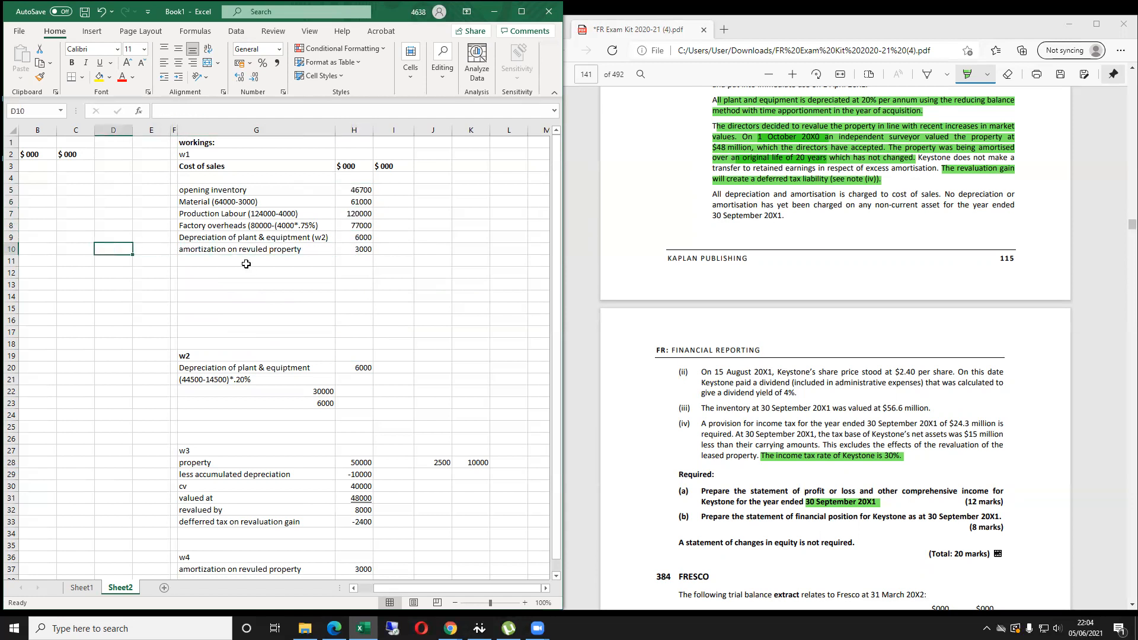
pyautogui.click(186, 177)
pyautogui.press('Right')
pyautogui.press('Right')
pyautogui.press('Right')
pyautogui.press('Right')
pyautogui.press('Right')
pyautogui.press('Right')
pyautogui.press('Right')
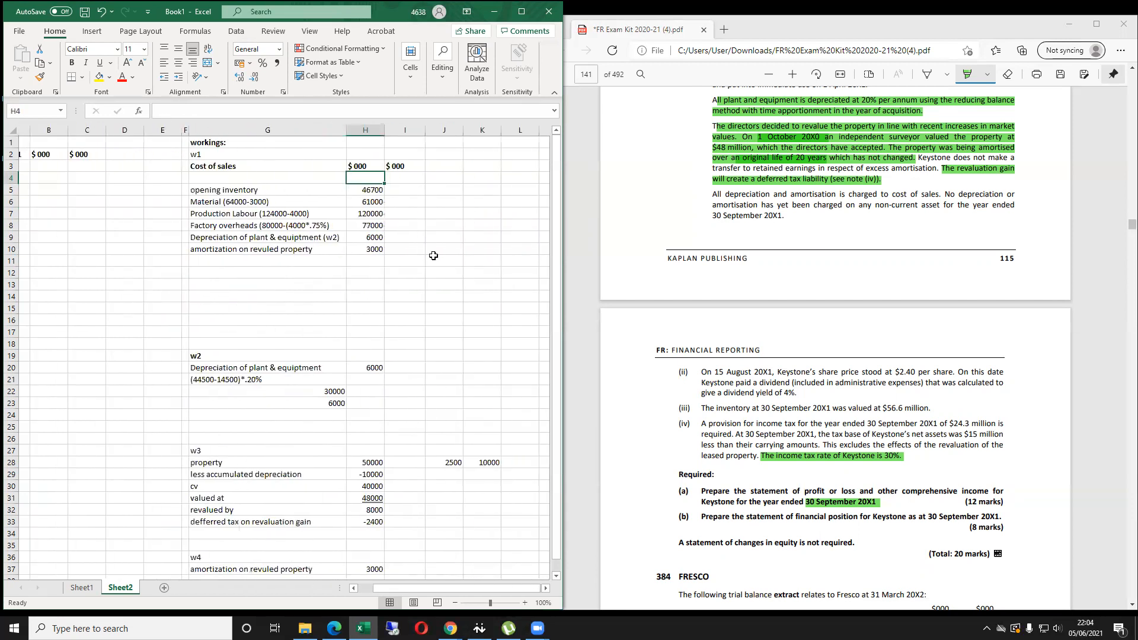
pyautogui.press('Down')
pyautogui.press('Down')
pyautogui.press('Down')
pyautogui.press('Down')
pyautogui.press('Left')
pyautogui.press('Left')
pyautogui.press('Left')
pyautogui.press('Left')
pyautogui.press('Left')
pyautogui.press('Left')
pyautogui.press('Left')
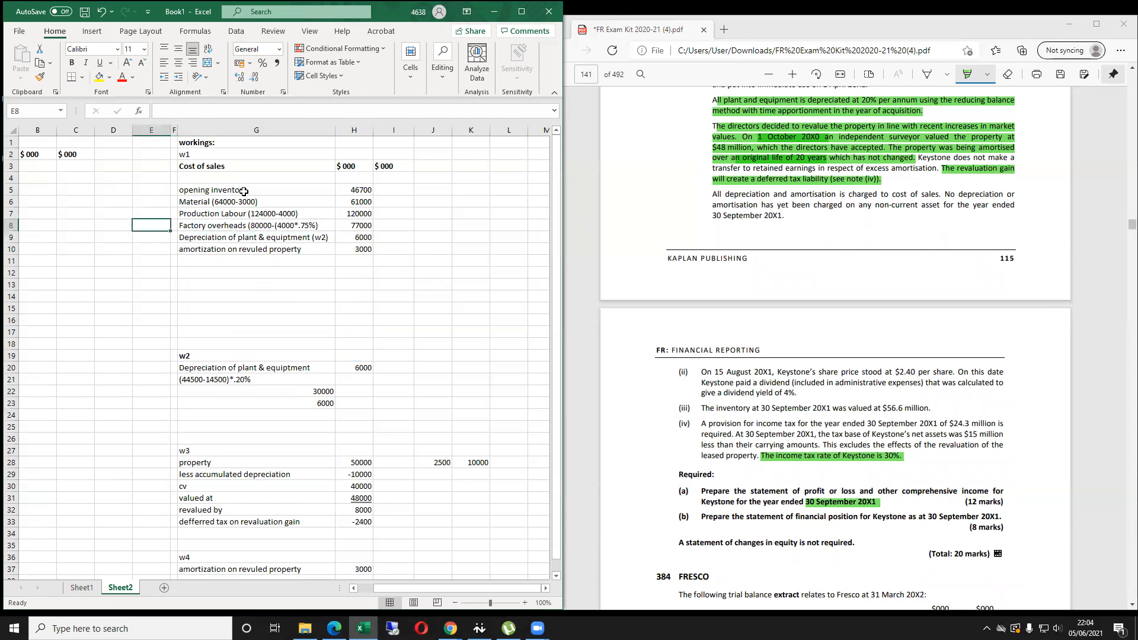
# Examine the production labour and factory overheads lines in the cost of sales working.
pyautogui.click(237, 187)
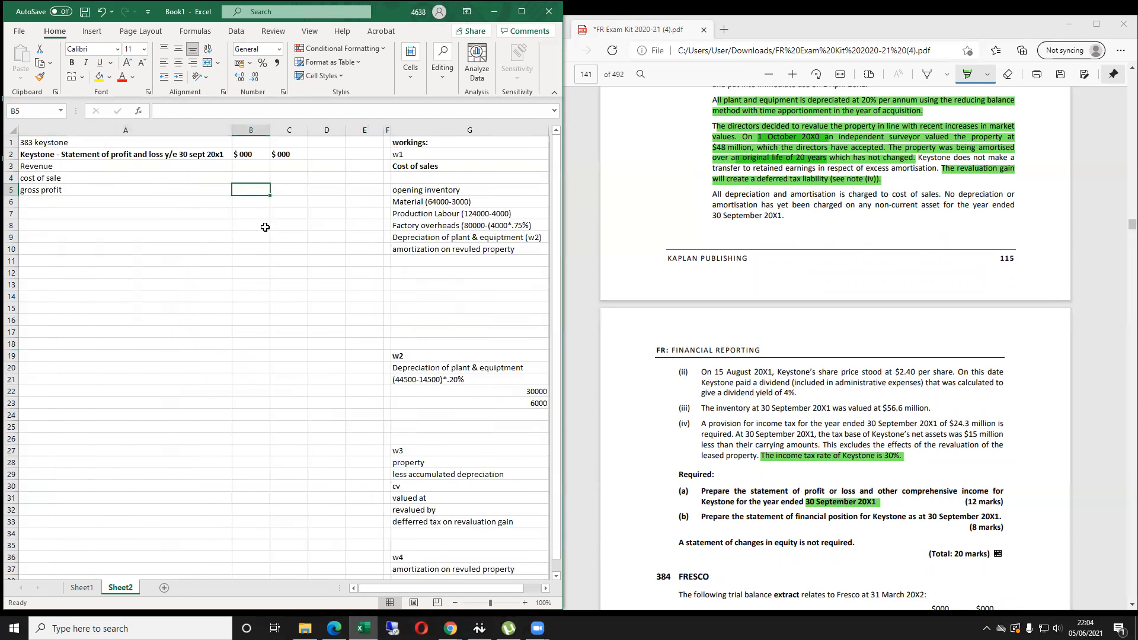
pyautogui.press('Right')
pyautogui.press('Right')
pyautogui.press('Right')
pyautogui.press('Right')
pyautogui.press('Right')
pyautogui.press('Right')
pyautogui.press('Down')
pyautogui.press('Down')
pyautogui.hotkey('shift', 'Down')
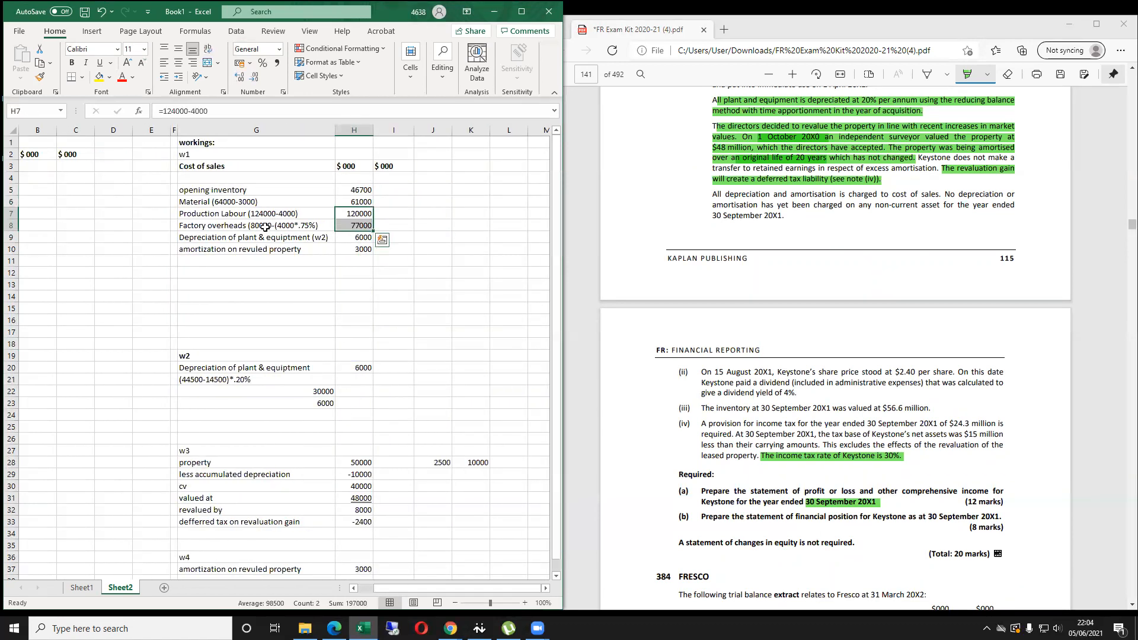
pyautogui.hotkey('shift', 'Left')
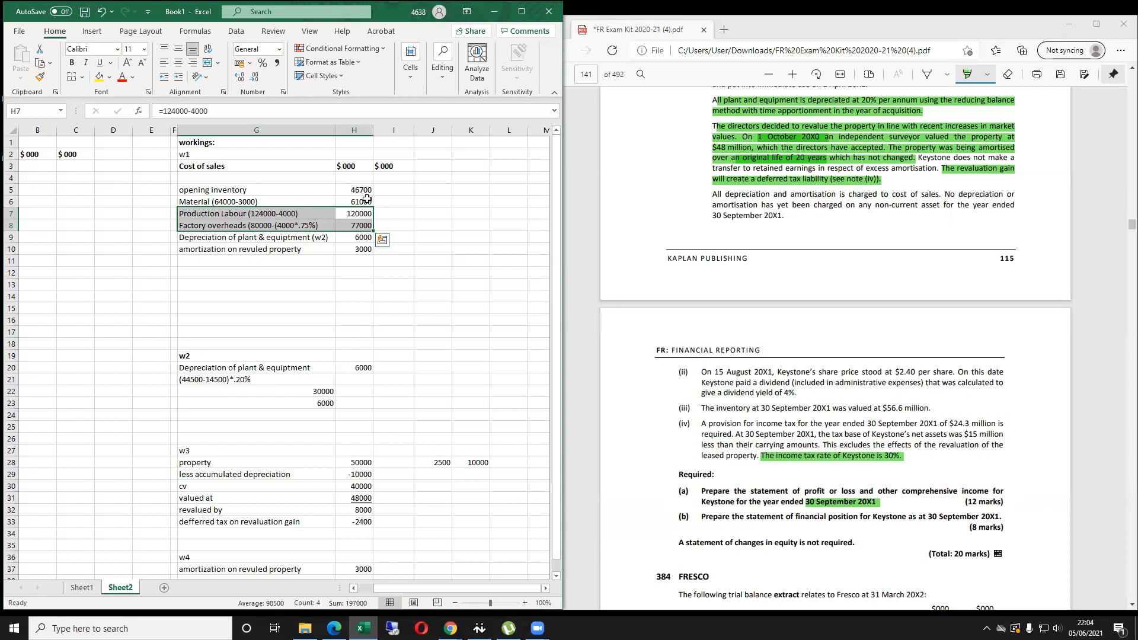
# Check the cost of sale line in the statement and the amortisation formula in H37 of w4.
pyautogui.press('Left')
pyautogui.press('Left')
pyautogui.press('Left')
pyautogui.press('Left')
pyautogui.press('Left')
pyautogui.press('Left')
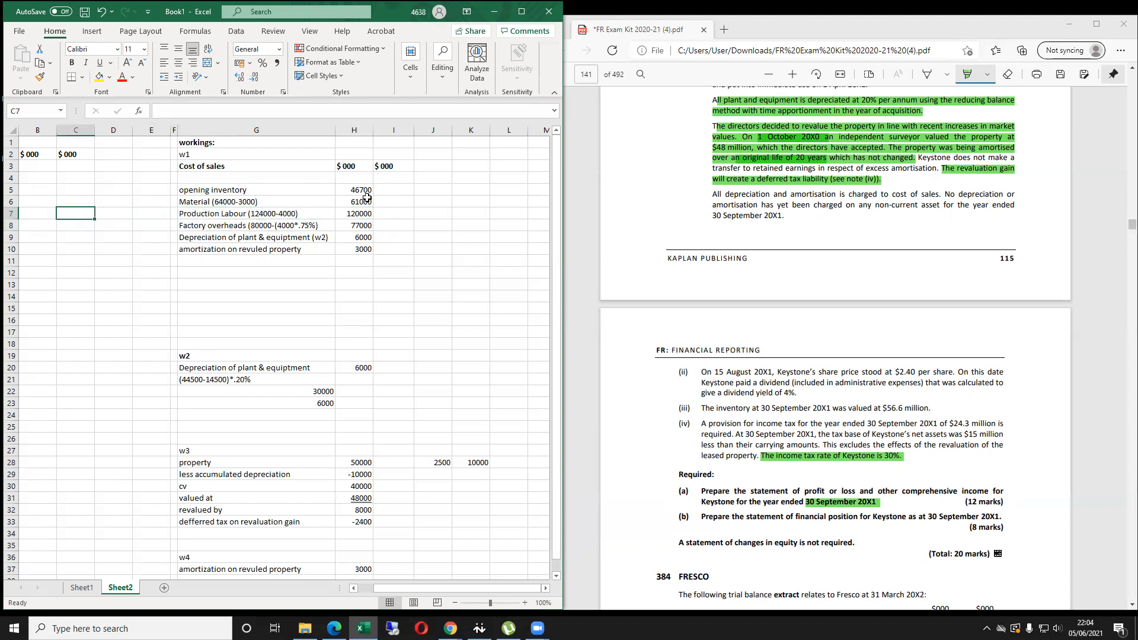
pyautogui.press('Up')
pyautogui.press('Up')
pyautogui.press('Up')
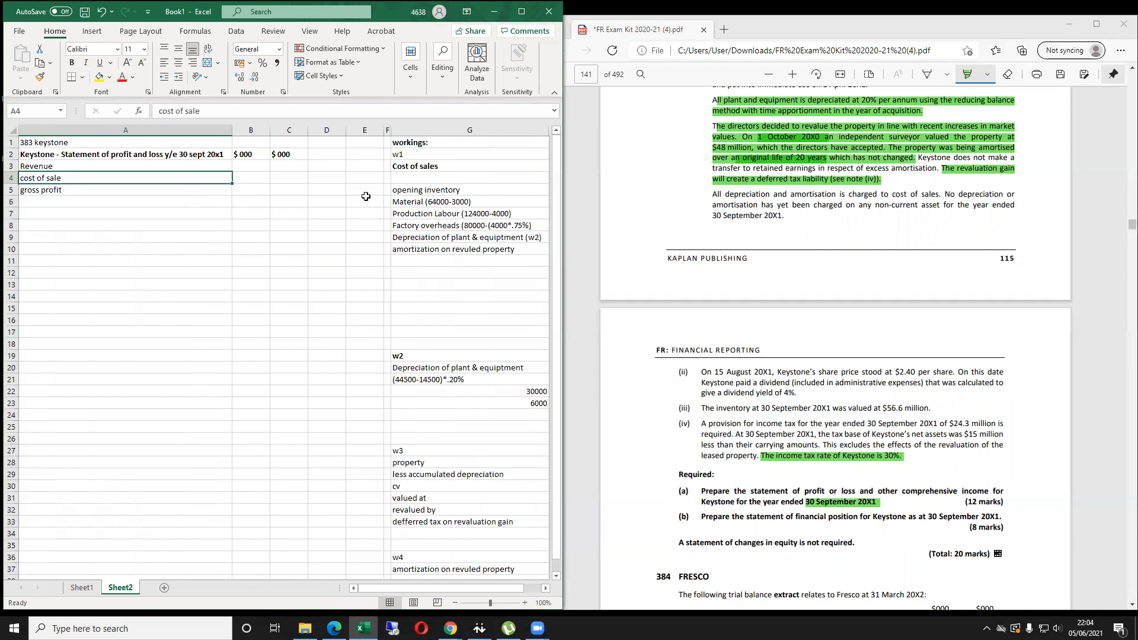
pyautogui.press('Right')
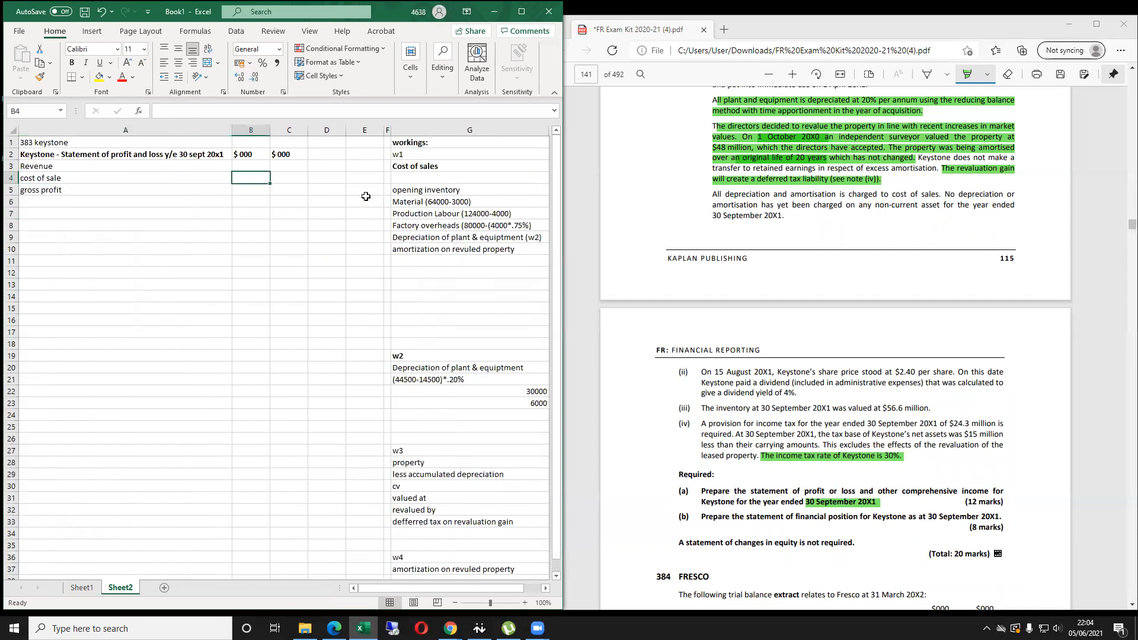
pyautogui.moveTo(459, 587); pyautogui.dragTo(485, 588)
pyautogui.scroll(-3, 317, 415)
pyautogui.click(316, 489)
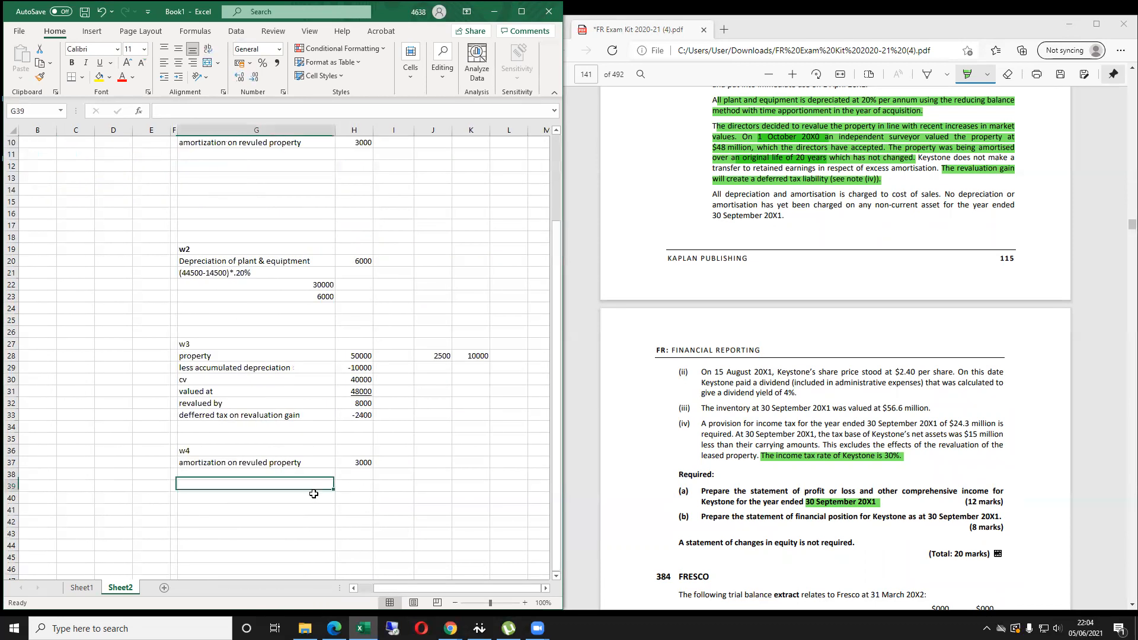
pyautogui.press('Up')
pyautogui.press('Up')
pyautogui.press('Up')
pyautogui.press('Right')
pyautogui.click(367, 462)
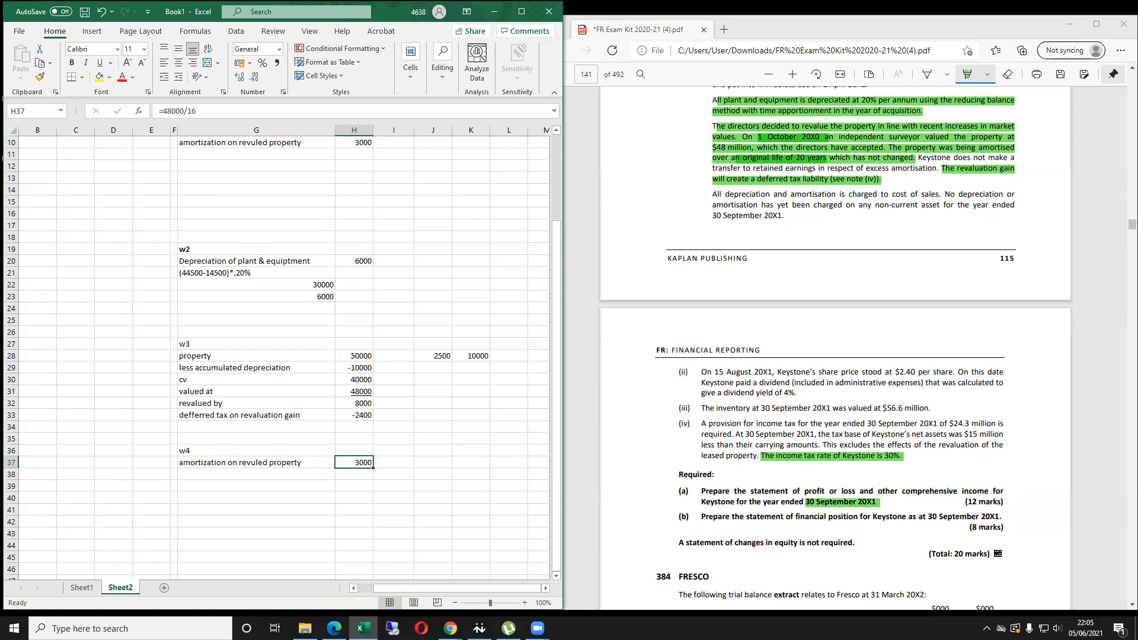
# Highlight the sentence in note (i) stating that all depreciation and amortisation is charged to cost of sales.
pyautogui.scroll(-3, 738, 197)
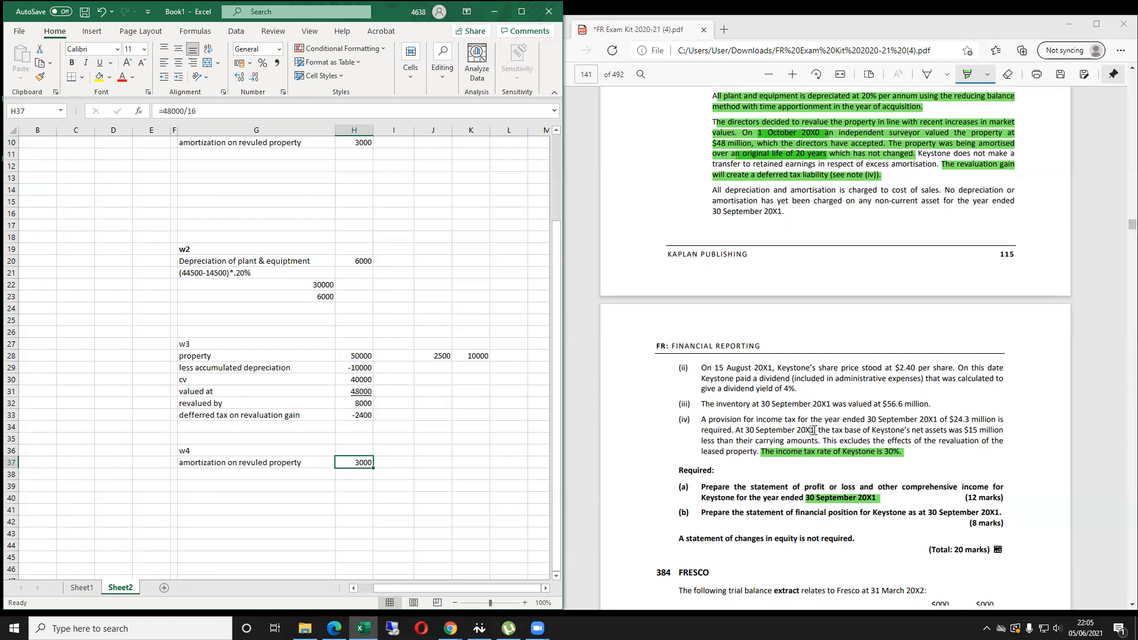
pyautogui.scroll(3, 738, 196)
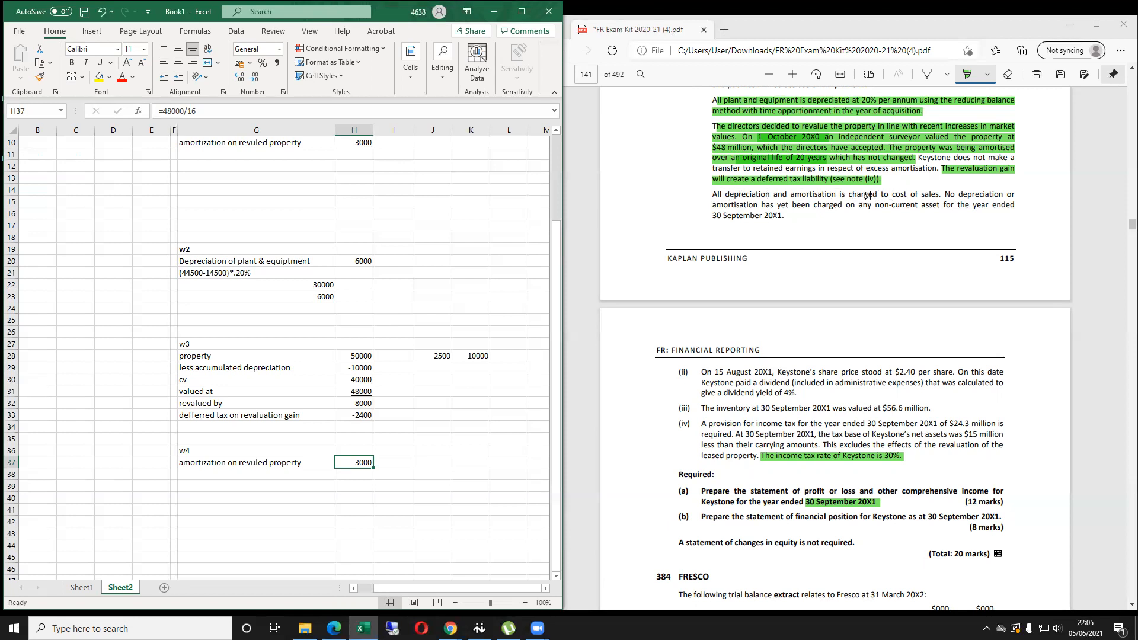
pyautogui.moveTo(946, 193); pyautogui.dragTo(700, 192)
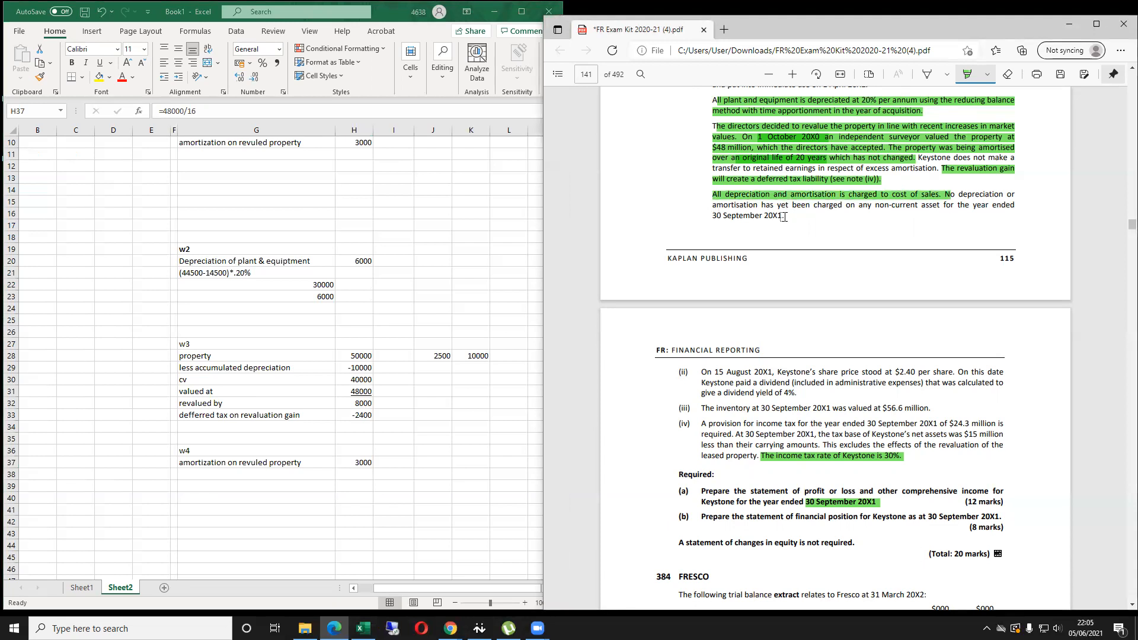
pyautogui.scroll(3, 766, 253)
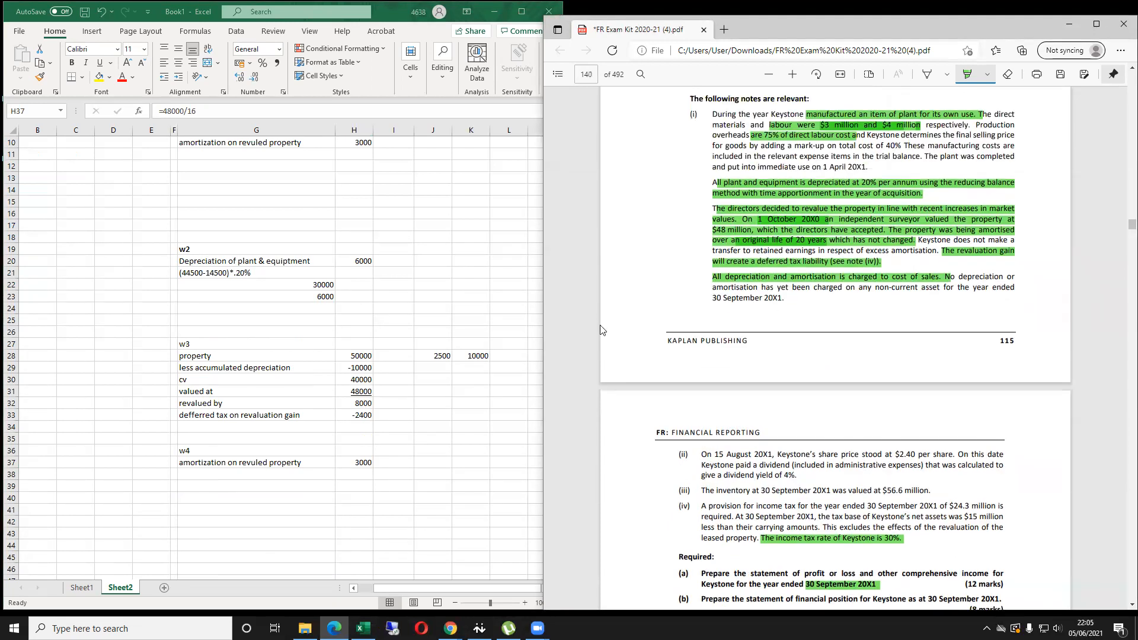
# Check the factory overheads, plant depreciation and property amortisation amounts in the cost of sales working.
pyautogui.scroll(3, 394, 272)
pyautogui.moveTo(245, 237); pyautogui.dragTo(243, 245)
pyautogui.hotkey('shift', 'Left')
pyautogui.hotkey('shift', 'Left')
pyautogui.hotkey('shift', 'Left')
pyautogui.press('Left')
pyautogui.press('Left')
pyautogui.press('Left')
pyautogui.press('Left')
pyautogui.press('Left')
pyautogui.press('Left')
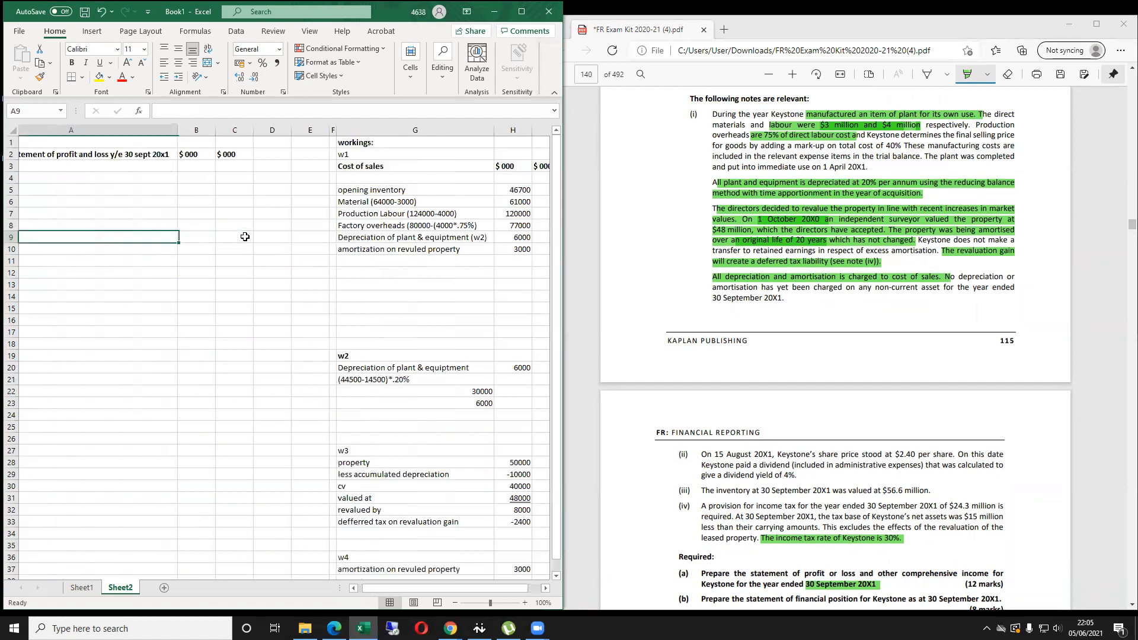
pyautogui.press('Up')
pyautogui.press('Right')
pyautogui.press('Right')
pyautogui.press('Right')
pyautogui.press('Right')
pyautogui.press('Right')
pyautogui.press('Right')
pyautogui.press('Right')
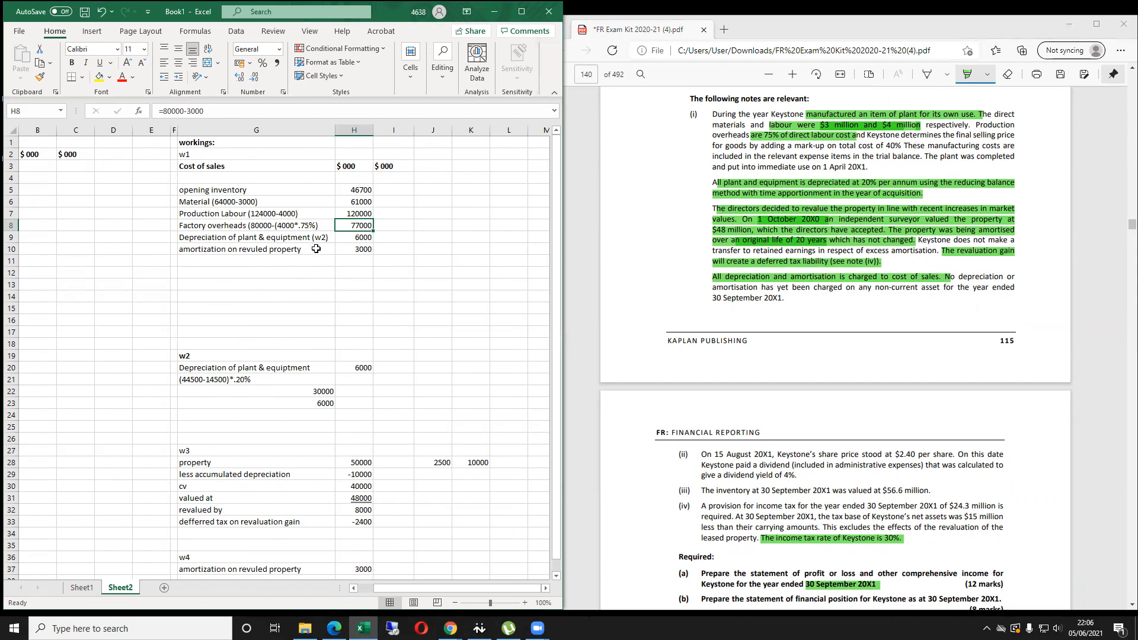
pyautogui.moveTo(353, 238); pyautogui.dragTo(353, 249)
pyautogui.write('6000 3000')
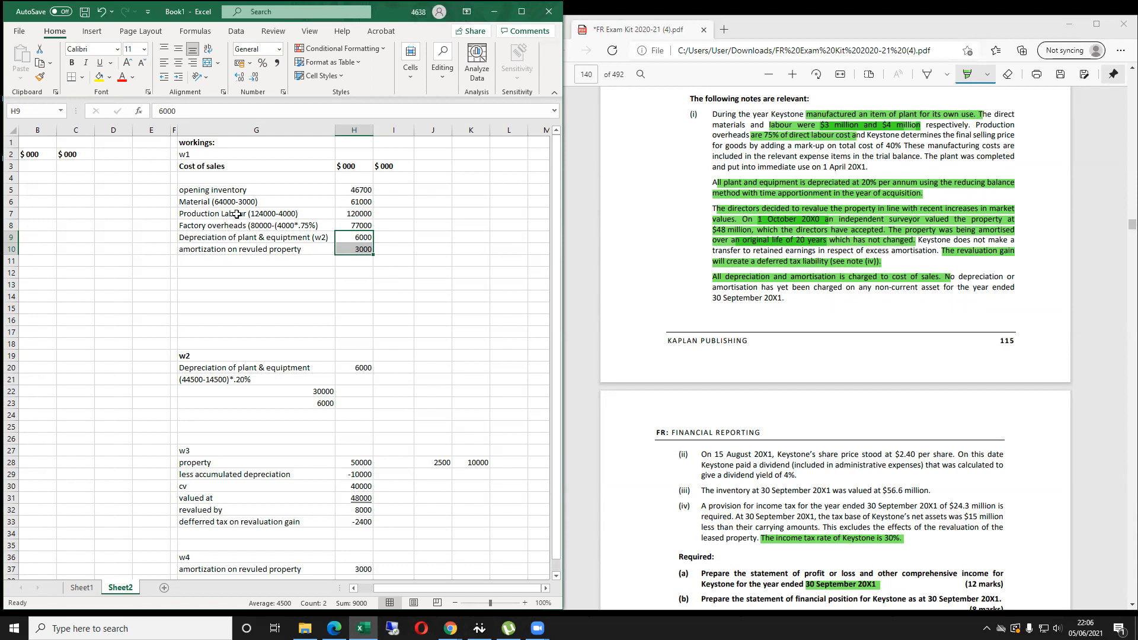
# Highlight the rest of note (i) stating that no depreciation or amortisation has yet been charged on any non-current asset.
pyautogui.moveTo(323, 241)
pyautogui.mouseDown()
pyautogui.moveTo(321, 250)
pyautogui.moveTo(338, 251)
pyautogui.mouseUp()
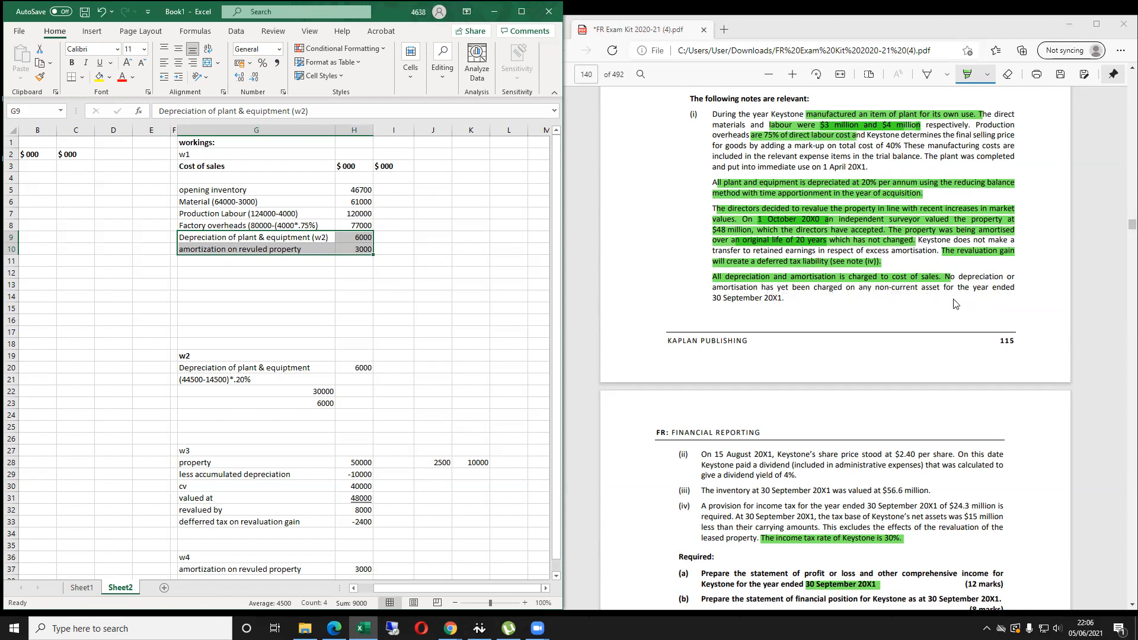
pyautogui.moveTo(784, 299)
pyautogui.mouseDown()
pyautogui.moveTo(874, 264)
pyautogui.moveTo(893, 277)
pyautogui.moveTo(951, 277)
pyautogui.mouseUp()
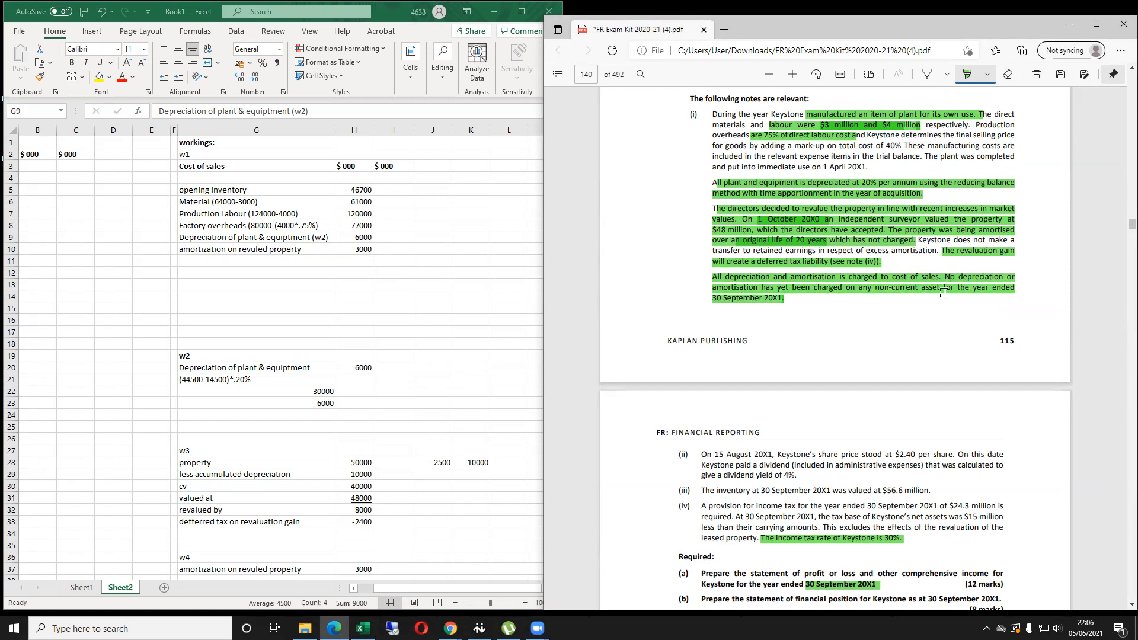
# Review the trial balance and the self-manufactured plant note, and check the material and production labour lines in the cost of sales working.
pyautogui.scroll(3, 859, 300)
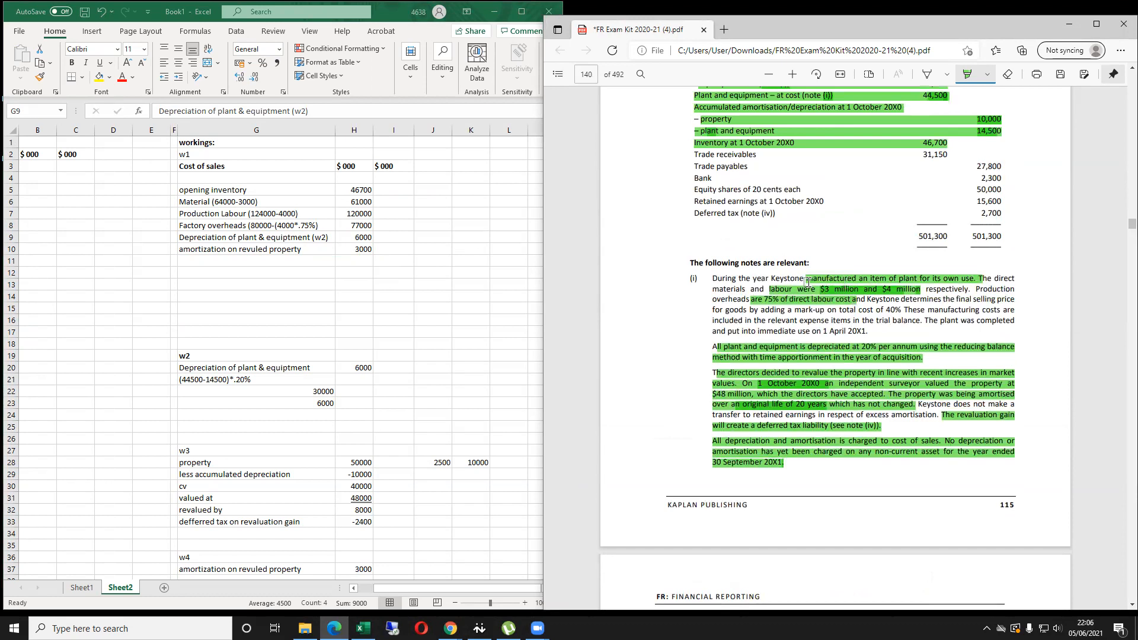
pyautogui.scroll(2, 813, 282)
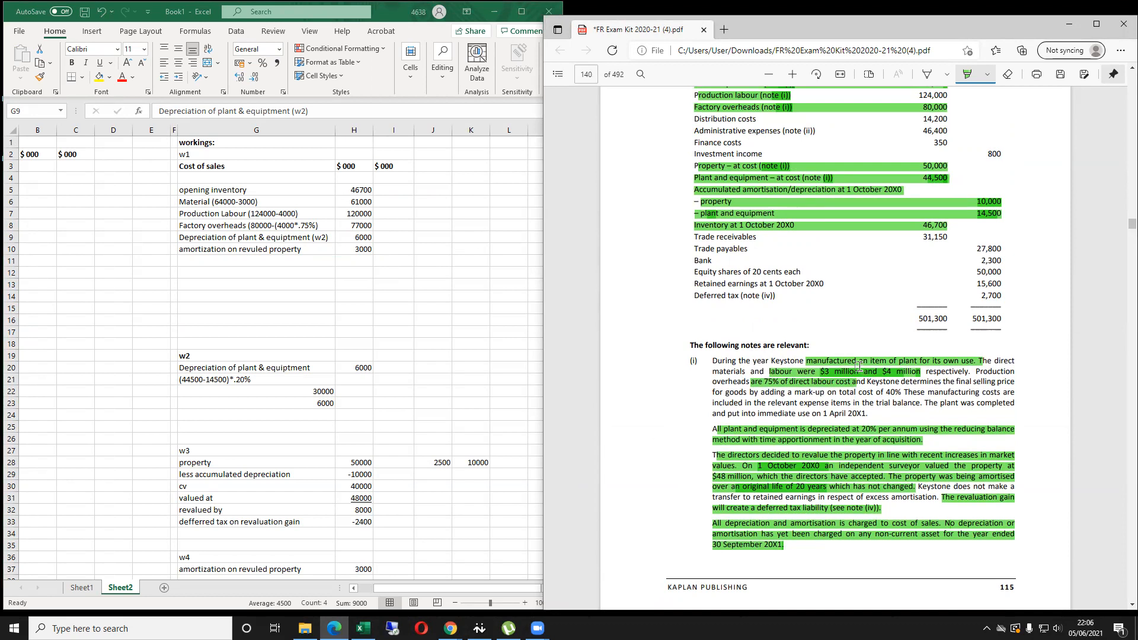
pyautogui.scroll(2, 860, 368)
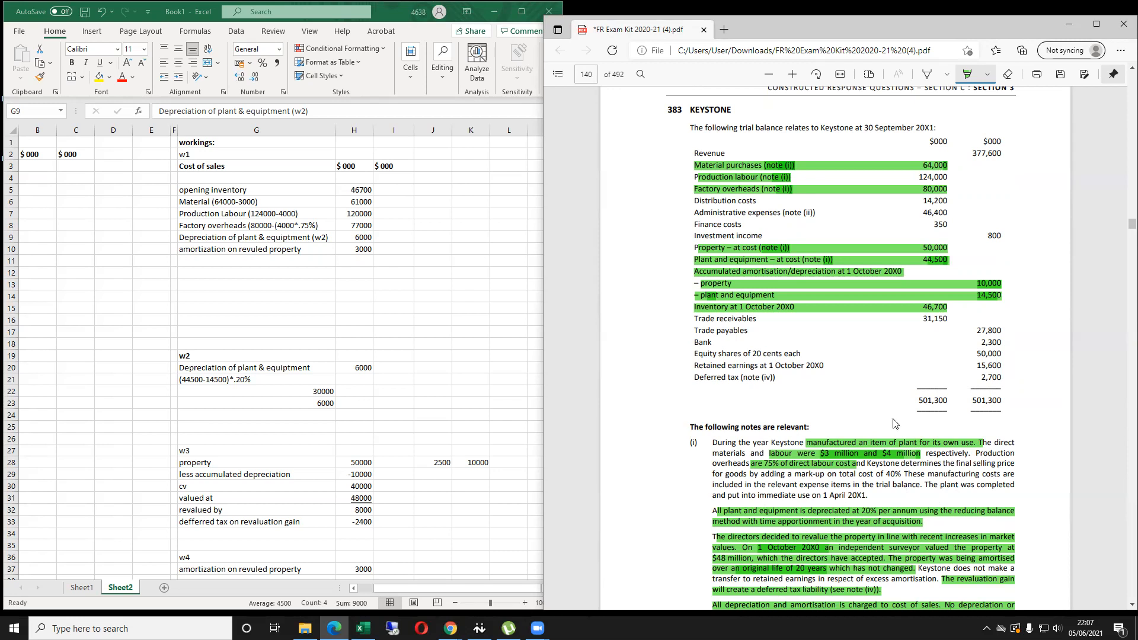
pyautogui.scroll(-3, 732, 386)
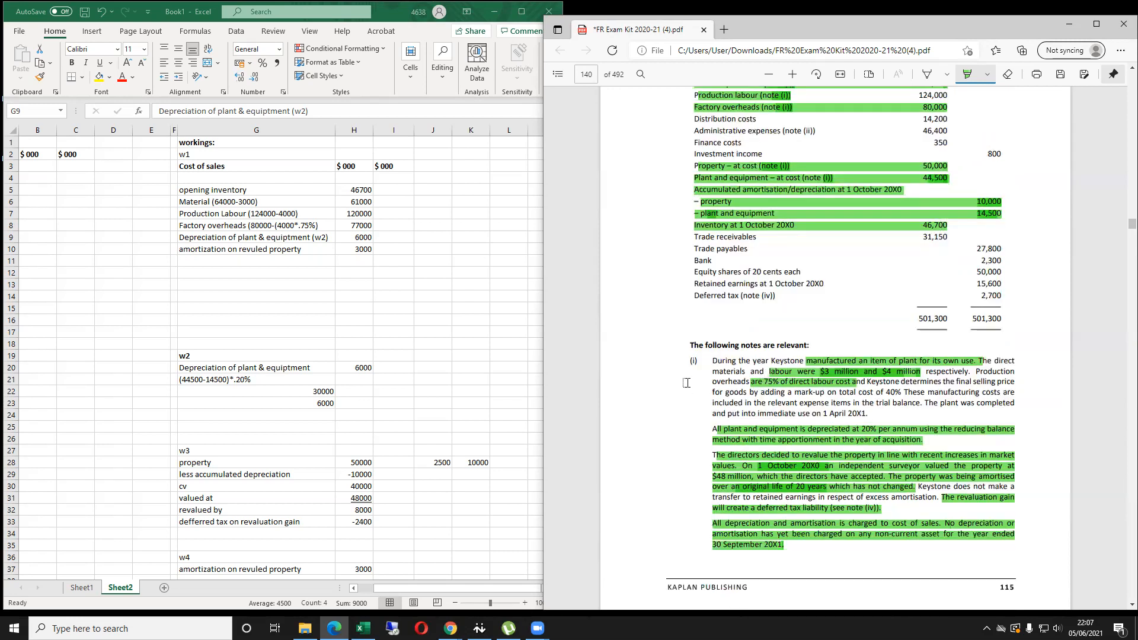
pyautogui.click(365, 294)
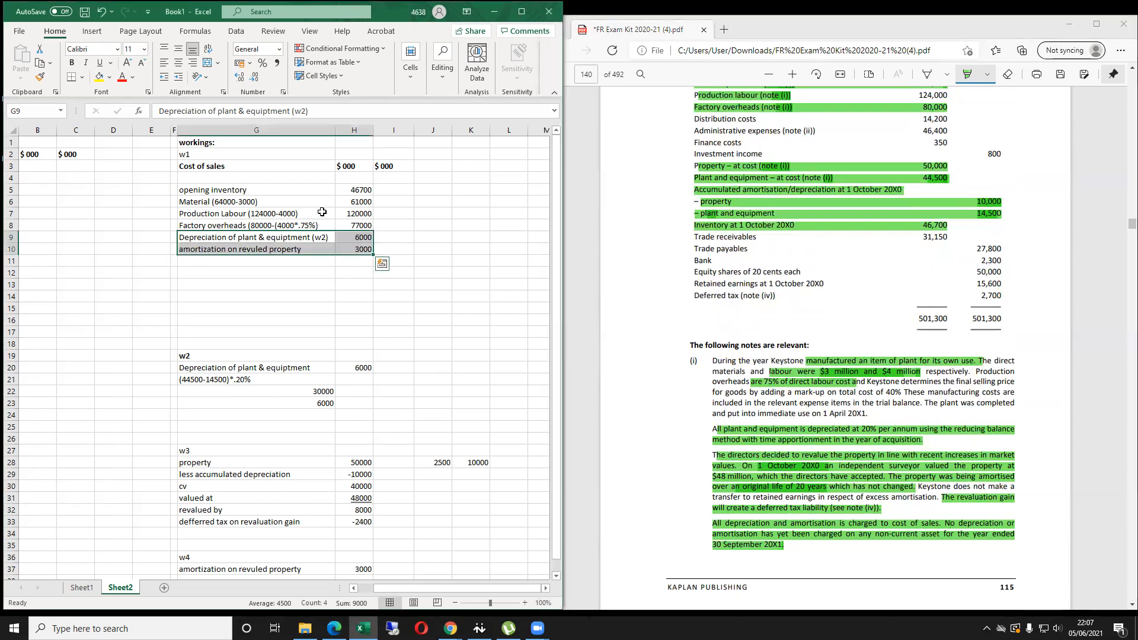
pyautogui.click(266, 203)
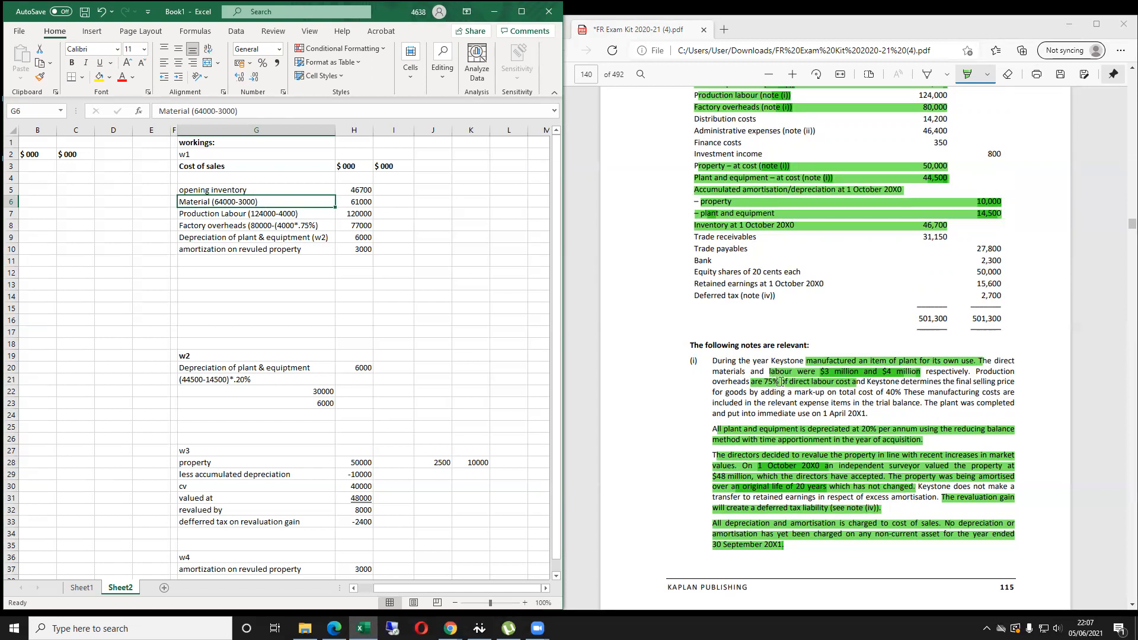
pyautogui.click(294, 214)
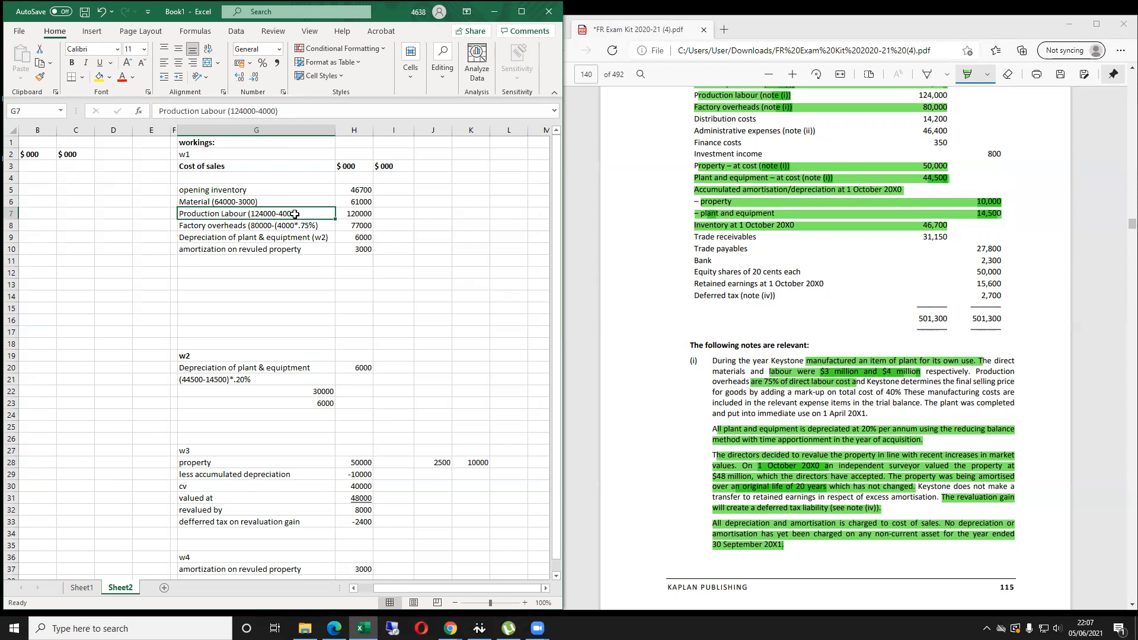
# Start working w5 in G41 below the amortisation working, with the heading "self constructed plant" in G42.
pyautogui.scroll(-4, 367, 522)
pyautogui.click(264, 486)
pyautogui.press('Up')
pyautogui.write('w5')
pyautogui.press('Return')
pyautogui.write('self co')
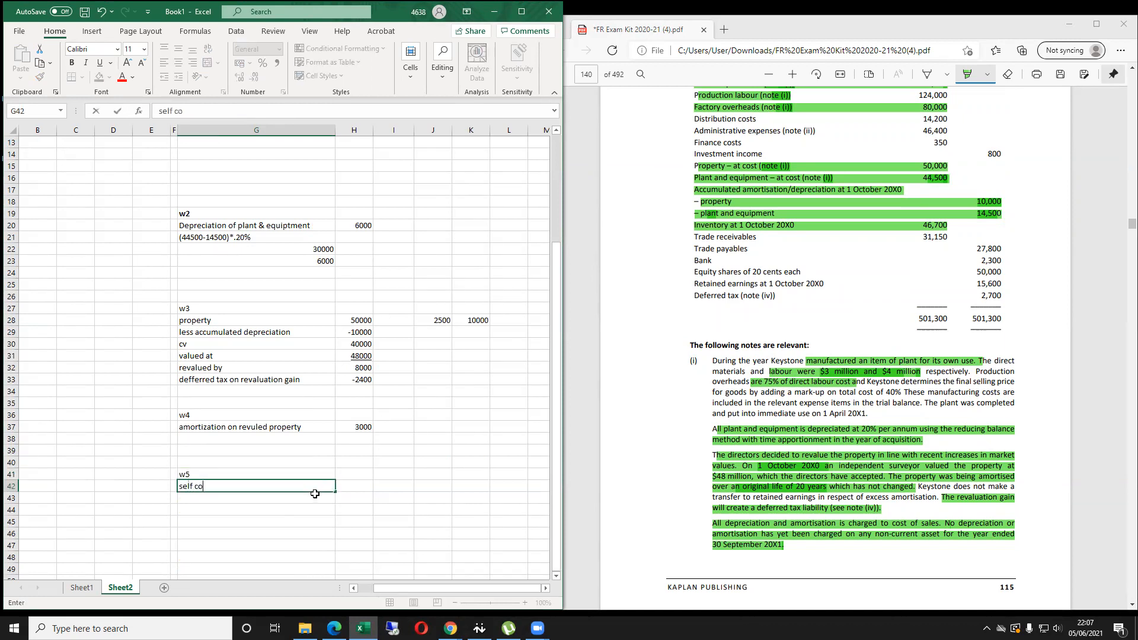
pyautogui.write('nstructed p[;lant')
pyautogui.press('Return')
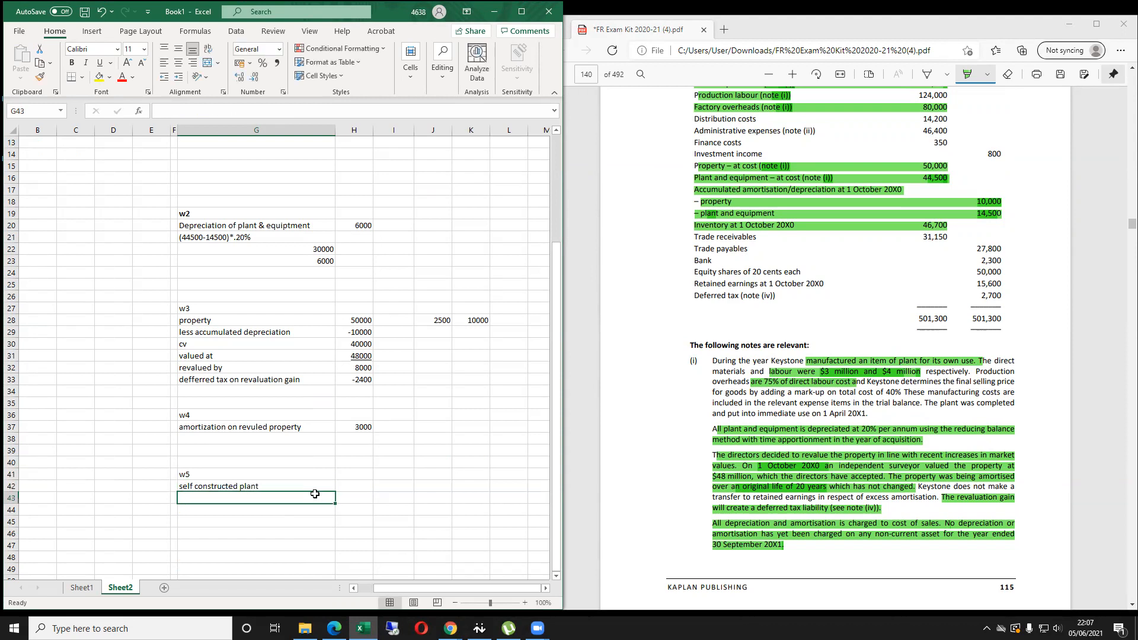
# Enter the plant's cost breakdown in G43 as "(3000 material + 4000 labour + 3000 prod overheads)".
pyautogui.write('(')
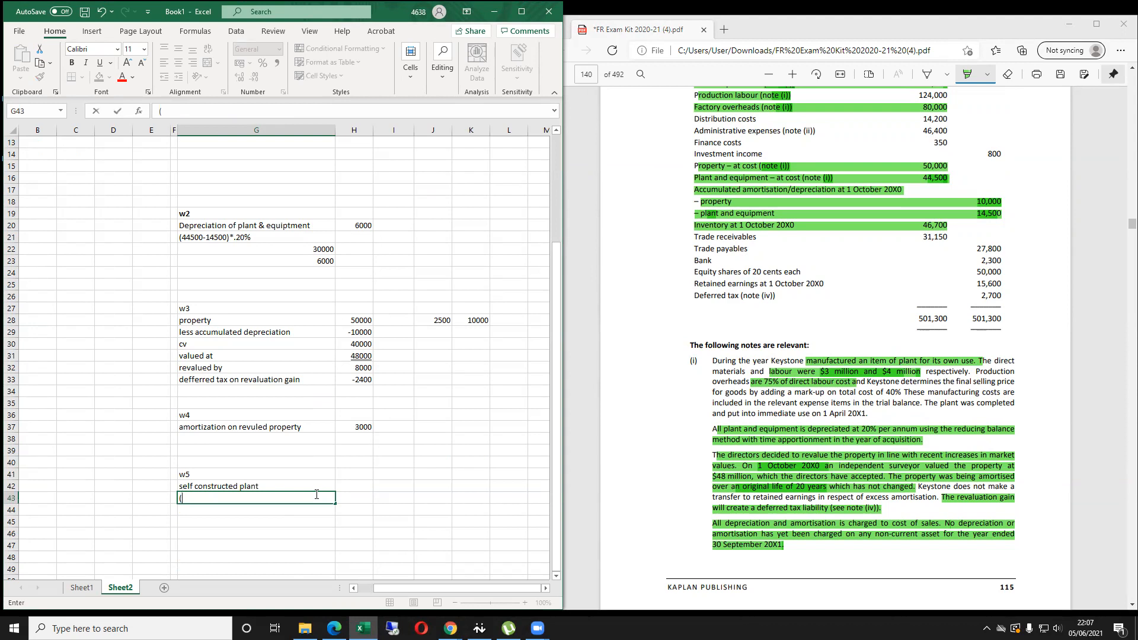
pyautogui.write('3000 material + 400')
pyautogui.write('0')
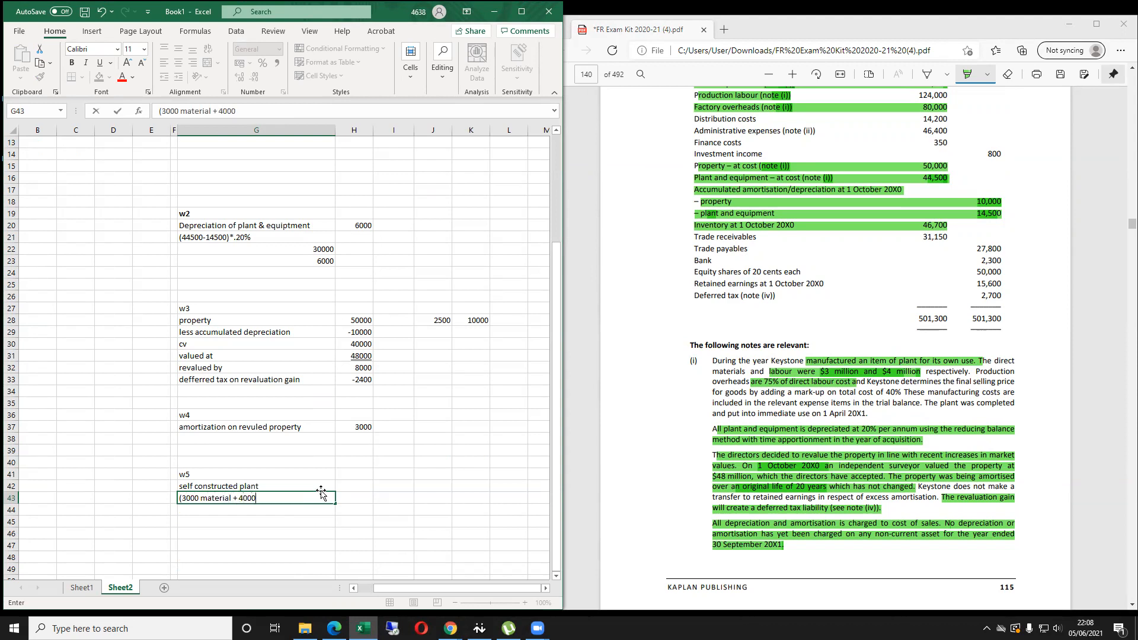
pyautogui.write(' labour +')
pyautogui.write('3000')
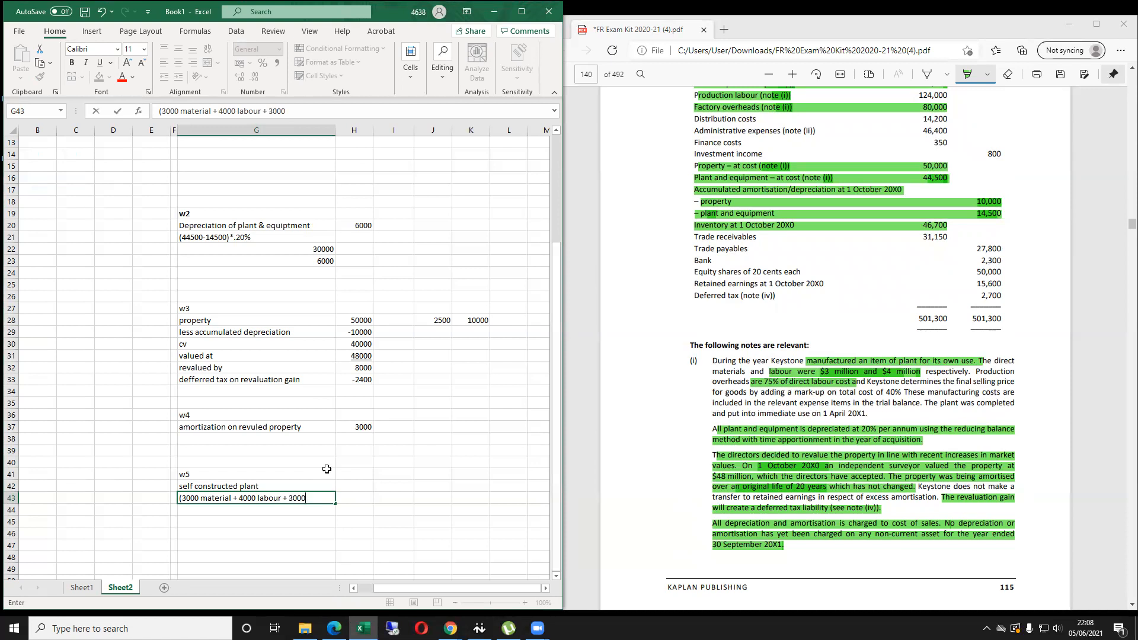
pyautogui.write(' prod overheads)')
pyautogui.press('Up')
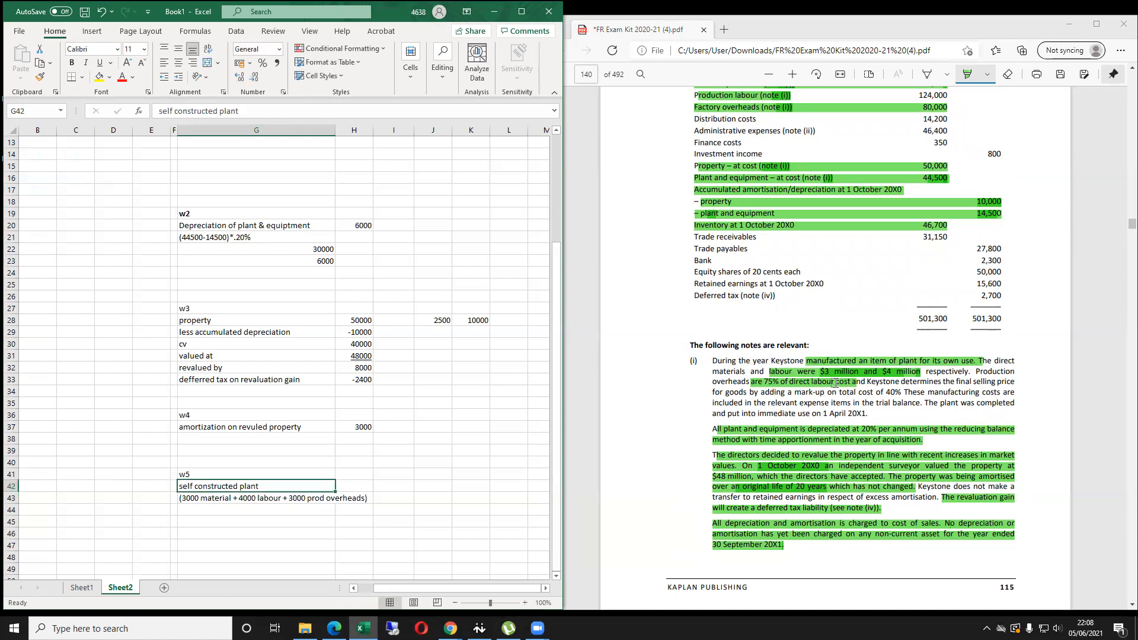
# Work out the production overheads as =4000*0.75 in spare cell G45 and clear it again.
pyautogui.press('Down')
pyautogui.press('Down')
pyautogui.press('Down')
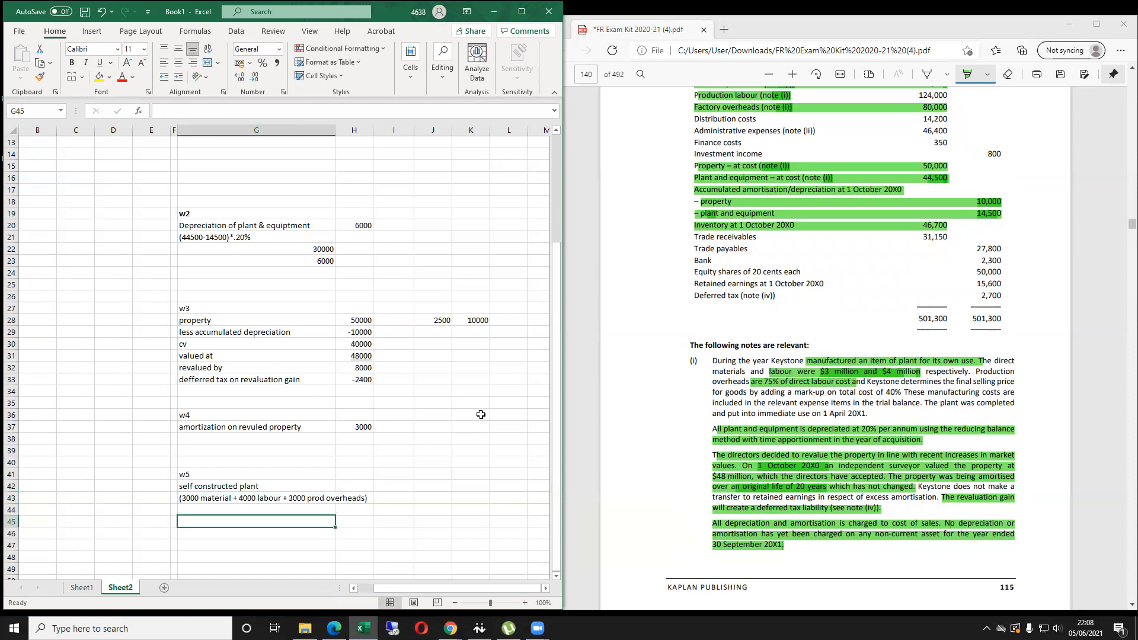
pyautogui.write('=4000*0.75')
pyautogui.press('Return')
pyautogui.press('Up')
pyautogui.press('Delete')
# Fit column G to its text and total the self-constructed plant's cost in H43 as =3000+4000+3000.
pyautogui.press('Up')
pyautogui.press('Up')
pyautogui.press('Right')
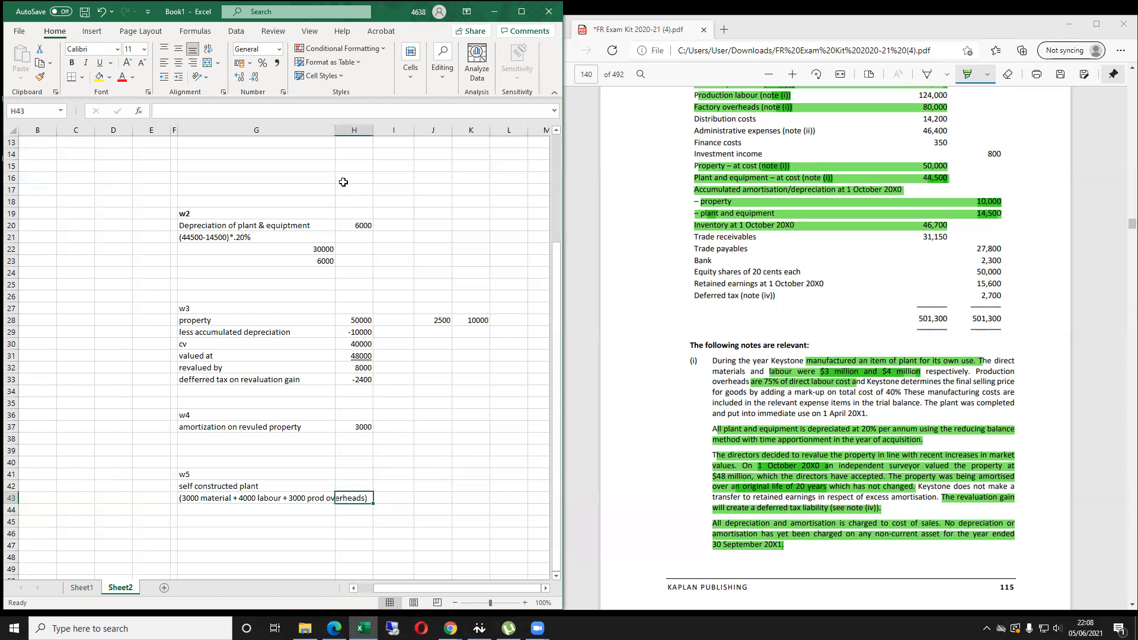
pyautogui.doubleClick(335, 130)
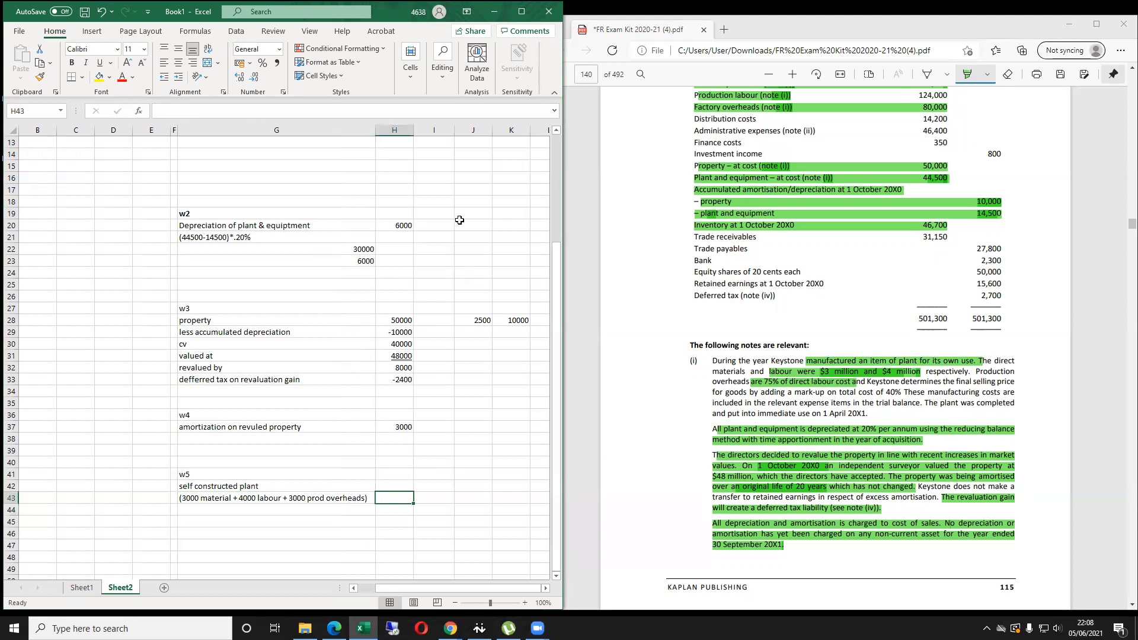
pyautogui.write('=3000+4000+3000')
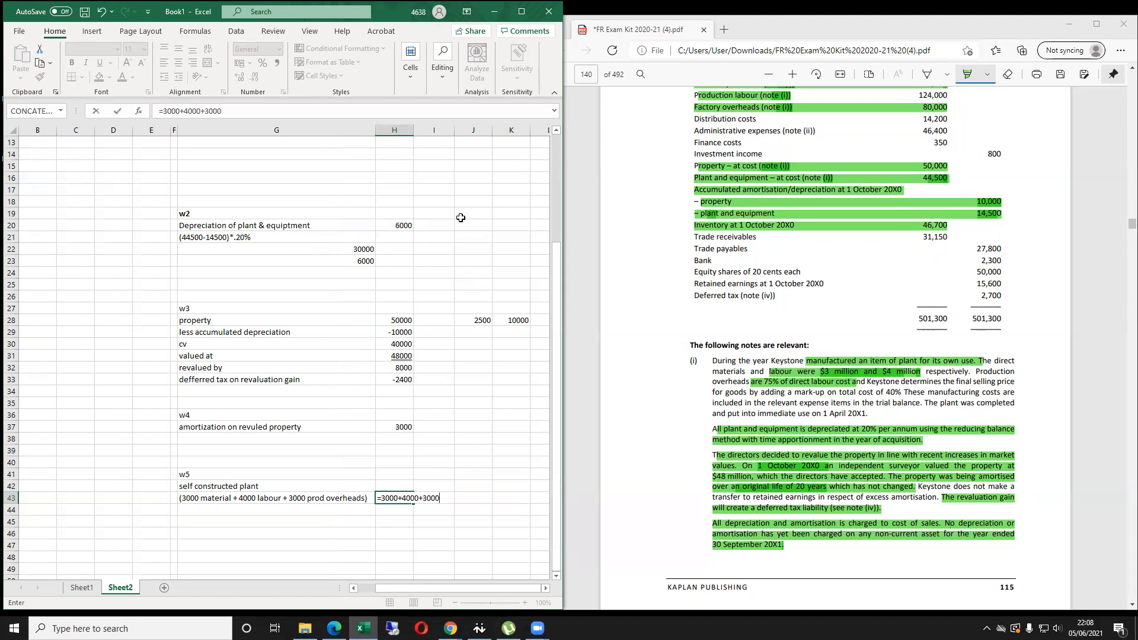
pyautogui.press('Return')
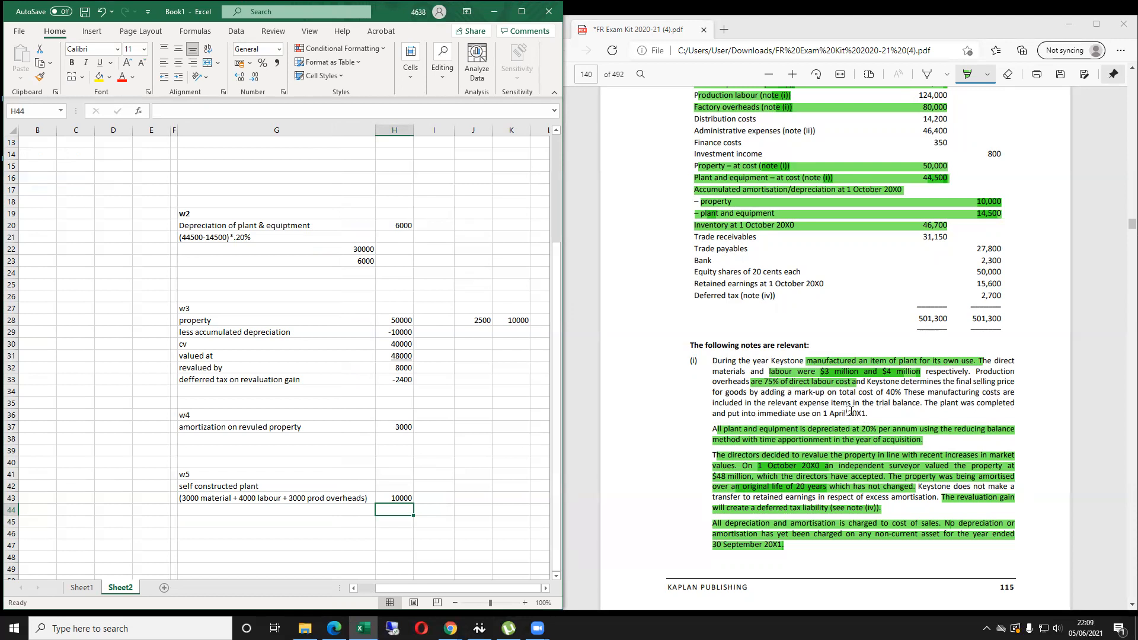
# Highlight the sentence in note (i) stating that the plant was completed and put into immediate use on 1 April 20X1.
pyautogui.click(926, 408)
pyautogui.moveTo(927, 408); pyautogui.dragTo(868, 414)
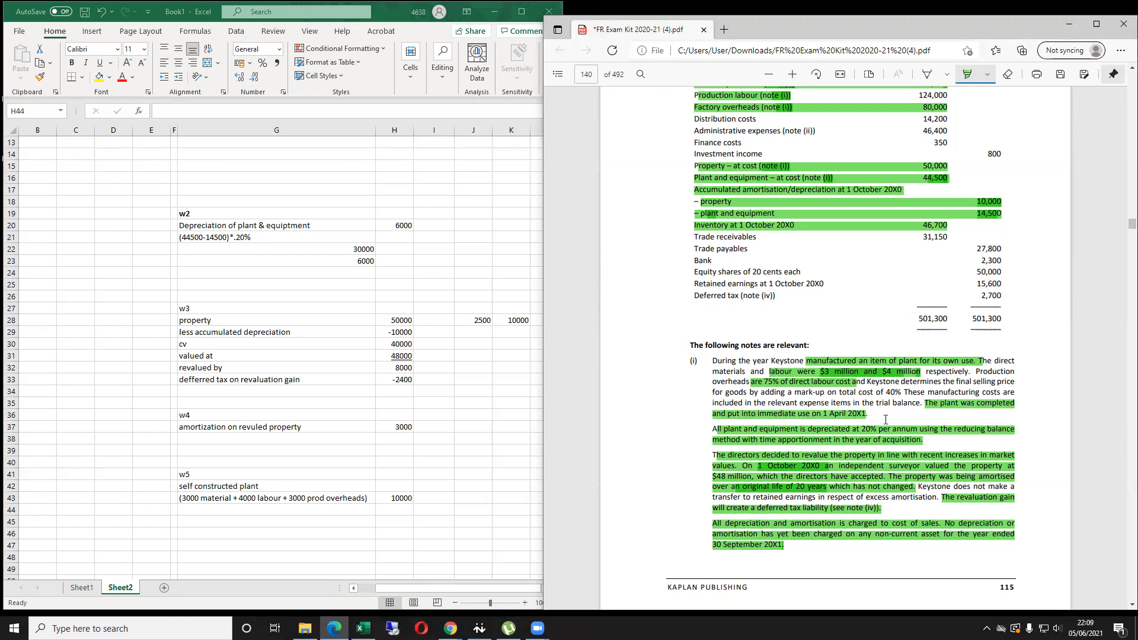
pyautogui.scroll(-5, 857, 418)
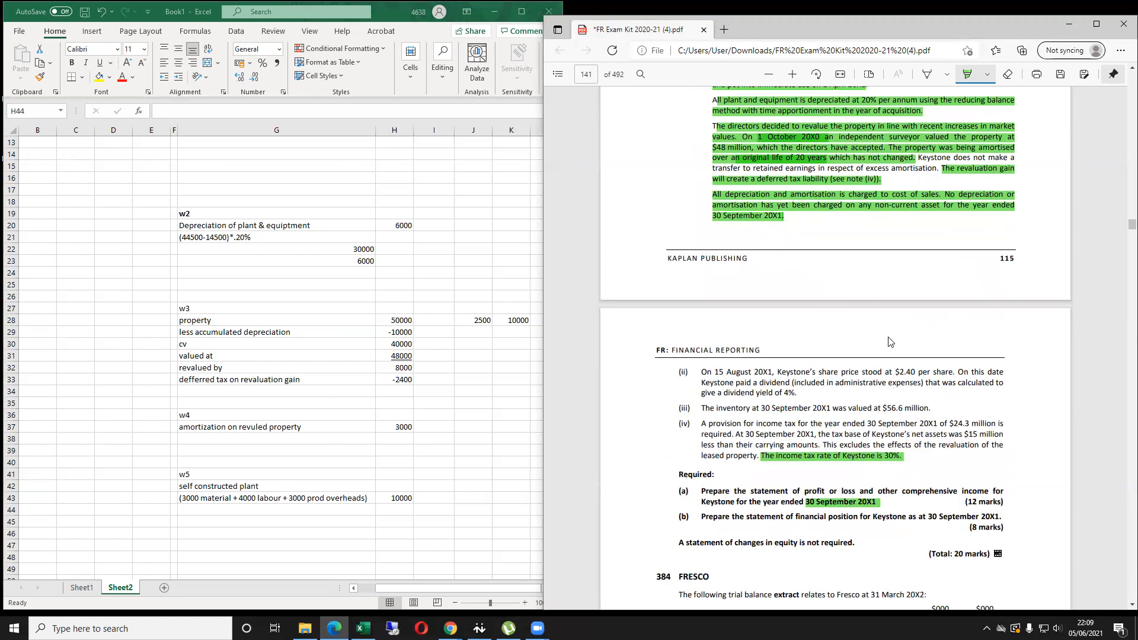
pyautogui.scroll(1, 891, 342)
# Label the plant's depreciation row in G44 as "dep (April - sept) (=10000*6/12)".
pyautogui.click(341, 510)
pyautogui.write('d')
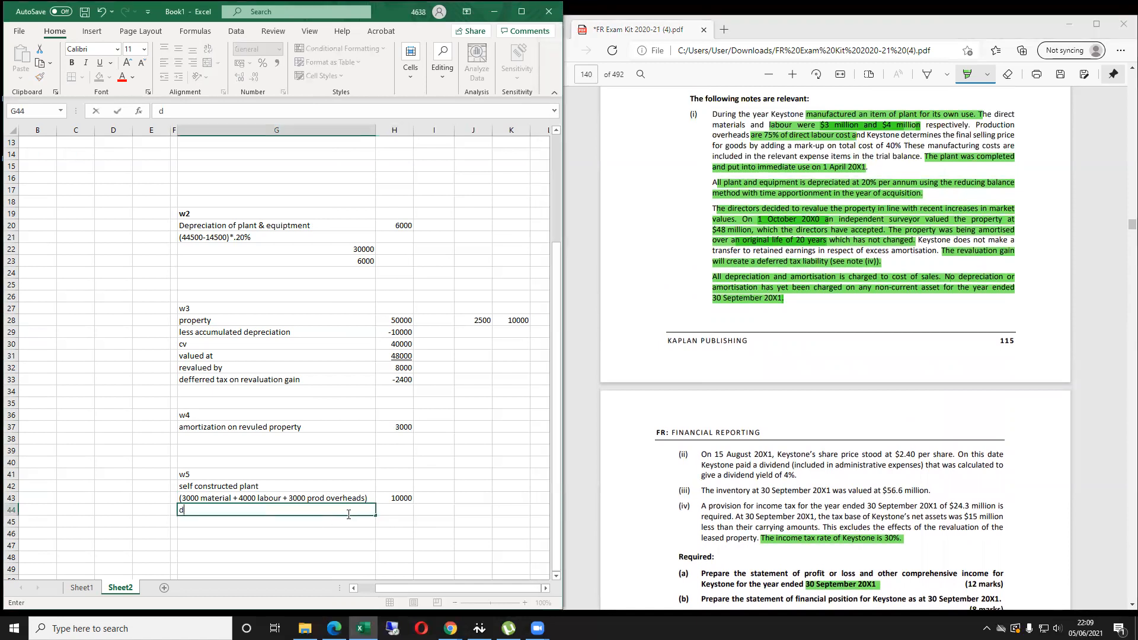
pyautogui.write('ep (April - sept) (')
pyautogui.write('=10000/')
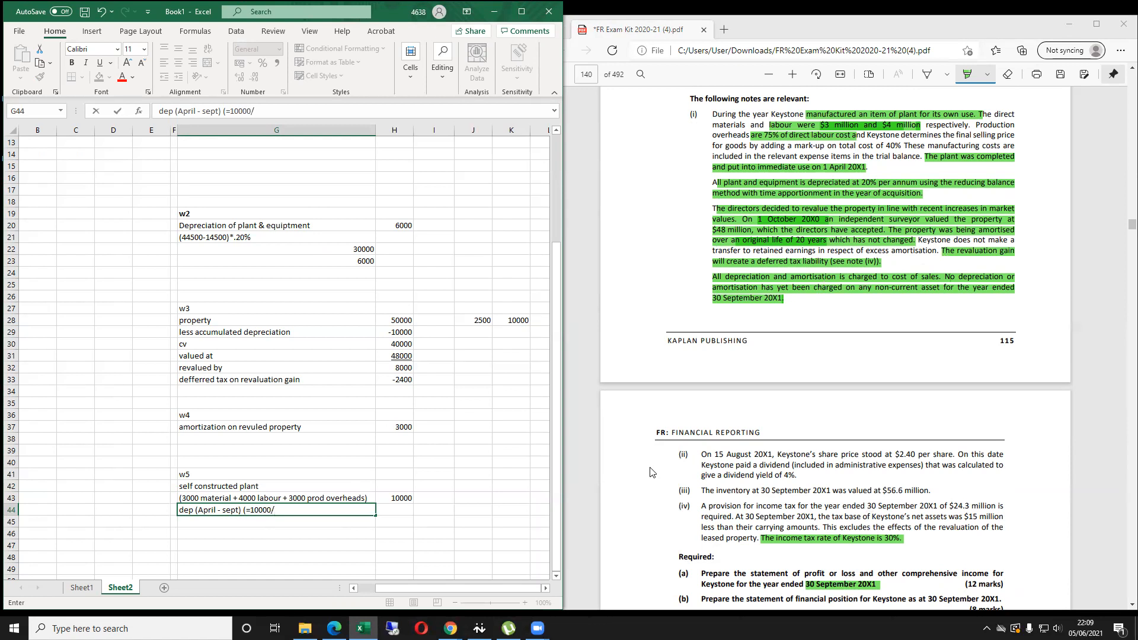
pyautogui.press('BackSpace')
pyautogui.write('*6/12)')
pyautogui.press('Tab')
# Calculate the April to September depreciation in H44 as =10000*6/12.
pyautogui.press('Down')
pyautogui.press('Up')
pyautogui.write('=1000')
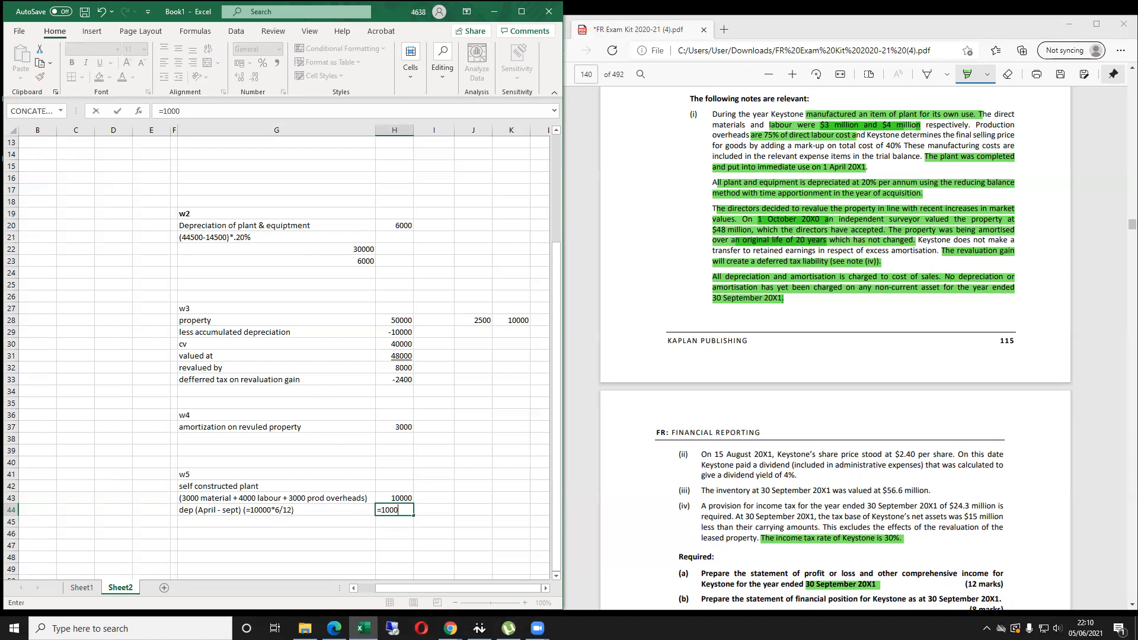
pyautogui.write('0*/')
pyautogui.press('Left')
pyautogui.write('*6')
pyautogui.press('Right')
pyautogui.write('12')
pyautogui.press('Return')
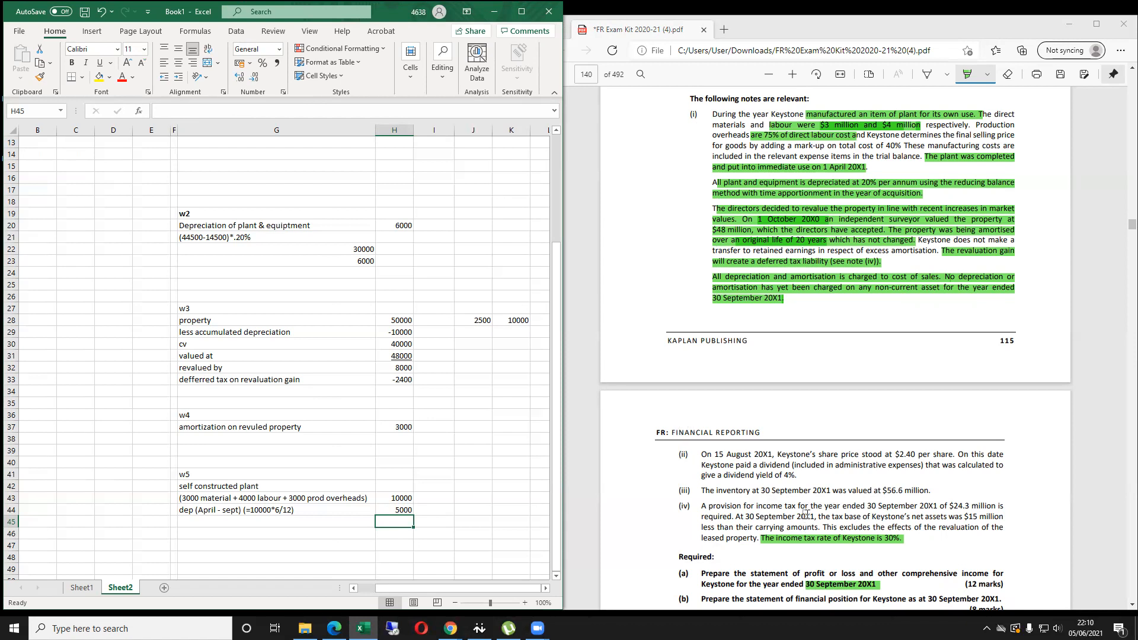
# Highlight "All plant" and "time apportionment in the year of acquisition" in the plant depreciation policy of note (i).
pyautogui.scroll(2, 806, 514)
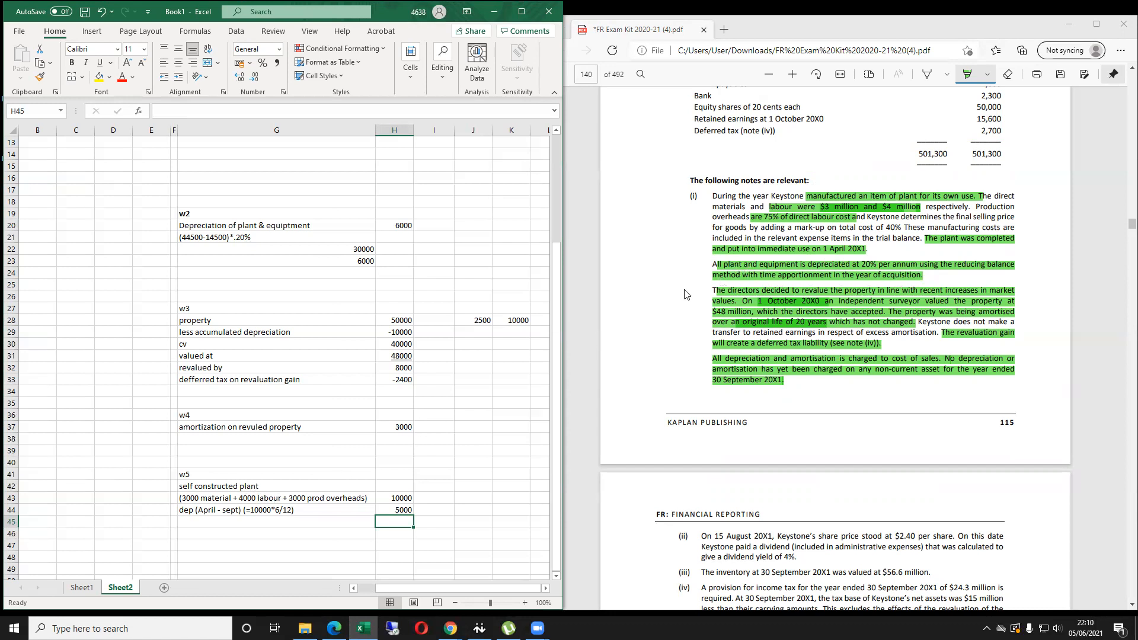
pyautogui.click(717, 265)
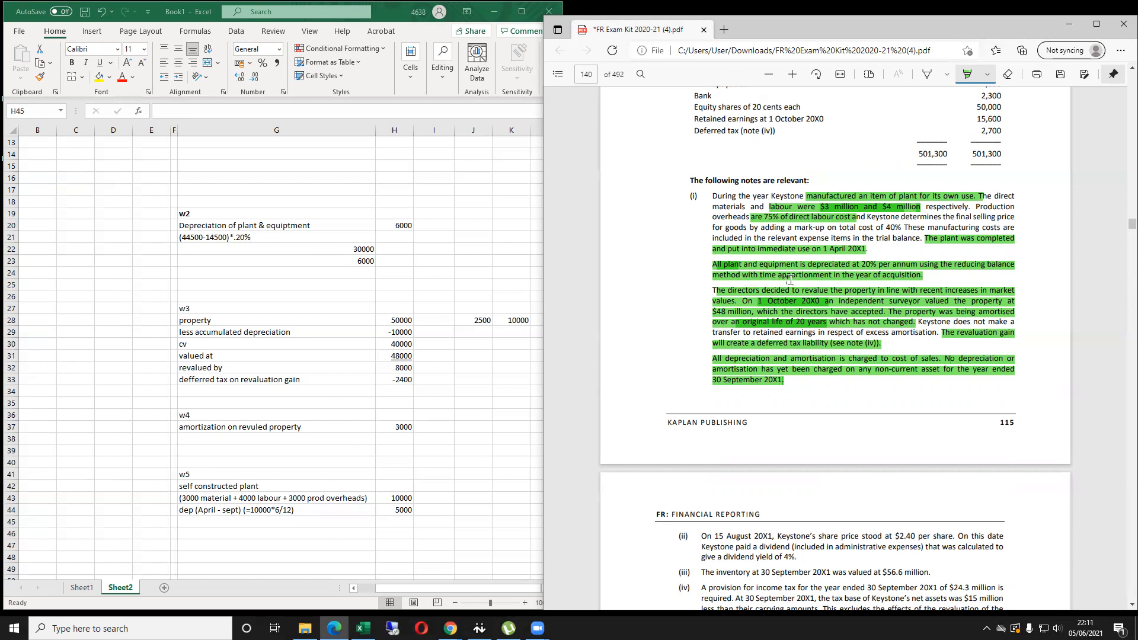
pyautogui.moveTo(922, 275); pyautogui.dragTo(750, 277)
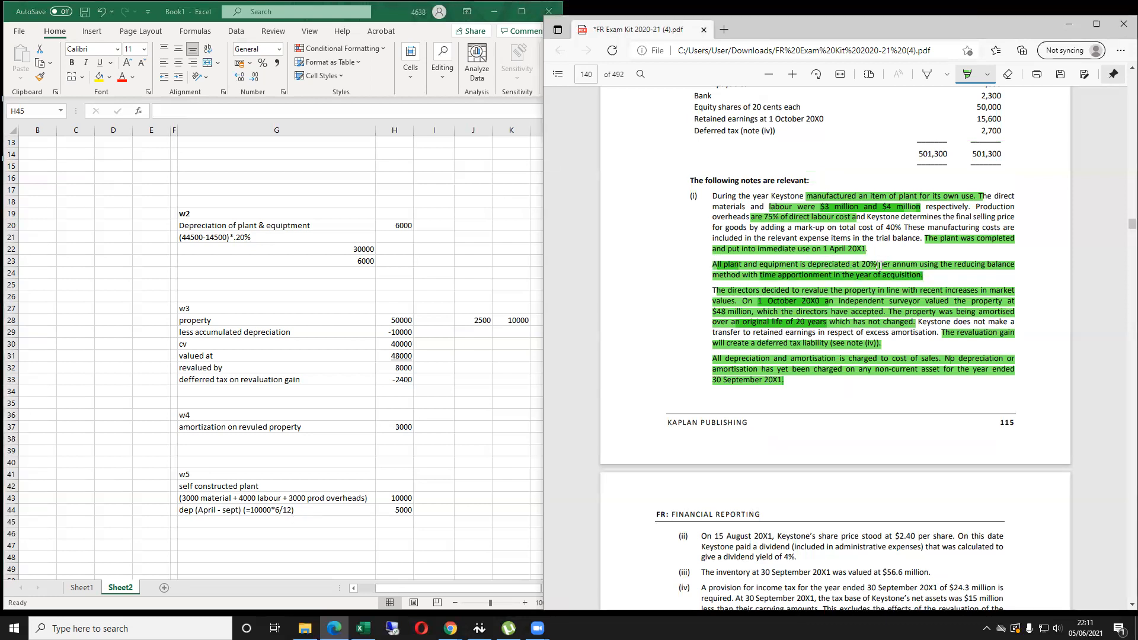
# Add the 20% rate to the depreciation label in G44 so it reads "dep (April - sept) (=10000*6/12*20%)".
pyautogui.click(327, 512)
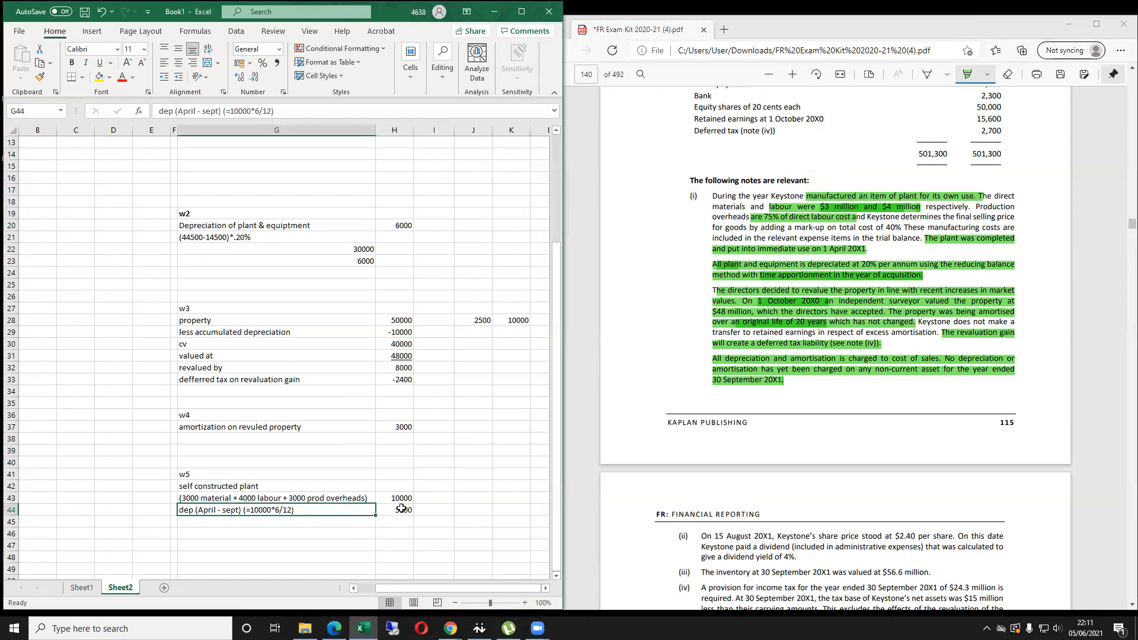
pyautogui.doubleClick(342, 511)
pyautogui.press('BackSpace')
pyautogui.write('*.')
pyautogui.write('20%')
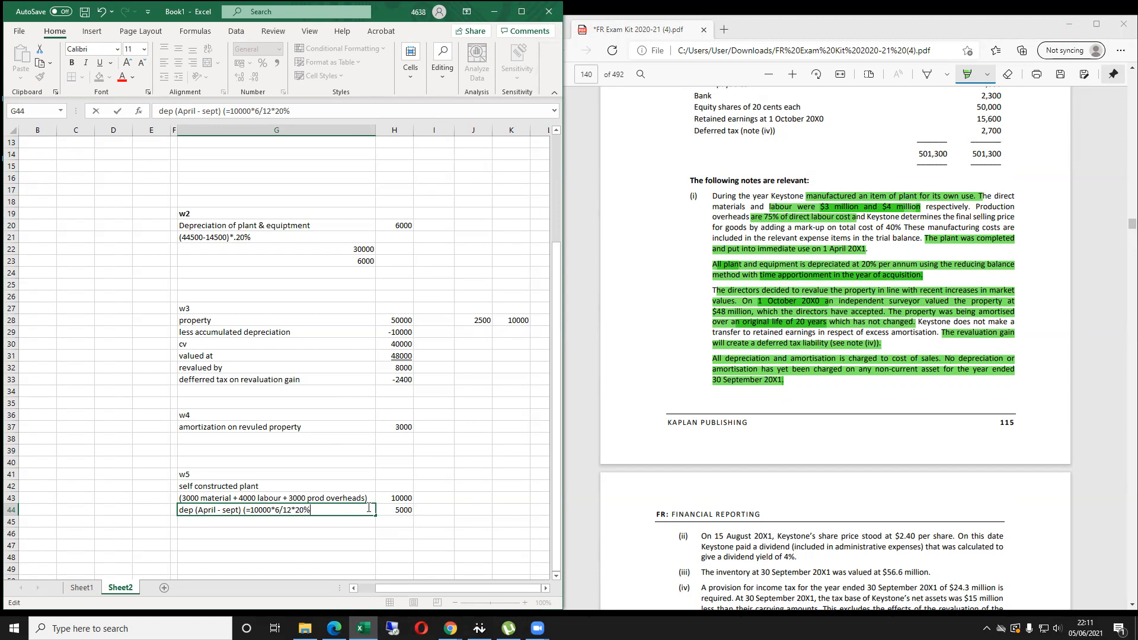
pyautogui.write(')')
pyautogui.press('Tab')
# Replace the self-constructed plant's depreciation formula in H44 with =10000*6/12*0.2.
pyautogui.write('=')
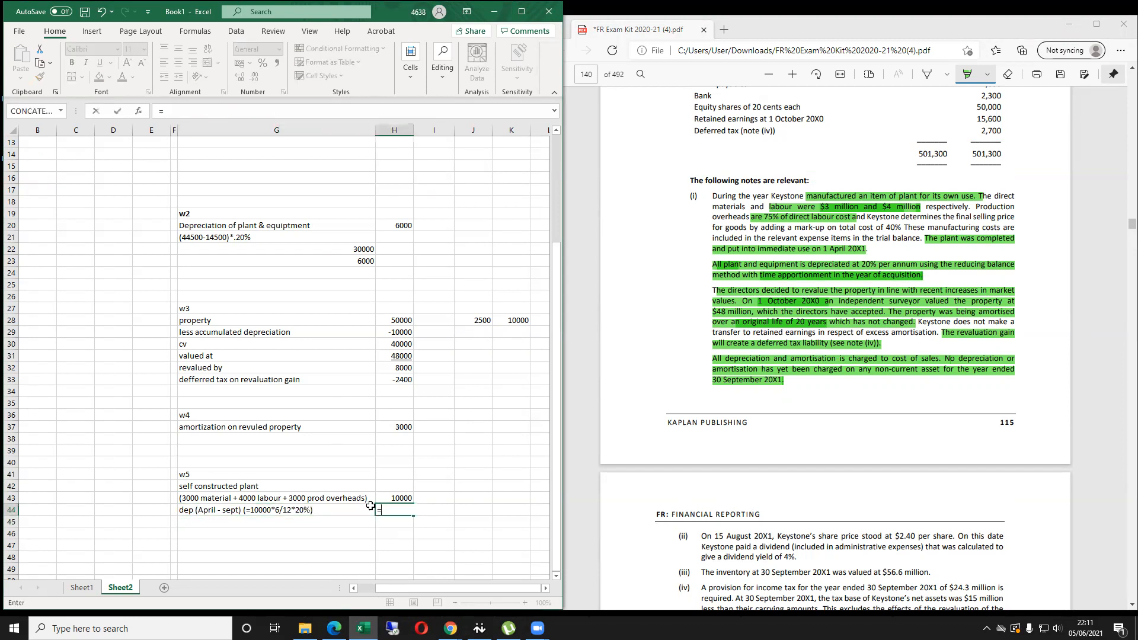
pyautogui.write('100006')
pyautogui.press('BackSpace')
pyautogui.write('/12*0.2')
pyautogui.hotkey('ctrl', 'Return')
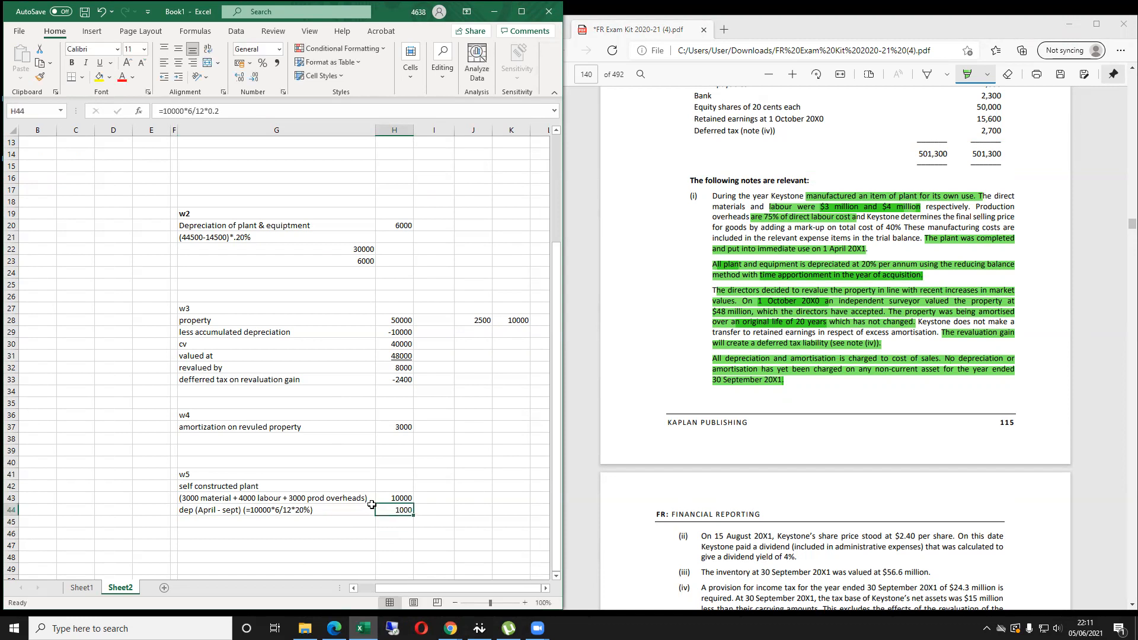
# Check the w5 depreciation label and locate the plant and equipment depreciation line in the cost of sales working.
pyautogui.click(372, 507)
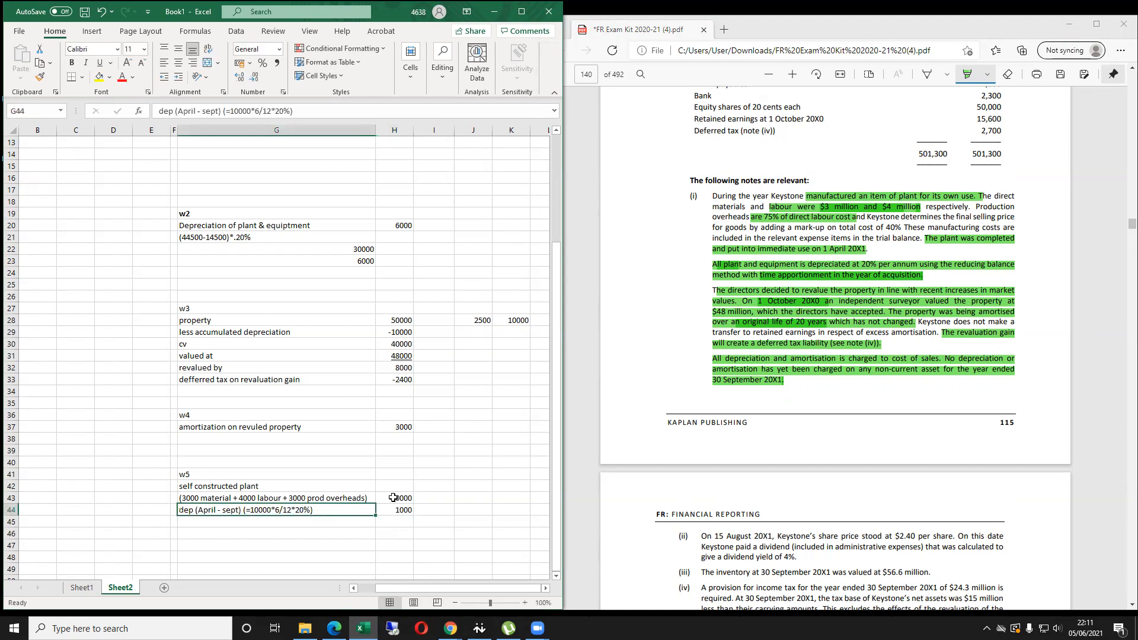
pyautogui.scroll(2, 261, 260)
pyautogui.click(240, 172)
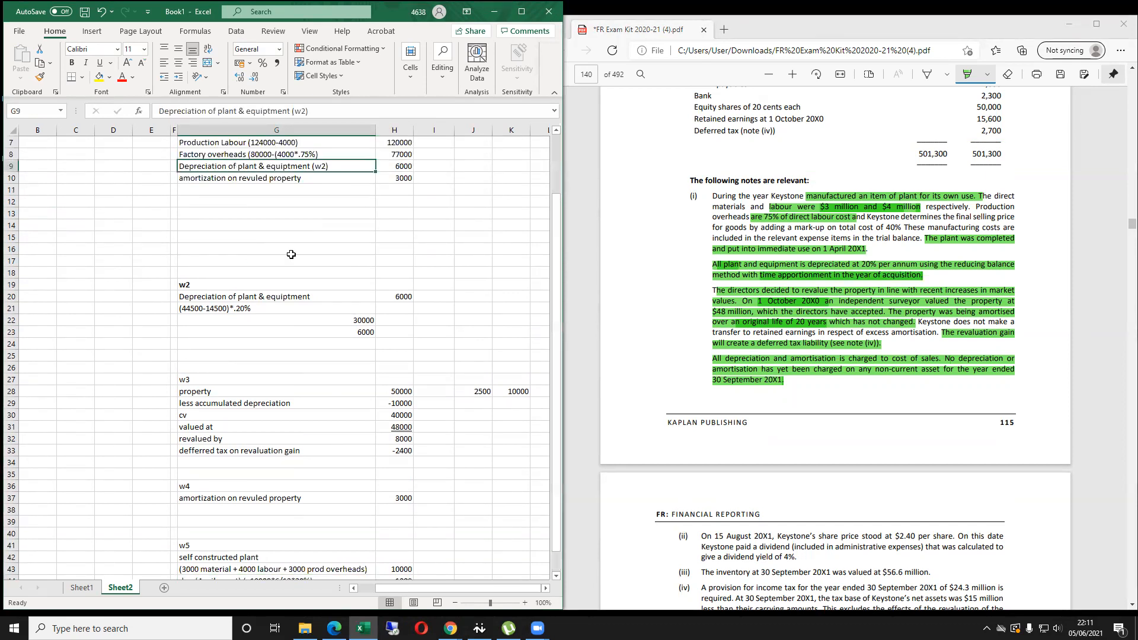
pyautogui.scroll(-4, 310, 286)
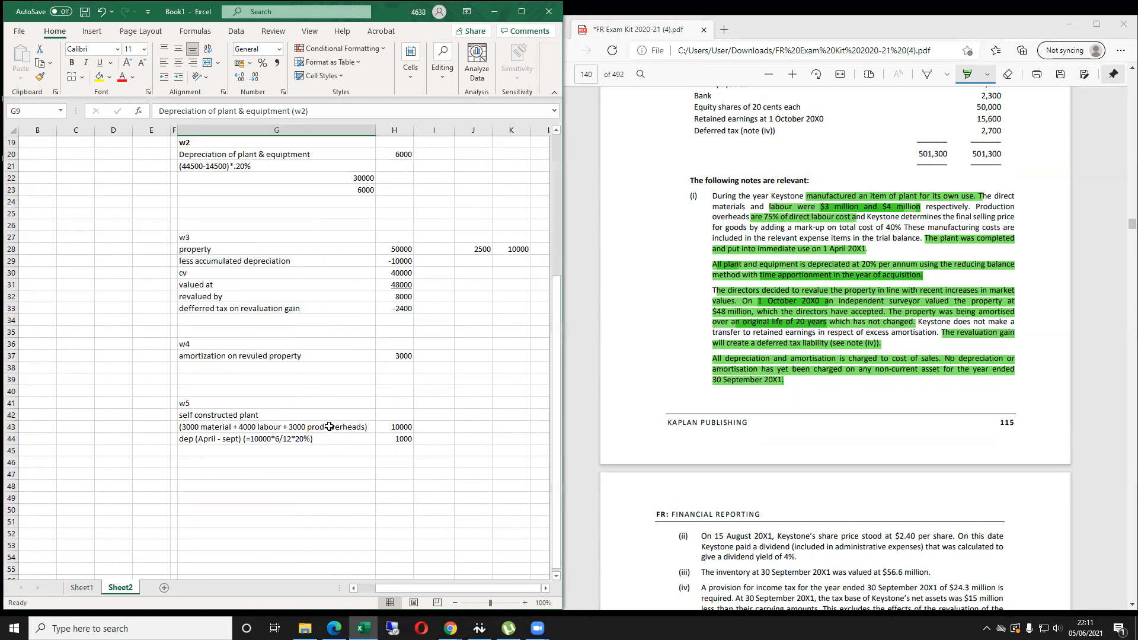
pyautogui.click(408, 441)
pyautogui.scroll(6, 424, 468)
pyautogui.click(397, 248)
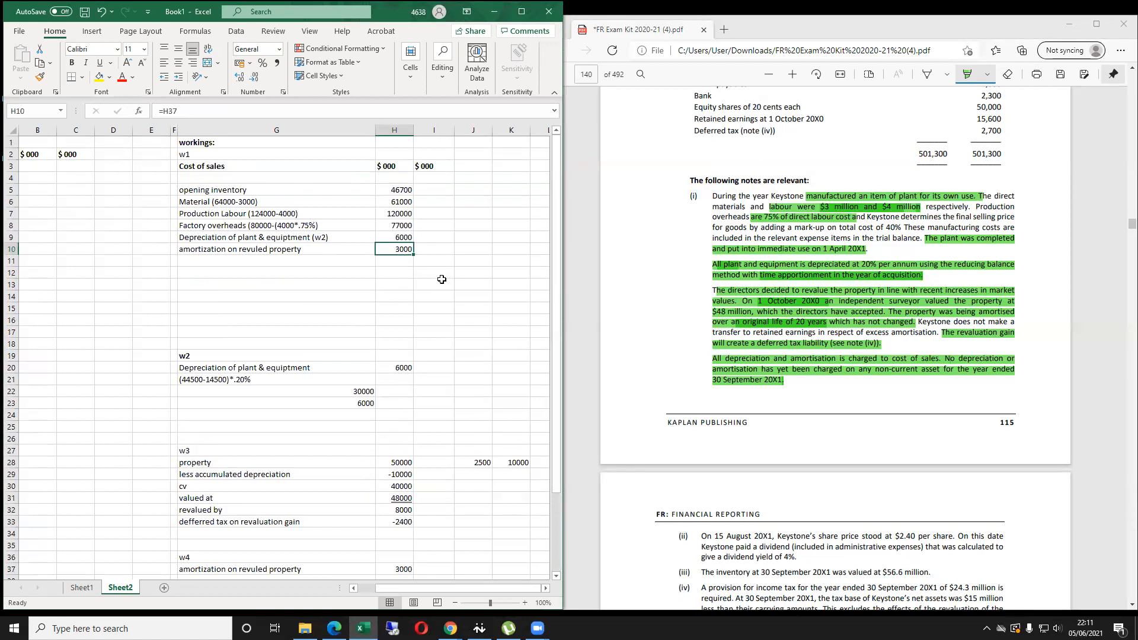
pyautogui.write('=')
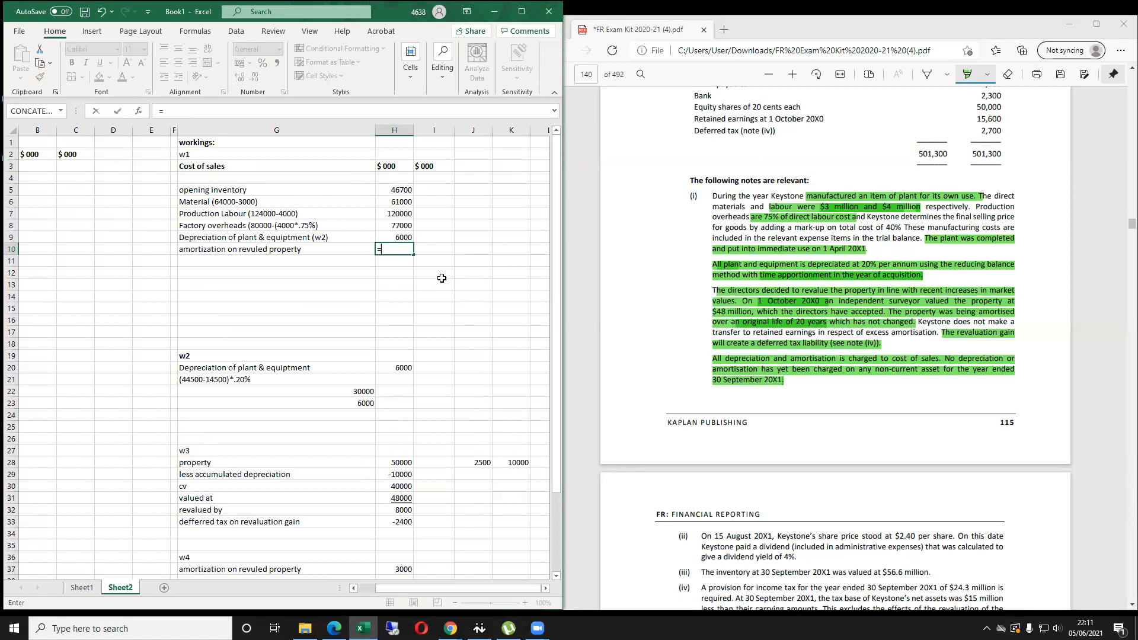
pyautogui.press('Escape')
# Enter "w5" in G24, directly below the existing plant depreciation figures of working w2.
pyautogui.press('Down')
pyautogui.press('Down')
pyautogui.press('Down')
pyautogui.press('Down')
pyautogui.press('Down')
pyautogui.press('Down')
pyautogui.press('Down')
pyautogui.press('Down')
pyautogui.press('Down')
pyautogui.press('Down')
pyautogui.press('Down')
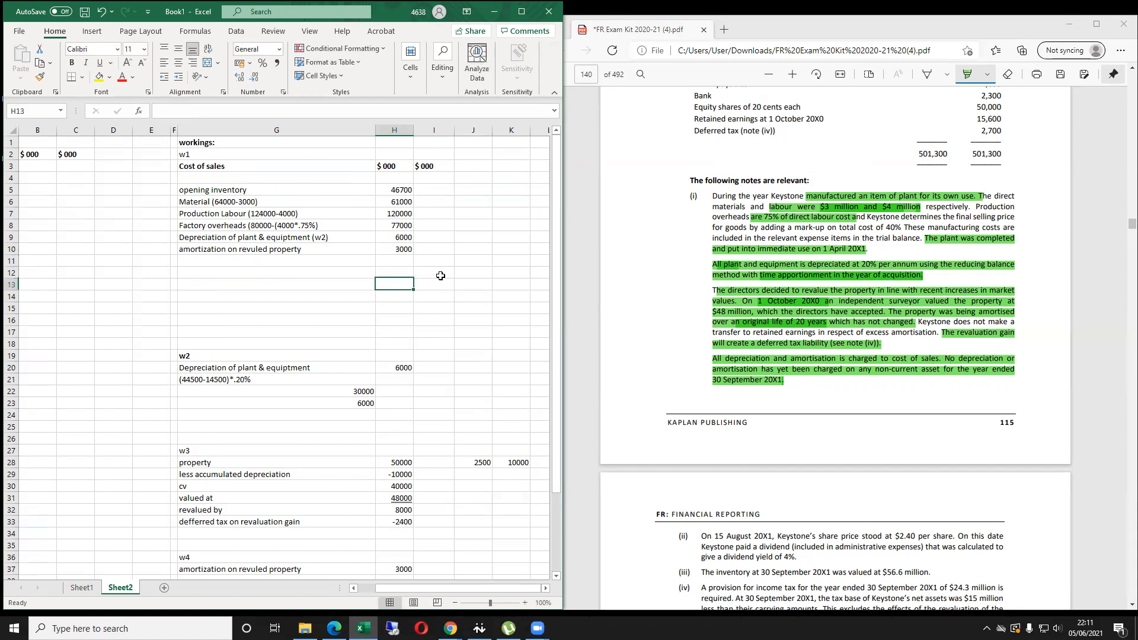
pyautogui.press('Left')
pyautogui.press('Down')
pyautogui.press('Down')
pyautogui.press('Down')
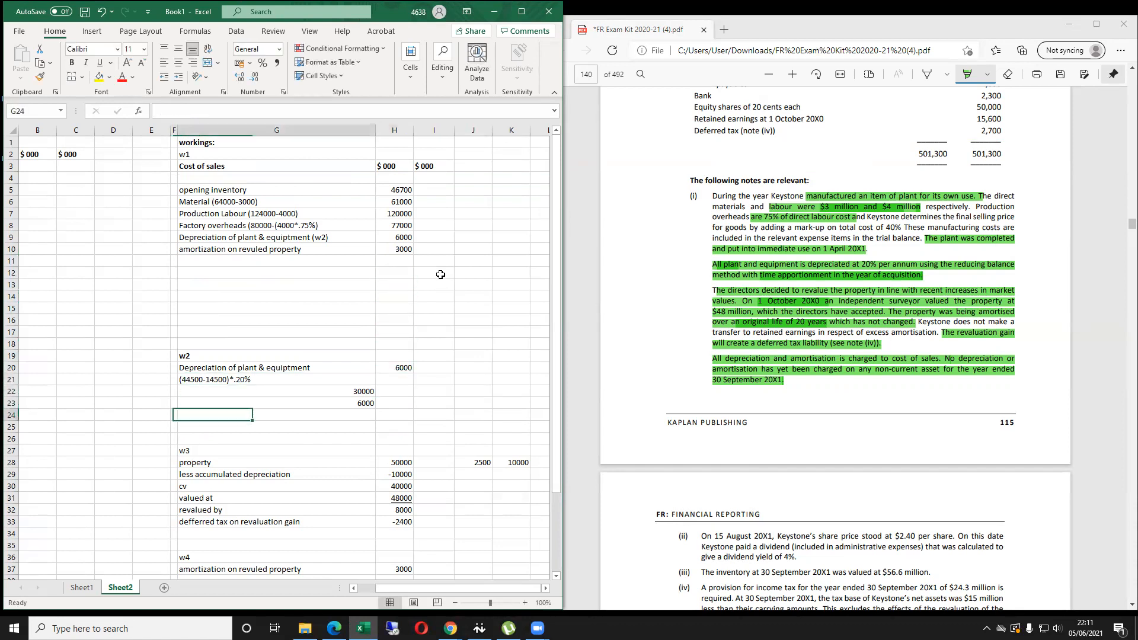
pyautogui.scroll(-3, 509, 301)
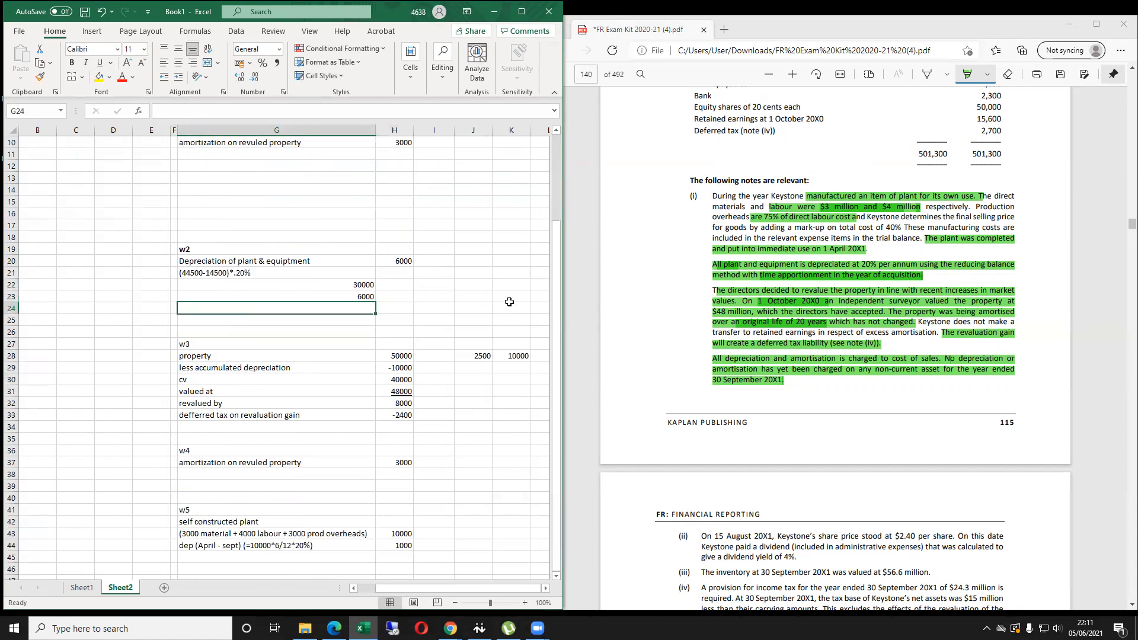
pyautogui.write('w5')
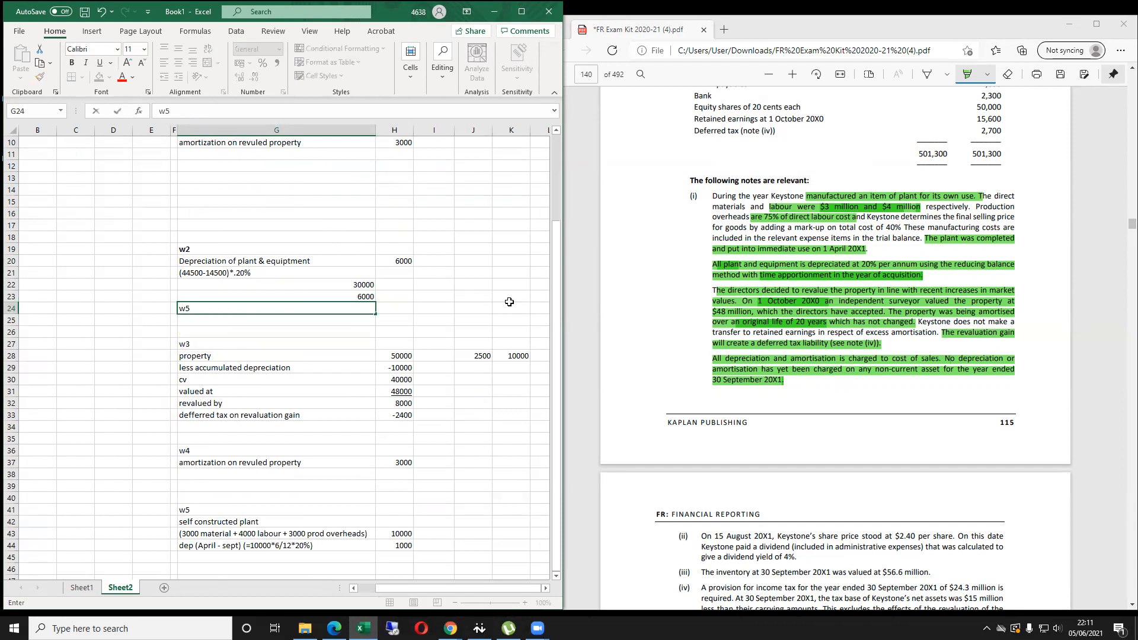
pyautogui.press('Return')
pyautogui.press('Up')
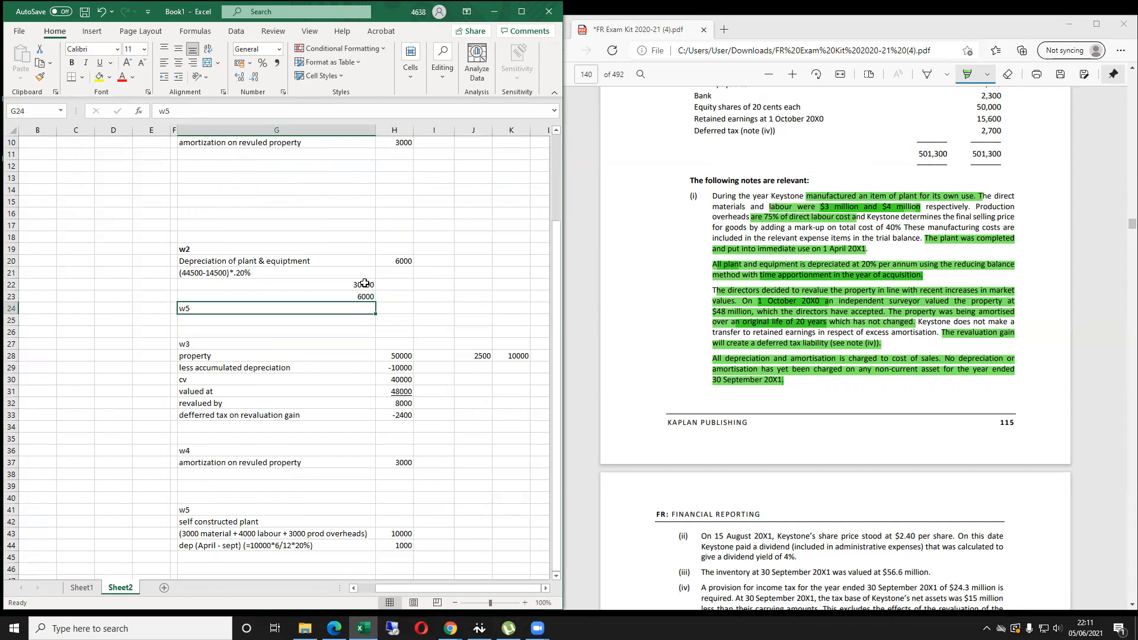
# Extend the label in G24 so it reads "w5 self constructed plant depreciation".
pyautogui.doubleClick(282, 309)
pyautogui.click(261, 520)
pyautogui.hotkey('ctrl', 'c')
pyautogui.doubleClick(224, 309)
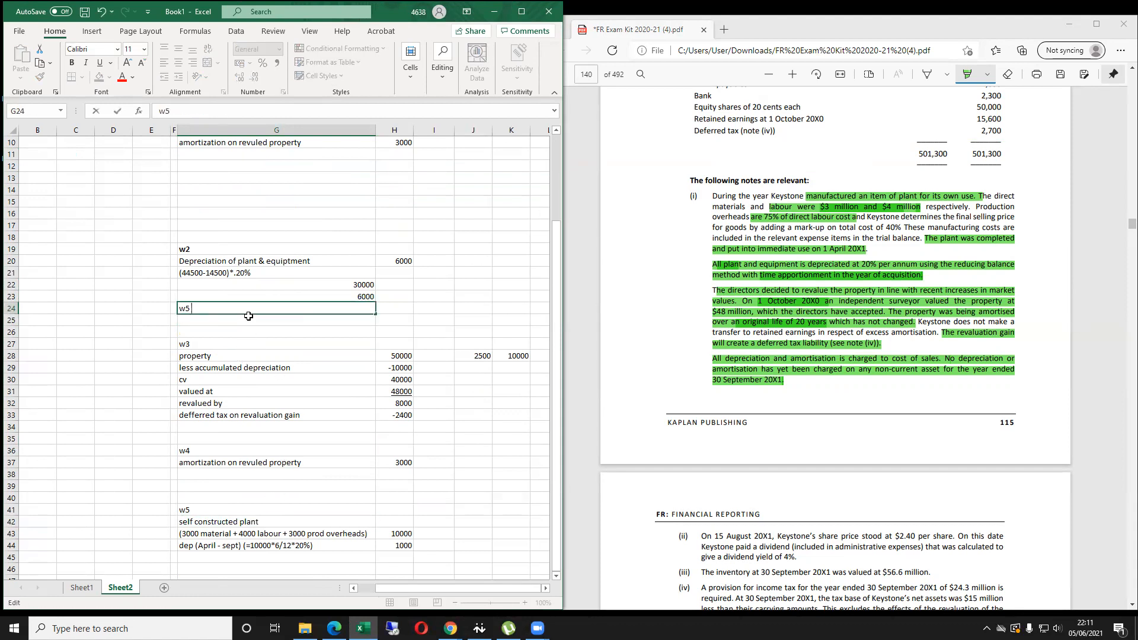
pyautogui.write('w')
pyautogui.press('BackSpace')
pyautogui.write('sel;')
pyautogui.write('l;')
pyautogui.write('f const')
pyautogui.write('ructed plant depre')
pyautogui.write('ciati')
pyautogui.write('on')
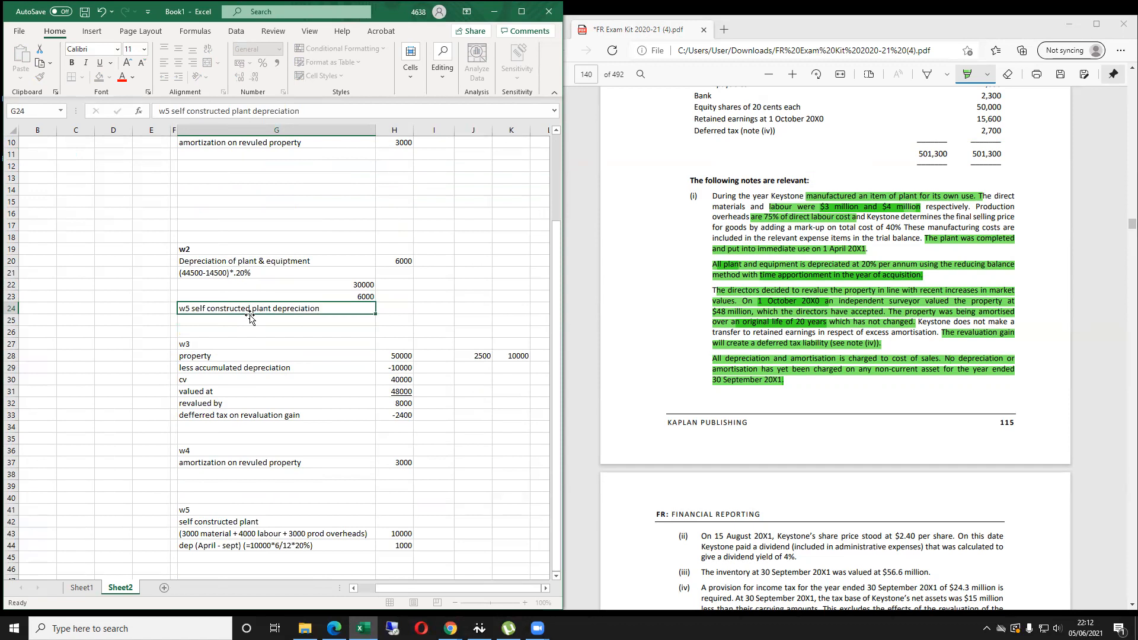
# Link H24 to the self-constructed plant's depreciation in w5 with =H44.
pyautogui.press('Tab')
pyautogui.write('1')
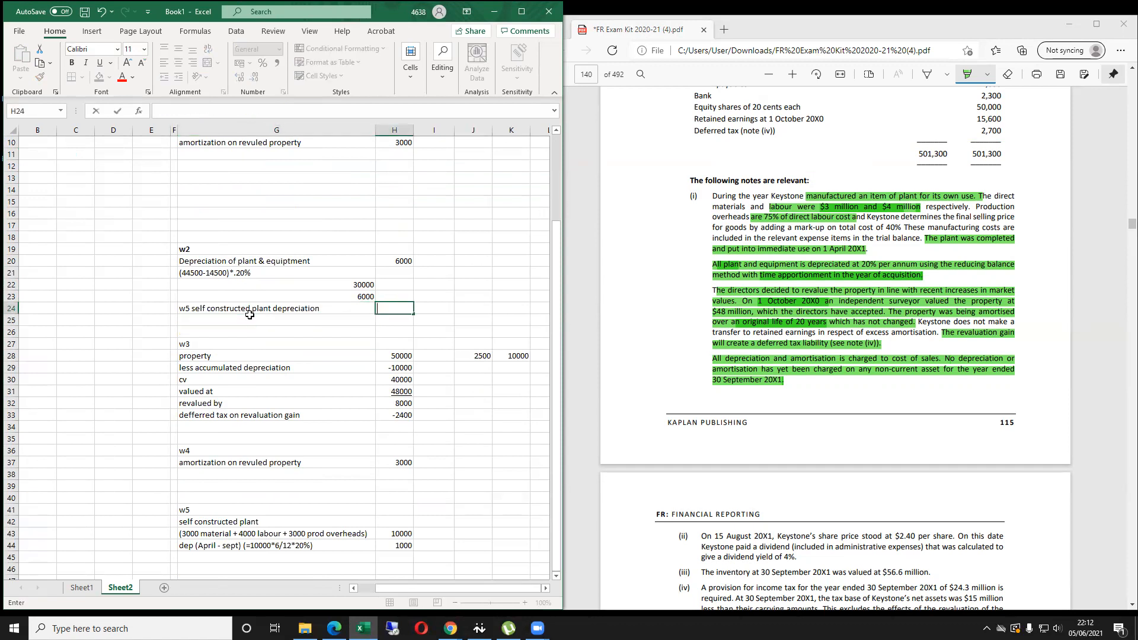
pyautogui.write('=')
pyautogui.click(407, 544)
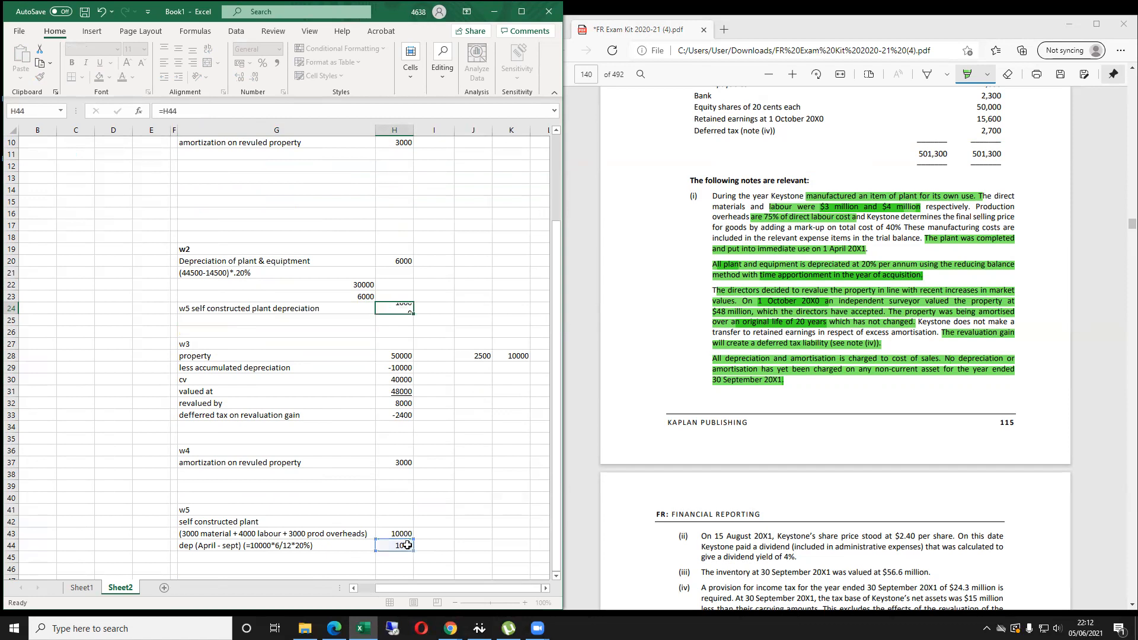
pyautogui.press('Return')
# Total the w2 depreciation in H25 with =H20+H24 and underline the figure in H24.
pyautogui.write('=')
pyautogui.click(396, 262)
pyautogui.write('+')
pyautogui.press('Up')
pyautogui.press('Return')
pyautogui.press('Up')
# Review the w2 plant depreciation lines against the self-constructed plant's depreciation label and formula in w5.
pyautogui.click(218, 263)
pyautogui.press('Down')
pyautogui.press('Down')
pyautogui.press('Up')
pyautogui.press('Up')
pyautogui.press('Down')
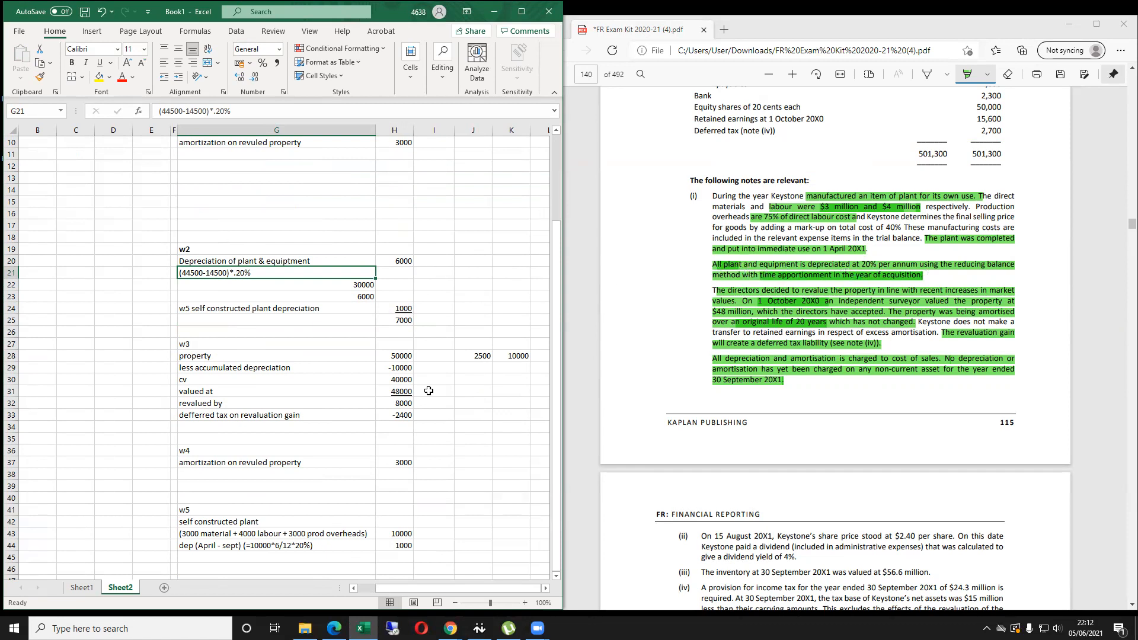
pyautogui.click(351, 547)
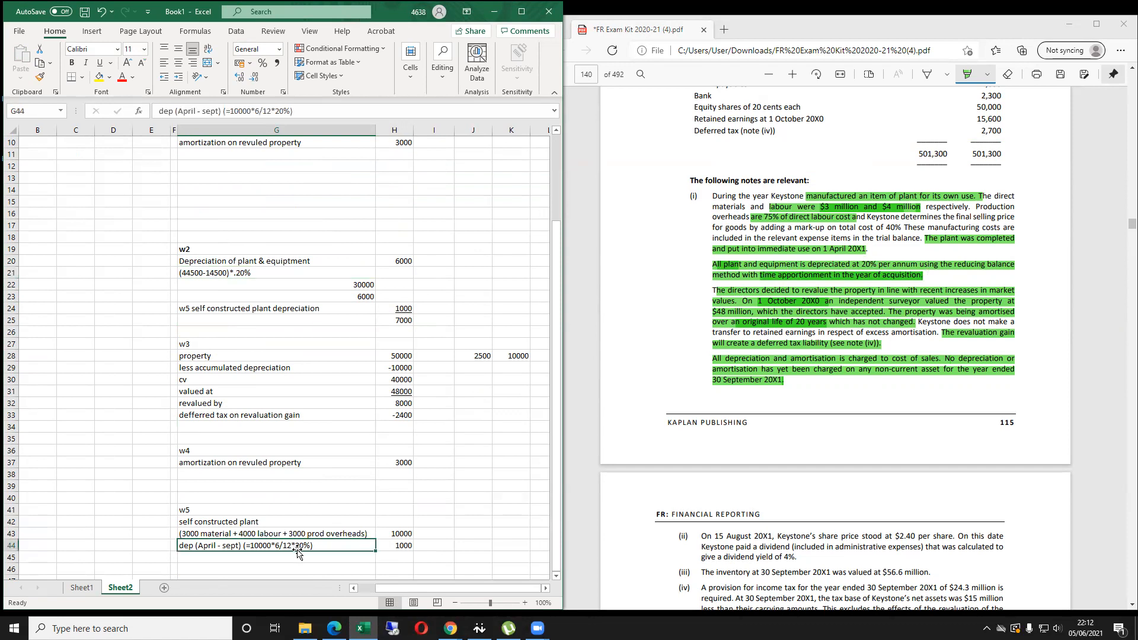
pyautogui.click(398, 546)
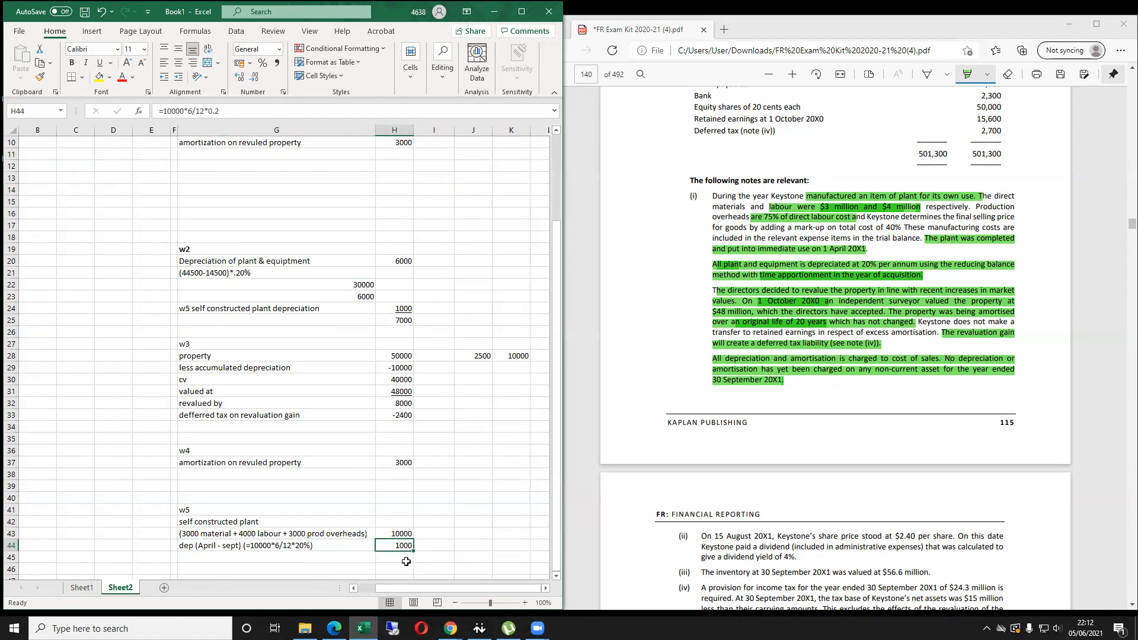
pyautogui.click(403, 263)
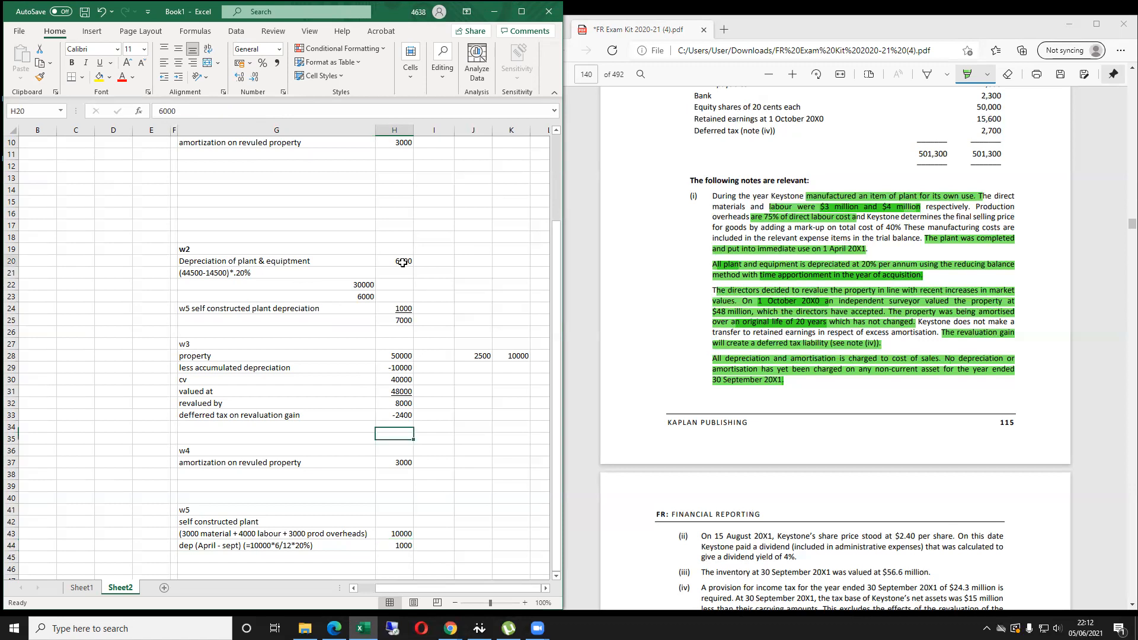
pyautogui.click(290, 261)
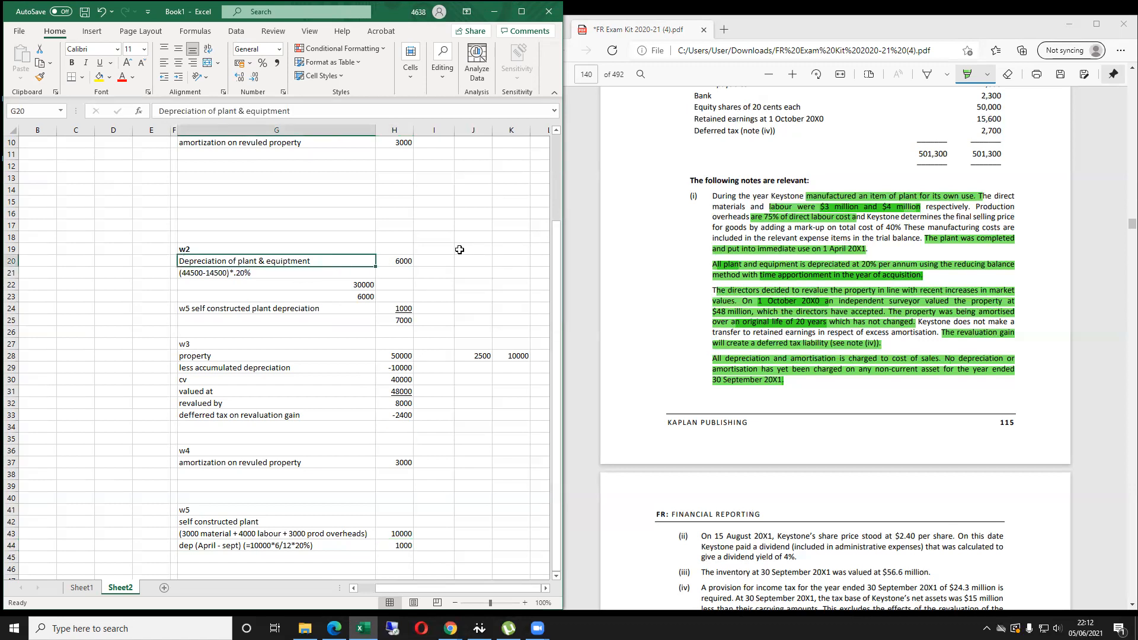
pyautogui.click(395, 309)
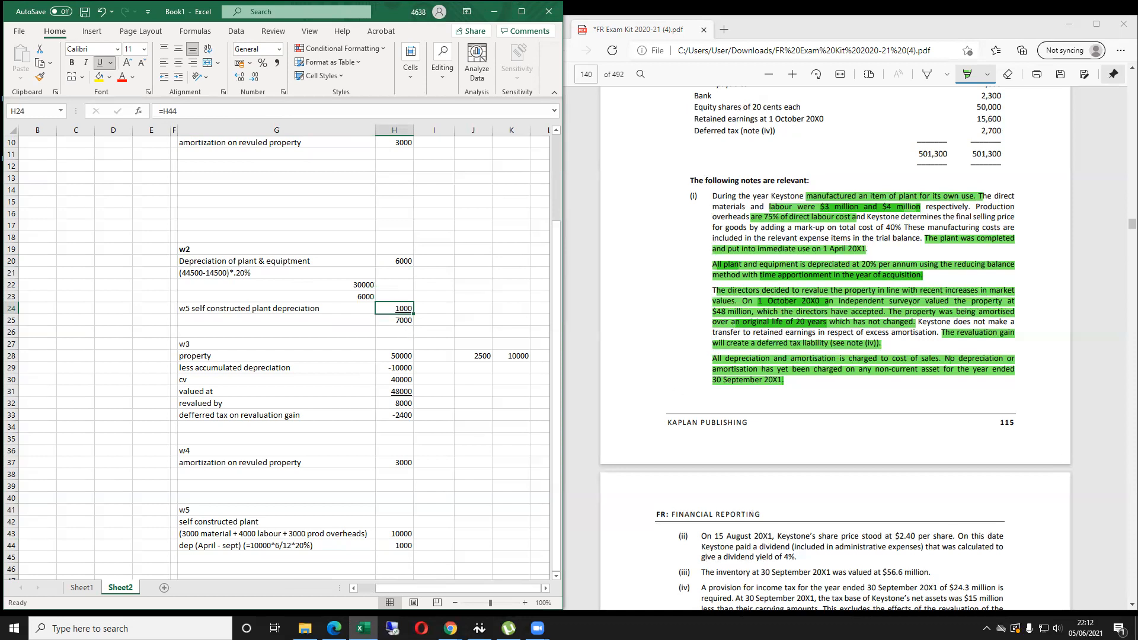
# Relink the plant and equipment depreciation in cost of sales cell H9 to the w2 total with =H25.
pyautogui.scroll(3, 653, 389)
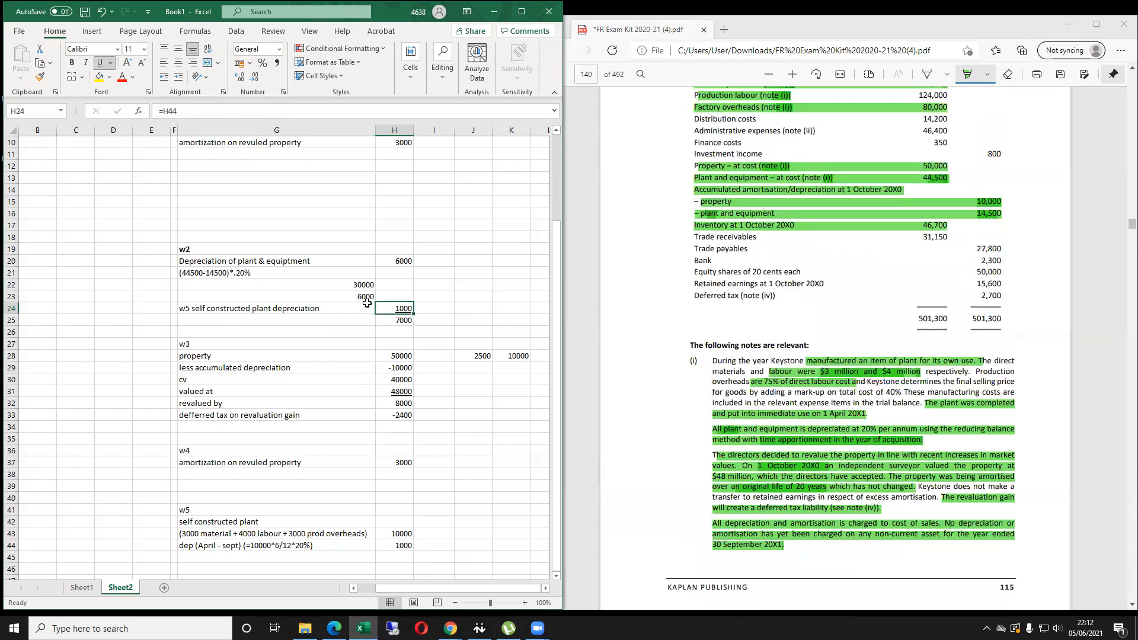
pyautogui.scroll(3, 397, 260)
pyautogui.click(404, 256)
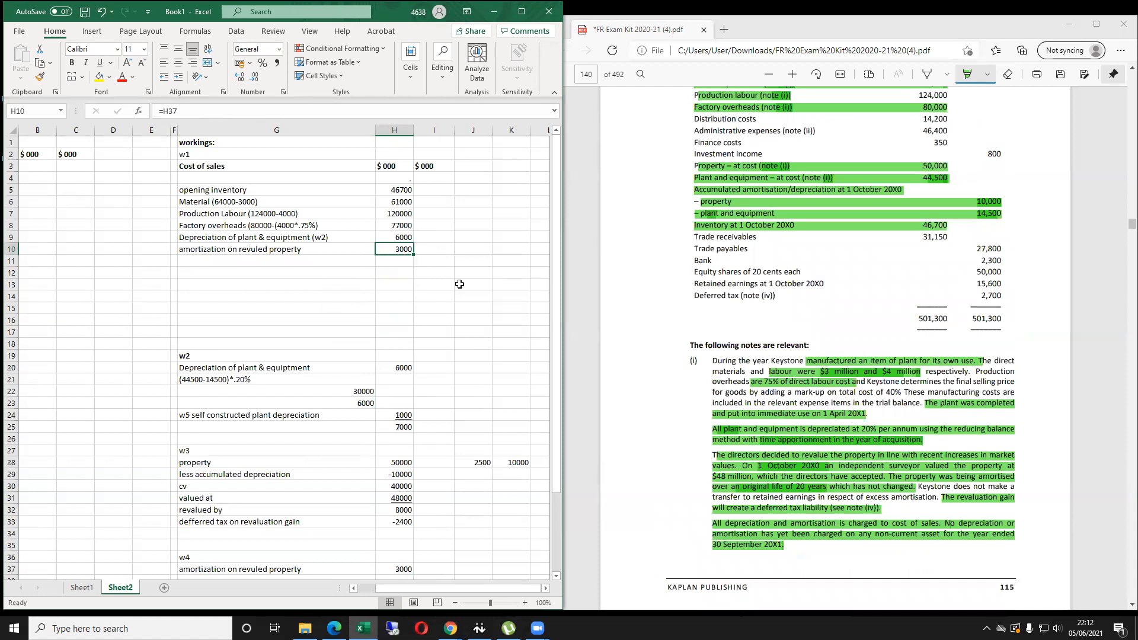
pyautogui.press('Up')
pyautogui.write('=')
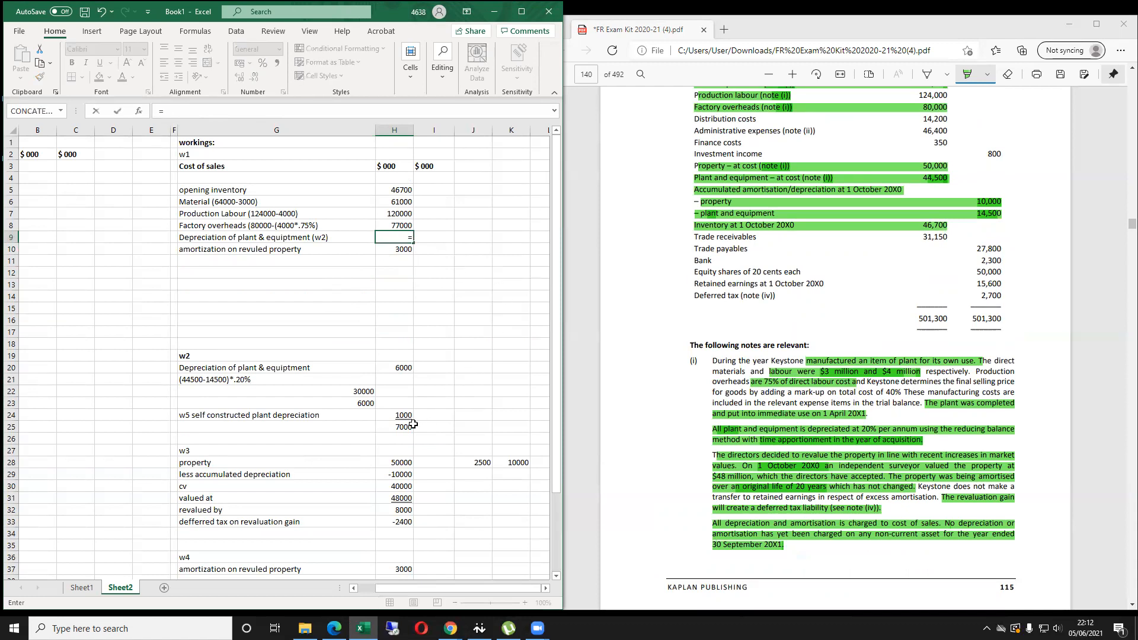
pyautogui.click(396, 428)
pyautogui.press('Return')
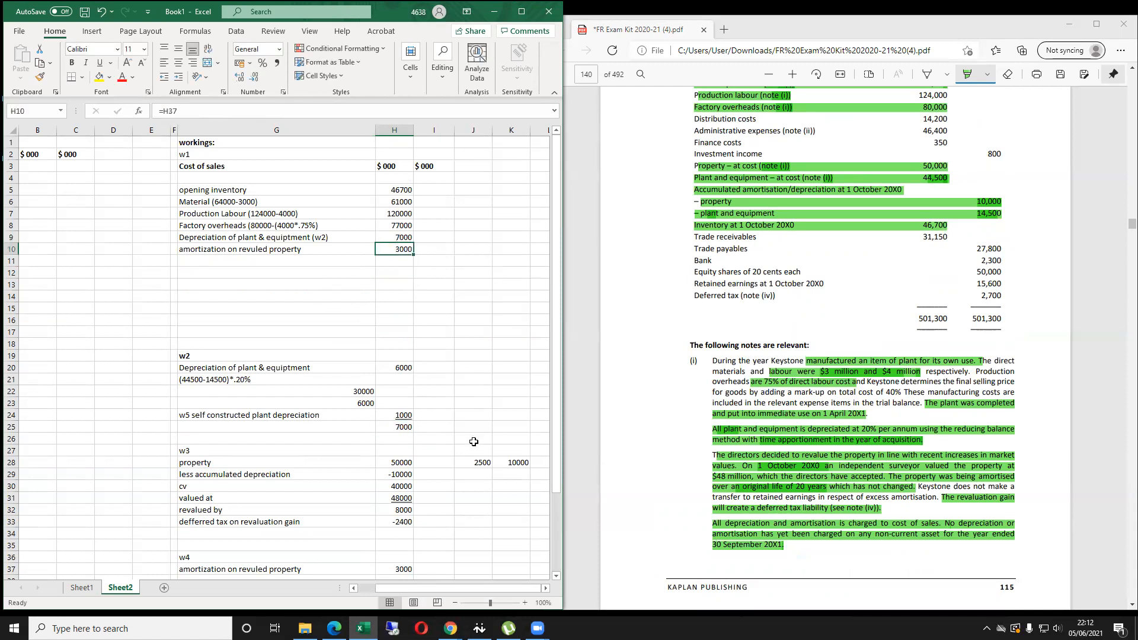
# Calculate the self-constructed plant's carrying value in H45 with =H43-H44.
pyautogui.scroll(-5, 421, 466)
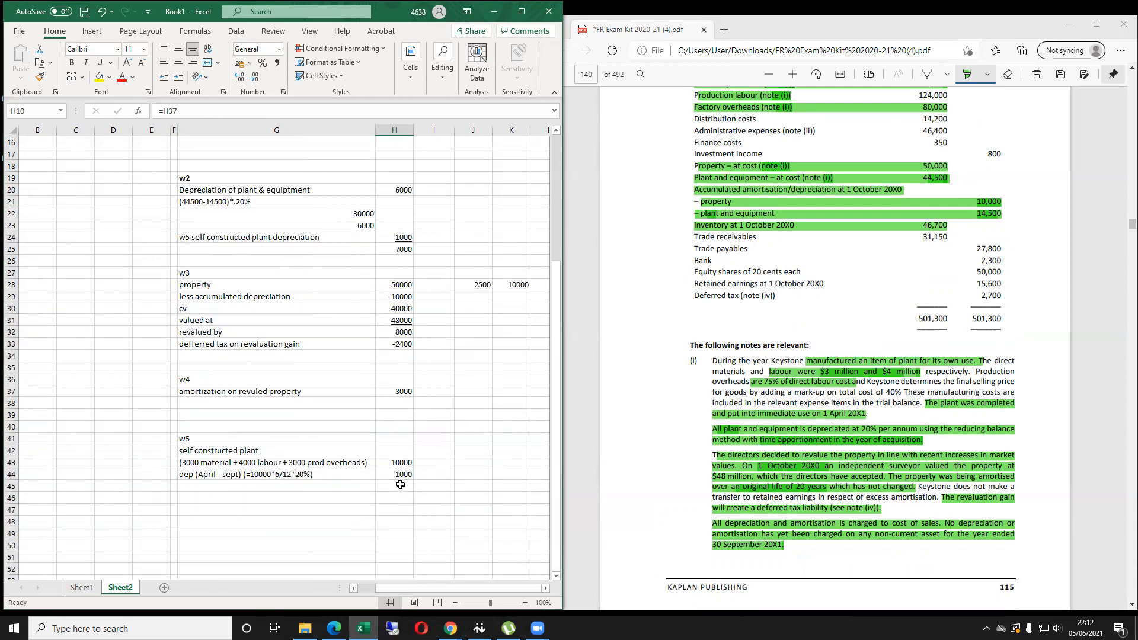
pyautogui.click(401, 474)
pyautogui.click(397, 487)
pyautogui.write('=')
pyautogui.press('Up')
pyautogui.press('Up')
pyautogui.write('-')
pyautogui.press('Up')
pyautogui.press('Return')
# Label the carrying value line in G45 "cv of self const plant sofp".
pyautogui.press('Up')
pyautogui.press('Left')
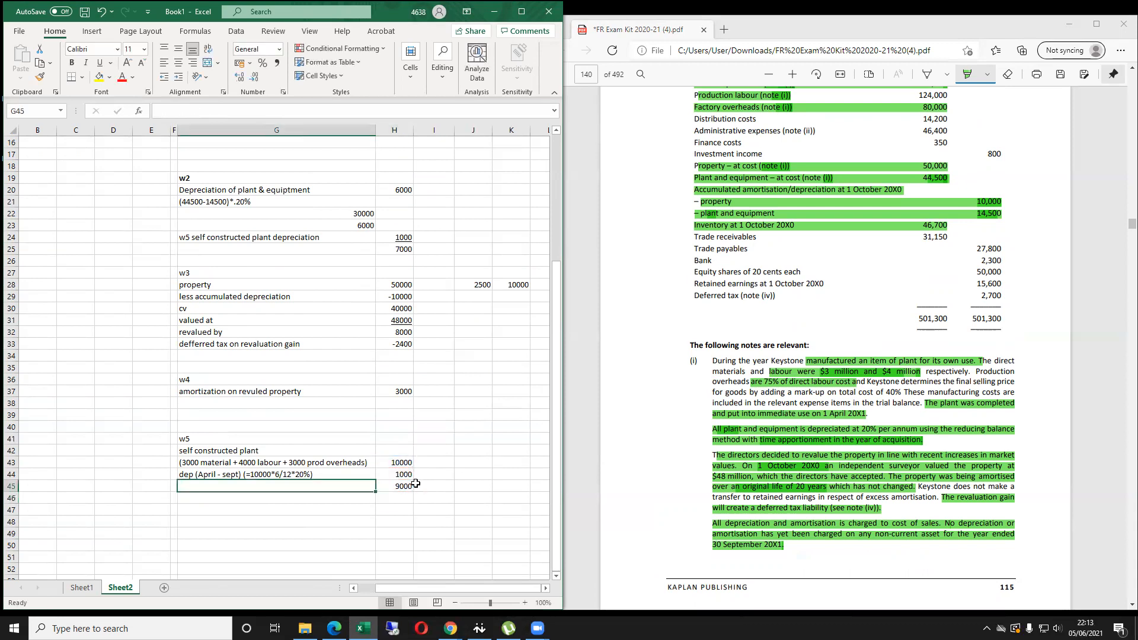
pyautogui.write('cv of self const plant')
pyautogui.press('Tab')
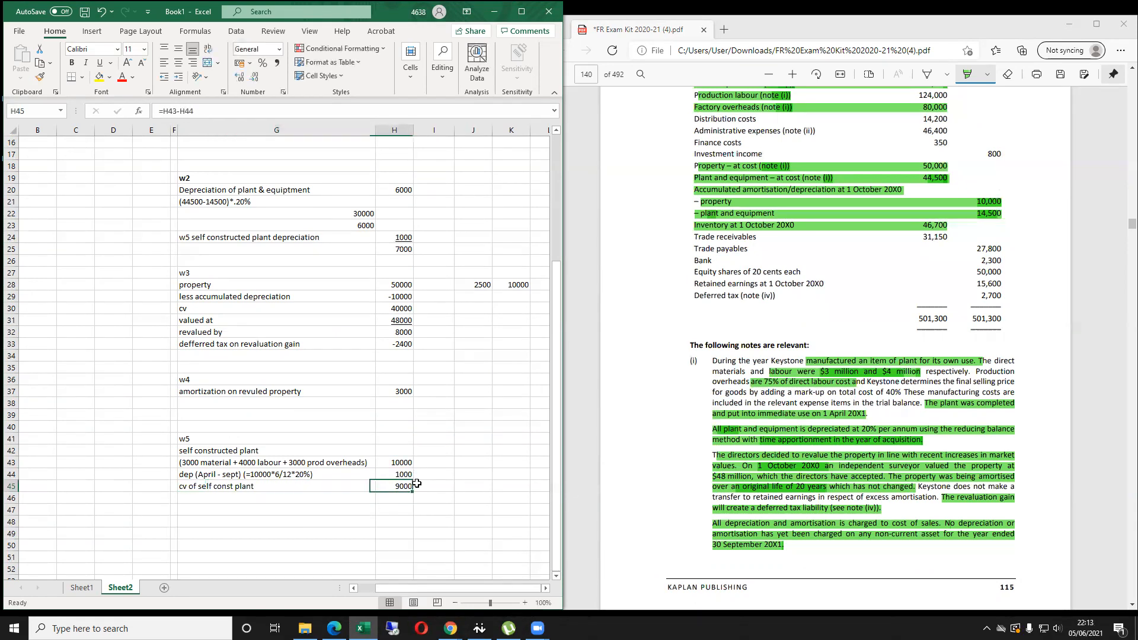
pyautogui.hotkey('shift', 'Tab')
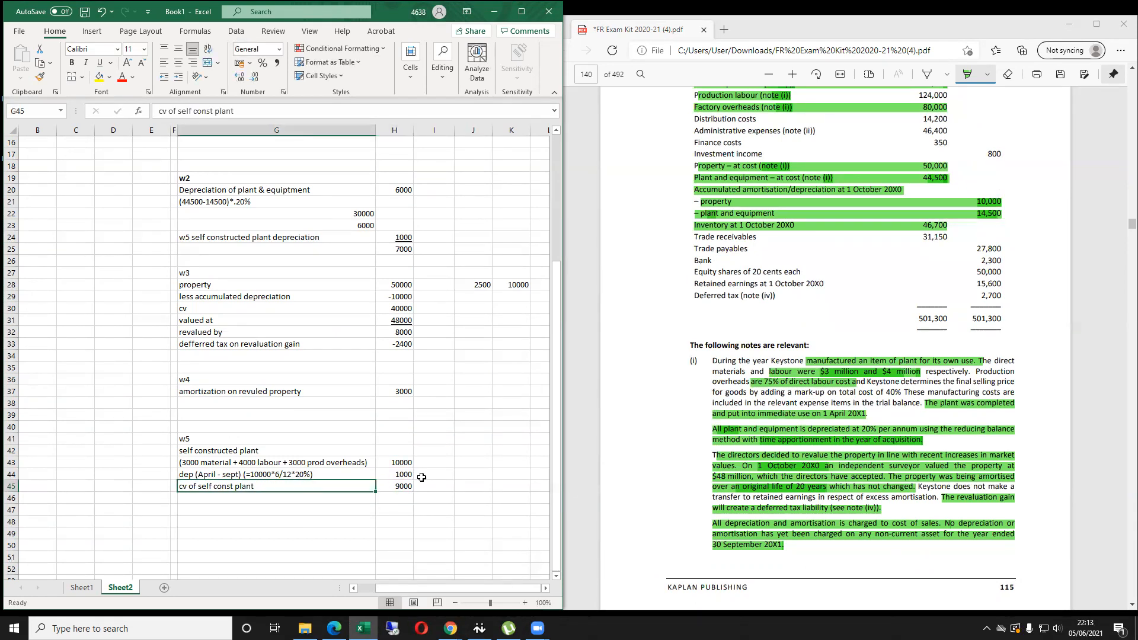
pyautogui.doubleClick(353, 484)
pyautogui.write('sofp')
pyautogui.press('Return')
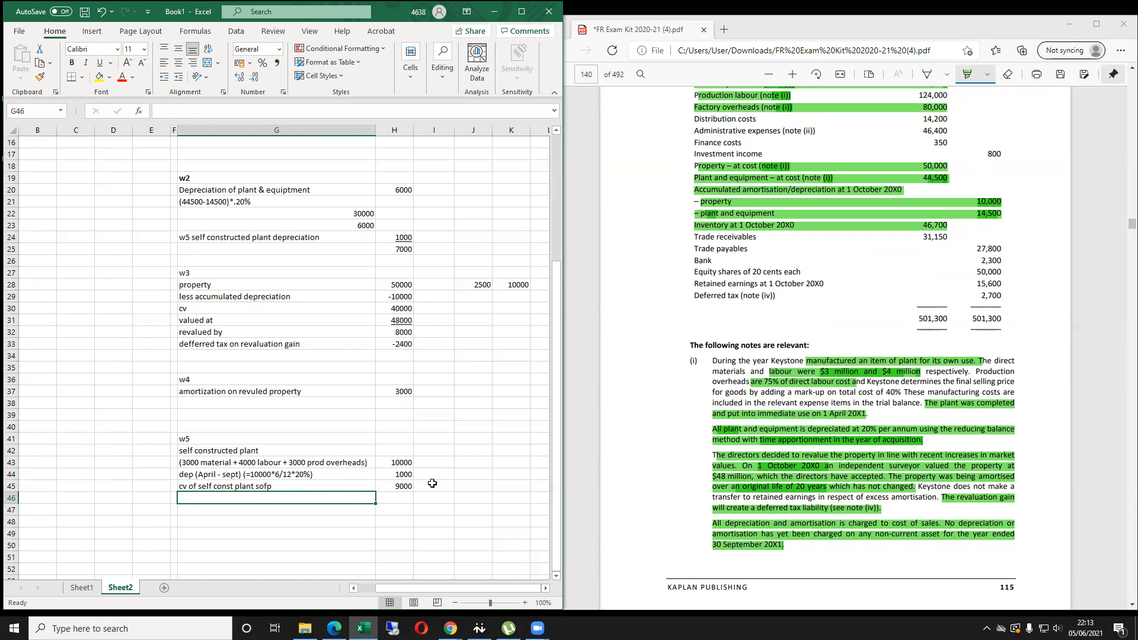
# Trace the depreciation from w5 through the w2 lines and total to the plant depreciation line in cost of sales.
pyautogui.click(400, 474)
pyautogui.click(316, 475)
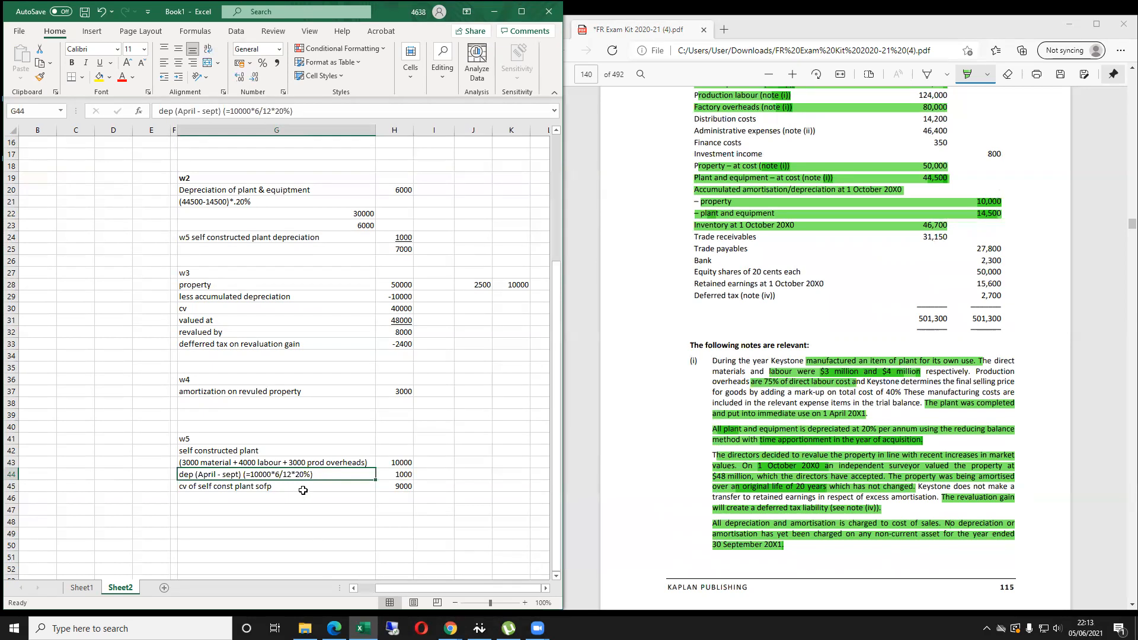
pyautogui.moveTo(398, 191); pyautogui.dragTo(415, 251)
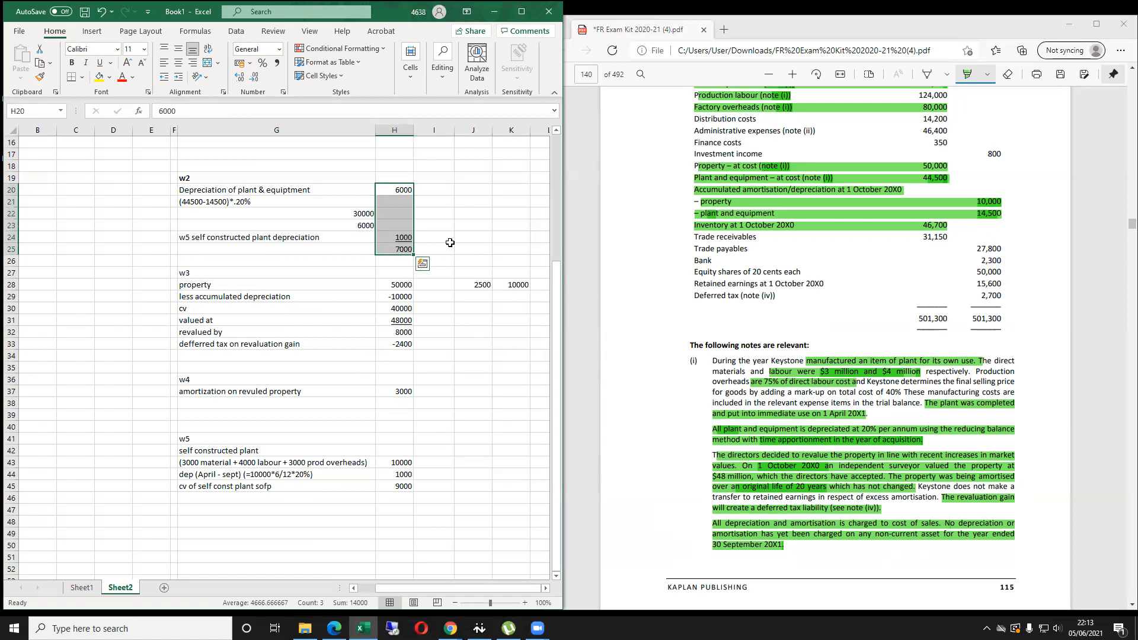
pyautogui.click(394, 191)
pyautogui.click(241, 203)
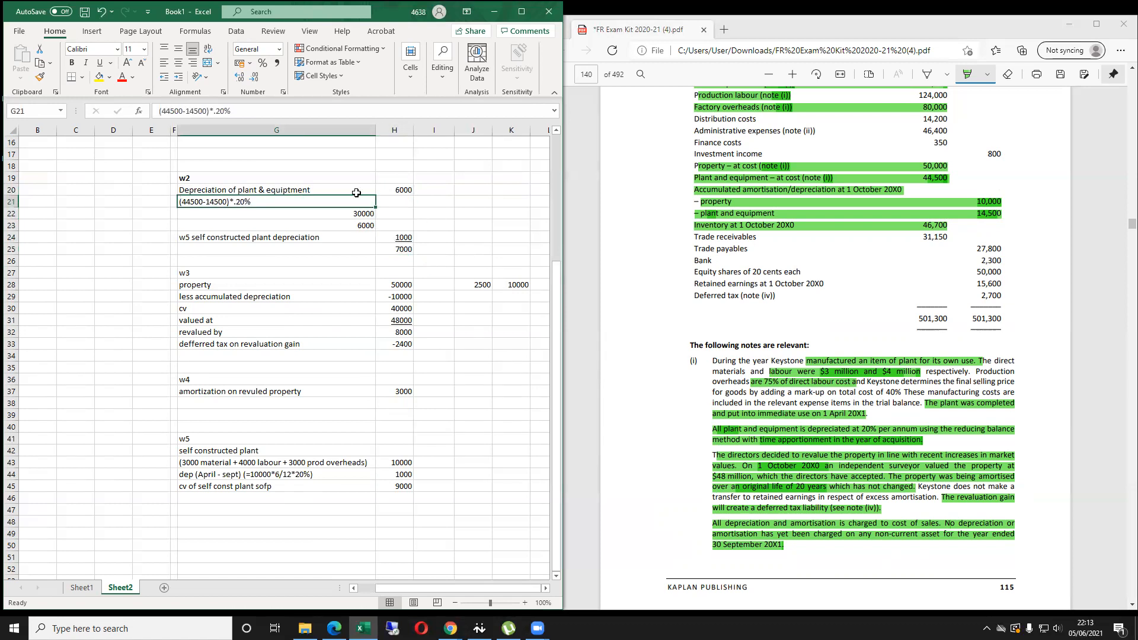
pyautogui.moveTo(356, 193); pyautogui.dragTo(391, 191)
pyautogui.moveTo(304, 237); pyautogui.dragTo(407, 237)
pyautogui.click(401, 249)
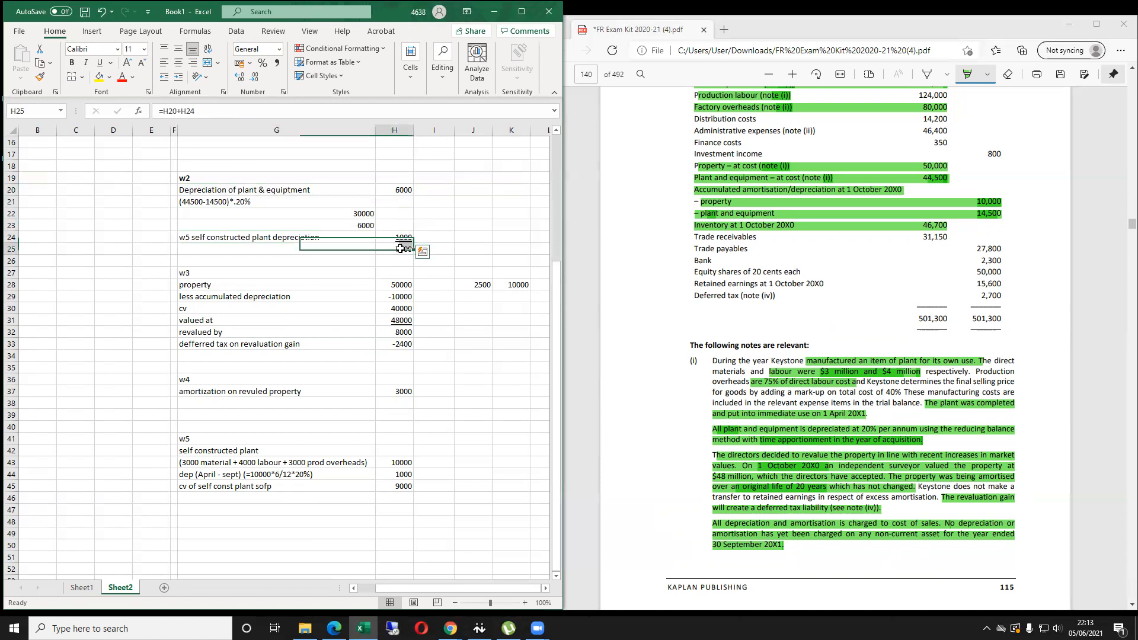
pyautogui.scroll(3, 401, 249)
pyautogui.click(401, 167)
pyautogui.press('Left')
pyautogui.click(401, 168)
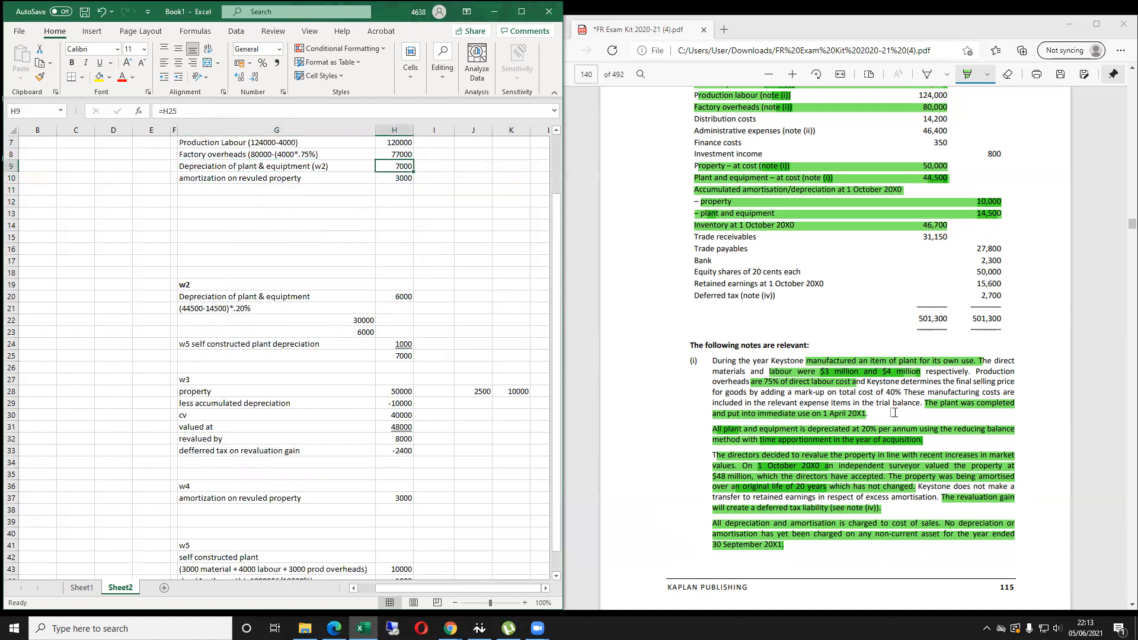
# Review note (i) and the trial balance against the cost of sales working, down to its amortisation line.
pyautogui.scroll(-5, 894, 412)
pyautogui.scroll(4, 691, 253)
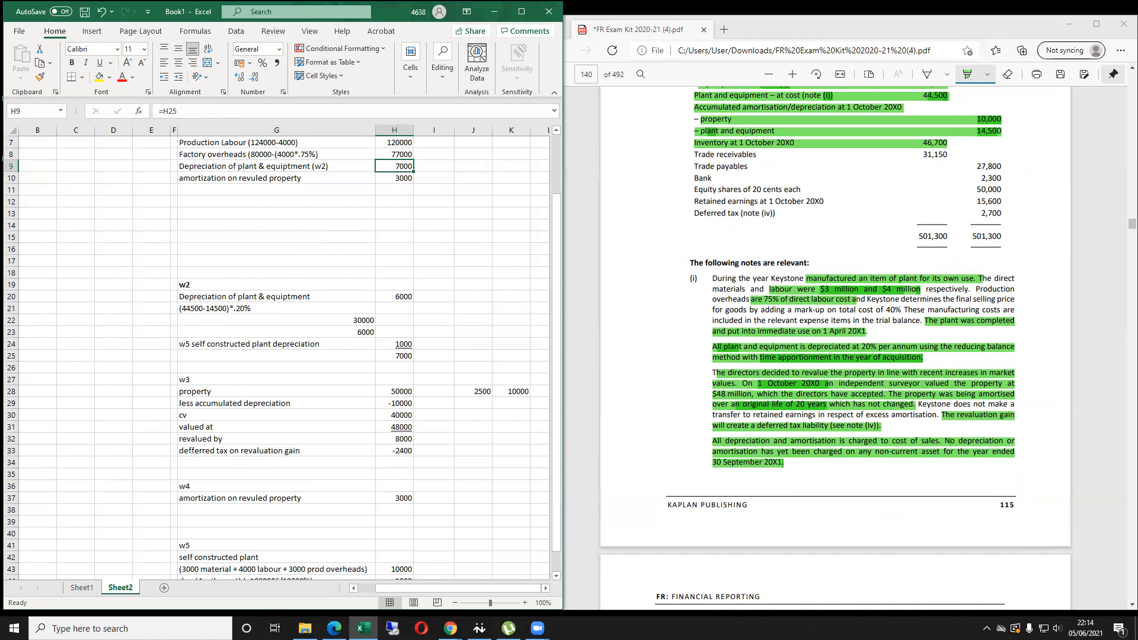
pyautogui.scroll(3, 708, 335)
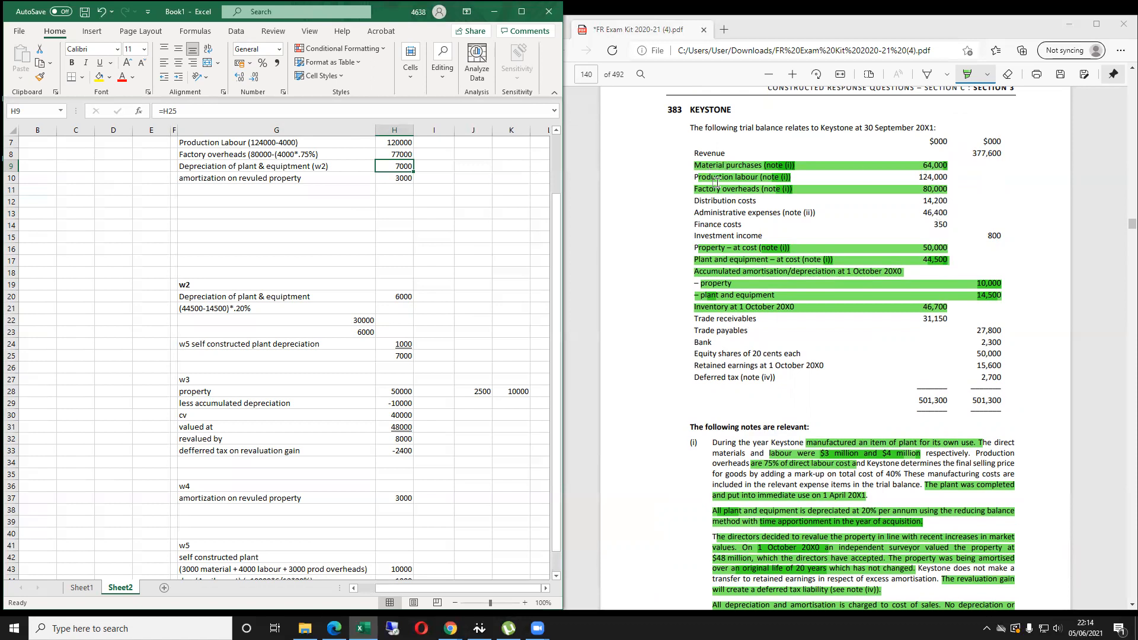
pyautogui.click(277, 178)
pyautogui.scroll(2, 276, 178)
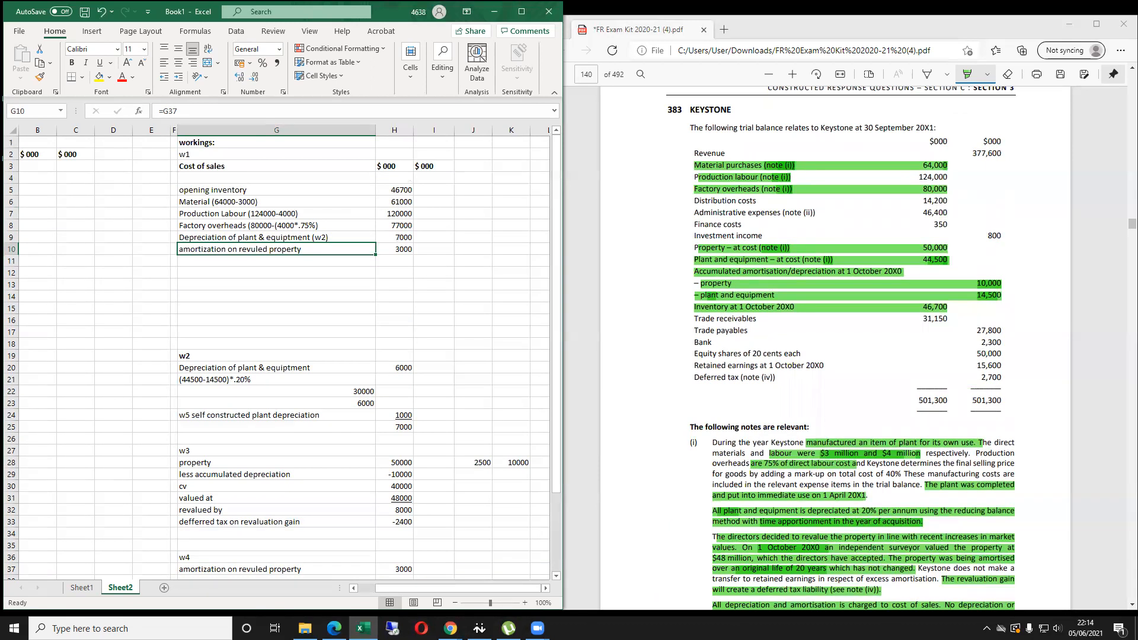
# Highlight note (iii) on the 30 September 20X1 inventory valuation of $56.6 million in the exam PDF.
pyautogui.scroll(-3, 820, 349)
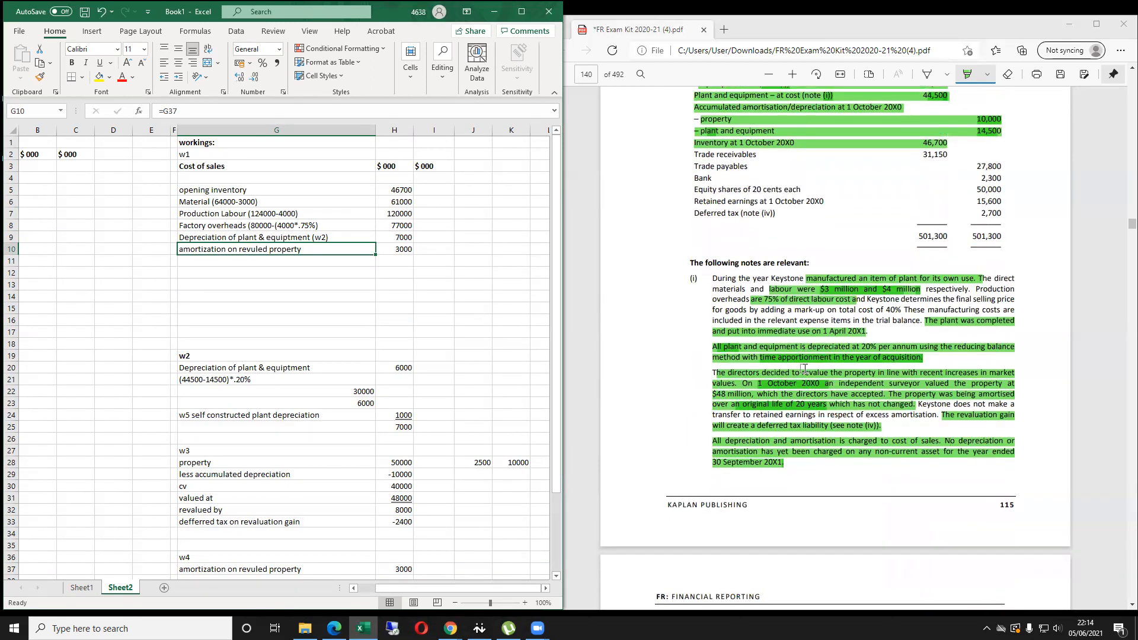
pyautogui.scroll(-4, 822, 403)
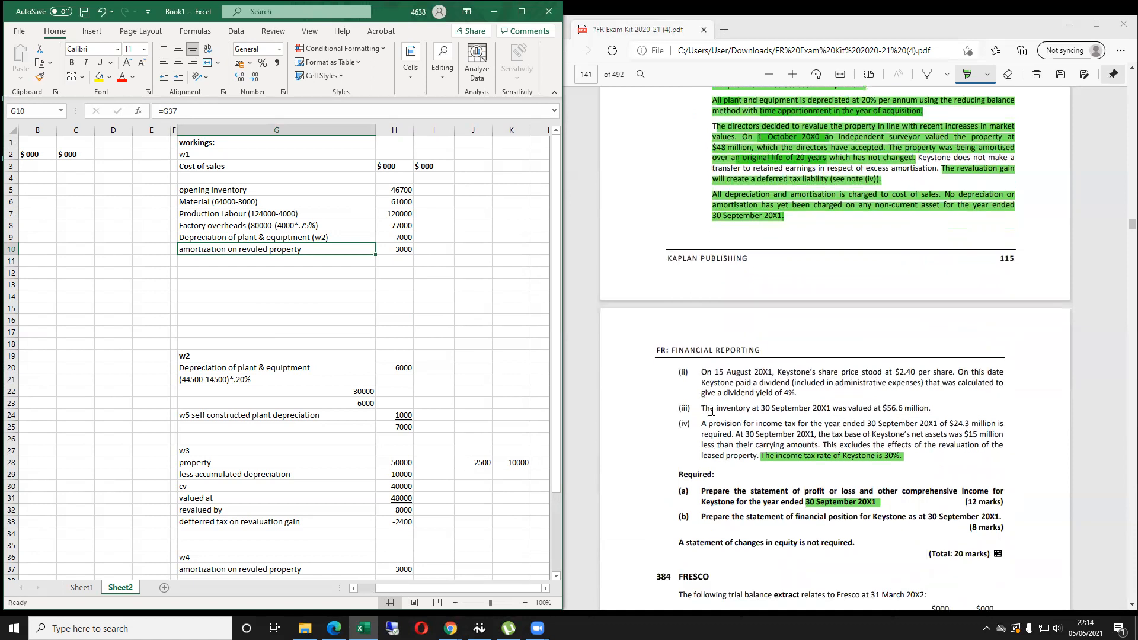
pyautogui.moveTo(702, 406); pyautogui.dragTo(715, 406)
pyautogui.moveTo(861, 406); pyautogui.dragTo(932, 408)
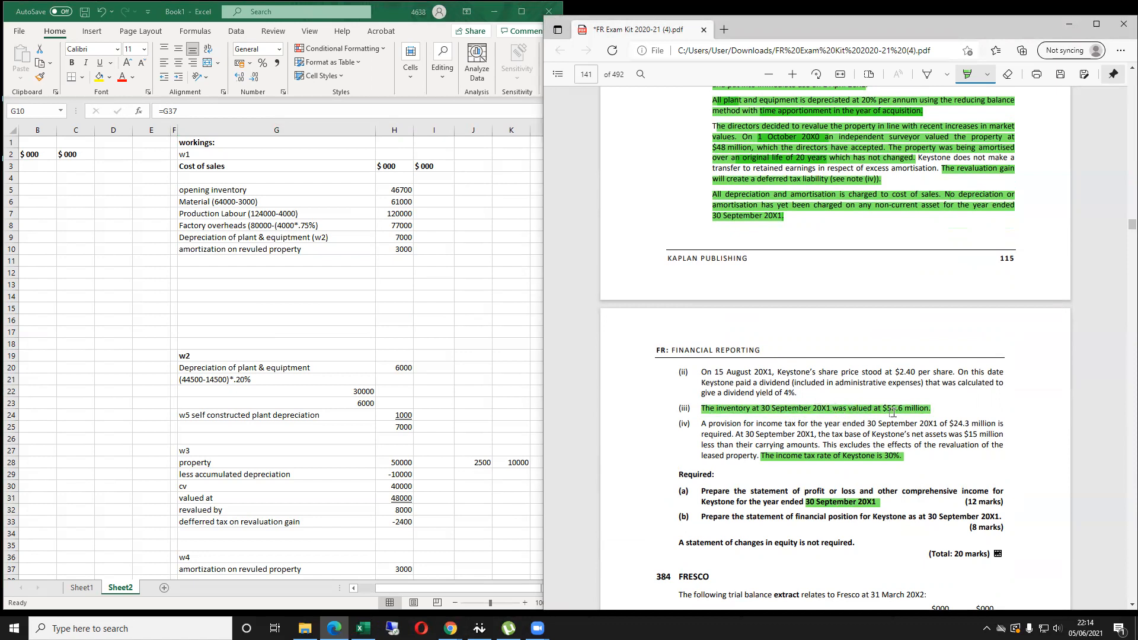
# Add a "closing inventory" line in G11 of the cost of sales working, with -56600 in H11.
pyautogui.click(395, 279)
pyautogui.click(259, 262)
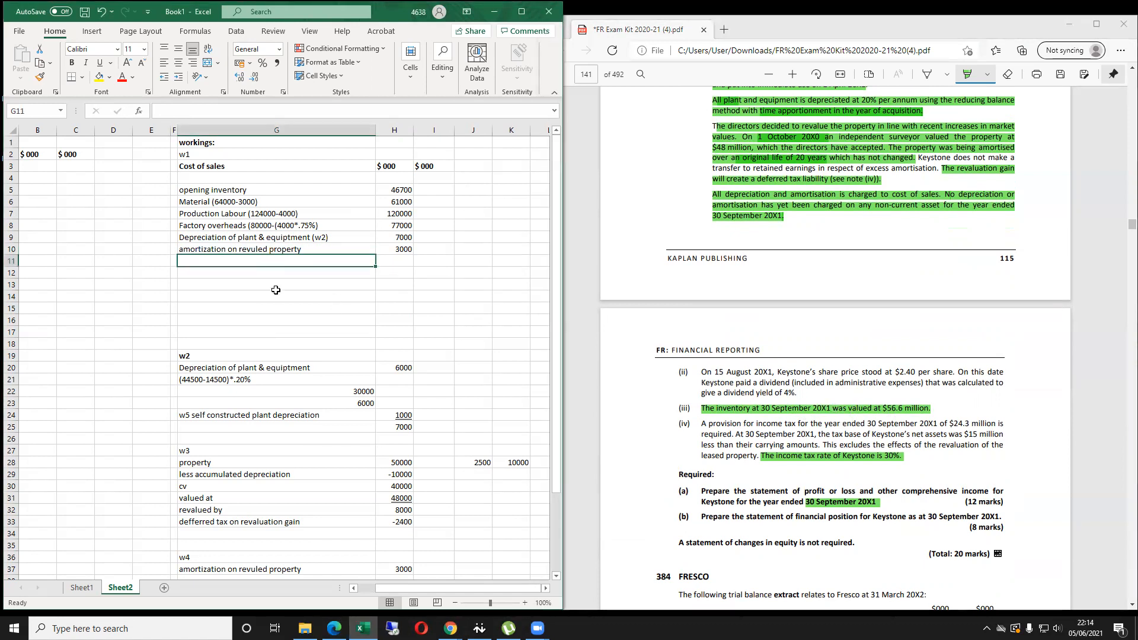
pyautogui.write('closing inv')
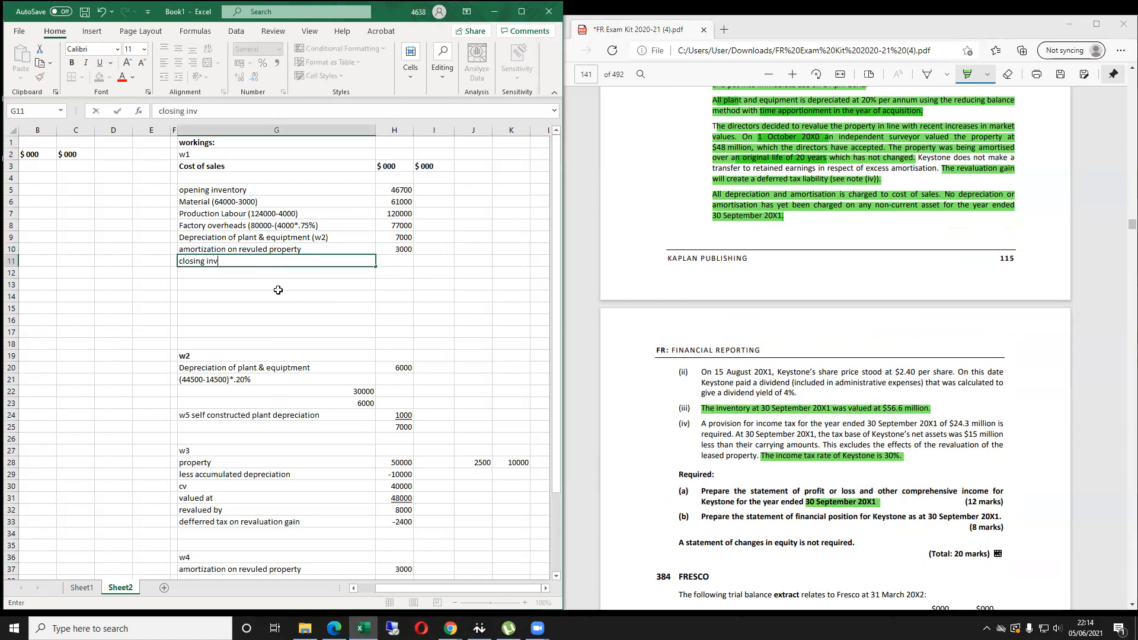
pyautogui.write('entory')
pyautogui.press('Tab')
pyautogui.write('=')
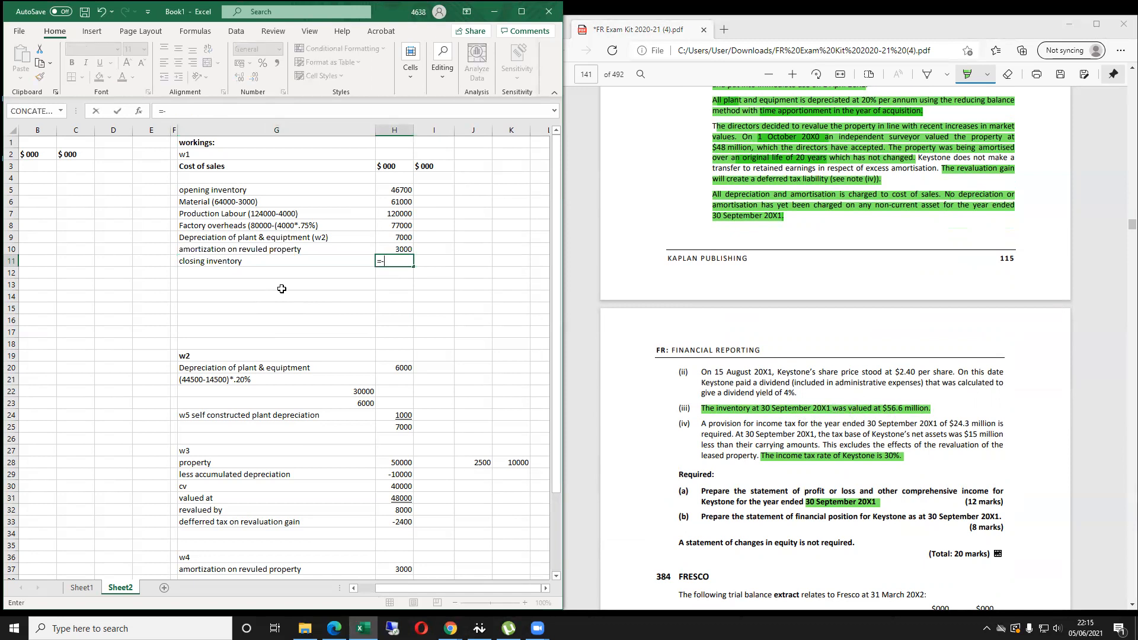
pyautogui.write('-566000')
pyautogui.press('BackSpace')
pyautogui.press('Return')
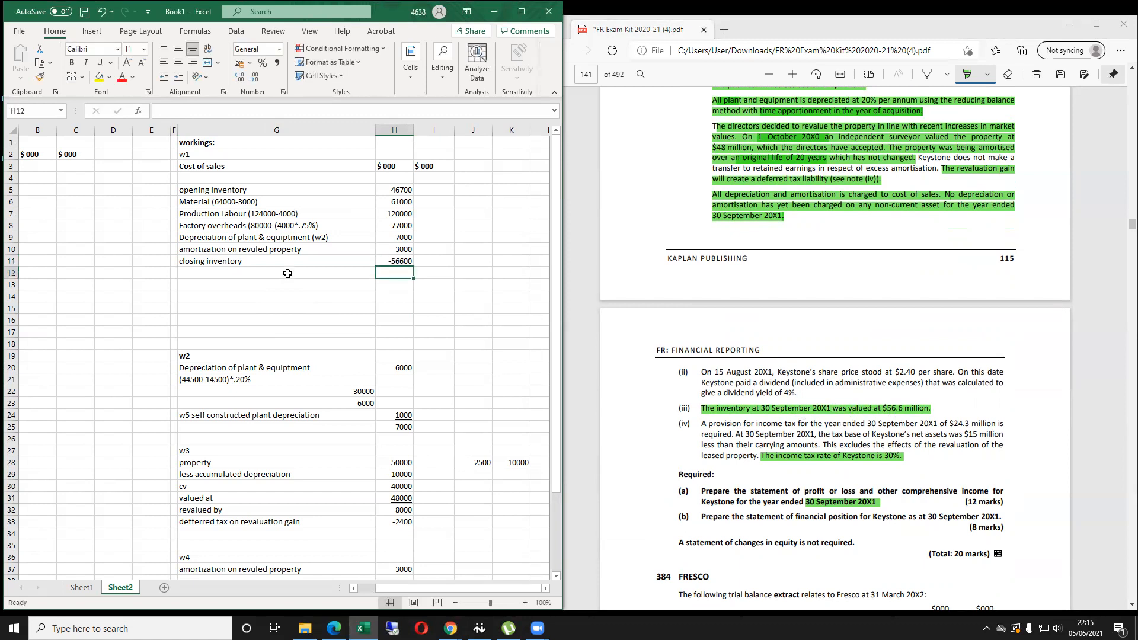
# Total the cost of sales working in H12 with =SUM(H5:H11).
pyautogui.write('=sum')
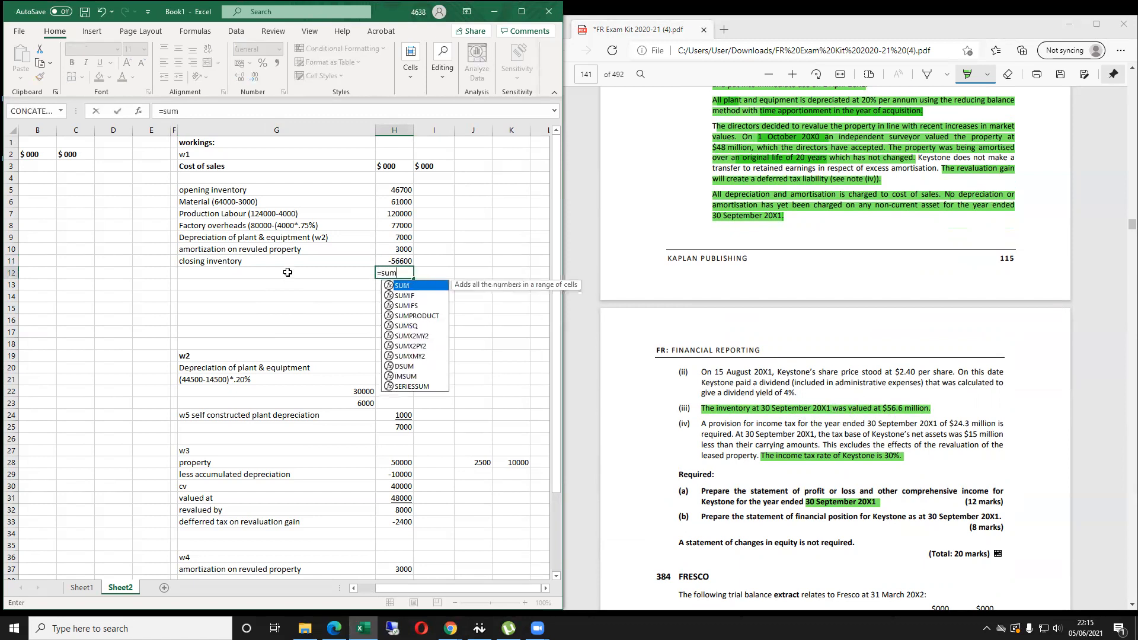
pyautogui.hotkey('ctrl', 'Up')
pyautogui.hotkey('ctrl', 'Up')
pyautogui.hotkey('ctrl', 'Down')
pyautogui.press('Down')
pyautogui.hotkey('ctrl', 'Down')
pyautogui.write('=sum(')
pyautogui.hotkey('ctrl', 'Up')
pyautogui.hotkey('ctrl', 'Up')
pyautogui.press('Down')
pyautogui.press('Down')
pyautogui.hotkey('shift', 'Down')
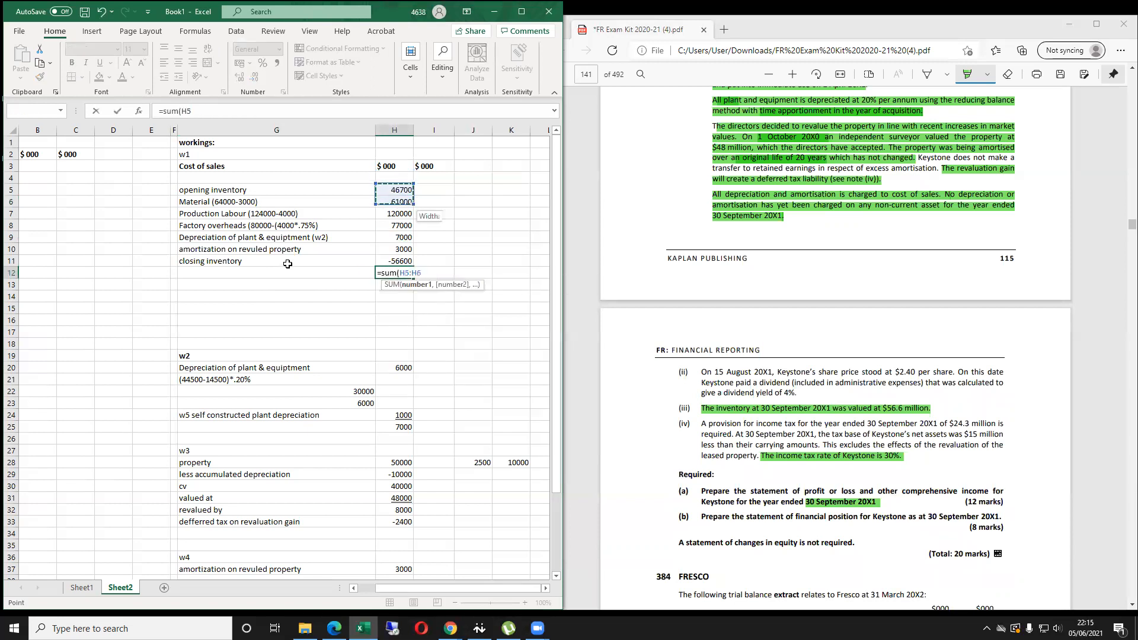
pyautogui.hotkey('ctrl', 'shift', 'Down')
pyautogui.hotkey('shift', 'Up')
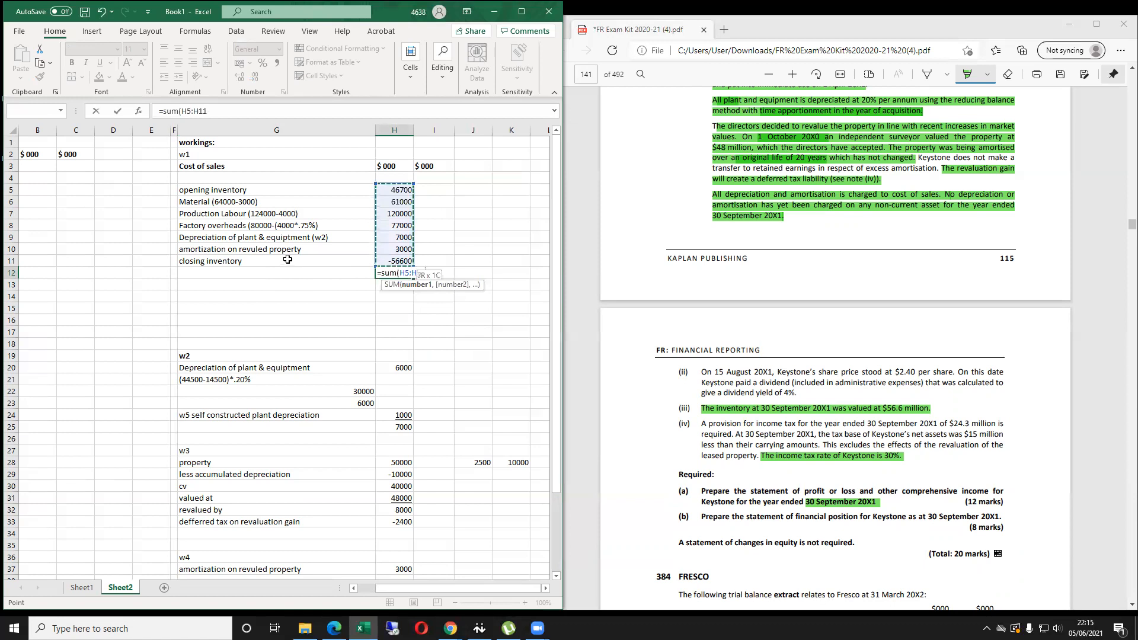
pyautogui.write(')')
pyautogui.press('Return')
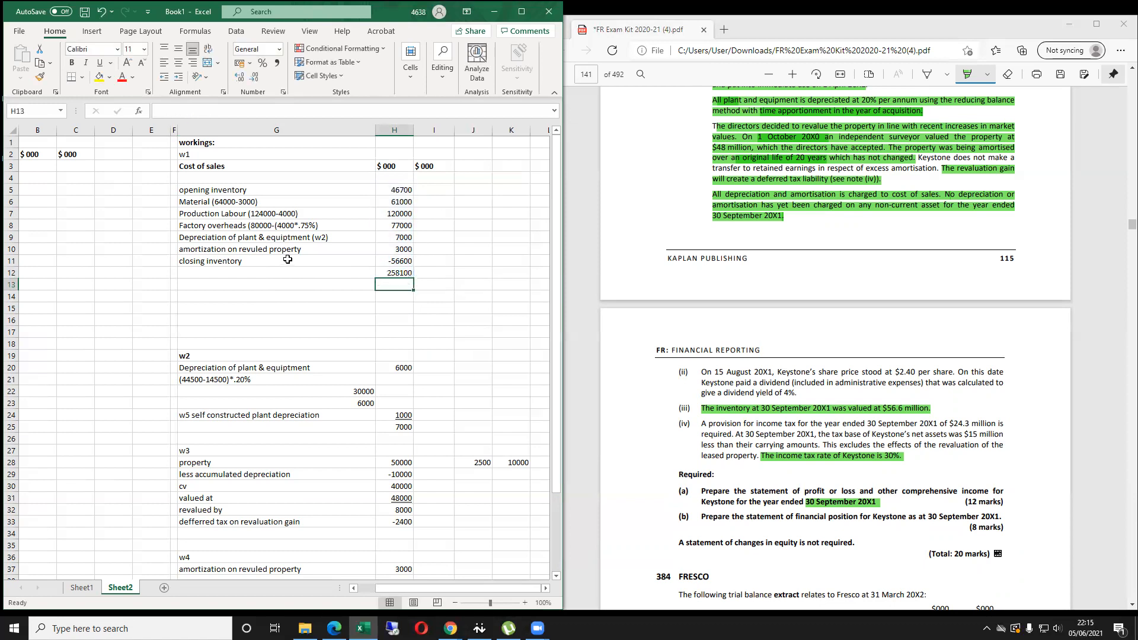
# Underline the closing inventory figure in H11, directly above the cost of sales total.
pyautogui.moveTo(242, 202); pyautogui.dragTo(241, 226)
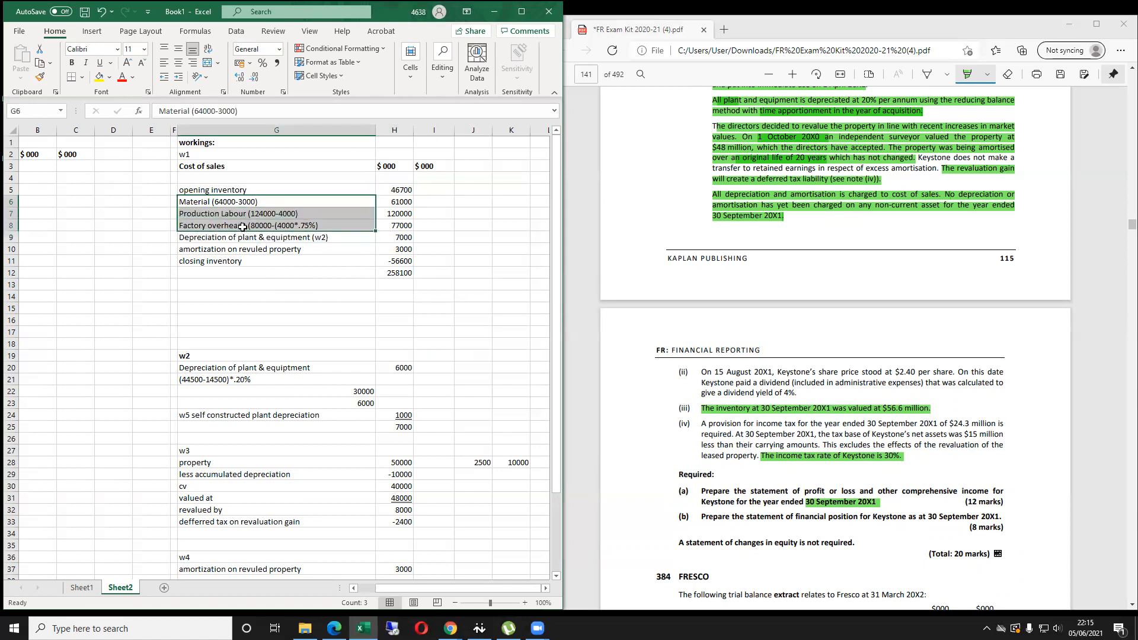
pyautogui.scroll(8, 734, 276)
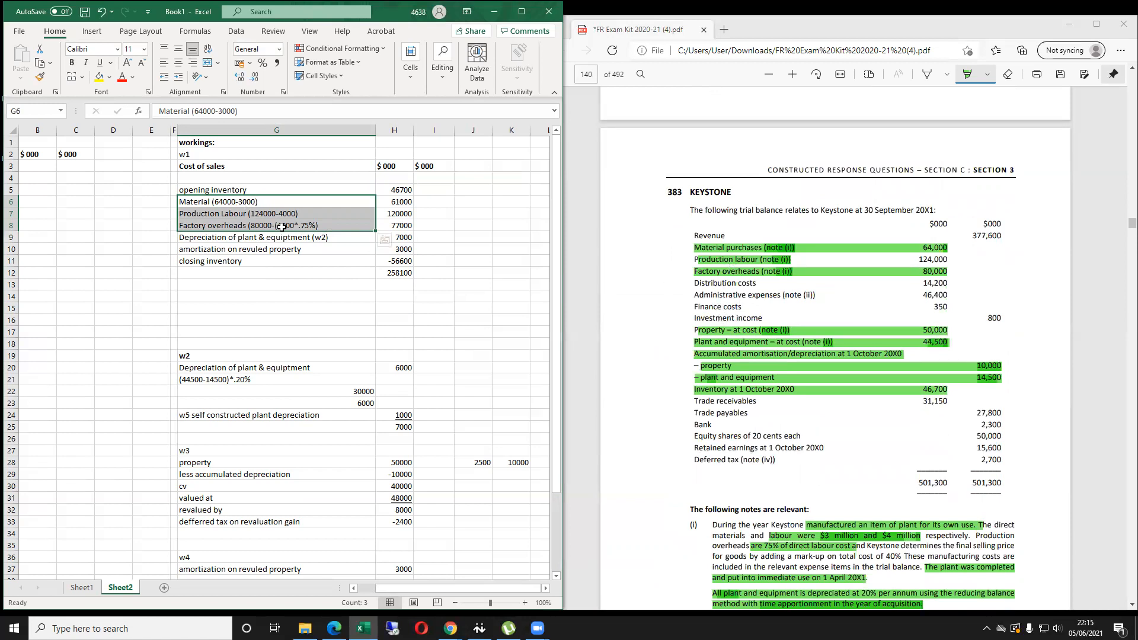
pyautogui.click(285, 247)
pyautogui.click(397, 273)
pyautogui.press('Up')
pyautogui.hotkey('ctrl', 'u')
pyautogui.press('Down')
pyautogui.press('Down')
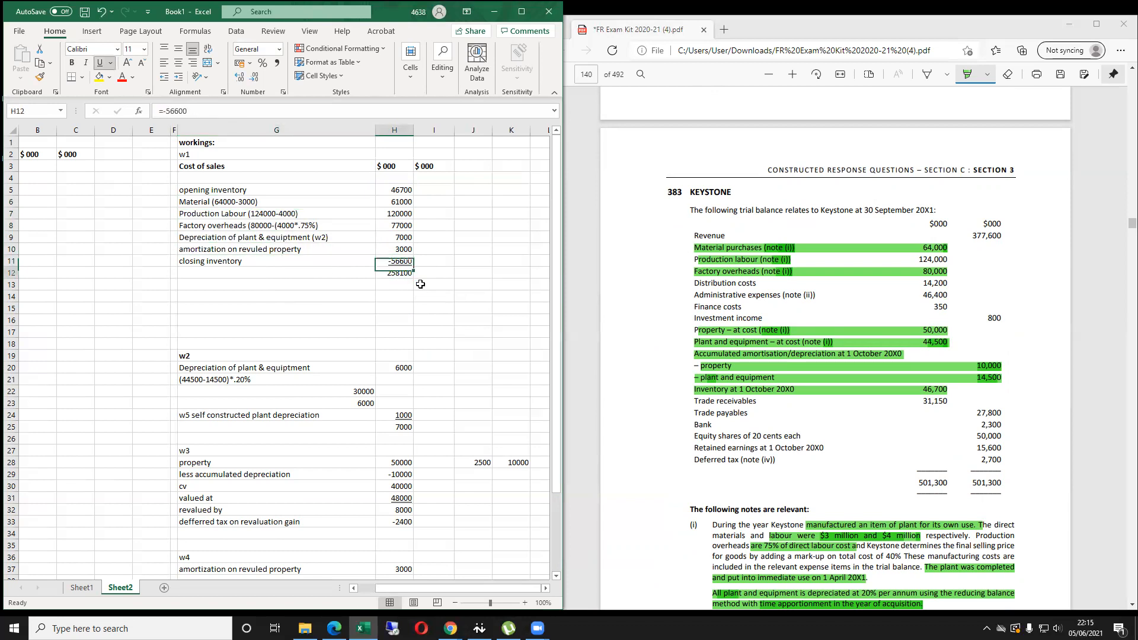
# Label the total line of the w1 working "Cost of sales" in G12.
pyautogui.press('Up')
pyautogui.press('Left')
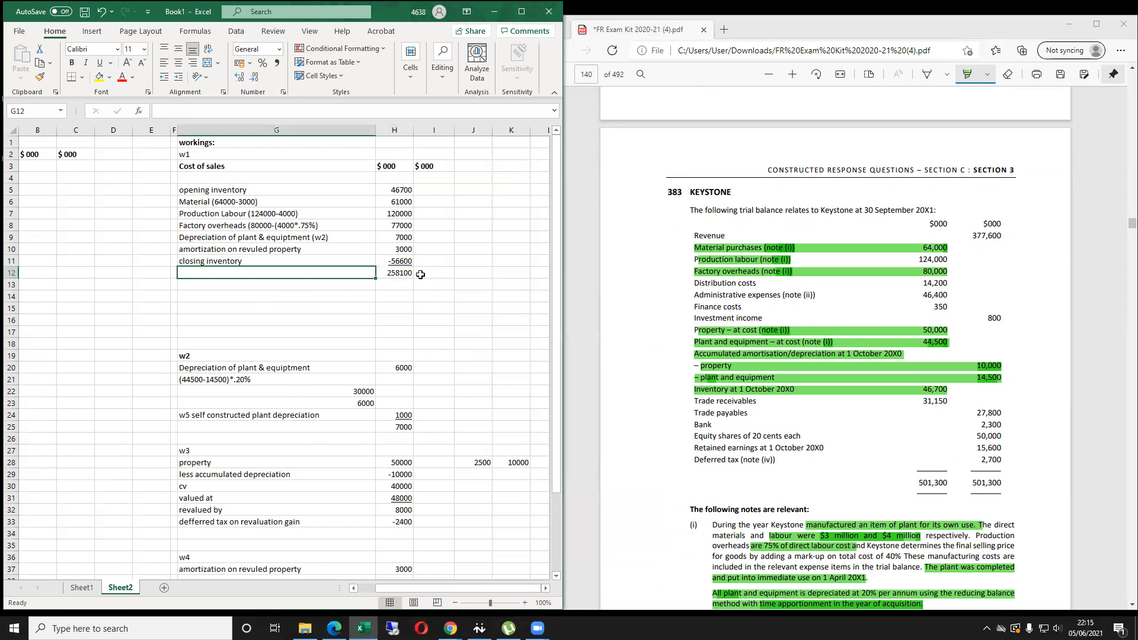
pyautogui.write('Cost of sales')
pyautogui.press('Return')
# Highlight the Revenue line and its amount in the Keystone trial balance.
pyautogui.press('Up')
pyautogui.press('Home')
pyautogui.press('Up')
pyautogui.press('Up')
pyautogui.press('Up')
pyautogui.press('Up')
pyautogui.press('Up')
pyautogui.press('Up')
pyautogui.press('Up')
pyautogui.press('Up')
pyautogui.press('Right')
pyautogui.moveTo(976, 237); pyautogui.dragTo(1002, 239)
pyautogui.moveTo(760, 236); pyautogui.dragTo(697, 235)
# Enter the revenue of 377600 in C3 of the statement of profit and loss.
pyautogui.click(200, 194)
pyautogui.press('Up')
pyautogui.press('Right')
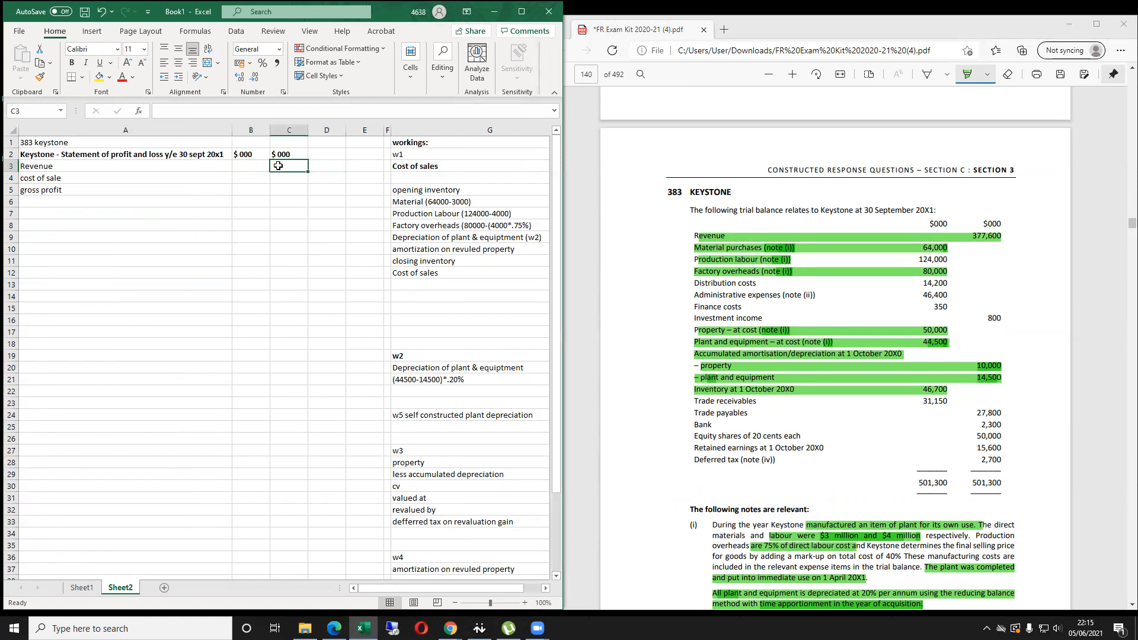
pyautogui.write('377600')
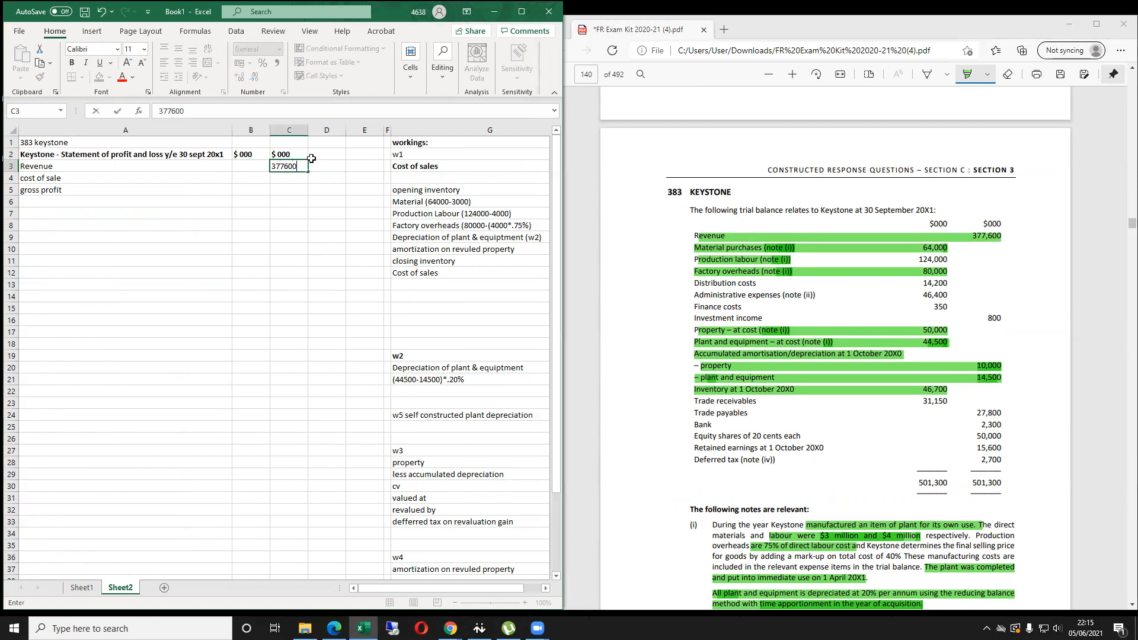
pyautogui.press('Return')
# Link the statement's cost of sales in C4 to the w1 total in H12.
pyautogui.write('=')
pyautogui.press('Right')
pyautogui.press('Right')
pyautogui.press('Right')
pyautogui.press('Right')
pyautogui.press('Down')
pyautogui.press('Down')
pyautogui.press('Down')
pyautogui.press('Down')
pyautogui.press('Down')
pyautogui.press('Down')
pyautogui.press('Down')
pyautogui.press('Down')
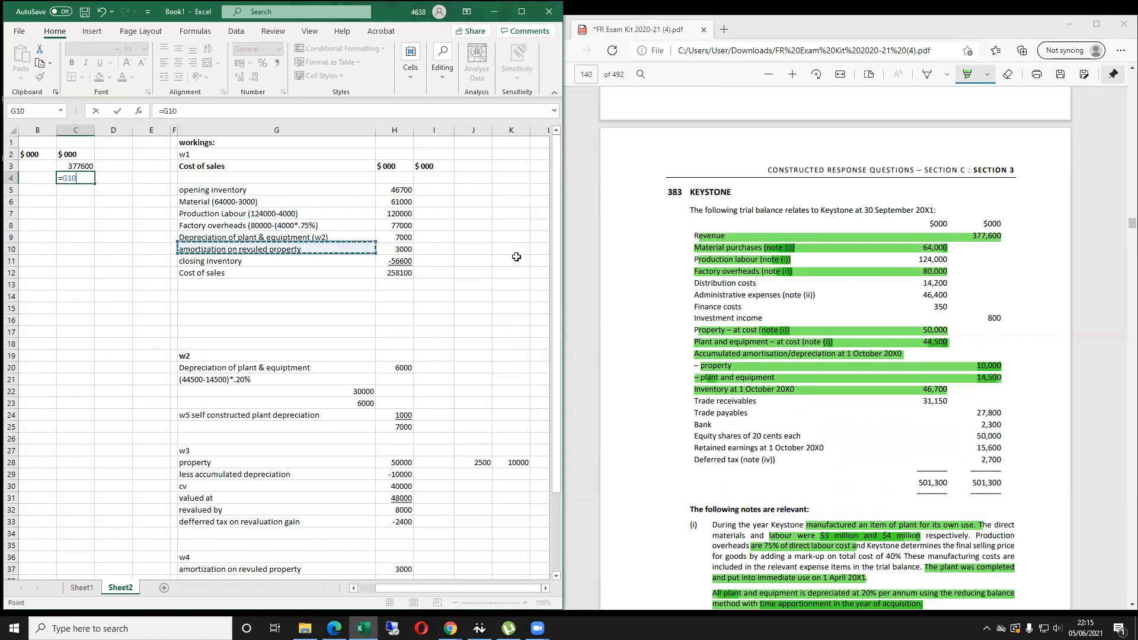
pyautogui.press('Right')
pyautogui.press('Return')
# Make the cost of sales link in C4 negative, as =-H12.
pyautogui.press('Left')
pyautogui.press('Left')
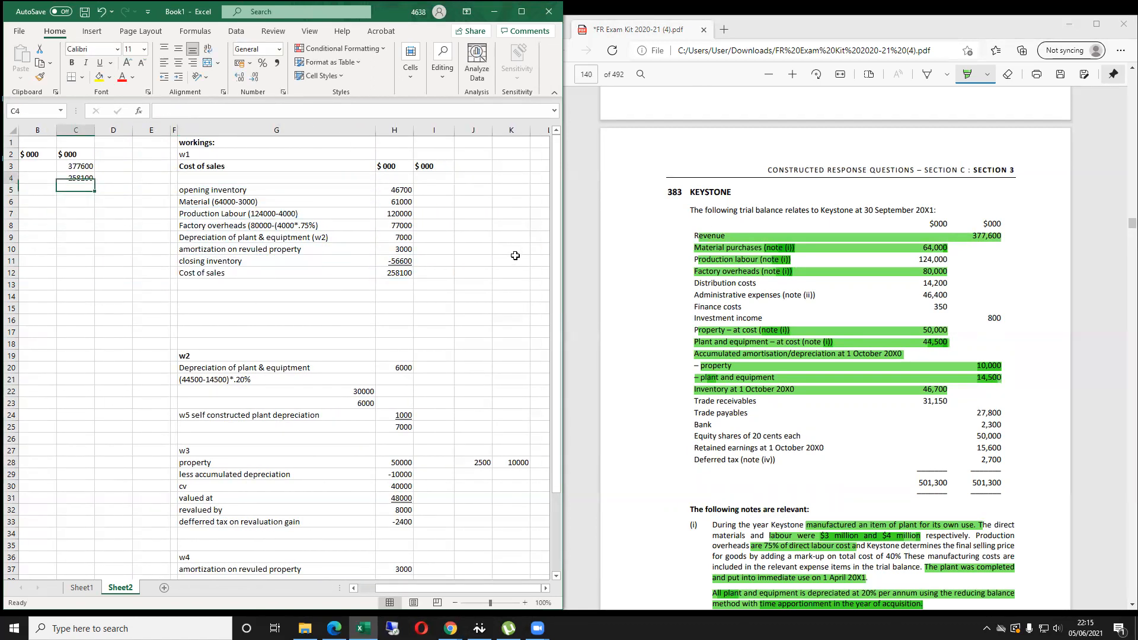
pyautogui.press('Up')
pyautogui.press('Right')
pyautogui.press('Right')
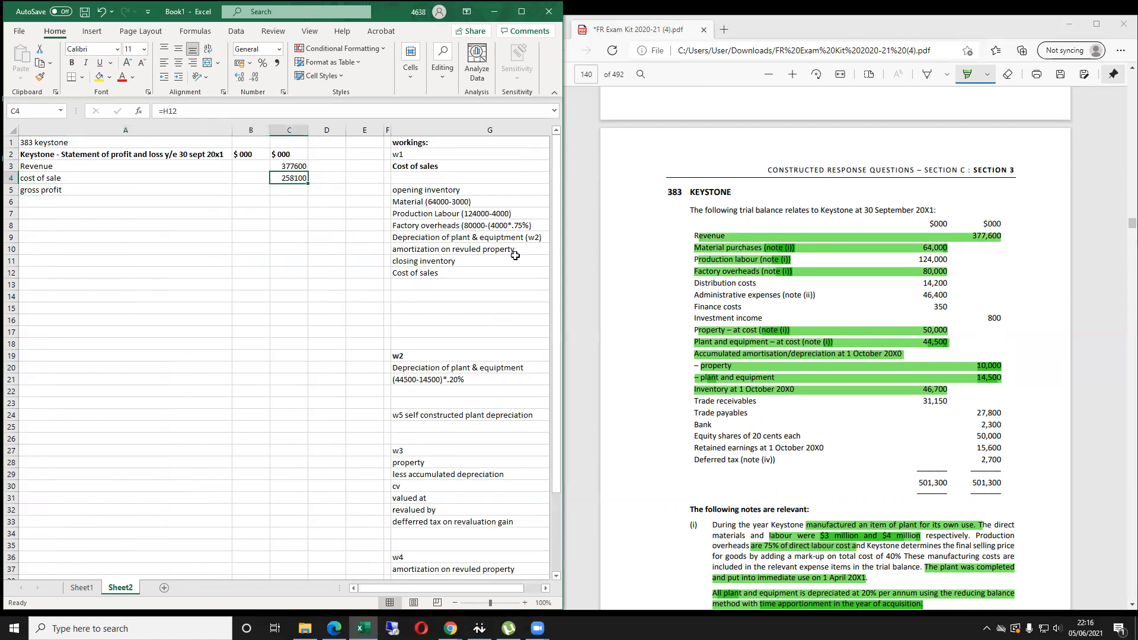
pyautogui.click(163, 111)
pyautogui.write('=')
pyautogui.press('BackSpace')
pyautogui.write('-')
pyautogui.press('Return')
# Calculate gross profit in C5 by adding revenue and the negative cost of sales, =C3+C4.
pyautogui.write('=')
pyautogui.press('Up')
pyautogui.press('Up')
pyautogui.write('+')
pyautogui.press('Up')
pyautogui.press('Return')
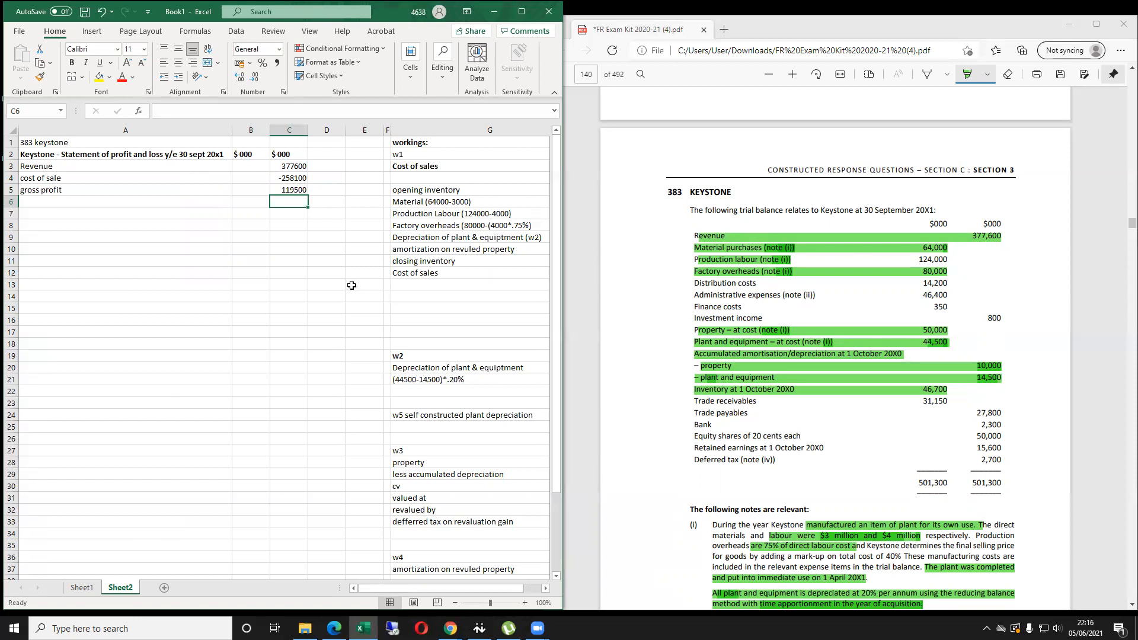
# Highlight distribution costs in the trial balance and add a "Distribution cost" line in row 6 with -14200 in C6.
pyautogui.press('Home')
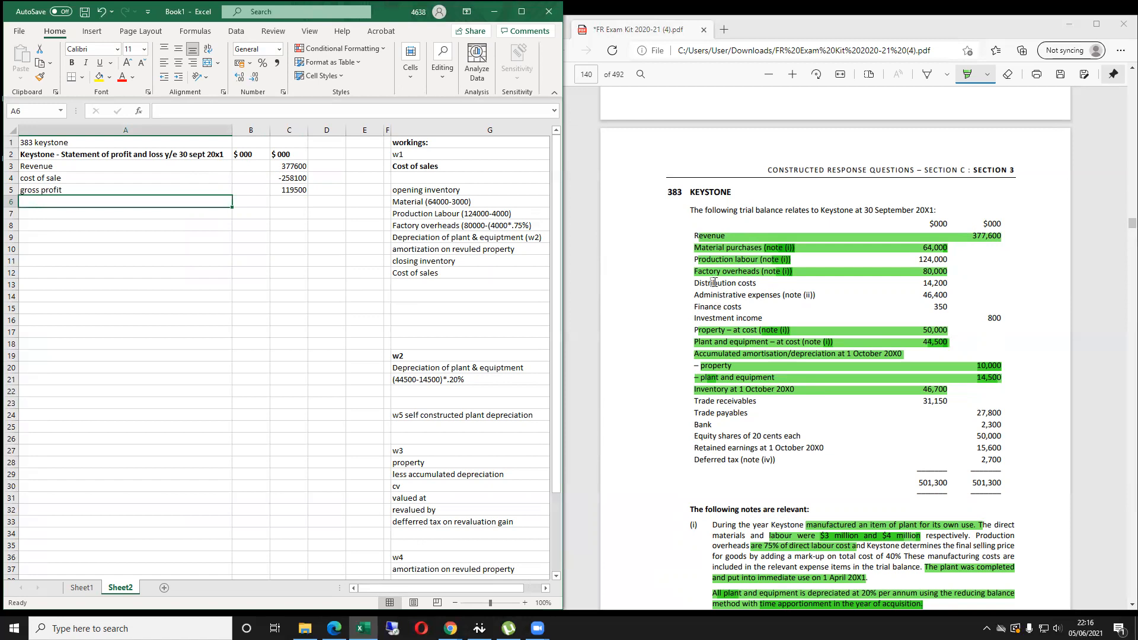
pyautogui.moveTo(691, 281); pyautogui.dragTo(947, 284)
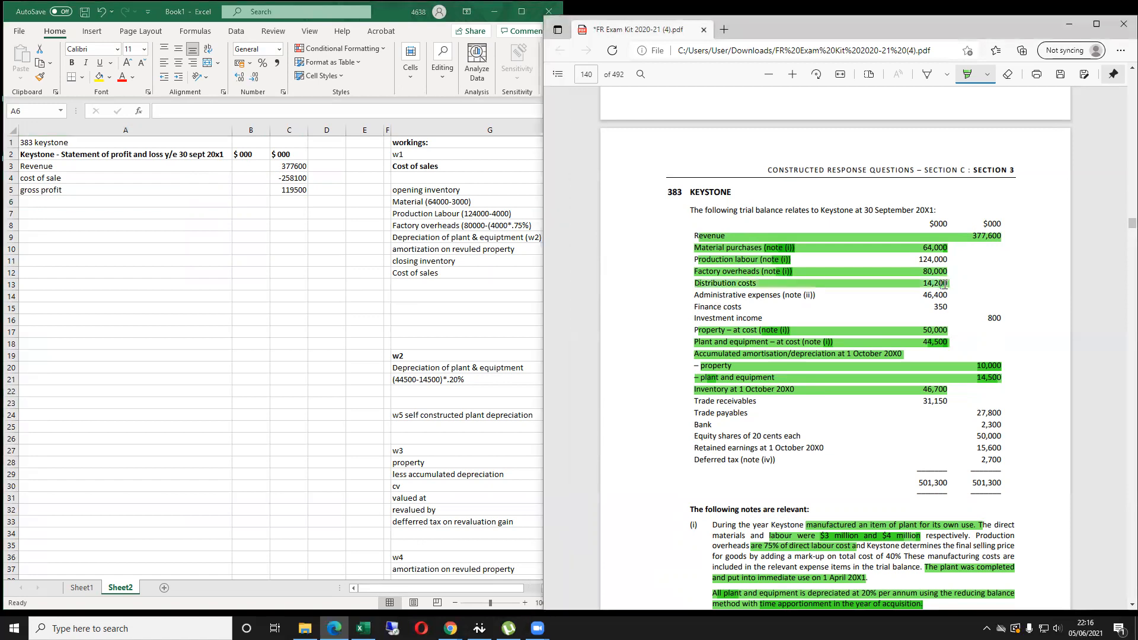
pyautogui.hotkey('alt', 'Tab')
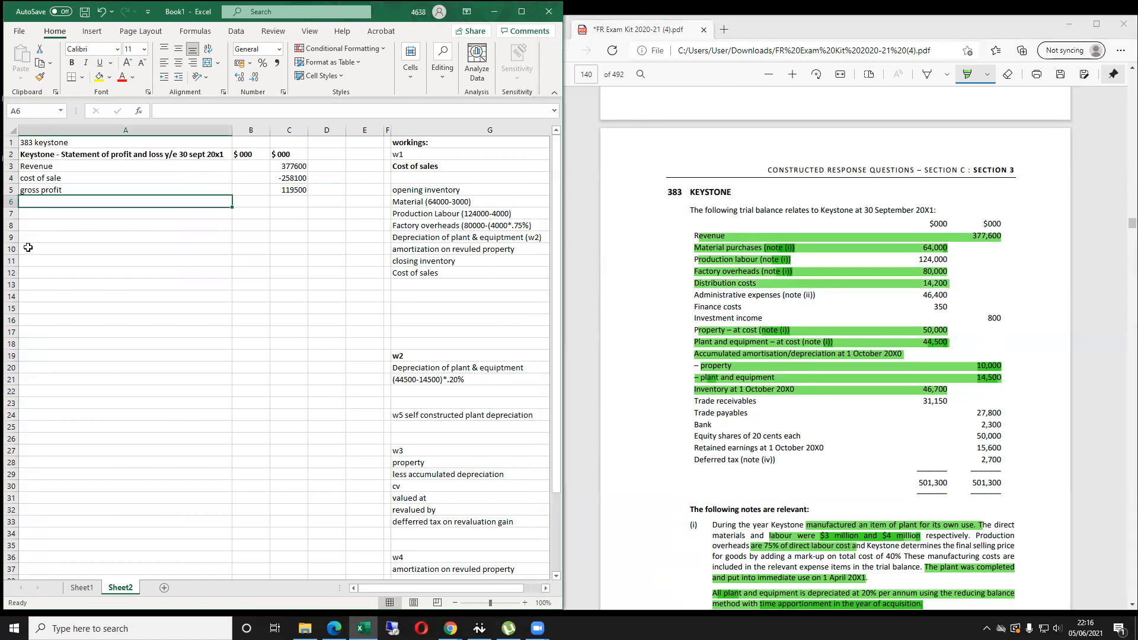
pyautogui.write('Distribution cost')
pyautogui.press('Tab')
pyautogui.press('Tab')
pyautogui.write('-')
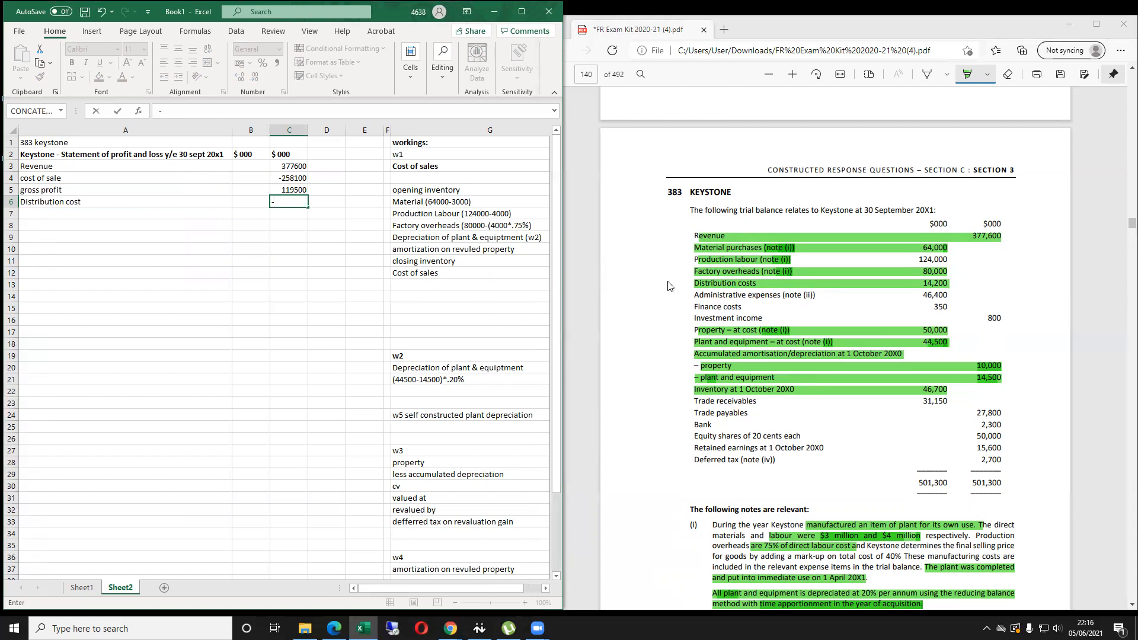
pyautogui.write('14200')
pyautogui.press('Return')
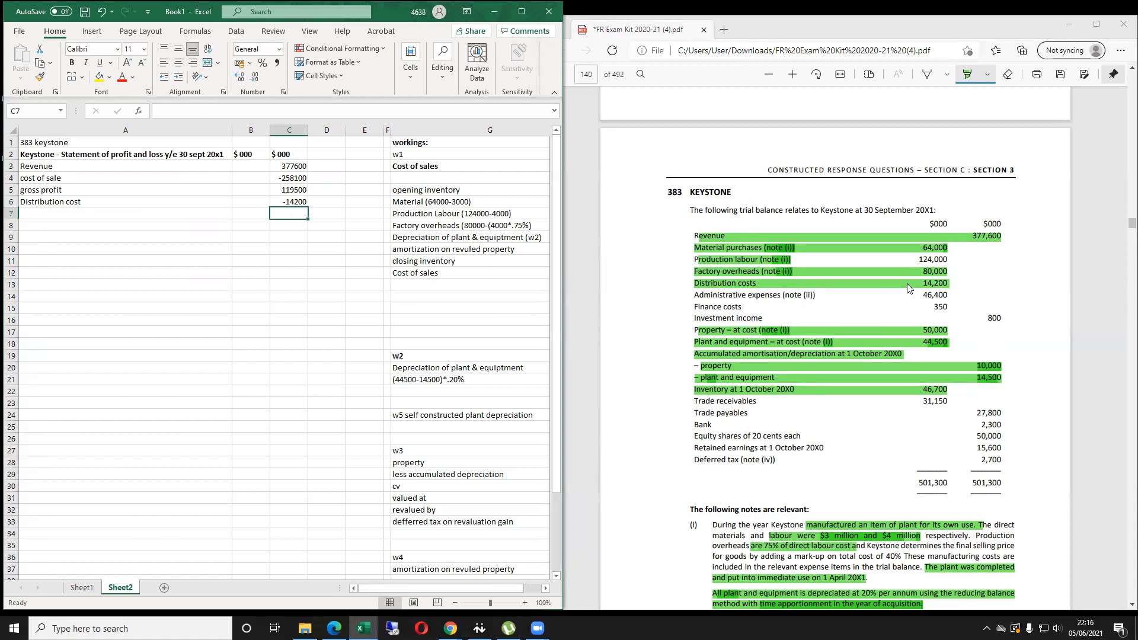
# Highlight the administrative expenses line in the trial balance and add an "Admin expenses" label in A7.
pyautogui.press('Left')
pyautogui.press('Left')
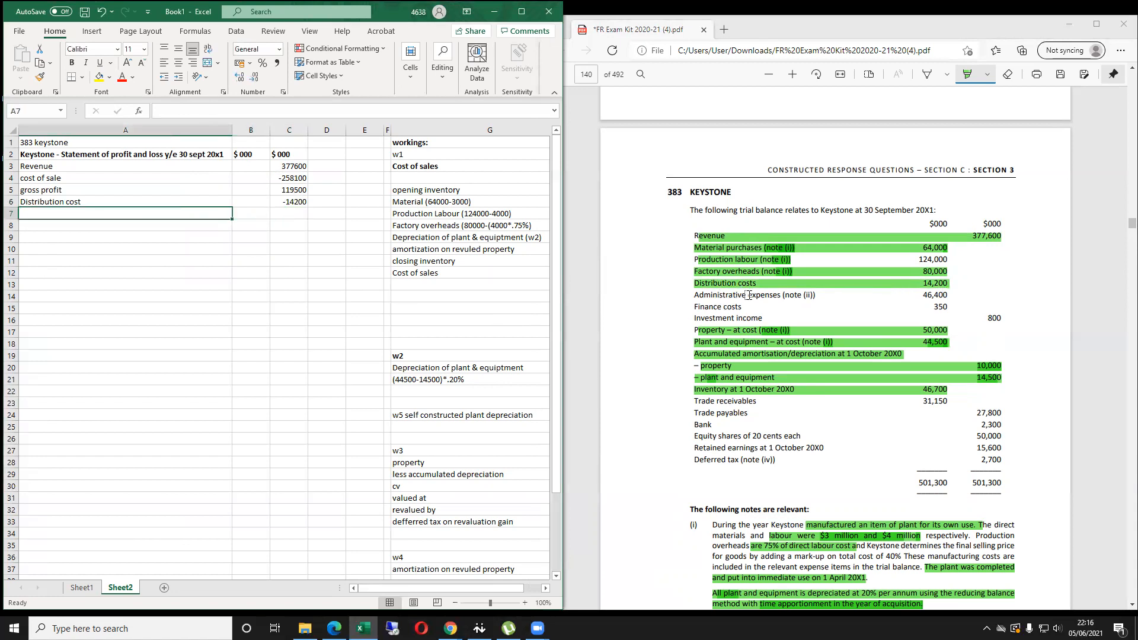
pyautogui.moveTo(692, 295); pyautogui.dragTo(954, 294)
pyautogui.hotkey('alt', 'Tab')
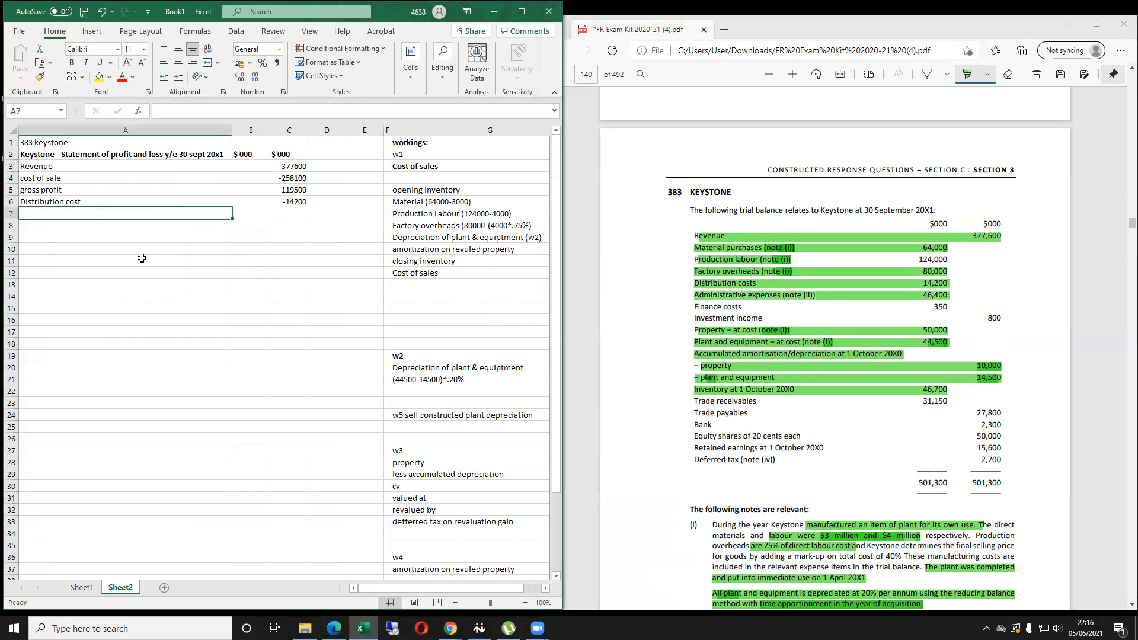
pyautogui.write('Admin')
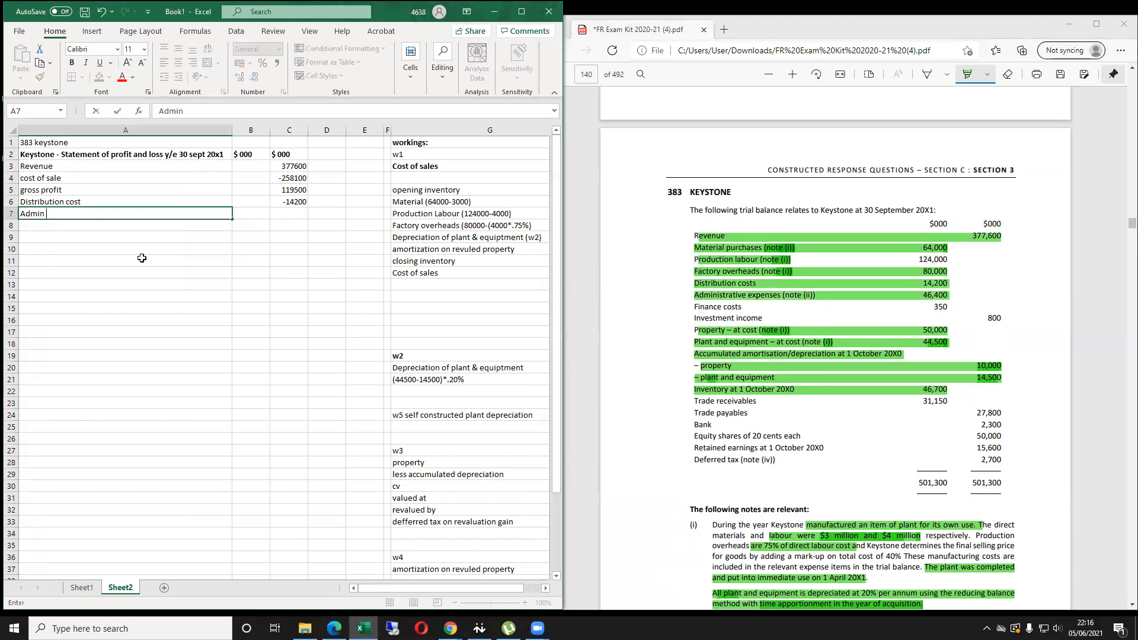
pyautogui.write(' expens')
pyautogui.press('Tab')
pyautogui.press('Tab')
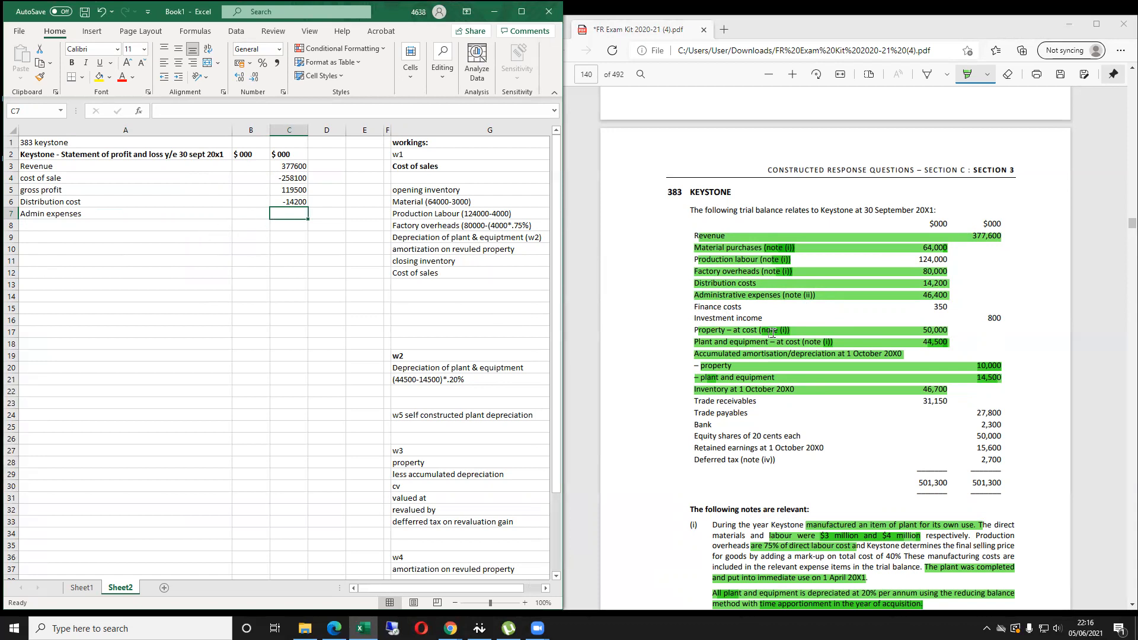
# Start a new working below w5 by entering "w6" in G48 and "admin exp" in G49.
pyautogui.scroll(-8, 770, 332)
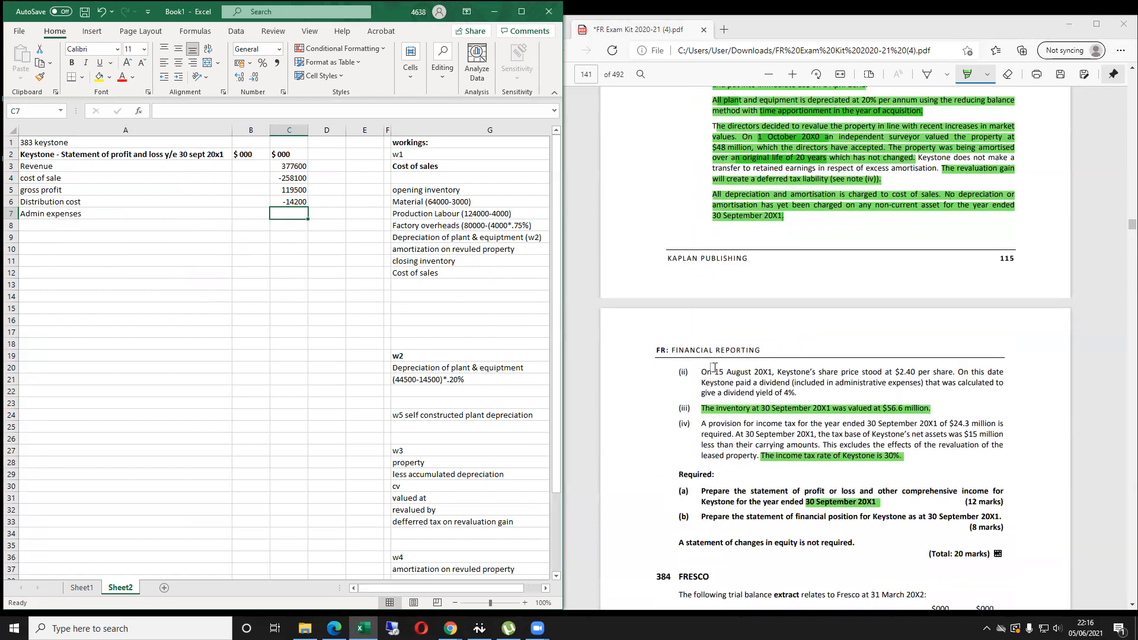
pyautogui.click(471, 394)
pyautogui.scroll(-7, 472, 394)
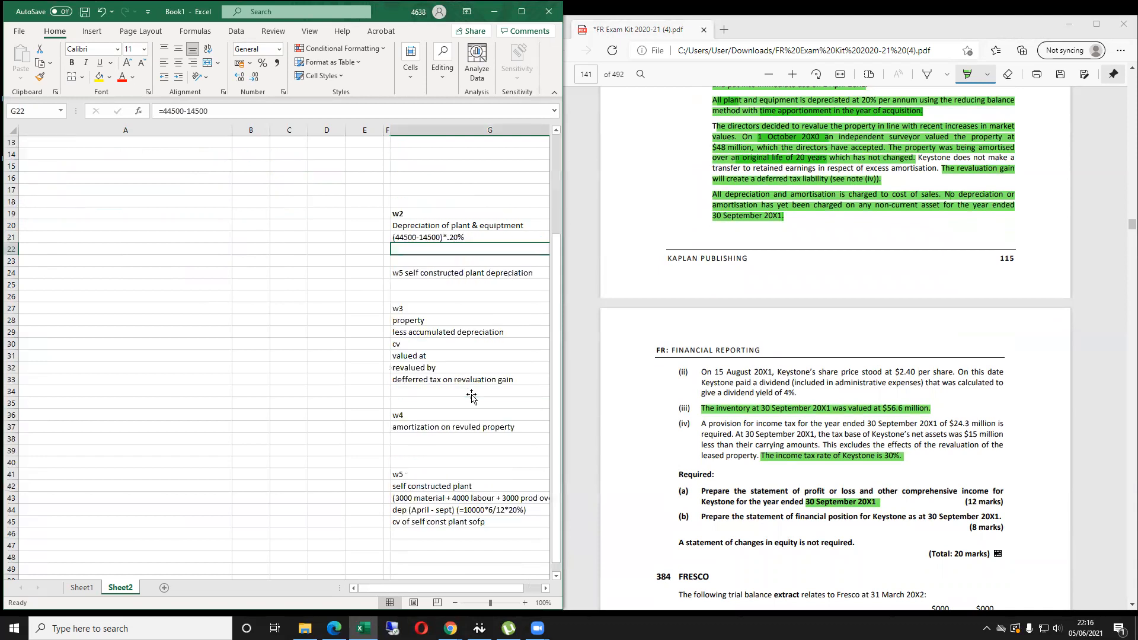
pyautogui.click(450, 438)
pyautogui.press('Down')
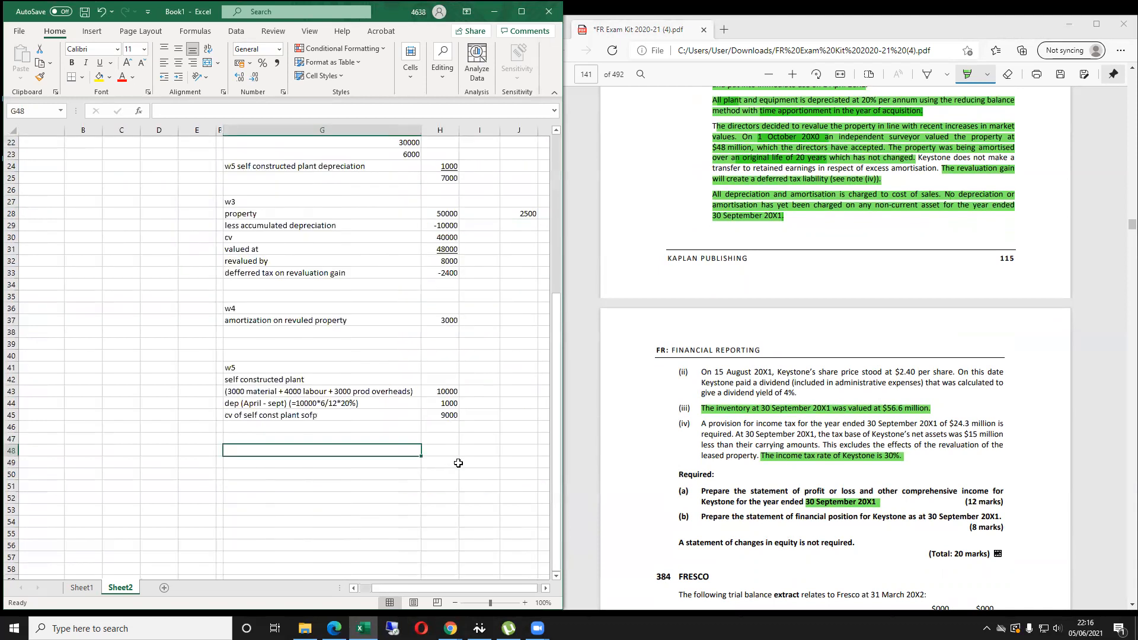
pyautogui.write('w6')
pyautogui.press('Return')
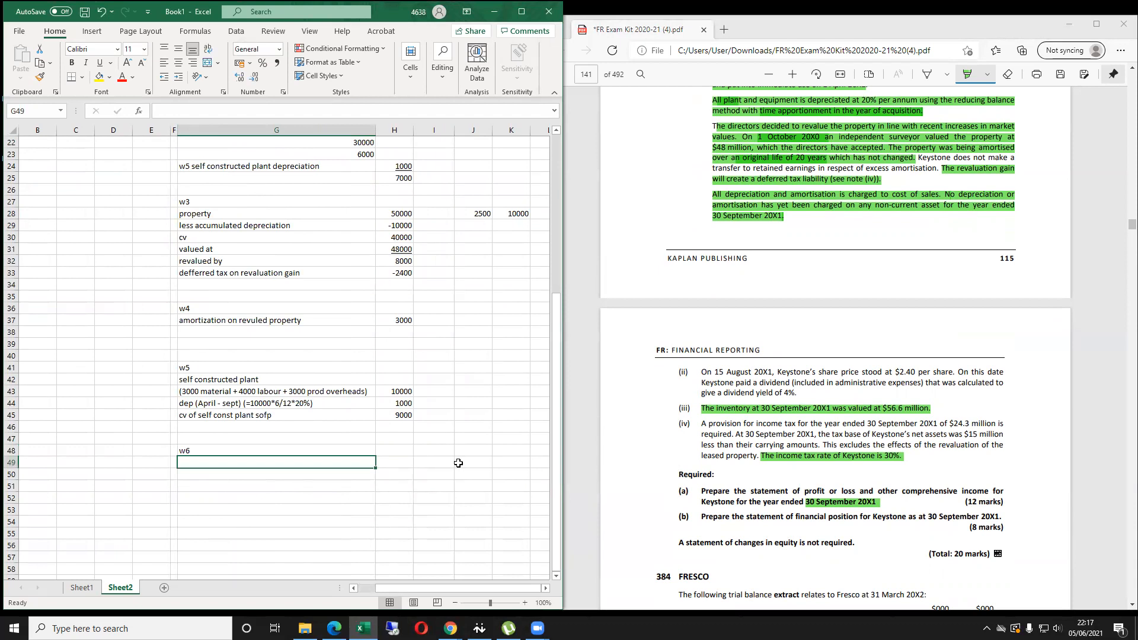
pyautogui.write('admin')
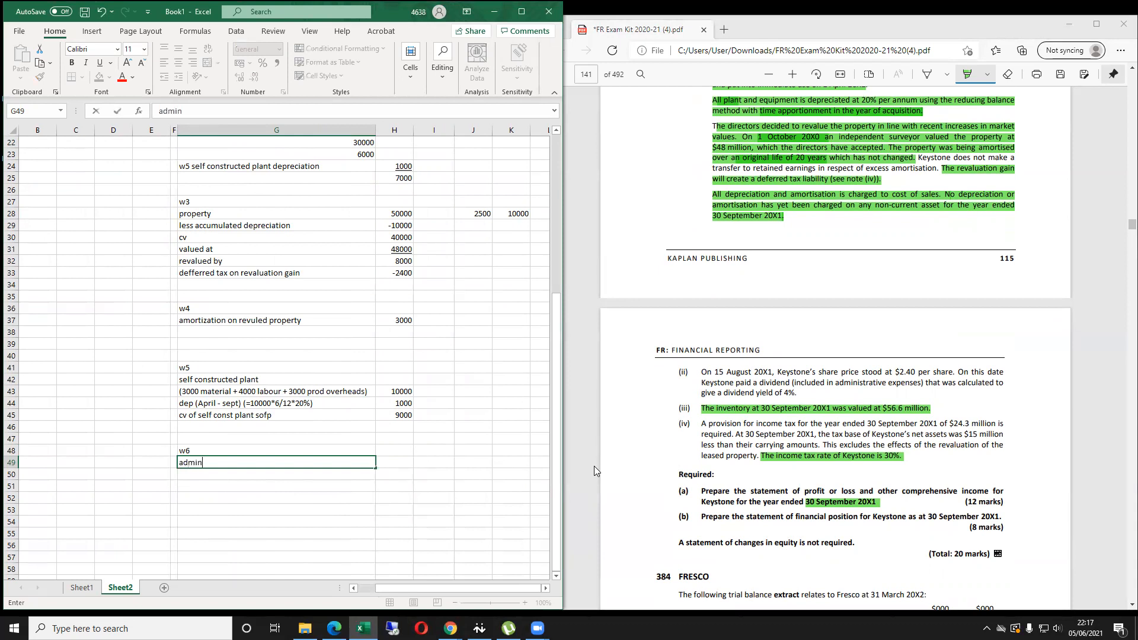
pyautogui.write(' exp')
pyautogui.press('Return')
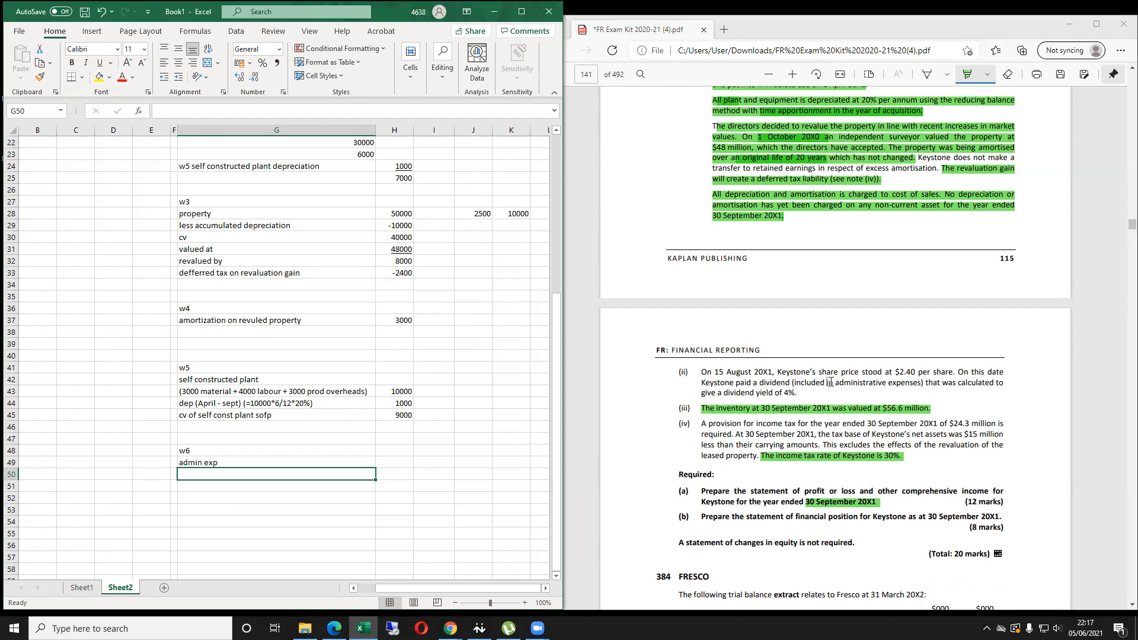
# Highlight "included in administrative expenses" in note (ii) of the Keystone question.
pyautogui.scroll(15, 809, 373)
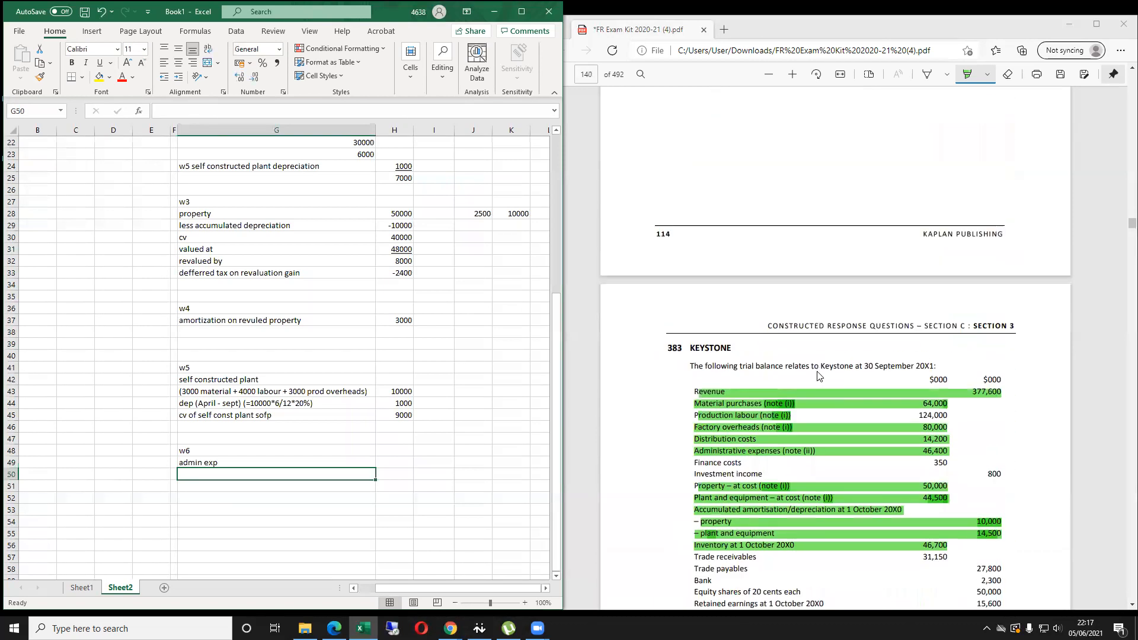
pyautogui.scroll(-8, 764, 322)
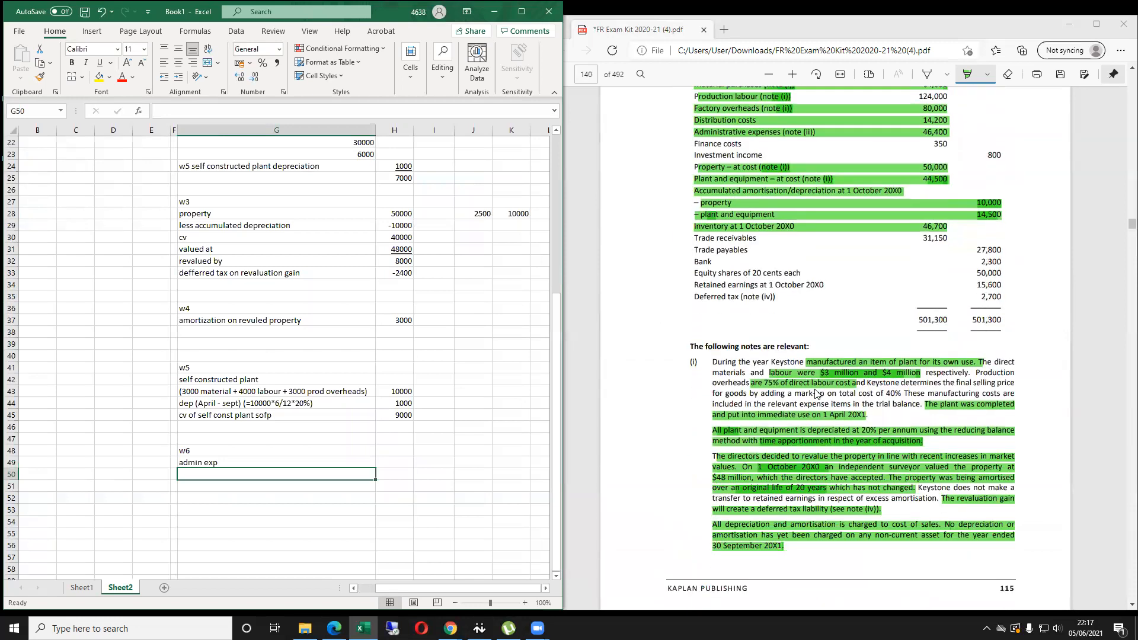
pyautogui.scroll(-4, 809, 396)
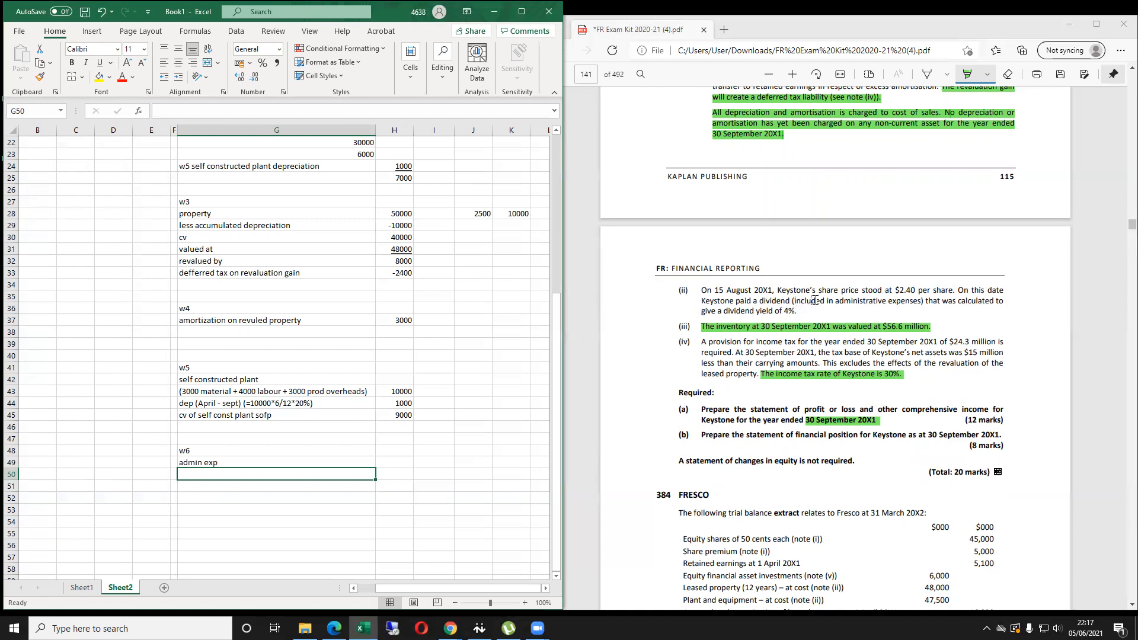
pyautogui.moveTo(896, 300); pyautogui.dragTo(794, 301)
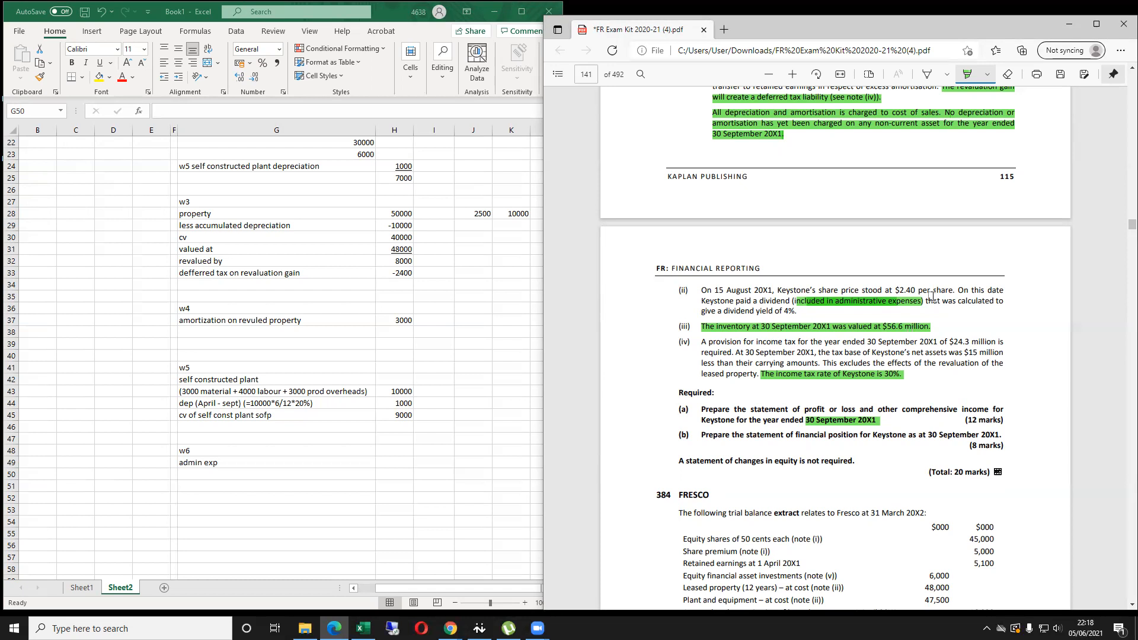
# Add an "as per trail balance" line in row 50 of working w6 with 46400 in H50.
pyautogui.click(299, 473)
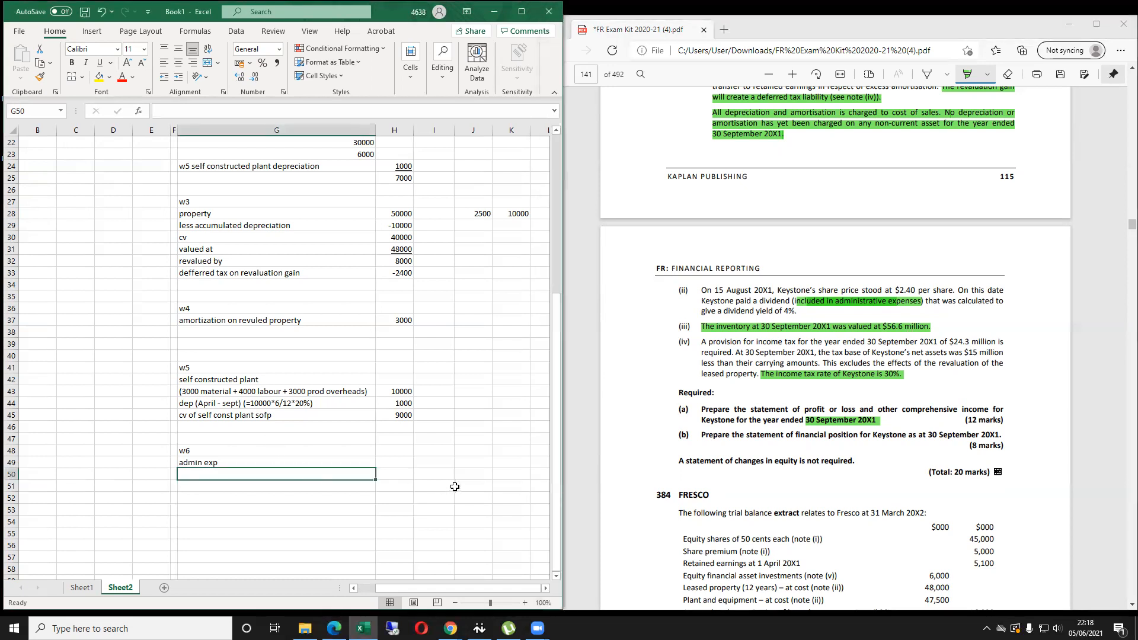
pyautogui.write('as per t')
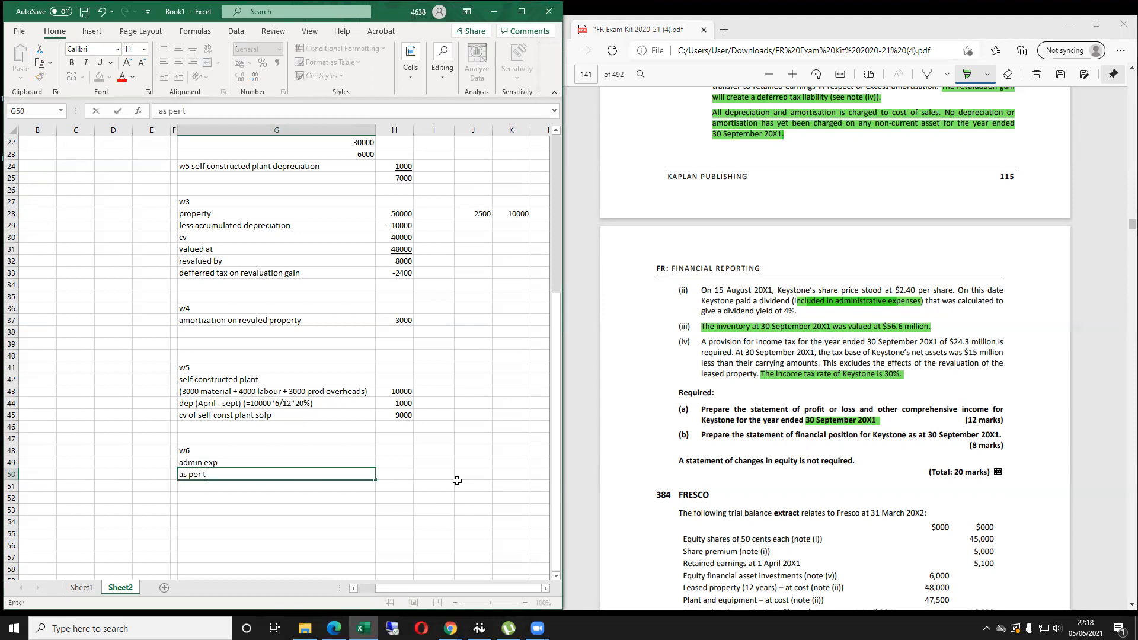
pyautogui.write('rail balance')
pyautogui.press('Tab')
pyautogui.press('Up')
pyautogui.press('Left')
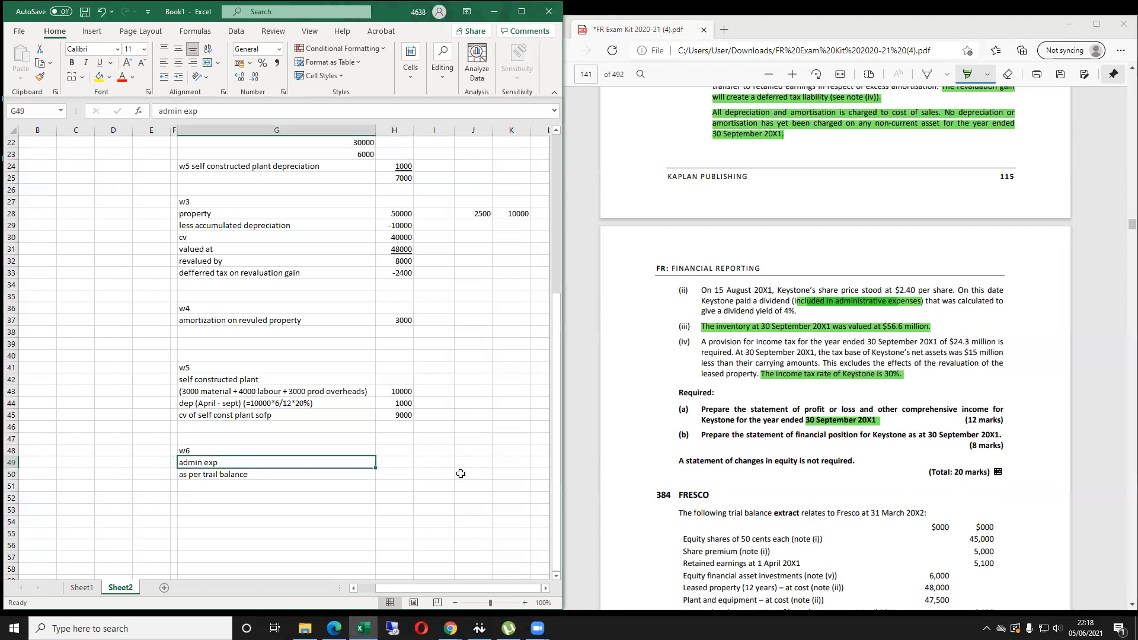
pyautogui.press('Down')
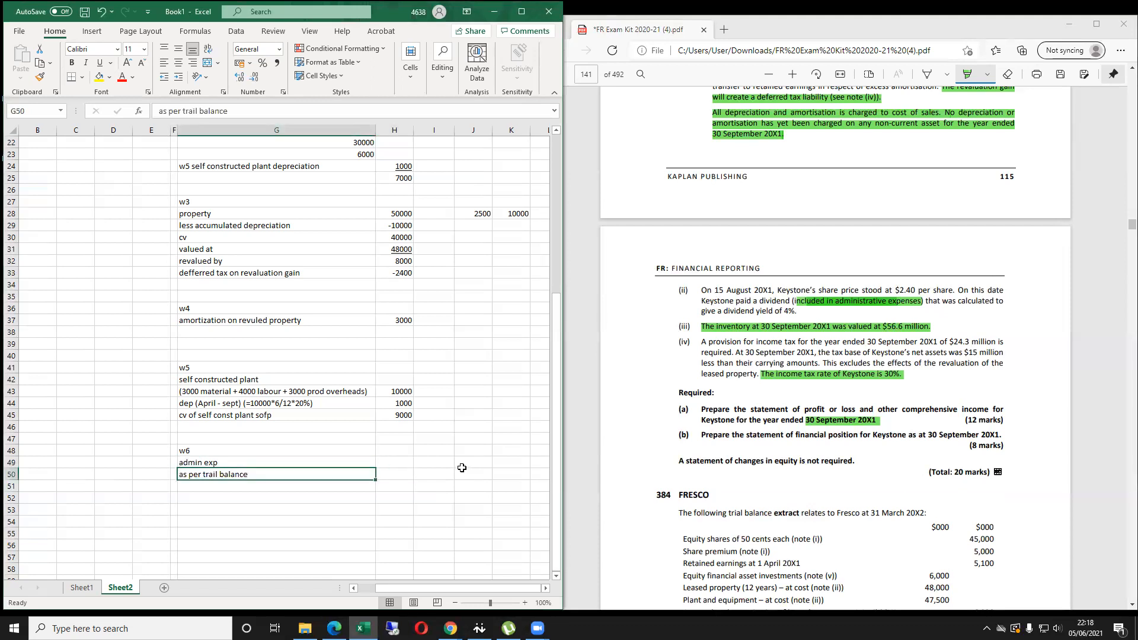
pyautogui.scroll(5, 829, 383)
pyautogui.scroll(3, 828, 382)
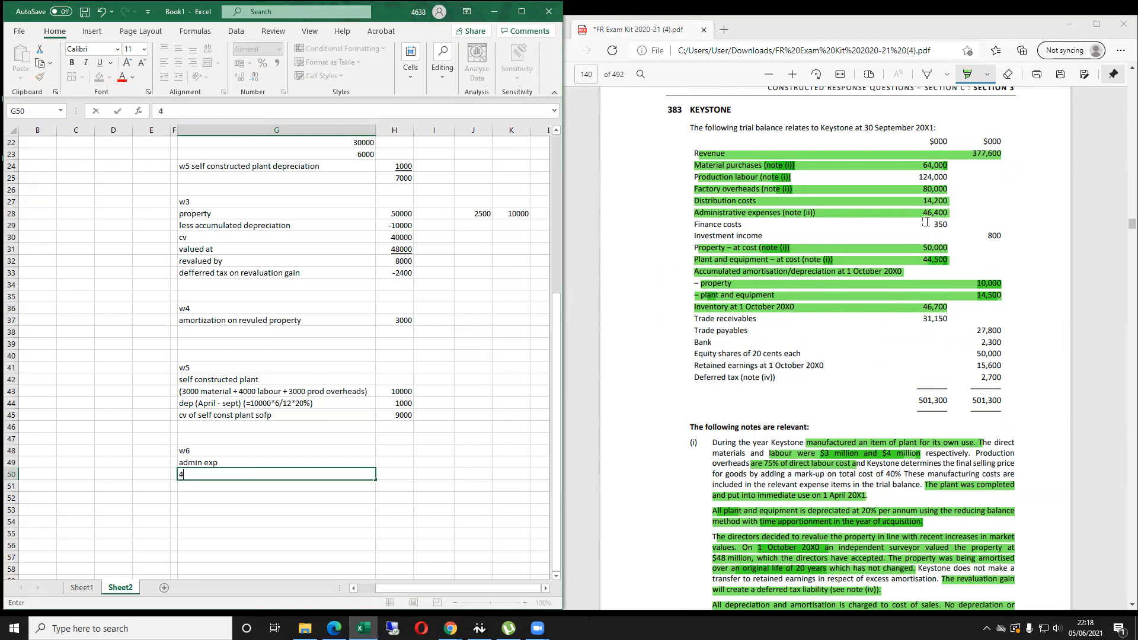
pyautogui.press('Tab')
pyautogui.write('46400')
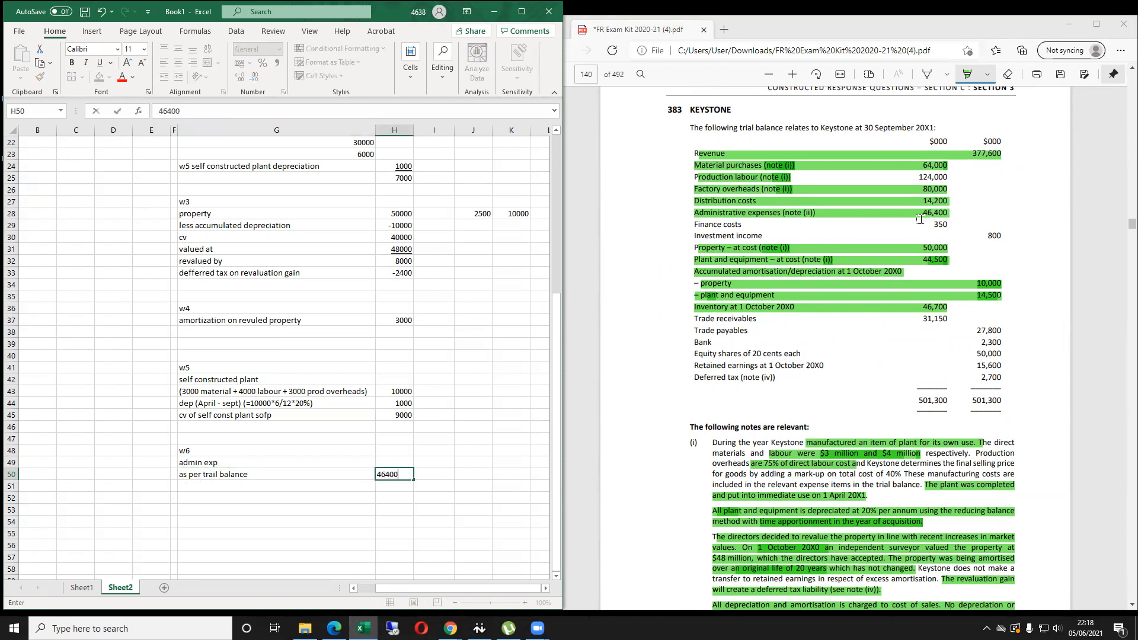
pyautogui.press('Return')
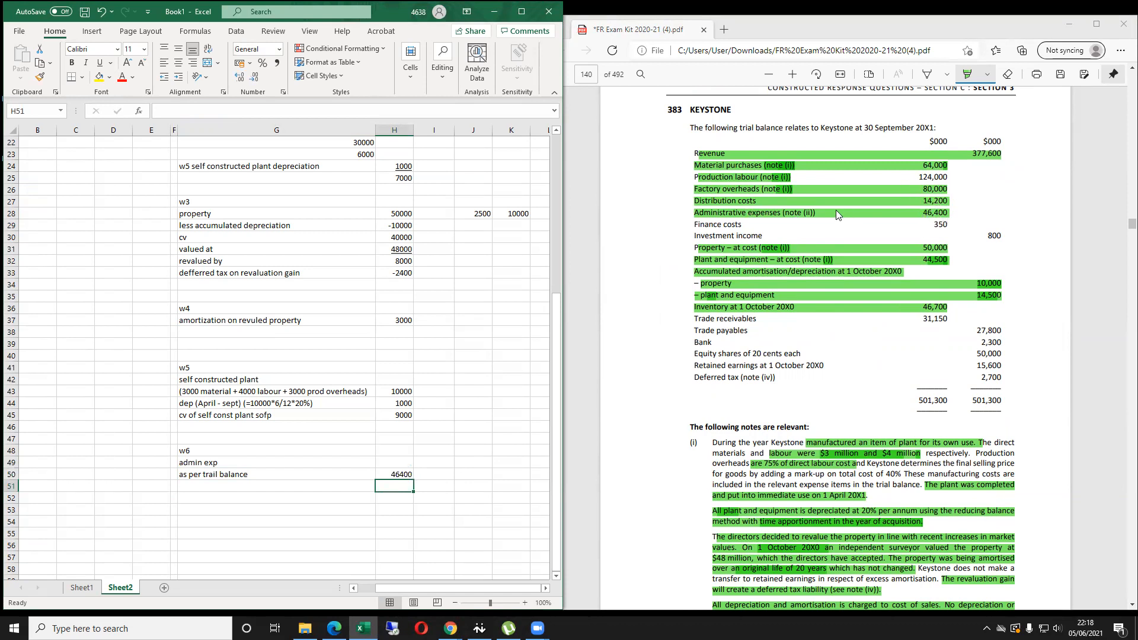
# Add a "Dividend paid" label in G51 below the trial balance line of working w6.
pyautogui.press('Left')
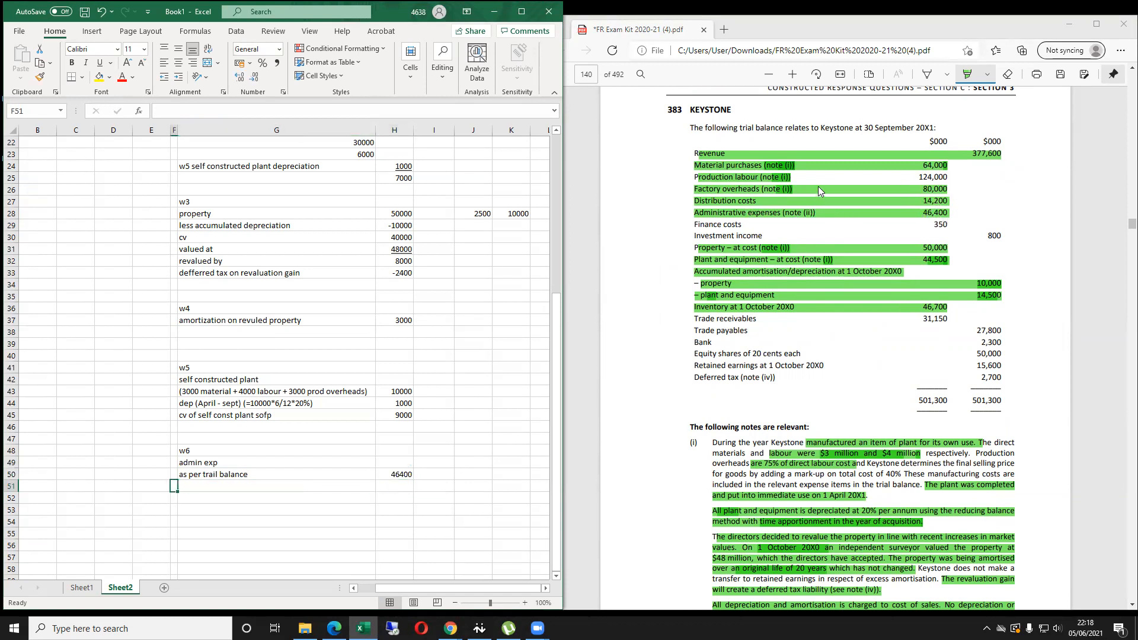
pyautogui.scroll(-8, 831, 329)
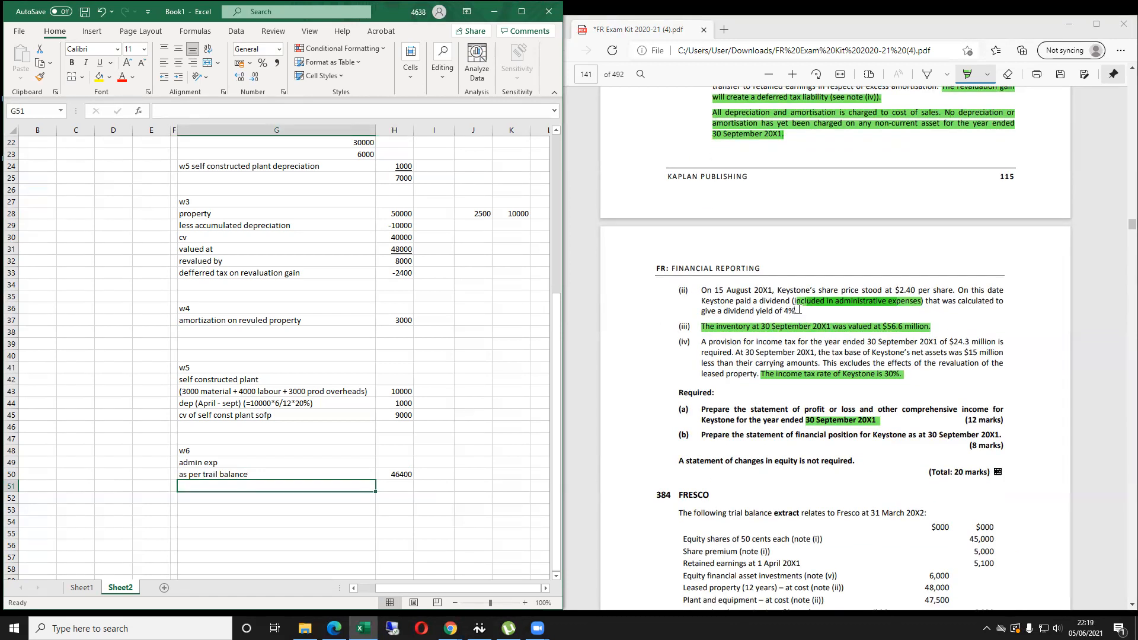
pyautogui.write('Devi')
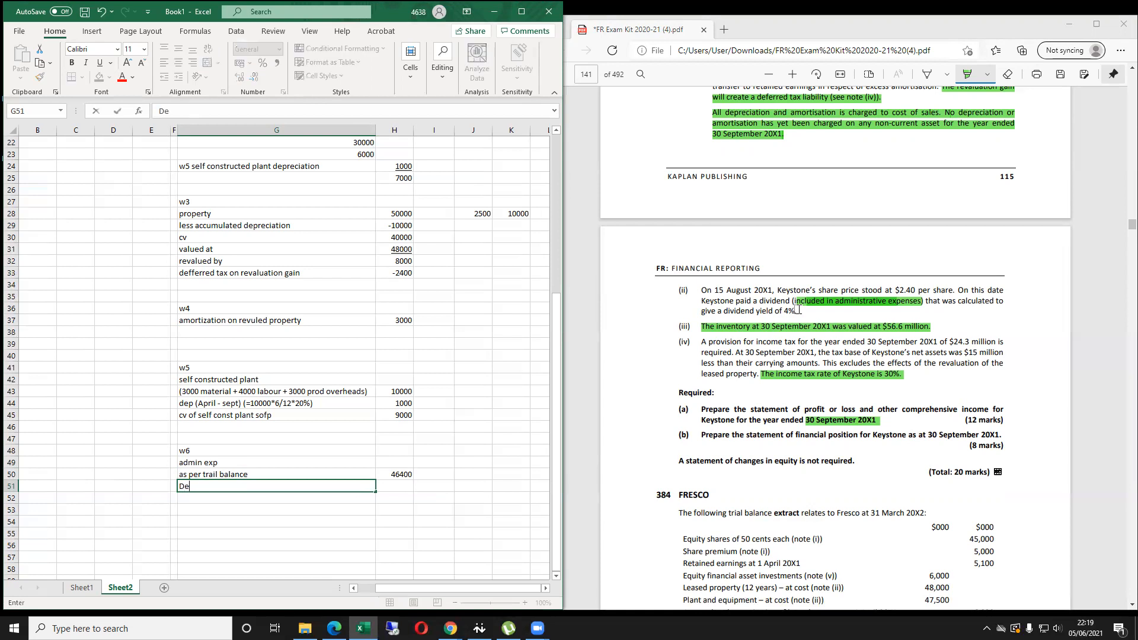
pyautogui.press('BackSpace')
pyautogui.press('BackSpace')
pyautogui.write('ivid')
pyautogui.press('BackSpace')
pyautogui.press('BackSpace')
pyautogui.write('ident')
pyautogui.press('BackSpace')
pyautogui.write('d paid')
pyautogui.press('Return')
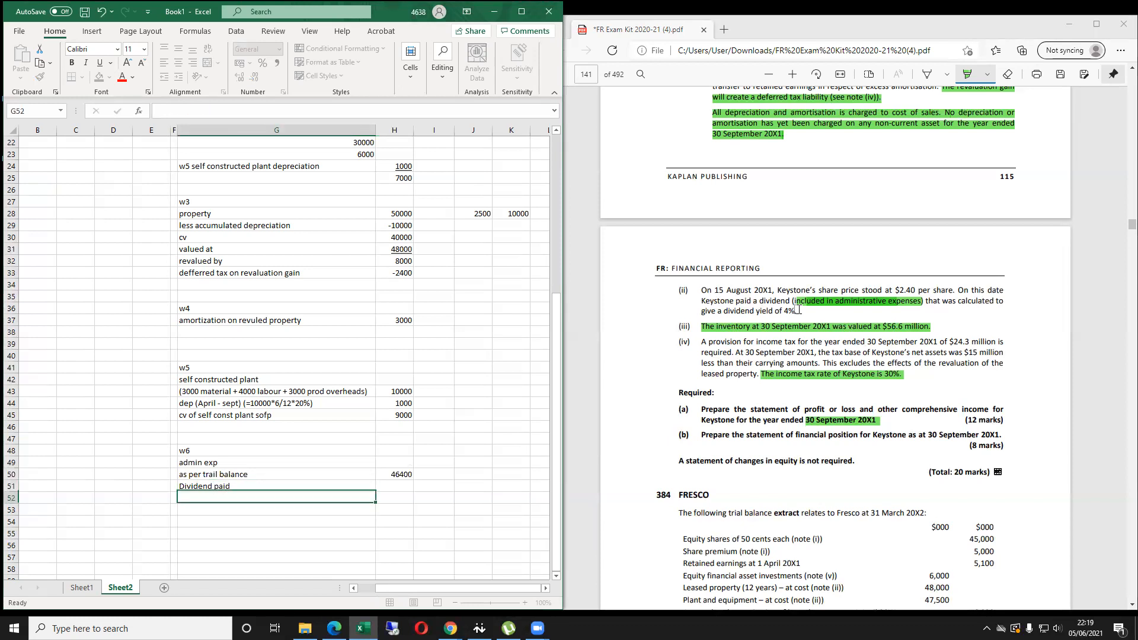
# Begin the entry in G52 with an opening bracket and highlight the equity shares of 20 cents line in the trial balance.
pyautogui.write('(')
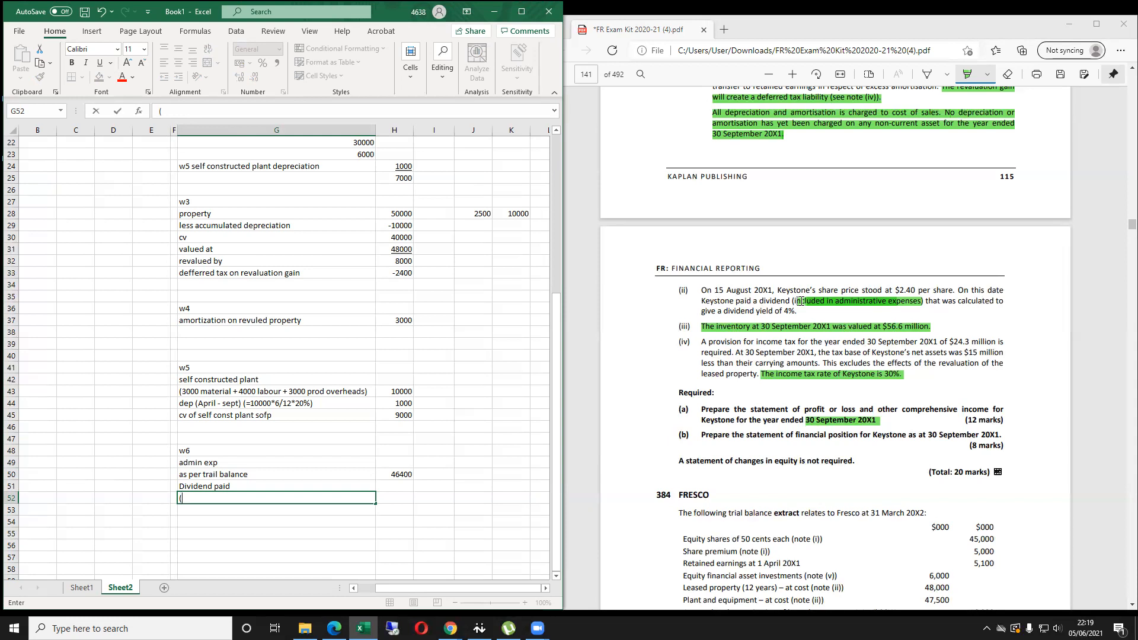
pyautogui.scroll(5, 866, 280)
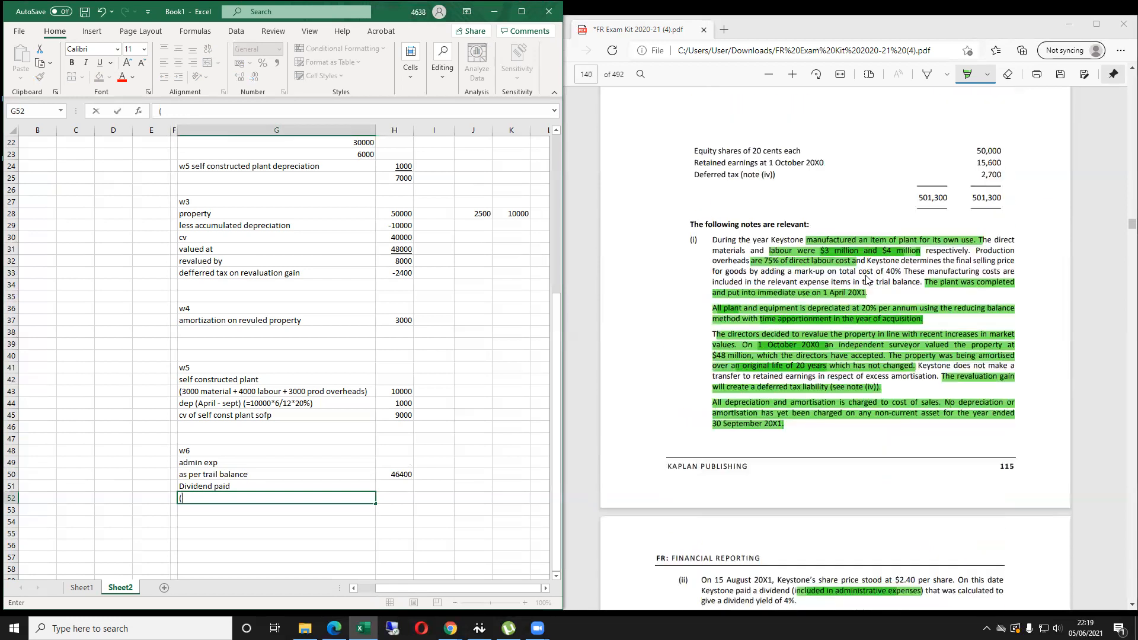
pyautogui.scroll(2, 866, 280)
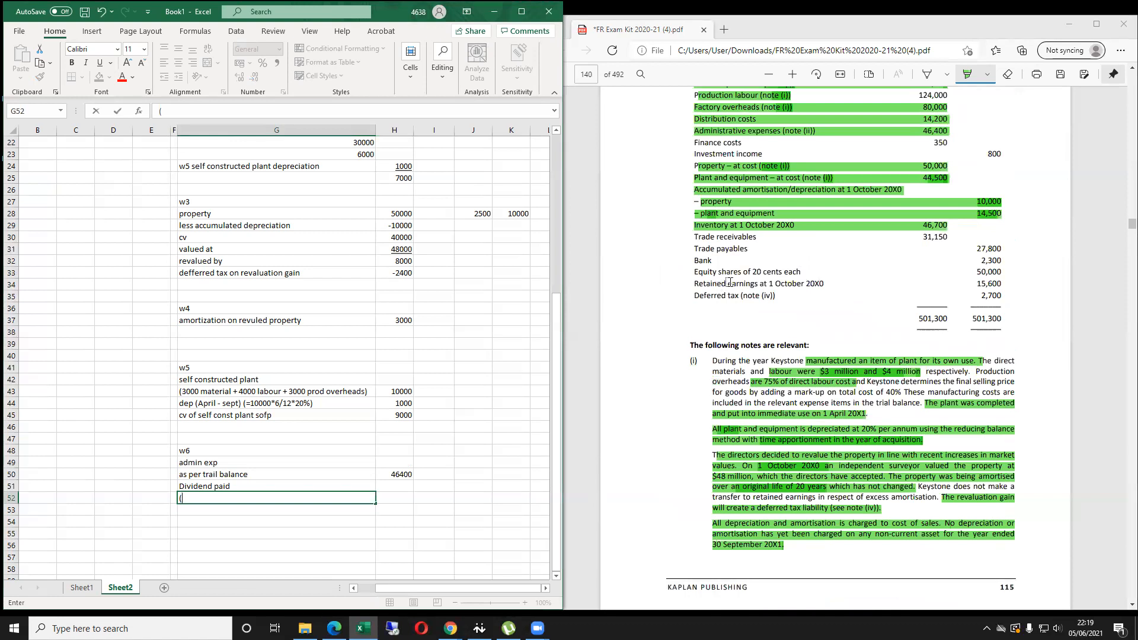
pyautogui.moveTo(693, 271); pyautogui.dragTo(1002, 272)
pyautogui.scroll(4, 992, 273)
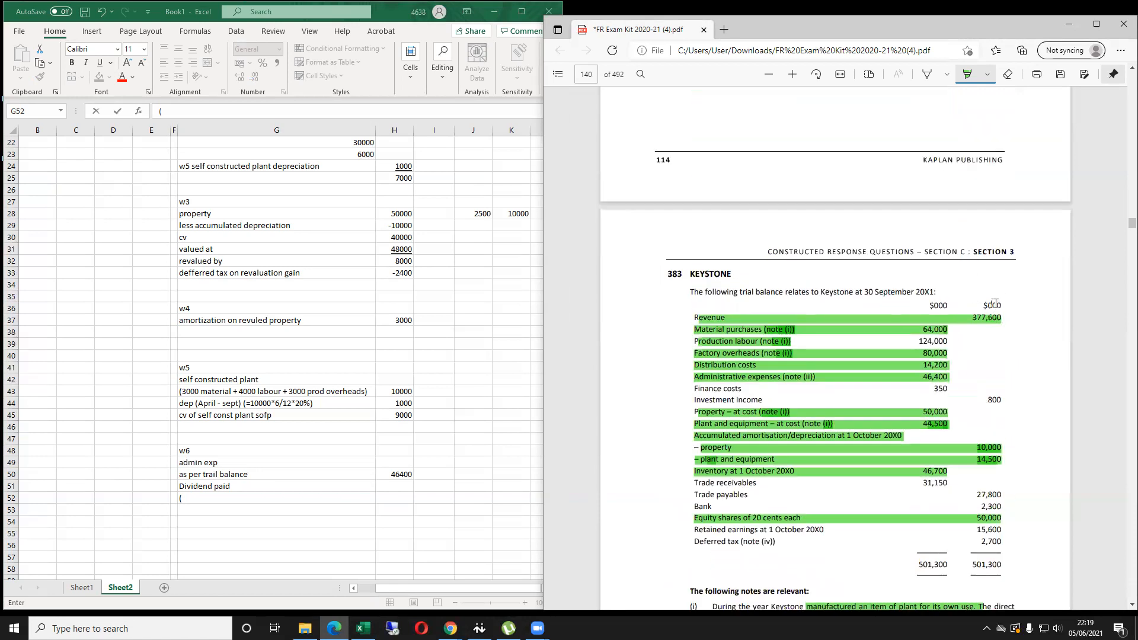
pyautogui.scroll(-1, 990, 512)
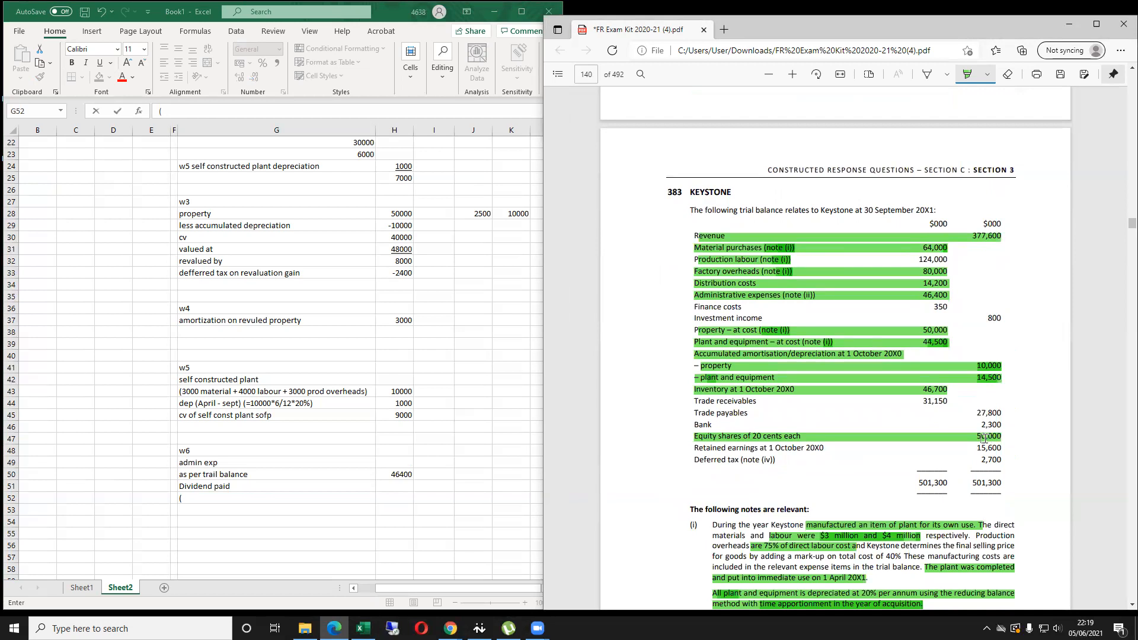
# Complete the share count label in G52 as "(50000/.20) no of shares".
pyautogui.click(266, 502)
pyautogui.write('5000')
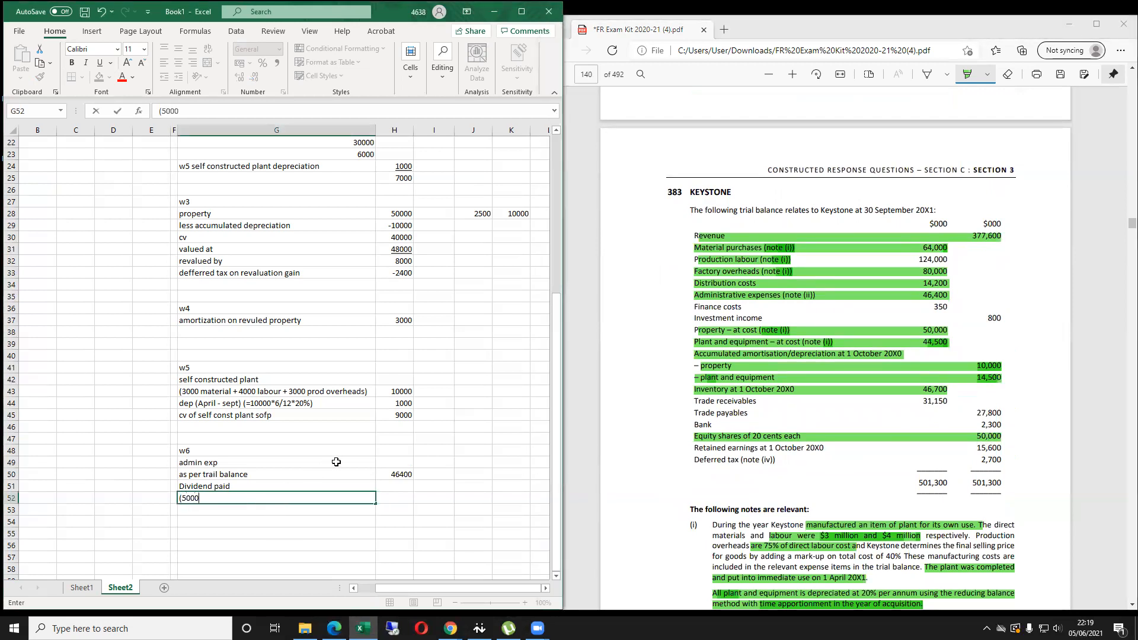
pyautogui.write('0/.20')
pyautogui.press('Tab')
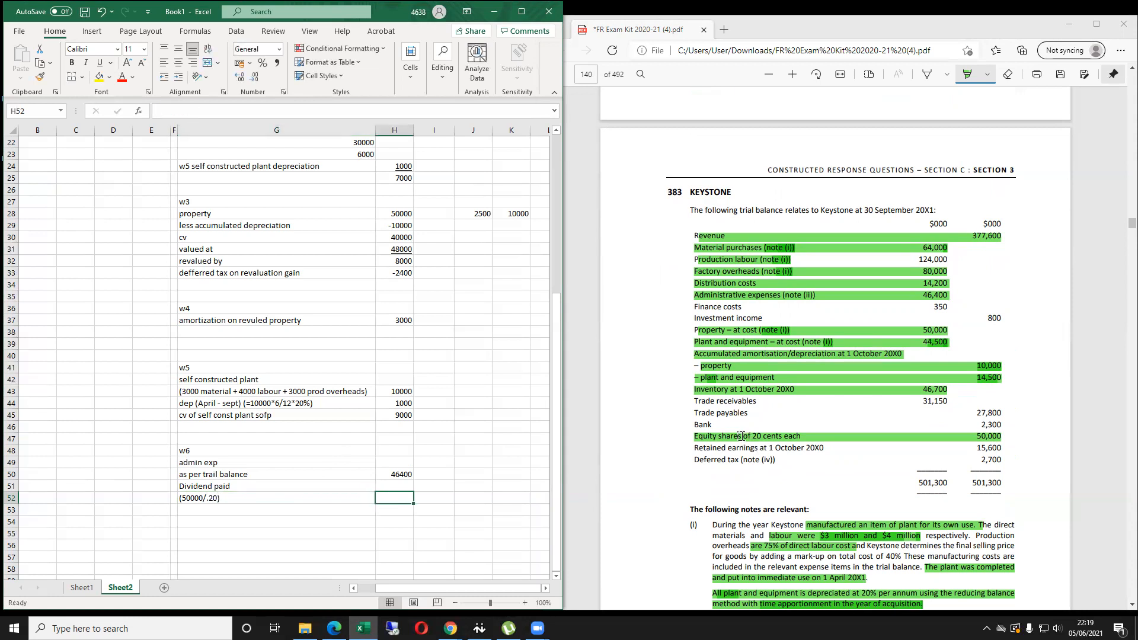
pyautogui.press('Left')
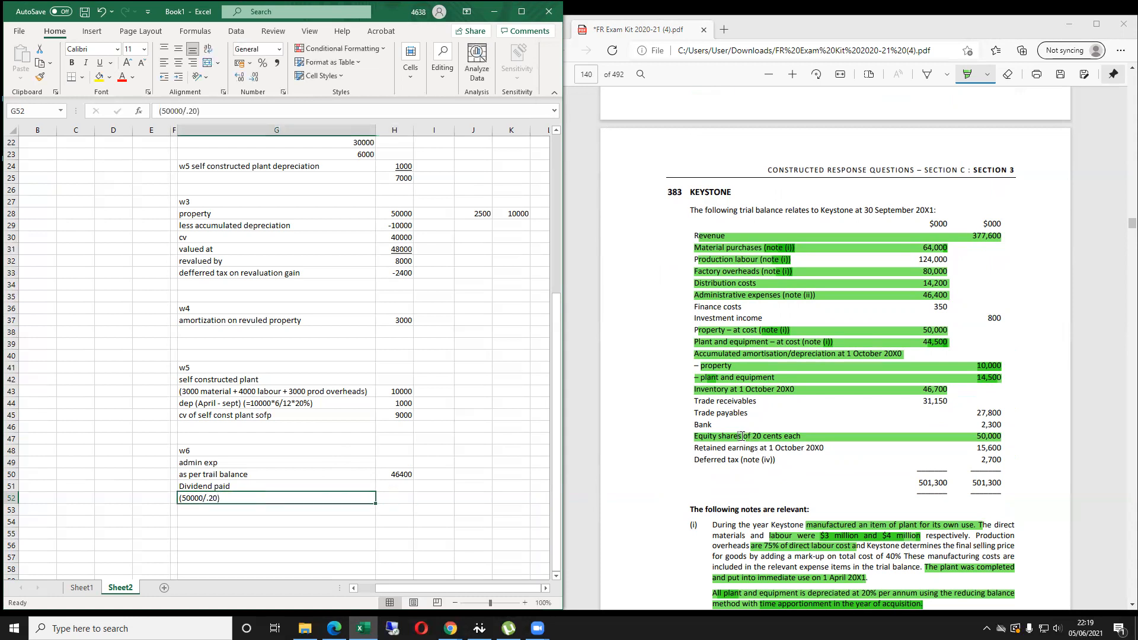
pyautogui.doubleClick(346, 495)
pyautogui.write('no of shares')
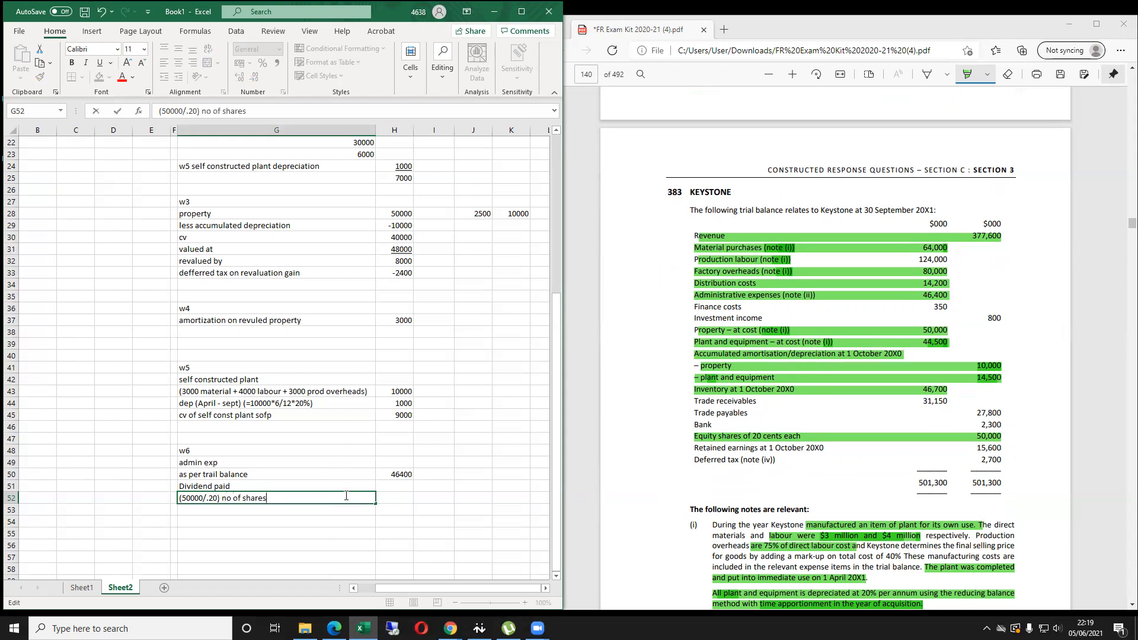
pyautogui.press('Tab')
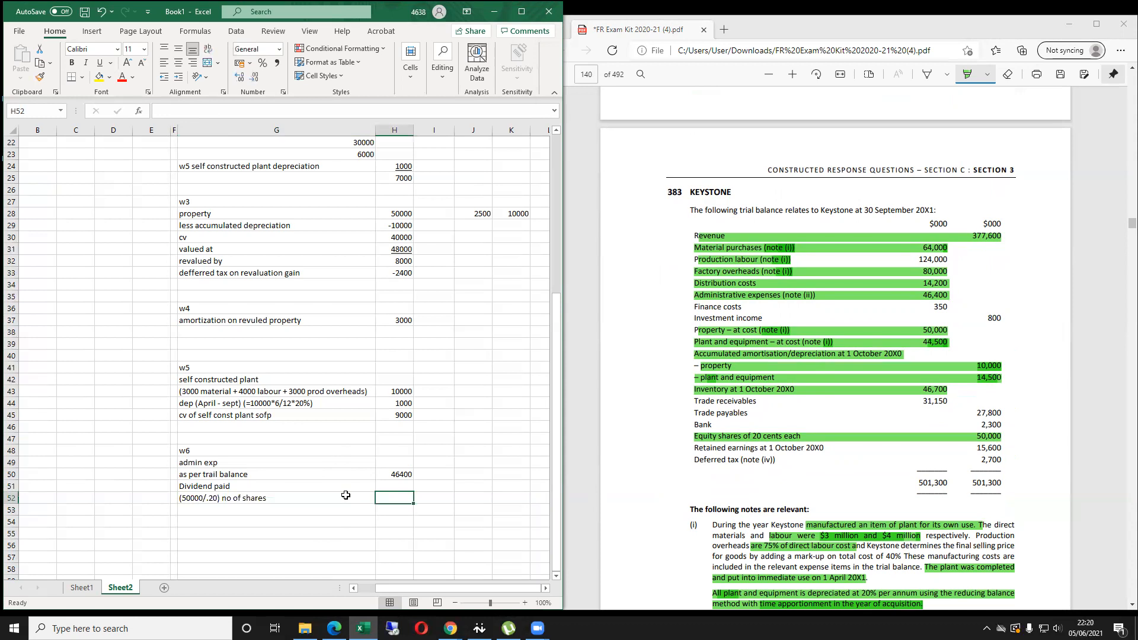
# Calculate the number of shares in H52 with =50000/0.2.
pyautogui.write('=50000')
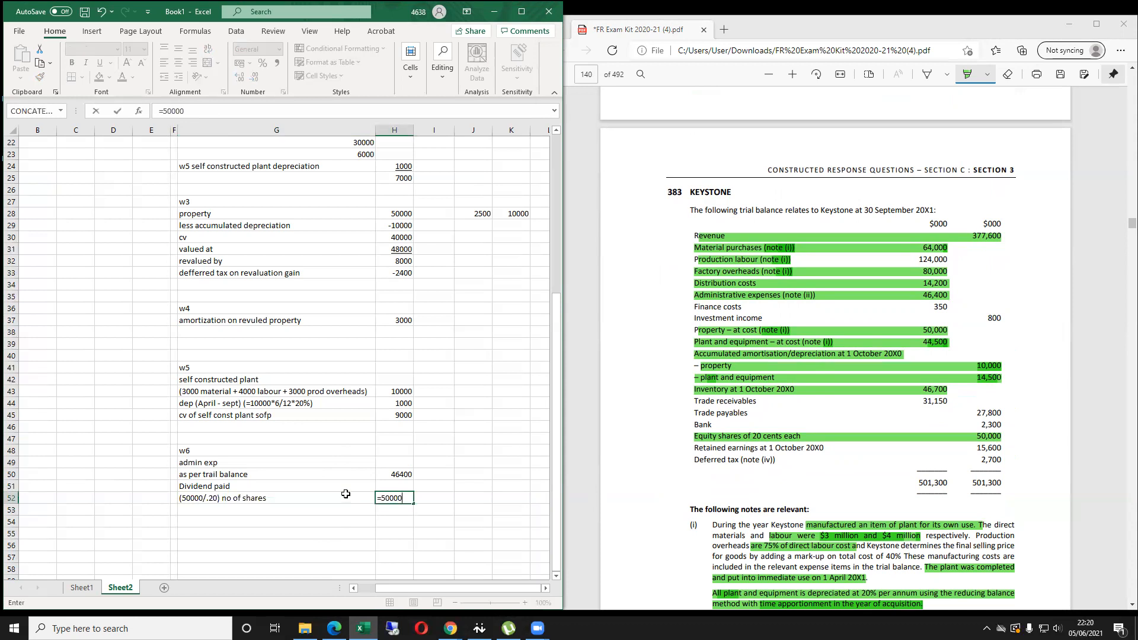
pyautogui.write('/0.2')
pyautogui.press('Return')
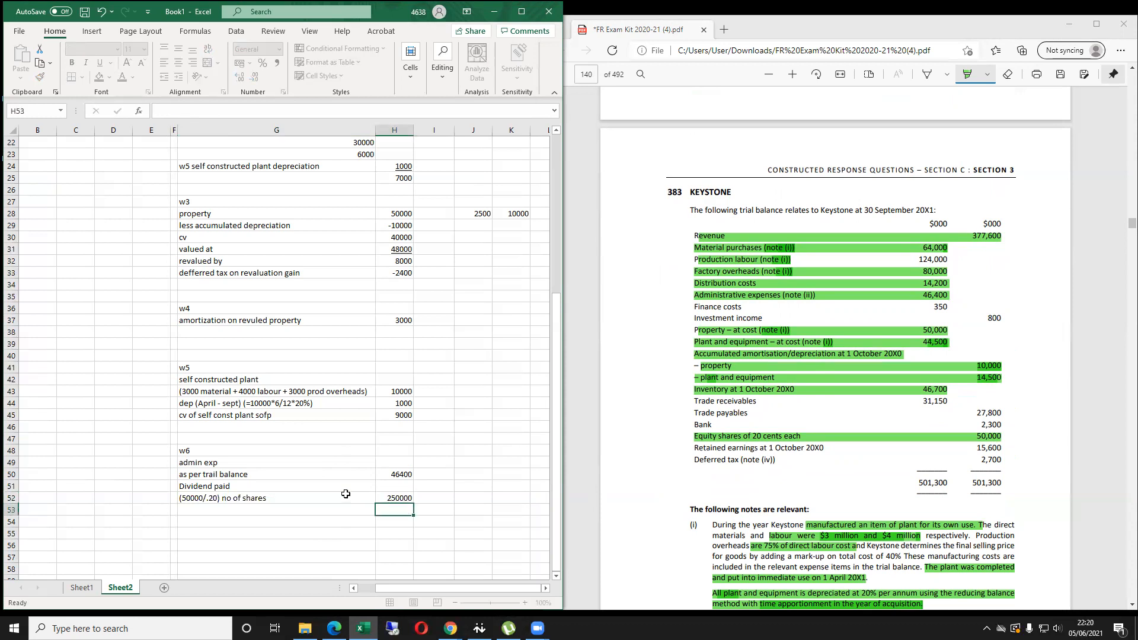
# Calculate the dividend paid in H53 with =H52*2.4*4%, using the share price and yield from note (ii).
pyautogui.press('Up')
pyautogui.press('Down')
pyautogui.press('Left')
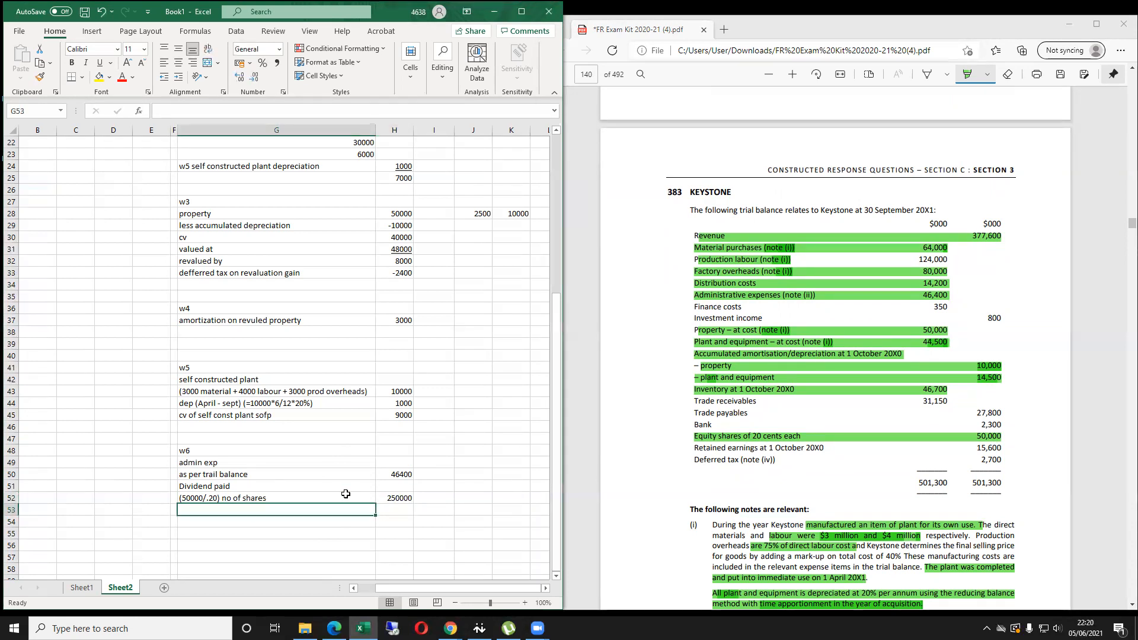
pyautogui.scroll(-10, 850, 465)
pyautogui.scroll(2, 851, 330)
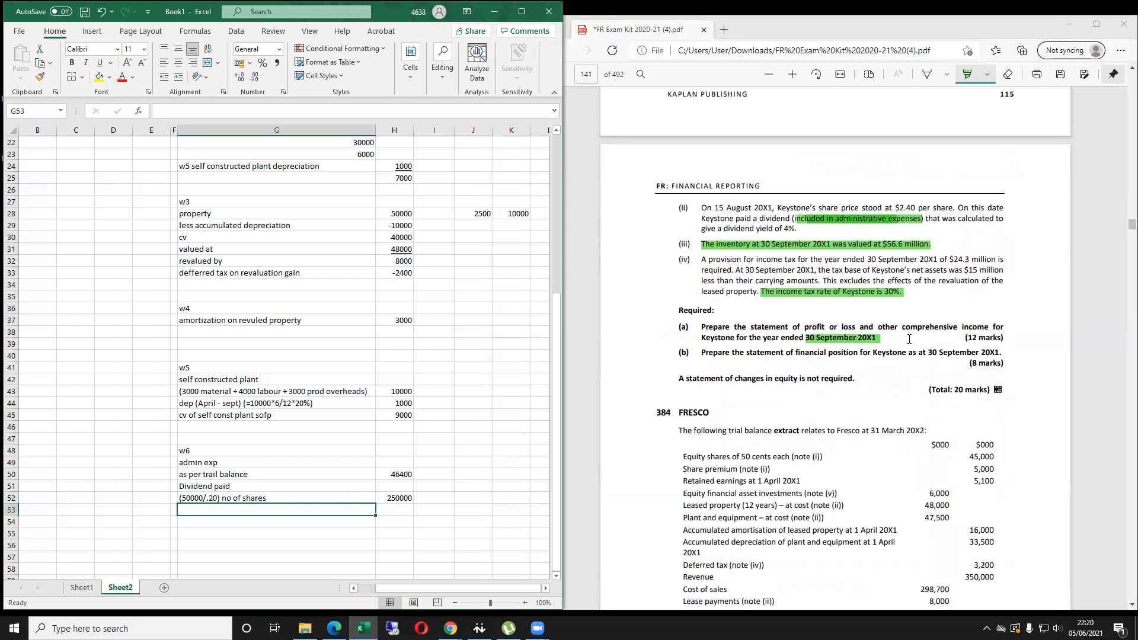
pyautogui.press('Right')
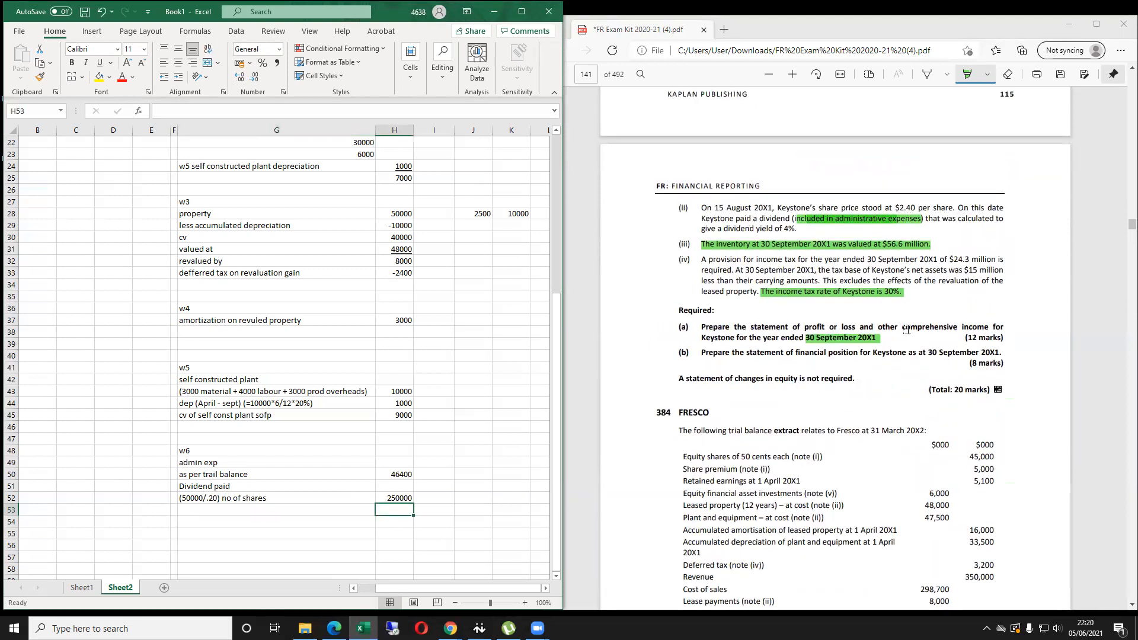
pyautogui.write('=')
pyautogui.press('Up')
pyautogui.write('*2.4*')
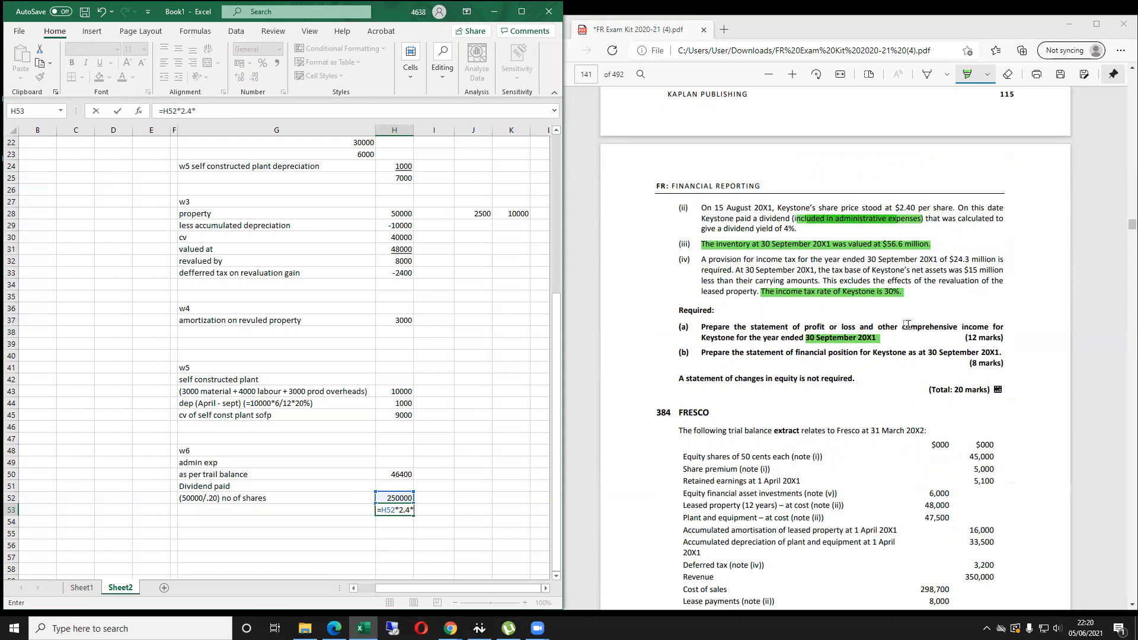
pyautogui.write('4')
pyautogui.press('Return')
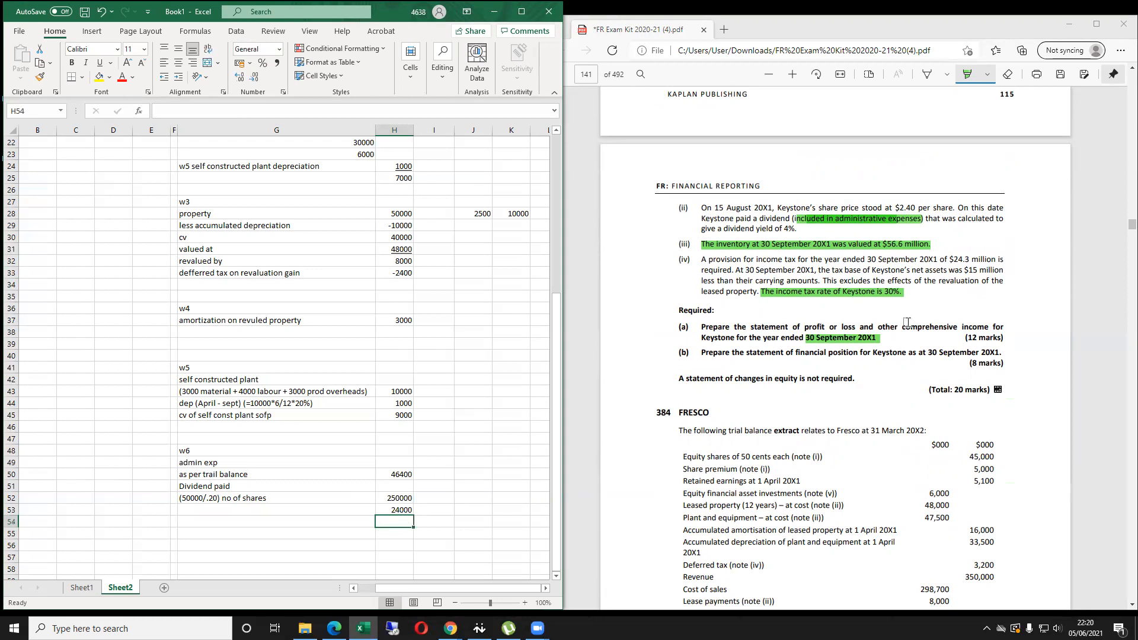
pyautogui.press('Up')
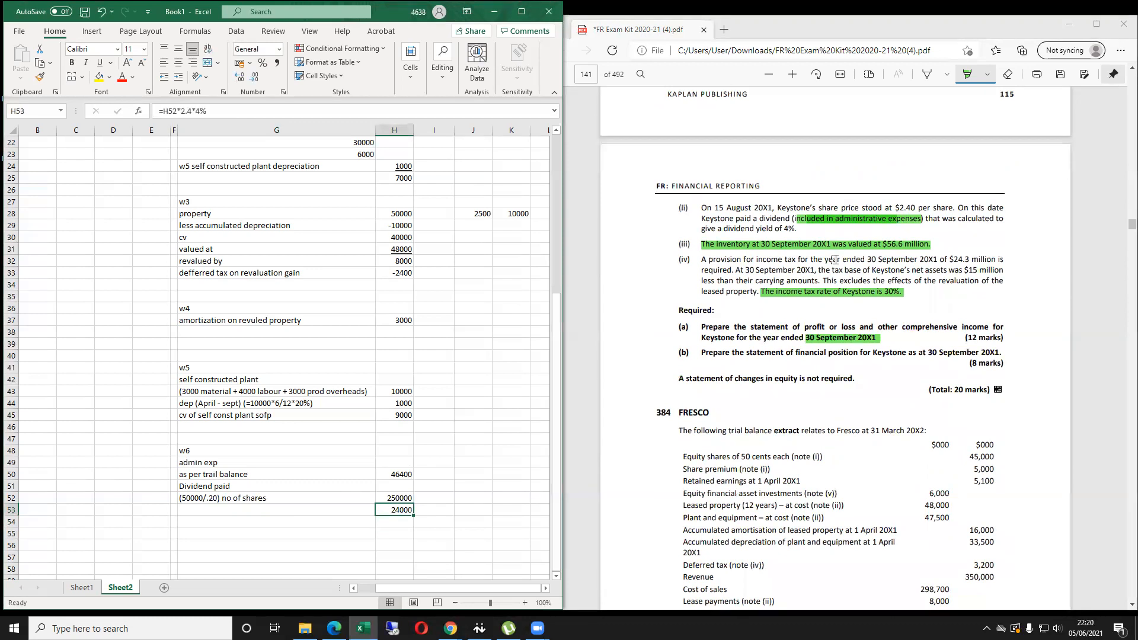
# Move the trial balance figure from H50 to I50 and deduct the dividend in I53 with =-H53.
pyautogui.click(405, 473)
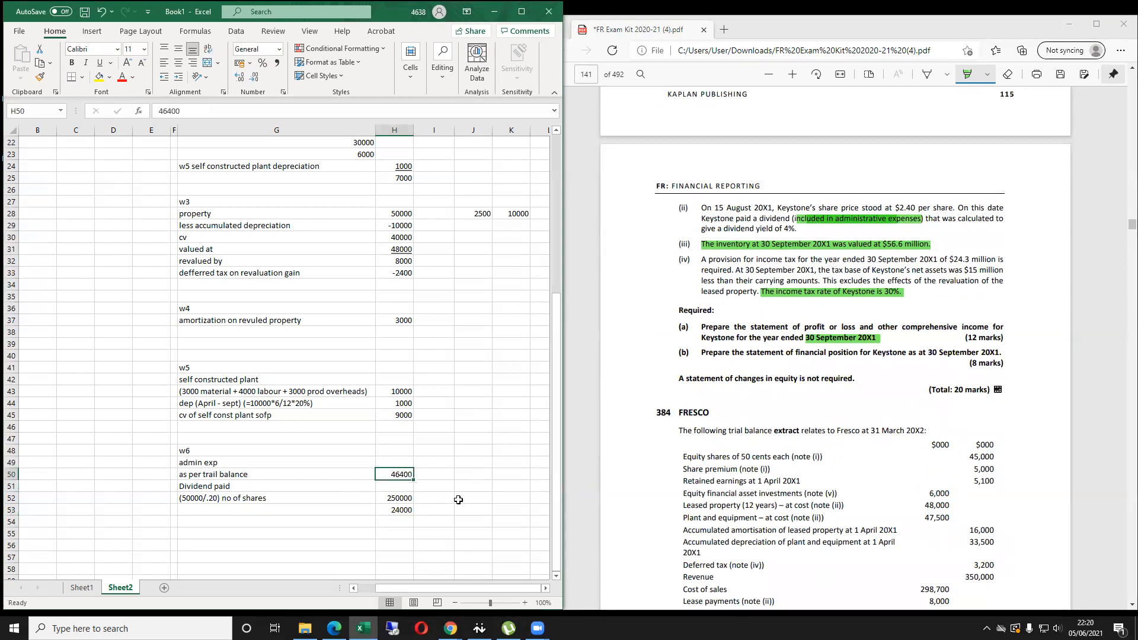
pyautogui.moveTo(413, 477); pyautogui.dragTo(457, 481)
pyautogui.press('Down')
pyautogui.press('Down')
pyautogui.press('Down')
pyautogui.press('Right')
pyautogui.write('=-h53')
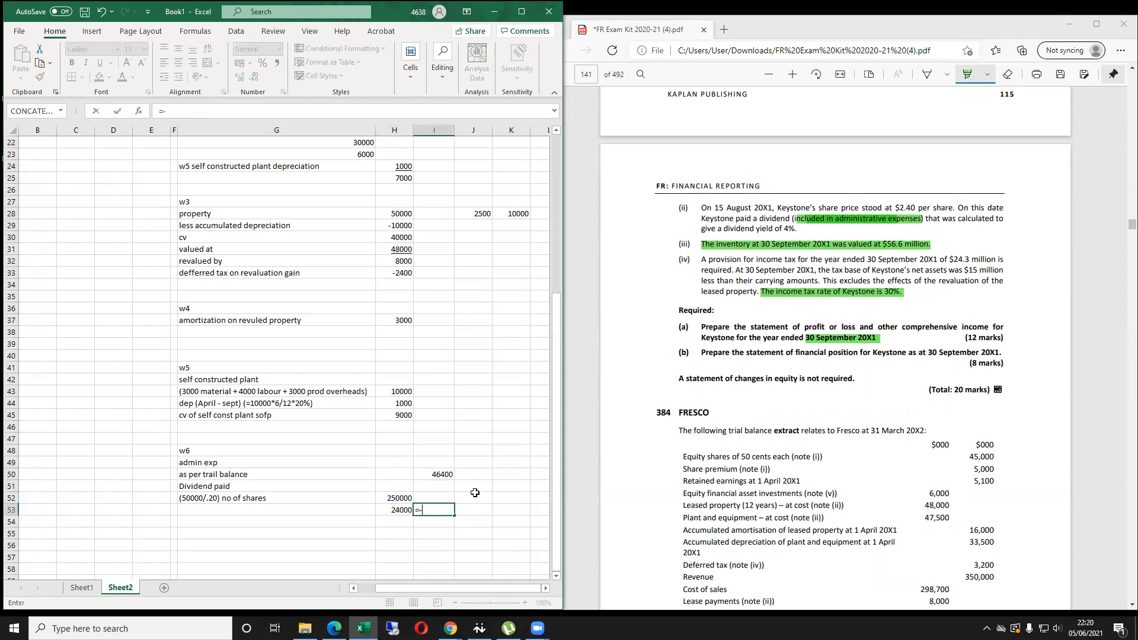
pyautogui.press('Return')
pyautogui.press('Up')
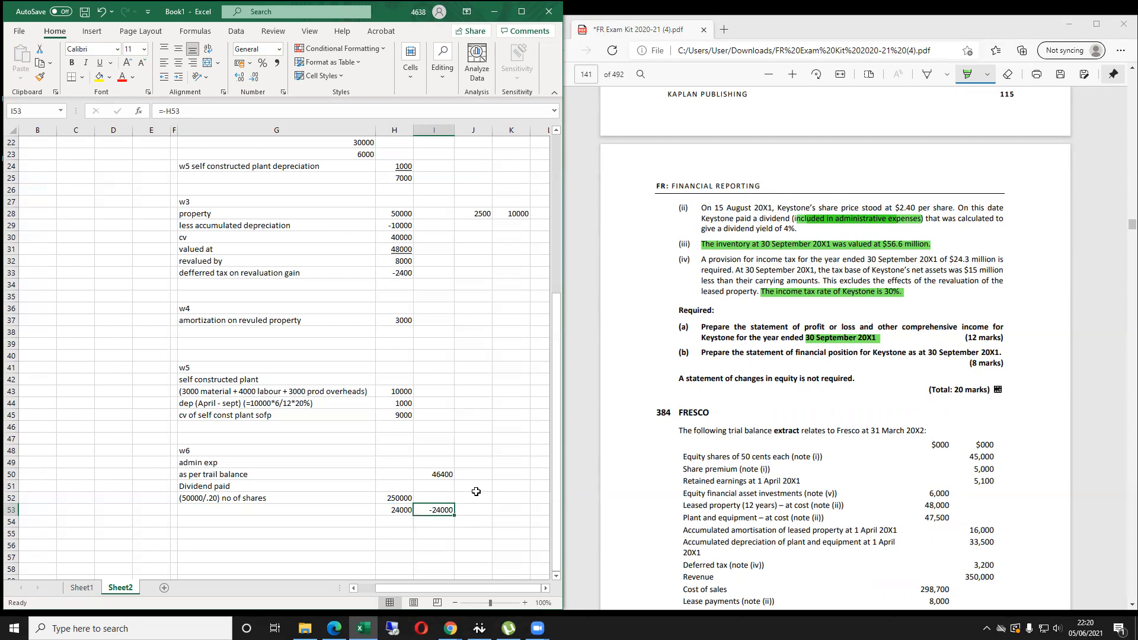
# Underline the dividend deduction in I53 and calculate the adjusted admin expenses in I54 with =I50+I53.
pyautogui.press('Down')
pyautogui.write('=')
pyautogui.press('Up')
pyautogui.press('Up')
pyautogui.press('Up')
pyautogui.press('Up')
pyautogui.write('+')
pyautogui.press('Up')
pyautogui.press('Return')
pyautogui.press('Up')
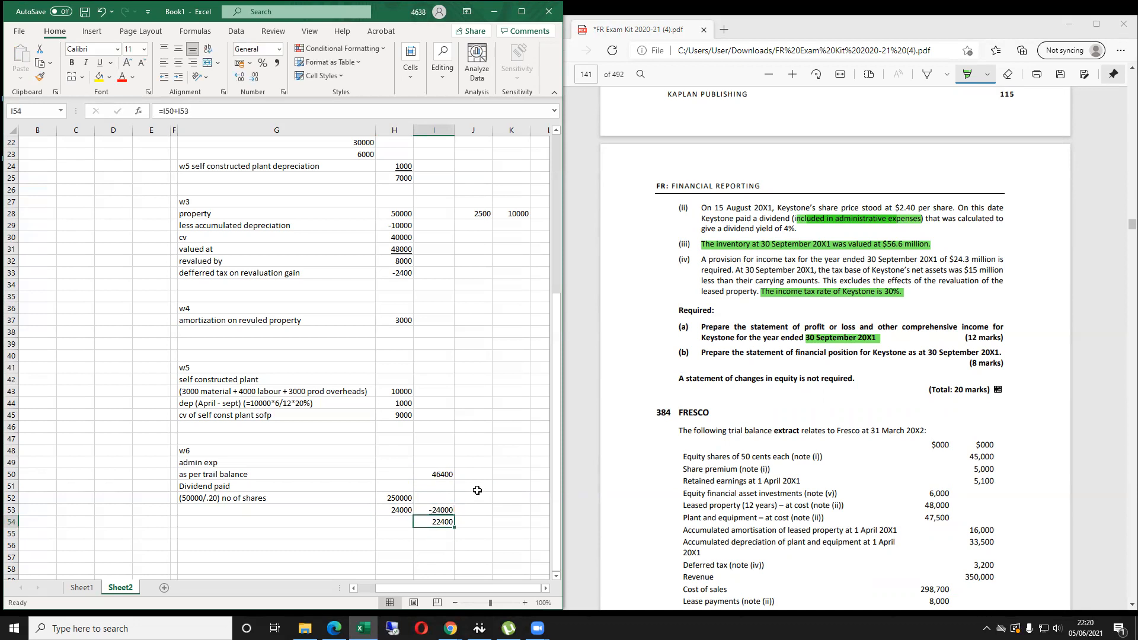
# Label the w6 result row in G54 as "admin exp".
pyautogui.press('Left')
pyautogui.press('Left')
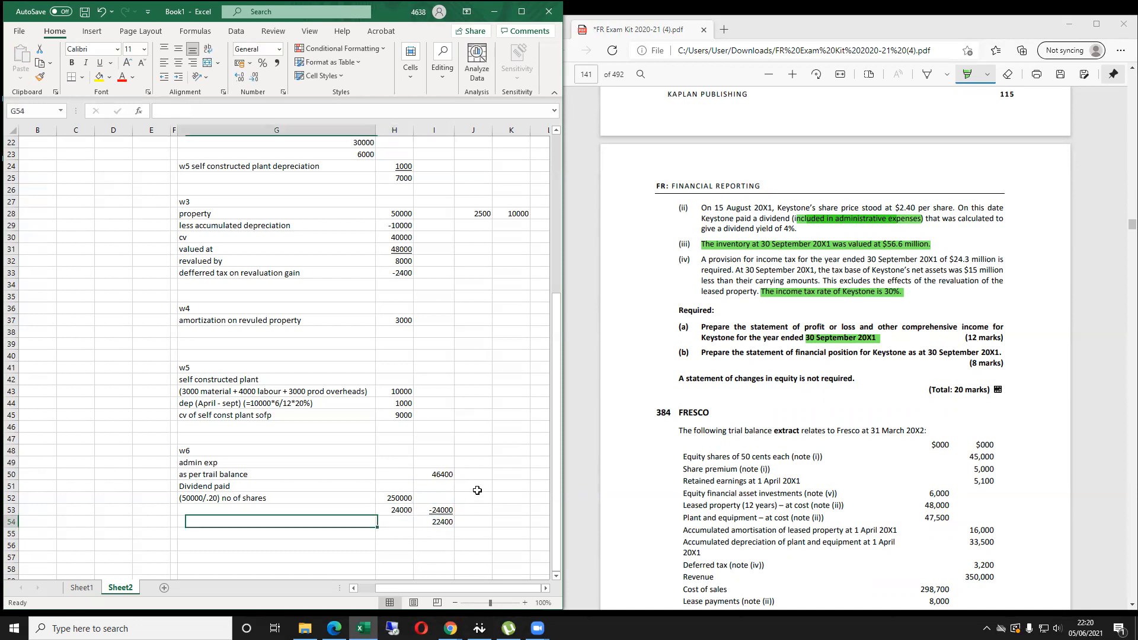
pyautogui.write('Admin')
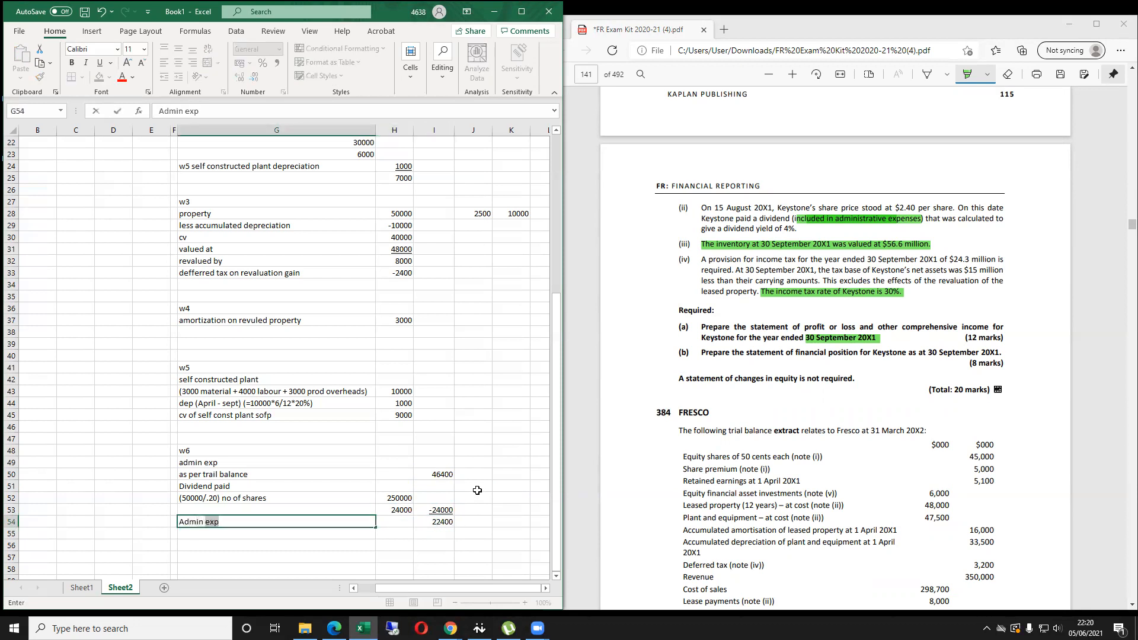
pyautogui.press('Right')
pyautogui.press('Right')
# Re-enter the dividend formula =H52*2.4*4% in H53 and highlight the $2.40 share price in note (ii) of the PDF.
pyautogui.press('Up')
pyautogui.press('Left')
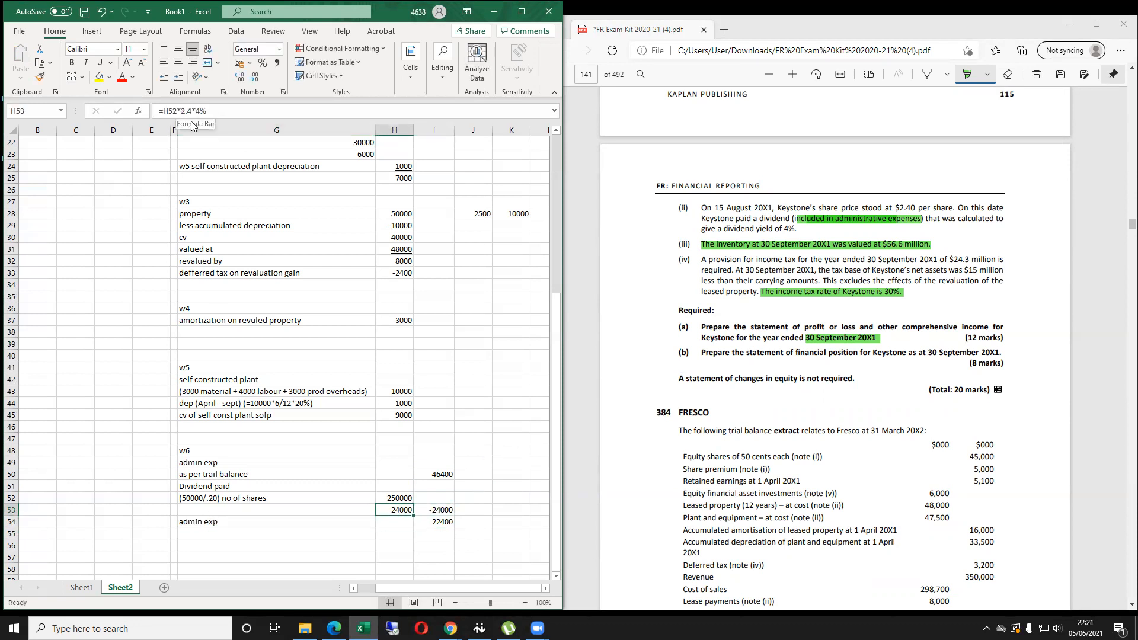
pyautogui.write('=')
pyautogui.press('Up')
pyautogui.write('*')
pyautogui.moveTo(886, 208); pyautogui.dragTo(936, 209)
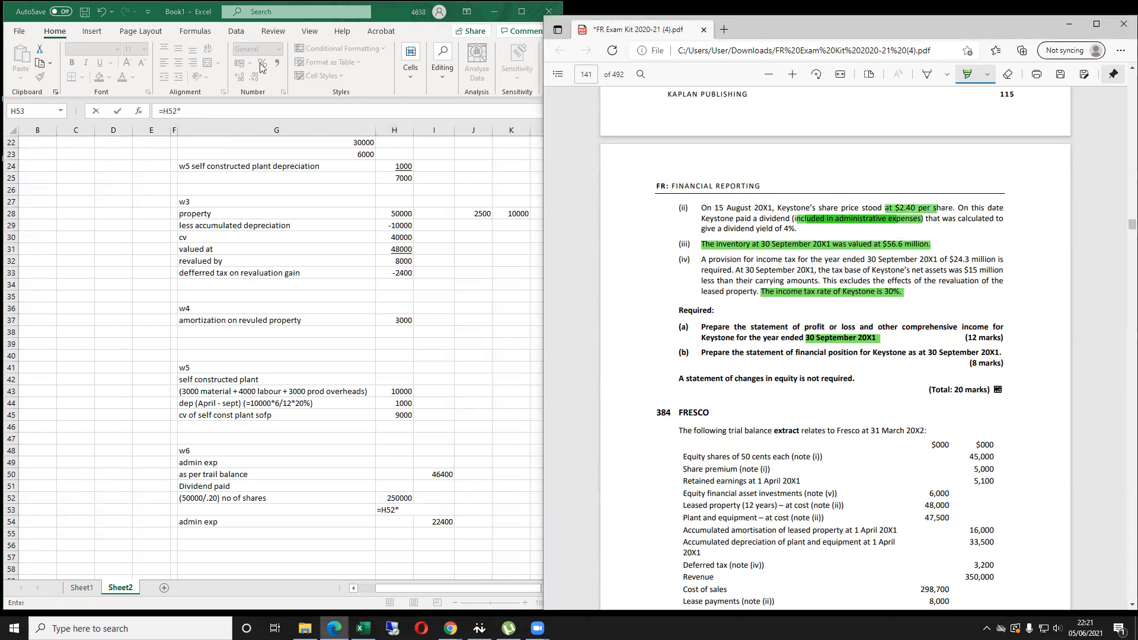
pyautogui.click(281, 111)
pyautogui.write('2.4*4%')
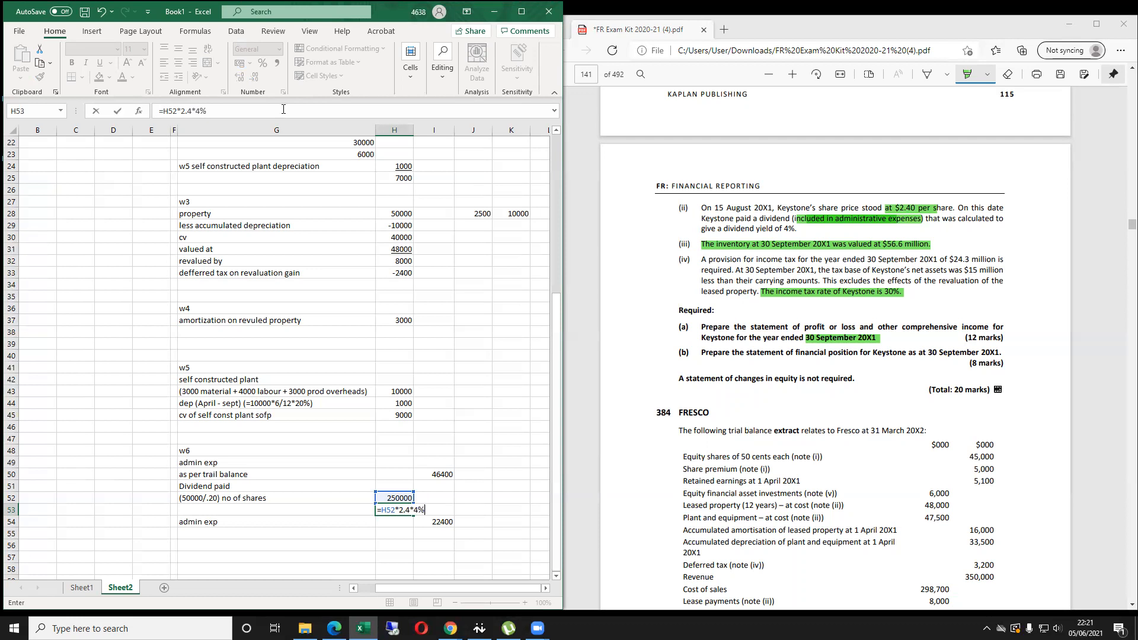
pyautogui.press('Return')
pyautogui.press('Up')
pyautogui.press('Right')
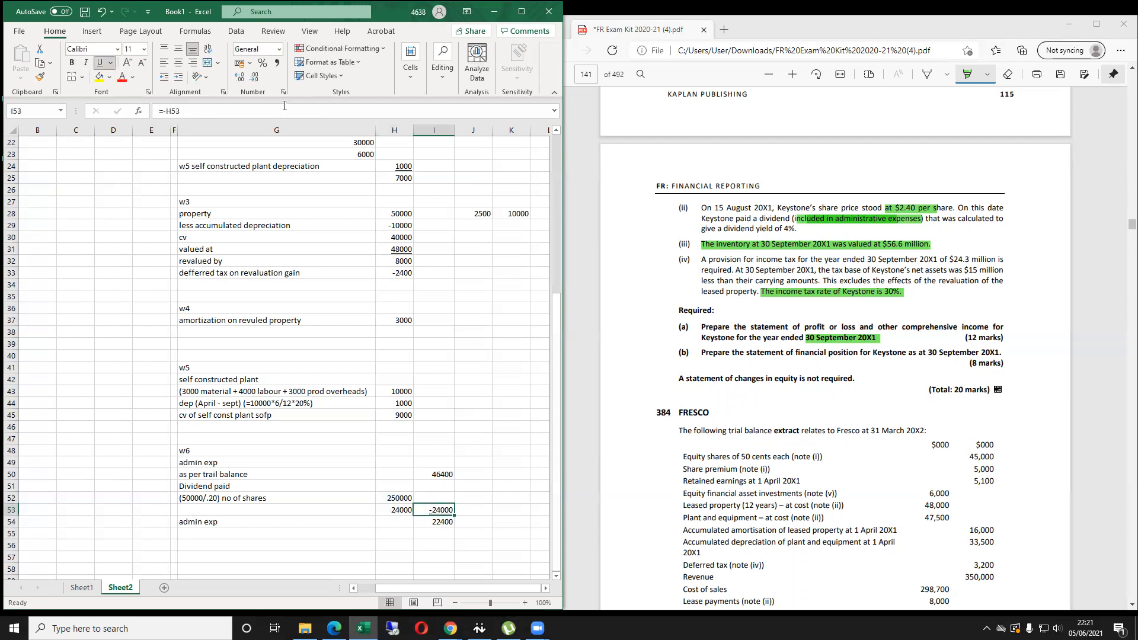
# Make the admin exp result row G54:I54 of working w6 bold.
pyautogui.press('Left')
pyautogui.press('Left')
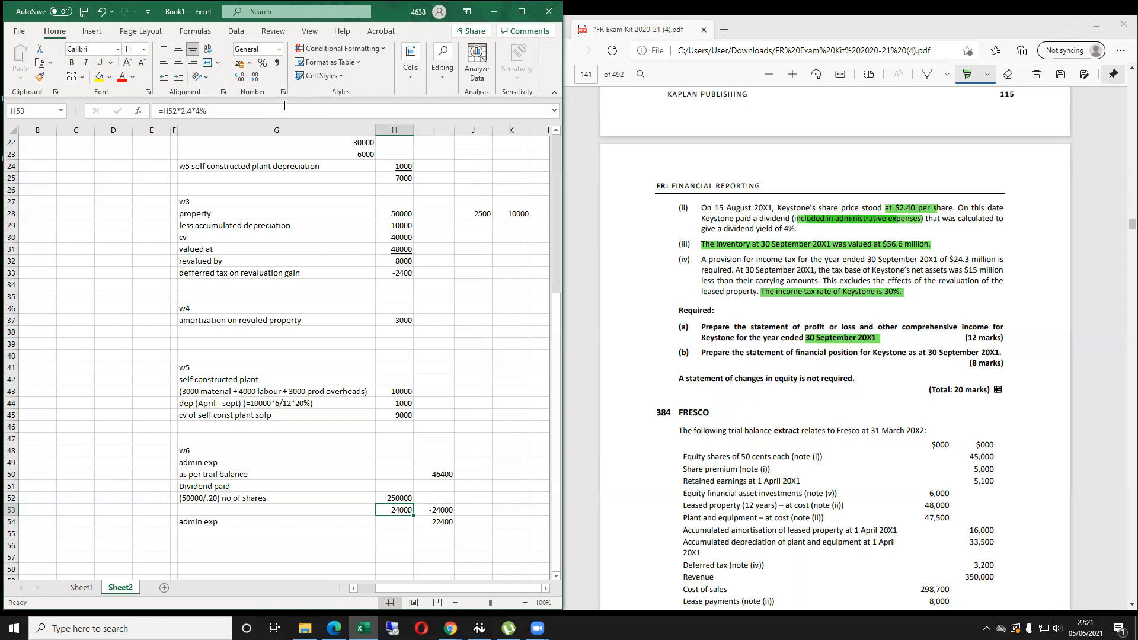
pyautogui.press('Right')
pyautogui.press('Right')
pyautogui.press('Down')
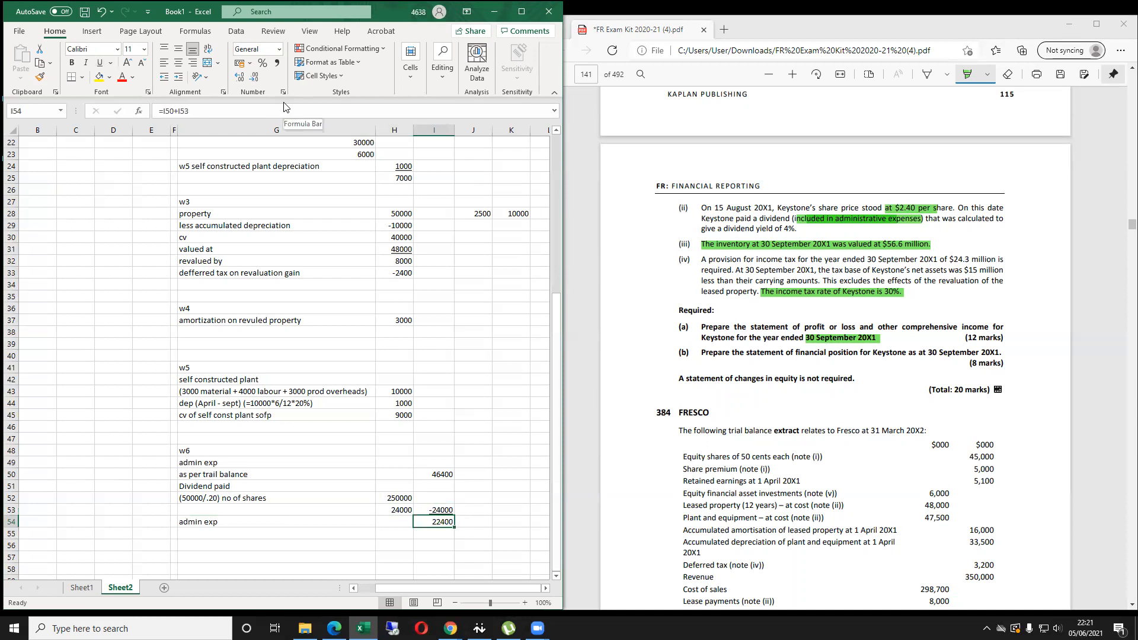
pyautogui.hotkey('shift', 'Left')
pyautogui.hotkey('shift', 'Left')
pyautogui.hotkey('ctrl', 'b')
pyautogui.press('Up')
pyautogui.hotkey('ctrl', 'u')
pyautogui.press('Up')
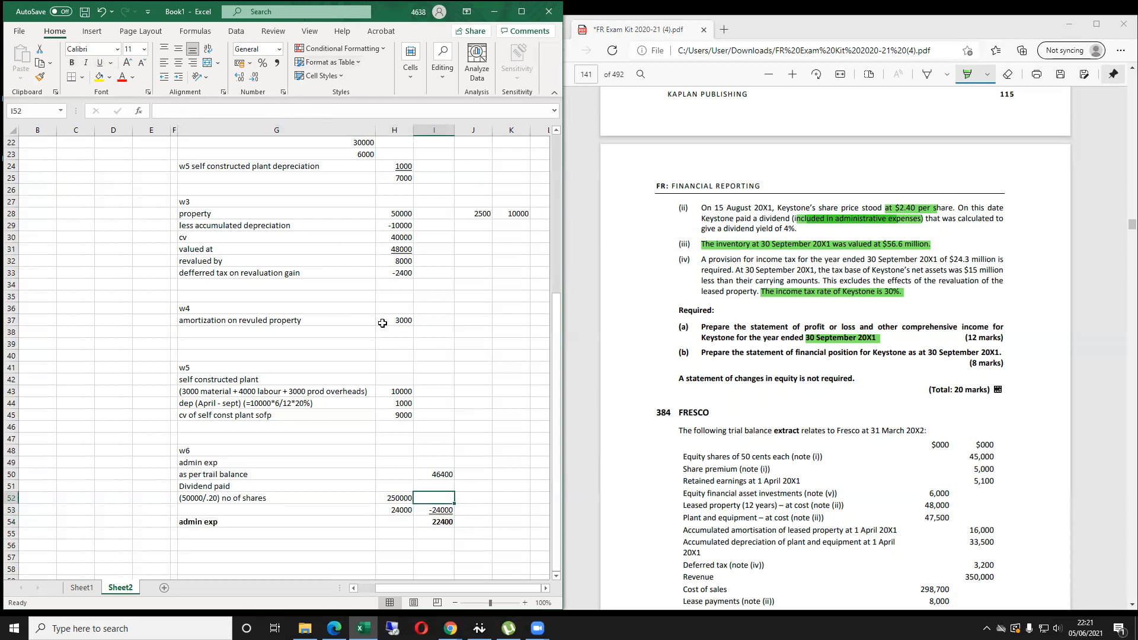
# Label the w2 depreciation total in G25 as "Dep" and make the label and its total bold.
pyautogui.scroll(3, 388, 320)
pyautogui.scroll(1, 389, 320)
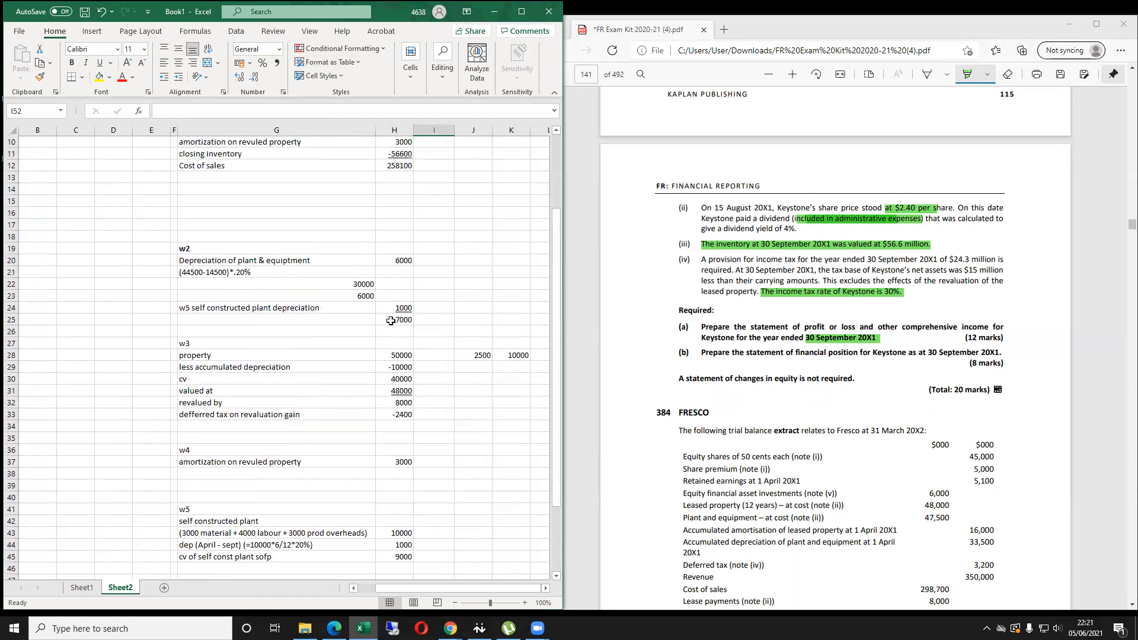
pyautogui.click(407, 320)
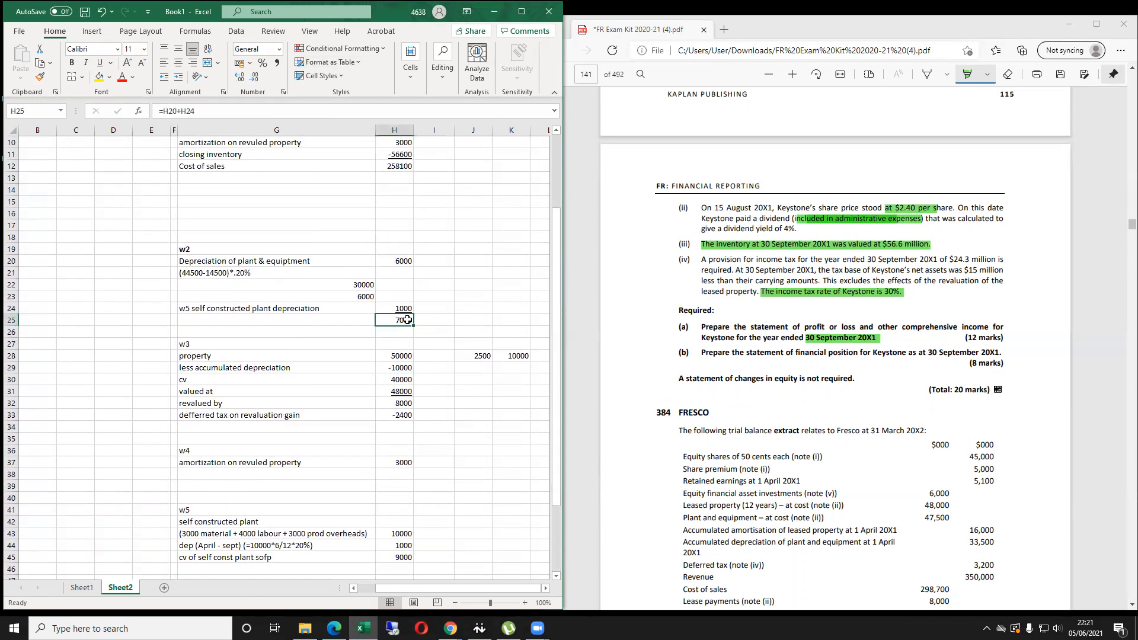
pyautogui.scroll(-4, 337, 326)
pyautogui.scroll(1, 341, 326)
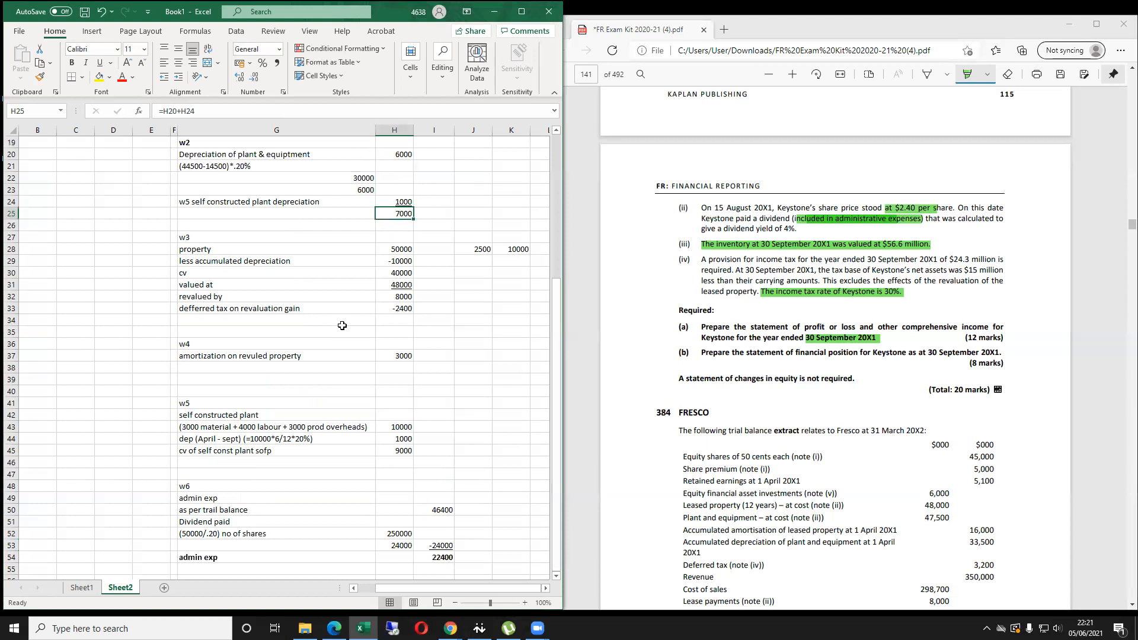
pyautogui.press('Left')
pyautogui.write('T')
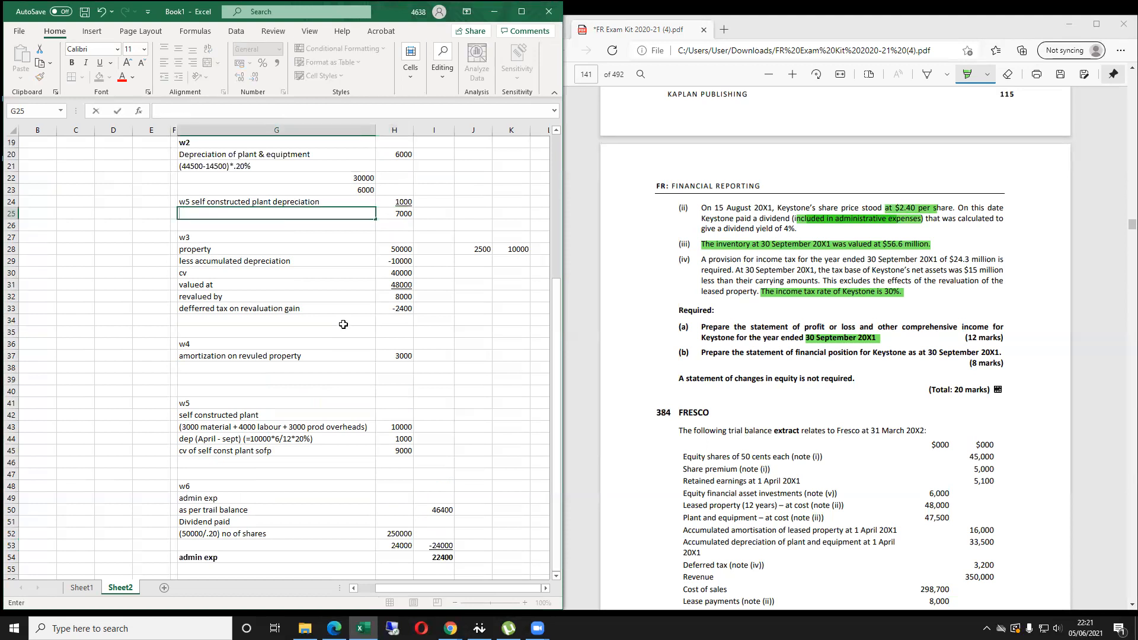
pyautogui.write('De')
pyautogui.press('BackSpace')
pyautogui.press('Tab')
pyautogui.hotkey('shift', 'Left')
pyautogui.hotkey('ctrl', 'b')
# Begin the Admin expenses formula in C7 of the profit or loss statement with =-.
pyautogui.scroll(-3, 364, 370)
pyautogui.click(441, 451)
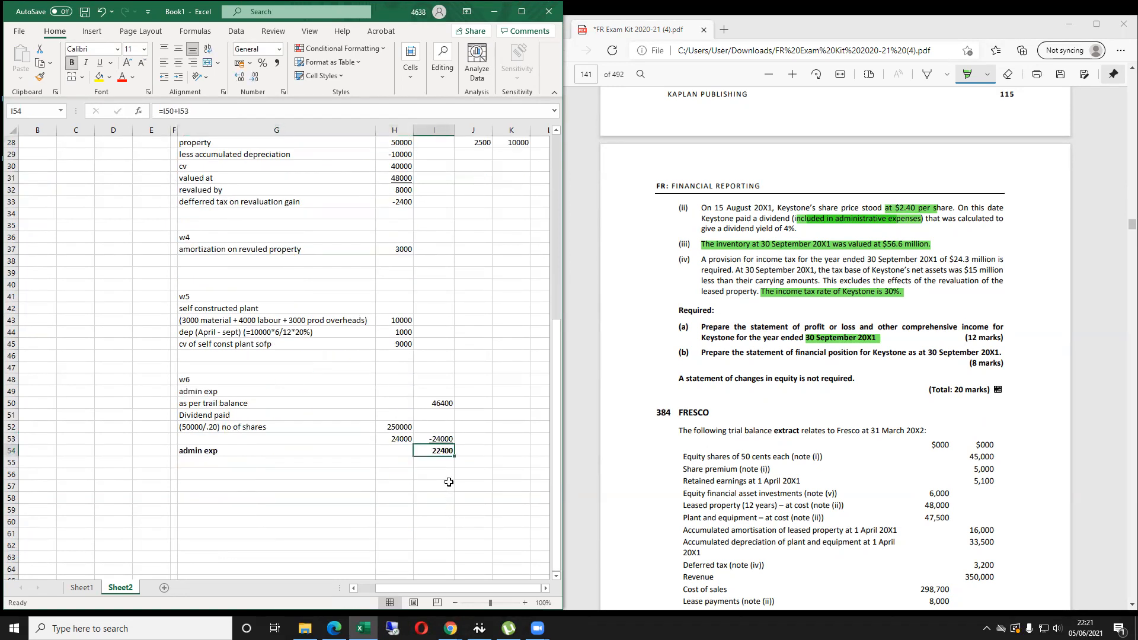
pyautogui.press('Left')
pyautogui.press('Left')
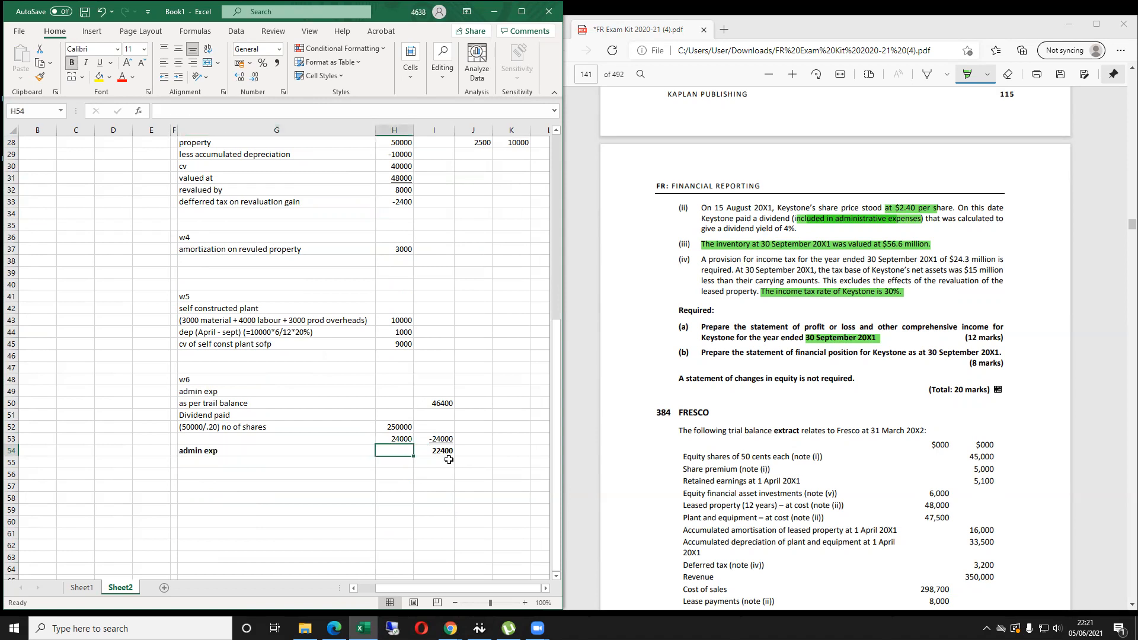
pyautogui.hotkey('ctrl', 'Left')
pyautogui.hotkey('ctrl', 'Up')
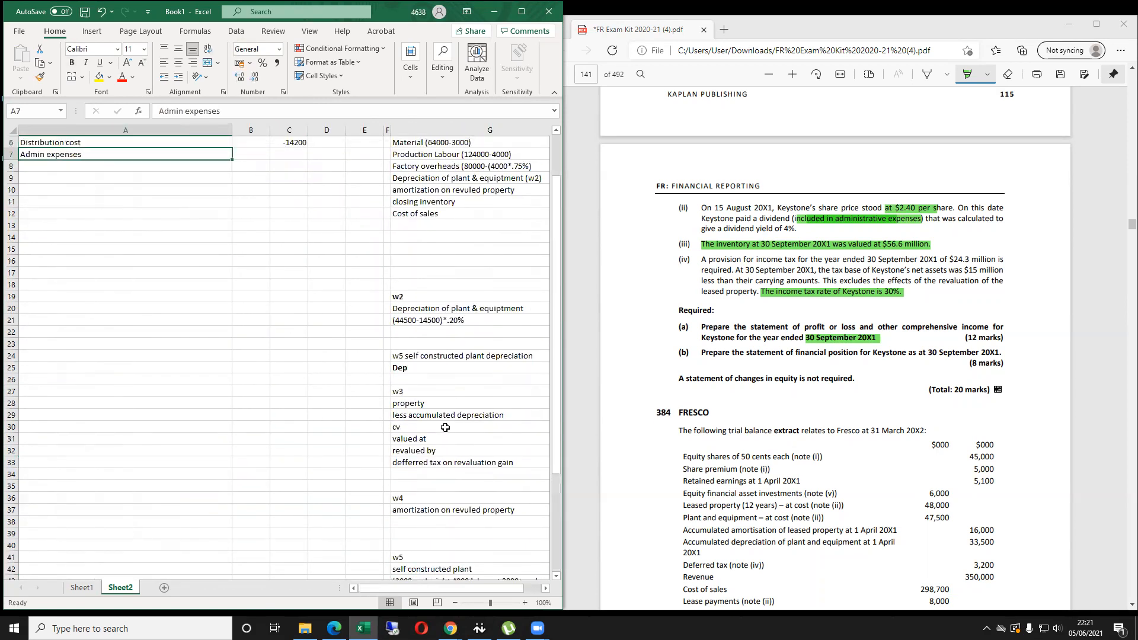
pyautogui.press('Right')
pyautogui.press('Right')
pyautogui.write('=-')
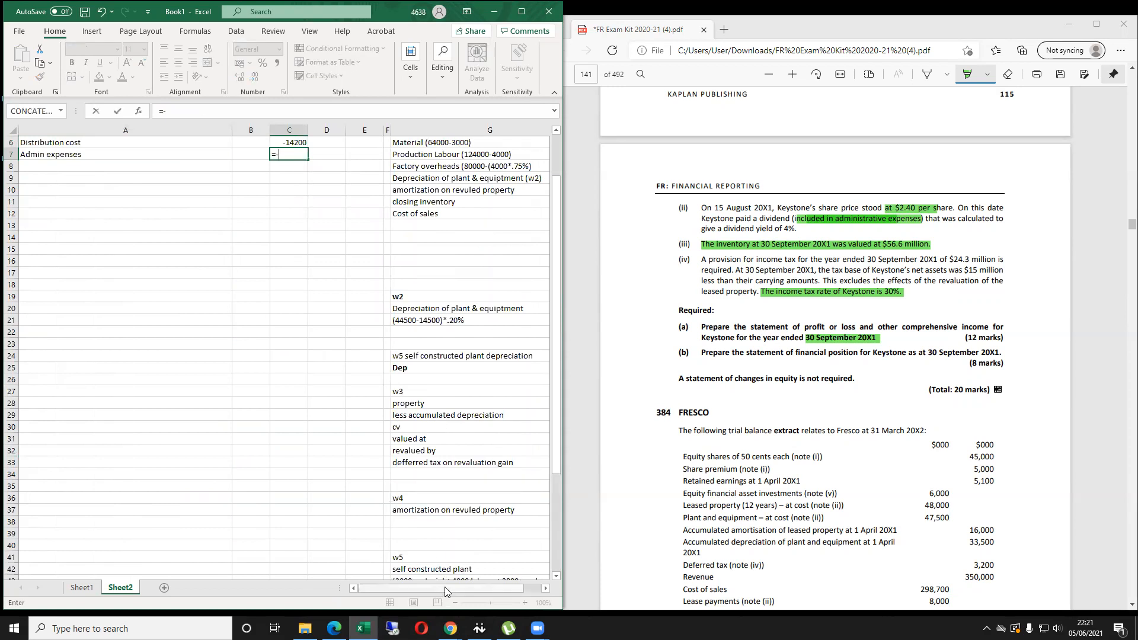
# Enter the admin expenses in C7 as the negative of the admin exp total in working w6 (=-I54).
pyautogui.moveTo(445, 591); pyautogui.dragTo(504, 593)
pyautogui.scroll(-6, 437, 502)
pyautogui.click(437, 502)
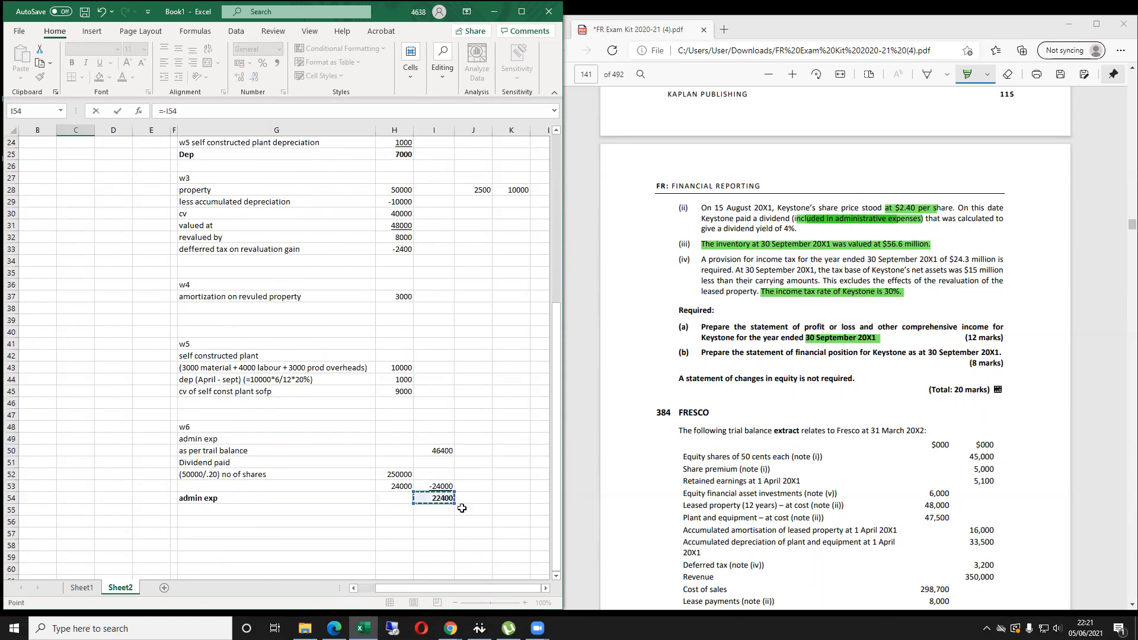
pyautogui.hotkey('shift', 'Tab')
pyautogui.press('Left')
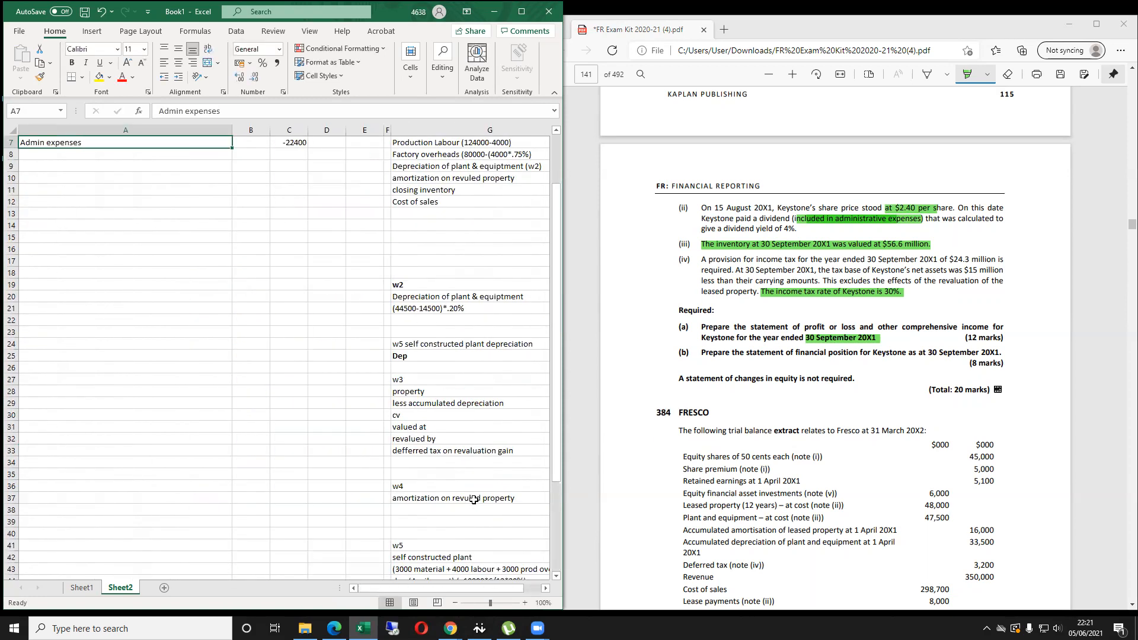
pyautogui.press('Up')
pyautogui.scroll(2, 112, 452)
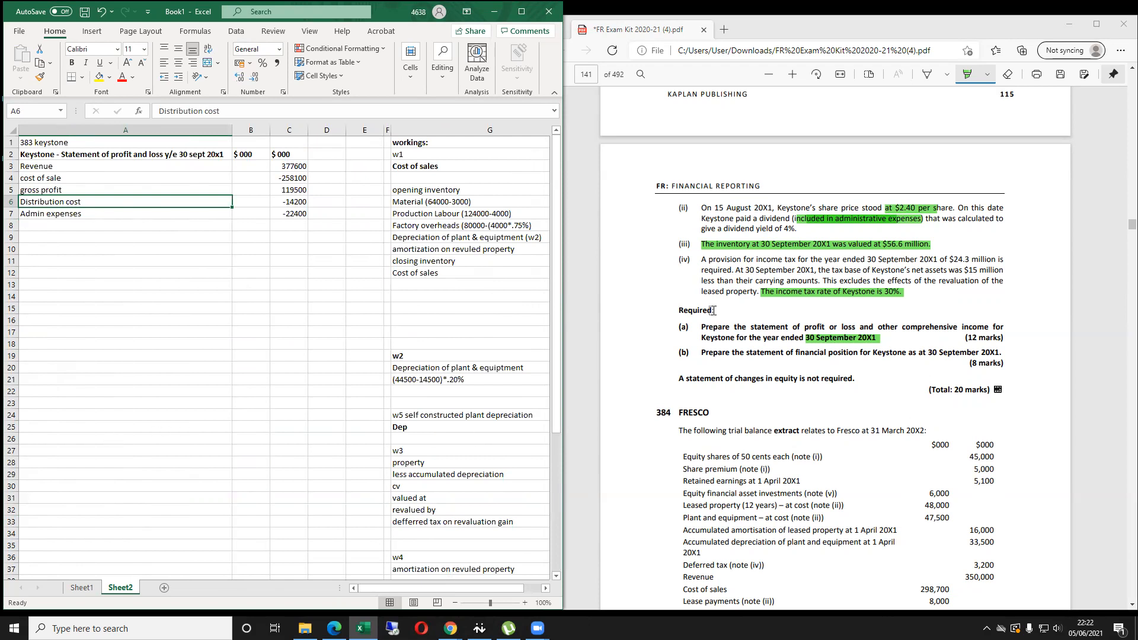
# Highlight the Finance costs line in the Keystone trial balance of the PDF.
pyautogui.scroll(5, 787, 347)
pyautogui.scroll(3, 787, 347)
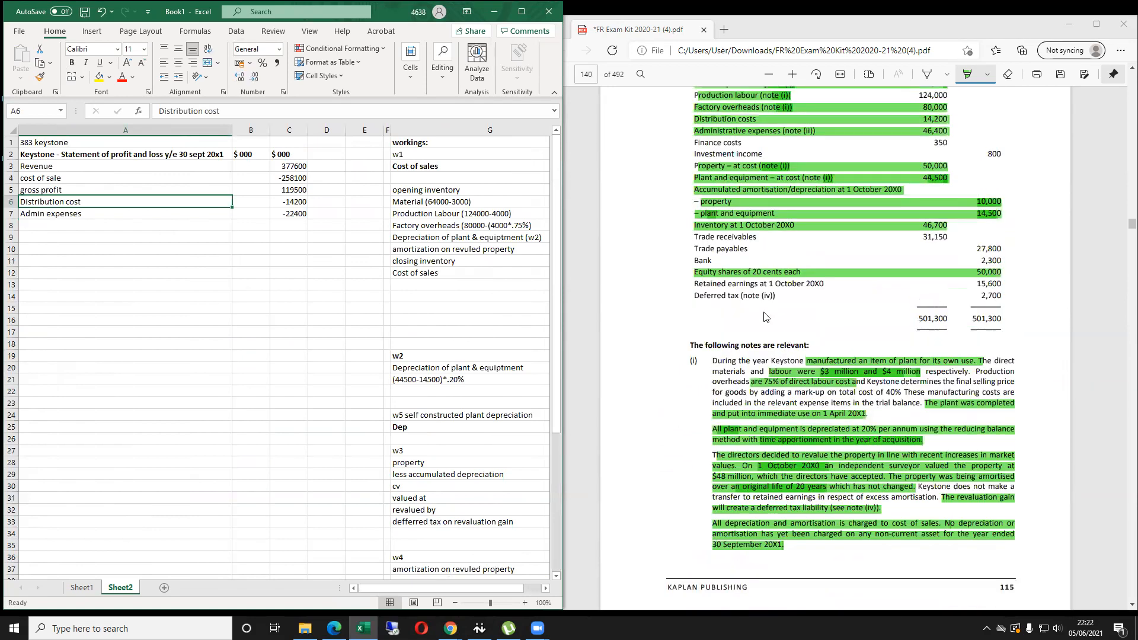
pyautogui.moveTo(691, 143); pyautogui.dragTo(965, 147)
# Add a "Finance Cost" row below Admin expenses in the spreadsheet with the amount -350.
pyautogui.click(208, 273)
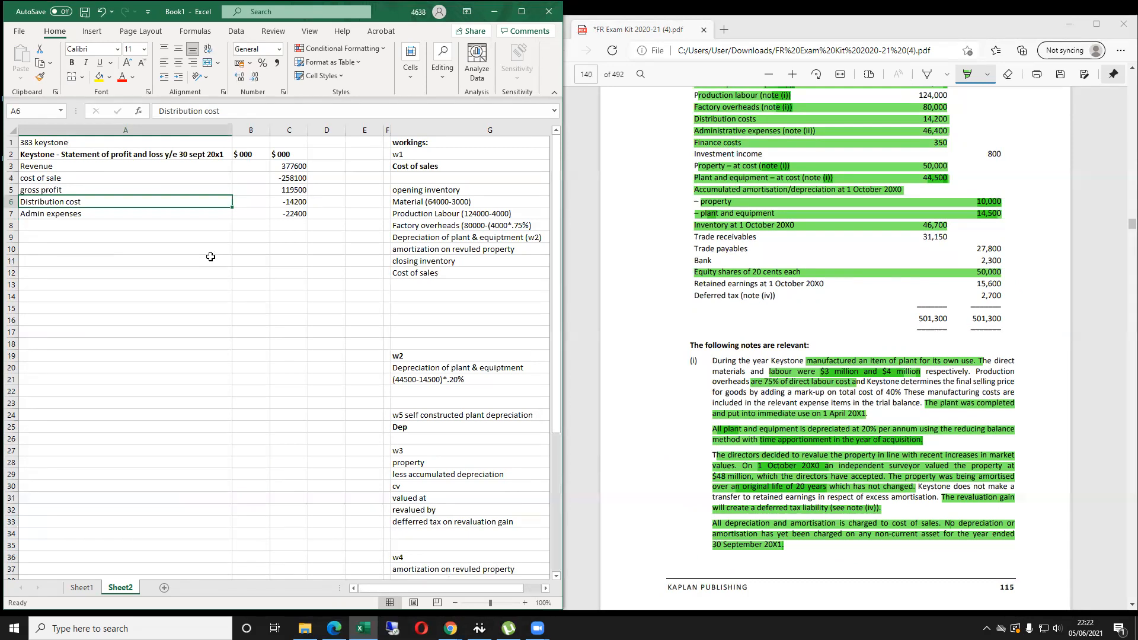
pyautogui.press('Down')
pyautogui.press('Down')
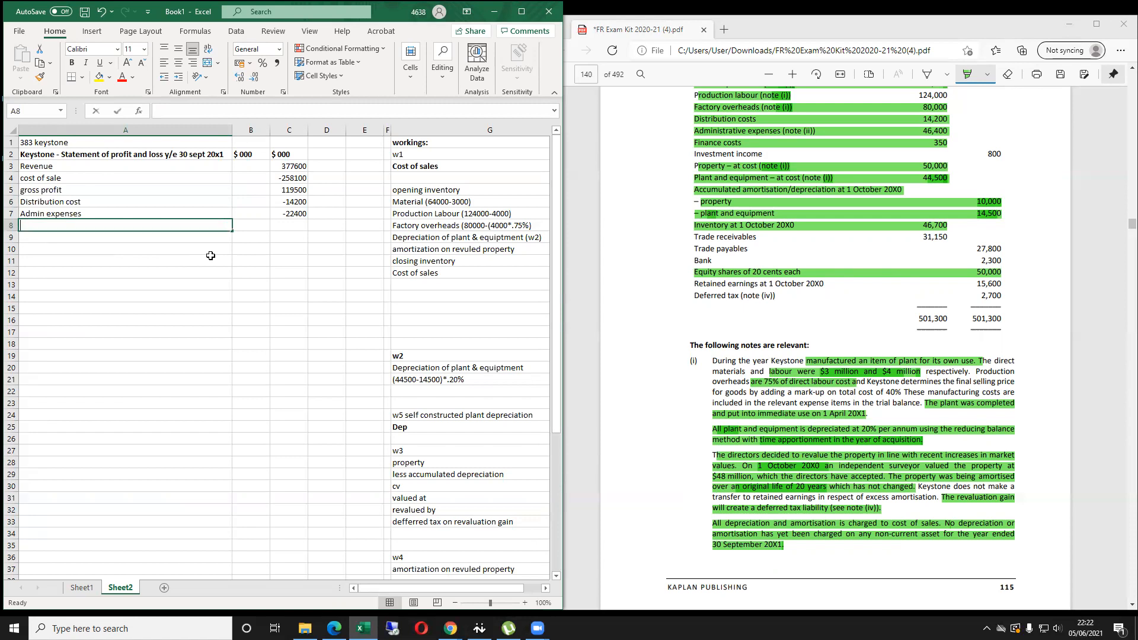
pyautogui.write('Finance Cos')
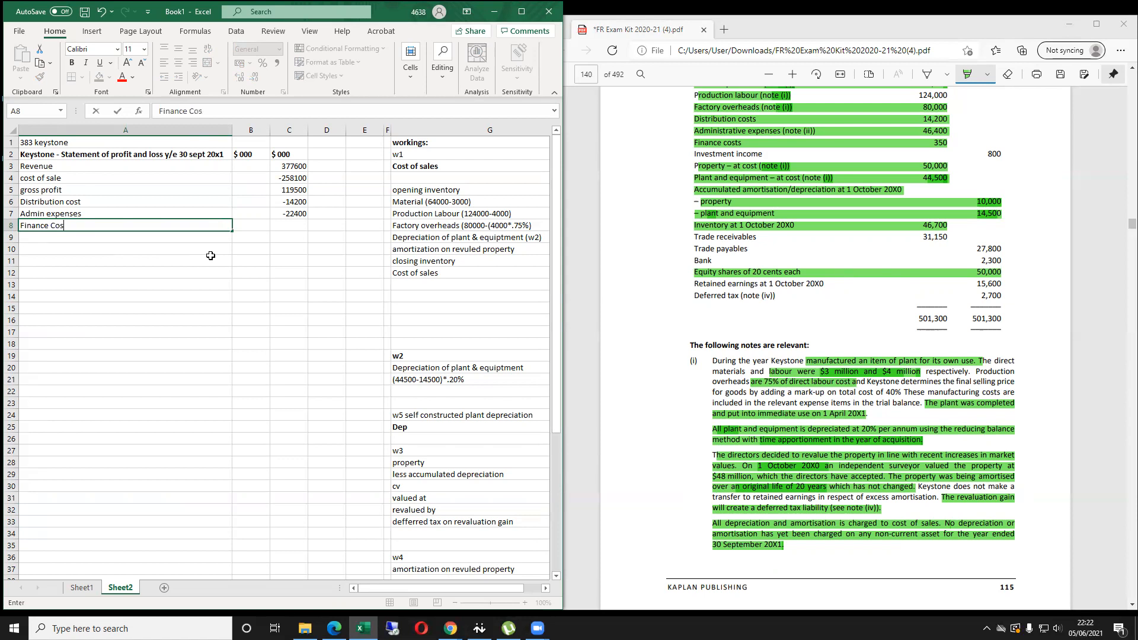
pyautogui.write('t')
pyautogui.press('Tab')
pyautogui.press('Tab')
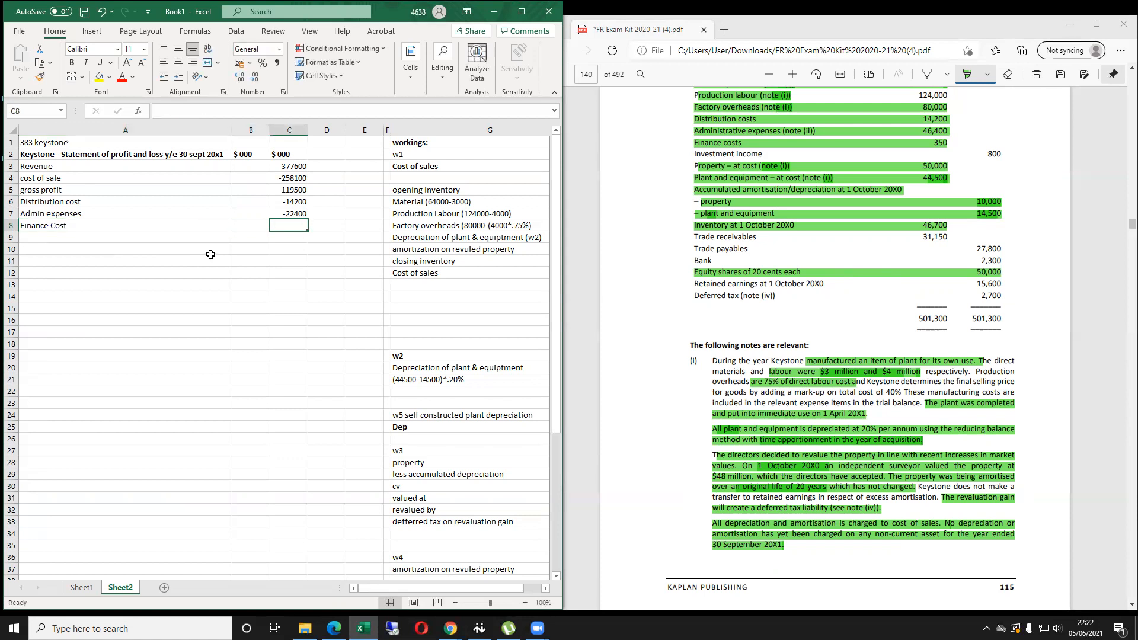
pyautogui.write('-')
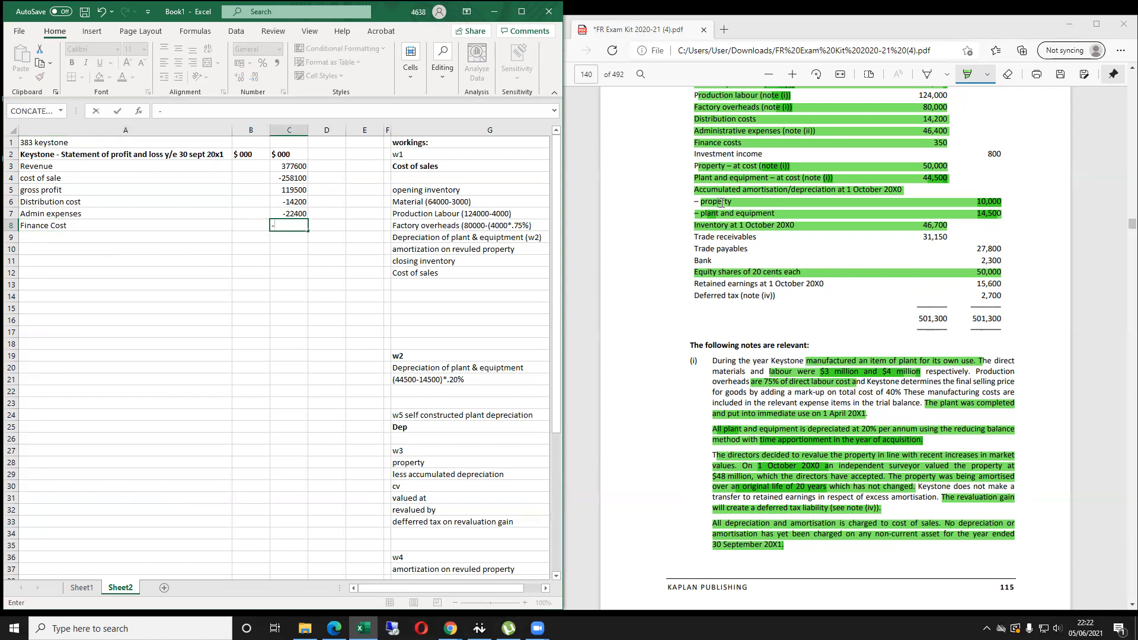
pyautogui.write('350')
pyautogui.press('Return')
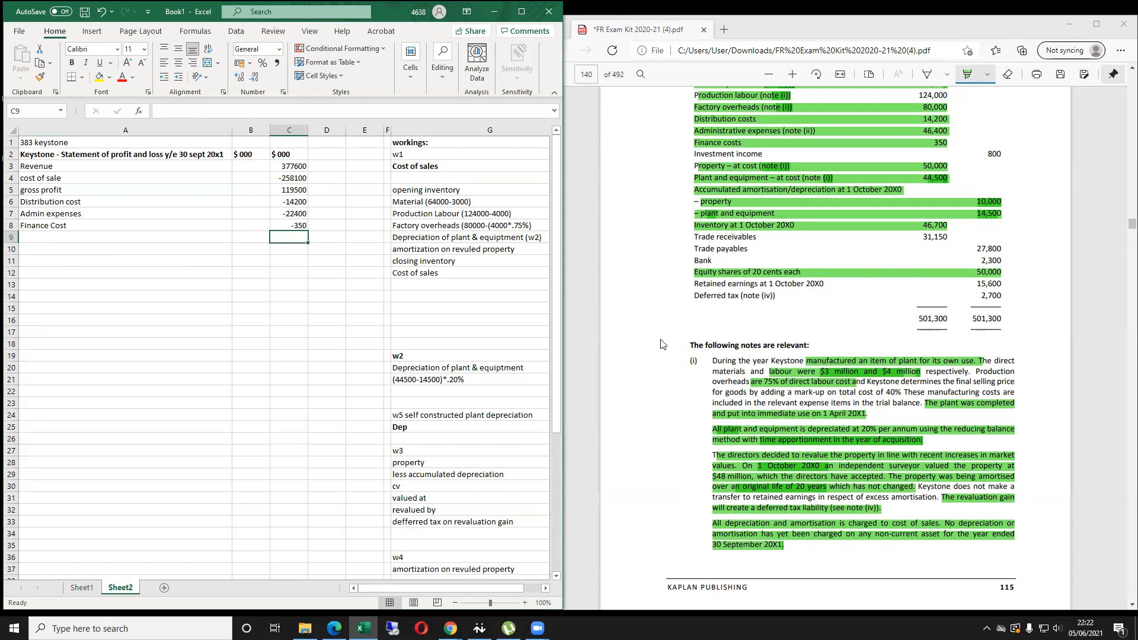
# Highlight the Investment income line in the PDF and add an "investment income" row with 800 below Finance Cost.
pyautogui.moveTo(700, 155); pyautogui.dragTo(1001, 154)
pyautogui.click(261, 316)
pyautogui.press('Left')
pyautogui.press('Right')
pyautogui.write('300')
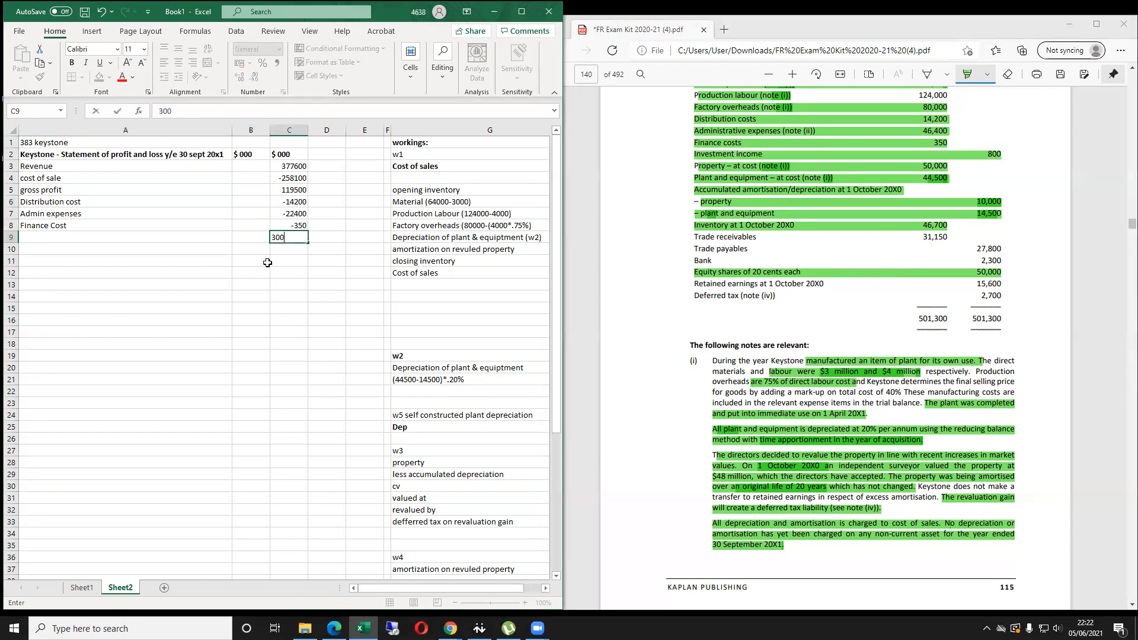
pyautogui.press('Left')
pyautogui.press('Left')
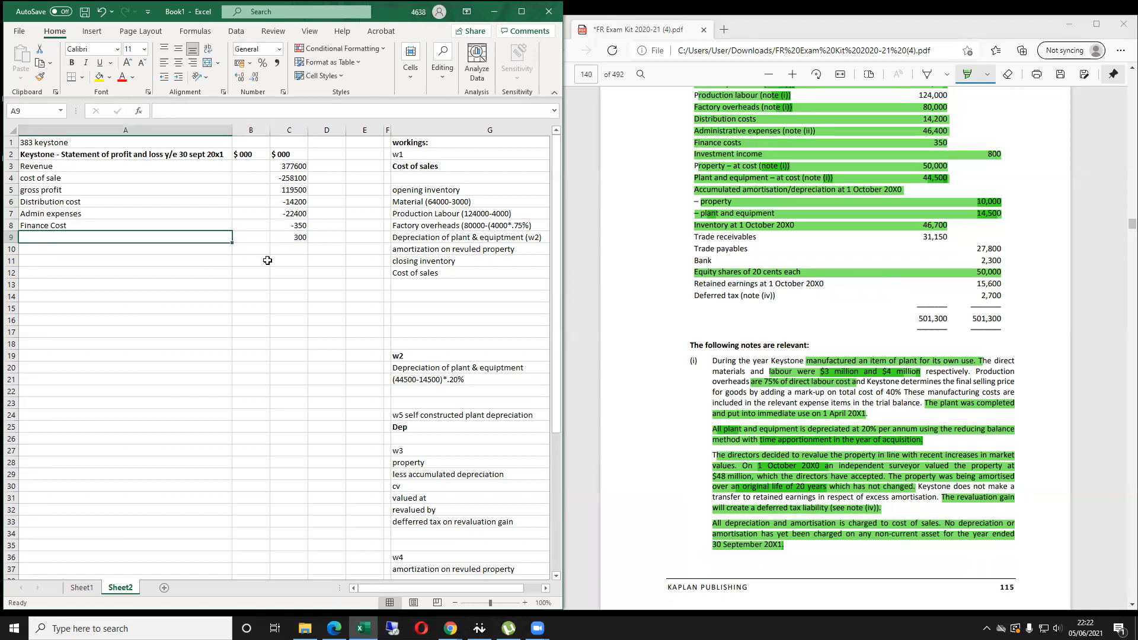
pyautogui.write('investment income')
pyautogui.press('Right')
pyautogui.press('Right')
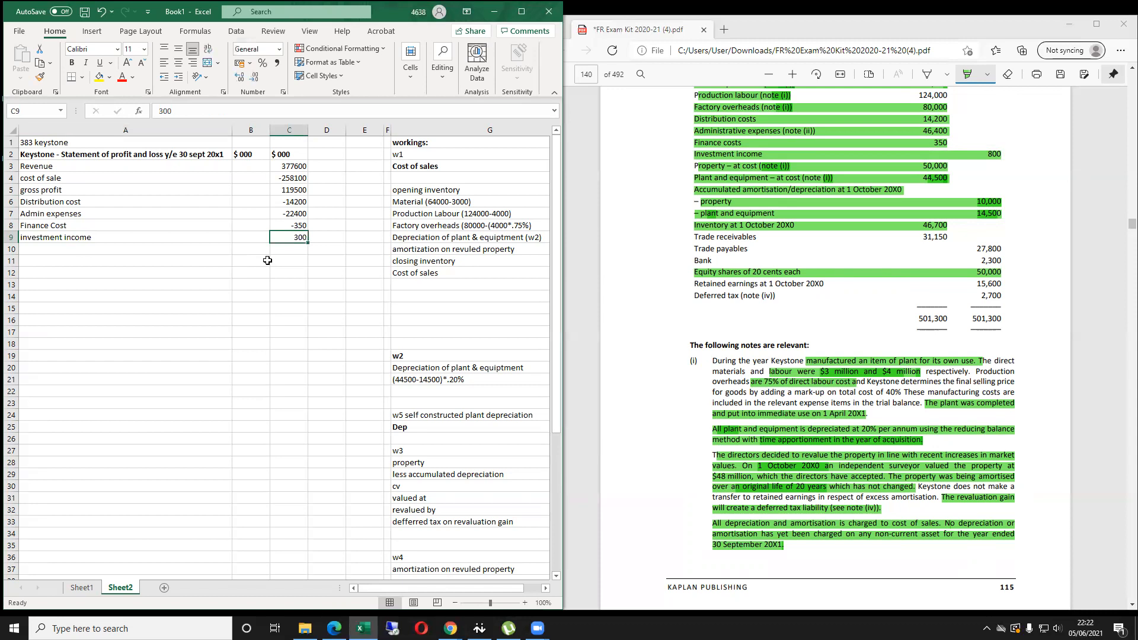
pyautogui.write('800')
pyautogui.press('Return')
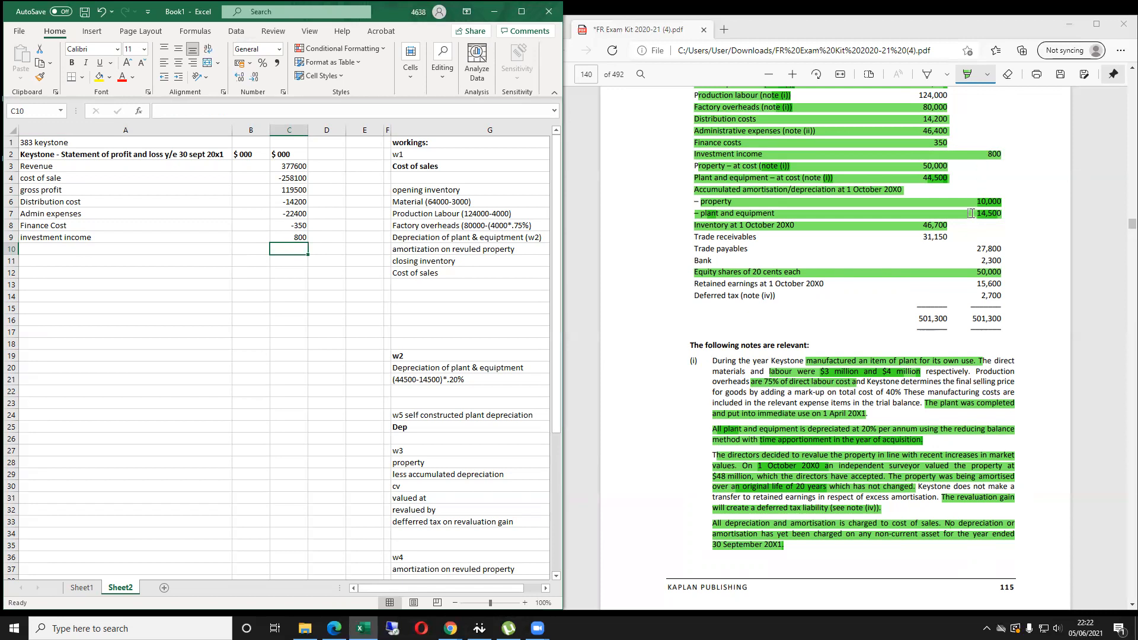
pyautogui.write('=sum')
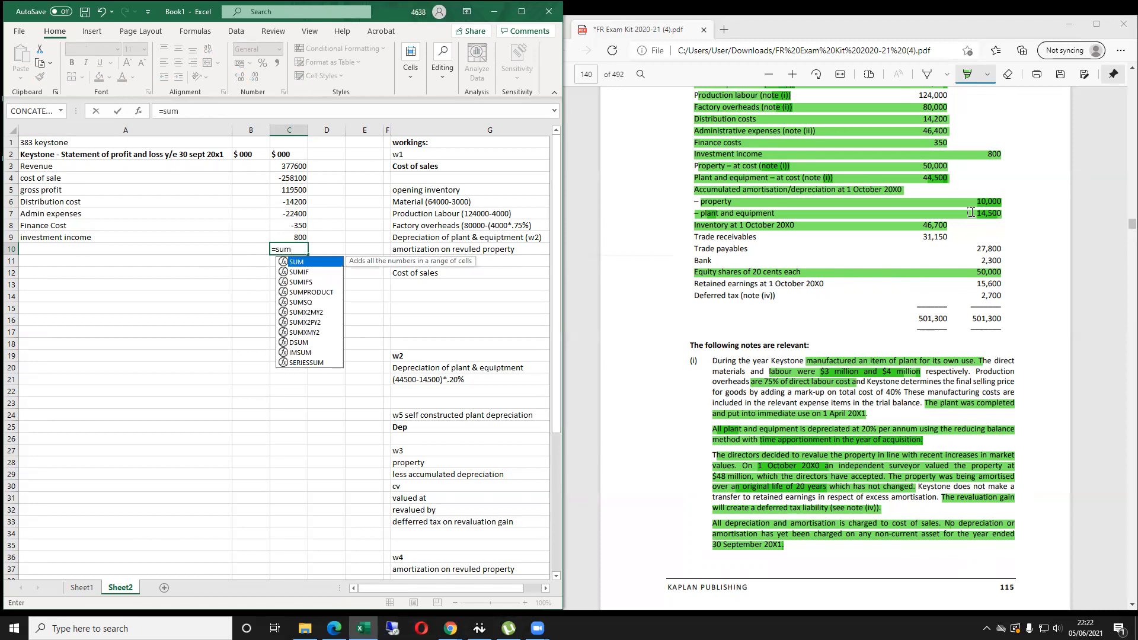
pyautogui.press('Return')
pyautogui.press('Up')
pyautogui.press('Up')
pyautogui.press('Up')
pyautogui.press('Up')
pyautogui.press('Up')
pyautogui.press('Down')
pyautogui.press('Down')
pyautogui.press('Down')
pyautogui.press('Down')
pyautogui.press('Delete')
# Underline the cost of sale amount in C4.
pyautogui.press('Up')
pyautogui.press('Up')
pyautogui.press('Up')
pyautogui.press('Up')
pyautogui.press('Up')
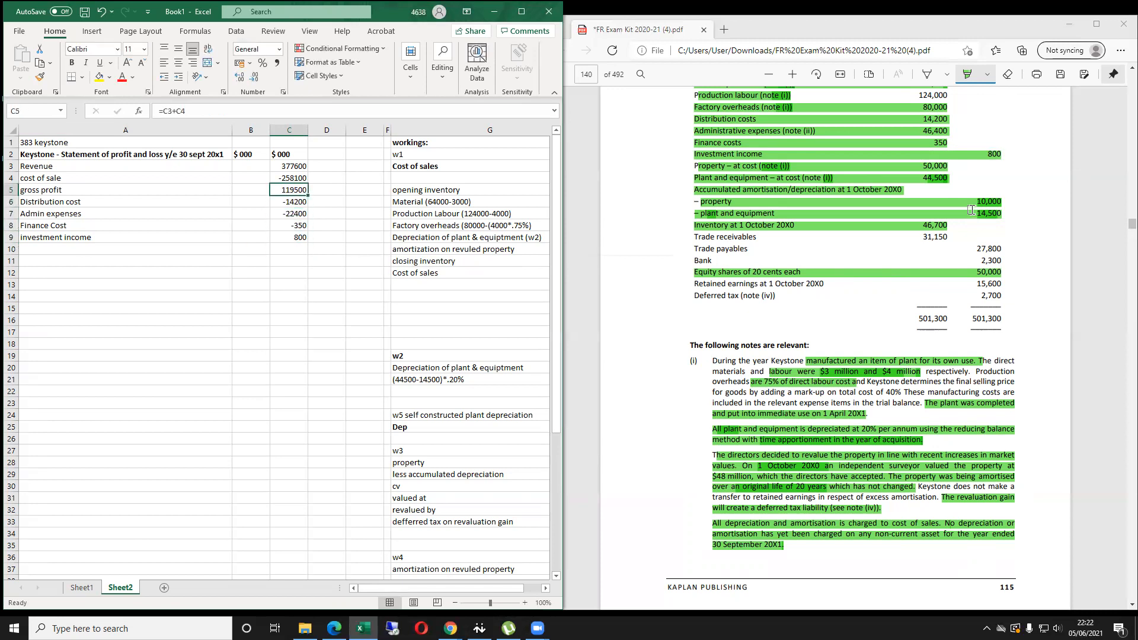
pyautogui.press('Left')
pyautogui.press('Left')
pyautogui.press('Right')
pyautogui.press('Right')
pyautogui.press('Up')
pyautogui.hotkey('ctrl', 'u')
pyautogui.press('Down')
pyautogui.press('Down')
pyautogui.press('Down')
pyautogui.press('Down')
pyautogui.press('Up')
pyautogui.press('Up')
pyautogui.press('Up')
pyautogui.press('Up')
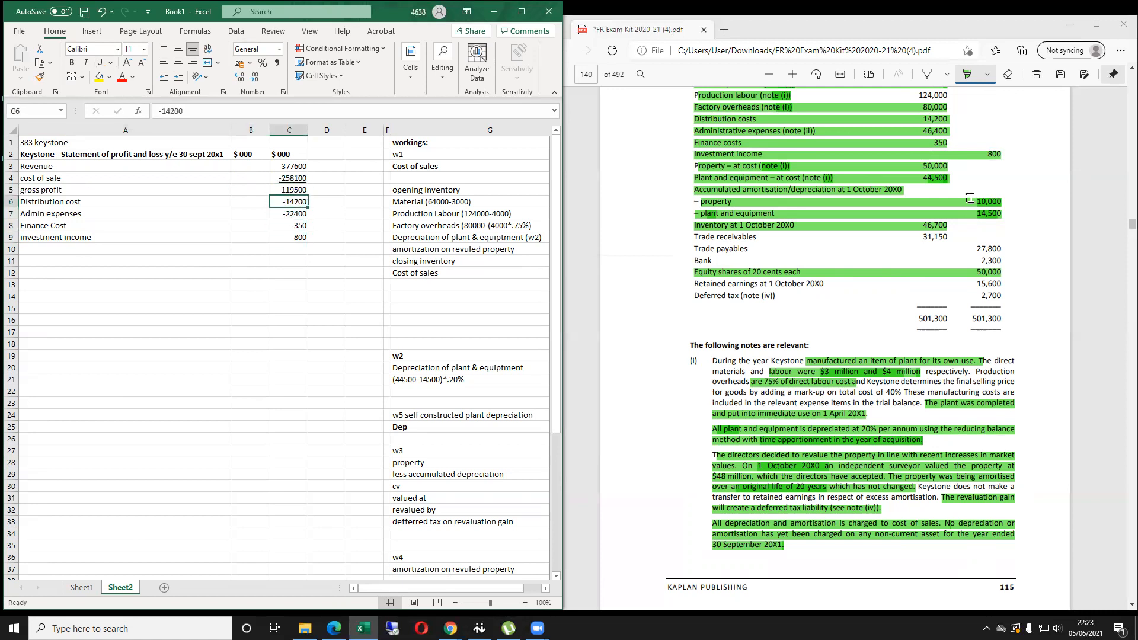
# Make the gross profit row bold from its label to its amount.
pyautogui.press('Down')
pyautogui.press('Down')
pyautogui.press('Up')
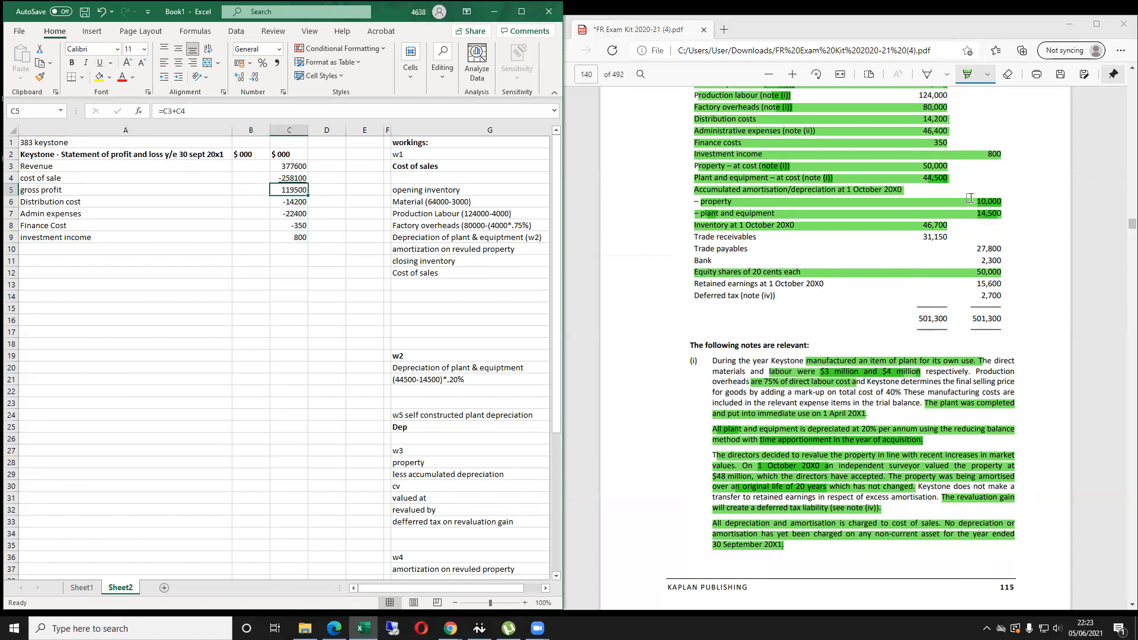
pyautogui.hotkey('shift', 'Left')
pyautogui.hotkey('shift', 'Left')
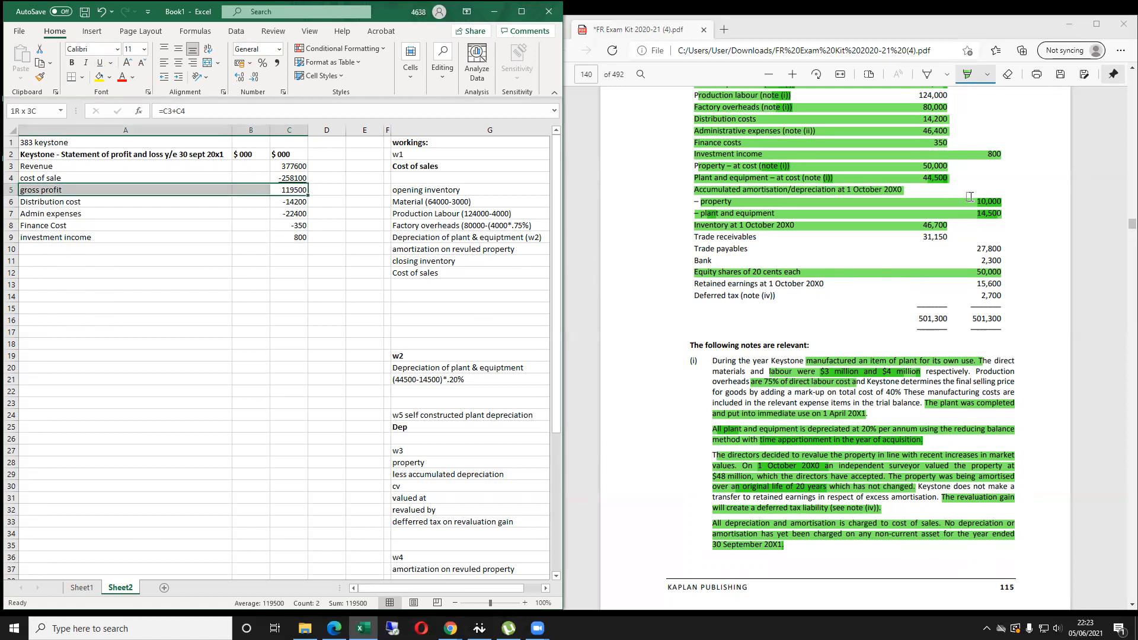
pyautogui.hotkey('ctrl', 'b')
pyautogui.hotkey('shift', 'Right')
pyautogui.hotkey('shift', 'Right')
pyautogui.press('Down')
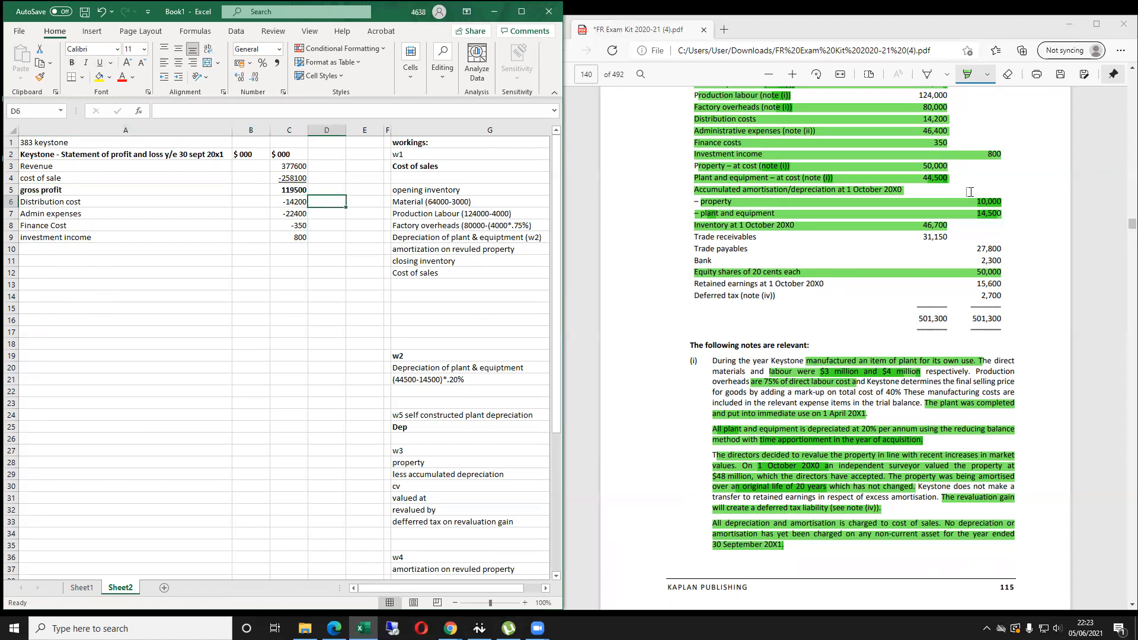
pyautogui.press('Up')
pyautogui.hotkey('shift', 'Down')
pyautogui.hotkey('shift', 'Down')
pyautogui.hotkey('shift', 'Down')
pyautogui.hotkey('shift', 'Down')
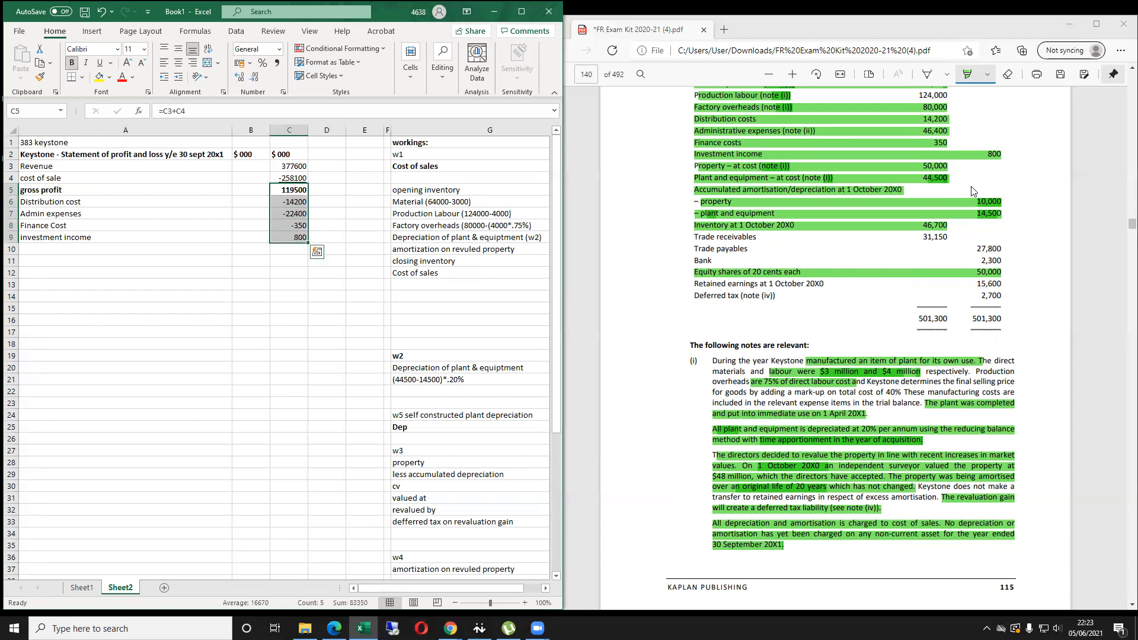
pyautogui.press('Up')
pyautogui.hotkey('ctrl', 'u')
# Total the amounts from gross profit to investment income in C10 with a SUM of C5:C9.
pyautogui.press('Down')
pyautogui.press('Down')
pyautogui.press('Down')
pyautogui.press('Down')
pyautogui.press('Down')
pyautogui.press('Down')
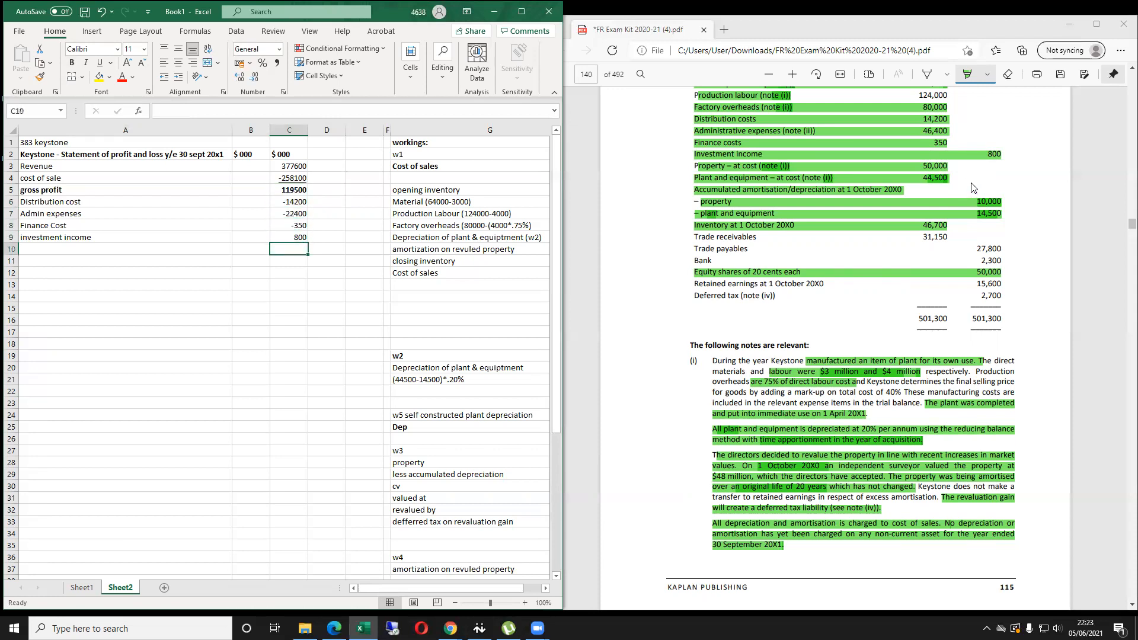
pyautogui.write('=sum(')
pyautogui.press('Up')
pyautogui.press('Up')
pyautogui.press('Up')
pyautogui.press('Up')
pyautogui.press('Up')
pyautogui.hotkey('shift', 'Down')
pyautogui.hotkey('shift', 'Down')
pyautogui.hotkey('shift', 'Down')
pyautogui.hotkey('shift', 'Down')
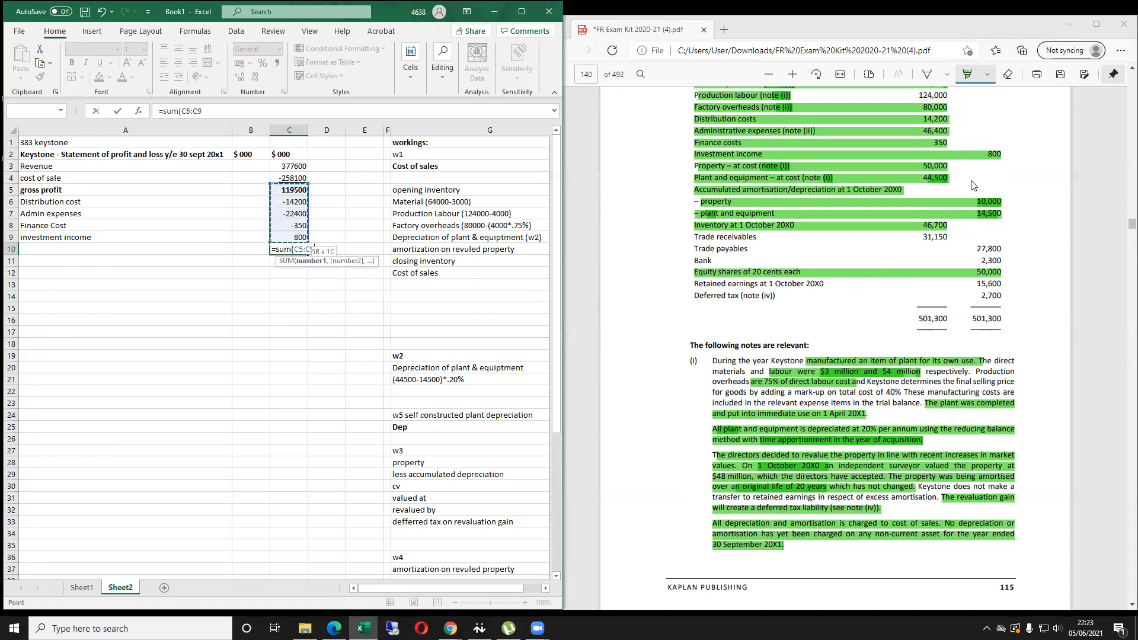
pyautogui.press('Return')
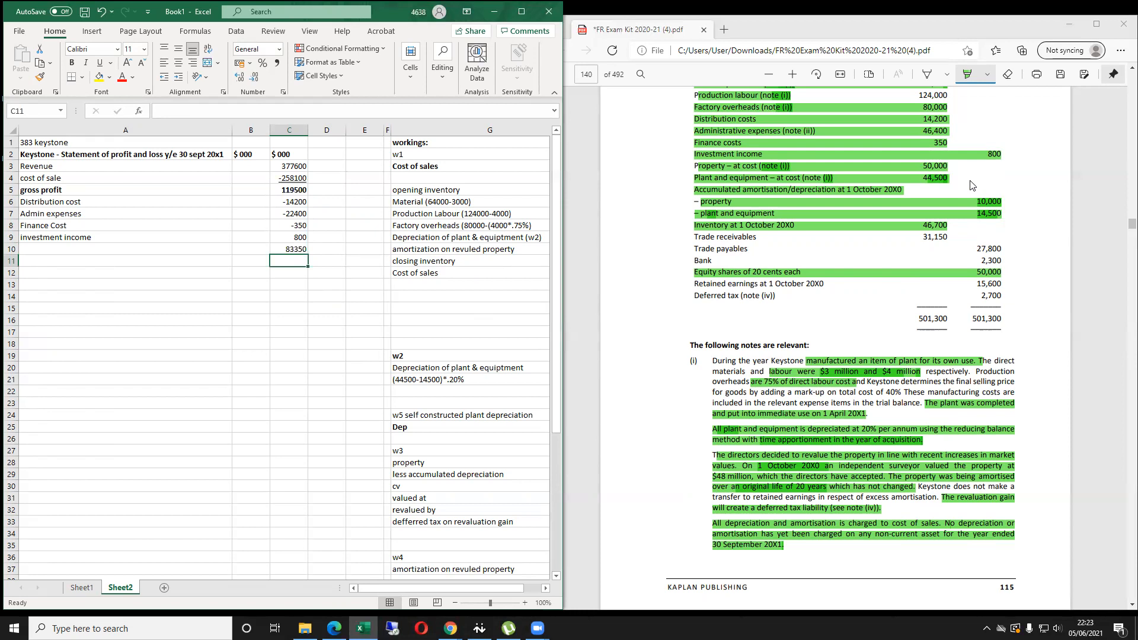
# Label the total in row 10 "Profit before tax".
pyautogui.press('Up')
pyautogui.press('Left')
pyautogui.press('Left')
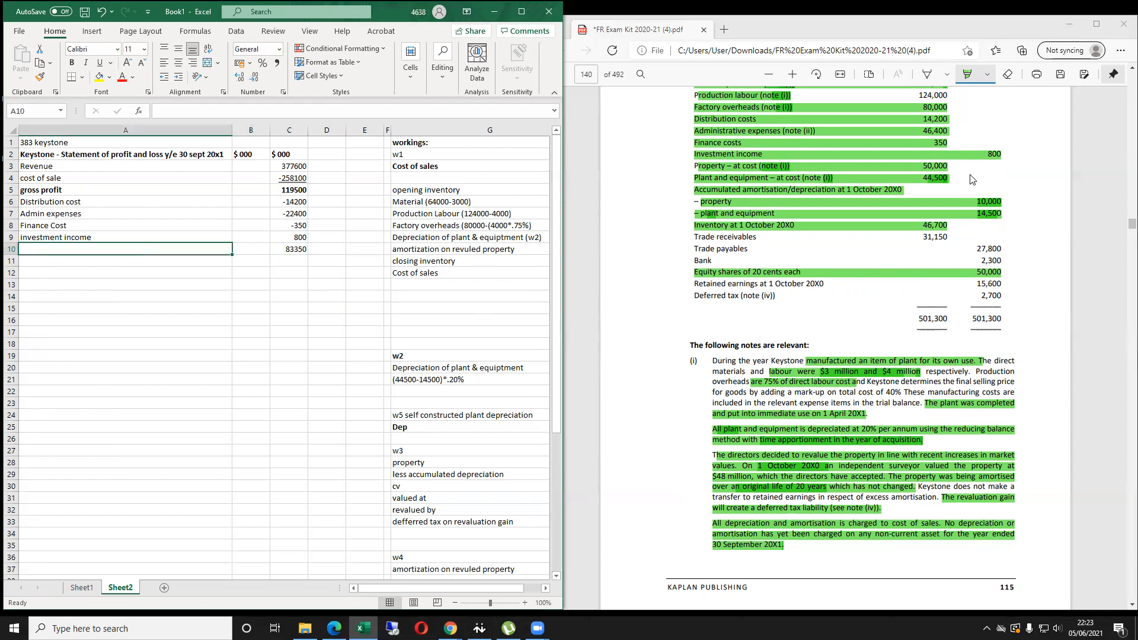
pyautogui.write('Pf')
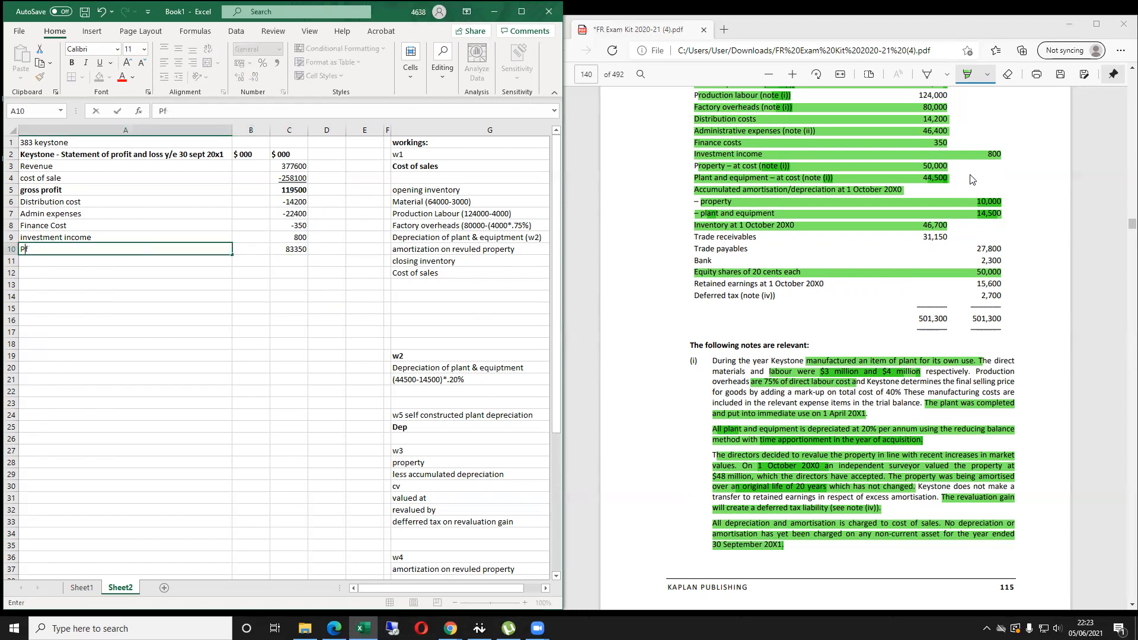
pyautogui.write('oofit before tax')
pyautogui.press('Return')
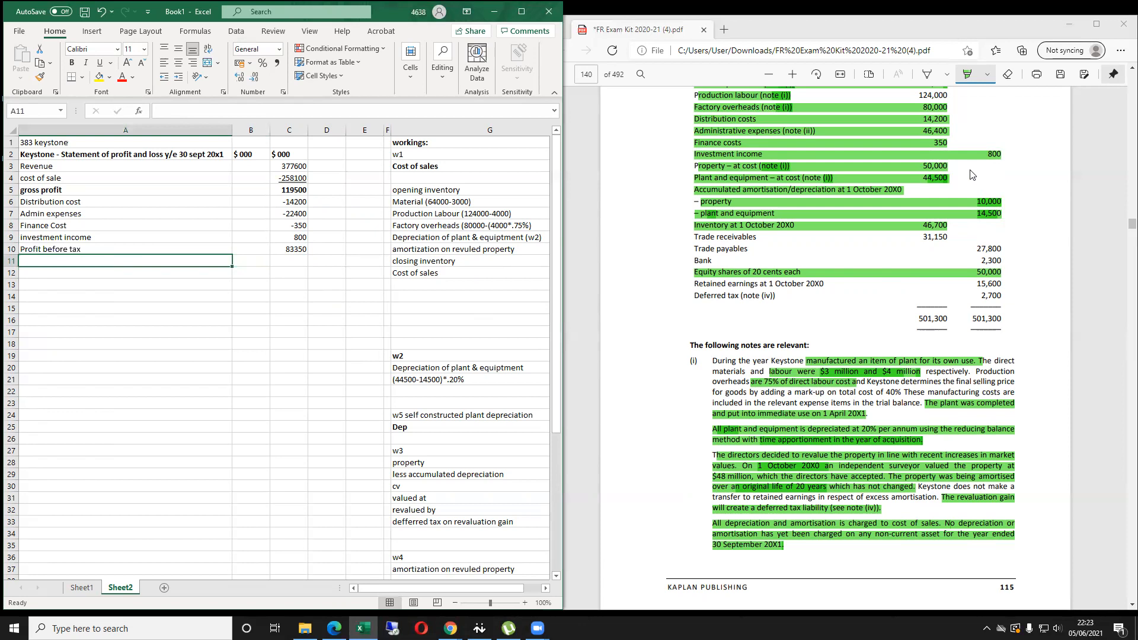
# Add the label "Tax expense" in A11 below Profit before tax.
pyautogui.write('Tax expnese')
pyautogui.press('BackSpace')
pyautogui.press('BackSpace')
pyautogui.press('BackSpace')
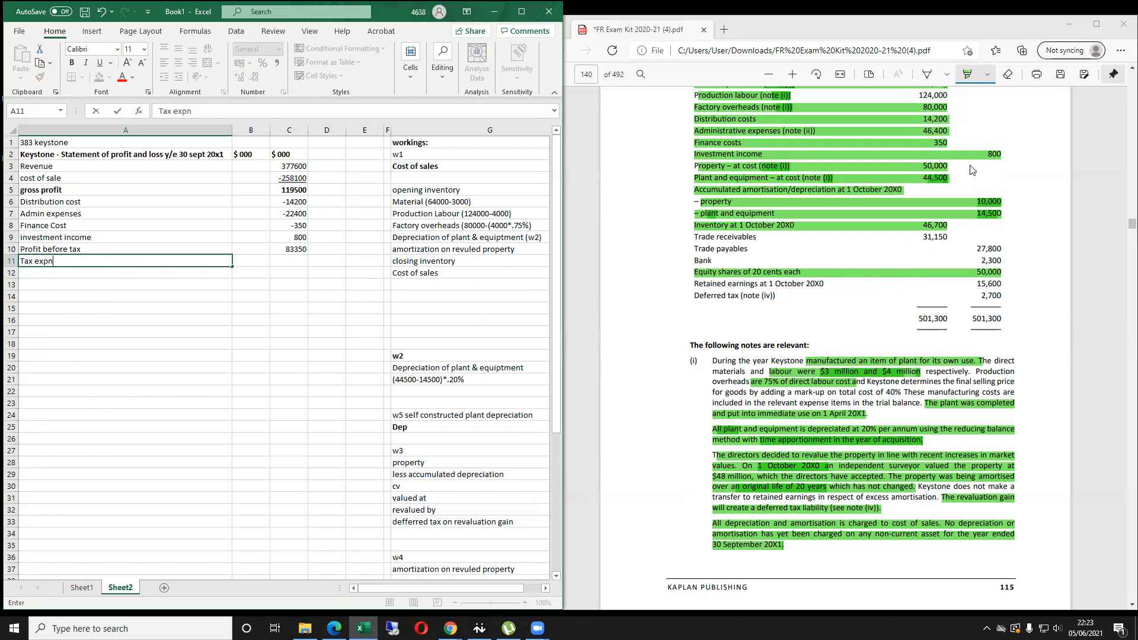
pyautogui.write('ense for')
pyautogui.press('Return')
pyautogui.press('Up')
pyautogui.press('Right')
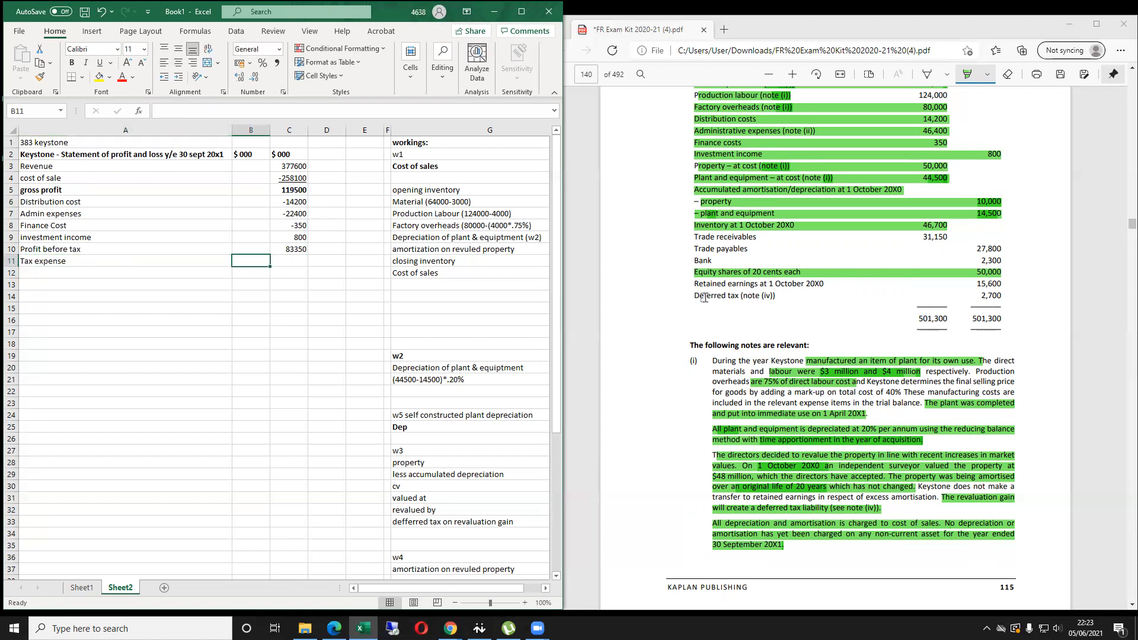
# Add the label "Profit after tax" in A12 below Tax expense.
pyautogui.scroll(2, 782, 296)
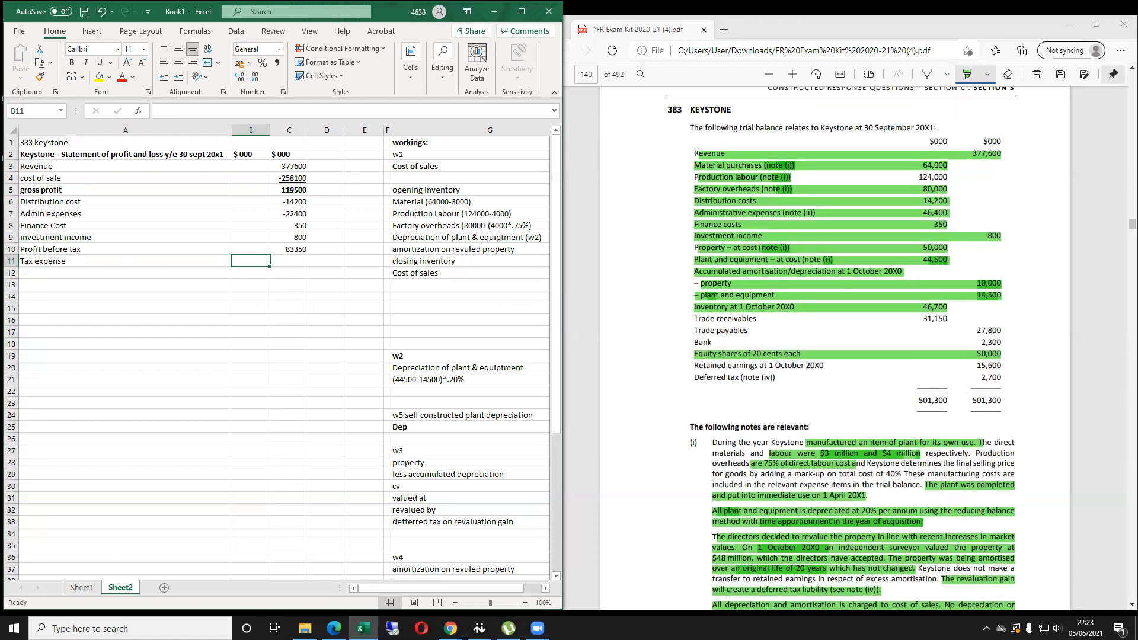
pyautogui.press('Down')
pyautogui.press('Left')
pyautogui.write('Profit after tax')
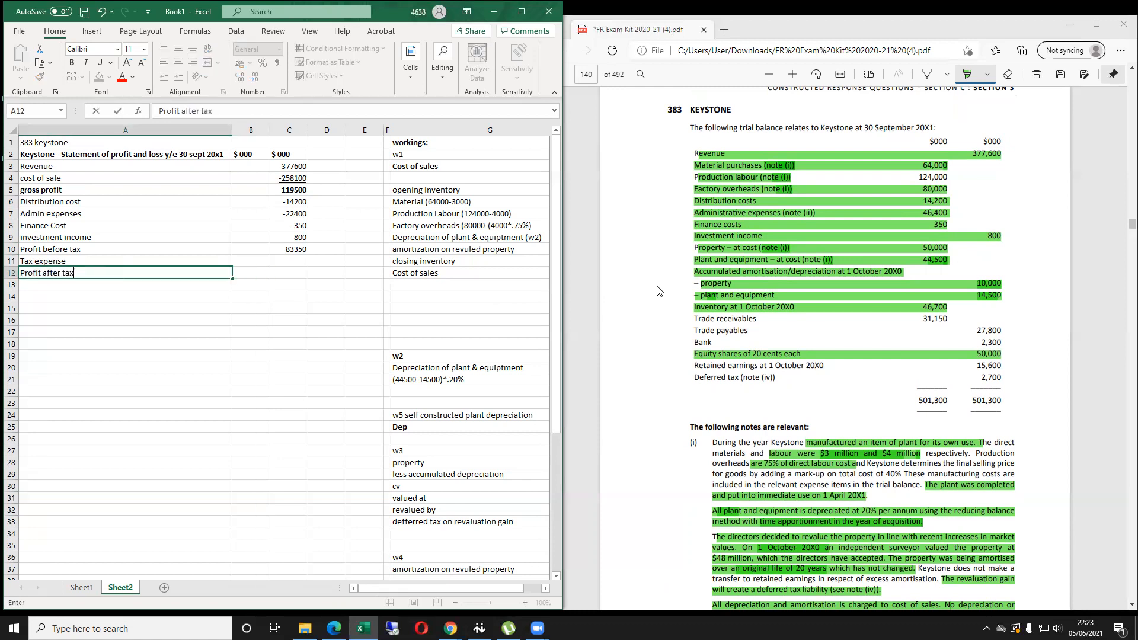
pyautogui.press('Right')
pyautogui.press('Right')
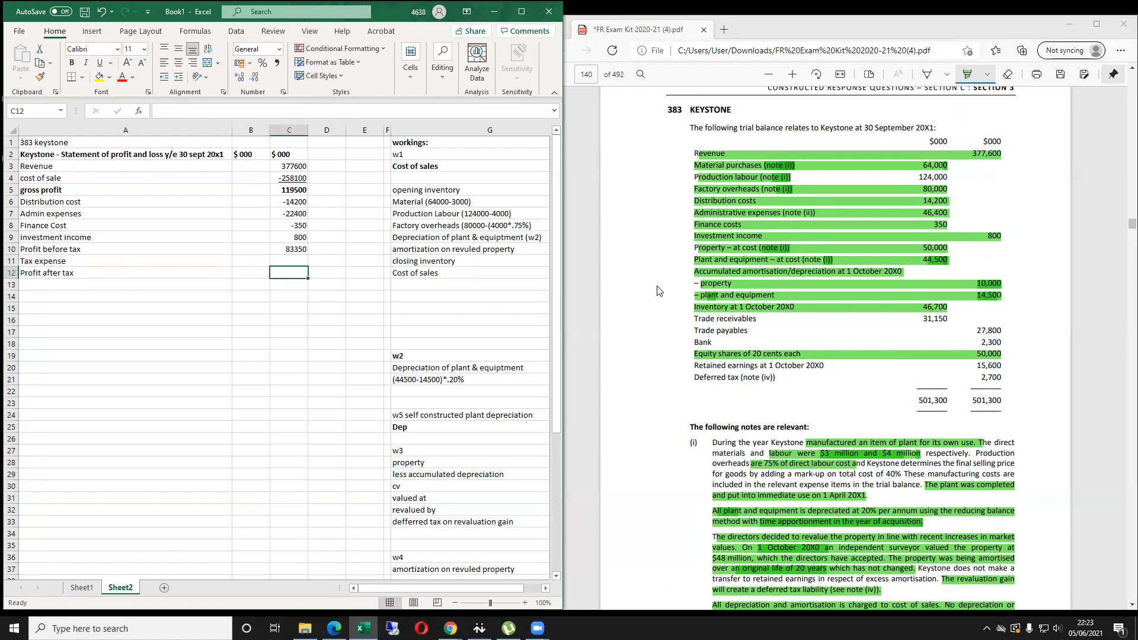
pyautogui.press('Left')
pyautogui.press('Left')
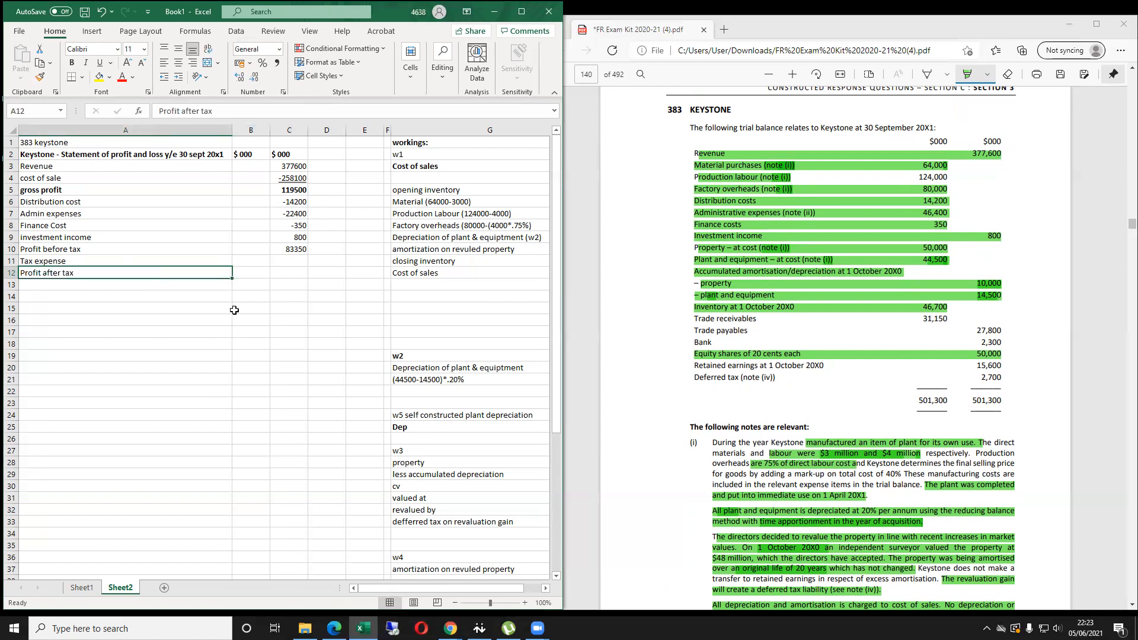
pyautogui.scroll(-8, 874, 428)
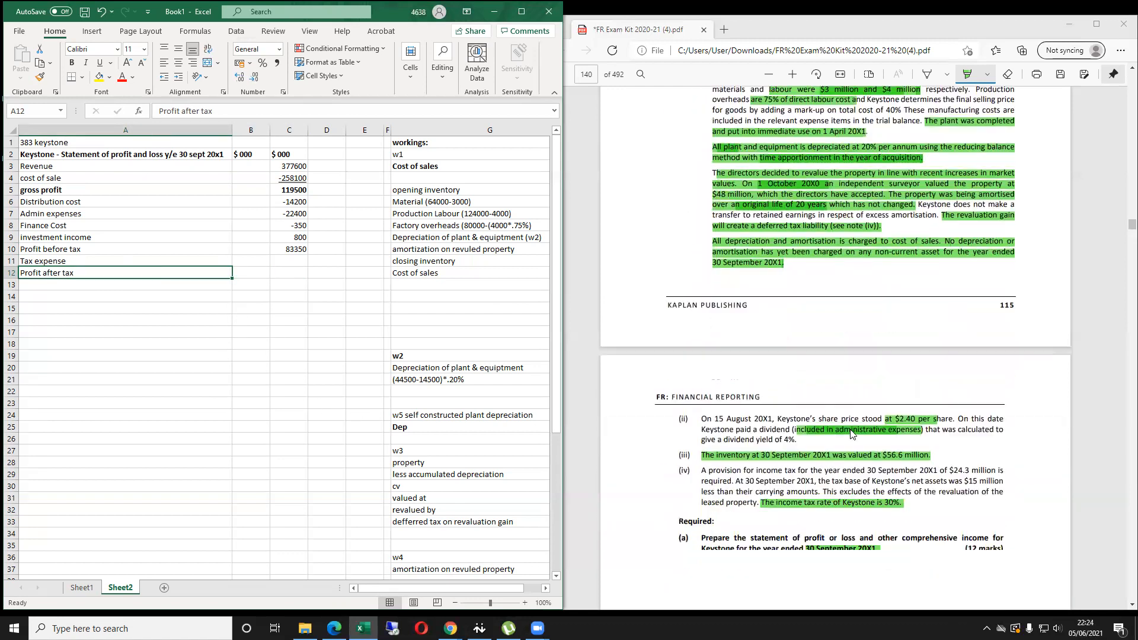
pyautogui.scroll(8, 765, 243)
pyautogui.scroll(1, 766, 244)
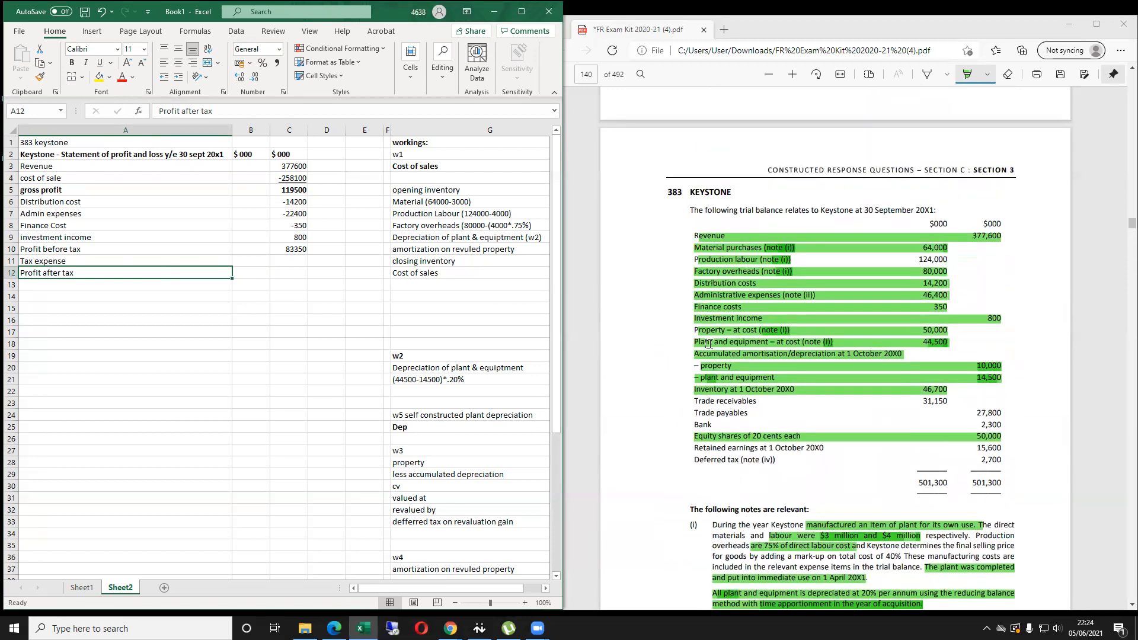
# Highlight the Deferred tax (note (iv)) line of the trial balance in the PDF and consult note (iv) on tax.
pyautogui.moveTo(695, 461); pyautogui.dragTo(1005, 461)
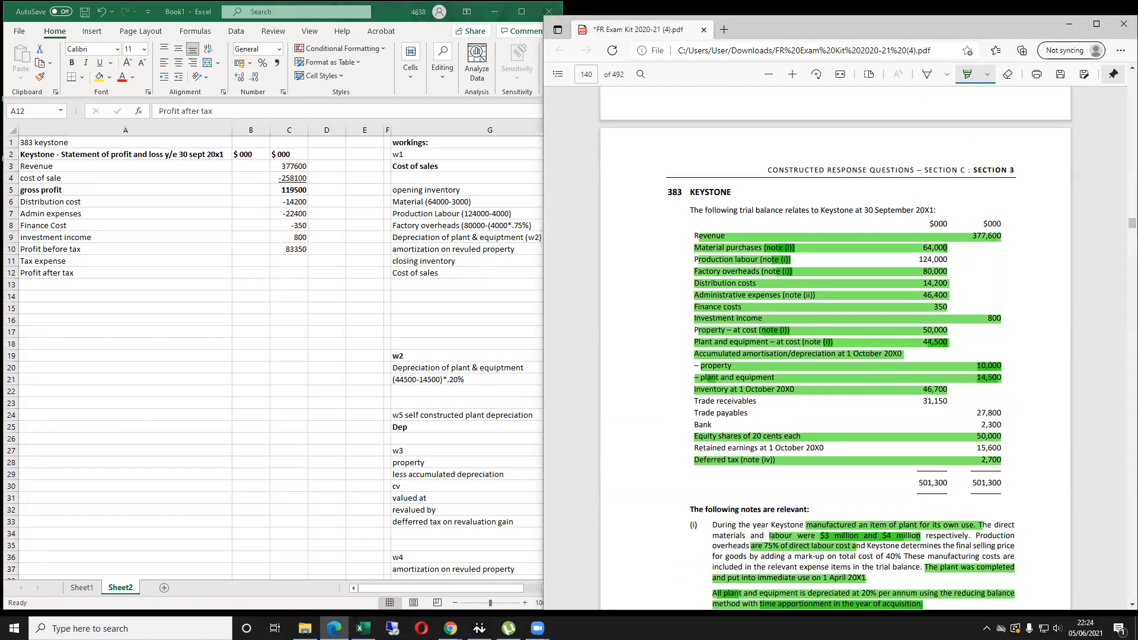
pyautogui.scroll(-7, 811, 431)
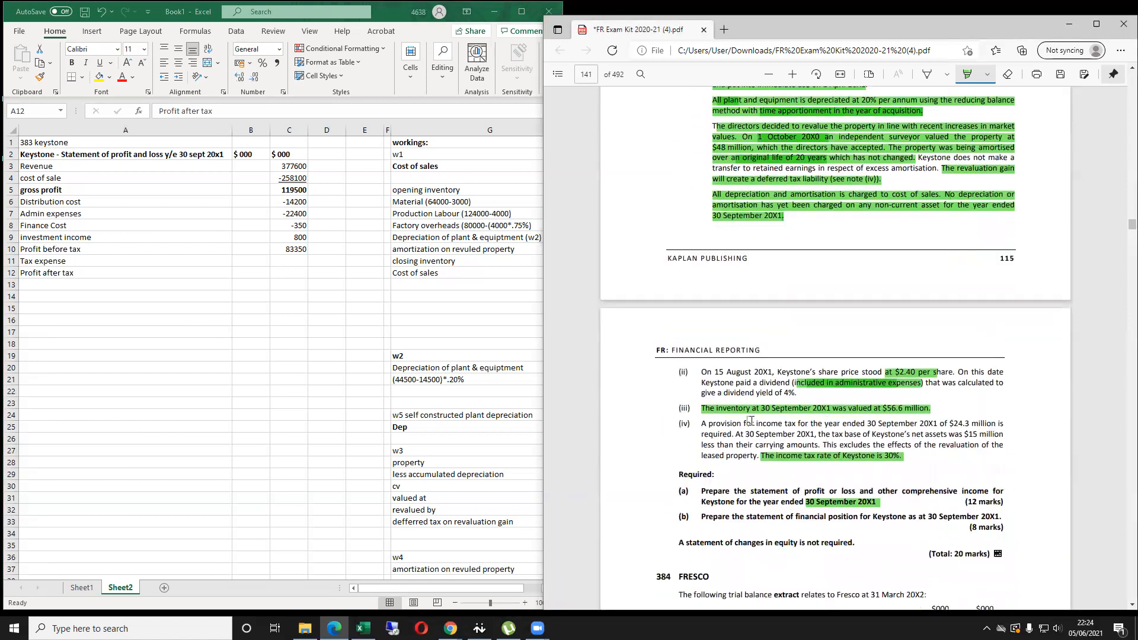
pyautogui.scroll(10, 803, 304)
pyautogui.scroll(-10, 771, 362)
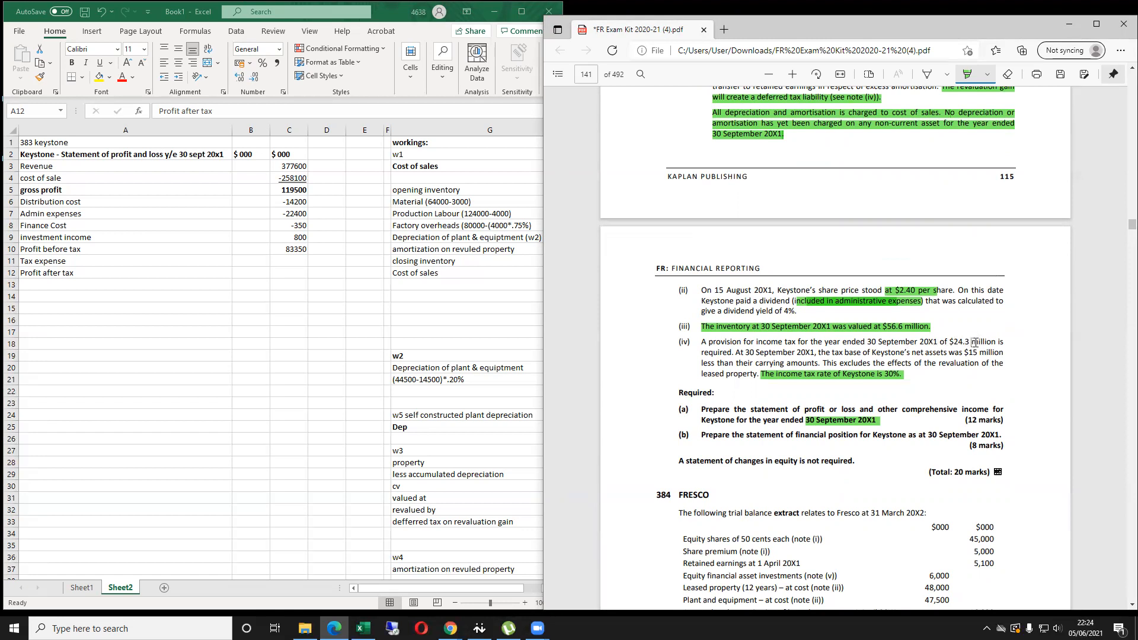
# Append "(24300" to the Profit after tax label in A12 of the statement.
pyautogui.click(218, 272)
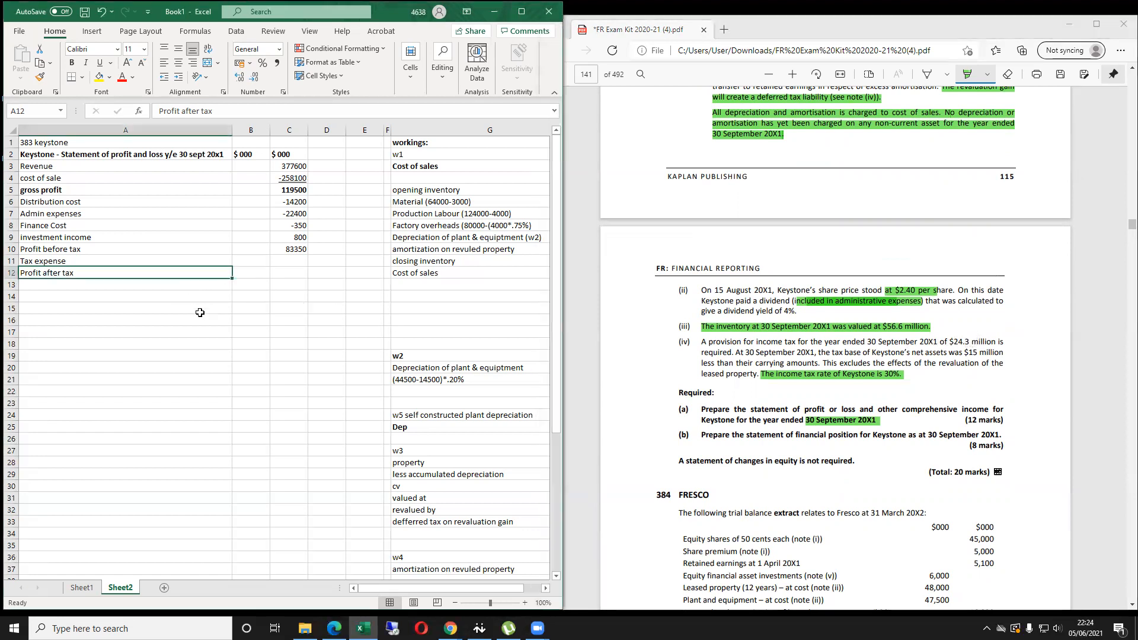
pyautogui.doubleClick(205, 273)
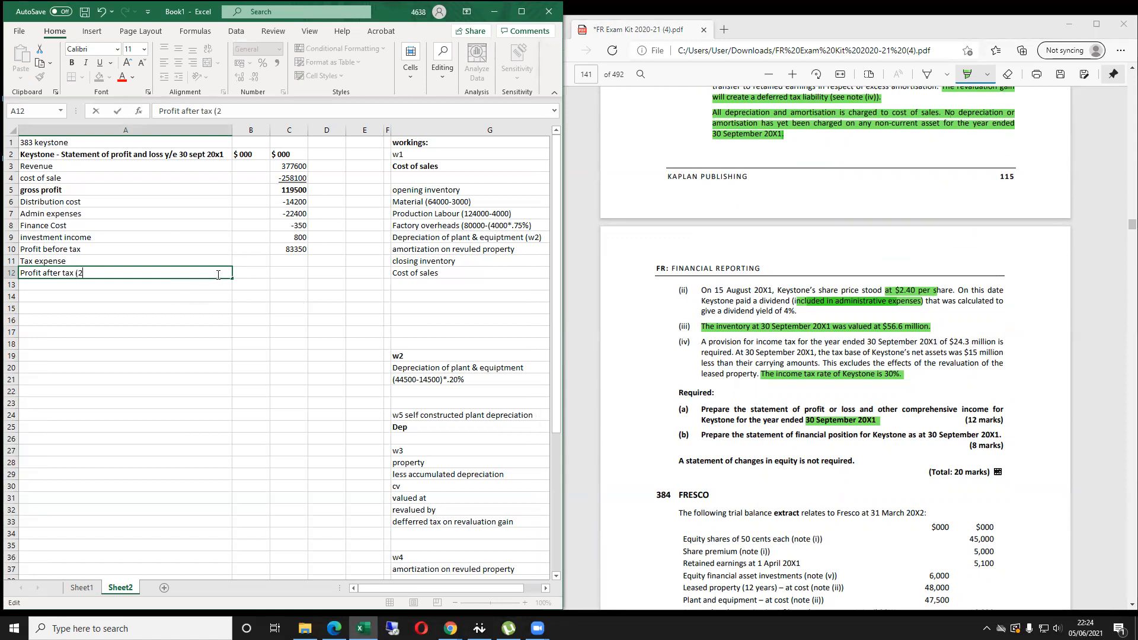
pyautogui.write('(24300')
pyautogui.press('Return')
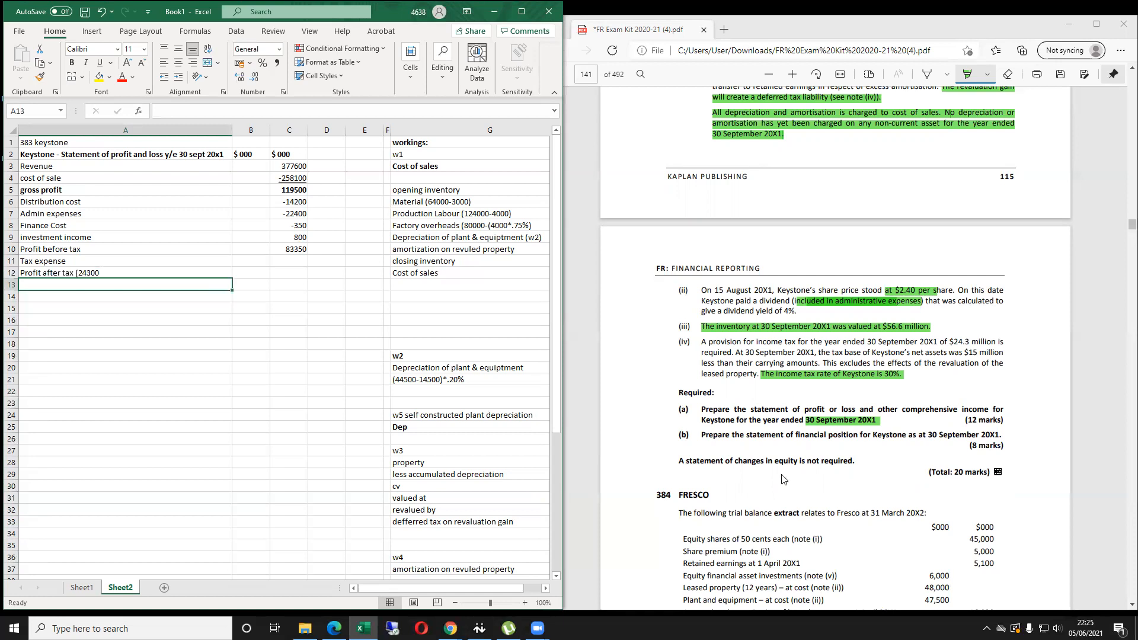
# Start a new working below the admin expenses working with "w7" in G58 and "def tax" in G59.
pyautogui.scroll(-8, 495, 444)
pyautogui.moveTo(503, 582); pyautogui.dragTo(519, 587)
pyautogui.click(267, 532)
pyautogui.hotkey('ctrl', 't')
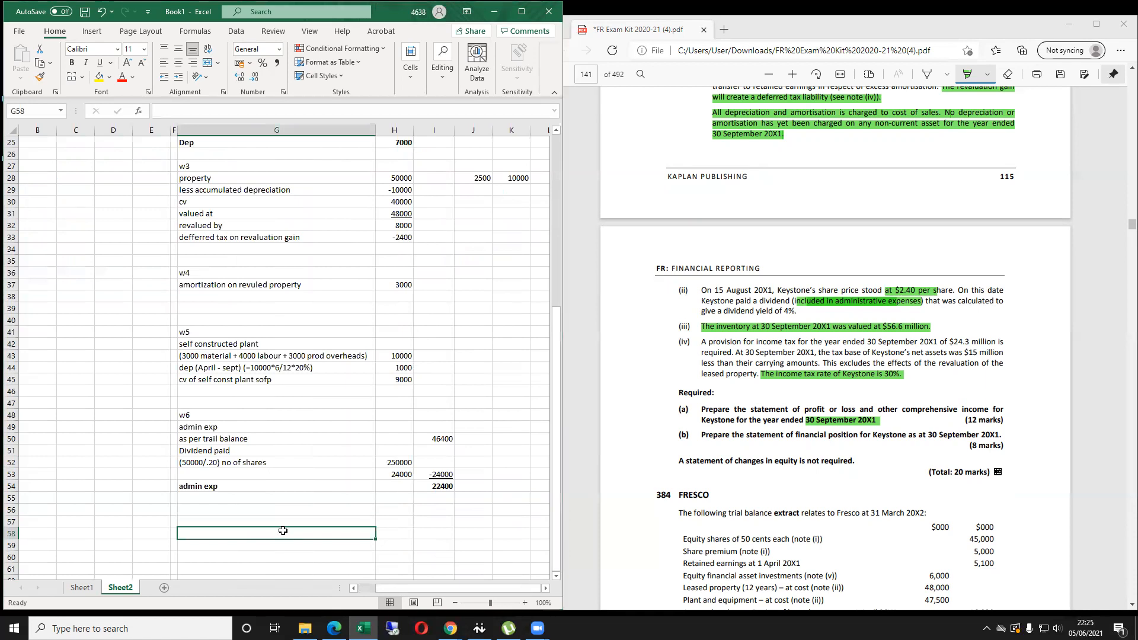
pyautogui.press('Escape')
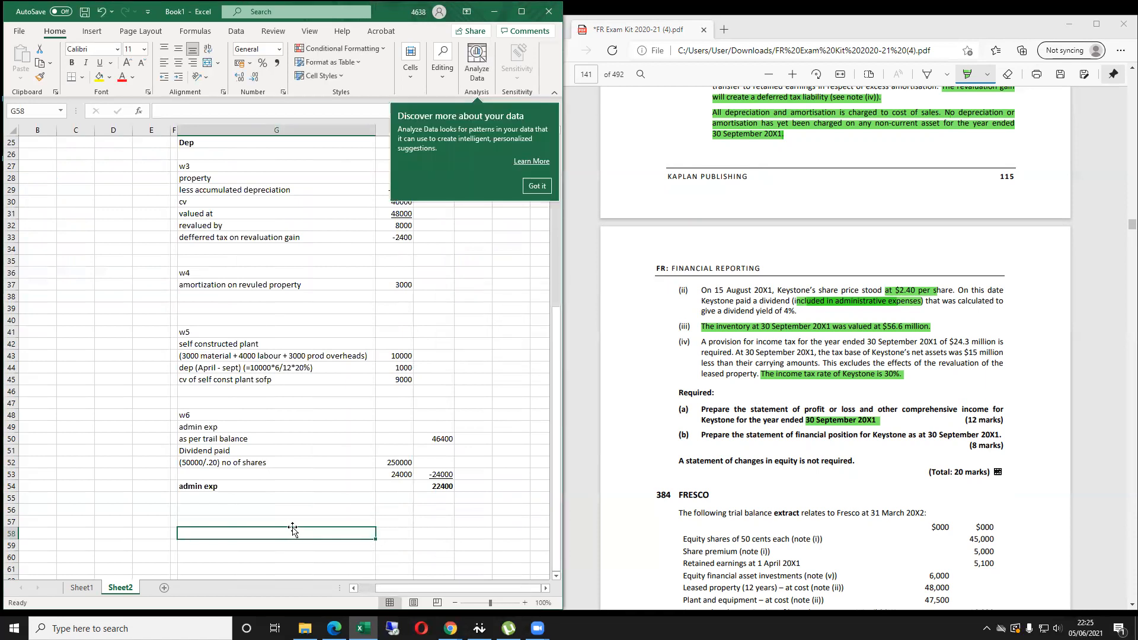
pyautogui.click(537, 186)
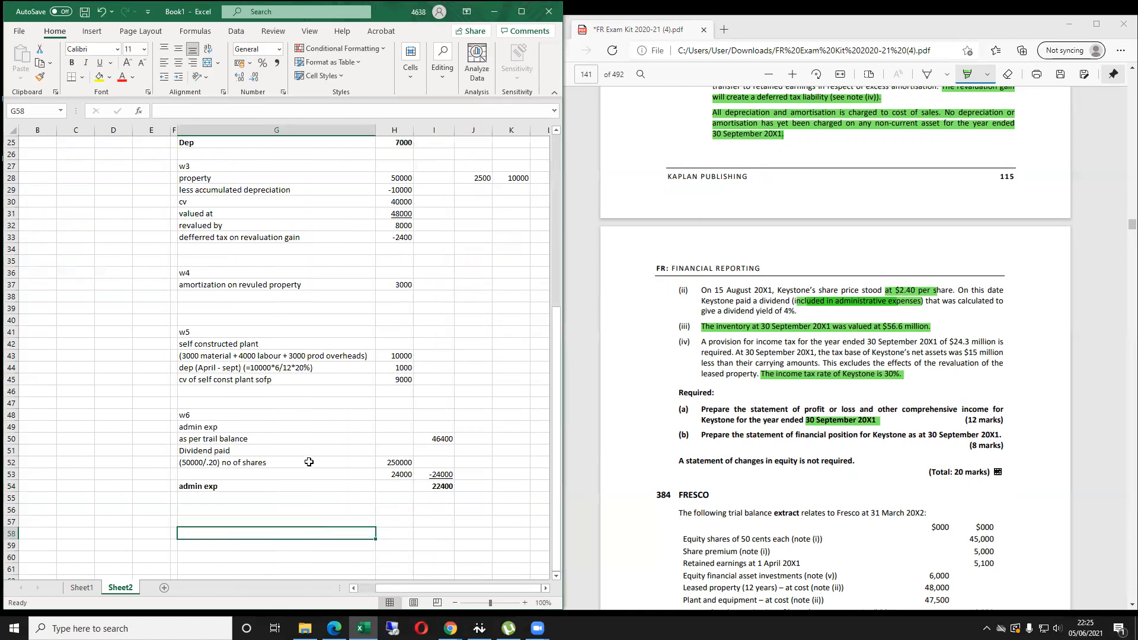
pyautogui.write('w7')
pyautogui.press('Return')
pyautogui.write('tax')
pyautogui.press('Escape')
pyautogui.write('def tax')
pyautogui.press('Return')
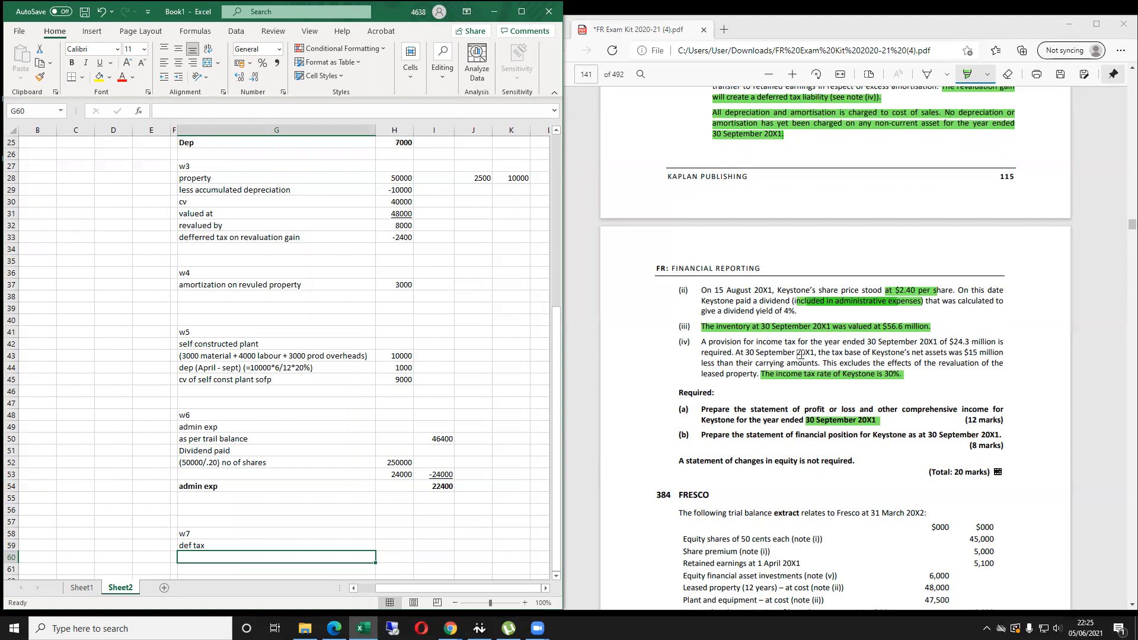
# Add a "tax base" line under the def tax heading in row 60 with the amount 15000.
pyautogui.write('tax base')
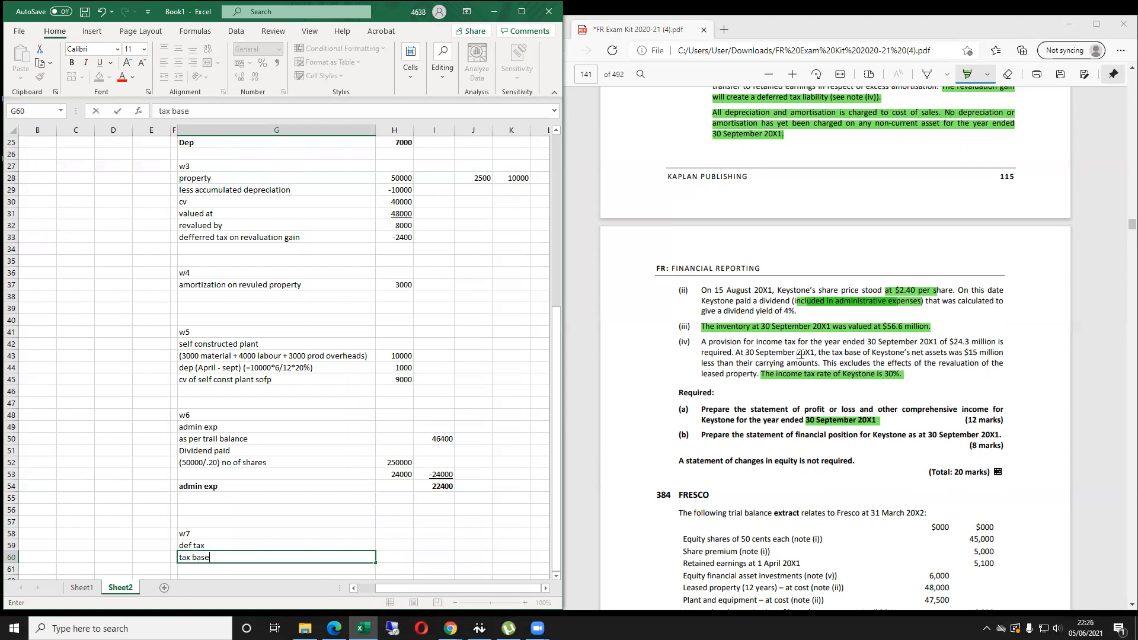
pyautogui.press('Tab')
pyautogui.write('1500')
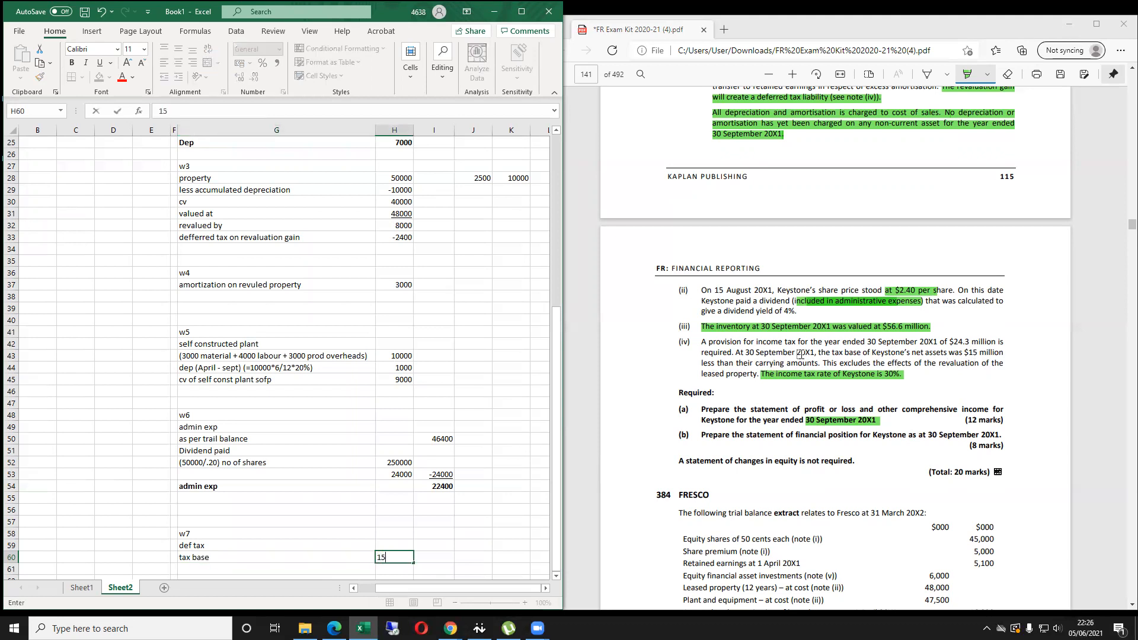
pyautogui.press('Return')
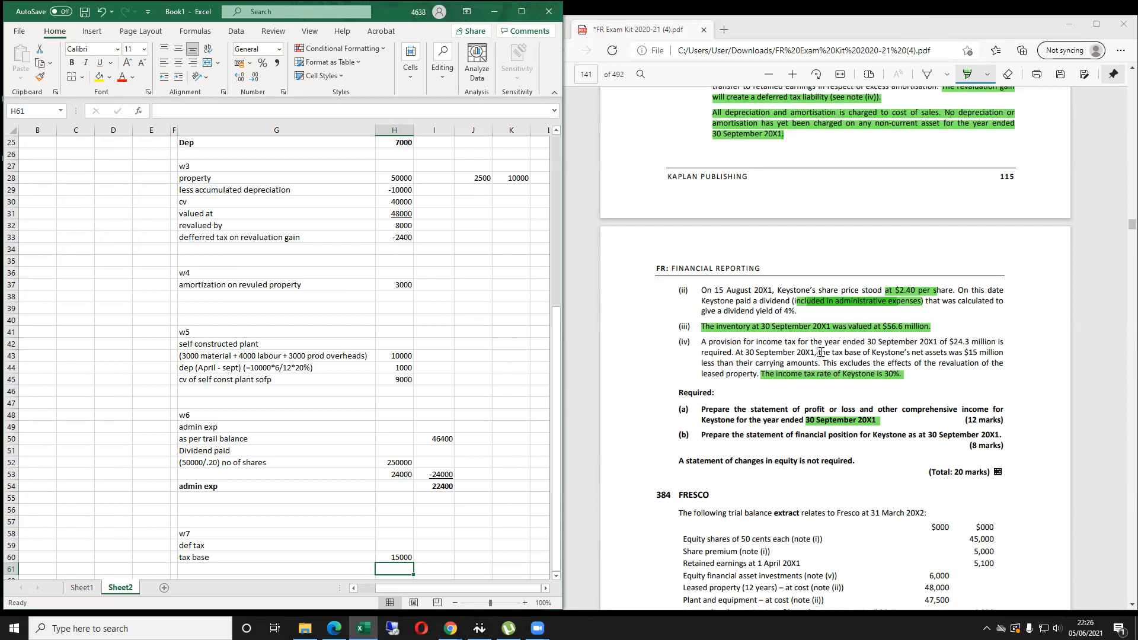
# Review the property revaluation note in the PDF and the deferred tax on revaluation gain line in working w3.
pyautogui.scroll(1, 820, 352)
pyautogui.scroll(1, 804, 311)
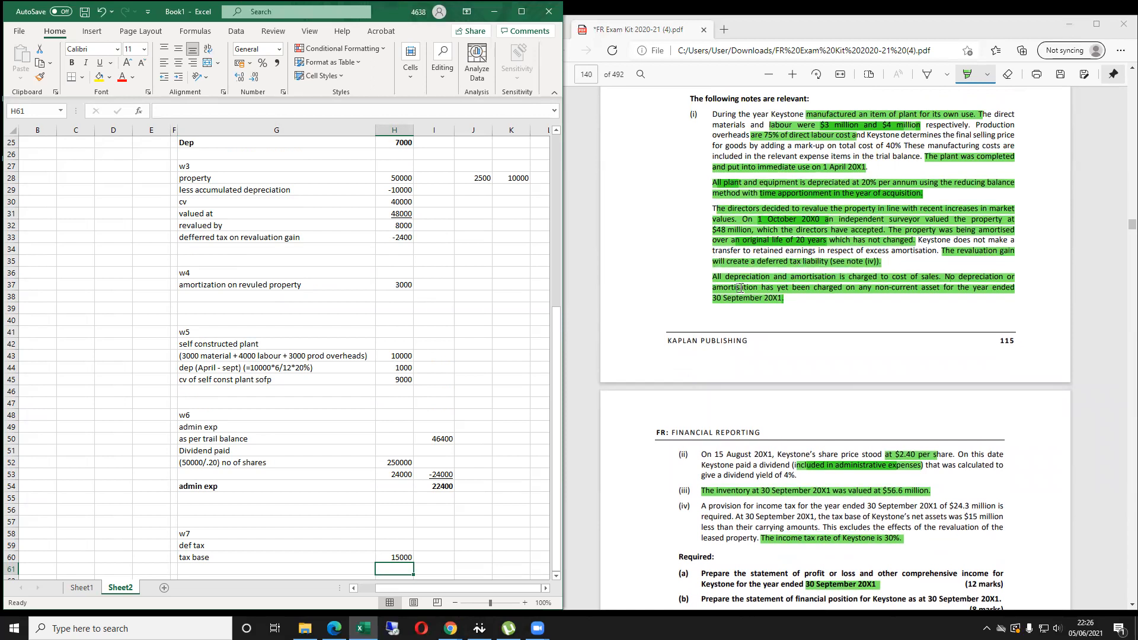
pyautogui.press('Down')
pyautogui.press('Down')
pyautogui.press('Down')
pyautogui.press('Left')
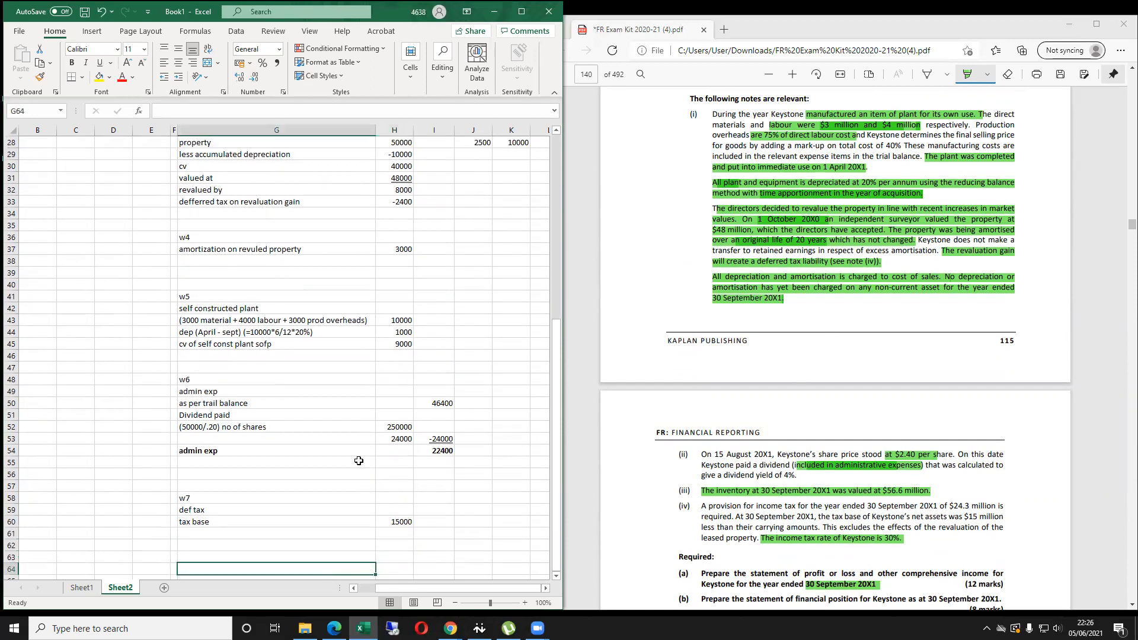
pyautogui.scroll(3, 296, 385)
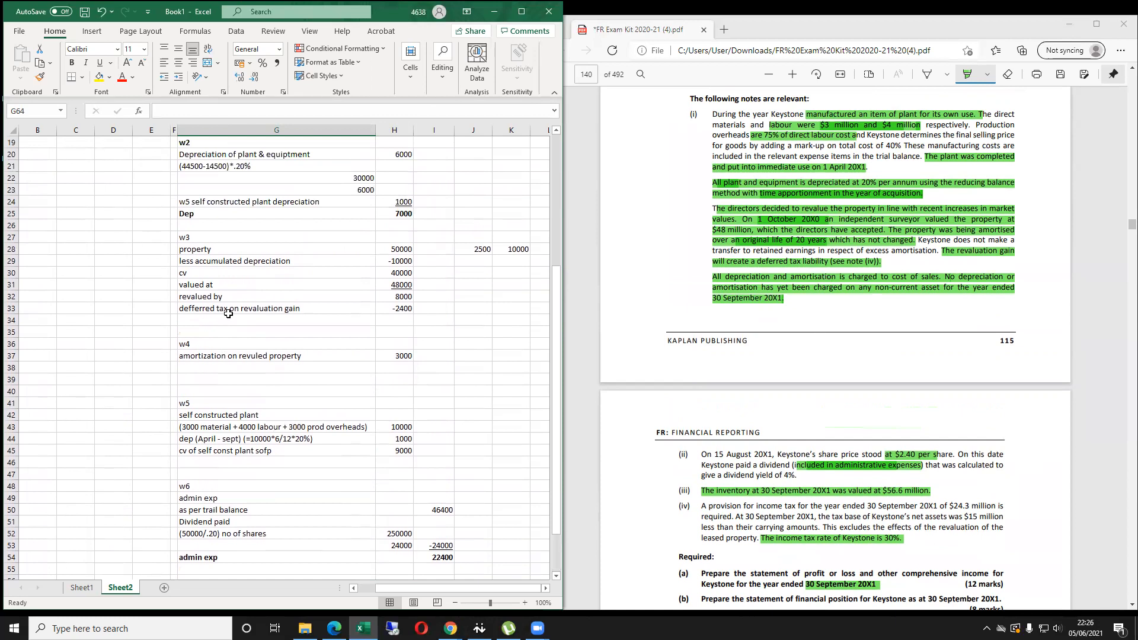
pyautogui.click(406, 309)
pyautogui.hotkey('shift', 'Left')
pyautogui.hotkey('shift', 'Left')
pyautogui.hotkey('shift', 'Right')
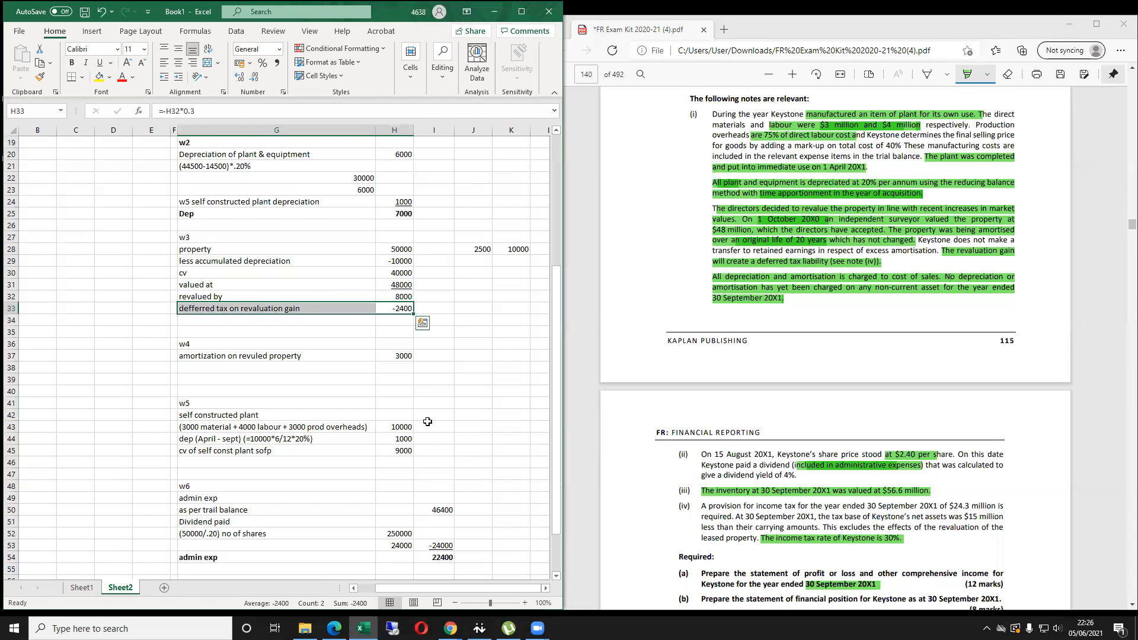
pyautogui.press('Up')
pyautogui.press('Down')
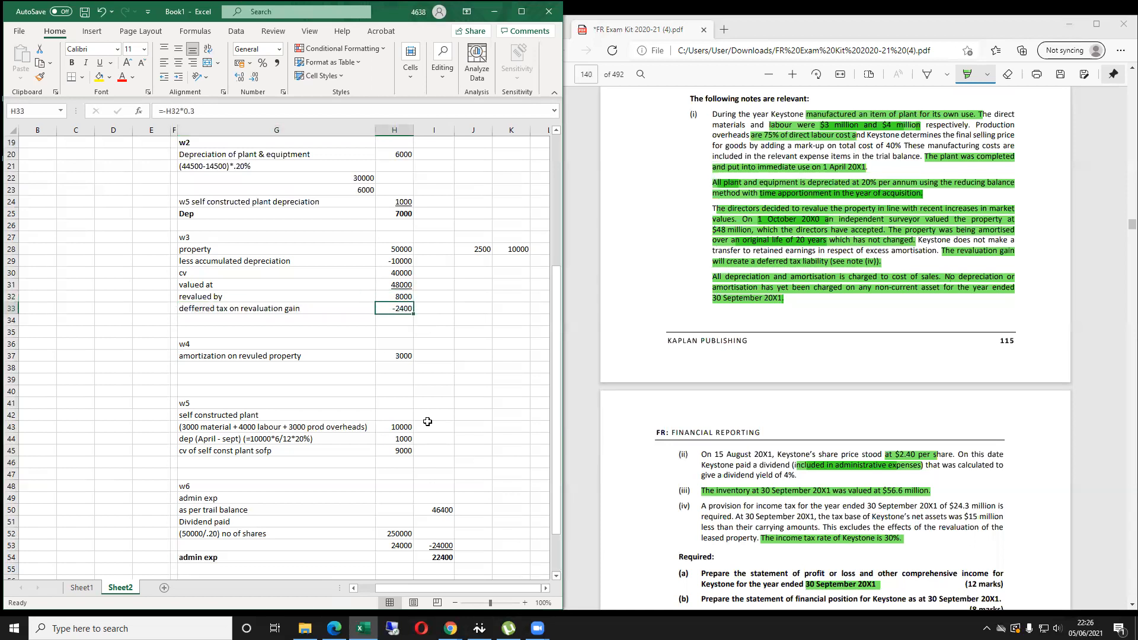
pyautogui.hotkey('shift', 'Left')
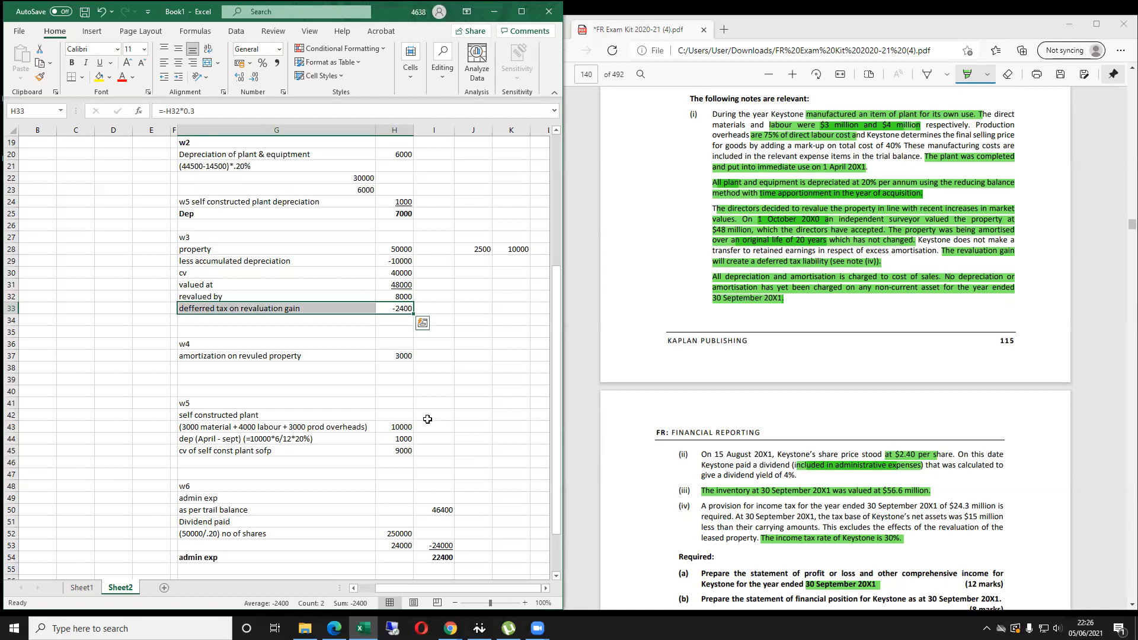
# Add a "def tax on revaluation gain" line to w7 in row 63 with the amount -2400.
pyautogui.scroll(-4, 349, 421)
pyautogui.click(279, 519)
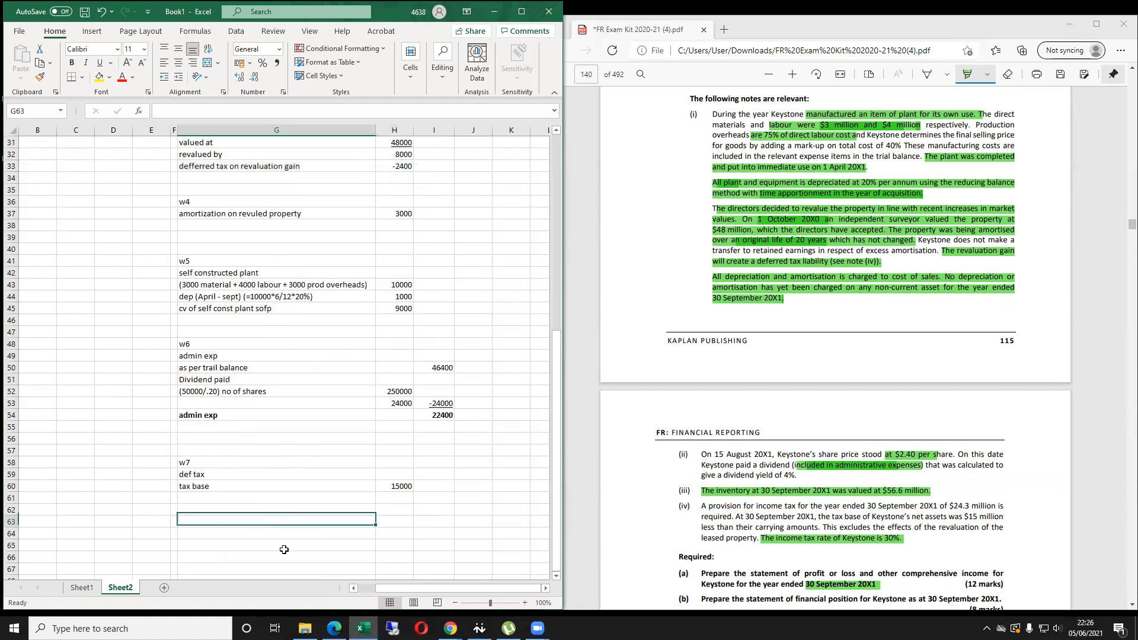
pyautogui.write('d')
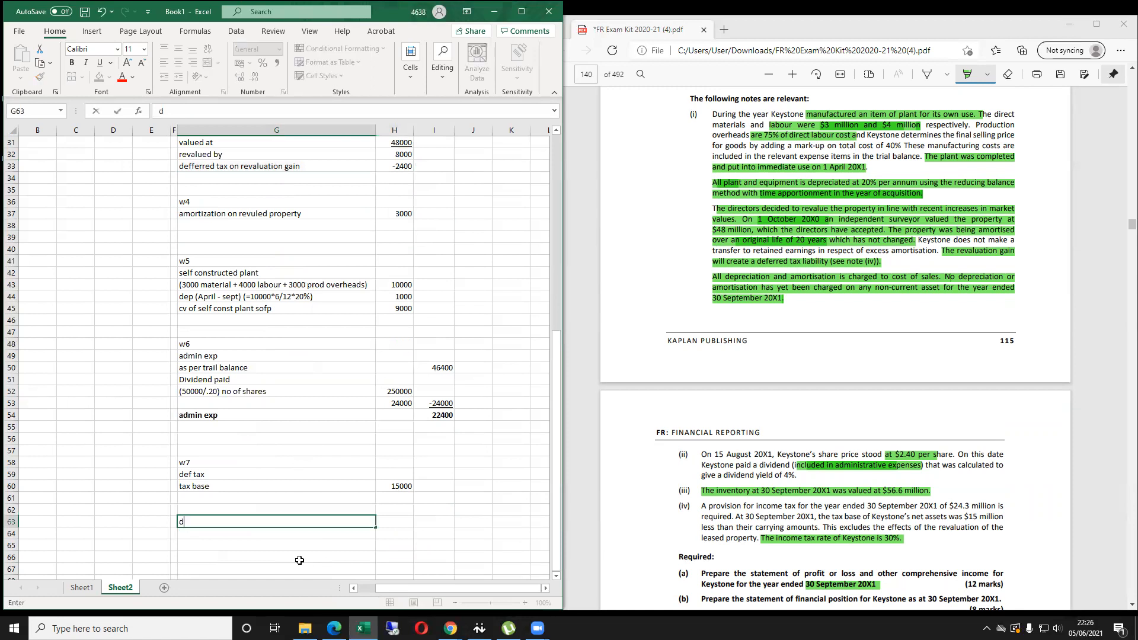
pyautogui.write('ef tax on revaluation gain')
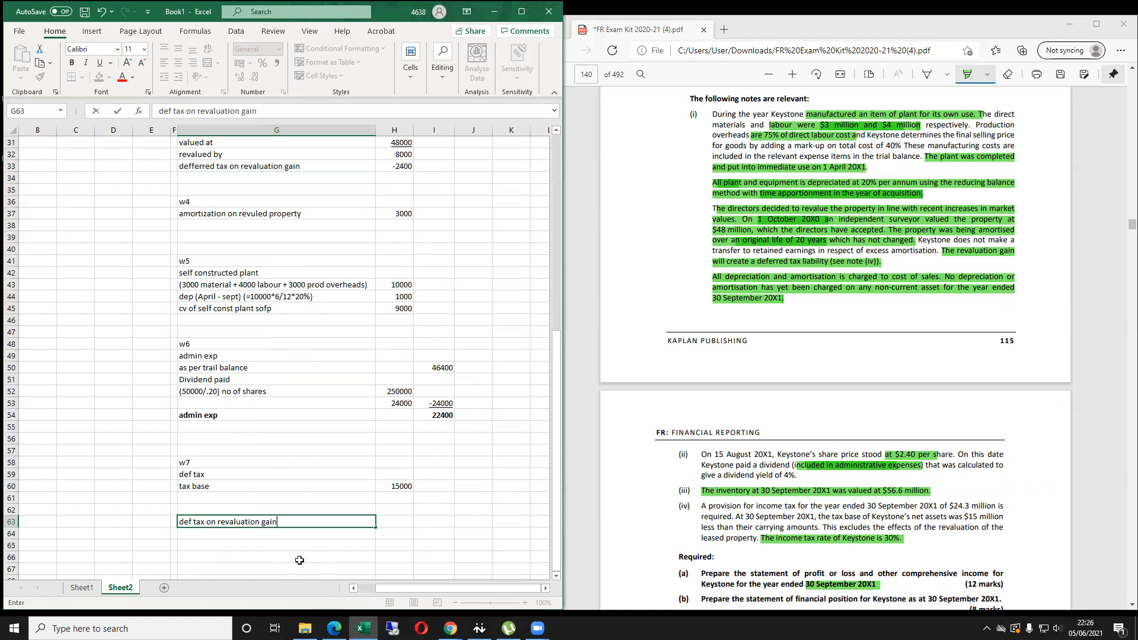
pyautogui.press('Tab')
pyautogui.write('-2400')
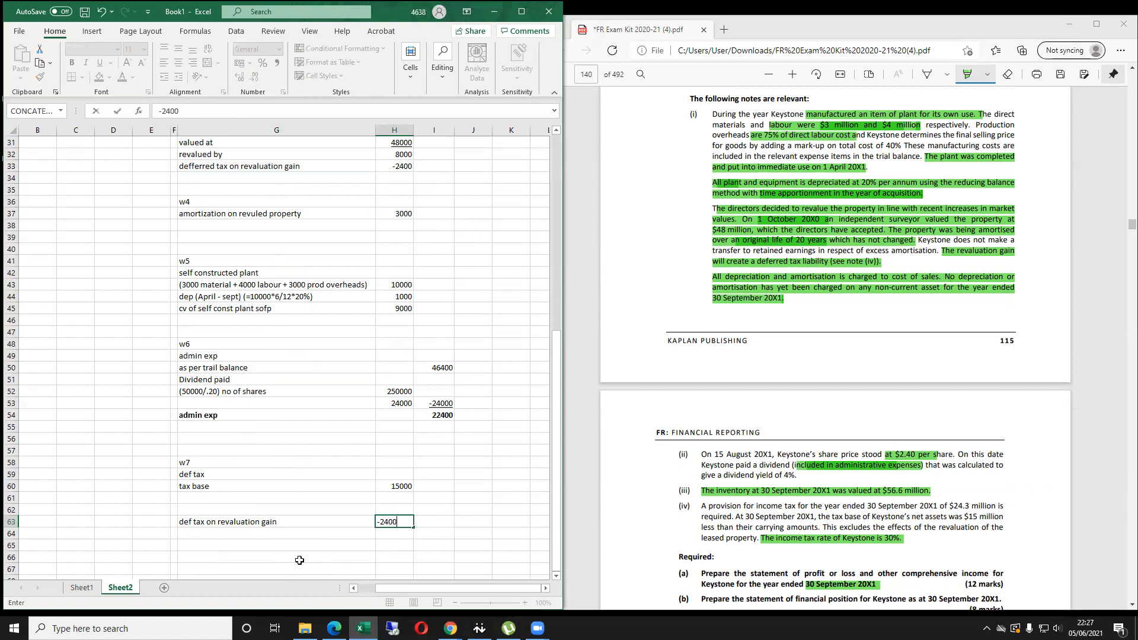
pyautogui.press('Return')
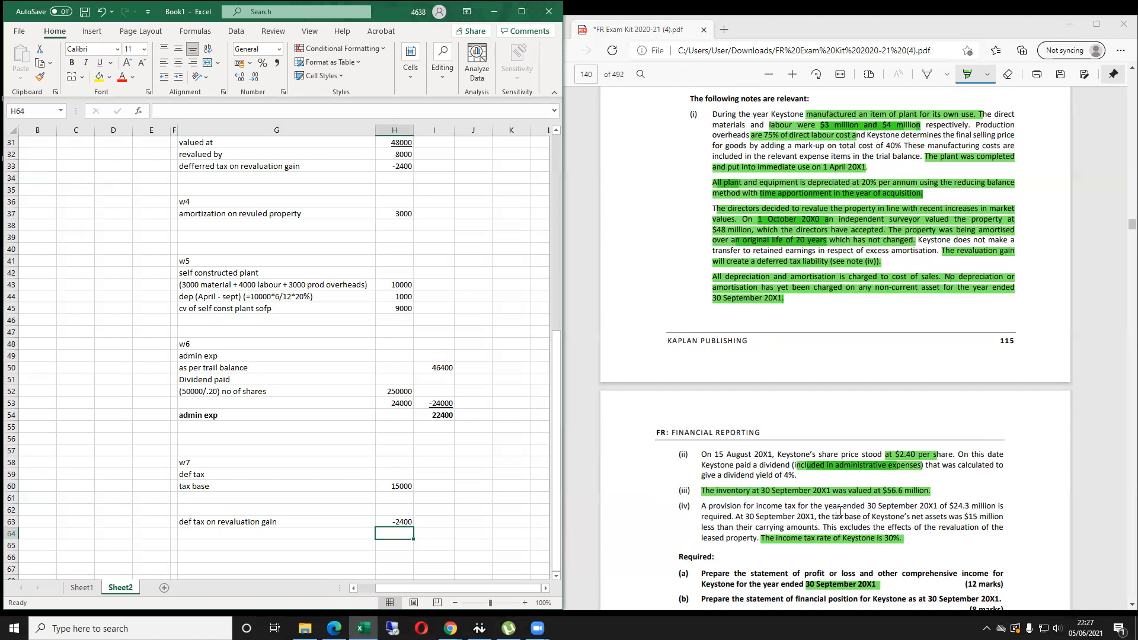
# Examine note (iv) and the deferred tax balance in Keystone's trial balance in the PDF.
pyautogui.scroll(8, 838, 511)
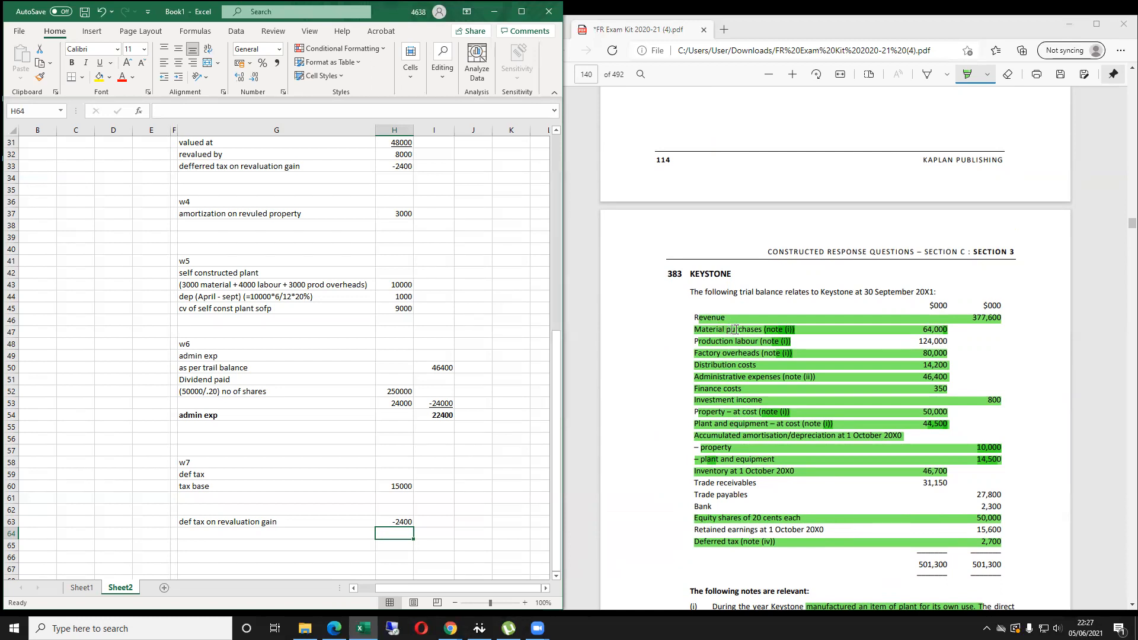
pyautogui.scroll(-1, 783, 342)
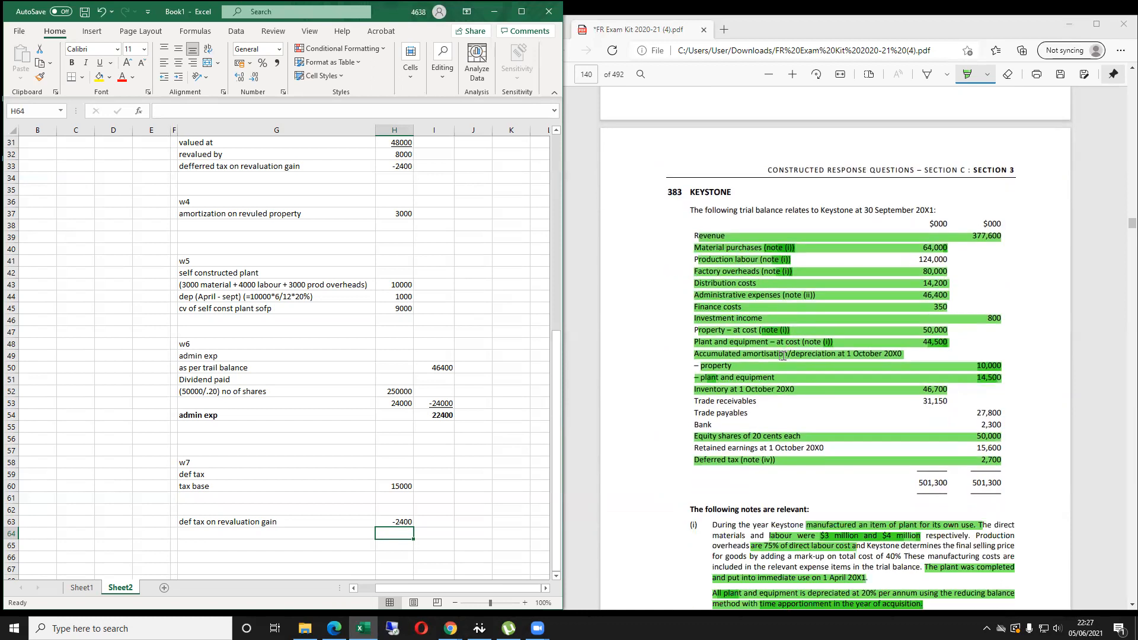
pyautogui.scroll(-1, 781, 356)
pyautogui.scroll(-5, 781, 353)
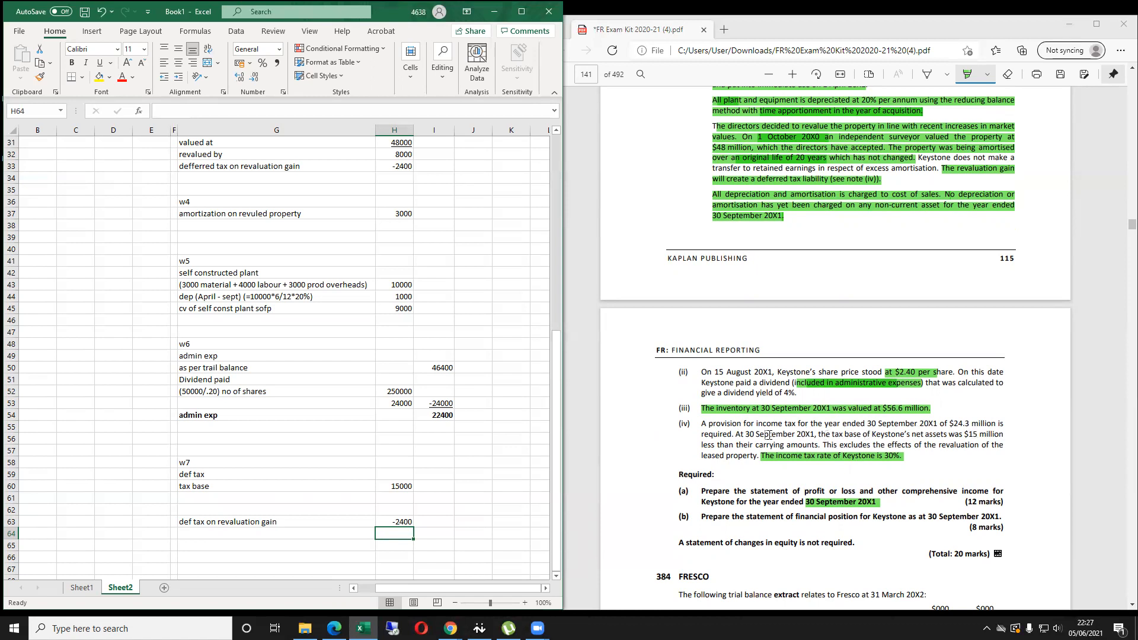
pyautogui.scroll(12, 830, 432)
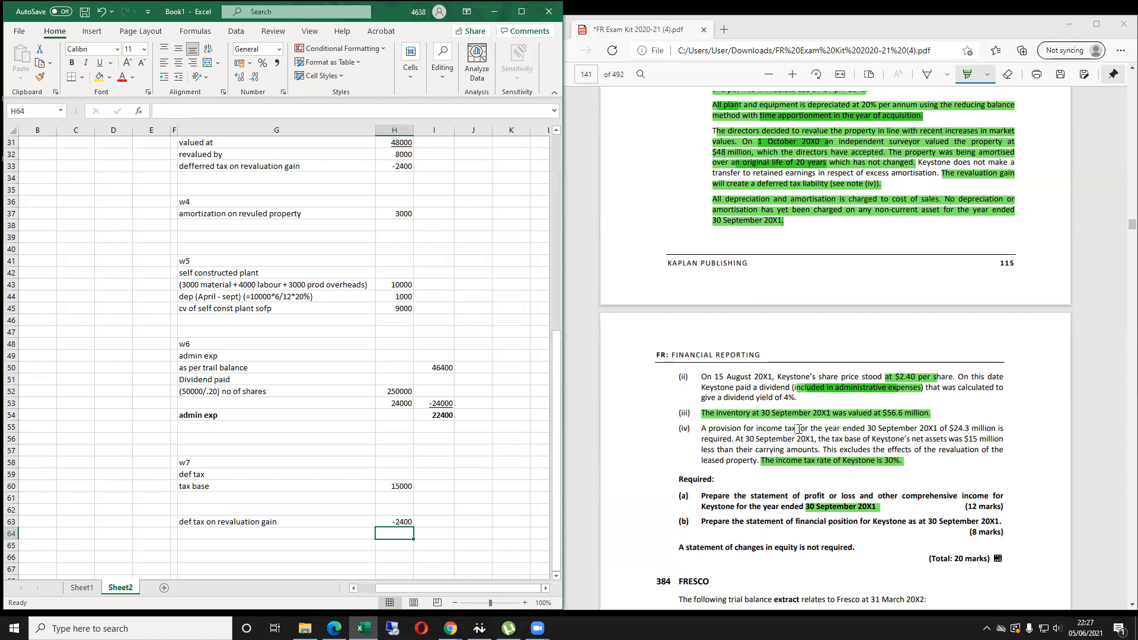
pyautogui.scroll(-5, 855, 426)
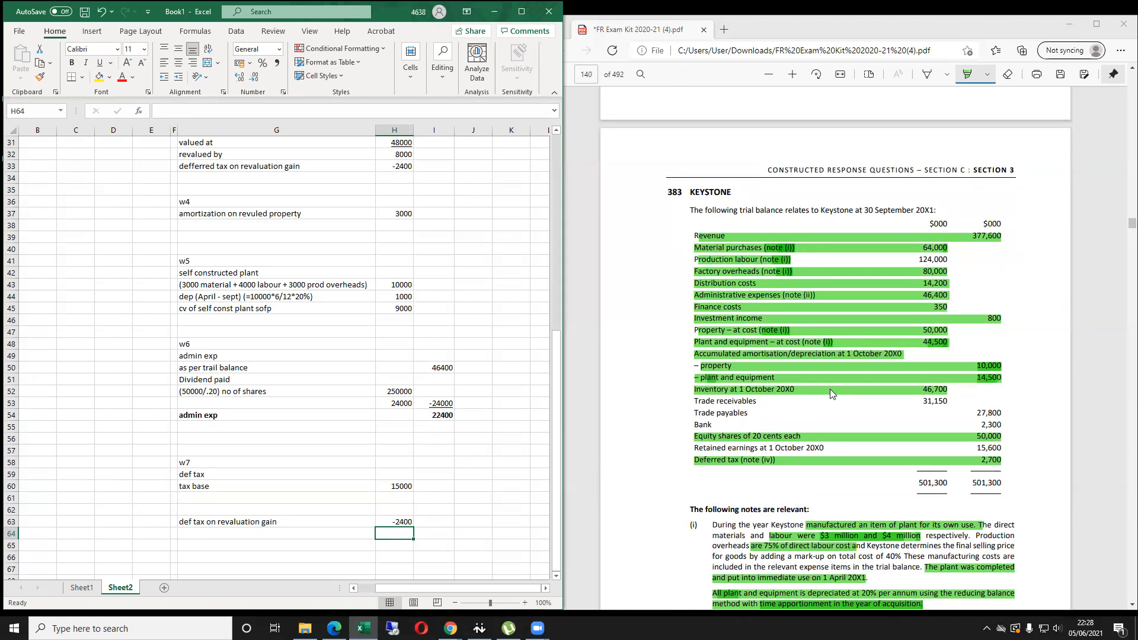
pyautogui.scroll(-1, 887, 465)
pyautogui.scroll(-2, 887, 465)
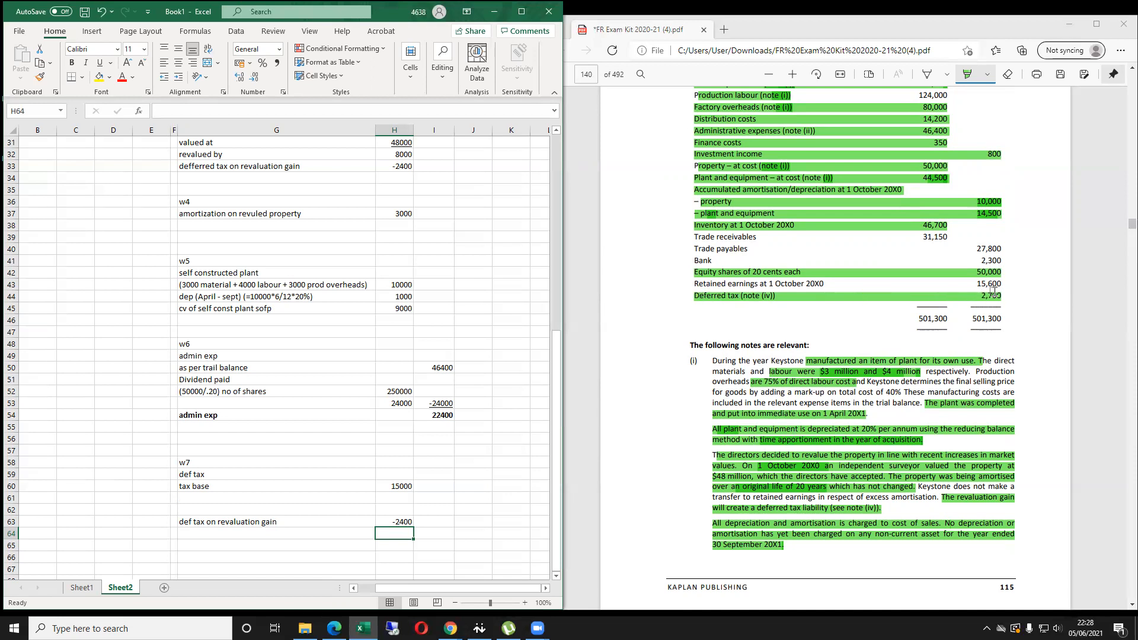
# Add an "as per trail balance" line below tax base in row 61 and enter 2700 beside it.
pyautogui.press('Up')
pyautogui.press('Up')
pyautogui.press('Up')
pyautogui.press('Up')
pyautogui.press('Down')
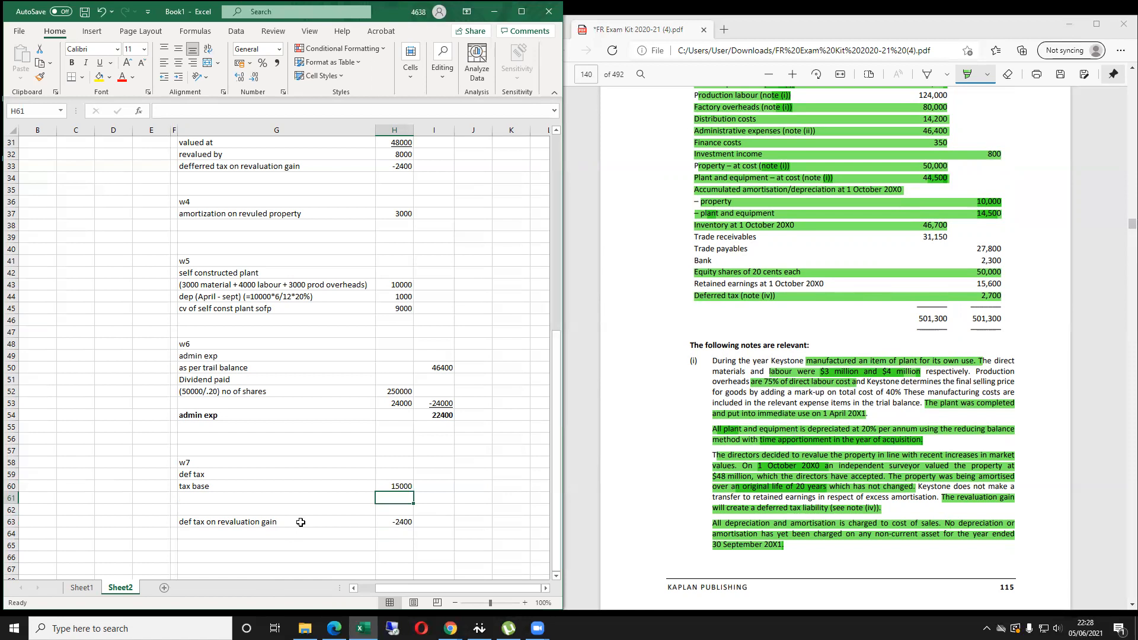
pyautogui.press('Left')
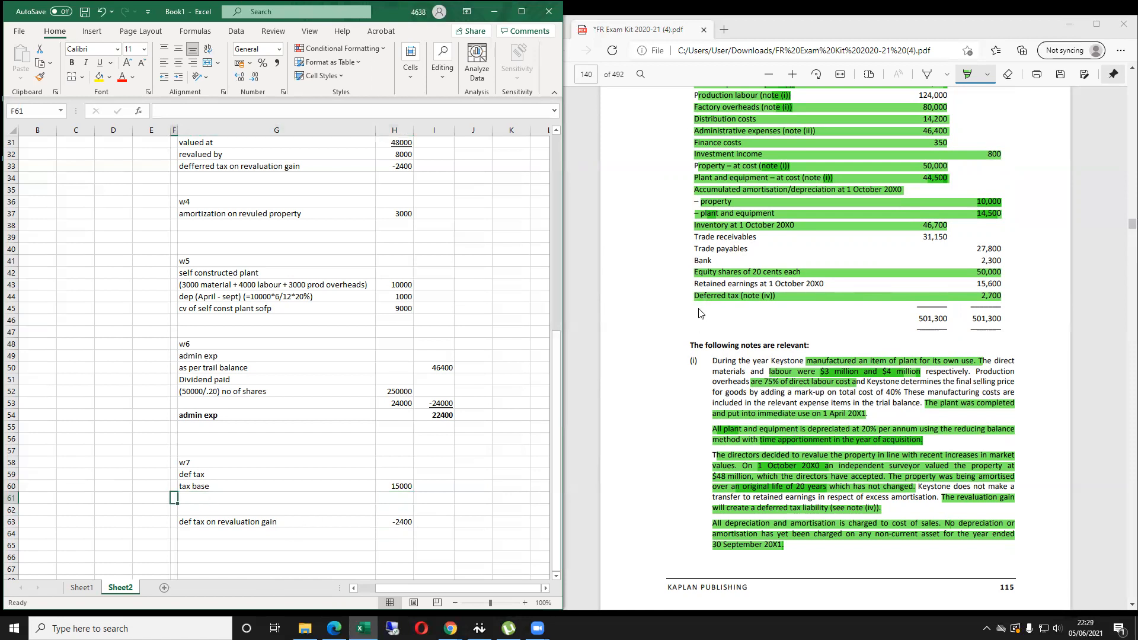
pyautogui.write('as per trail balance')
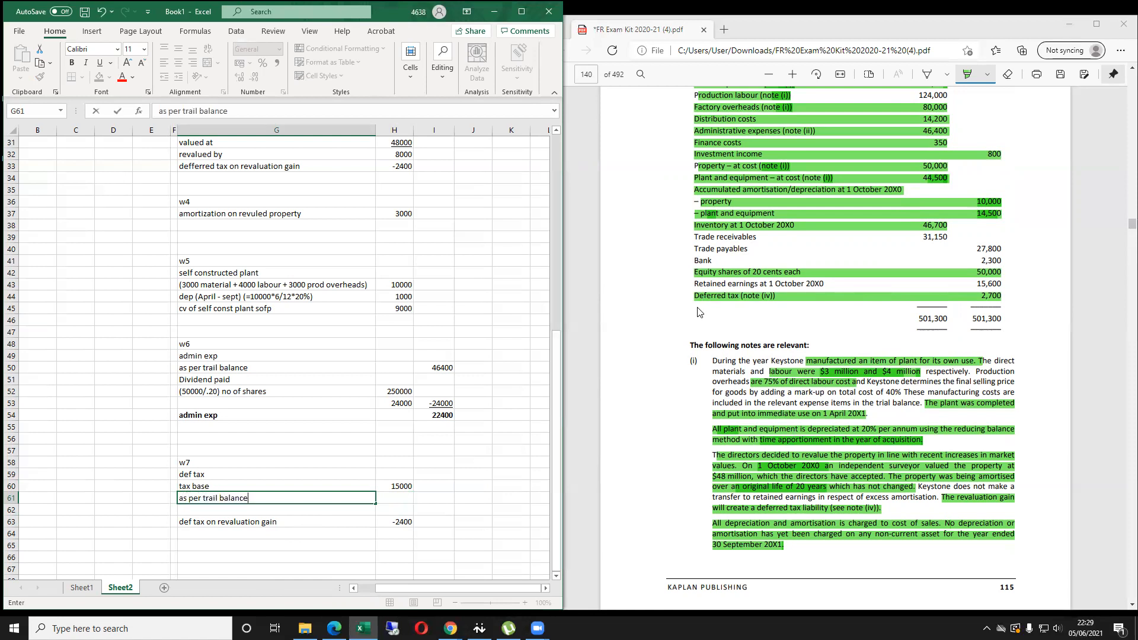
pyautogui.press('Tab')
pyautogui.write('2700')
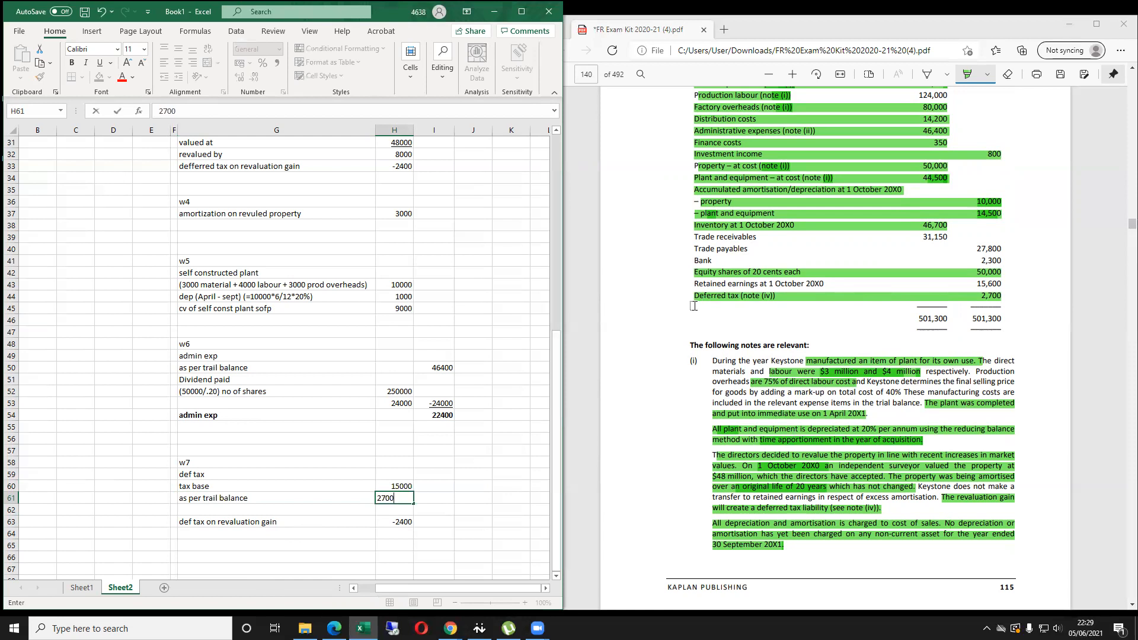
# Change the "as per trail balance" amount in H61 to -2700.
pyautogui.press('BackSpace')
pyautogui.press('BackSpace')
pyautogui.press('BackSpace')
pyautogui.press('BackSpace')
pyautogui.write('-2700')
pyautogui.press('BackSpace')
pyautogui.press('BackSpace')
pyautogui.press('BackSpace')
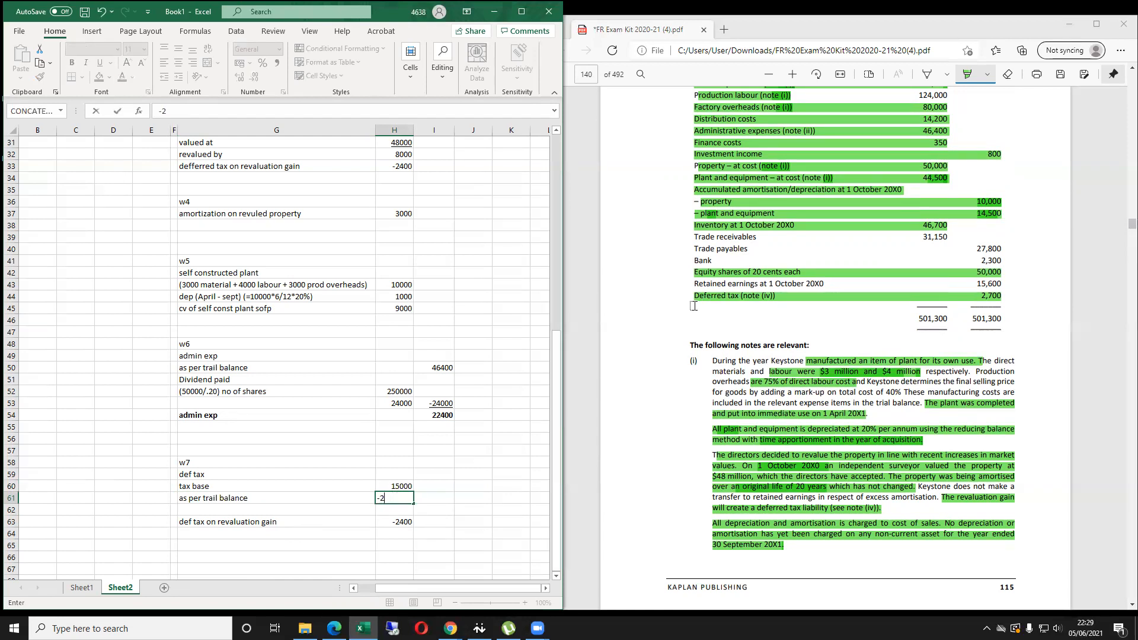
pyautogui.write('700')
pyautogui.press('Return')
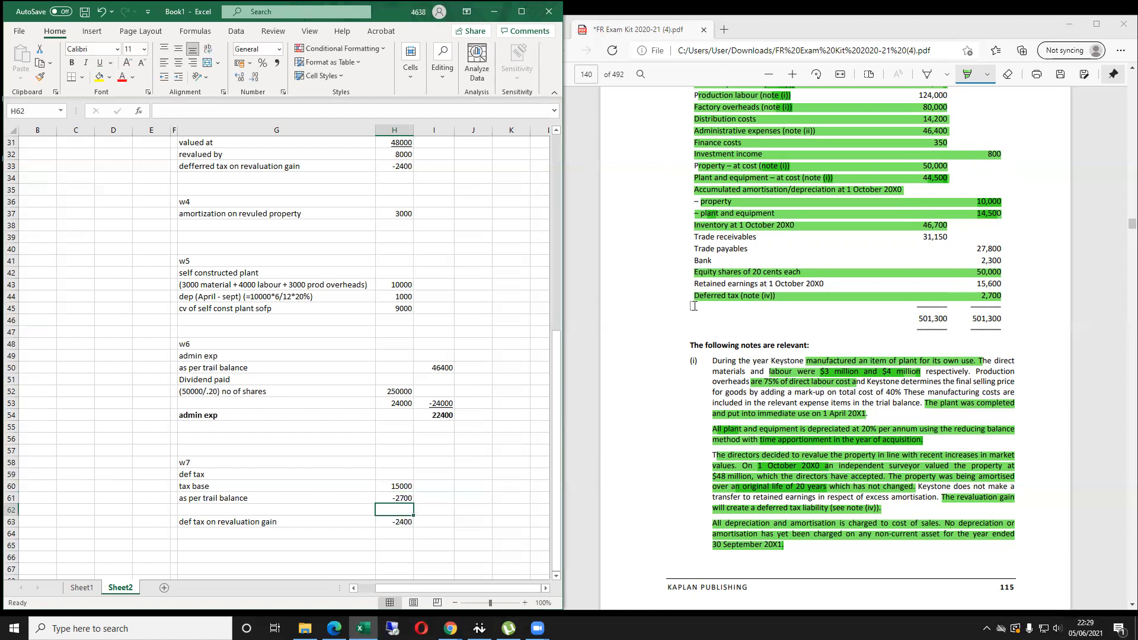
# Move the "def tax on revaluation gain" line with its amount down one row to row 64.
pyautogui.press('Left')
pyautogui.press('Down')
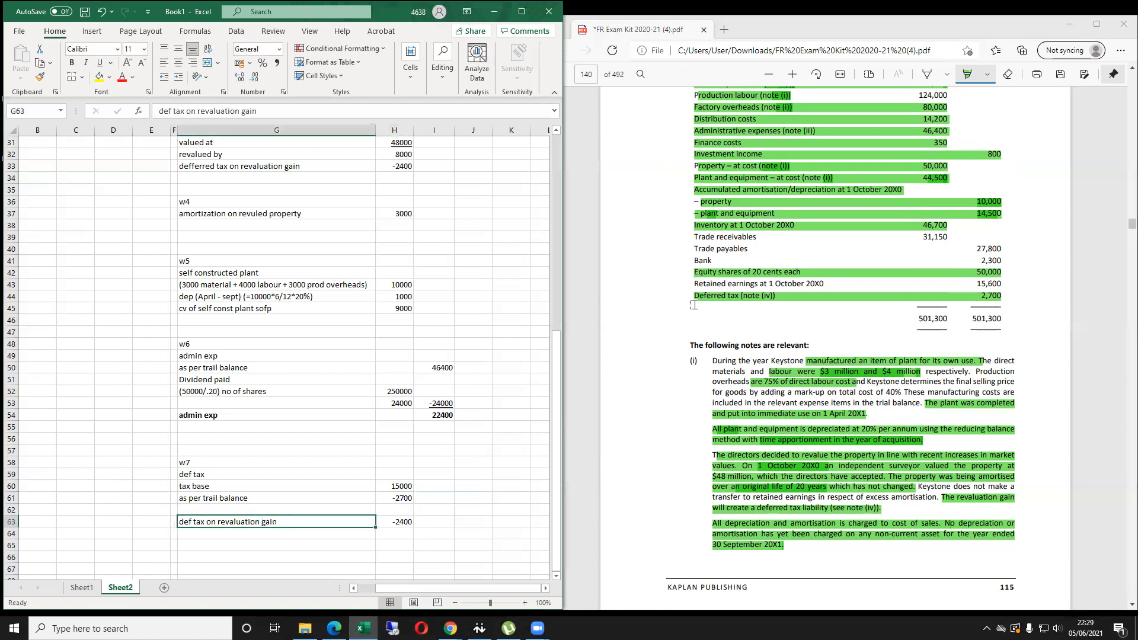
pyautogui.hotkey('shift', 'Right')
pyautogui.hotkey('ctrl', 'x')
pyautogui.press('Down')
pyautogui.hotkey('ctrl', 'v')
# Total the tax base and trial balance amounts in H62 with the formula =H60+H61.
pyautogui.press('Up')
pyautogui.press('Up')
pyautogui.press('Up')
pyautogui.press('Up')
pyautogui.press('Right')
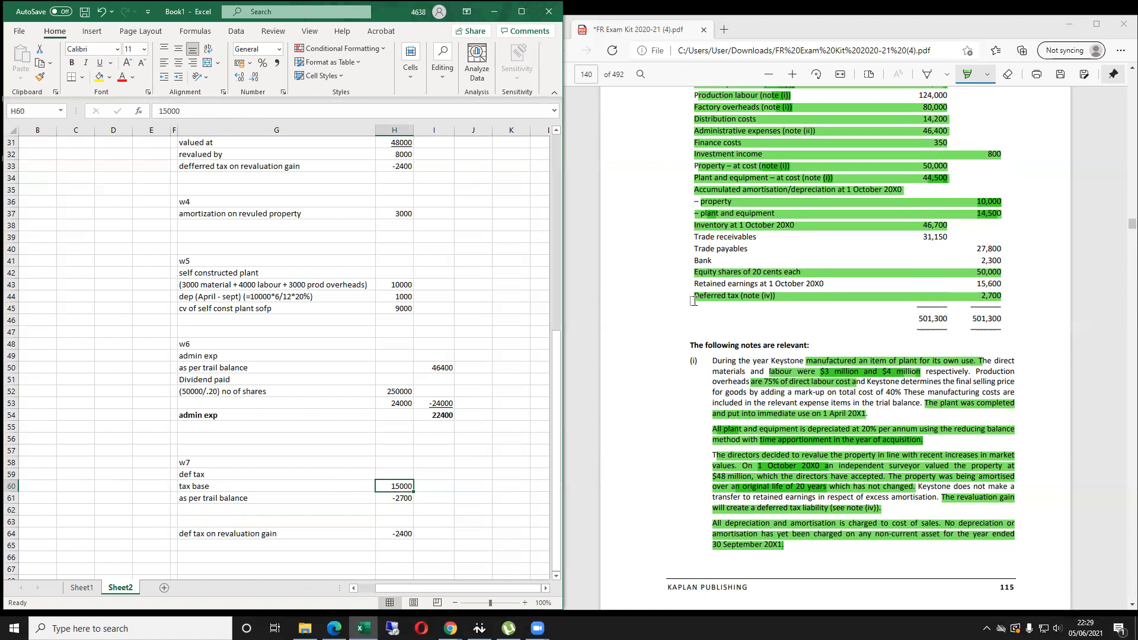
pyautogui.press('Down')
pyautogui.press('Down')
pyautogui.press('Left')
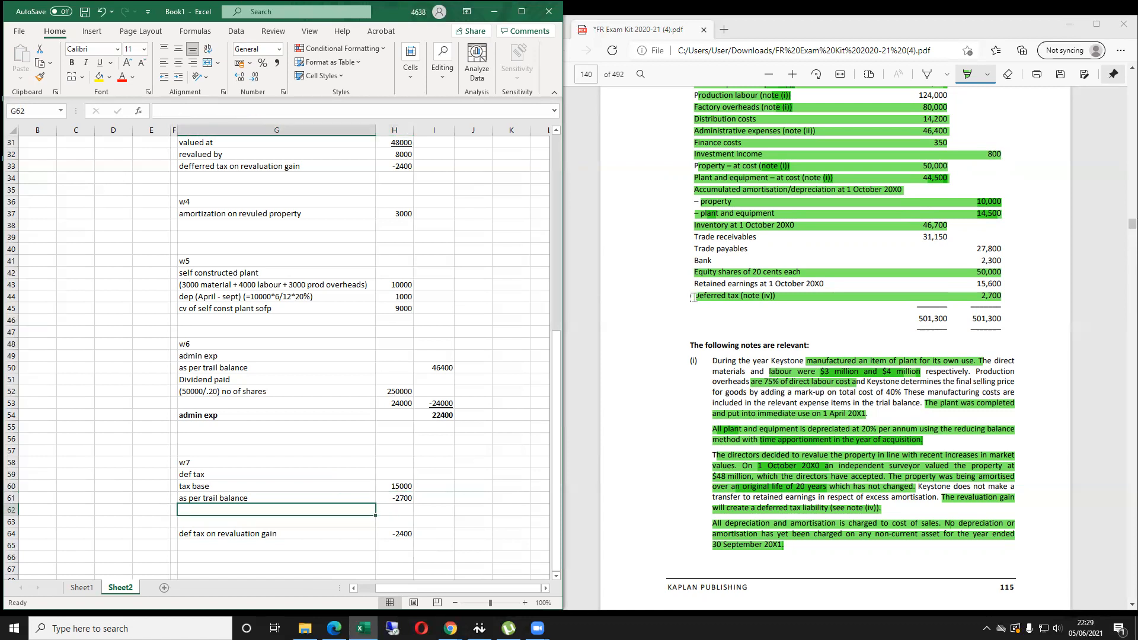
pyautogui.press('Right')
pyautogui.write('=')
pyautogui.press('Up')
pyautogui.press('Up')
pyautogui.write('+')
pyautogui.press('Up')
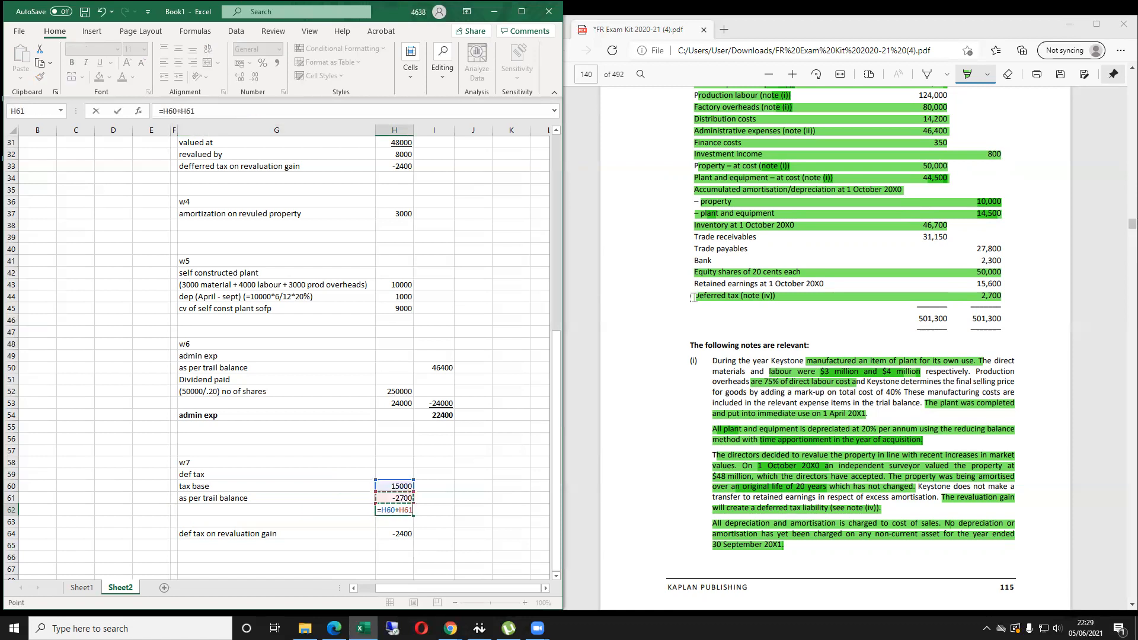
pyautogui.press('Return')
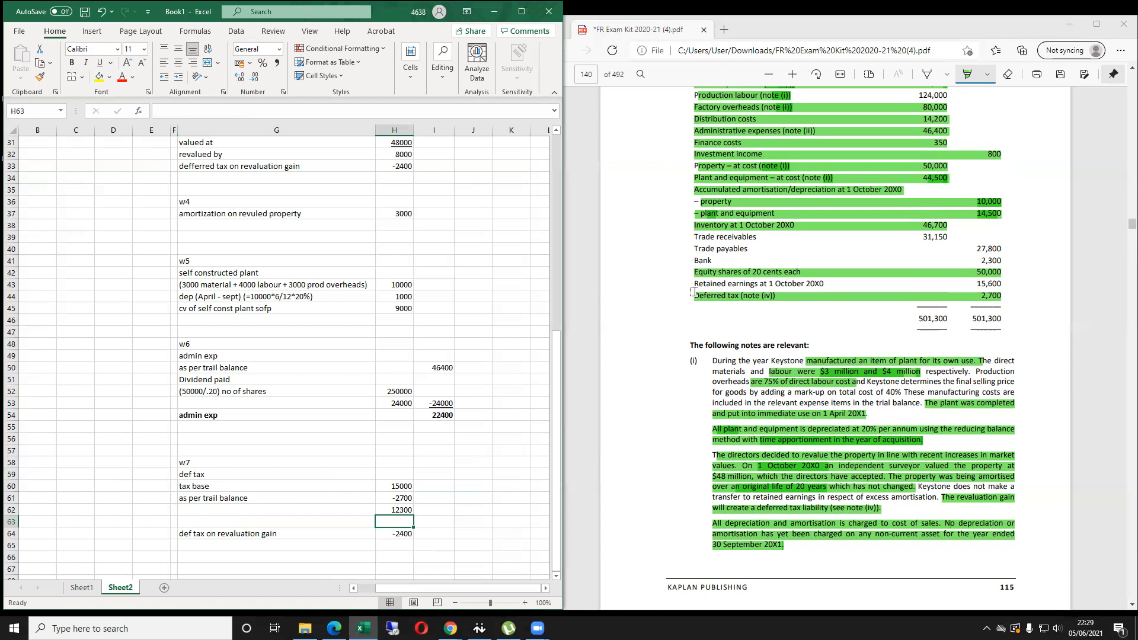
# Clear the amount beside tax base in H60.
pyautogui.press('Up')
pyautogui.press('Up')
pyautogui.press('Up')
pyautogui.press('Left')
pyautogui.press('Right')
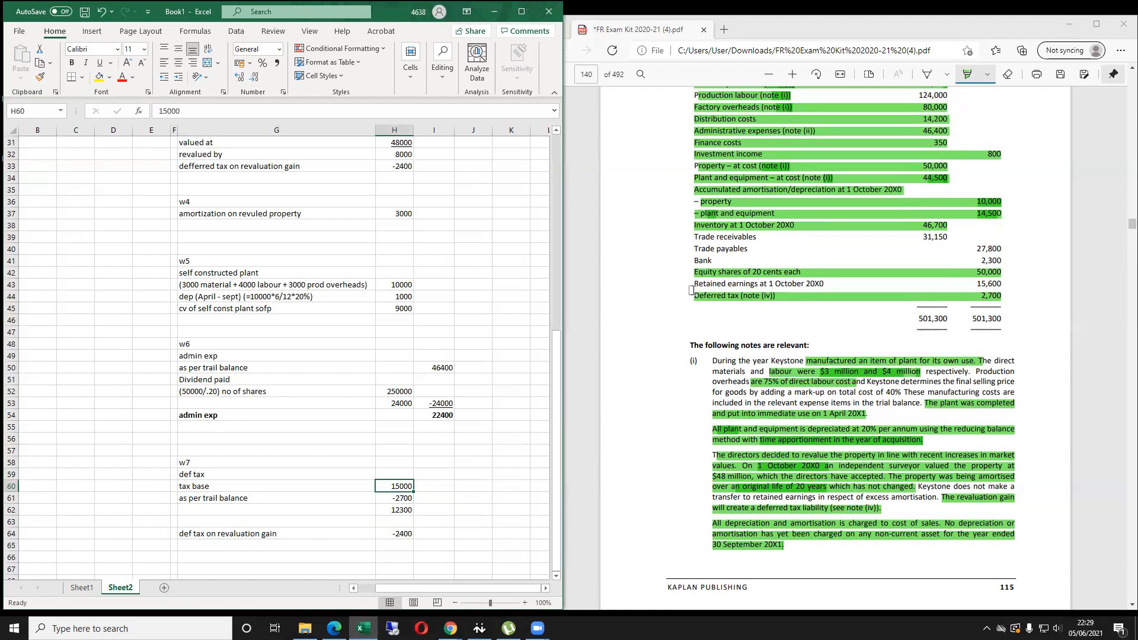
pyautogui.press('Delete')
pyautogui.press('Left')
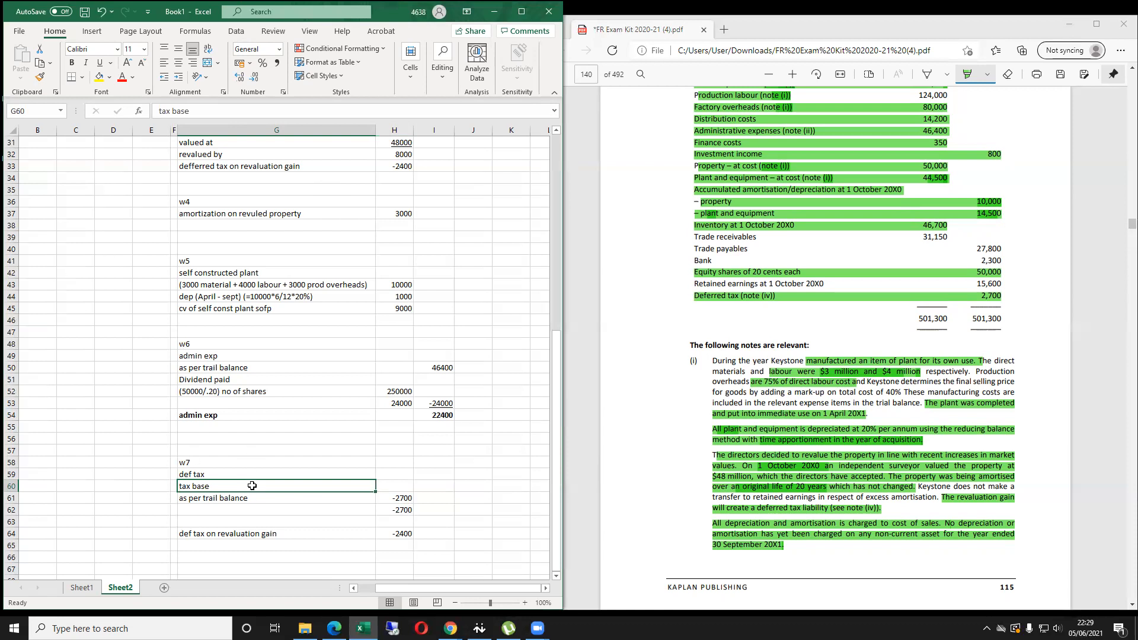
# Extend the tax base label in G60 to read "tax base (15000+8000)*30%".
pyautogui.doubleClick(287, 485)
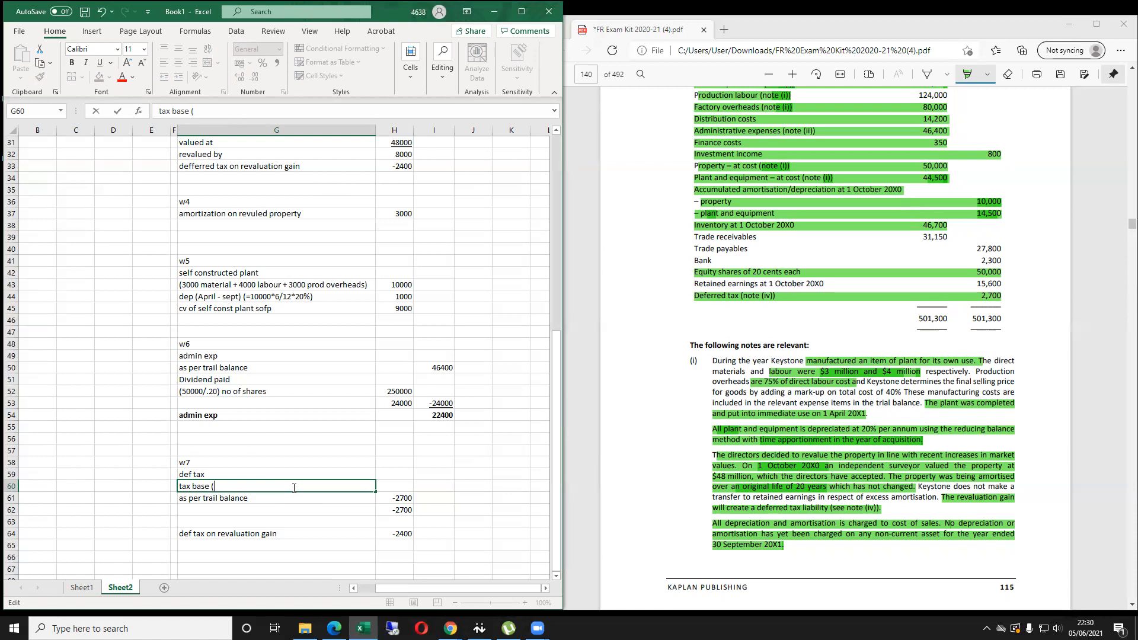
pyautogui.press('BackSpace')
pyautogui.write('15000')
pyautogui.write('+8000)*30%')
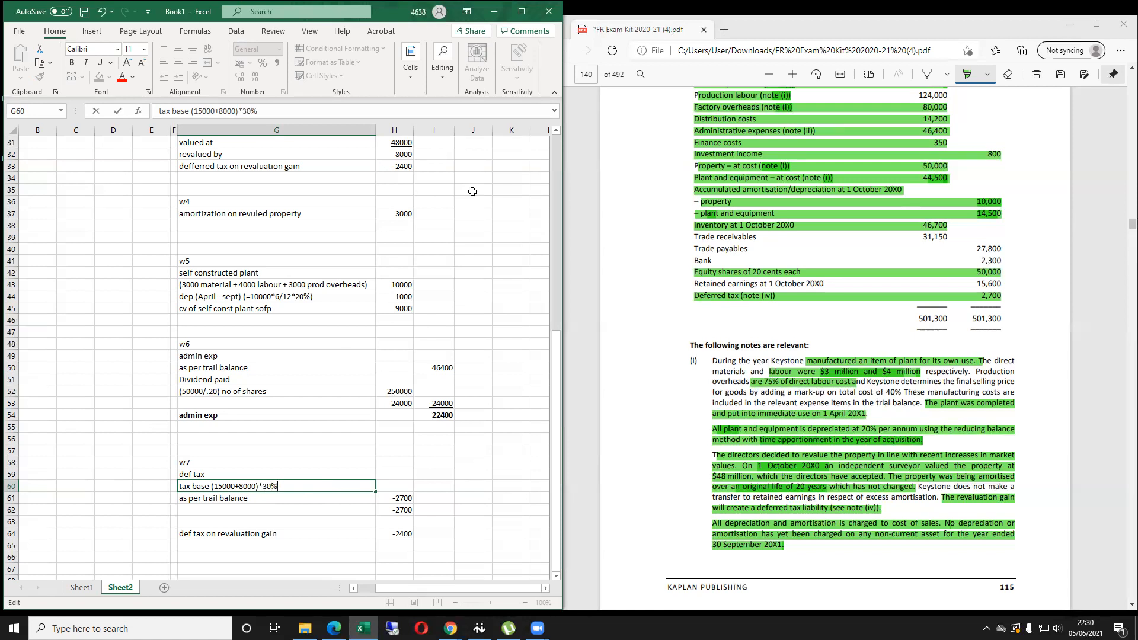
pyautogui.press('Return')
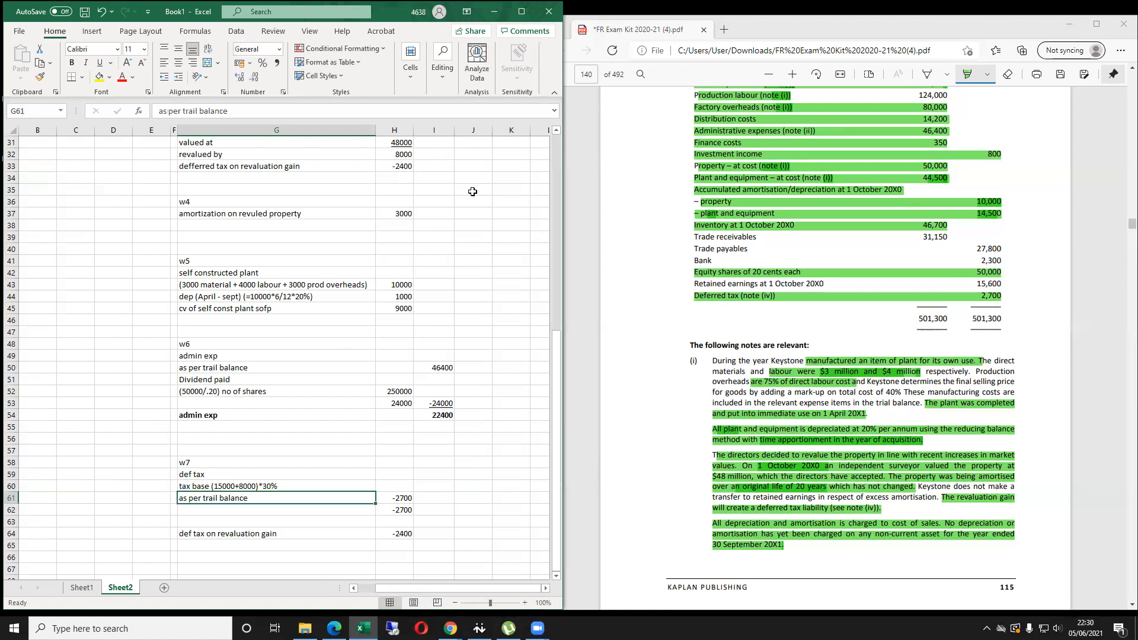
# Enter 6900 as the tax base amount in H60.
pyautogui.press('Up')
pyautogui.press('Right')
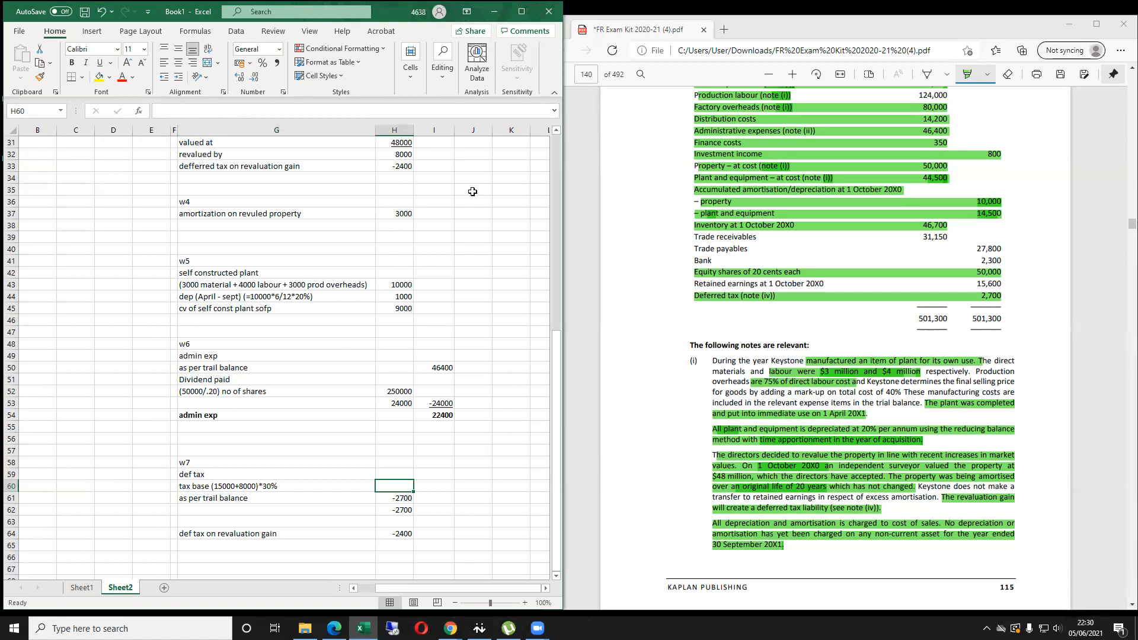
pyautogui.write('6900')
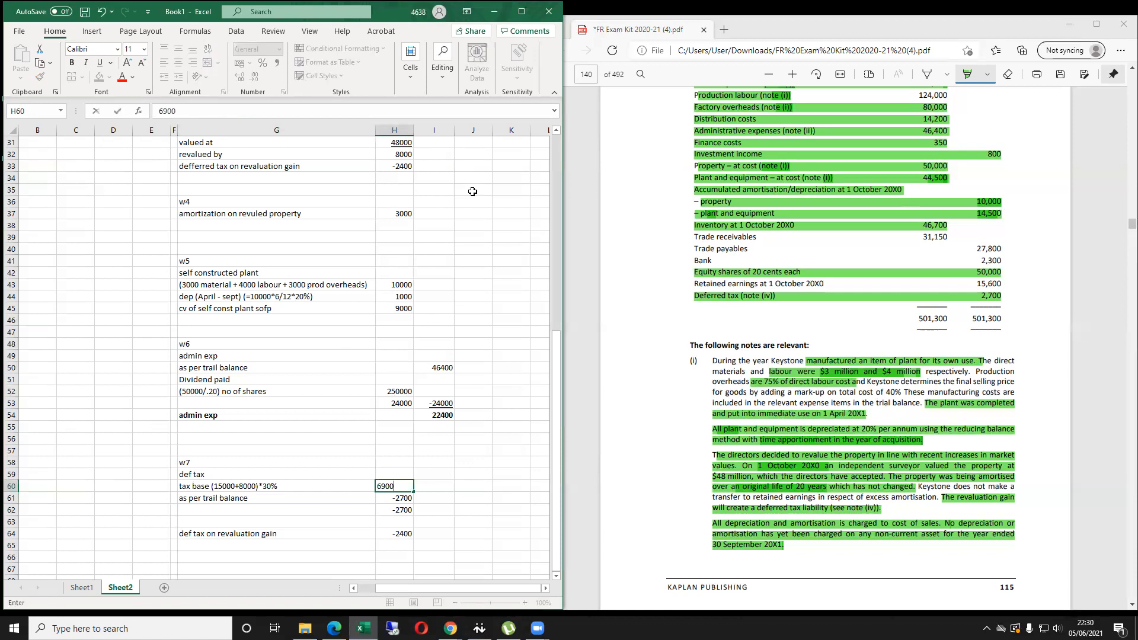
pyautogui.press('Return')
pyautogui.press('Down')
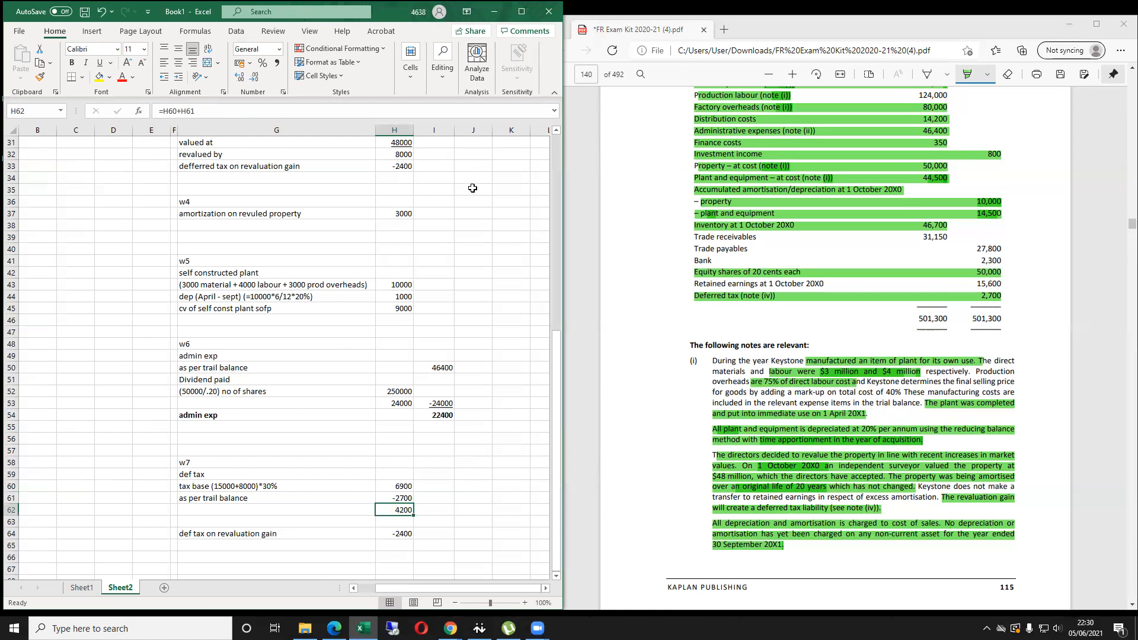
# Highlight "$15 million less than their carrying amounts." in note (iv) of the Keystone question in the PDF.
pyautogui.press('Left')
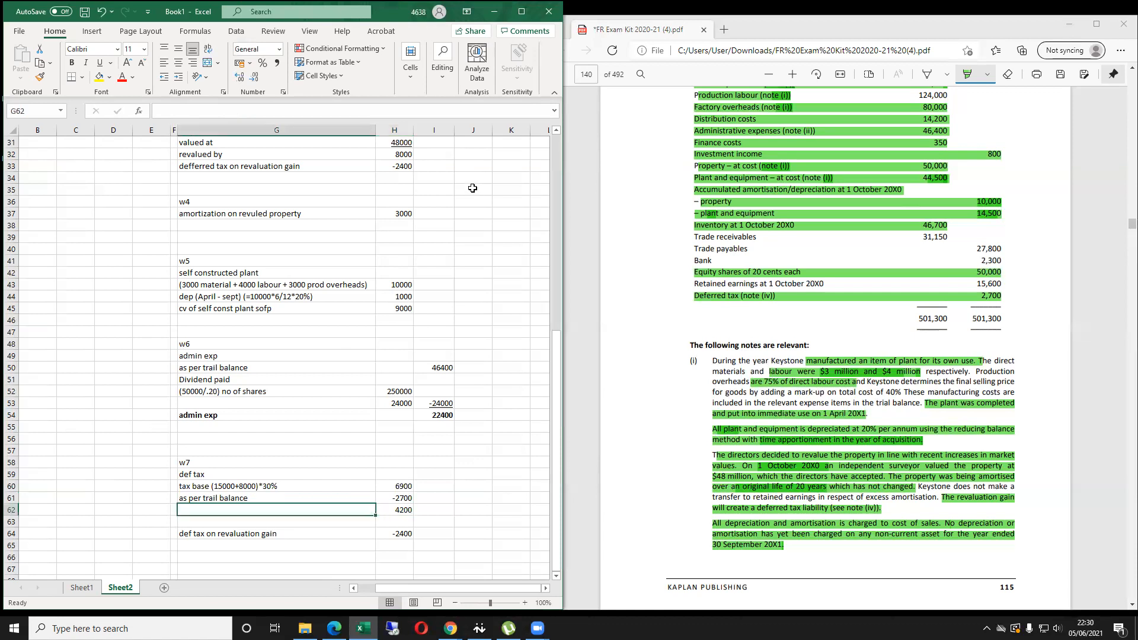
pyautogui.press('Right')
pyautogui.press('Up')
pyautogui.press('Up')
pyautogui.press('Left')
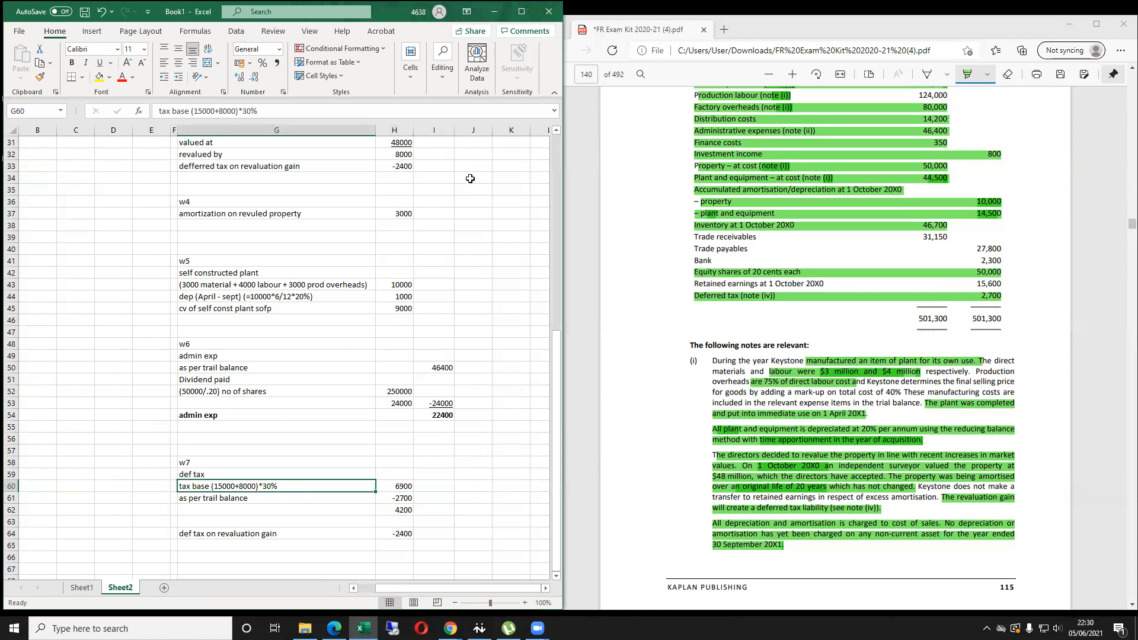
pyautogui.scroll(-5, 938, 335)
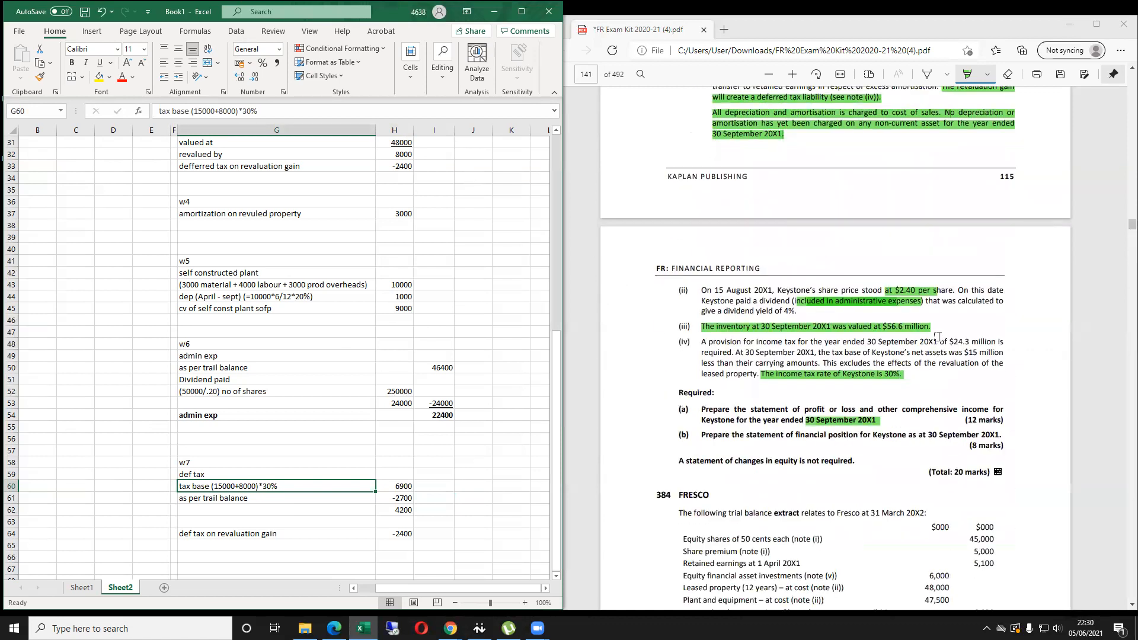
pyautogui.click(968, 349)
pyautogui.moveTo(980, 352); pyautogui.dragTo(820, 363)
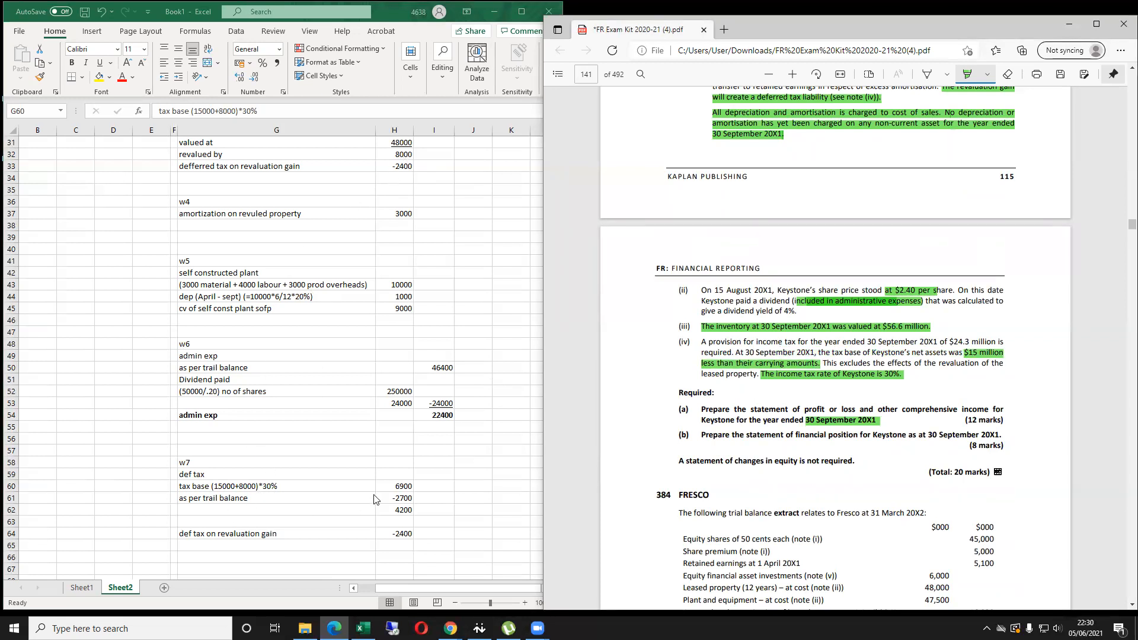
# Review the w7 deferred tax lines against the deferred tax balance in Keystone's trial balance.
pyautogui.click(401, 485)
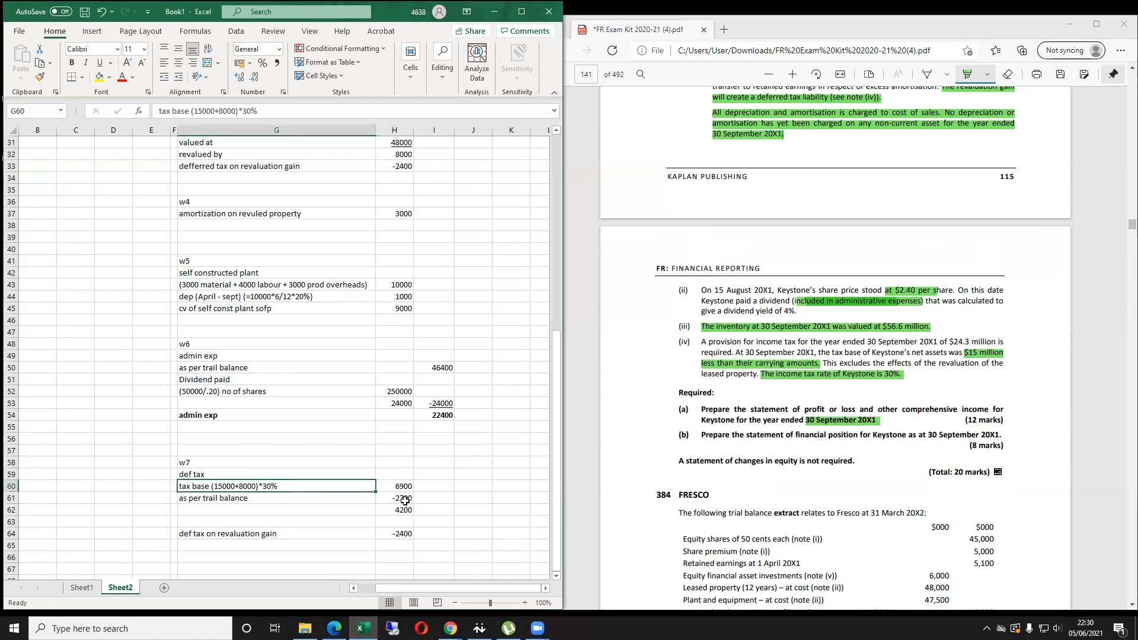
pyautogui.click(338, 487)
pyautogui.click(338, 498)
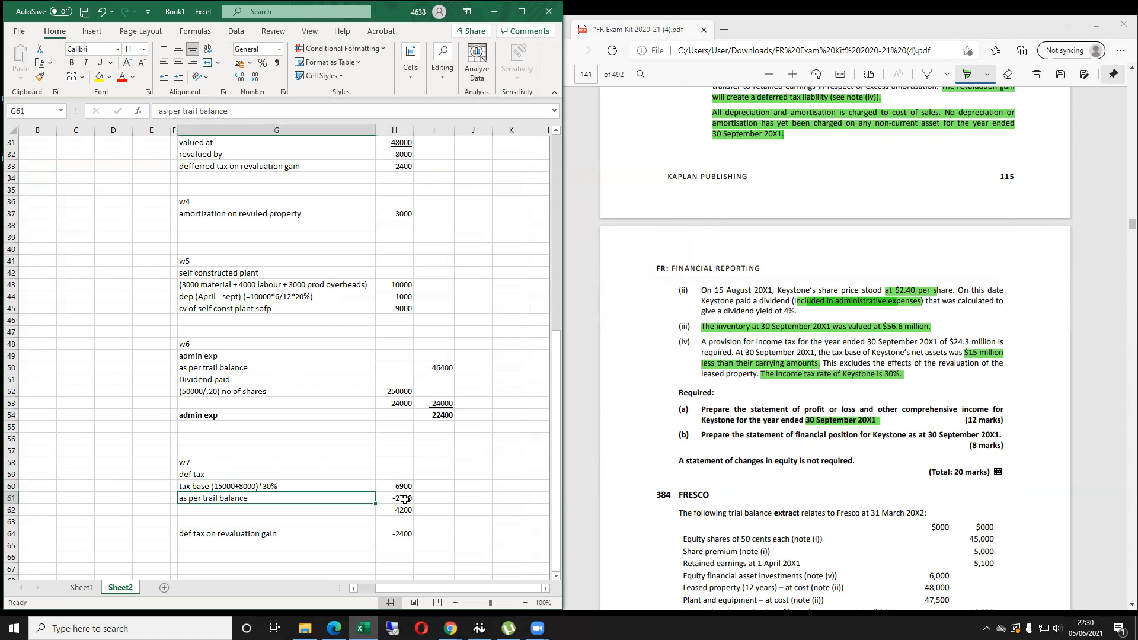
pyautogui.click(404, 499)
pyautogui.scroll(8, 841, 373)
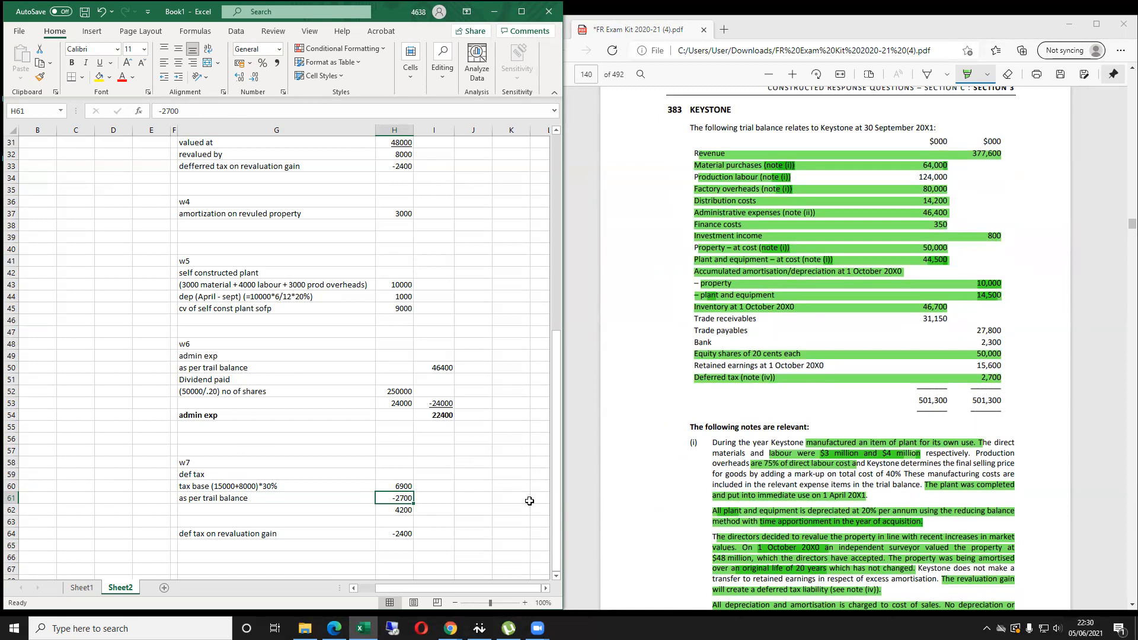
pyautogui.click(393, 509)
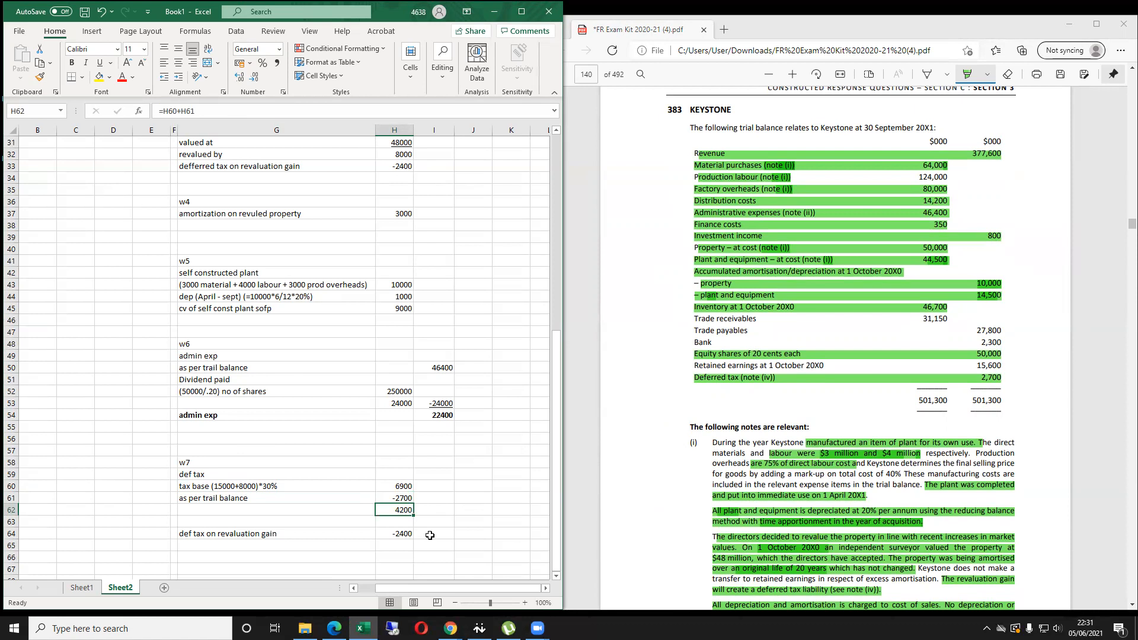
pyautogui.press('Down')
pyautogui.press('Down')
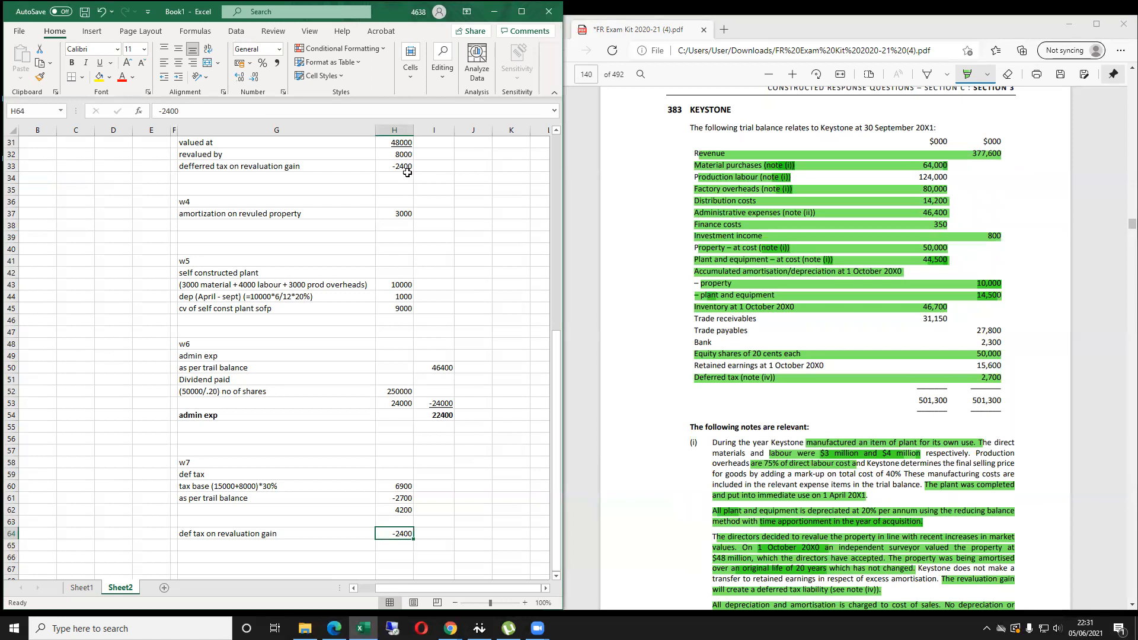
# Add the deferred tax subtotal in H62 and the revaluation gain deferred tax in H64 together in H65.
pyautogui.press('Down')
pyautogui.write('=')
pyautogui.press('Up')
pyautogui.press('Up')
pyautogui.press('Up')
pyautogui.write('+')
pyautogui.press('Up')
pyautogui.press('Return')
# Label row 65 of w7 "charge to profit and loss".
pyautogui.press('Up')
pyautogui.press('Left')
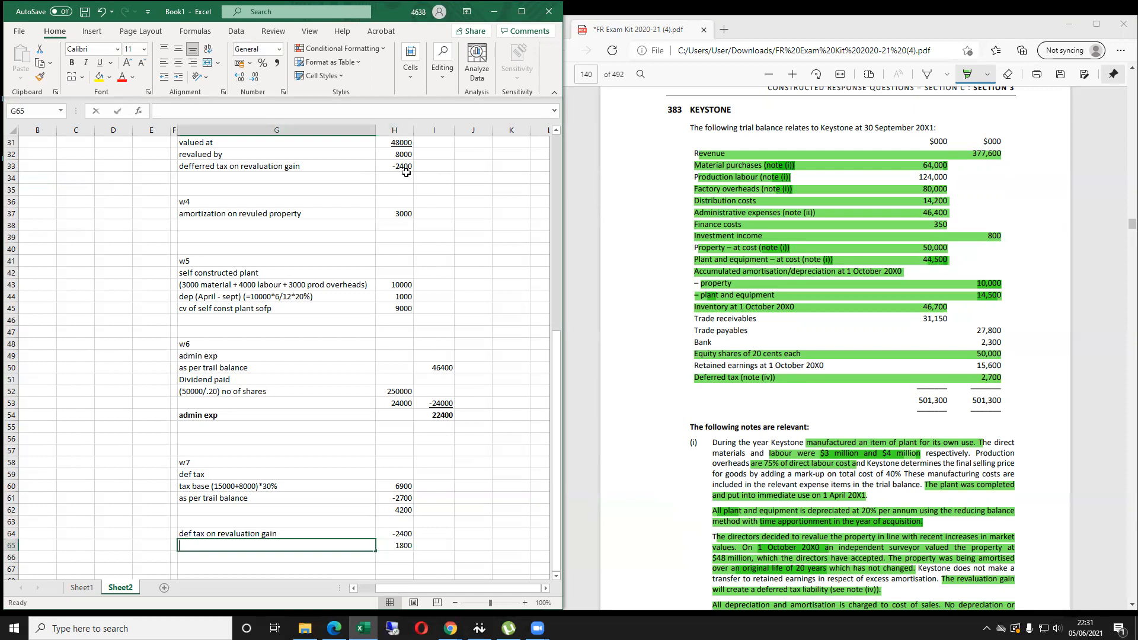
pyautogui.press('BackSpace')
pyautogui.write('charge')
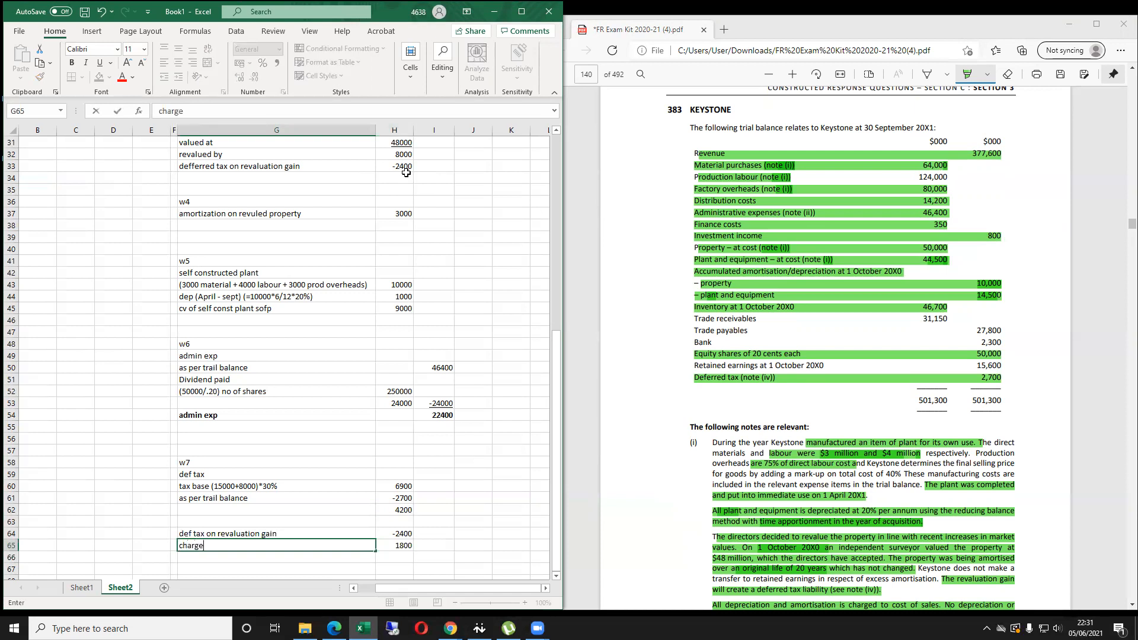
pyautogui.write(' to profit and loss')
pyautogui.press('Right')
# Examine note (iv), the w3 revaluation amount and the trial balance in the PDF against the w7 tax base calculation and subtotal.
pyautogui.press('Up')
pyautogui.press('Up')
pyautogui.press('Up')
pyautogui.press('Up')
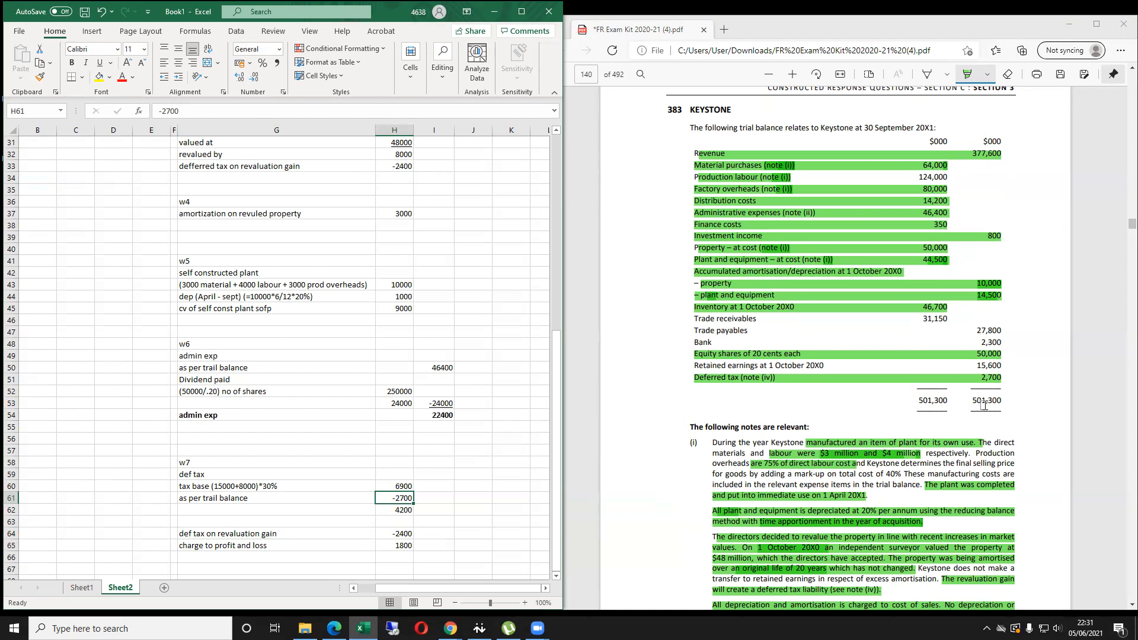
pyautogui.scroll(-4, 828, 394)
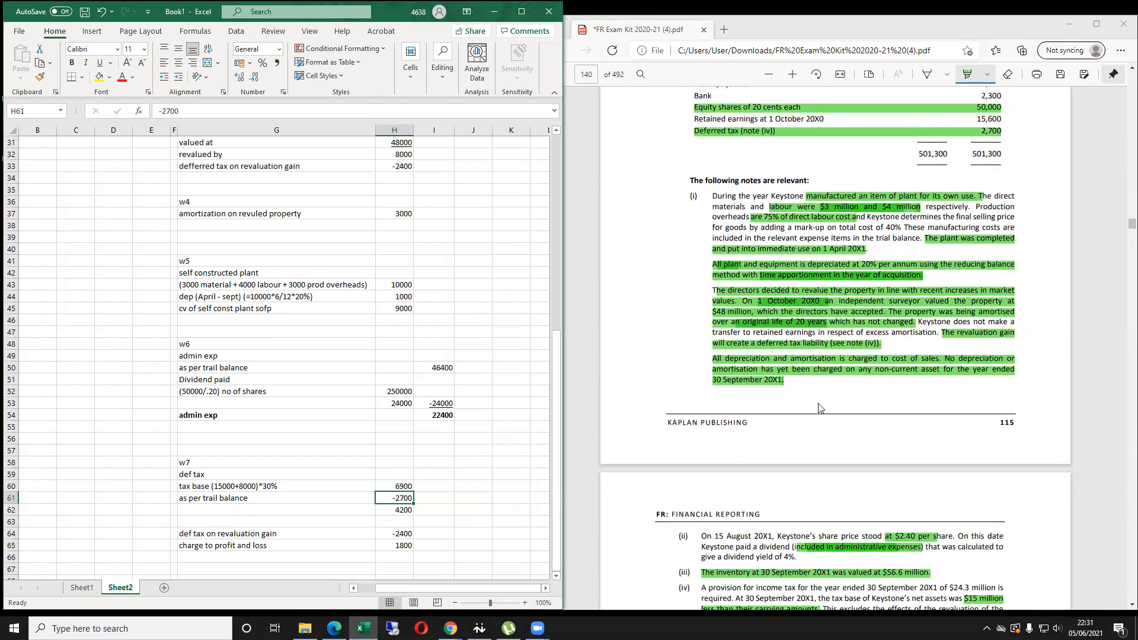
pyautogui.scroll(-3, 892, 474)
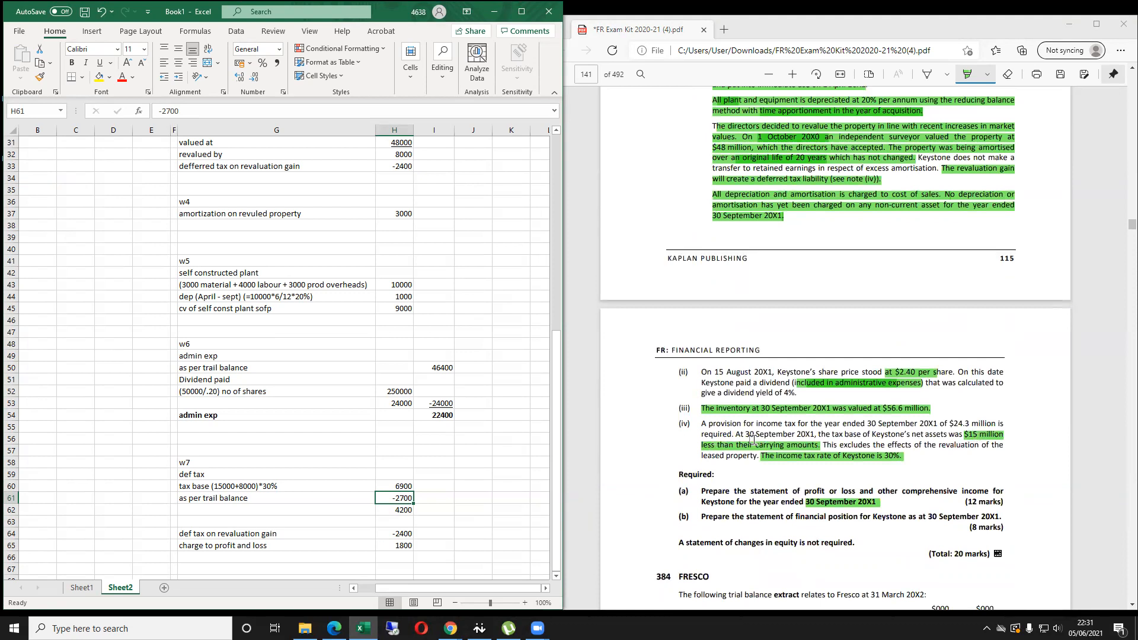
pyautogui.click(395, 153)
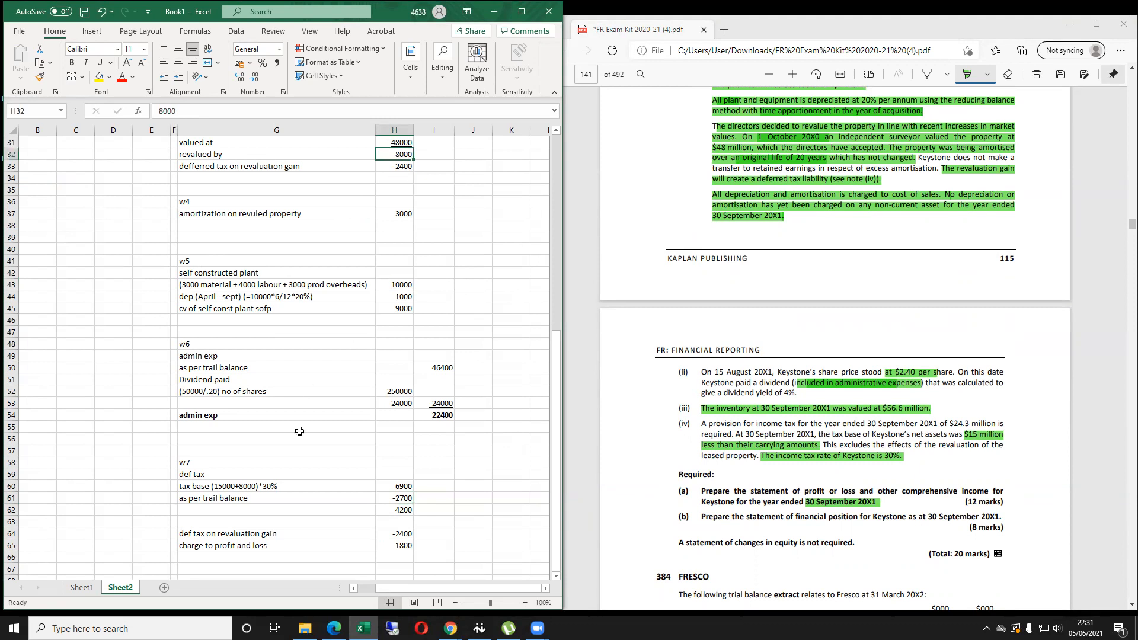
pyautogui.click(289, 487)
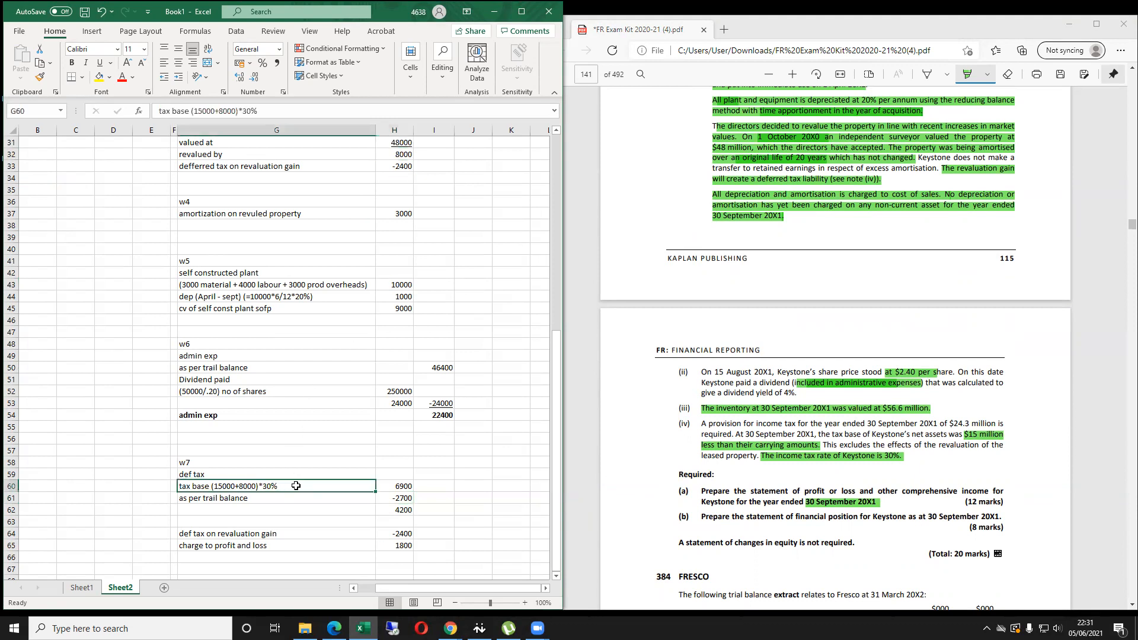
pyautogui.click(403, 486)
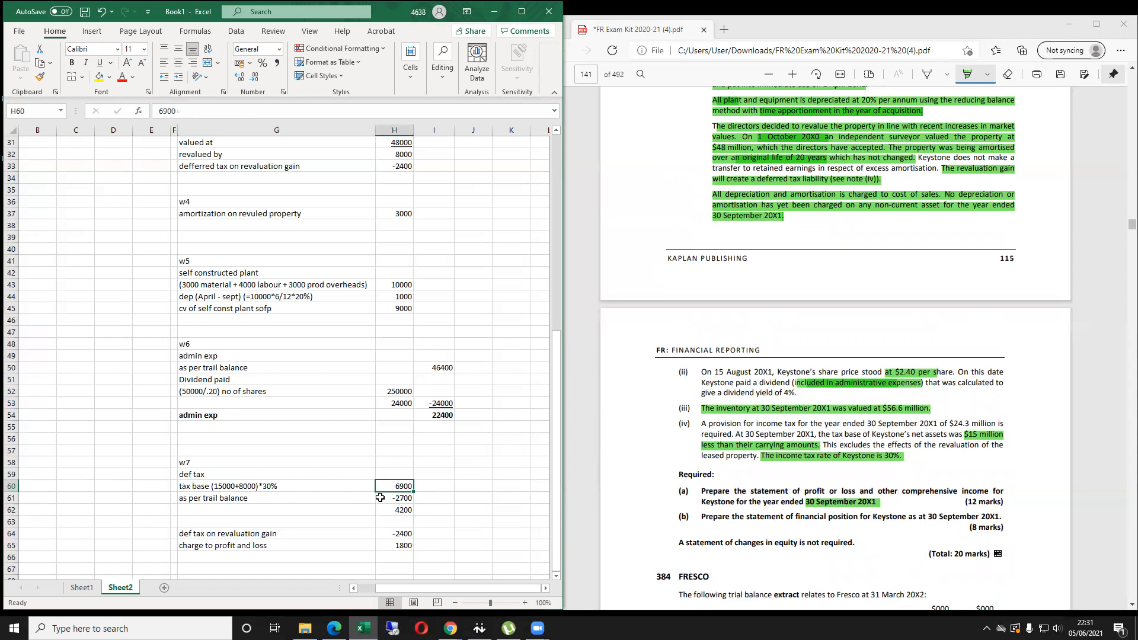
pyautogui.scroll(10, 917, 317)
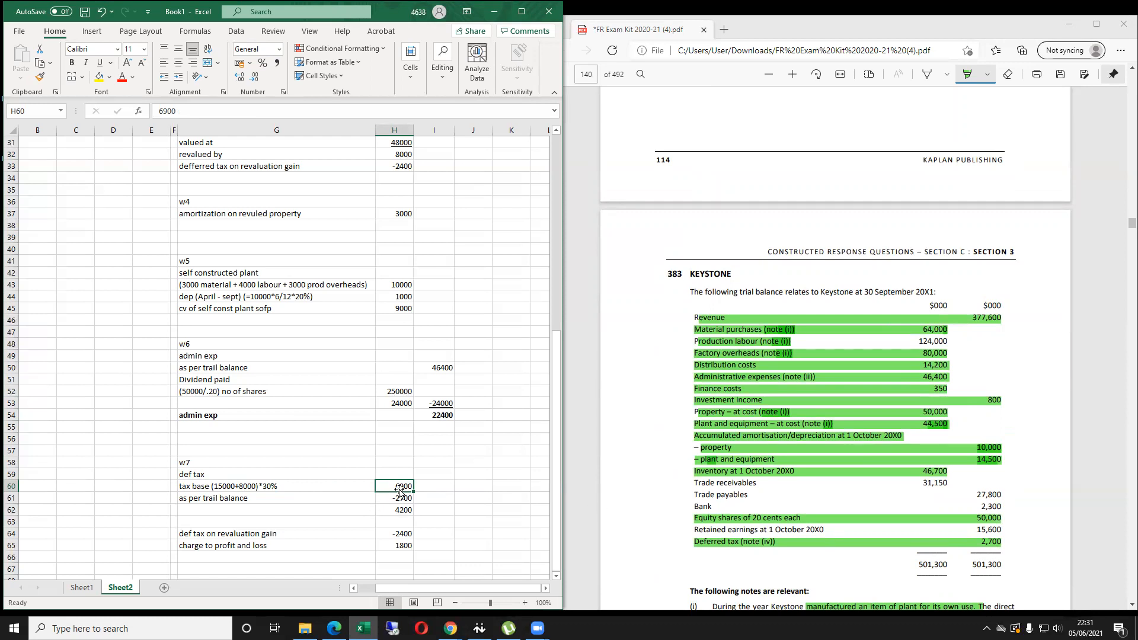
pyautogui.click(465, 509)
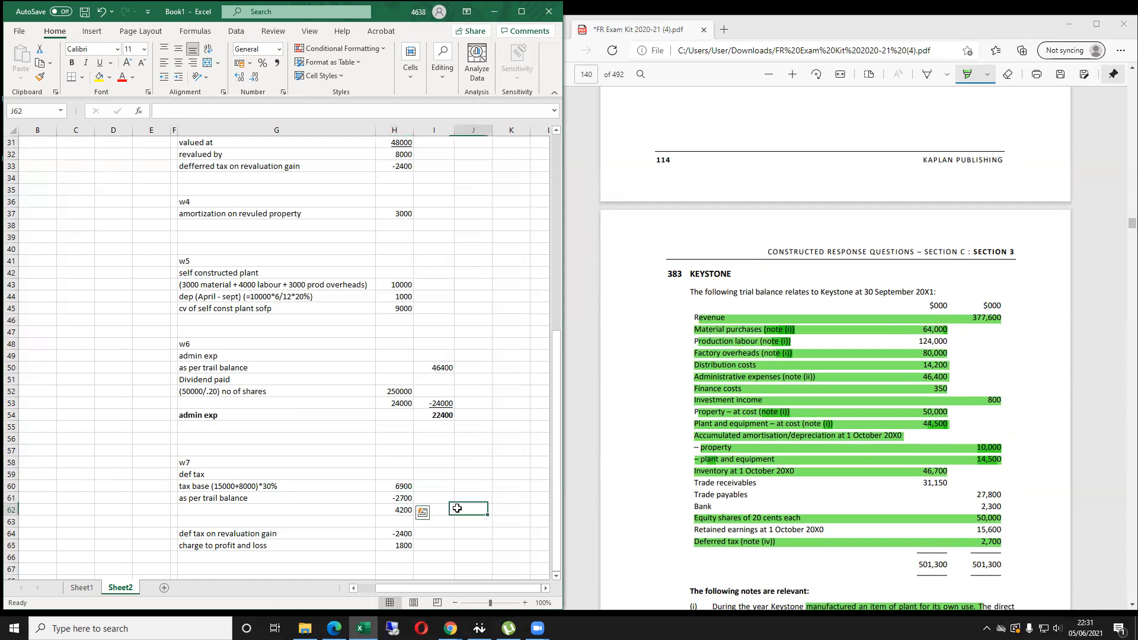
pyautogui.click(393, 510)
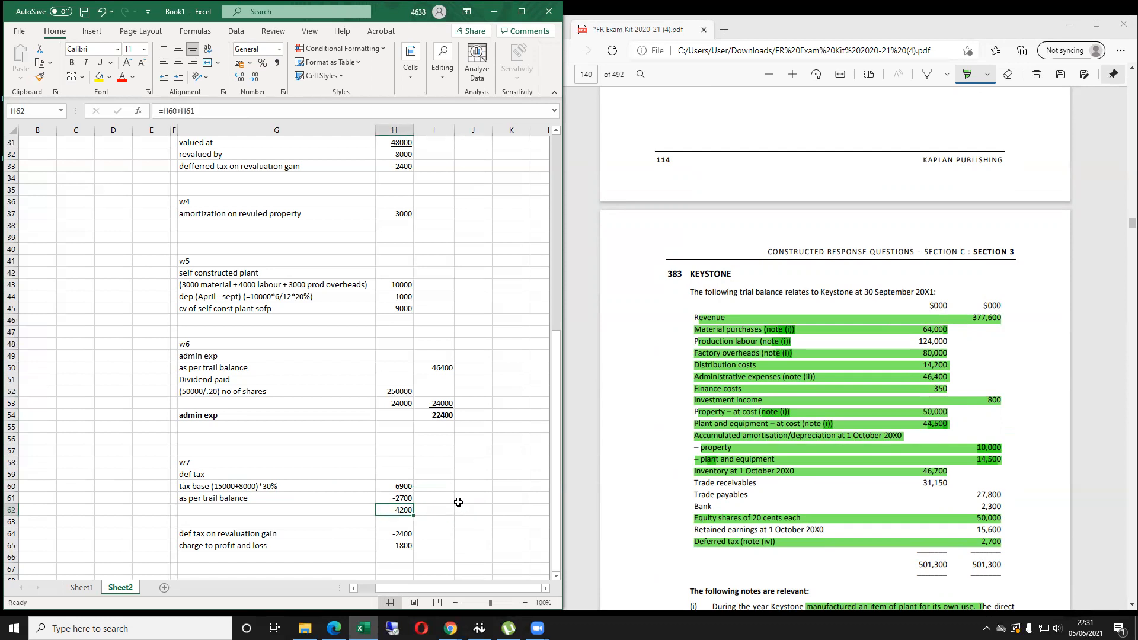
# Underline the deferred tax on revaluation gain in H64 and bold the charge to profit and loss row in w7.
pyautogui.click(409, 533)
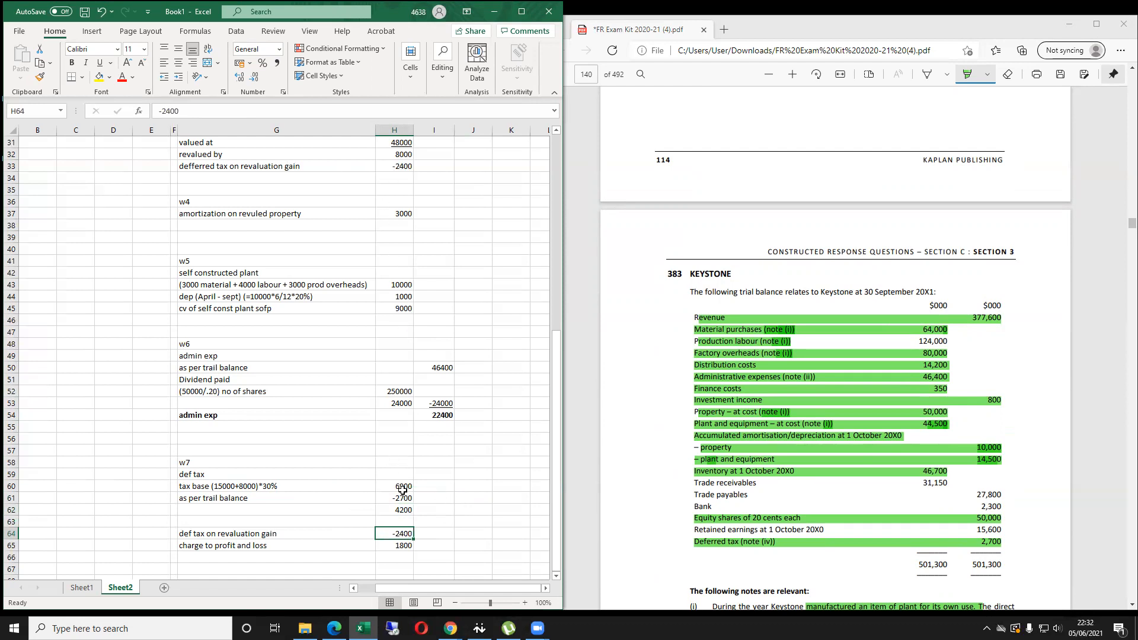
pyautogui.press('Home')
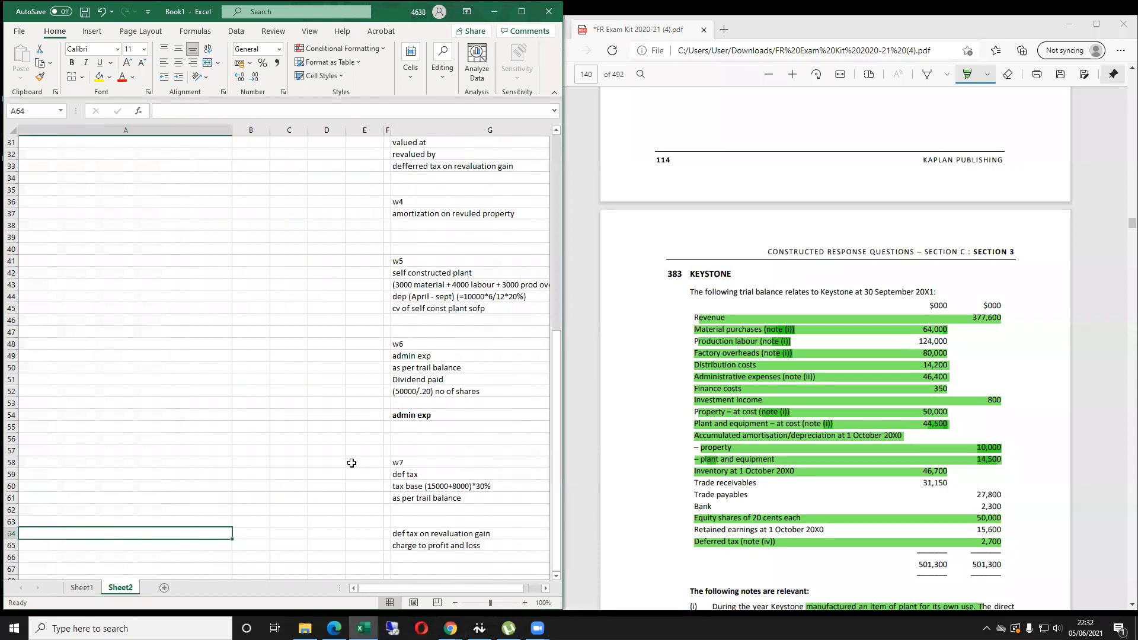
pyautogui.press('Right')
pyautogui.press('Right')
pyautogui.press('Right')
pyautogui.press('Right')
pyautogui.press('Down')
pyautogui.press('Right')
pyautogui.press('Right')
pyautogui.press('Right')
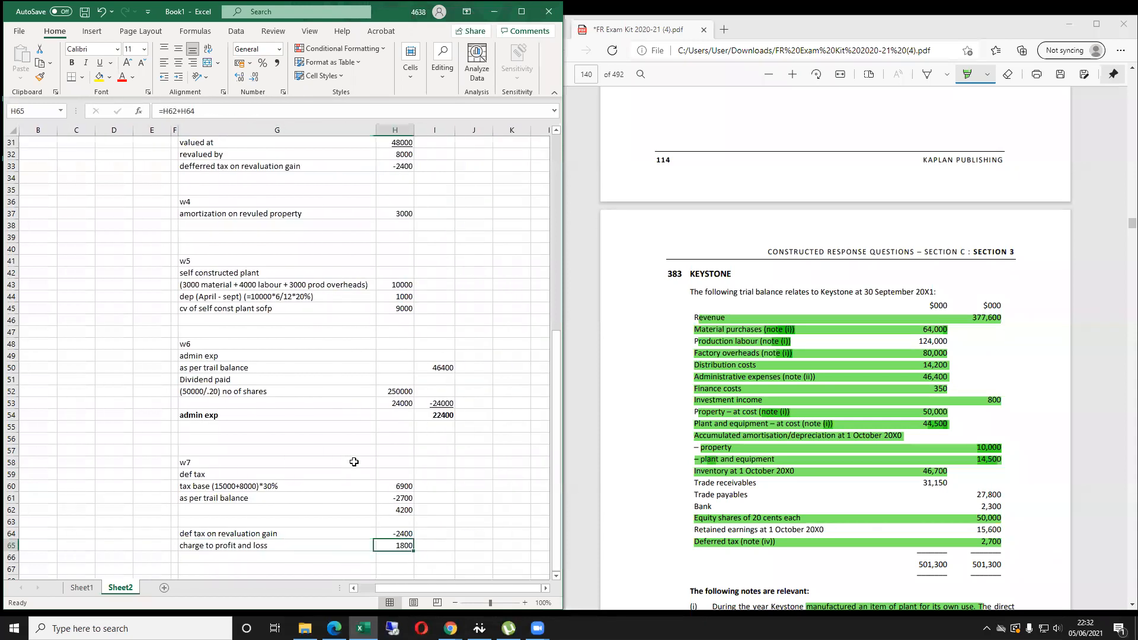
pyautogui.press('Up')
pyautogui.hotkey('ctrl', 'u')
pyautogui.press('Down')
pyautogui.press('Left')
pyautogui.hotkey('ctrl', 'b')
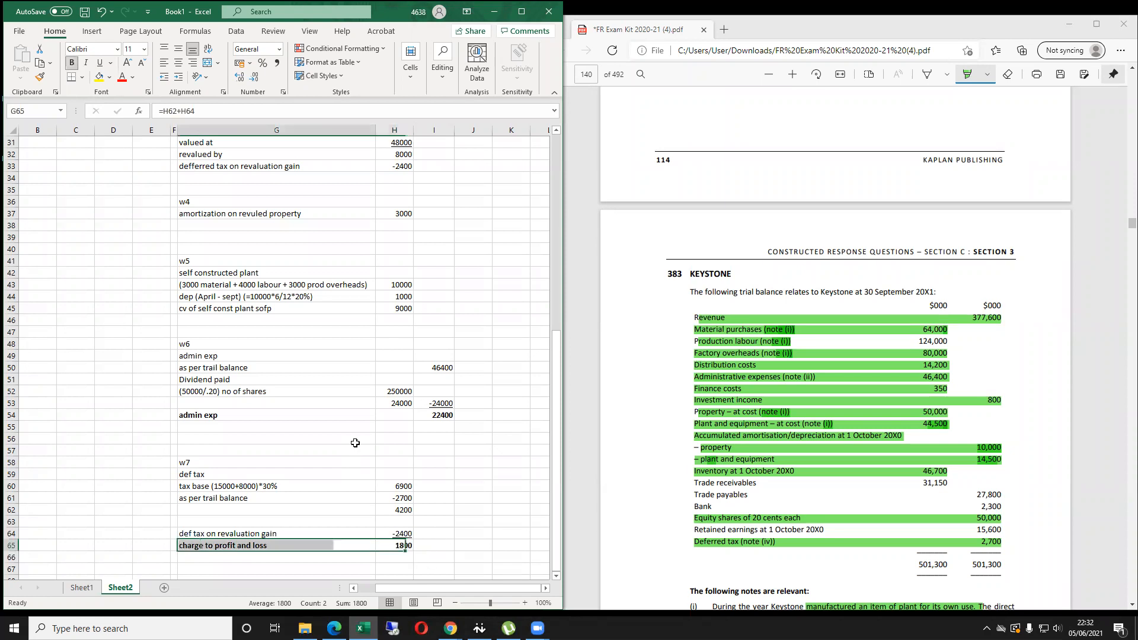
# Link the tax expense in C11 to the w7 charge to profit and loss in H65.
pyautogui.press('Home')
pyautogui.hotkey('ctrl', 'Up')
pyautogui.press('Up')
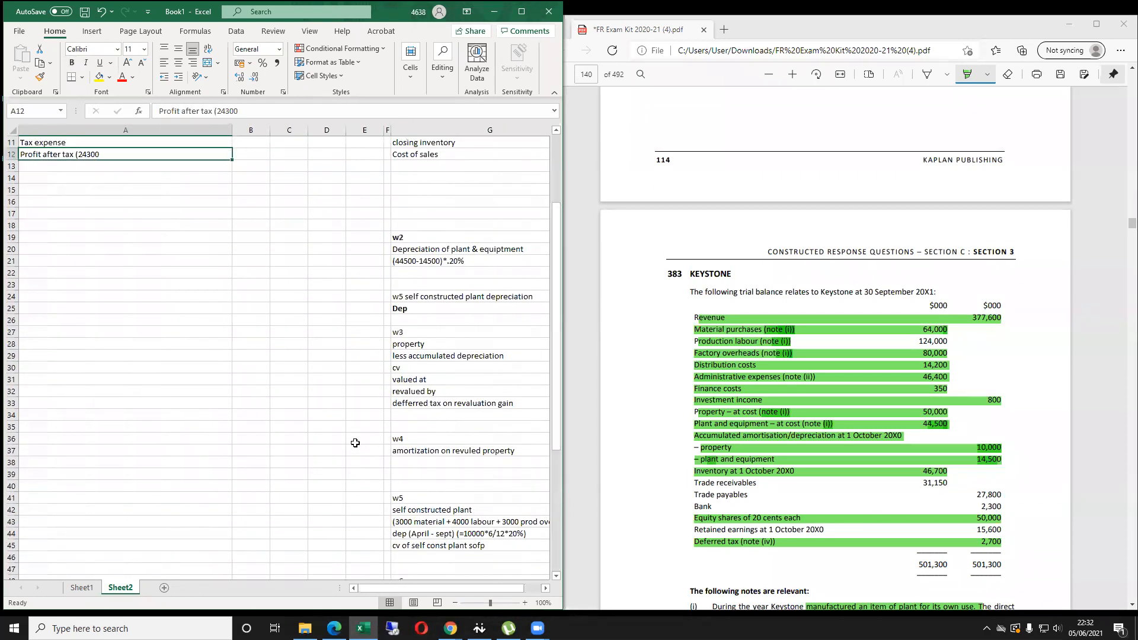
pyautogui.press('Up')
pyautogui.press('Down')
pyautogui.press('Right')
pyautogui.press('Right')
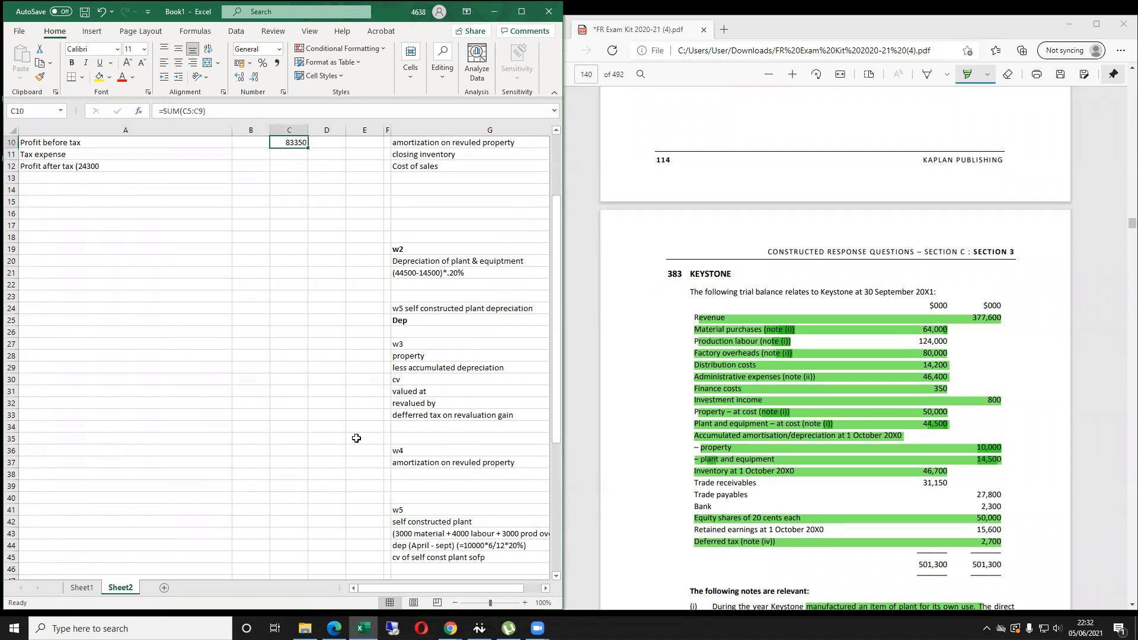
pyautogui.scroll(1, 356, 439)
pyautogui.press('Up')
pyautogui.press('Down')
pyautogui.write('=')
pyautogui.press('Right')
pyautogui.press('Right')
pyautogui.press('Right')
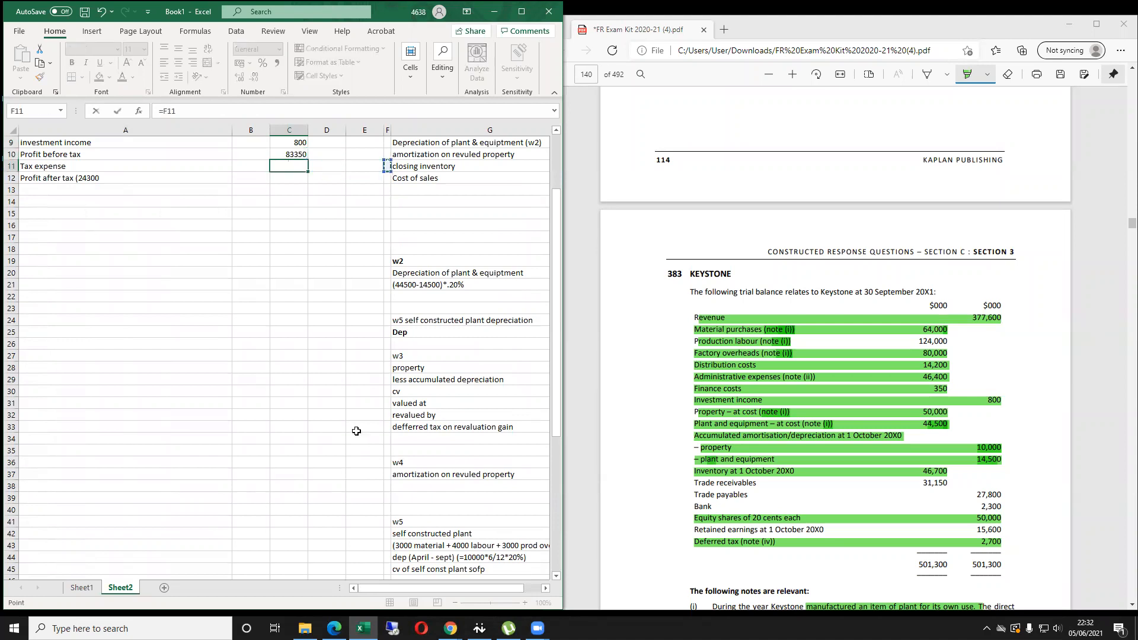
pyautogui.press('Right')
pyautogui.press('Right')
pyautogui.press('Right')
pyautogui.scroll(-8, 363, 431)
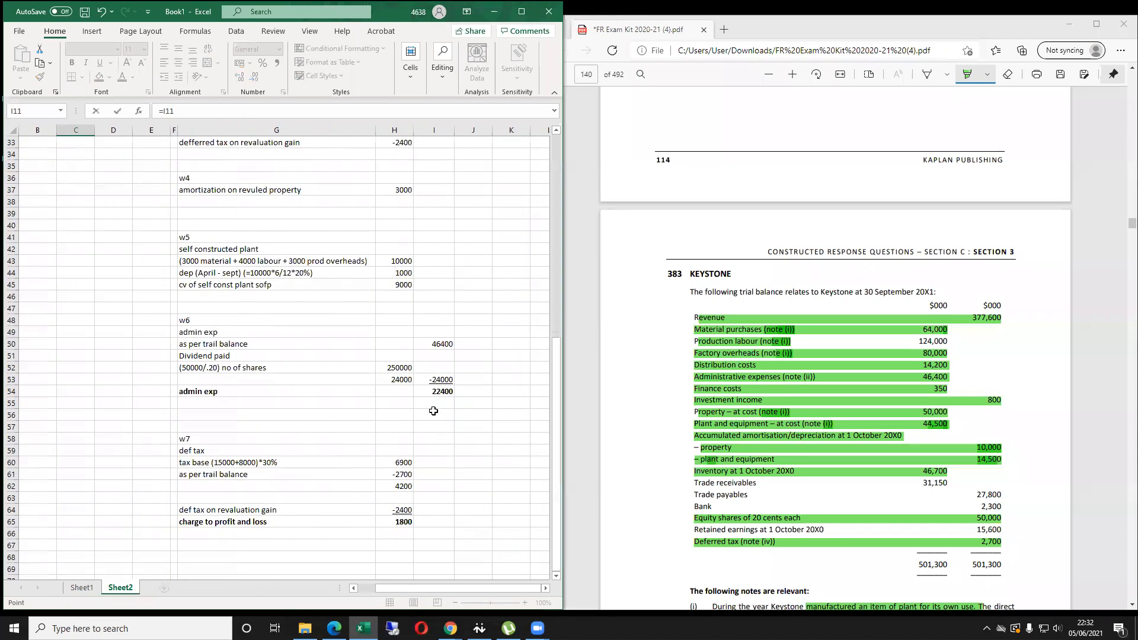
pyautogui.scroll(-2, 437, 474)
pyautogui.press('Return')
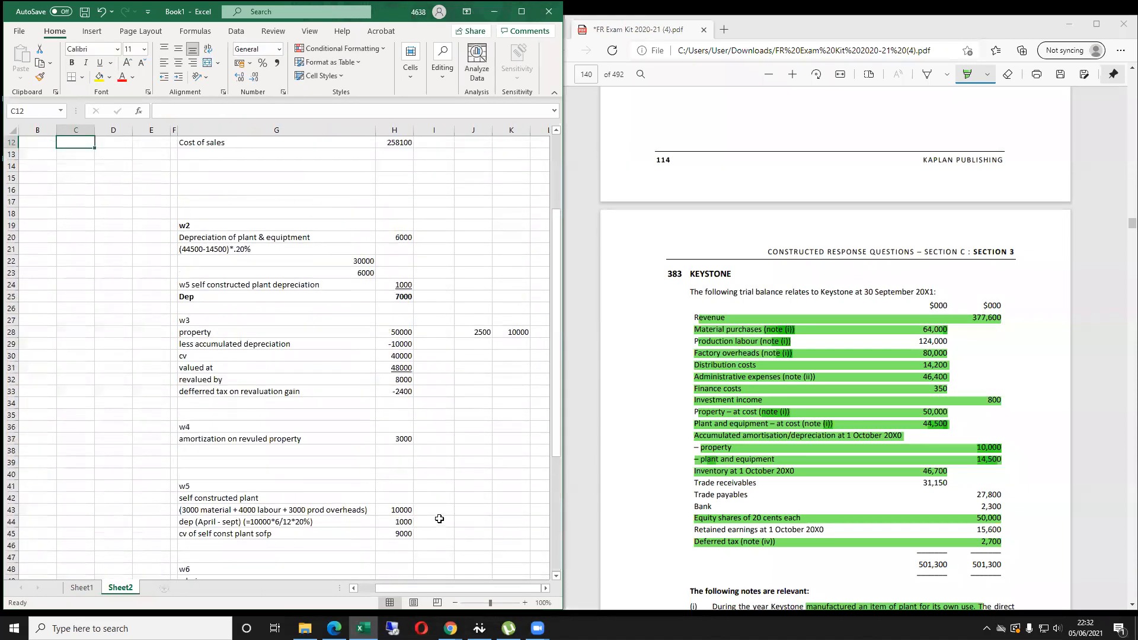
# Review the statement of profit and loss lines from the heading down to the tax expense in C11.
pyautogui.press('Left')
pyautogui.press('Left')
pyautogui.hotkey('ctrl', 'Up')
pyautogui.press('Down')
pyautogui.press('Down')
pyautogui.press('Down')
pyautogui.press('Down')
pyautogui.press('Down')
pyautogui.press('Down')
pyautogui.press('Down')
pyautogui.press('Down')
pyautogui.press('Down')
pyautogui.press('Down')
pyautogui.press('Down')
pyautogui.press('Down')
pyautogui.press('Up')
pyautogui.press('Up')
pyautogui.press('Right')
pyautogui.press('Right')
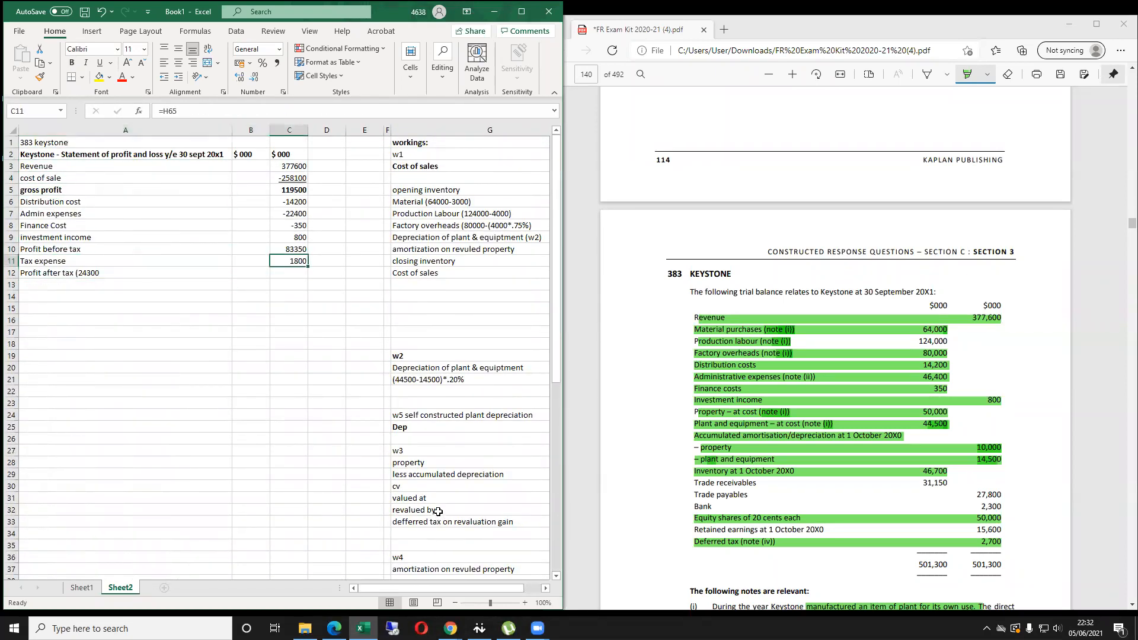
# Complete the A12 label as "Profit after tax (24300+1800)", highlighting the $24.3 million income tax provision in note (iv) of the PDF.
pyautogui.press('Left')
pyautogui.press('Left')
pyautogui.press('Down')
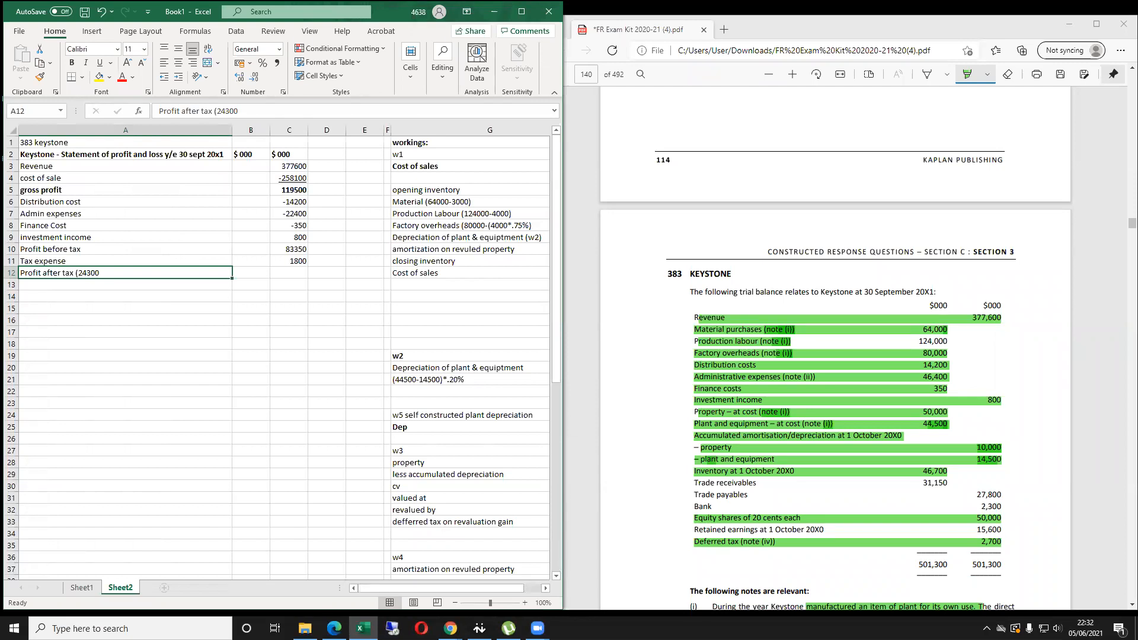
pyautogui.doubleClick(121, 272)
pyautogui.write('+')
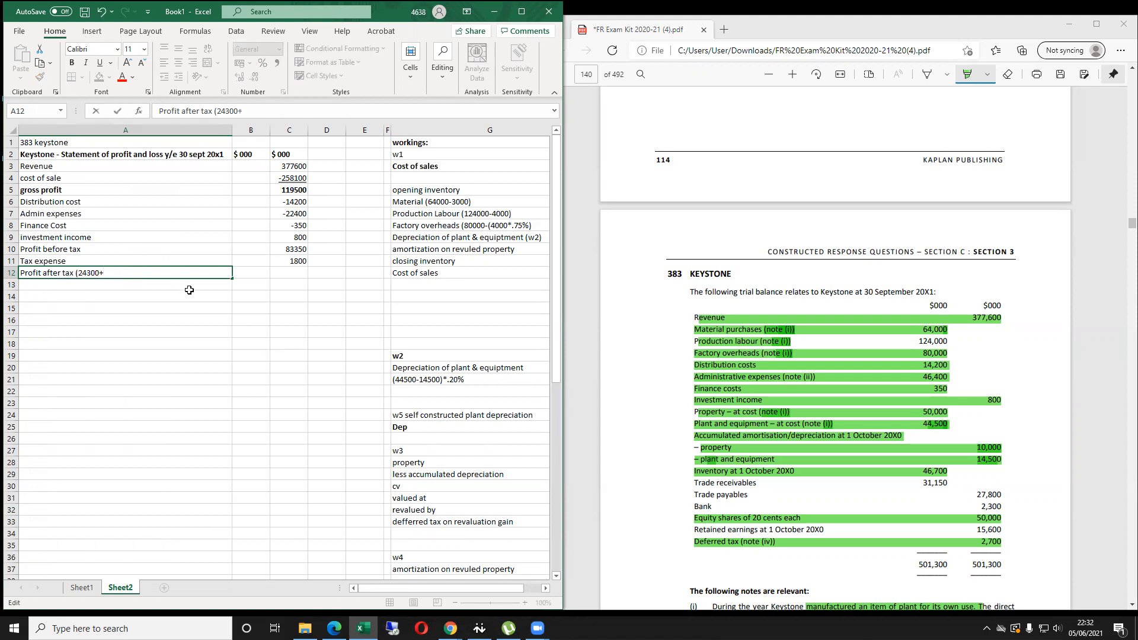
pyautogui.scroll(-10, 962, 440)
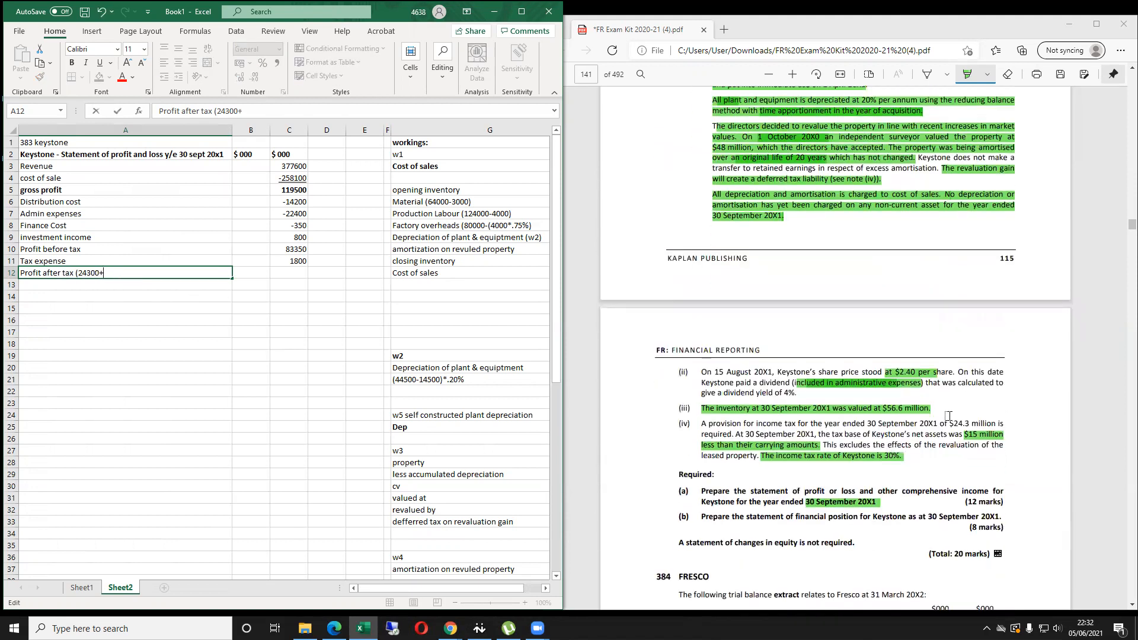
pyautogui.moveTo(997, 423); pyautogui.dragTo(923, 425)
pyautogui.click(161, 270)
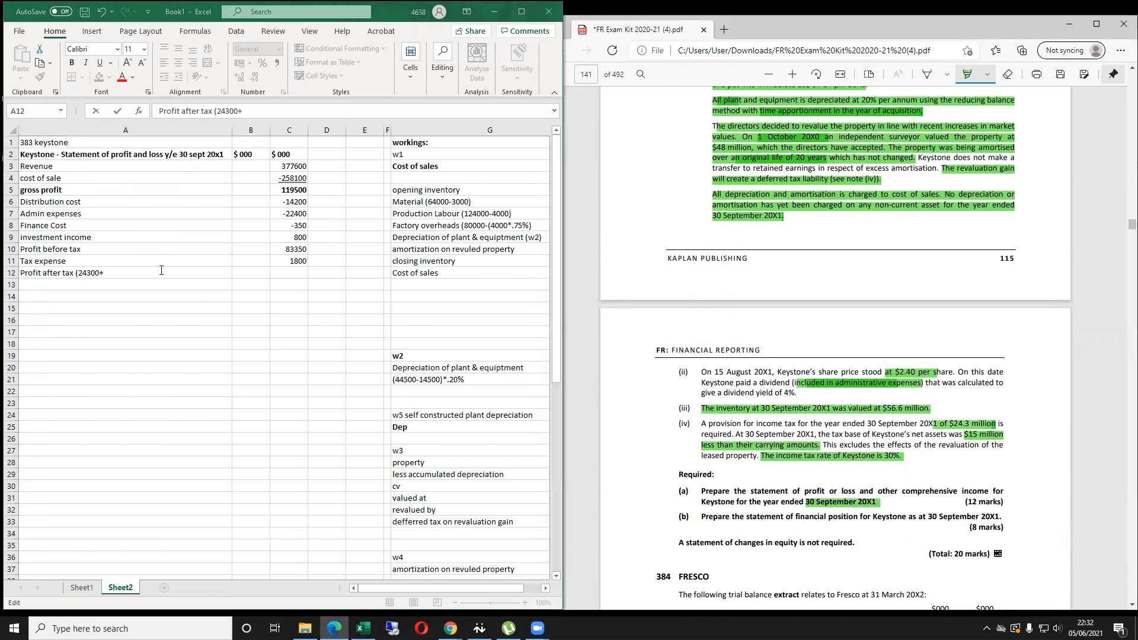
pyautogui.write('1800')
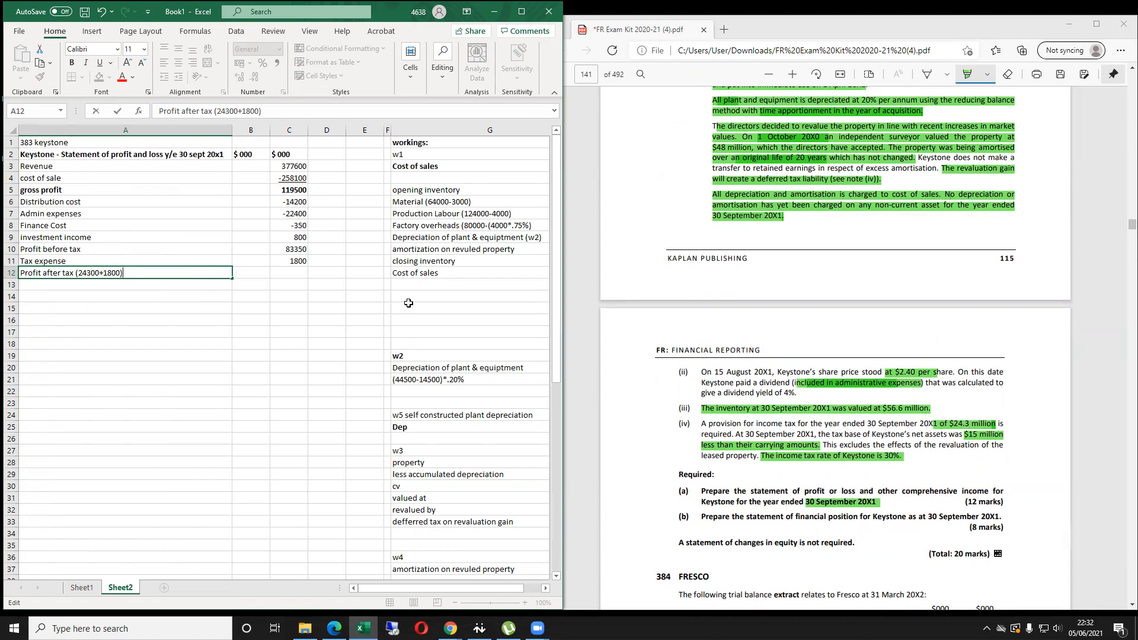
pyautogui.press('Return')
# Calculate 24300+1800 in C12, then replace the formula with the negative total -26100.
pyautogui.press('Up')
pyautogui.press('Right')
pyautogui.press('Right')
pyautogui.write('=')
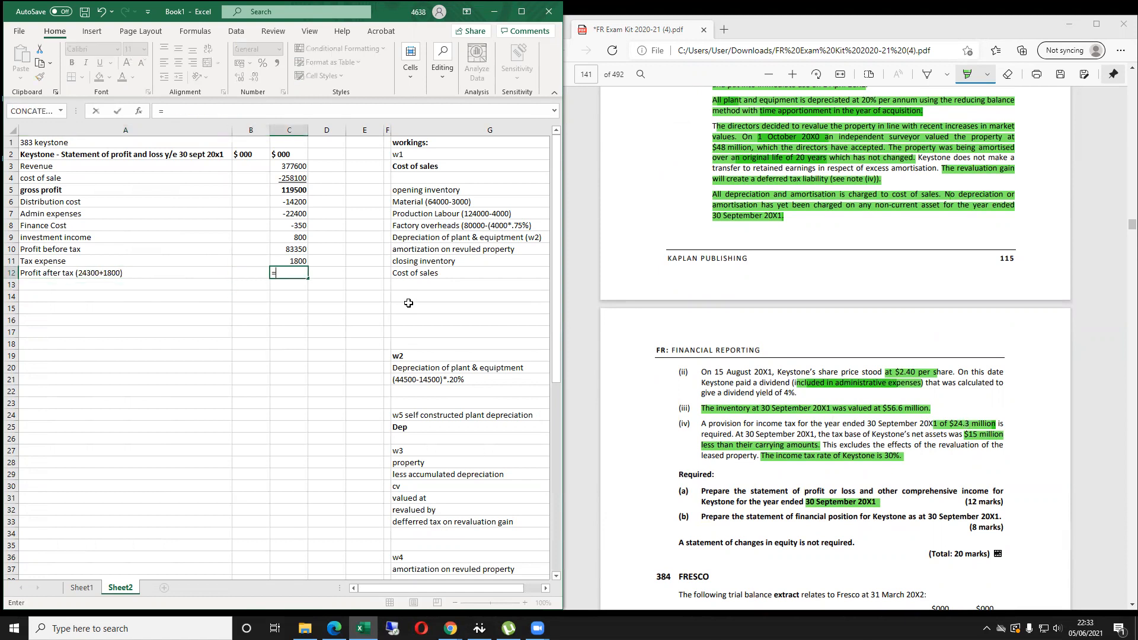
pyautogui.write('24300+1800')
pyautogui.hotkey('ctrl', 'Return')
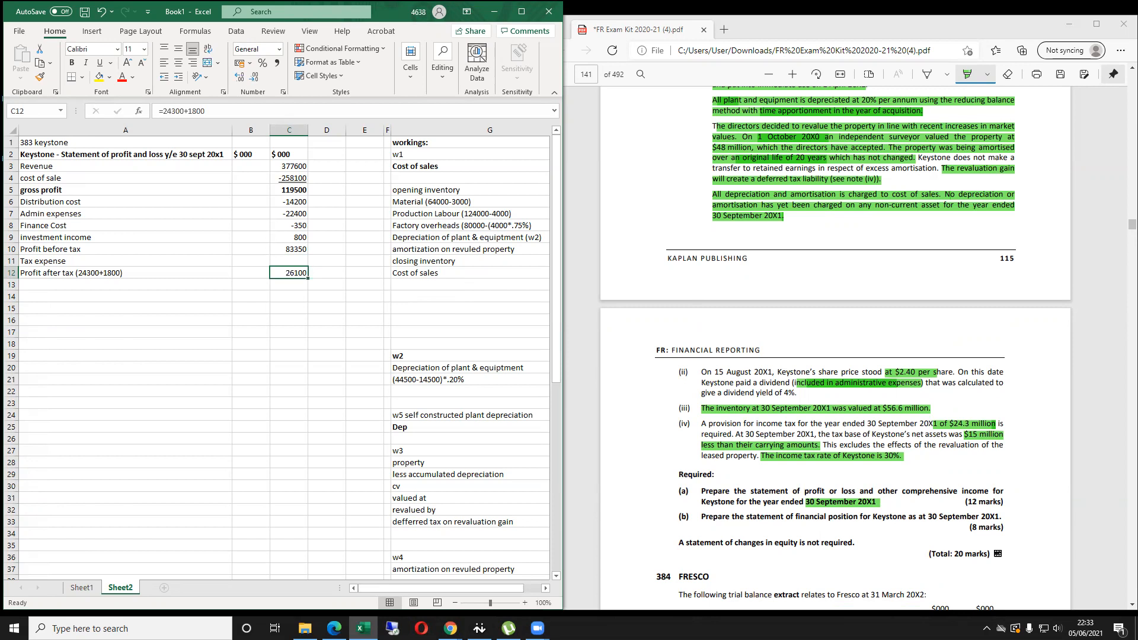
pyautogui.write('-26100')
pyautogui.press('Return')
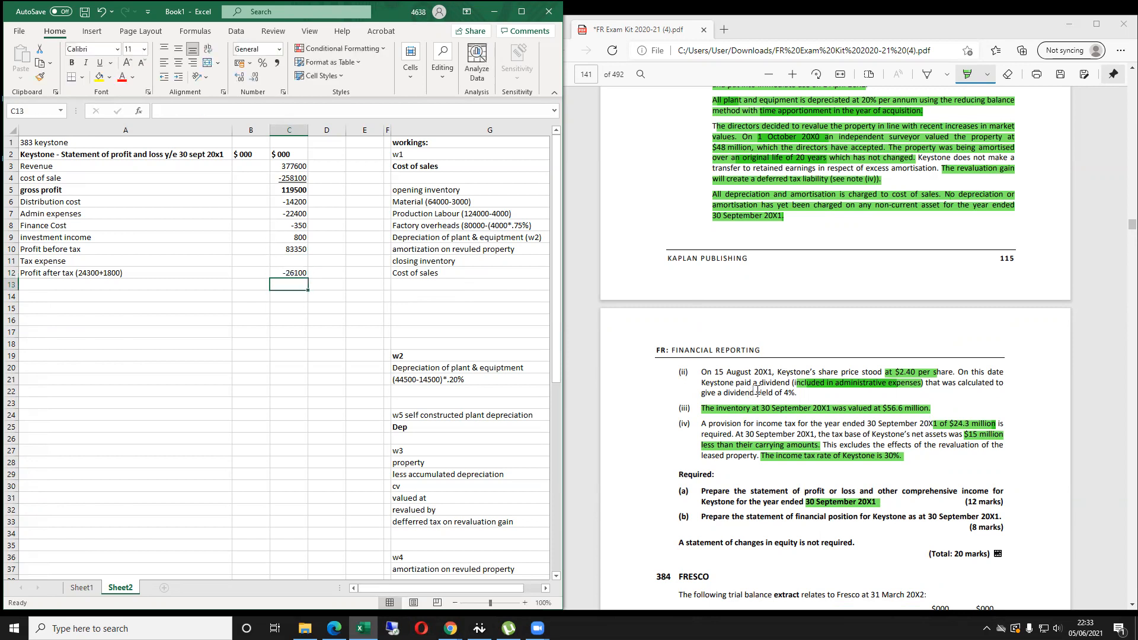
# Move the -26100 tax figure from C12 up to the tax expense row in C11.
pyautogui.press('Up')
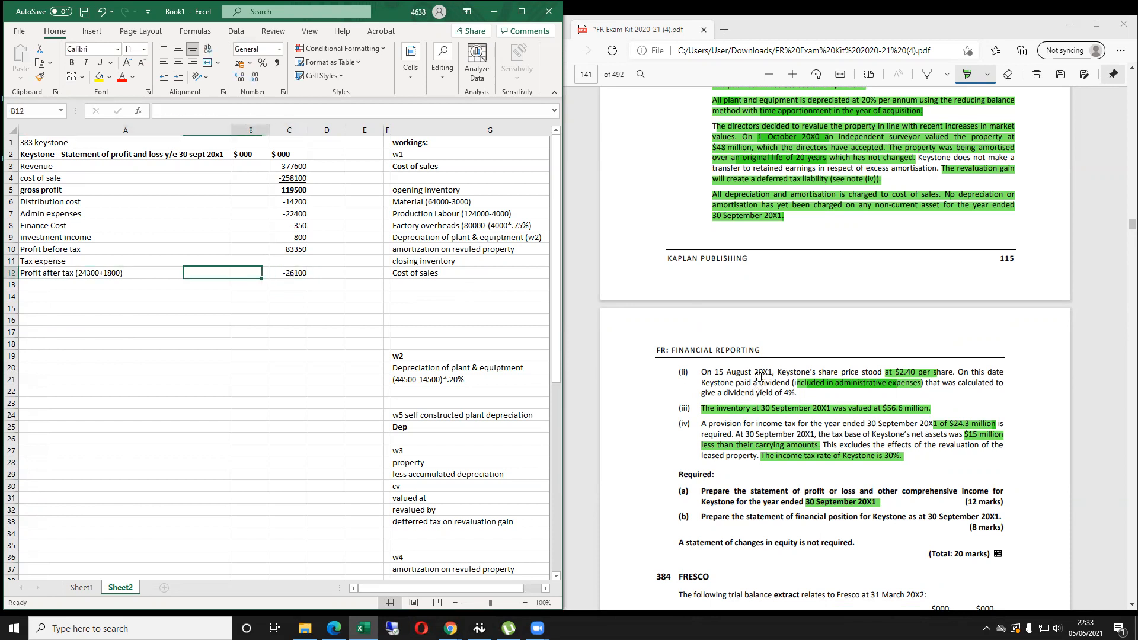
pyautogui.hotkey('ctrl', 'x')
pyautogui.press('Up')
pyautogui.hotkey('ctrl', 'v')
# Move the text "(24300+1800)" from the profit after tax label in A12 to the tax expense label in A11.
pyautogui.press('Down')
pyautogui.press('Left')
pyautogui.press('Left')
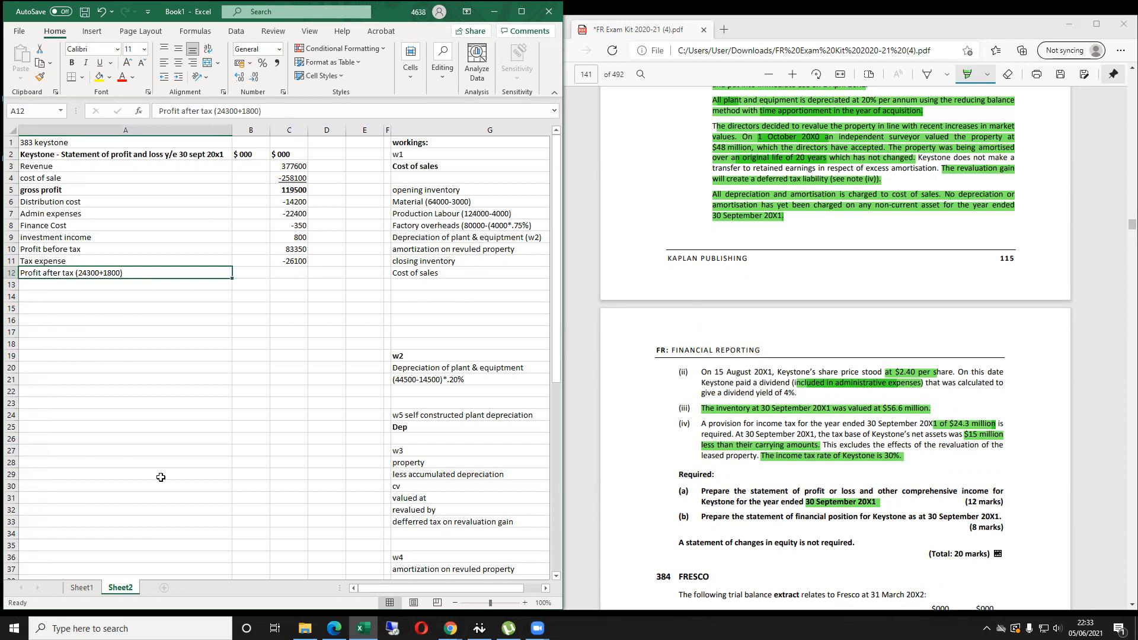
pyautogui.doubleClick(148, 273)
pyautogui.moveTo(75, 272); pyautogui.dragTo(148, 272)
pyautogui.hotkey('ctrl', 'x')
pyautogui.doubleClick(125, 260)
pyautogui.hotkey('ctrl', 'v')
pyautogui.click(192, 294)
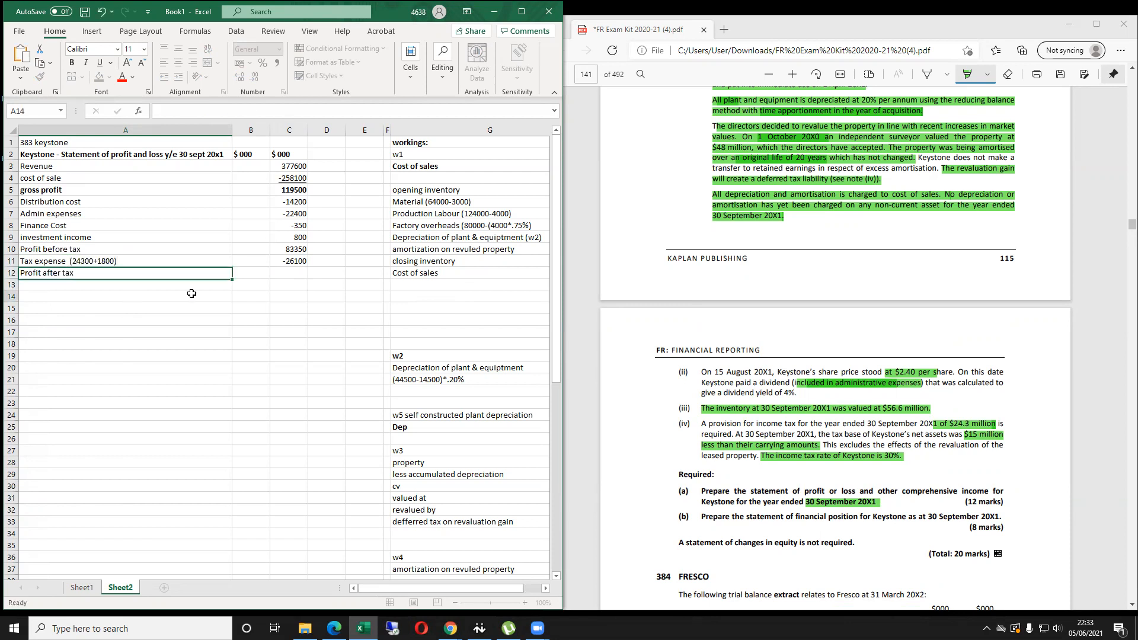
# Underline the tax expense in C11 and calculate profit after tax in C12 as C10+C11.
pyautogui.click(298, 261)
pyautogui.press('Down')
pyautogui.press('Up')
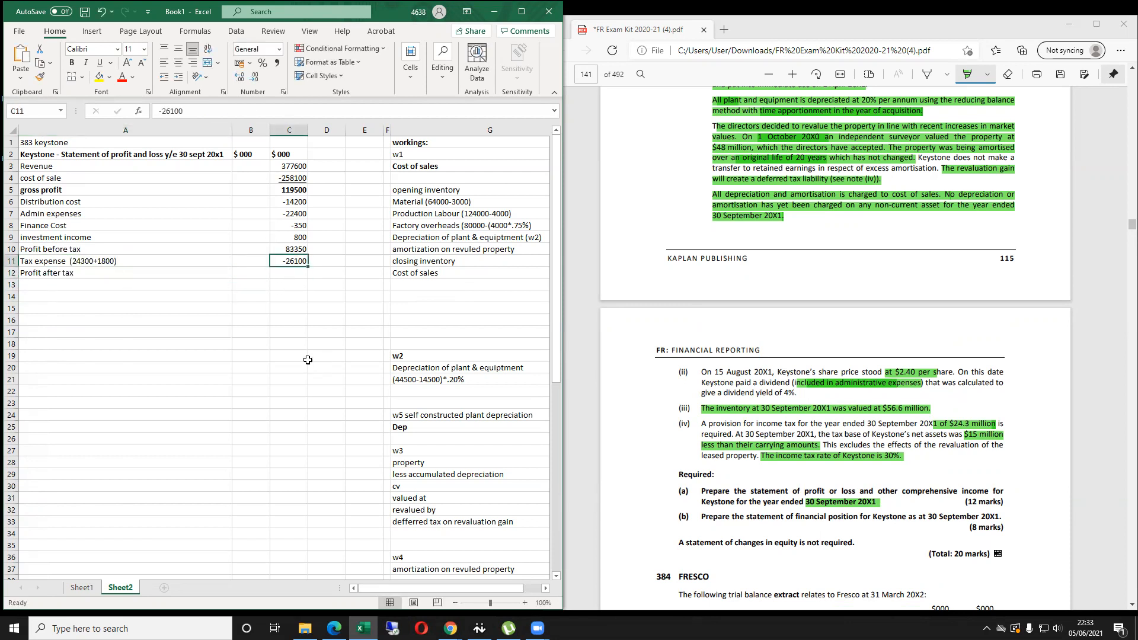
pyautogui.press('Down')
pyautogui.write('=')
pyautogui.press('Up')
pyautogui.press('Up')
pyautogui.write('+')
pyautogui.press('Up')
pyautogui.press('Return')
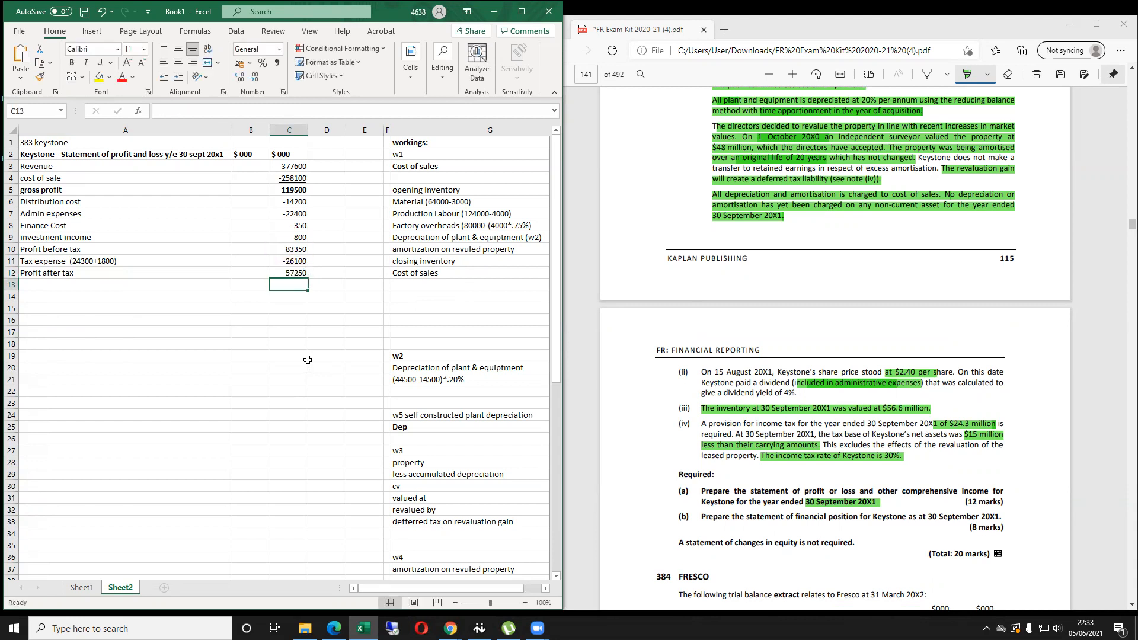
# Review the profit before tax, tax expense and profit after tax lines of the statement.
pyautogui.press('Up')
pyautogui.press('Up')
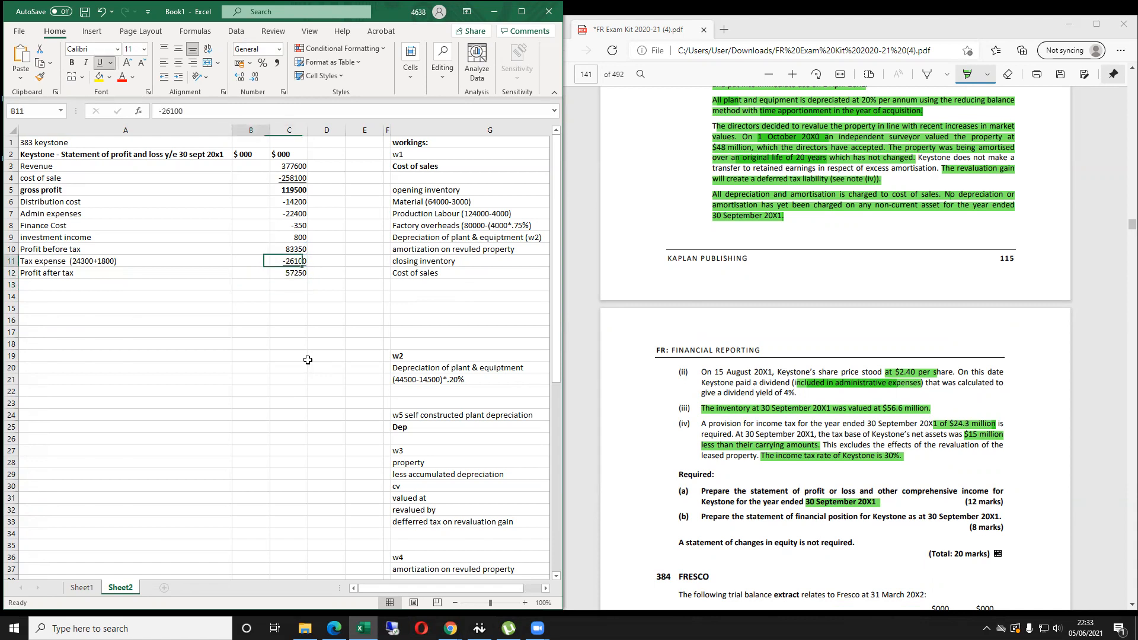
pyautogui.press('Left')
pyautogui.press('Left')
pyautogui.press('Up')
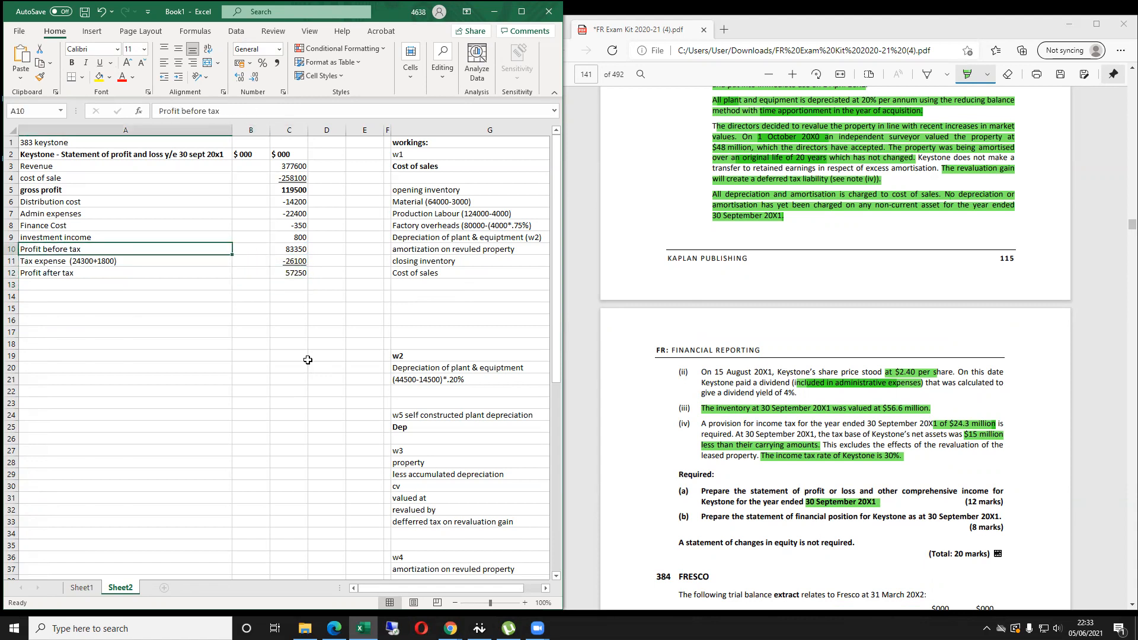
pyautogui.press('Down')
pyautogui.press('Down')
pyautogui.press('Down')
pyautogui.press('Down')
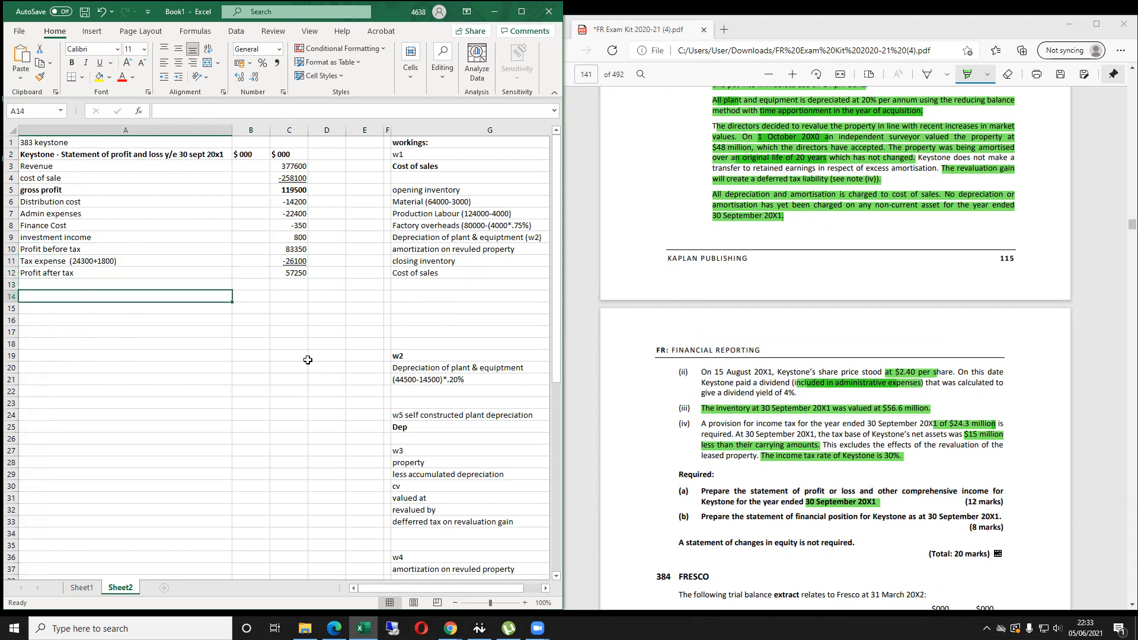
pyautogui.press('Up')
pyautogui.press('Right')
pyautogui.press('Up')
pyautogui.press('Right')
# Add the heading "other comprehensive income" in A14, following requirement (a) in the PDF.
pyautogui.press('Left')
pyautogui.press('Left')
pyautogui.press('Down')
pyautogui.press('Down')
pyautogui.scroll(-4, 918, 259)
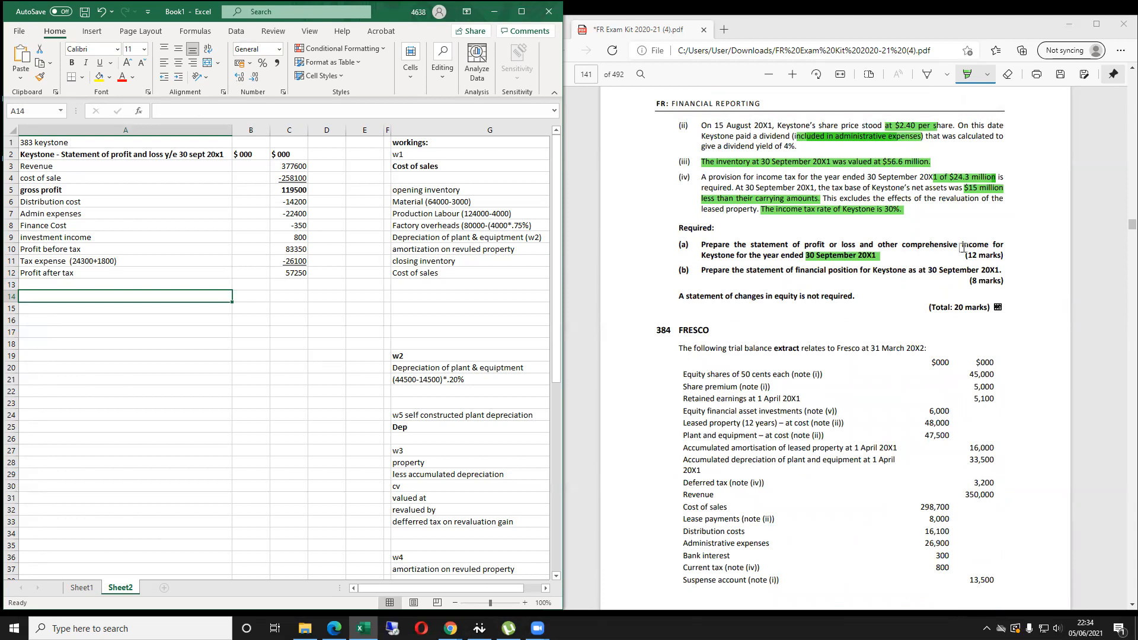
pyautogui.write('other co')
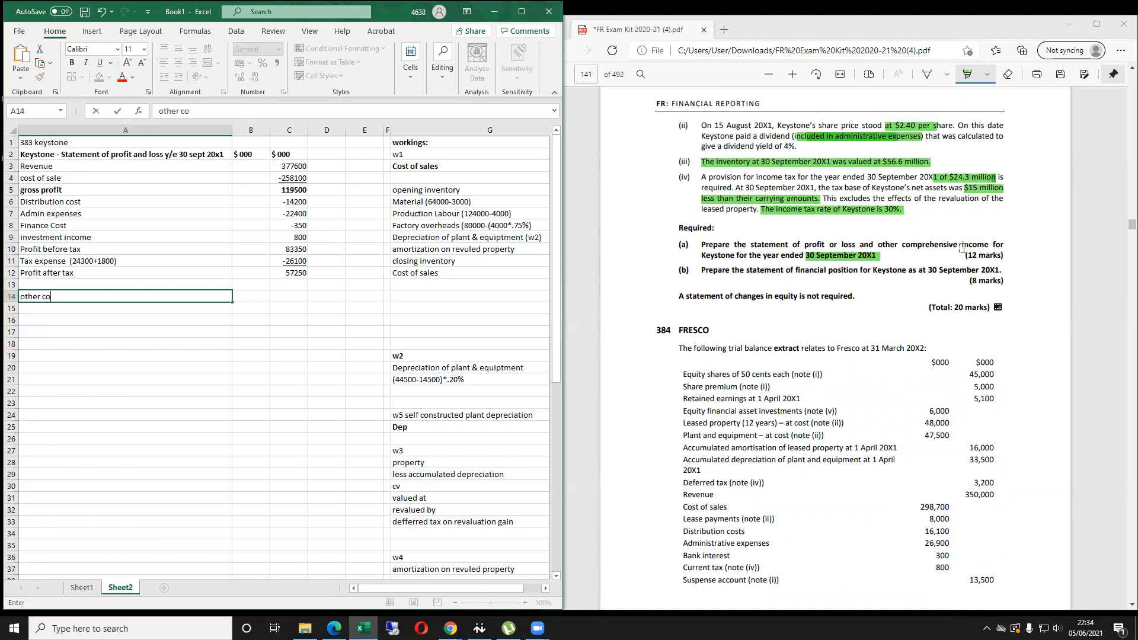
pyautogui.write('mprehensive cincome')
pyautogui.press('Tab')
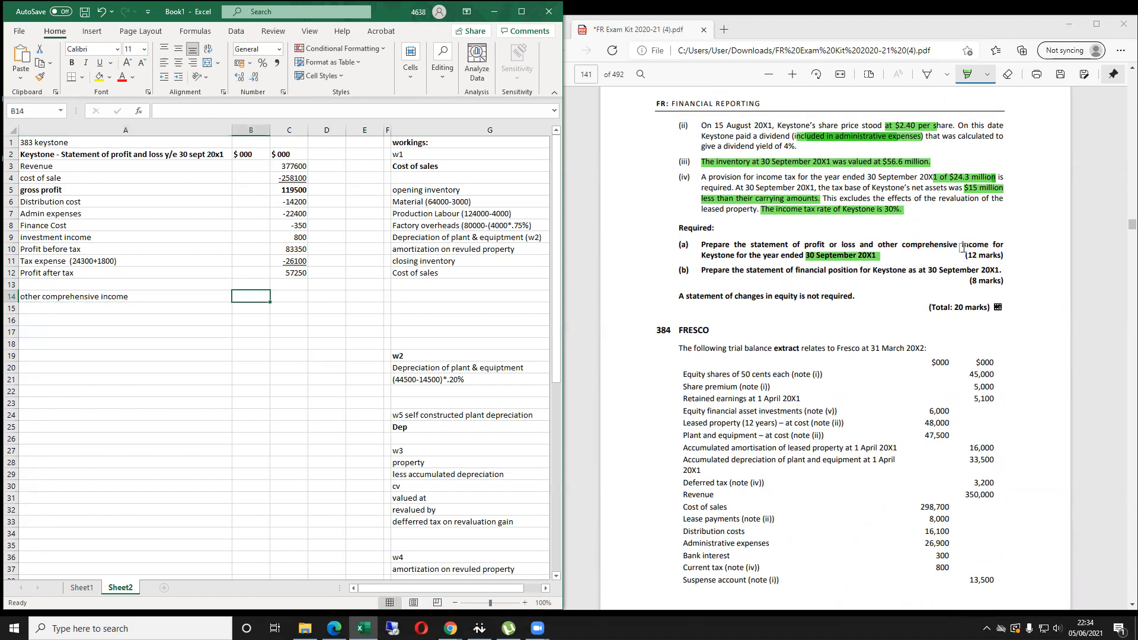
# Add a "Revaluation gain" line in row 15 with 8000 in column B.
pyautogui.press('Right')
pyautogui.press('Up')
pyautogui.press('Up')
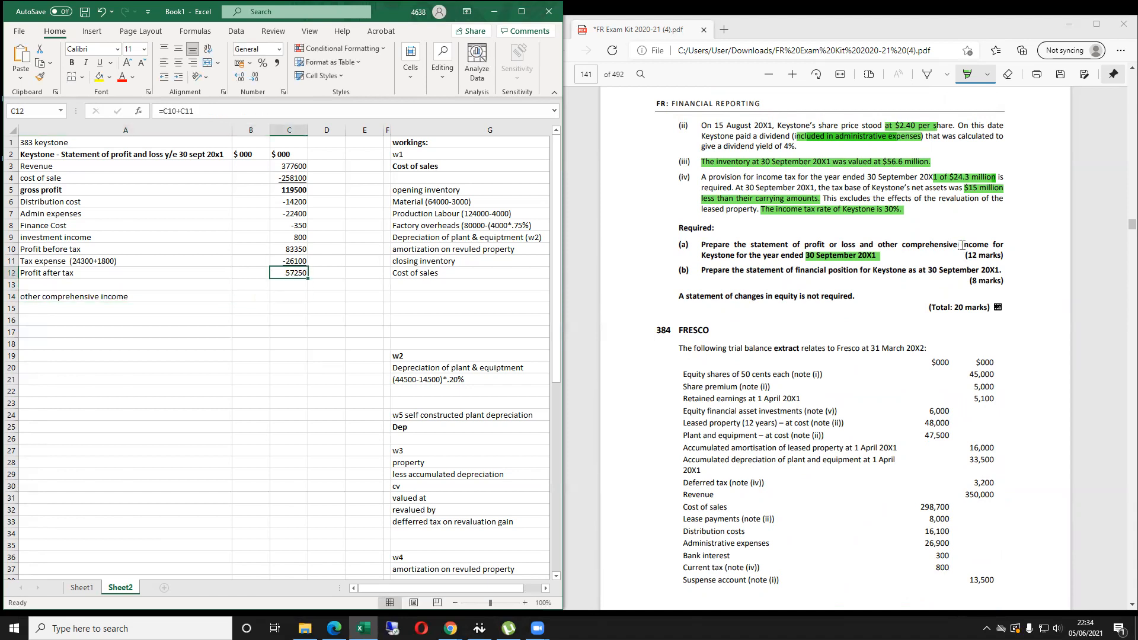
pyautogui.press('Down')
pyautogui.press('Down')
pyautogui.press('Left')
pyautogui.press('Left')
pyautogui.press('Down')
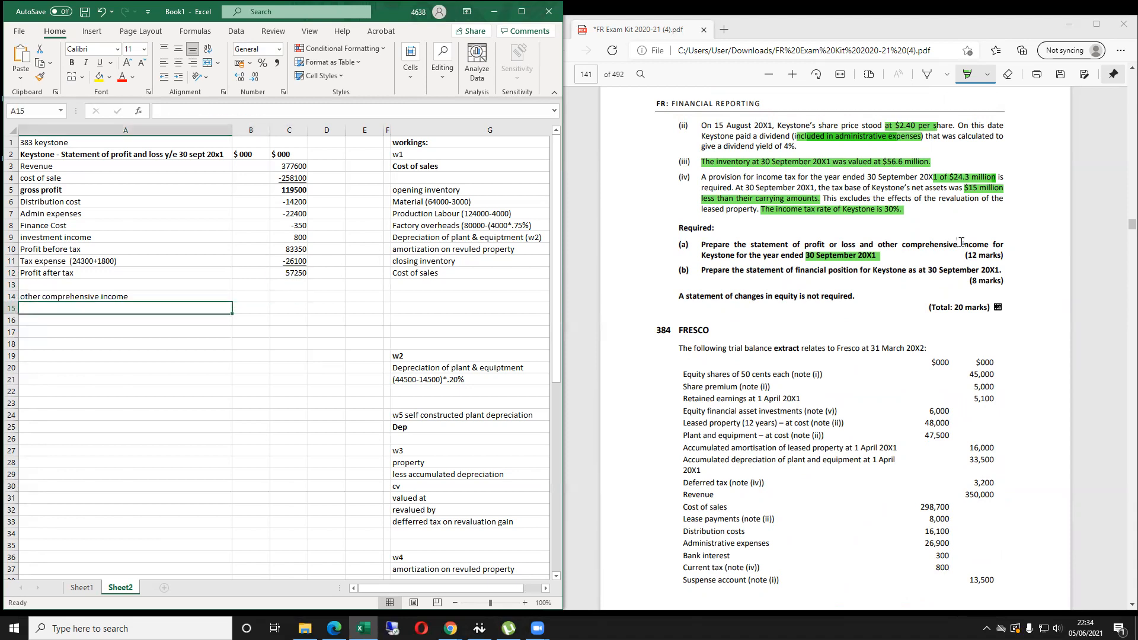
pyautogui.write('RE')
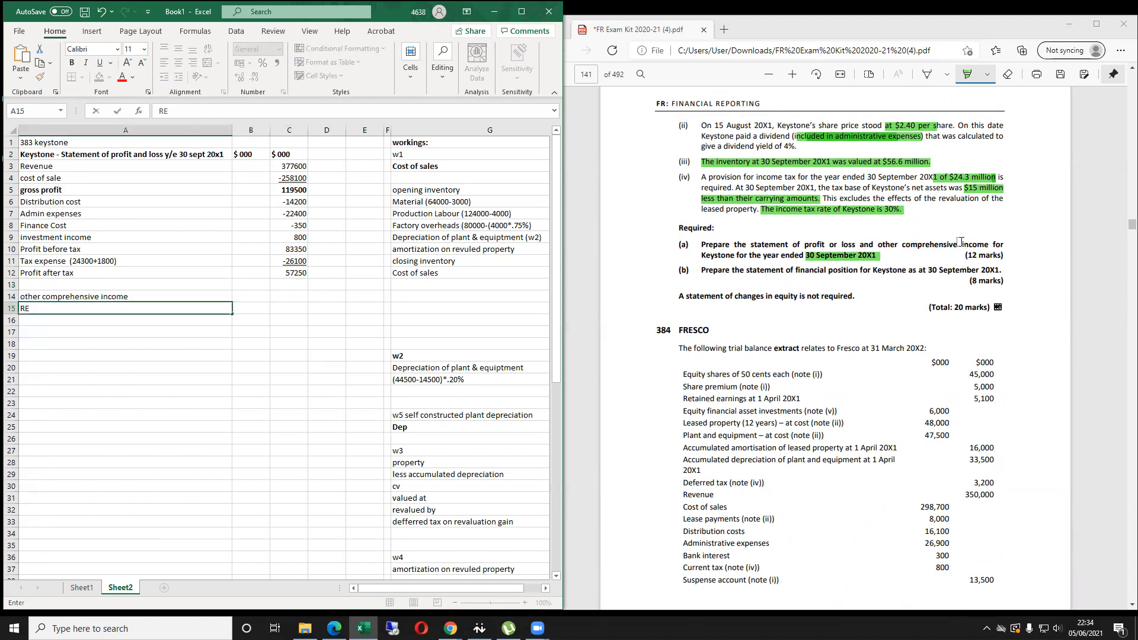
pyautogui.press('BackSpace')
pyautogui.write('evaluation gain')
pyautogui.press('Tab')
pyautogui.write('8000')
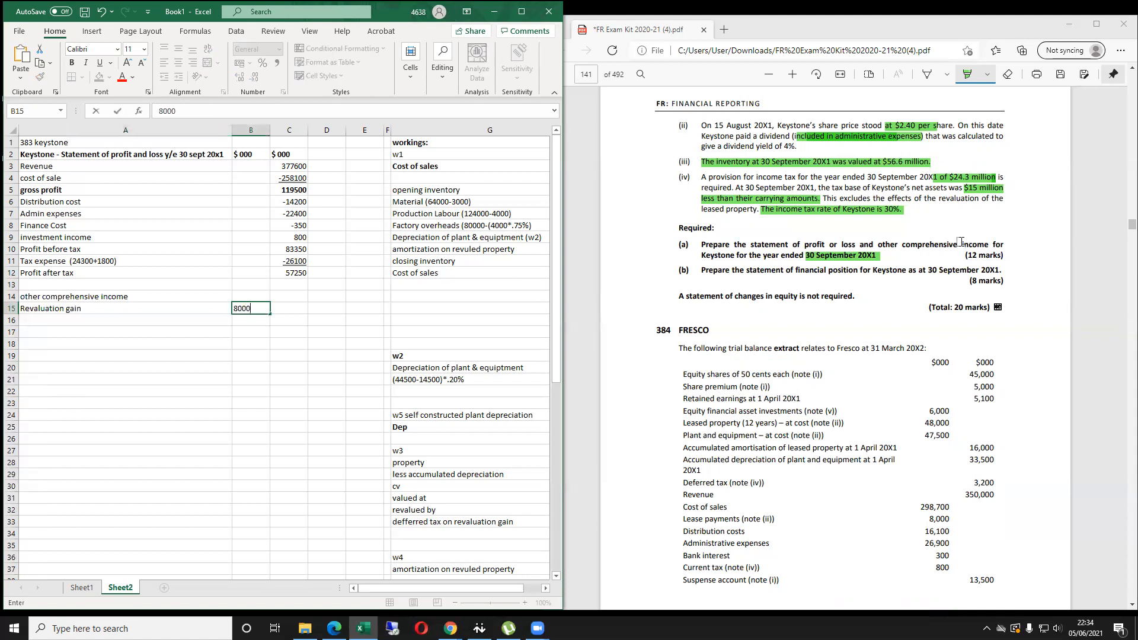
pyautogui.press('Return')
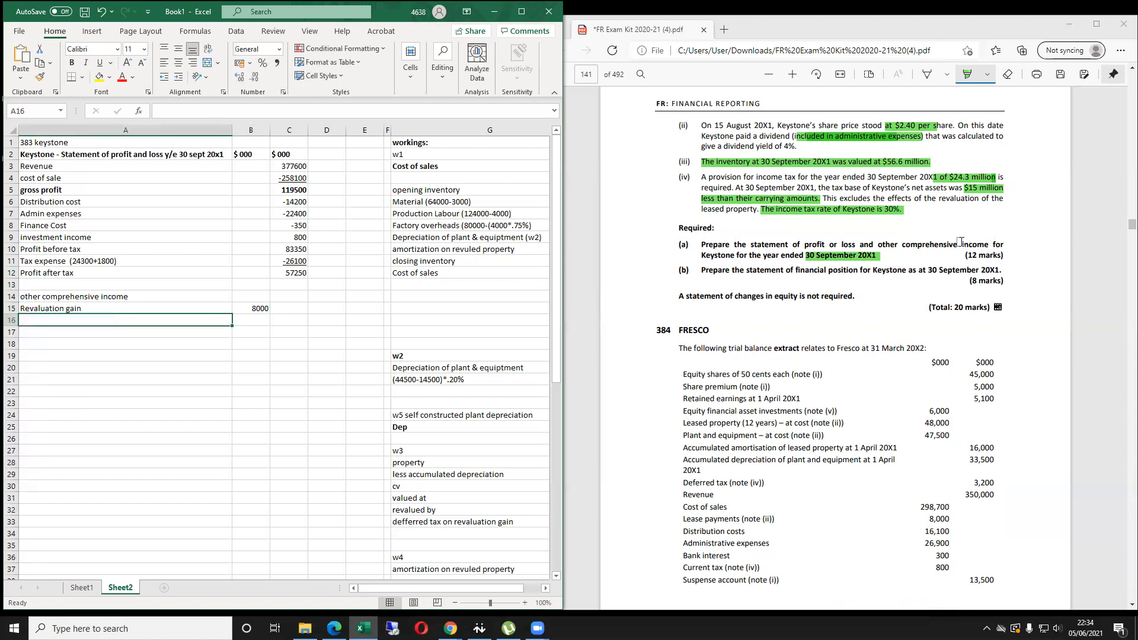
# Add a "def tax" line in row 16 with -2400 in column B.
pyautogui.write('ta')
pyautogui.press('BackSpace')
pyautogui.press('BackSpace')
pyautogui.write('def')
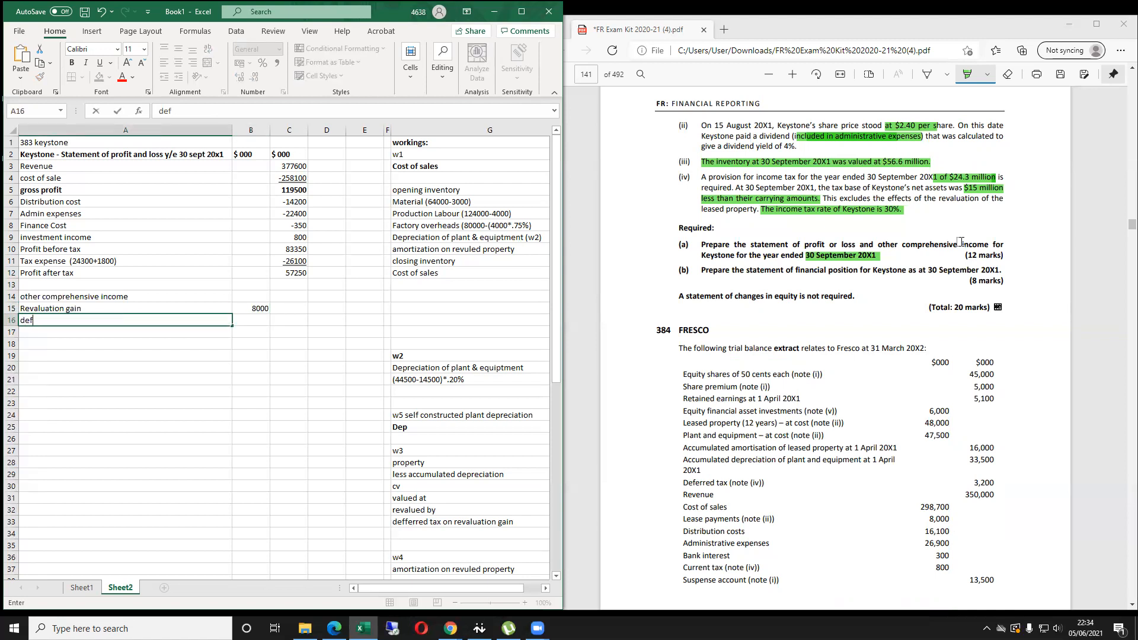
pyautogui.write(' tax')
pyautogui.press('Tab')
pyautogui.write('-2400')
pyautogui.press('Return')
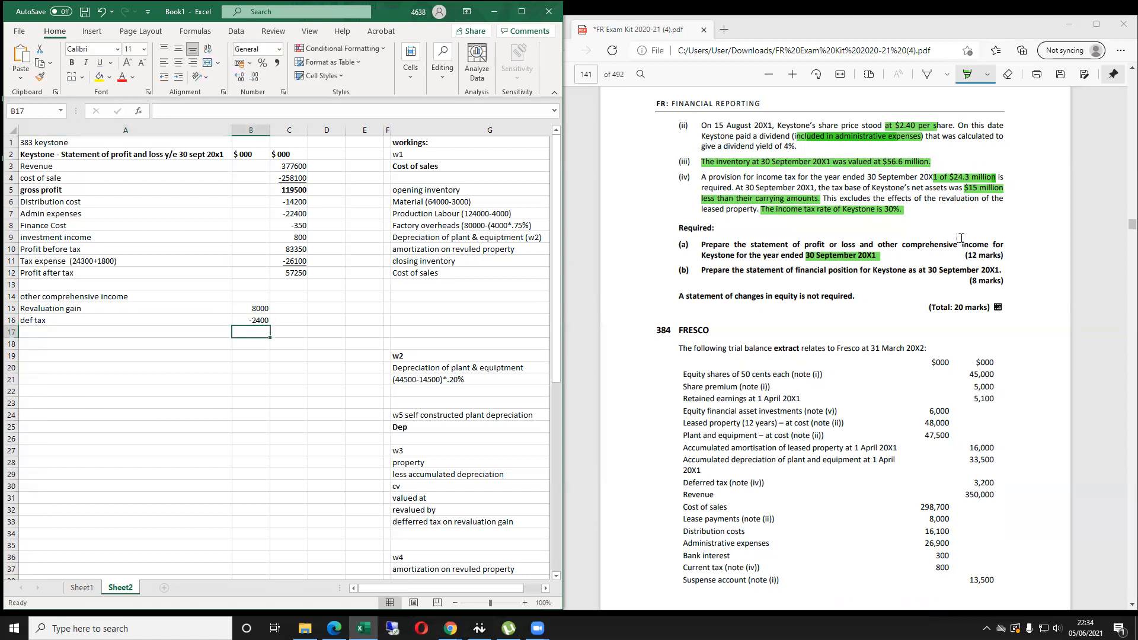
# Calculate the revaluation gain net of deferred tax in B17 by adding B15 and B16.
pyautogui.write('=')
pyautogui.press('Up')
pyautogui.press('Up')
pyautogui.write('+')
pyautogui.press('Up')
pyautogui.press('Up')
pyautogui.press('Right')
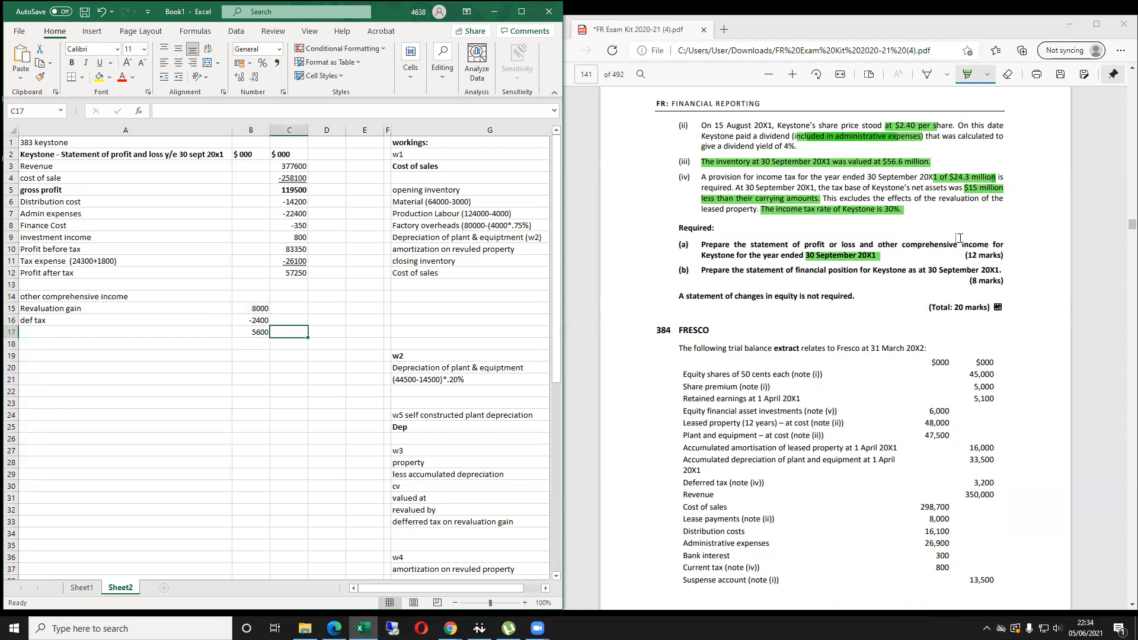
# Carry the net revaluation figure into C17 with =B17 and underline it.
pyautogui.write('=')
pyautogui.press('Left')
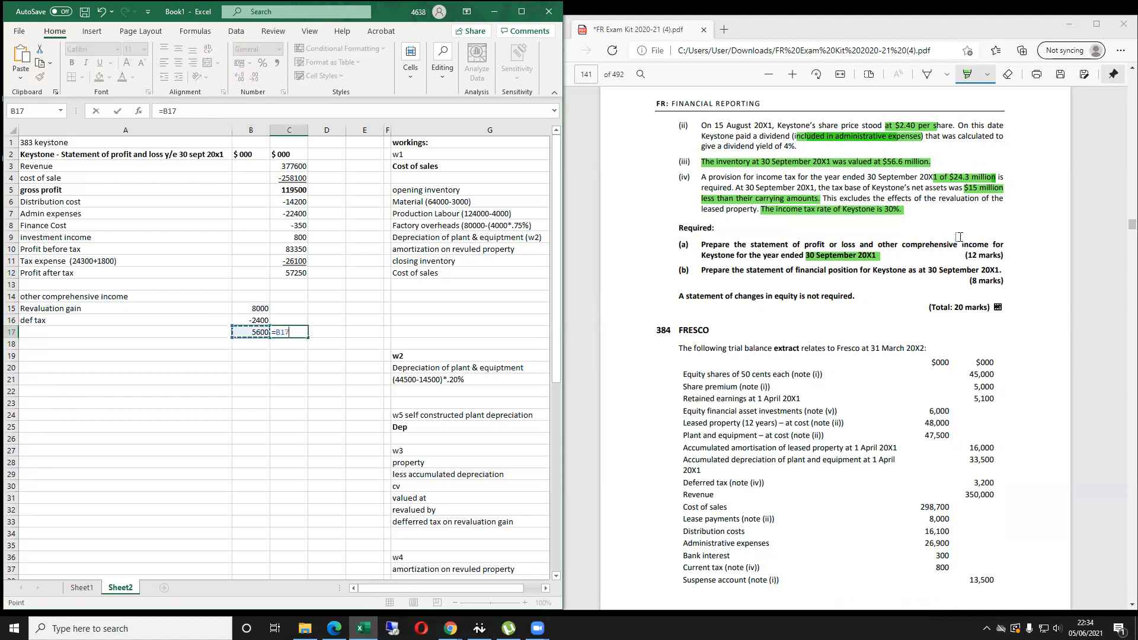
pyautogui.press('Return')
pyautogui.press('Up')
pyautogui.press('Down')
pyautogui.press('Down')
pyautogui.press('Up')
# Calculate the statement's final total in C18 as C12+C17.
pyautogui.write('=')
pyautogui.press('Up')
pyautogui.press('Up')
pyautogui.press('Up')
pyautogui.press('Up')
pyautogui.press('Up')
pyautogui.press('Up')
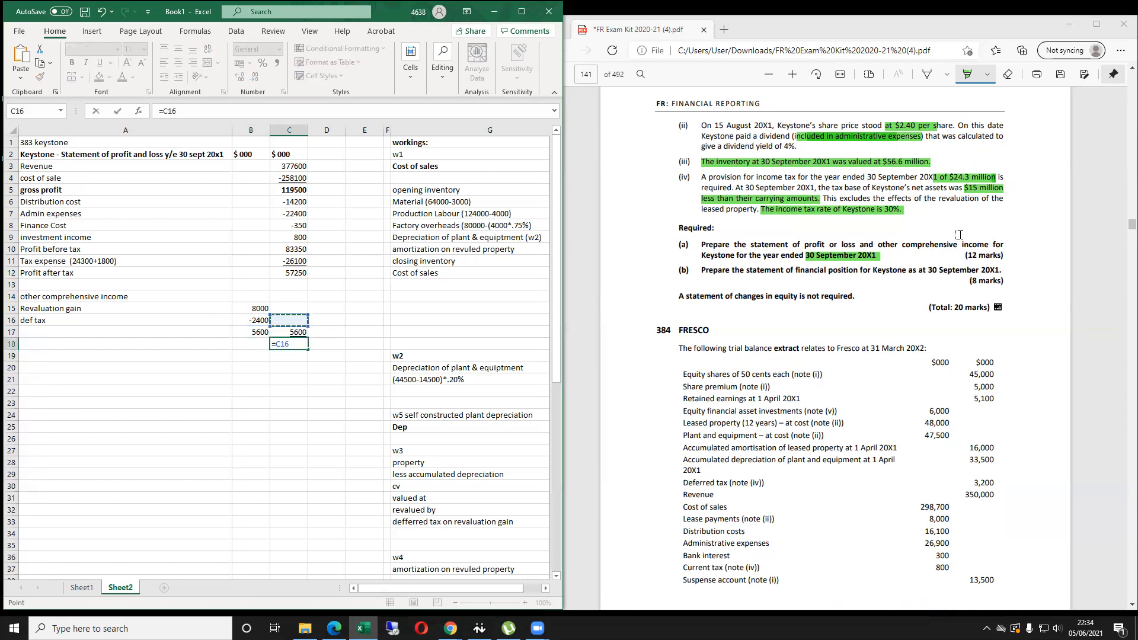
pyautogui.write('+')
pyautogui.press('Up')
pyautogui.press('Return')
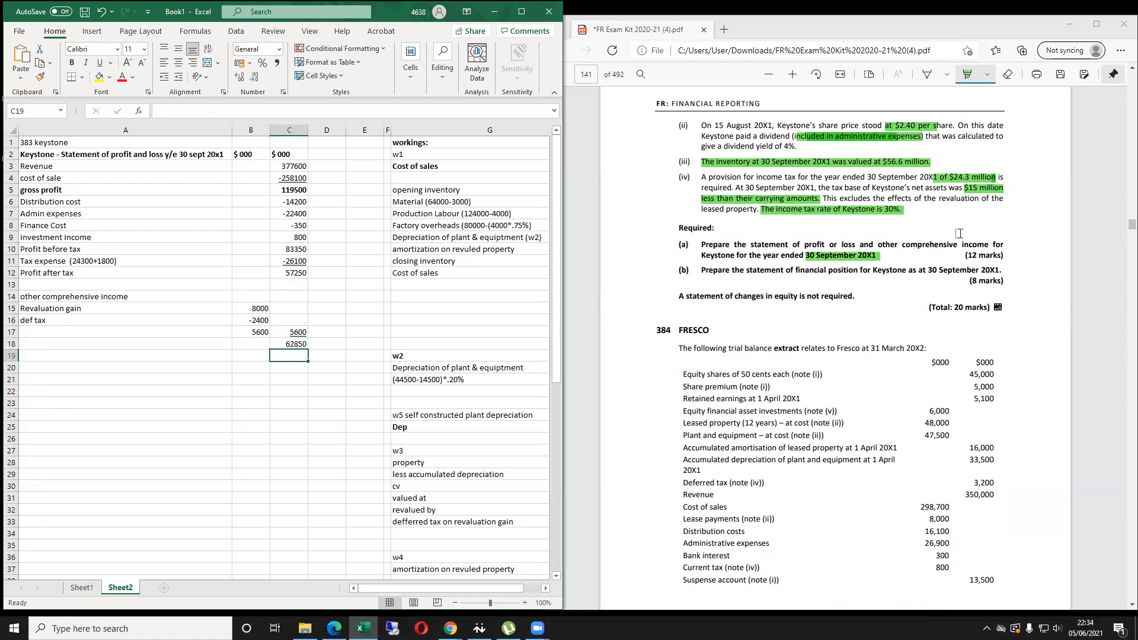
# Label the total in A18 "other comprehensive income" and make A18:C18 bold.
pyautogui.press('Up')
pyautogui.press('Left')
pyautogui.press('Left')
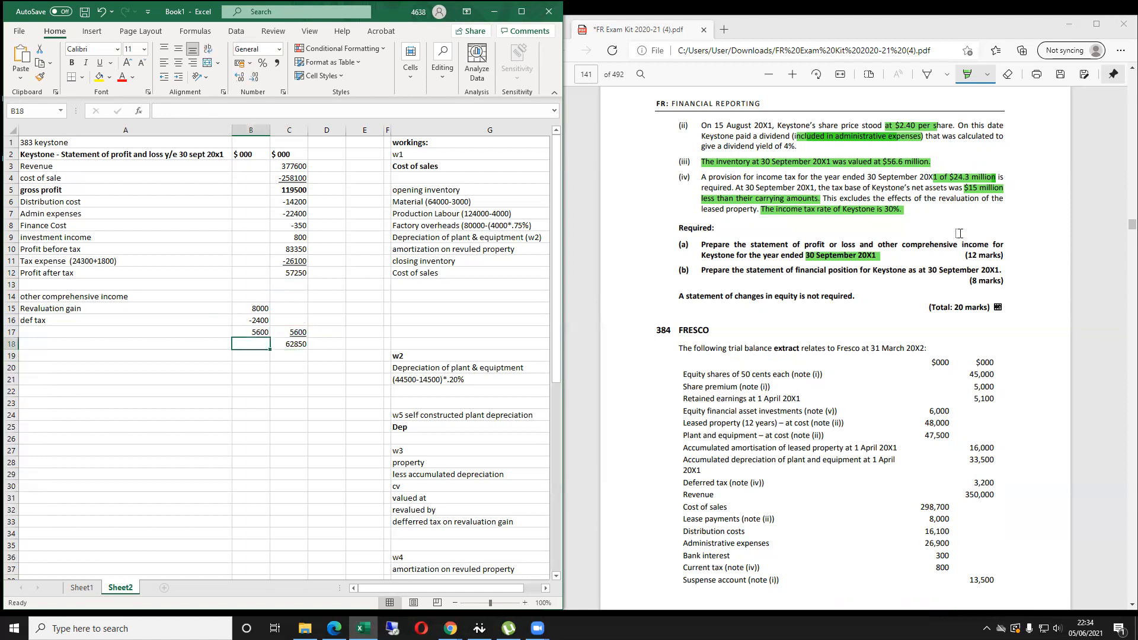
pyautogui.write('other comprehensive income')
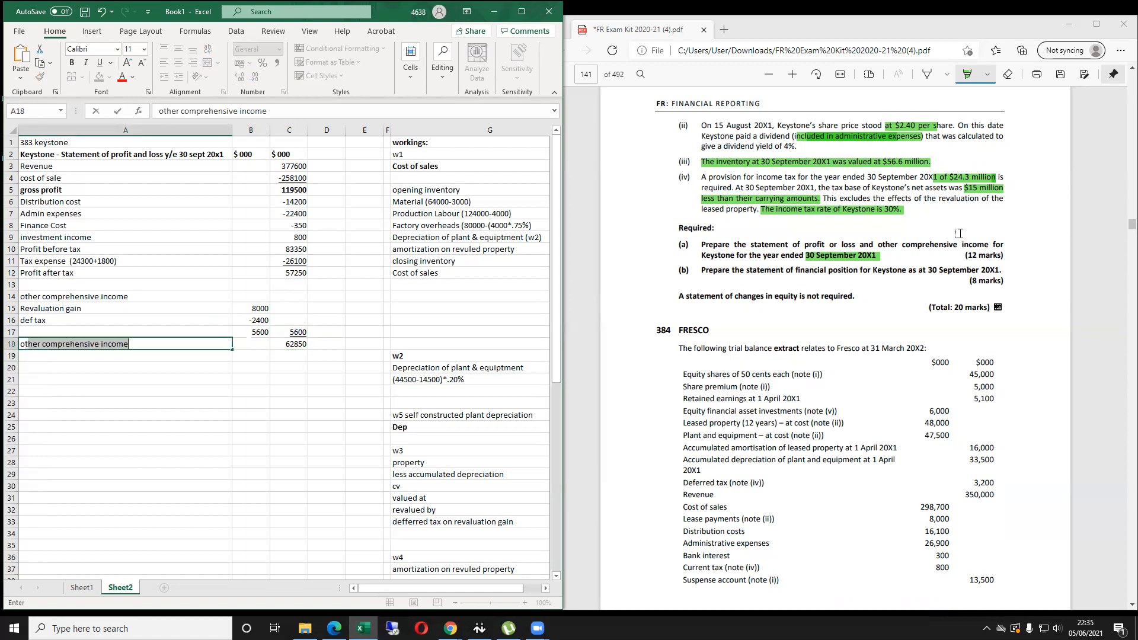
pyautogui.press('Return')
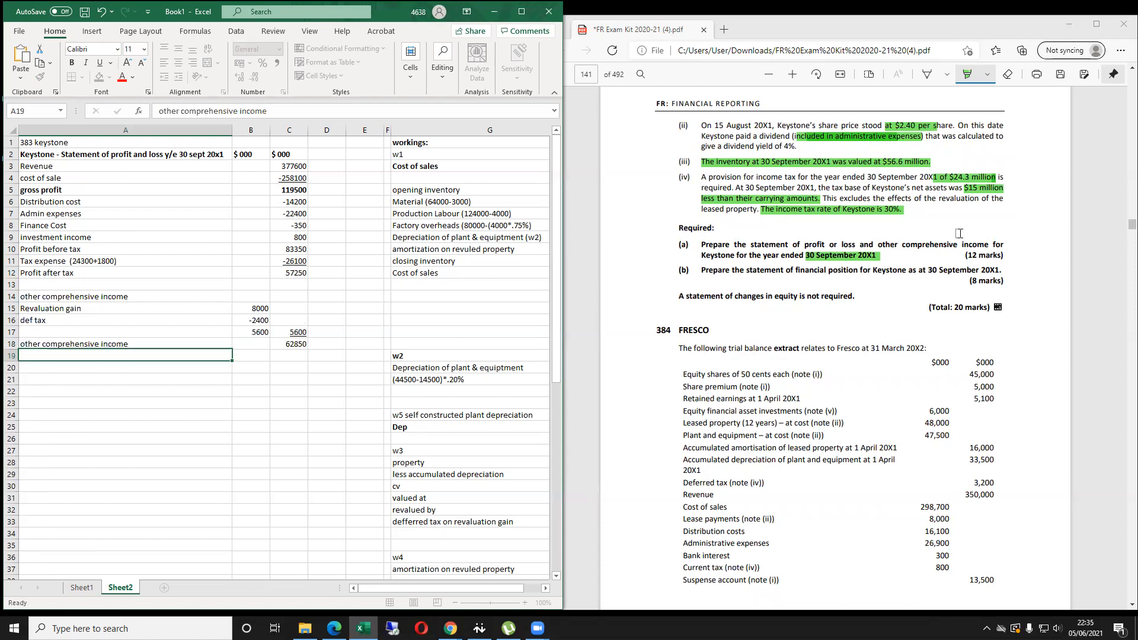
pyautogui.press('Up')
pyautogui.press('Right')
pyautogui.press('Right')
pyautogui.hotkey('shift', 'Left')
pyautogui.hotkey('shift', 'Left')
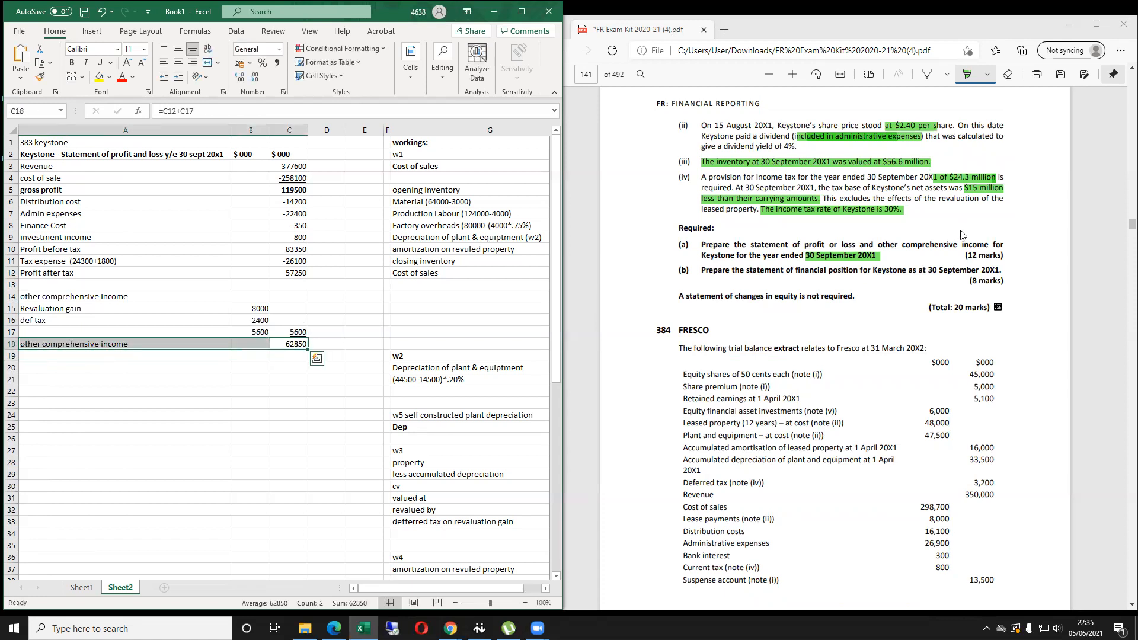
pyautogui.hotkey('ctrl', 'b')
# Enter the heading "keystone - statement of financial position as at 30 sept 20x1" in A22 and widen column A to fit it.
pyautogui.press('Down')
pyautogui.press('Left')
pyautogui.press('Left')
pyautogui.press('Down')
pyautogui.press('Down')
pyautogui.press('Down')
pyautogui.write('keyst')
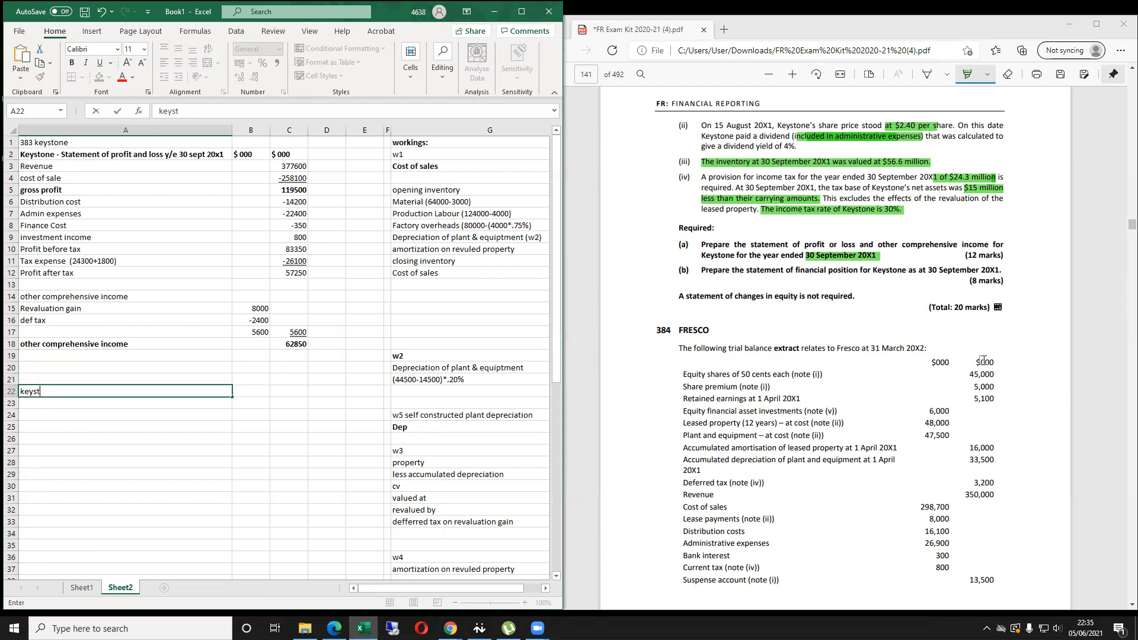
pyautogui.write('one - statement of financial posit ion as a')
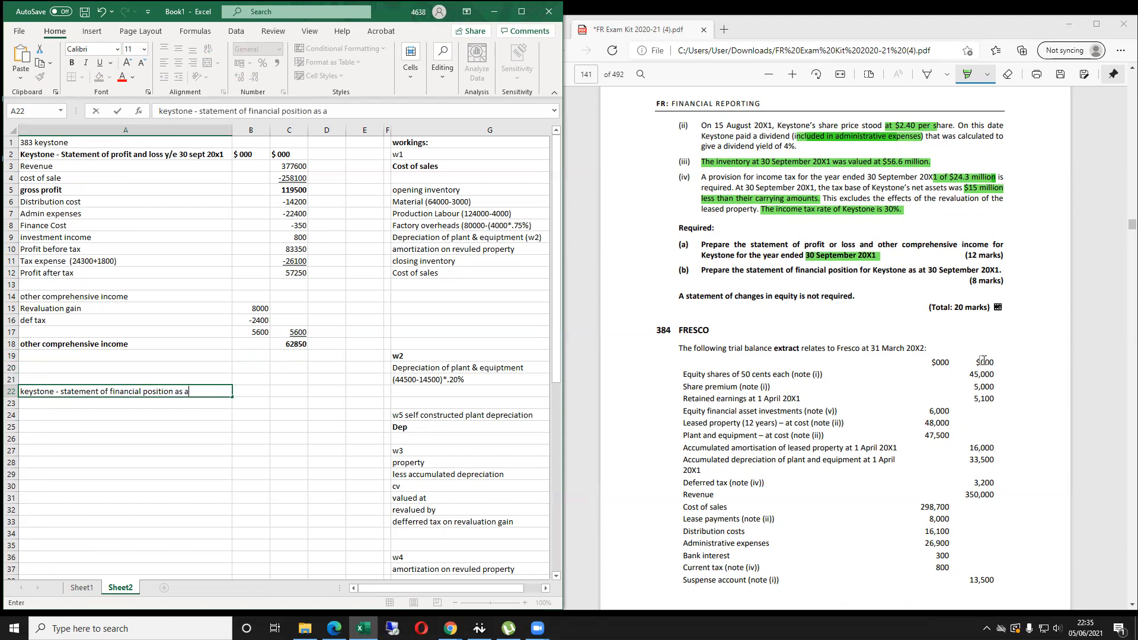
pyautogui.write('t 30 sept 20x1')
pyautogui.press('Return')
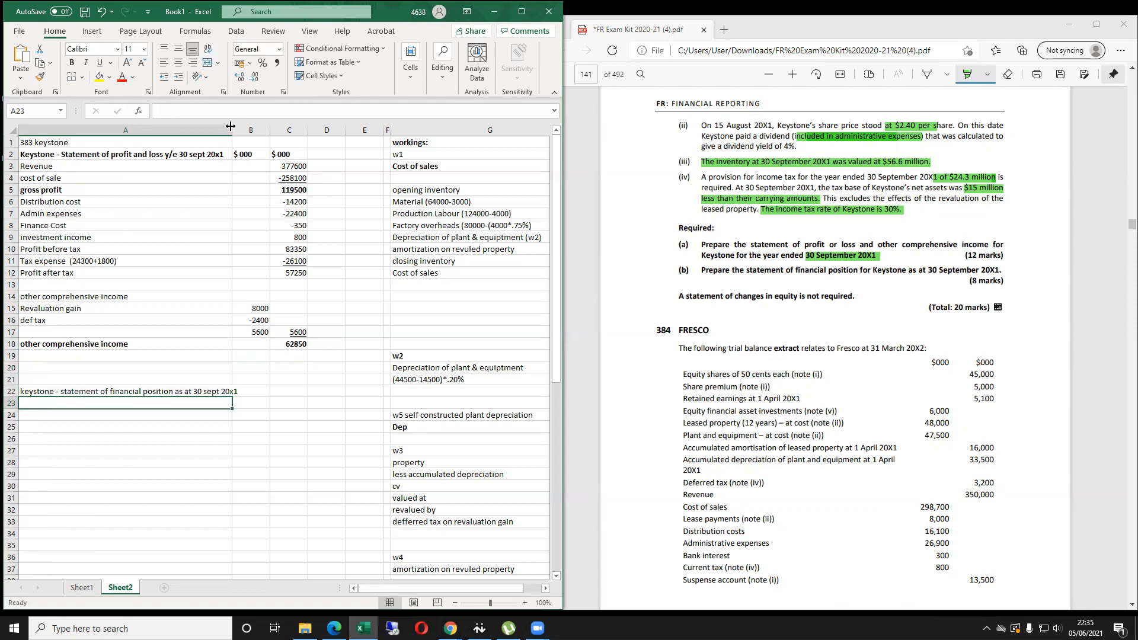
pyautogui.moveTo(231, 126); pyautogui.dragTo(246, 126)
# Format column C as Number with no decimal places.
pyautogui.click(301, 130)
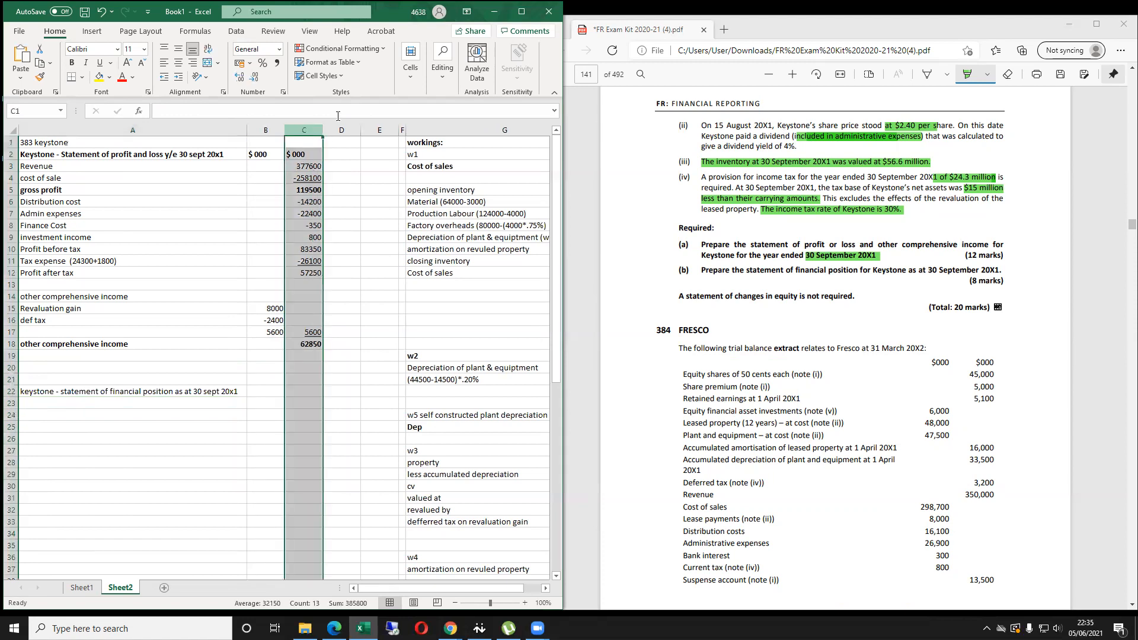
pyautogui.click(279, 49)
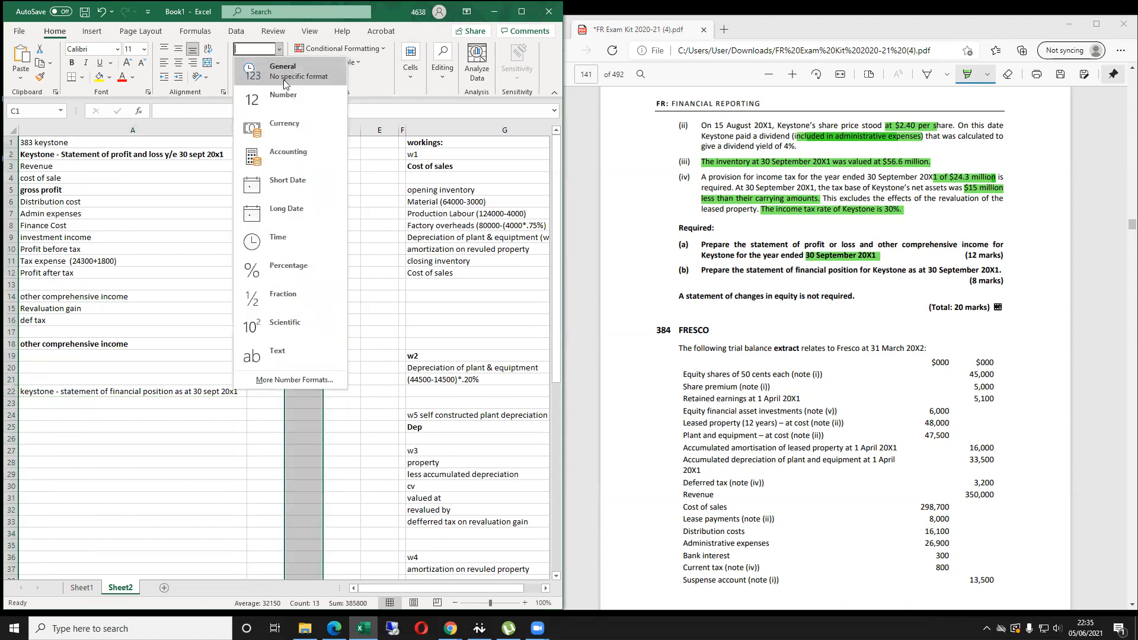
pyautogui.click(286, 100)
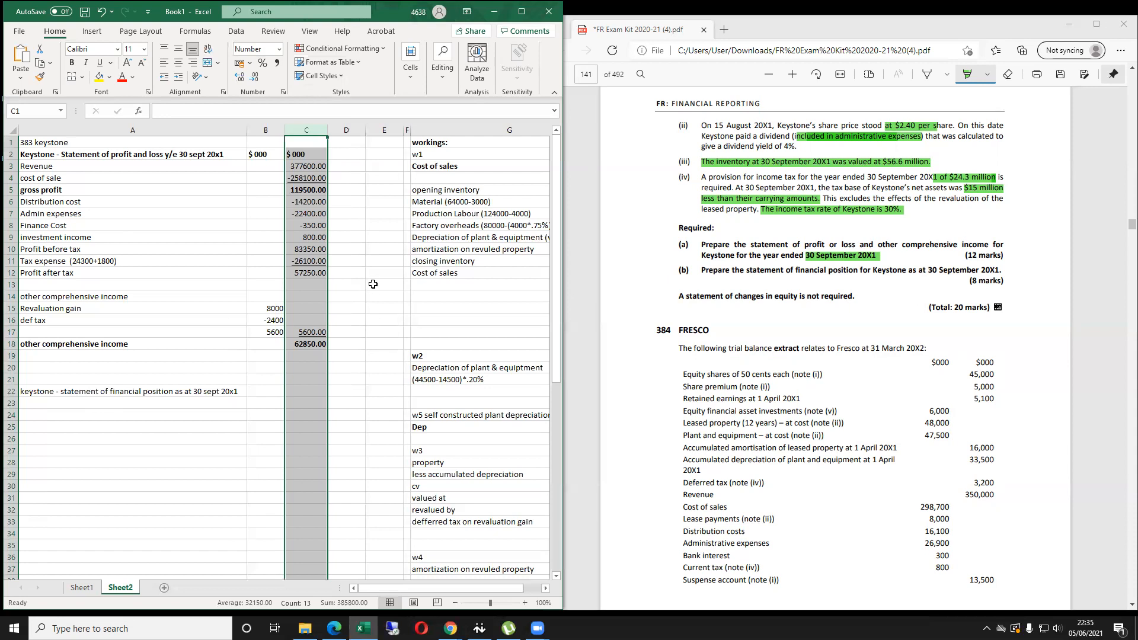
pyautogui.click(241, 80)
pyautogui.click(255, 80)
pyautogui.click(255, 81)
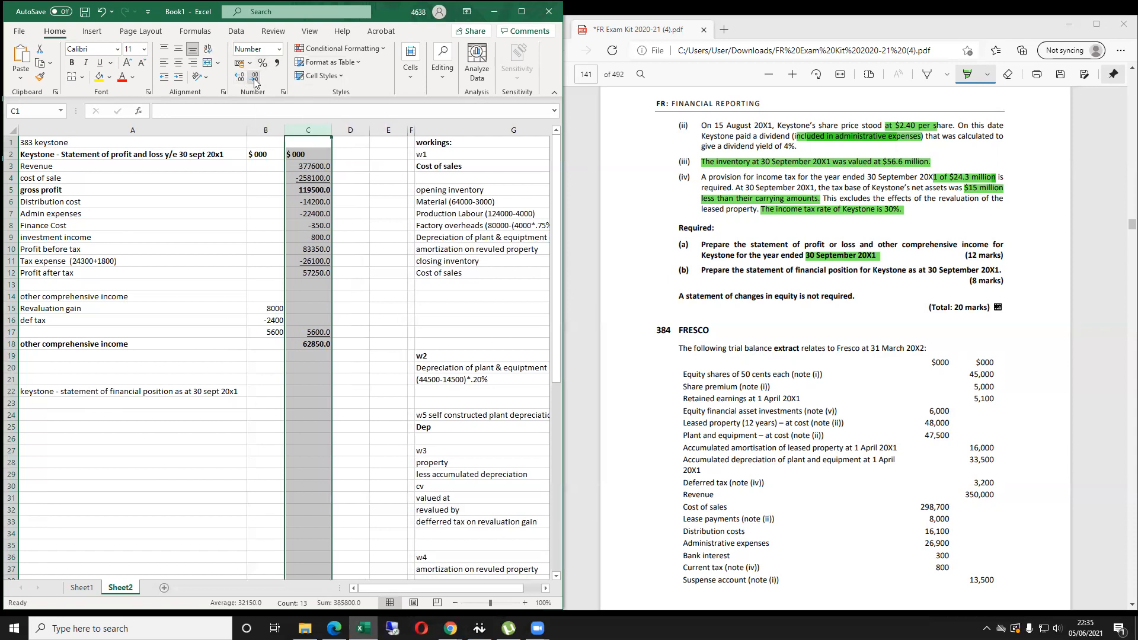
pyautogui.click(254, 80)
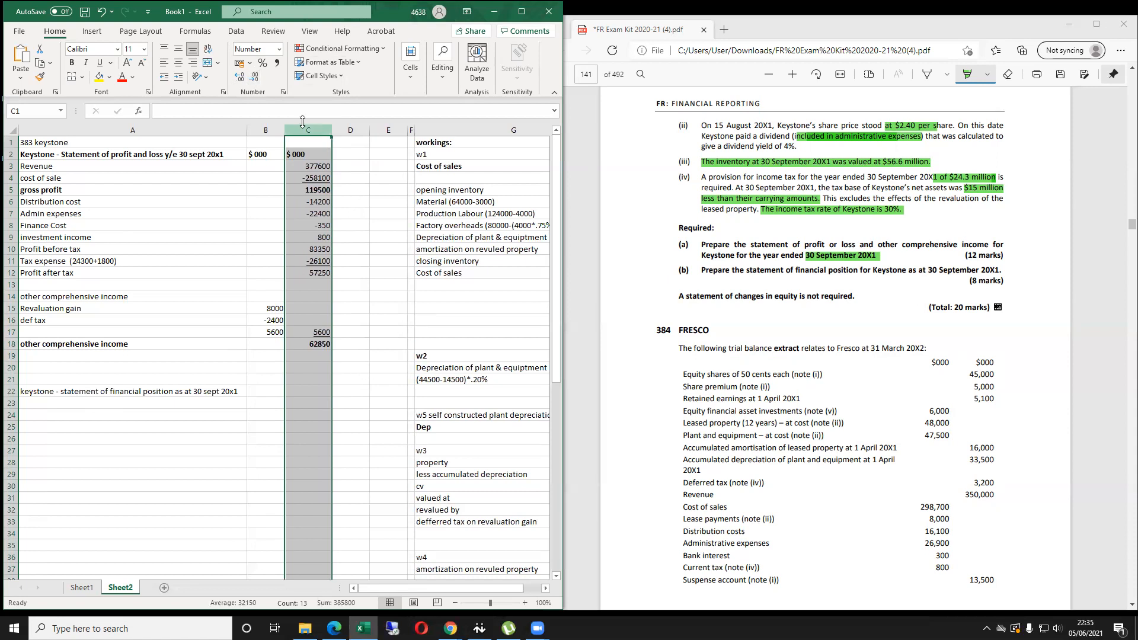
# Try the Currency format on column C, look over the amounts, and undo it.
pyautogui.click(279, 49)
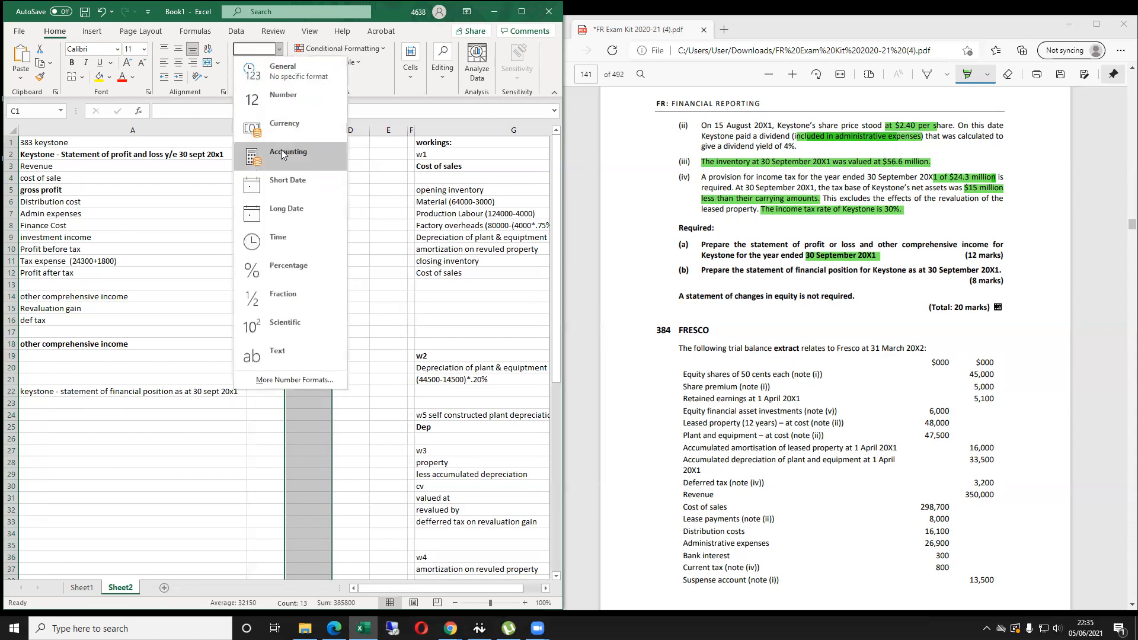
pyautogui.click(282, 128)
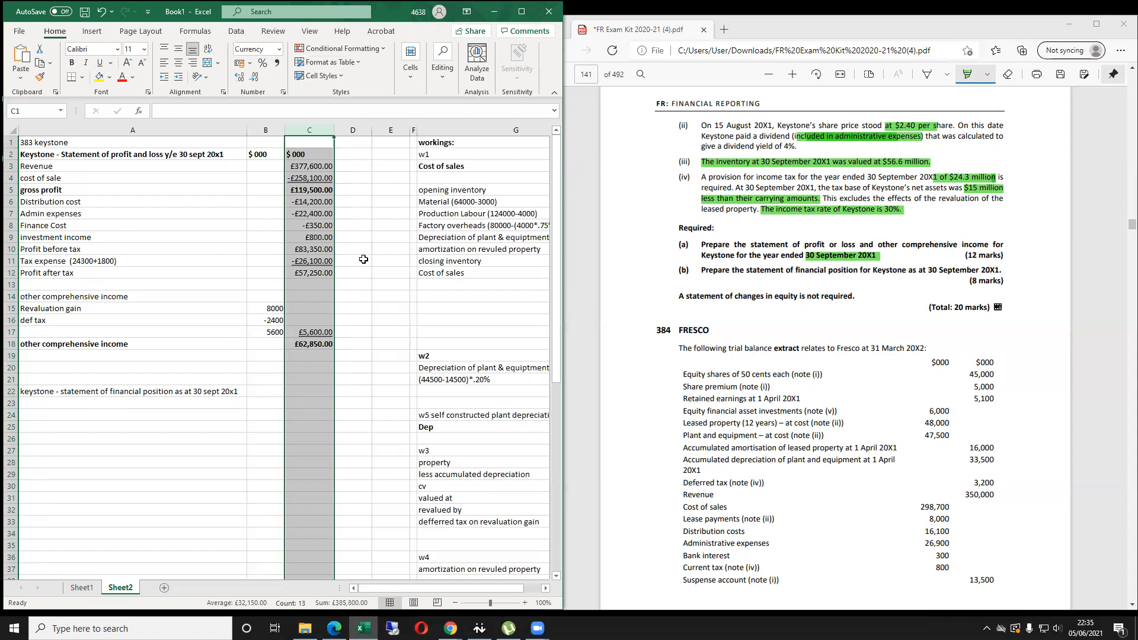
pyautogui.click(374, 246)
pyautogui.press('Left')
pyautogui.press('Left')
pyautogui.press('Down')
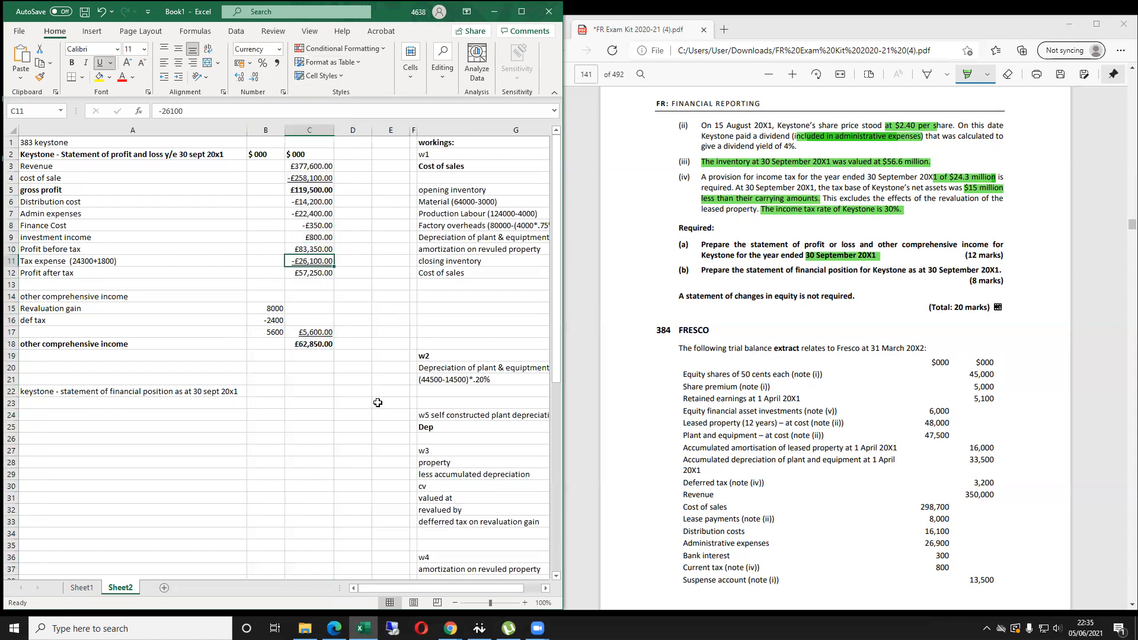
pyautogui.press('Up')
pyautogui.press('Up')
pyautogui.press('Up')
pyautogui.press('Up')
pyautogui.press('Up')
pyautogui.press('Up')
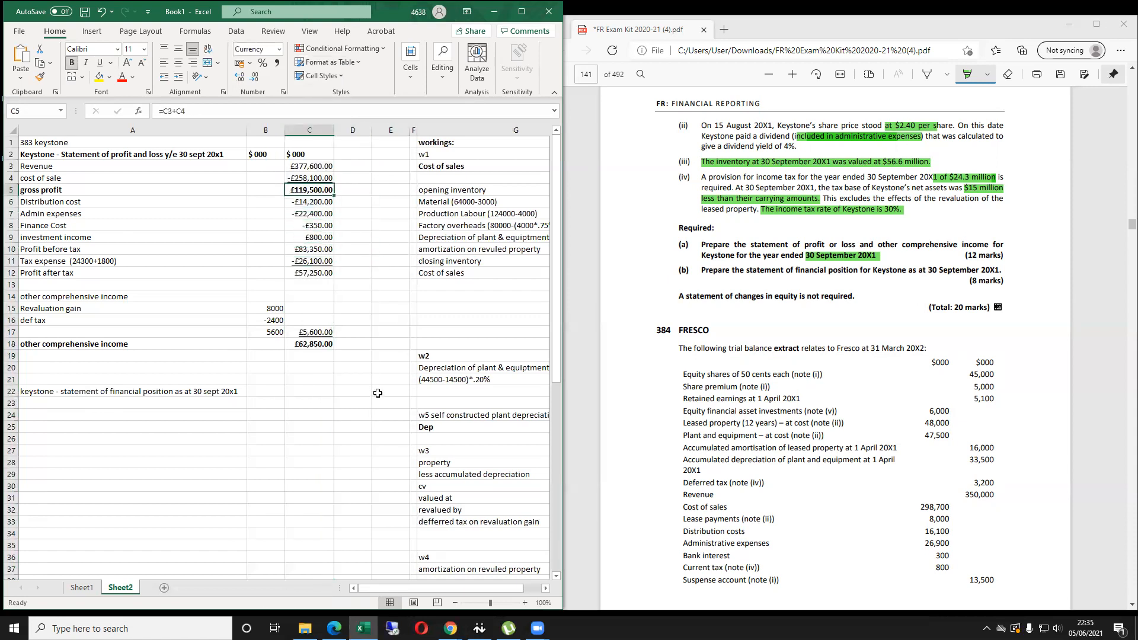
pyautogui.hotkey('ctrl', 'z')
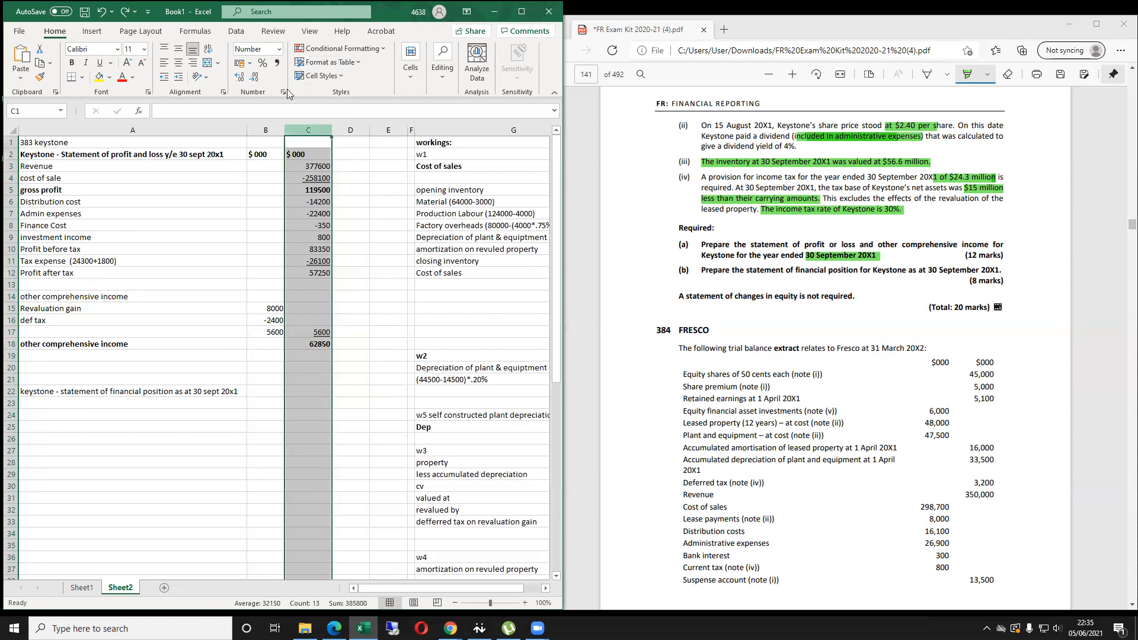
# Apply the comma style number format to column C and check the amounts.
pyautogui.click(276, 64)
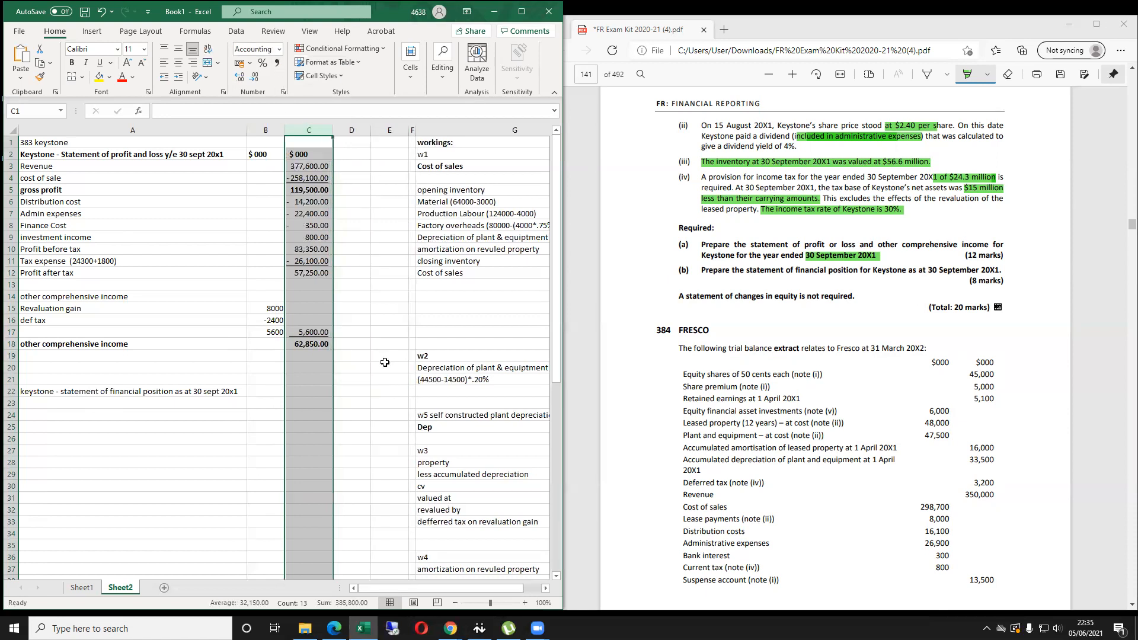
pyautogui.press('Down')
pyautogui.press('Down')
pyautogui.press('Down')
pyautogui.press('Down')
pyautogui.press('Down')
pyautogui.press('Down')
pyautogui.press('Down')
pyautogui.press('Down')
pyautogui.press('Down')
pyautogui.press('Down')
pyautogui.press('Down')
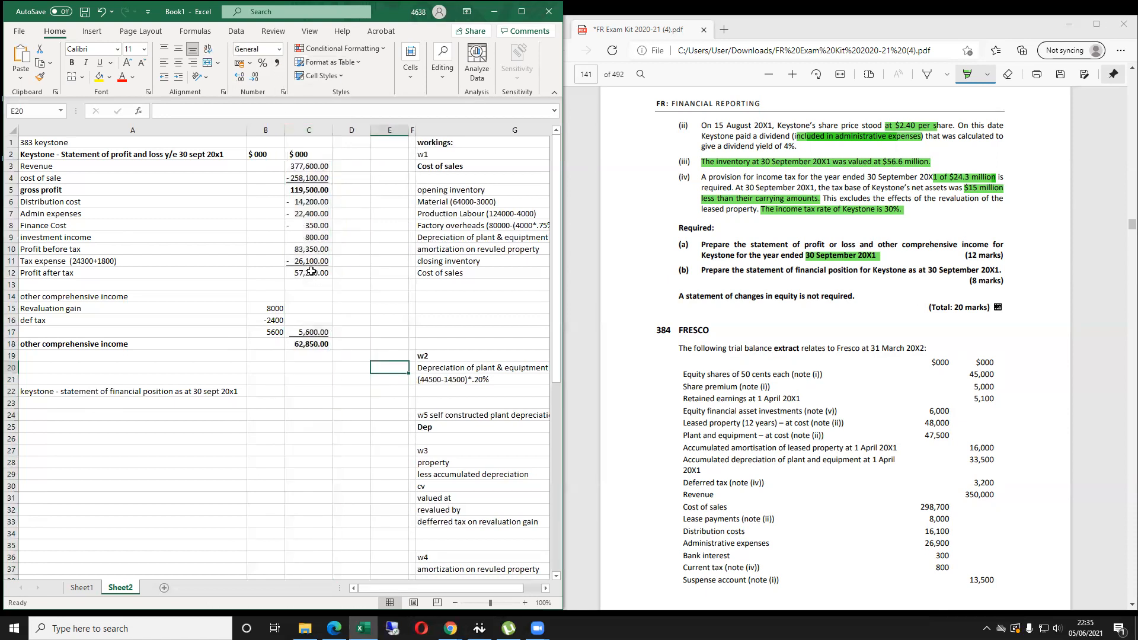
pyautogui.press('Up')
pyautogui.press('Up')
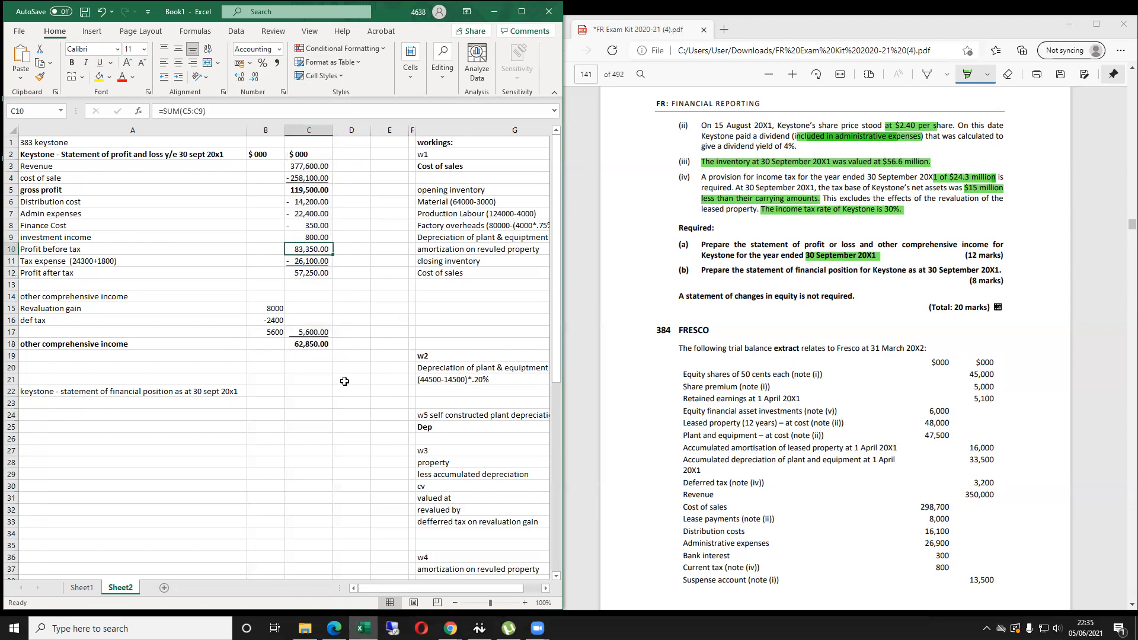
# Remove both decimal places from the amounts in column C.
pyautogui.click(305, 130)
pyautogui.click(253, 77)
pyautogui.click(254, 77)
pyautogui.click(367, 341)
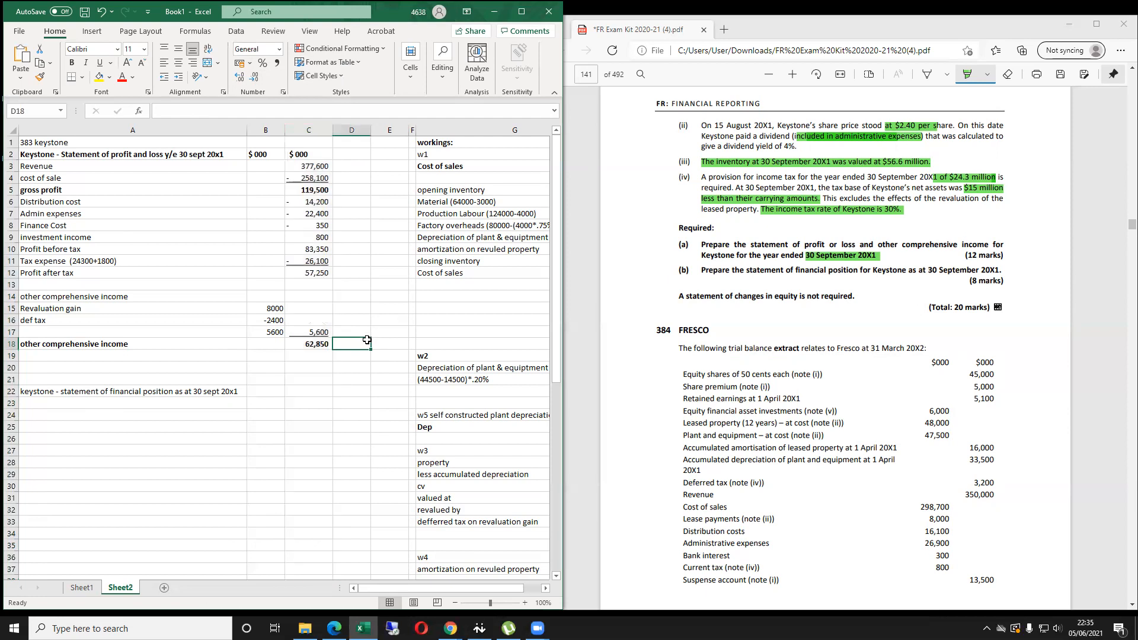
# Make the statement of financial position heading in A22 bold.
pyautogui.press('Left')
pyautogui.press('Left')
pyautogui.press('Down')
pyautogui.press('Down')
pyautogui.press('Down')
pyautogui.press('Down')
pyautogui.press('Left')
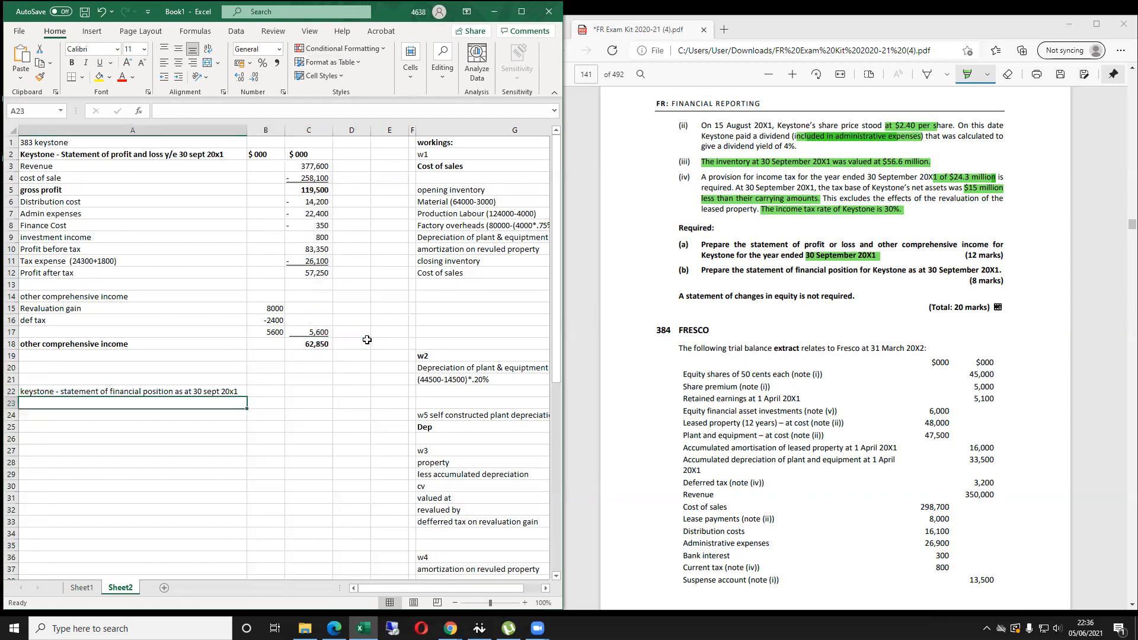
pyautogui.hotkey('ctrl', 'b')
# Enter the headings "Assets" in A24 and "NCA" in A25.
pyautogui.press('Down')
pyautogui.press('Down')
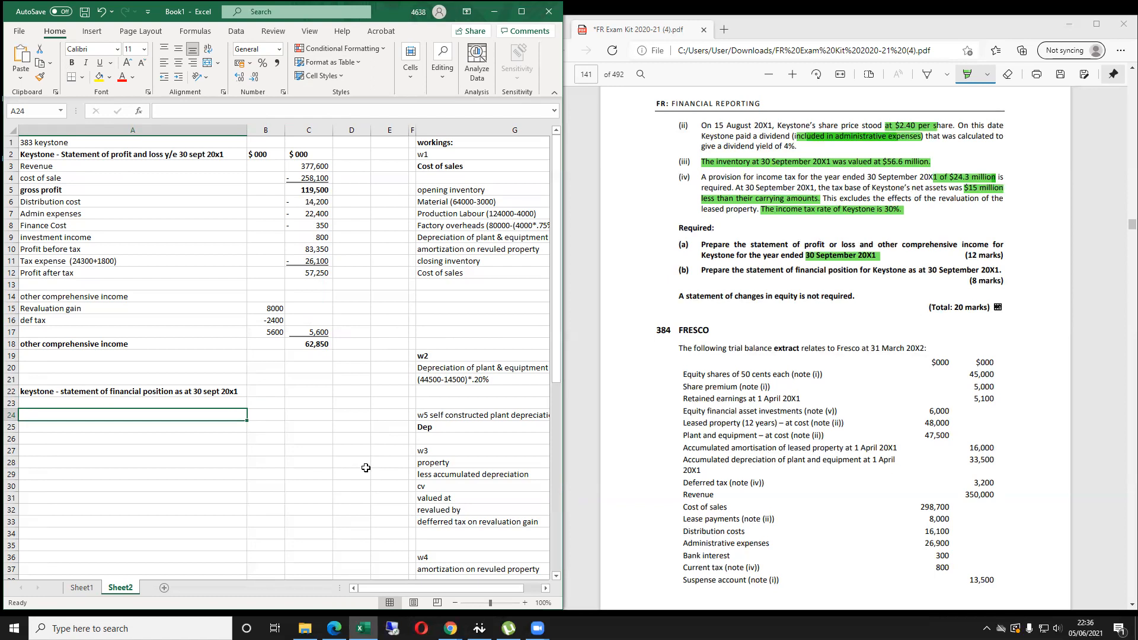
pyautogui.write('Assets')
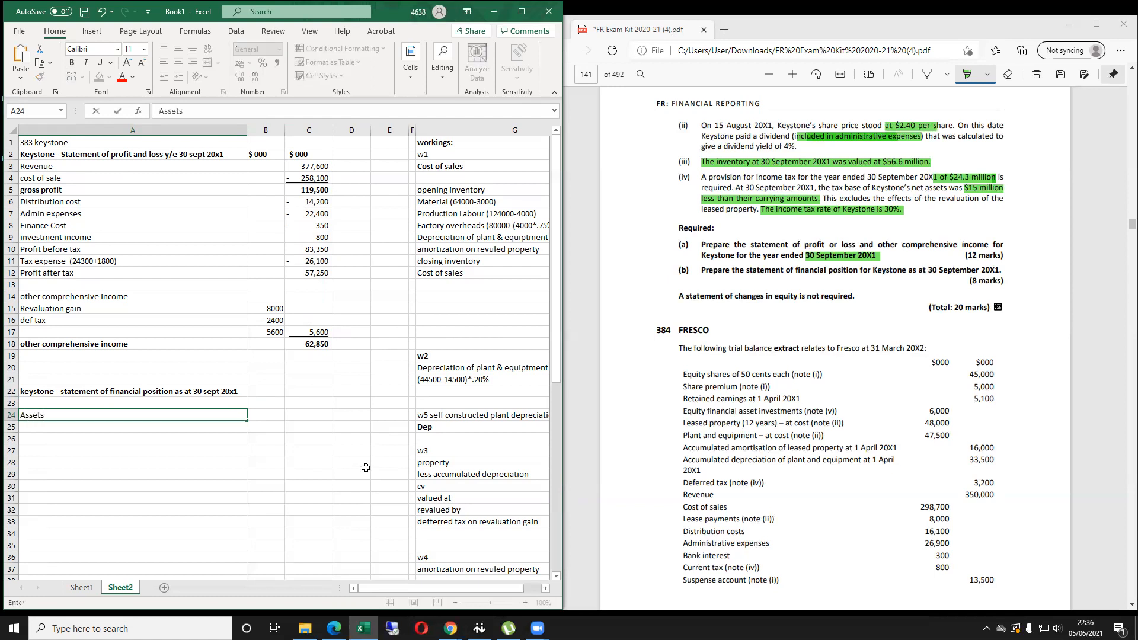
pyautogui.press('Return')
pyautogui.write('NCA')
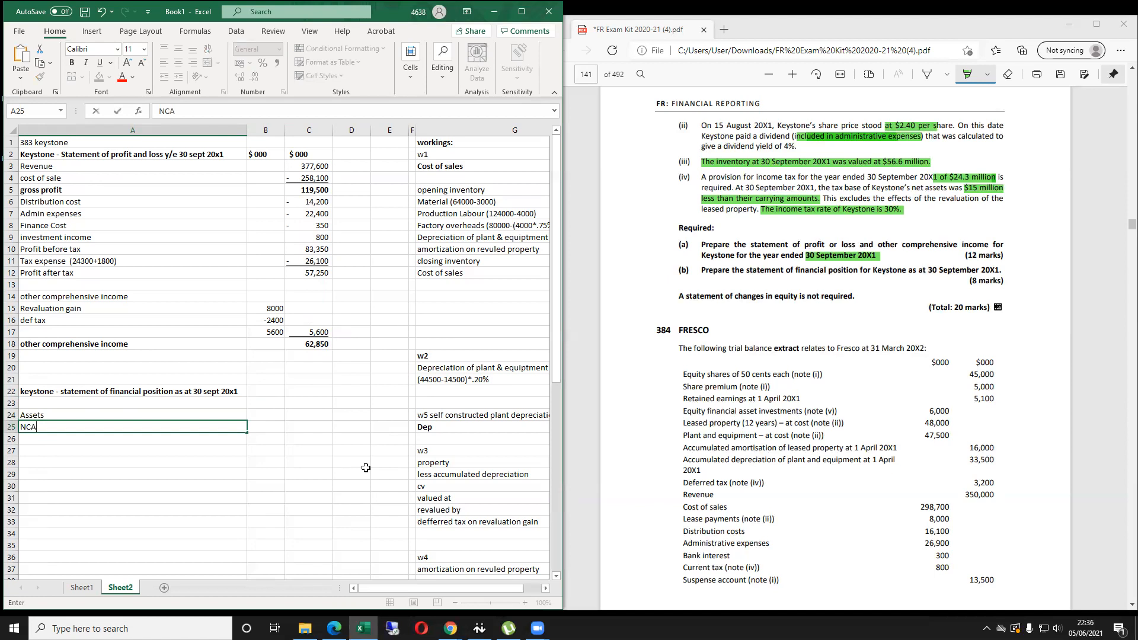
pyautogui.press('Return')
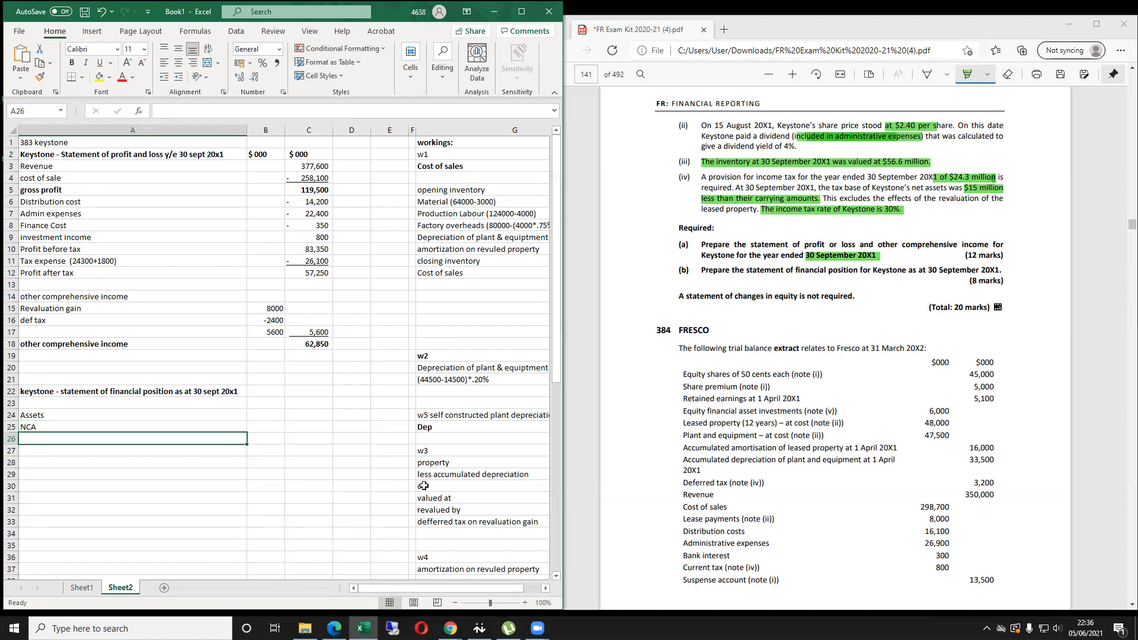
# Examine the cost of sales working and the plant and equipment depreciation in working w2.
pyautogui.click(449, 277)
pyautogui.press('Right')
pyautogui.press('Right')
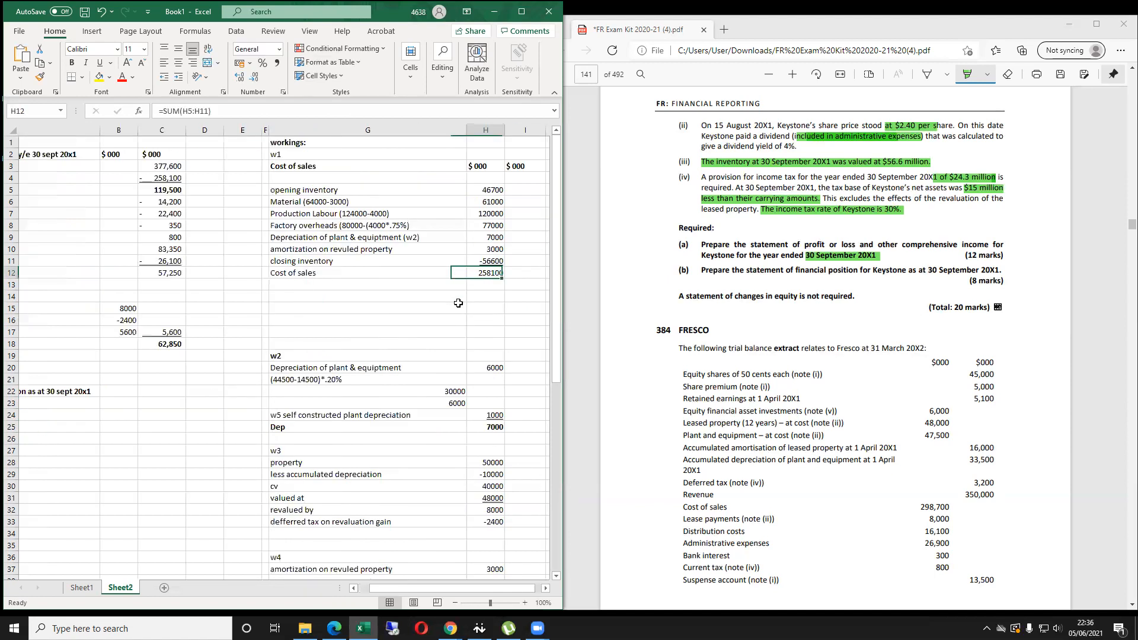
pyautogui.press('Down')
pyautogui.press('Down')
pyautogui.press('Down')
pyautogui.press('Down')
pyautogui.press('Down')
pyautogui.press('Down')
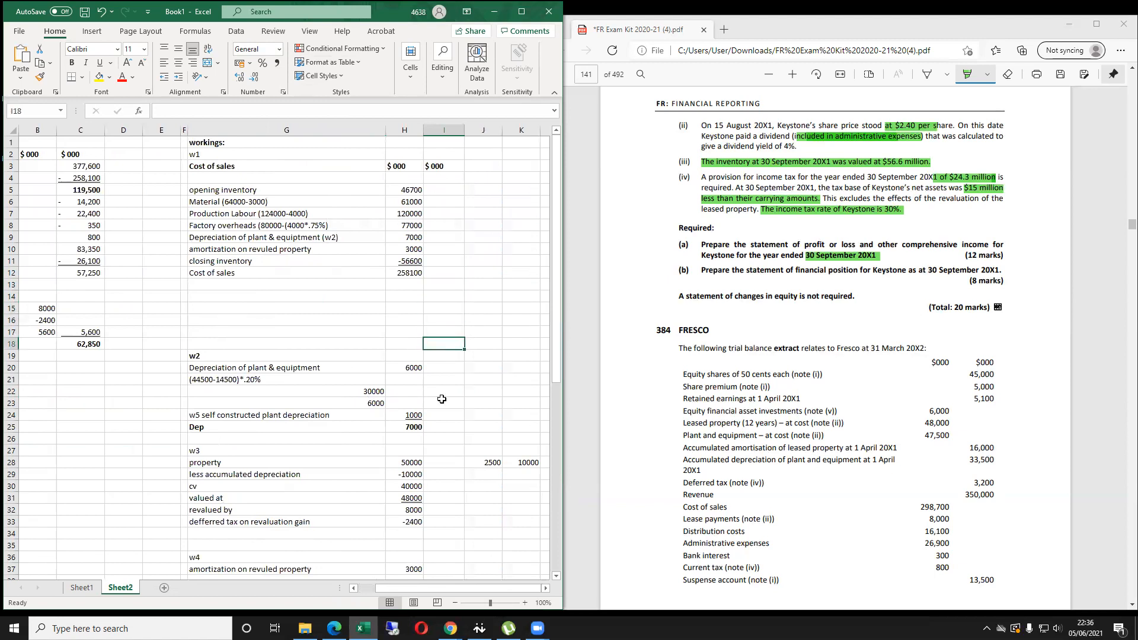
pyautogui.press('Down')
pyautogui.press('Down')
pyautogui.press('Down')
pyautogui.press('Left')
pyautogui.press('Left')
pyautogui.press('Up')
pyautogui.press('Right')
pyautogui.press('Down')
pyautogui.press('Up')
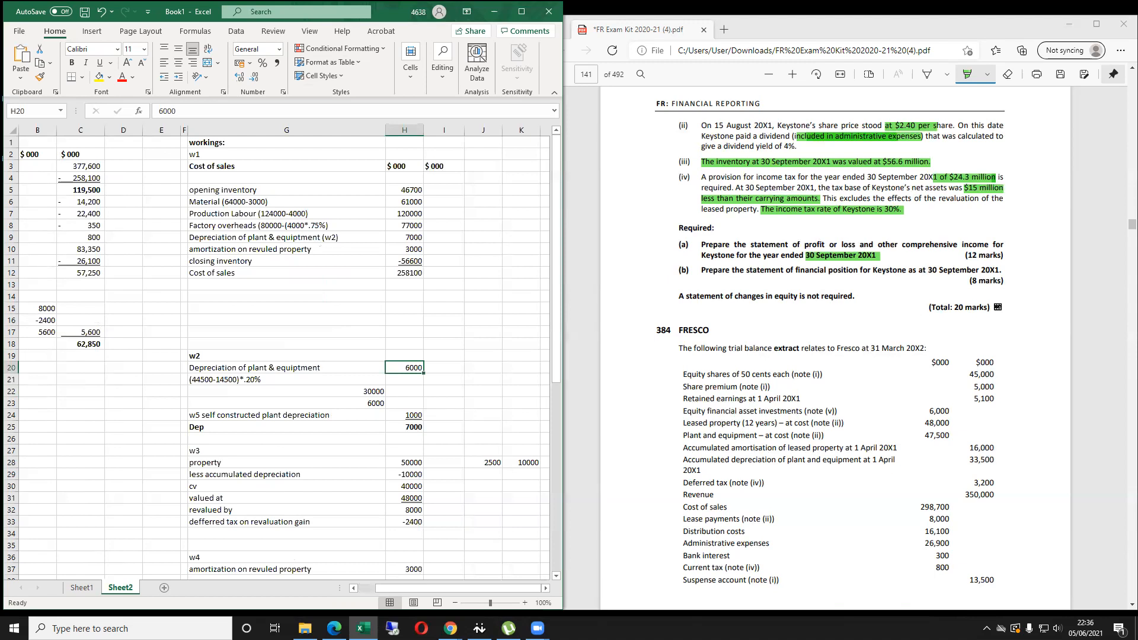
# Examine the depreciation total in working w2 and the property figures in w3 down to the deferred tax in H33.
pyautogui.scroll(-2, 354, 413)
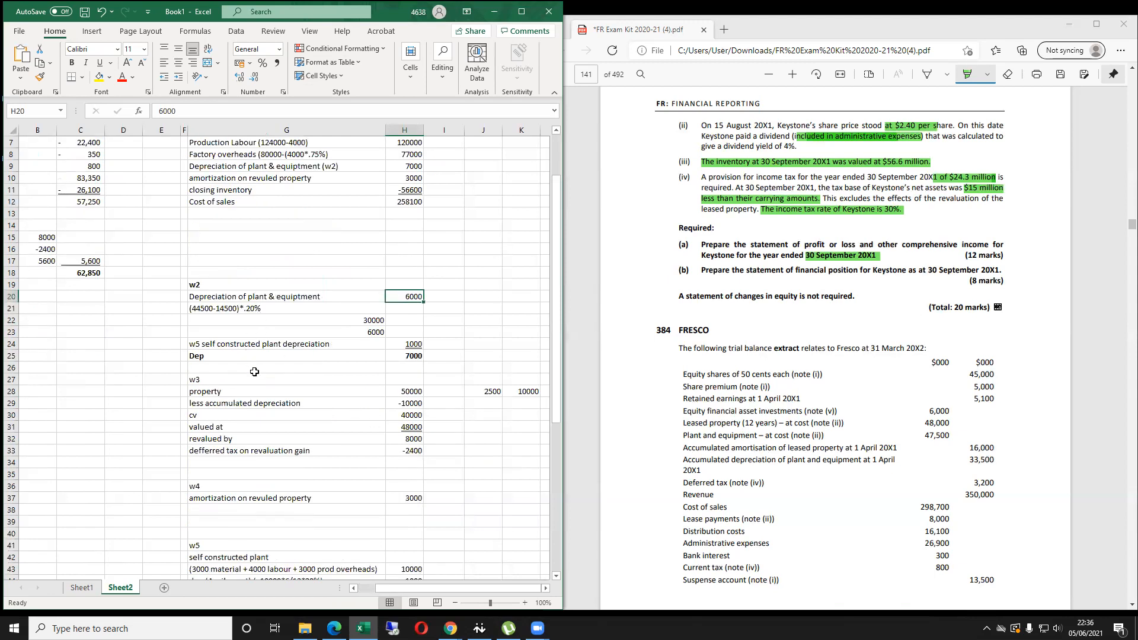
pyautogui.scroll(2, 302, 283)
pyautogui.scroll(-1, 303, 284)
pyautogui.press('Down')
pyautogui.press('Down')
pyautogui.press('Down')
pyautogui.press('Down')
pyautogui.press('Down')
pyautogui.scroll(-1, 265, 402)
pyautogui.press('Down')
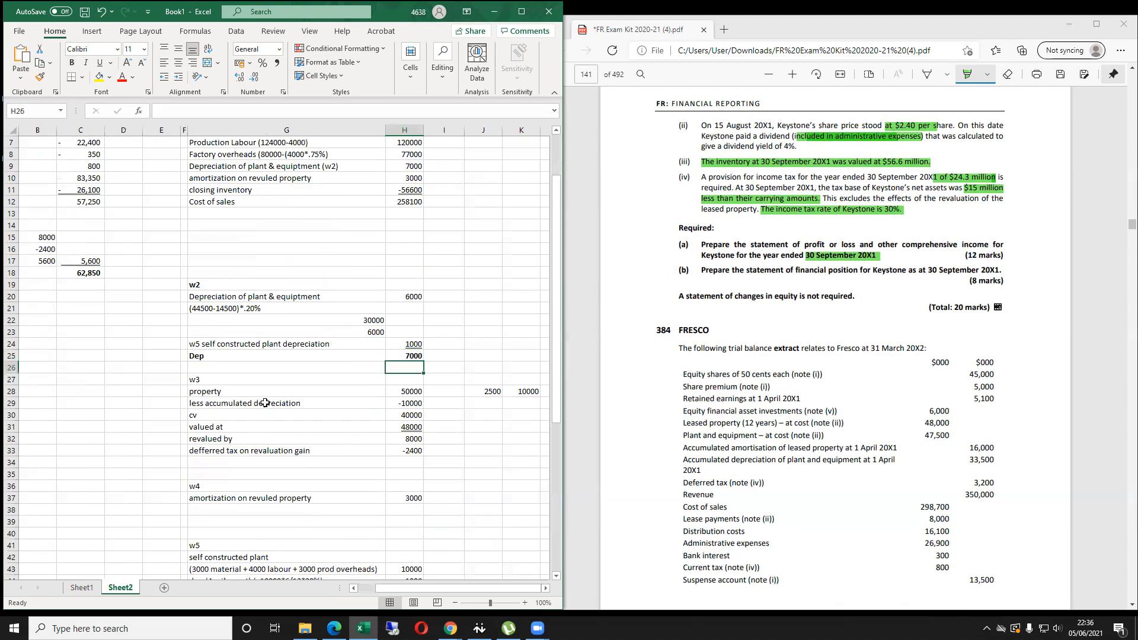
pyautogui.press('Down')
pyautogui.press('Down')
pyautogui.press('Down')
pyautogui.click(408, 452)
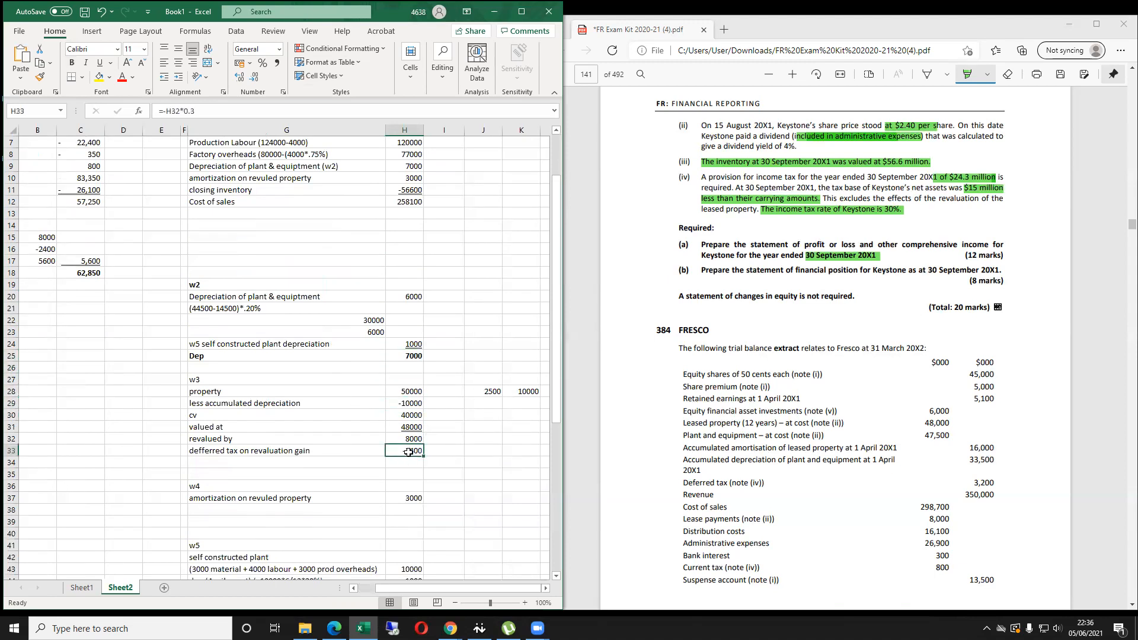
# Review the property's valuation and revaluation gain amounts in H31 and H32 of working w3.
pyautogui.press('Up')
pyautogui.press('Up')
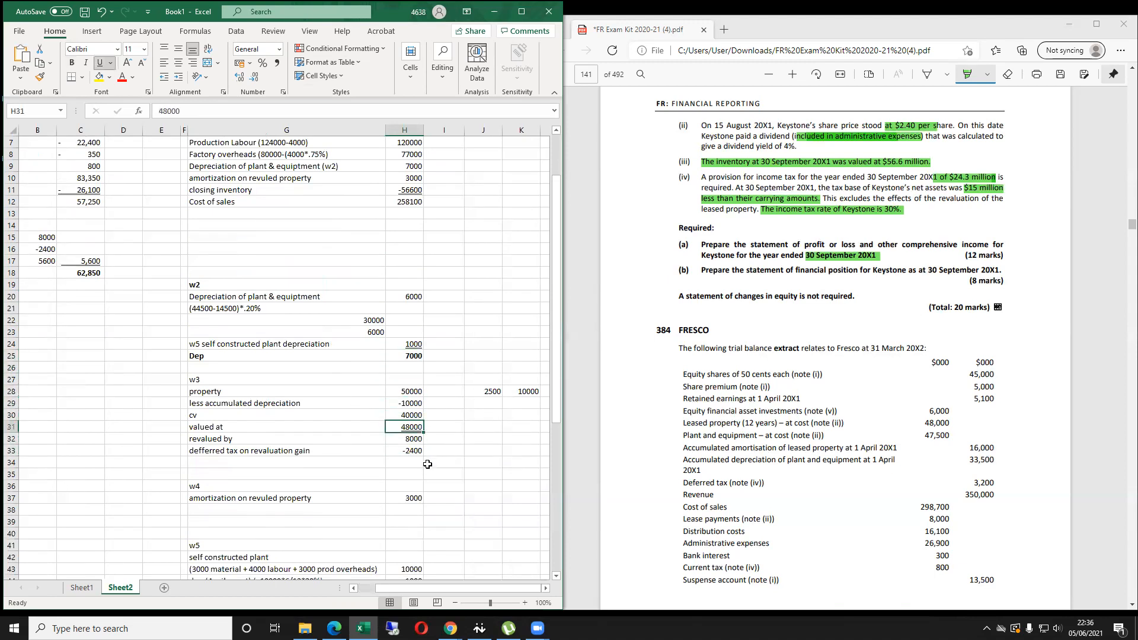
pyautogui.press('Down')
pyautogui.press('Down')
pyautogui.press('Up')
pyautogui.press('Up')
pyautogui.press('Down')
pyautogui.press('Down')
pyautogui.scroll(-1, 441, 462)
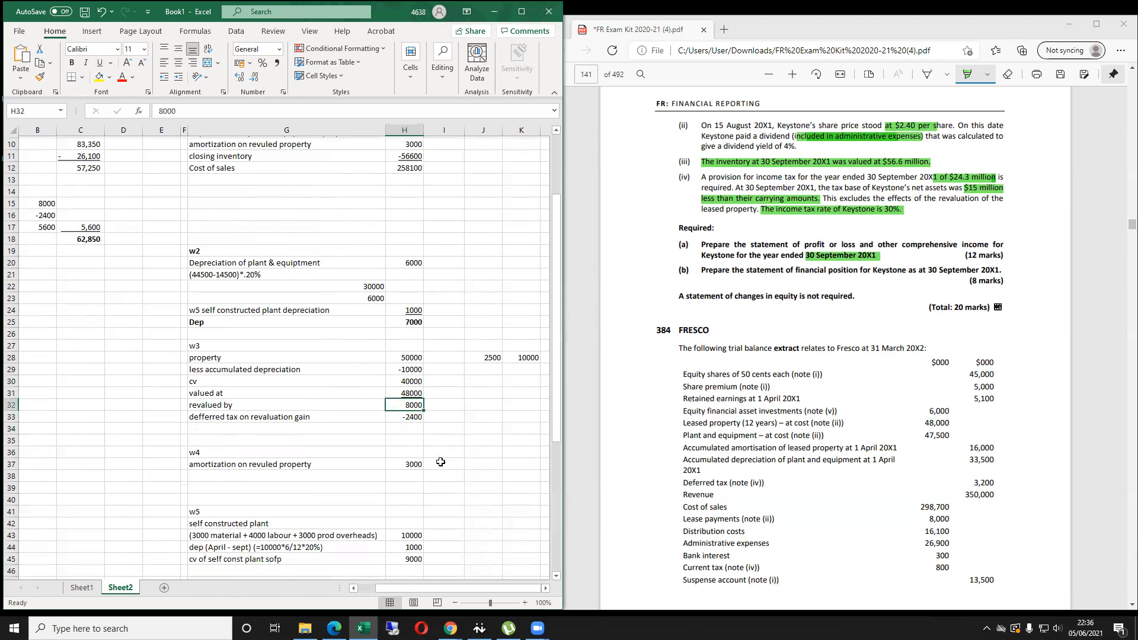
pyautogui.press('Right')
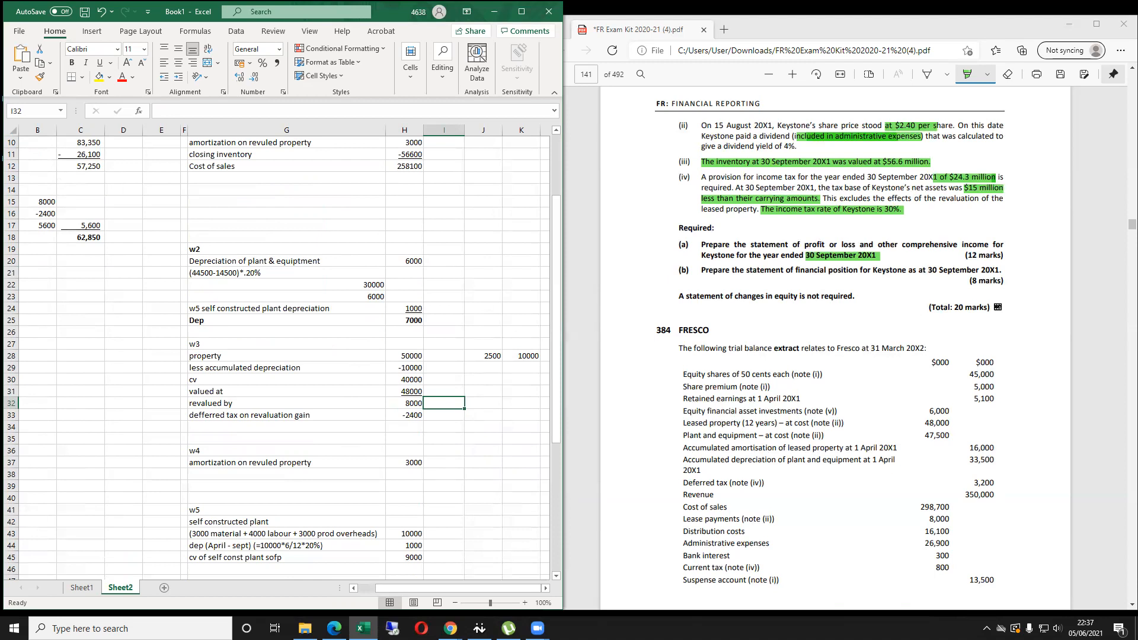
pyautogui.press('Right')
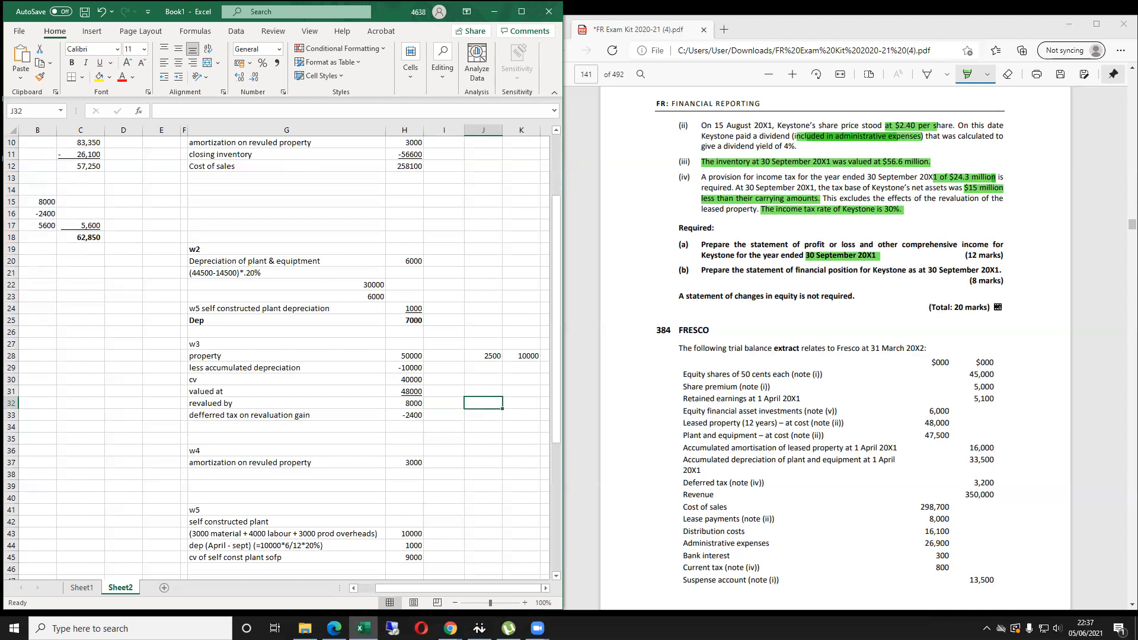
# Trace working w3 again from the property cost in H28 through the valuation to the deferred tax.
pyautogui.press('Left')
pyautogui.press('Left')
pyautogui.press('Left')
pyautogui.press('Up')
pyautogui.press('Up')
pyautogui.press('Up')
pyautogui.press('Up')
pyautogui.press('Right')
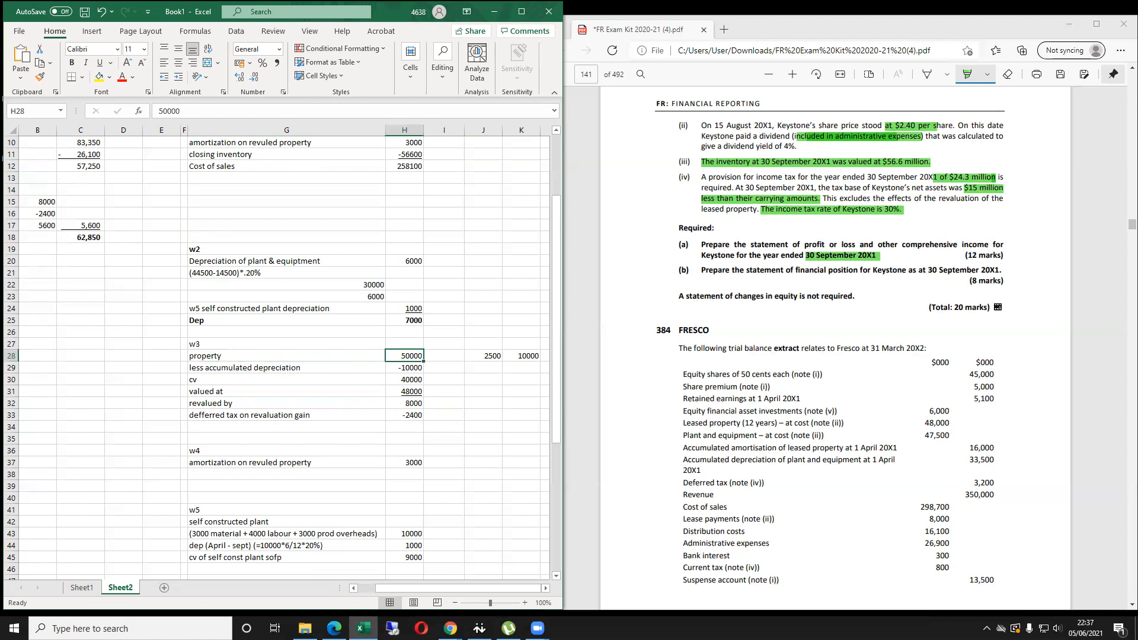
pyautogui.press('Down')
pyautogui.press('Down')
pyautogui.press('Down')
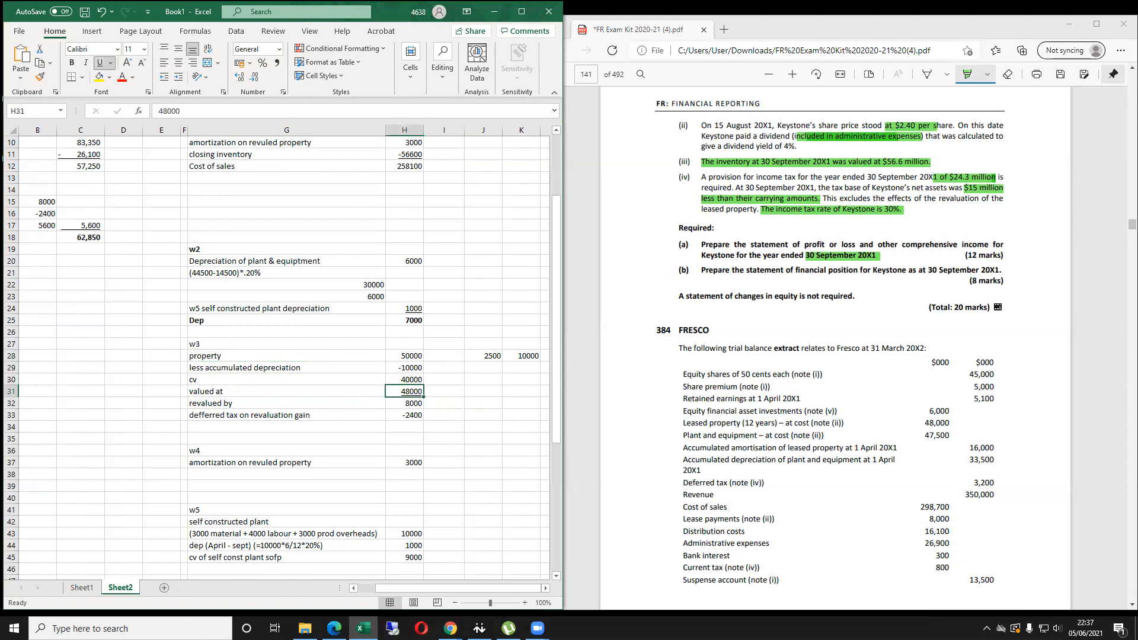
pyautogui.press('Down')
pyautogui.press('Down')
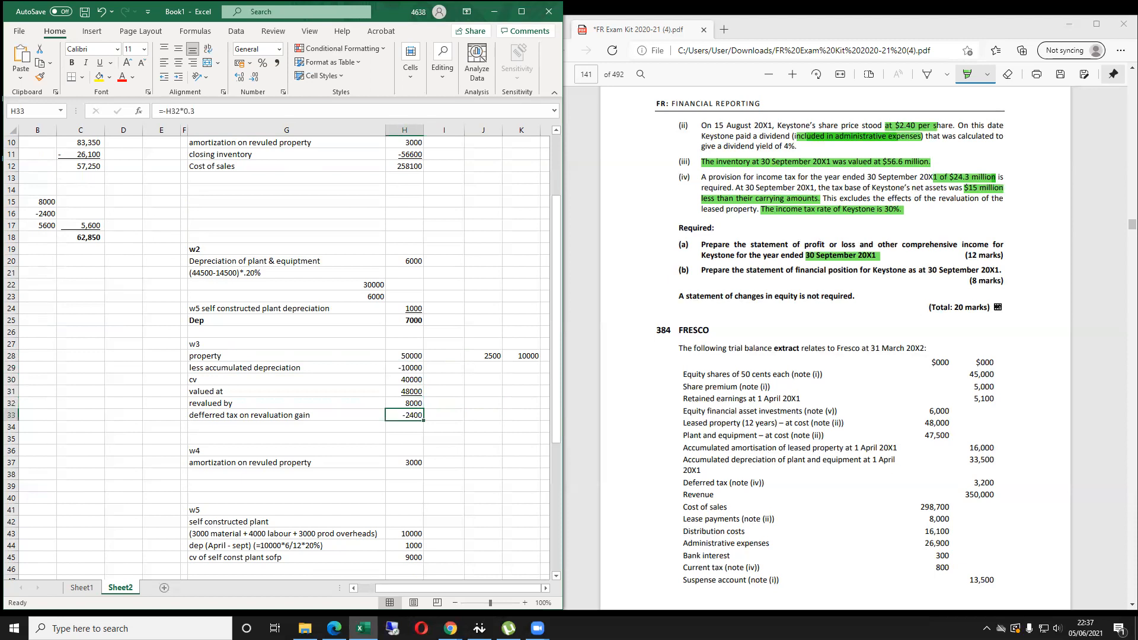
# Enter the heading "SOFP" in J30 beside the property revaluation working.
pyautogui.press('Right')
pyautogui.press('Right')
pyautogui.press('Down')
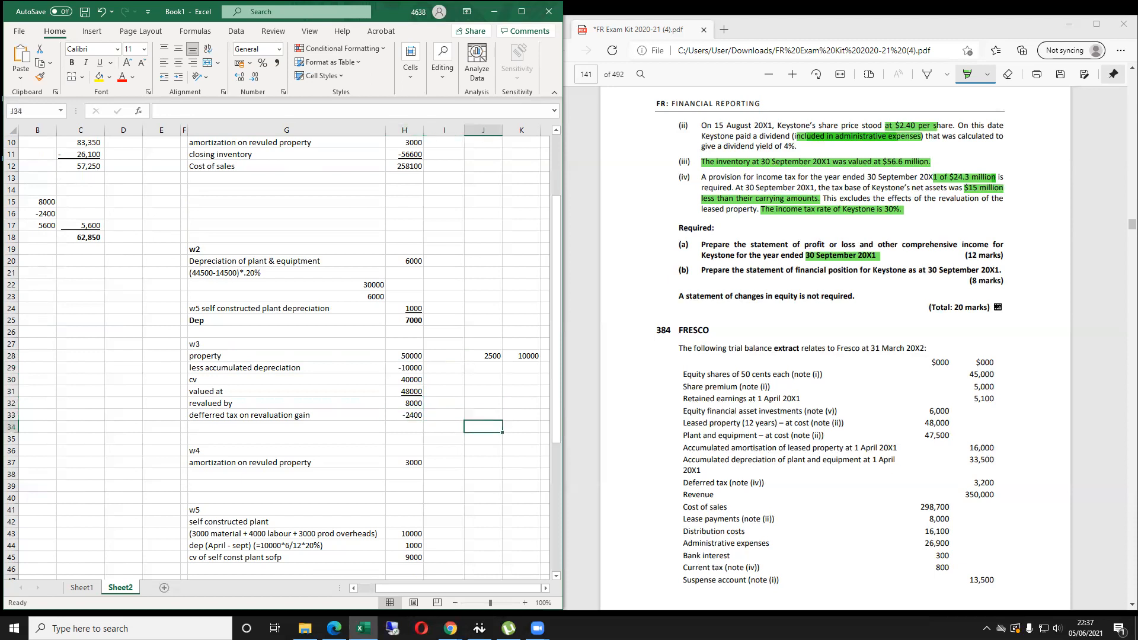
pyautogui.press('Up')
pyautogui.press('Up')
pyautogui.press('Up')
pyautogui.press('Up')
pyautogui.press('Up')
pyautogui.press('Up')
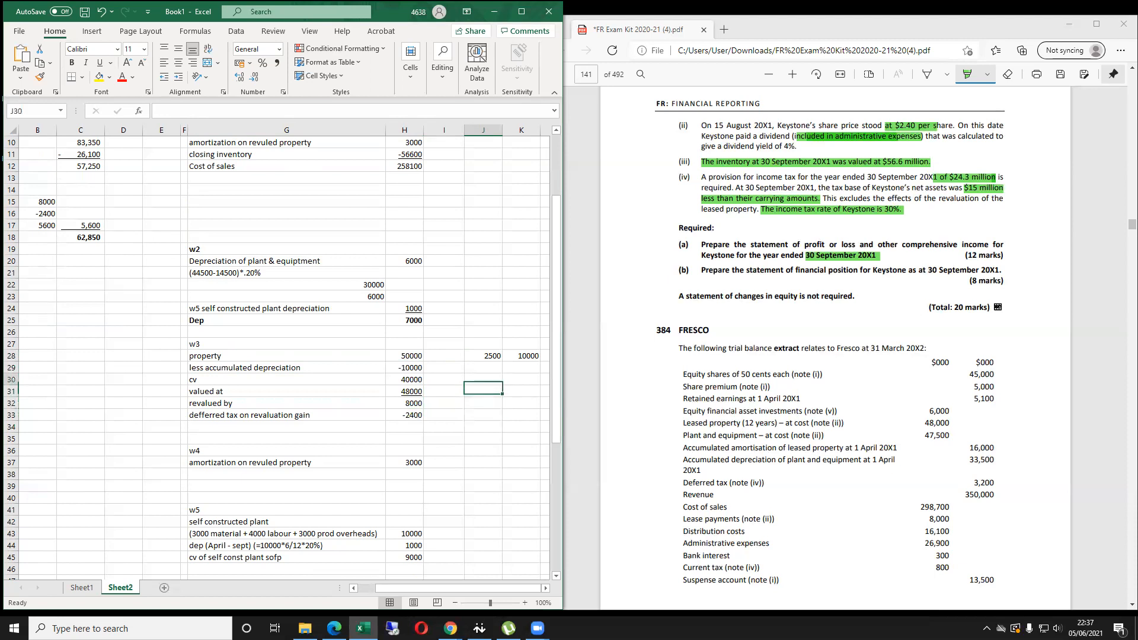
pyautogui.press('Down')
pyautogui.press('Down')
pyautogui.write('SOFP')
pyautogui.press('Return')
# Add a "property" line under the SOFP heading in J31, with the amount 48000 in K31.
pyautogui.write('prope')
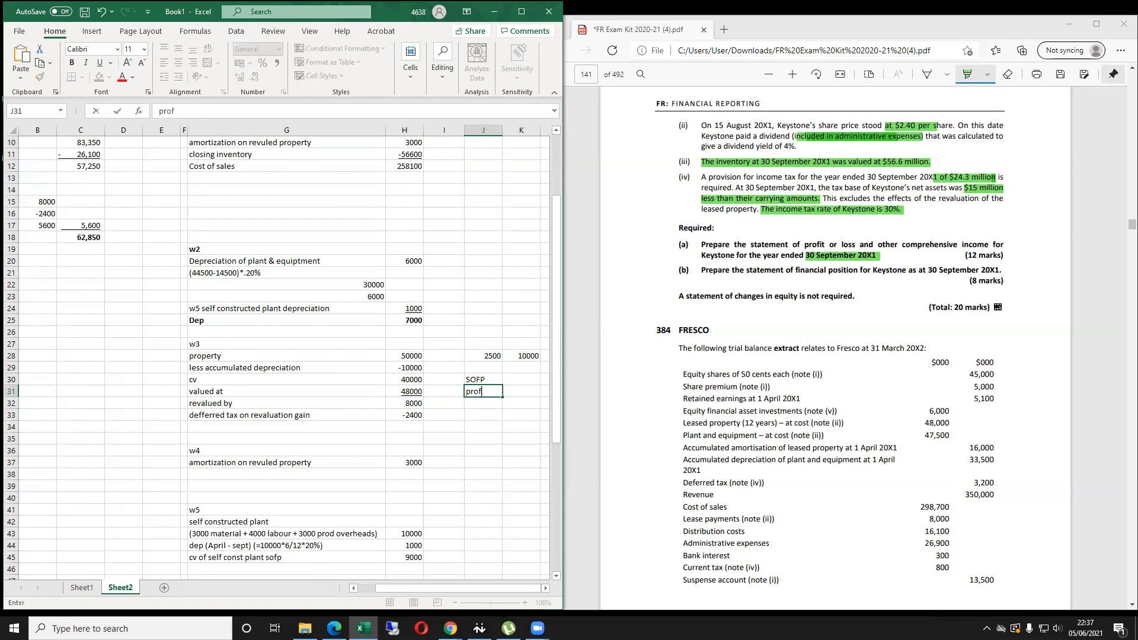
pyautogui.write('rty')
pyautogui.press('Tab')
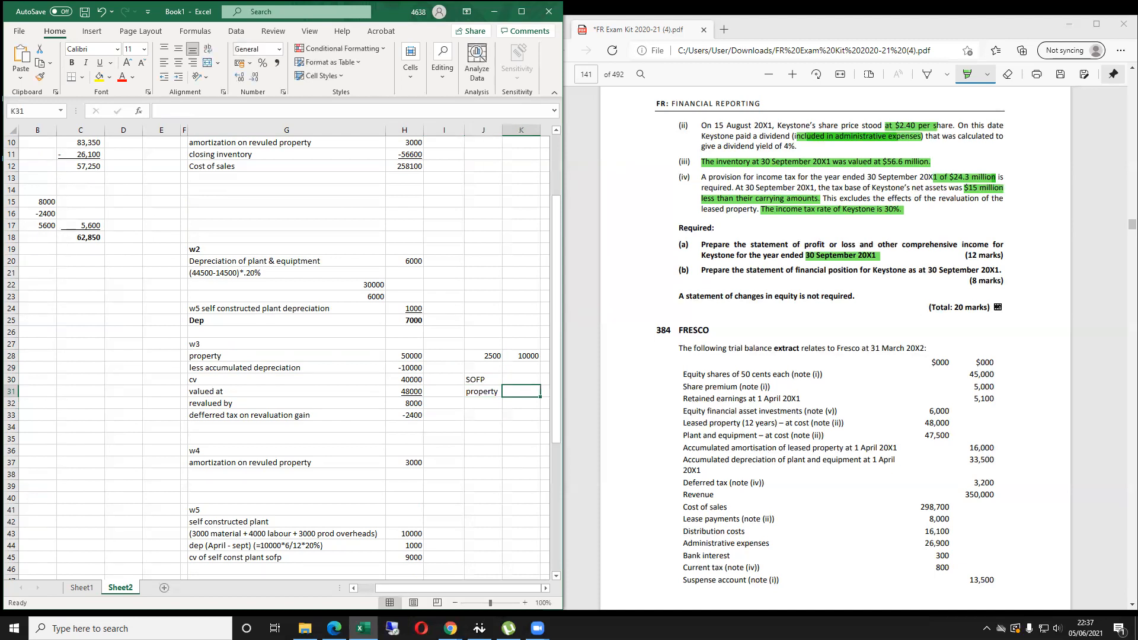
pyautogui.write('48000')
pyautogui.press('Return')
pyautogui.press('Up')
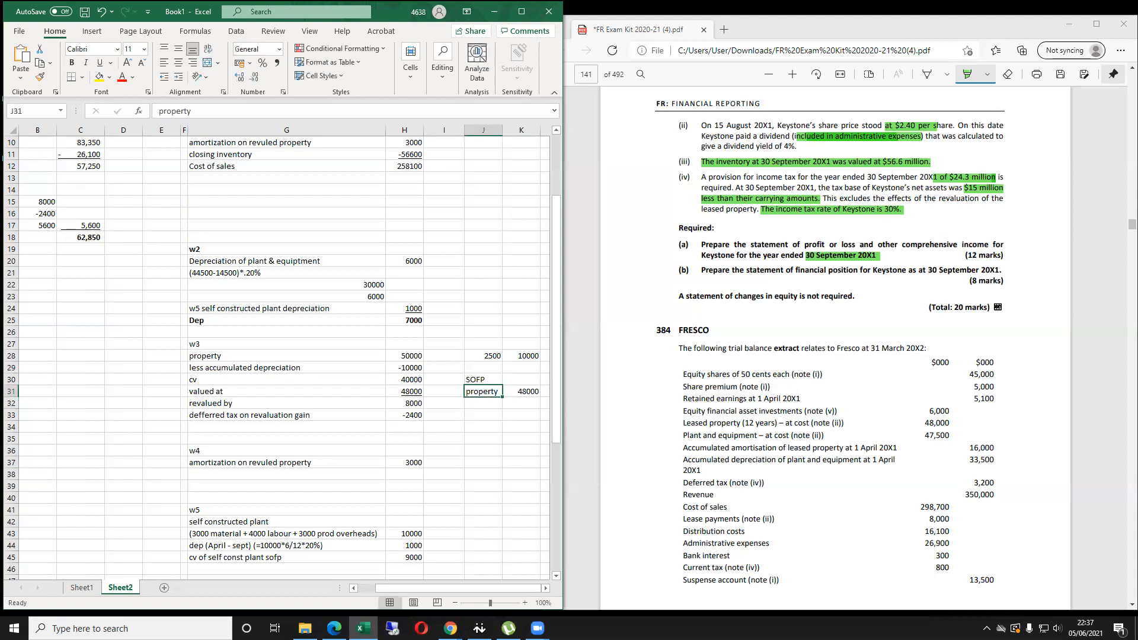
# Check the property amount against the valuation in H31 and enter the label "Plant" in J32.
pyautogui.press('Left')
pyautogui.press('Left')
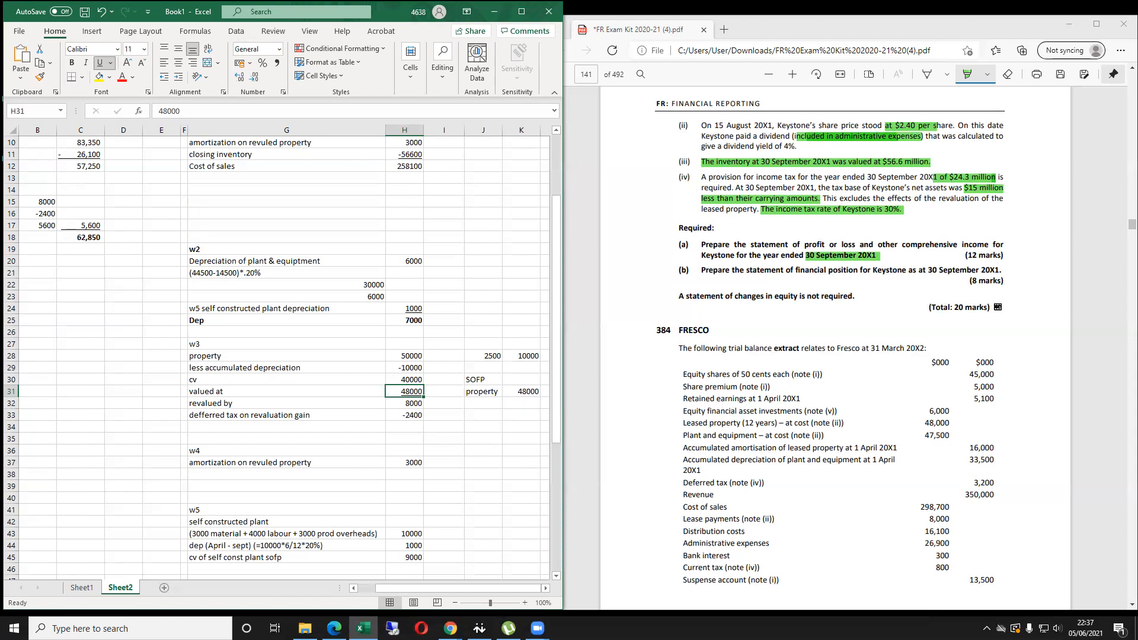
pyautogui.press('Right')
pyautogui.press('Right')
pyautogui.press('Right')
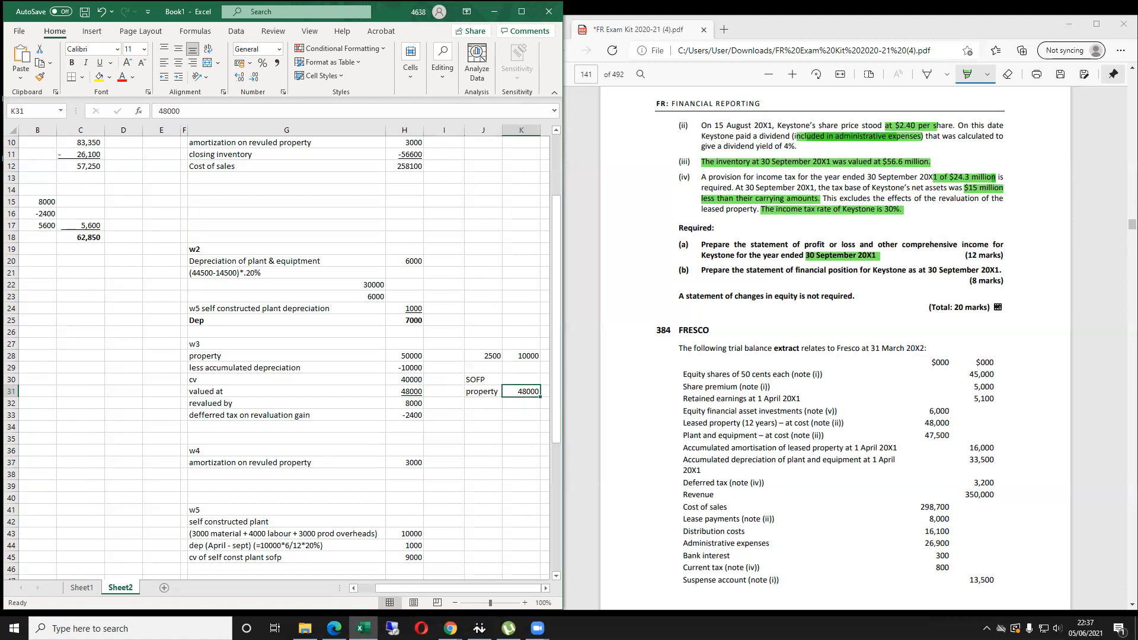
pyautogui.press('Down')
pyautogui.press('Left')
pyautogui.write('Plant')
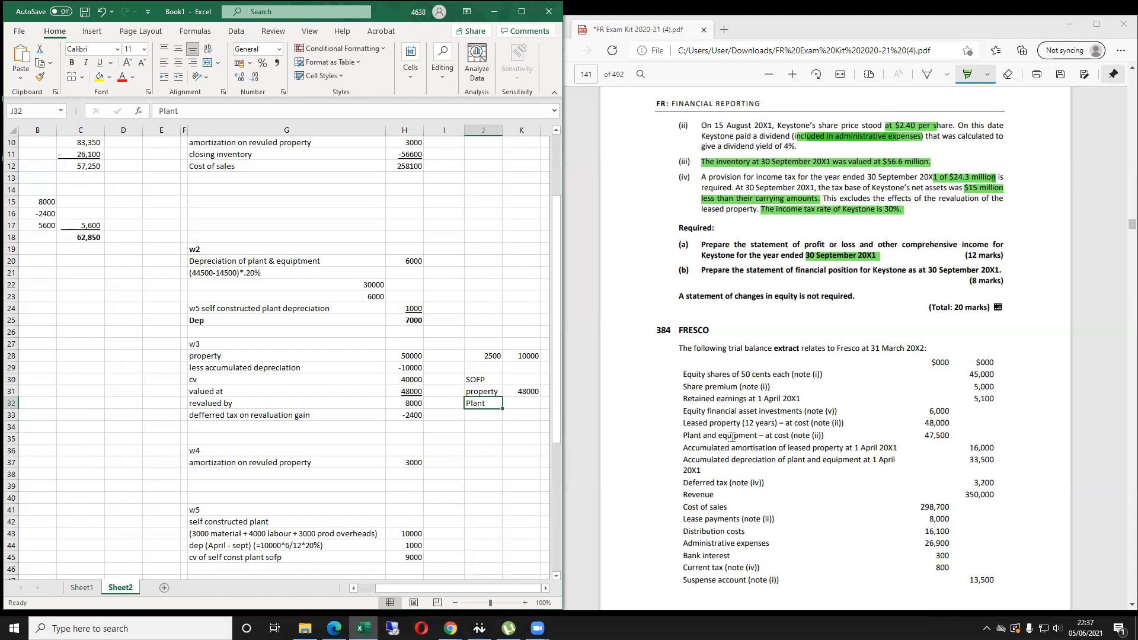
# Examine the plant and equipment depreciation in w2 and the self-constructed plant in w5.
pyautogui.scroll(1, 428, 352)
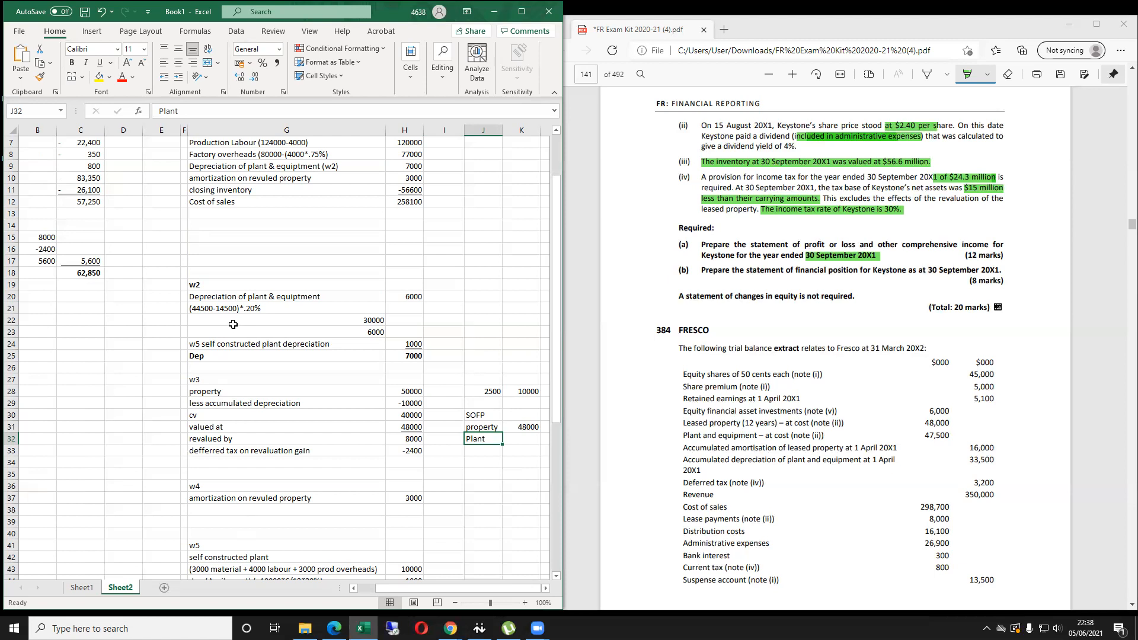
pyautogui.scroll(2, 276, 321)
pyautogui.scroll(-2, 276, 321)
pyautogui.scroll(-1, 277, 320)
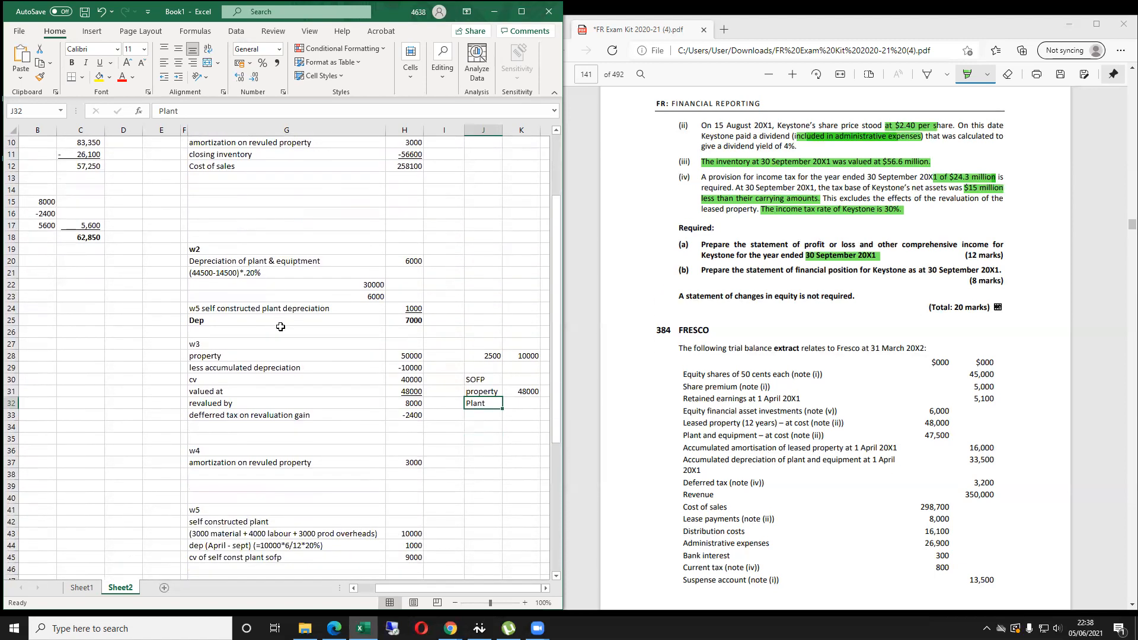
pyautogui.scroll(-1, 284, 330)
pyautogui.scroll(-4, 285, 330)
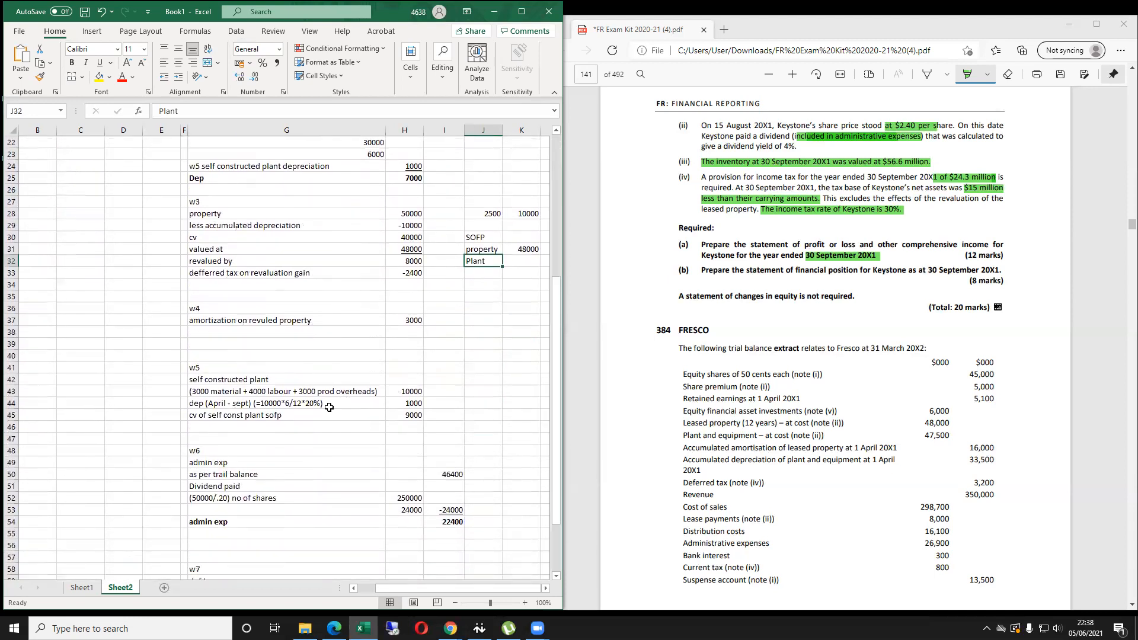
pyautogui.scroll(-5, 256, 462)
pyautogui.scroll(7, 266, 458)
pyautogui.scroll(2, 266, 458)
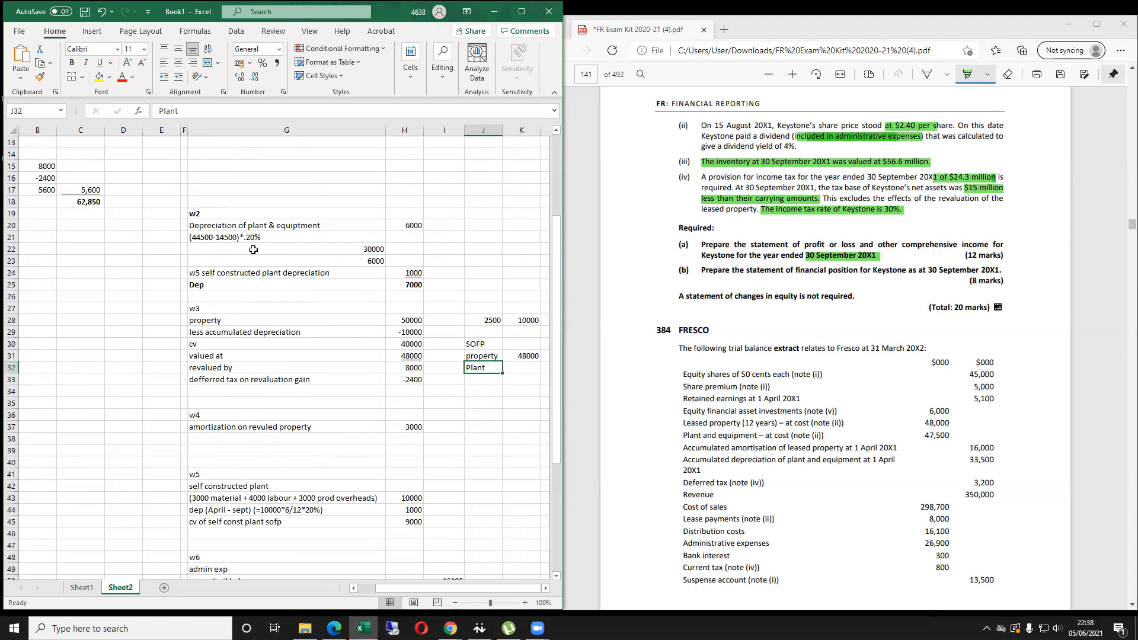
pyautogui.scroll(1, 261, 249)
pyautogui.scroll(1, 270, 254)
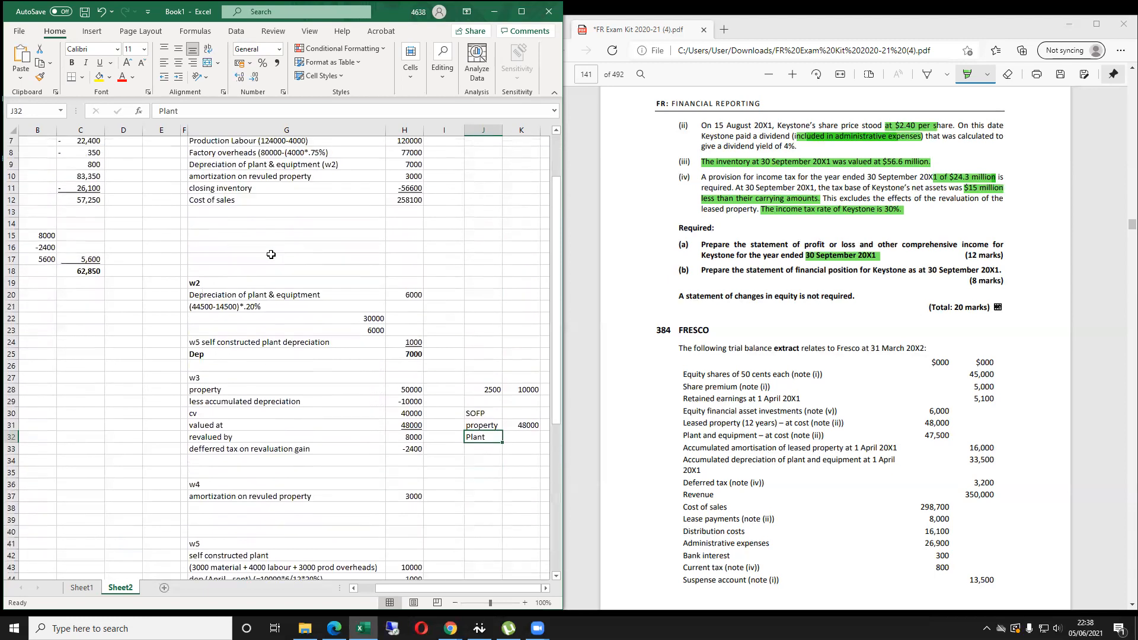
pyautogui.scroll(2, 271, 254)
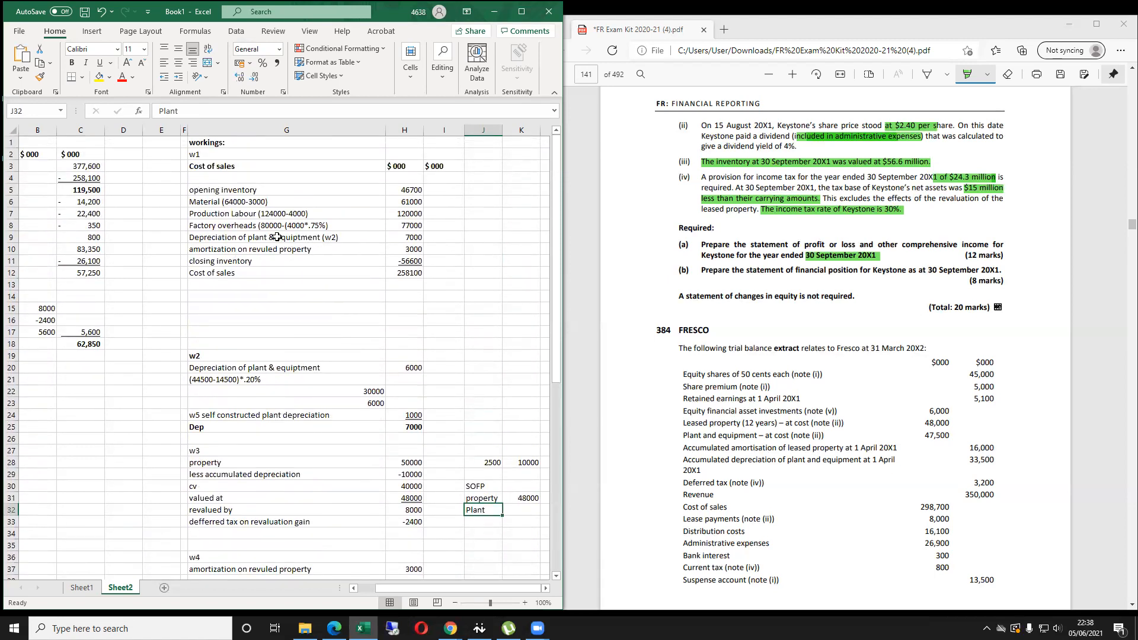
pyautogui.scroll(-1, 273, 349)
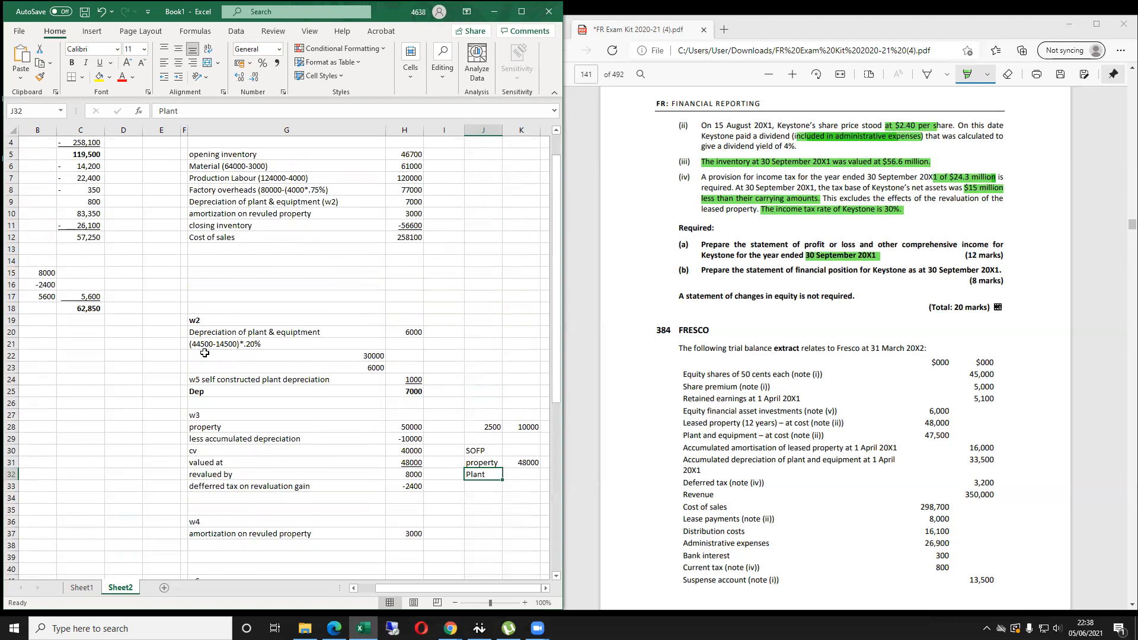
pyautogui.click(449, 331)
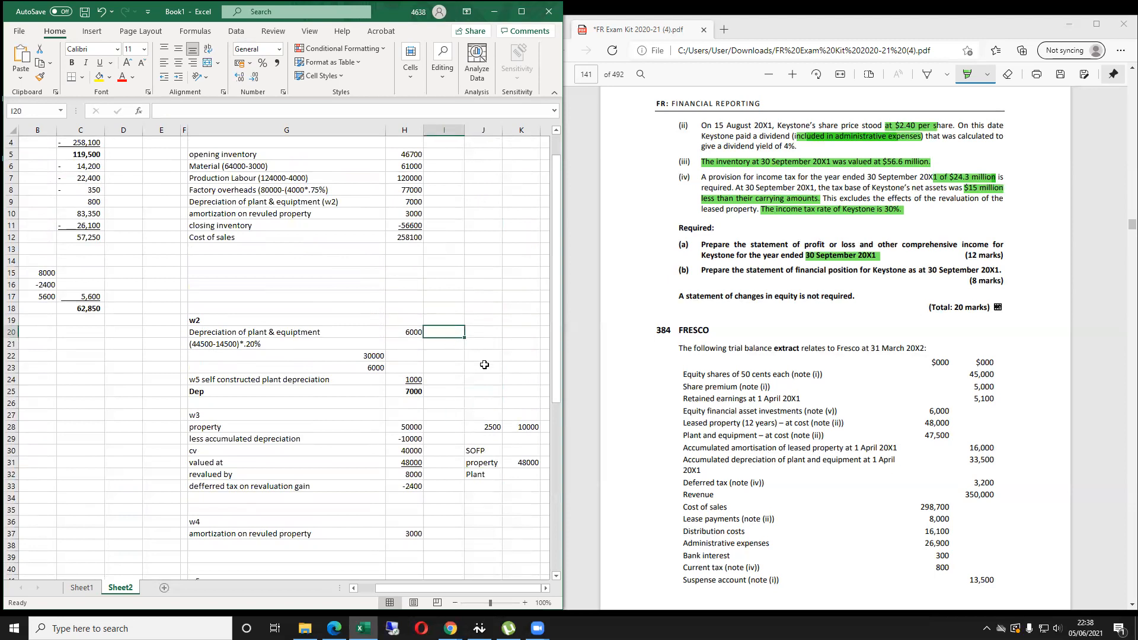
pyautogui.press('Right')
pyautogui.write('=1')
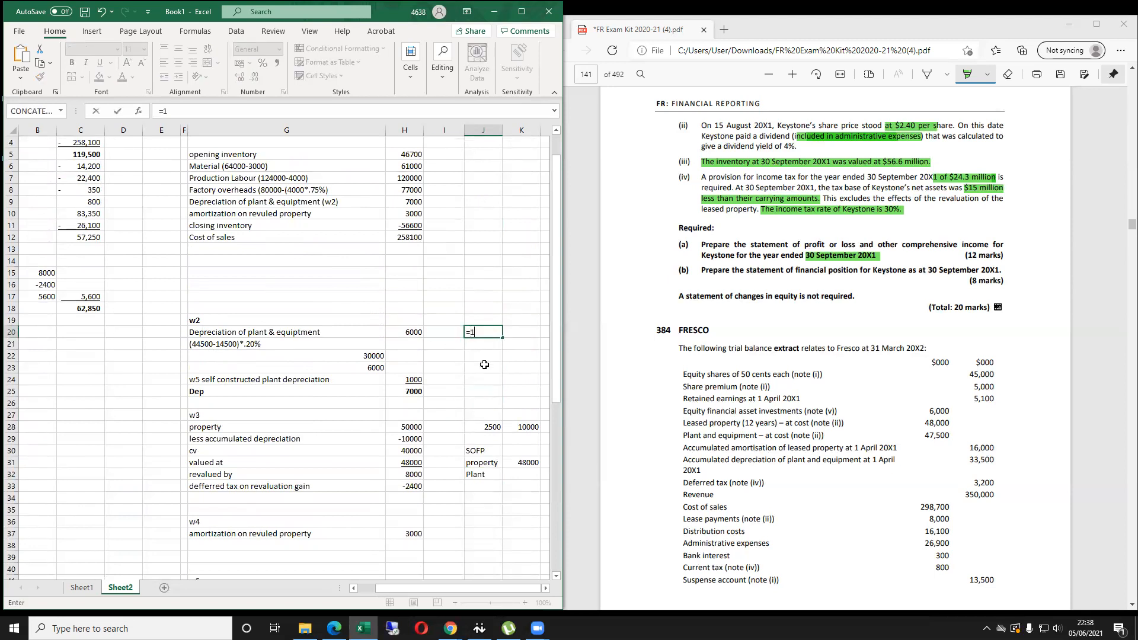
pyautogui.write('4500-14500-6000')
pyautogui.press('Return')
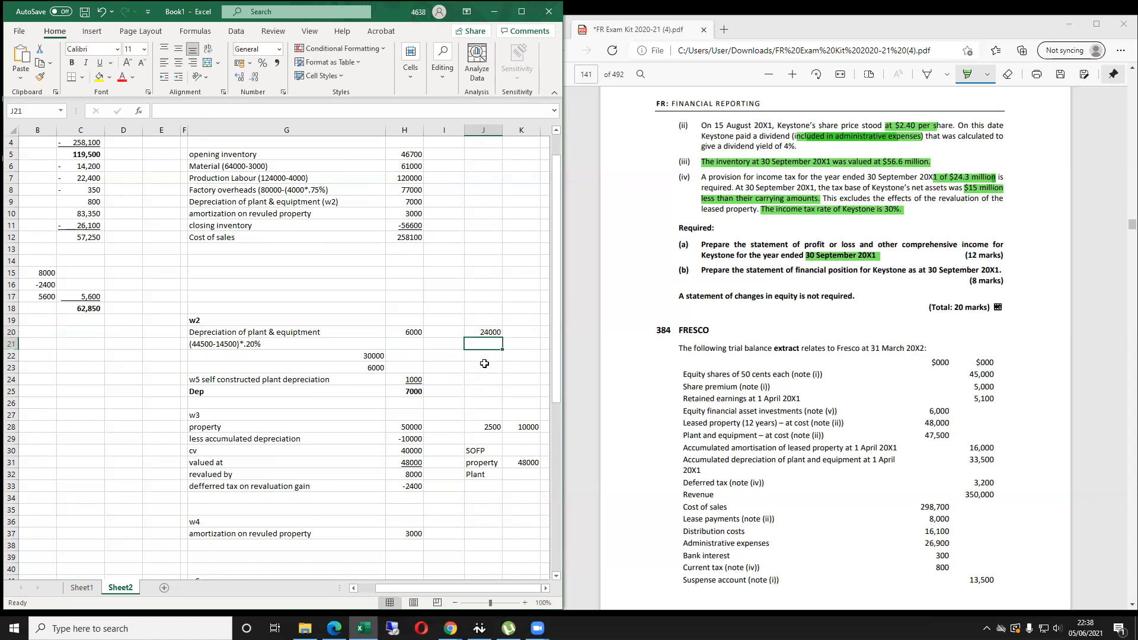
pyautogui.press('Up')
pyautogui.click(403, 332)
pyautogui.press('Right')
pyautogui.press('Right')
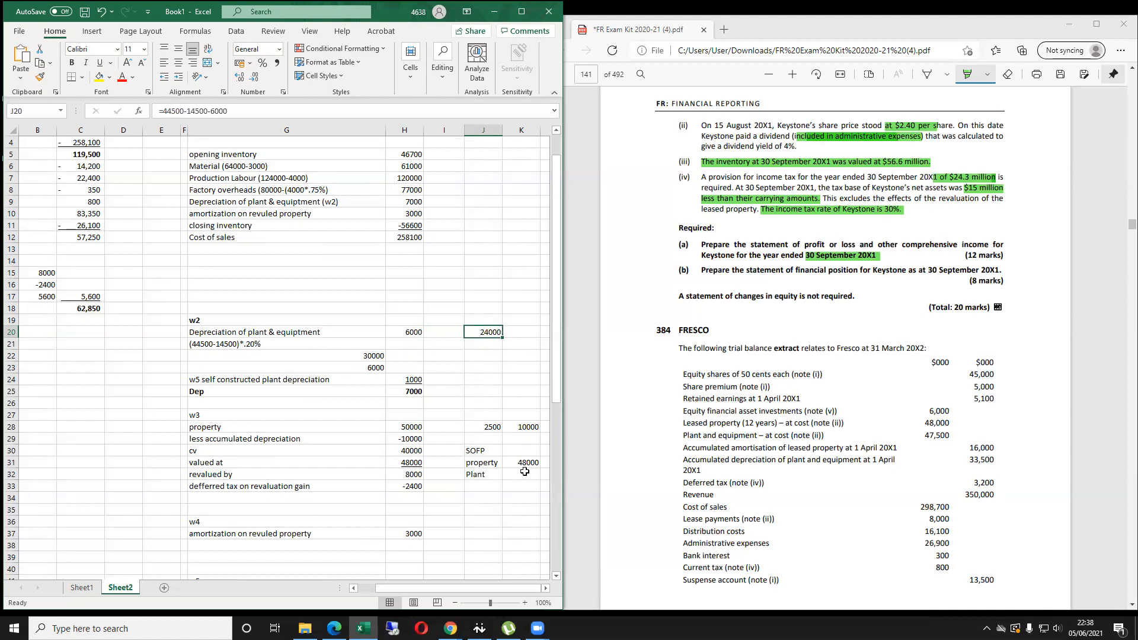
pyautogui.click(524, 472)
pyautogui.write('=')
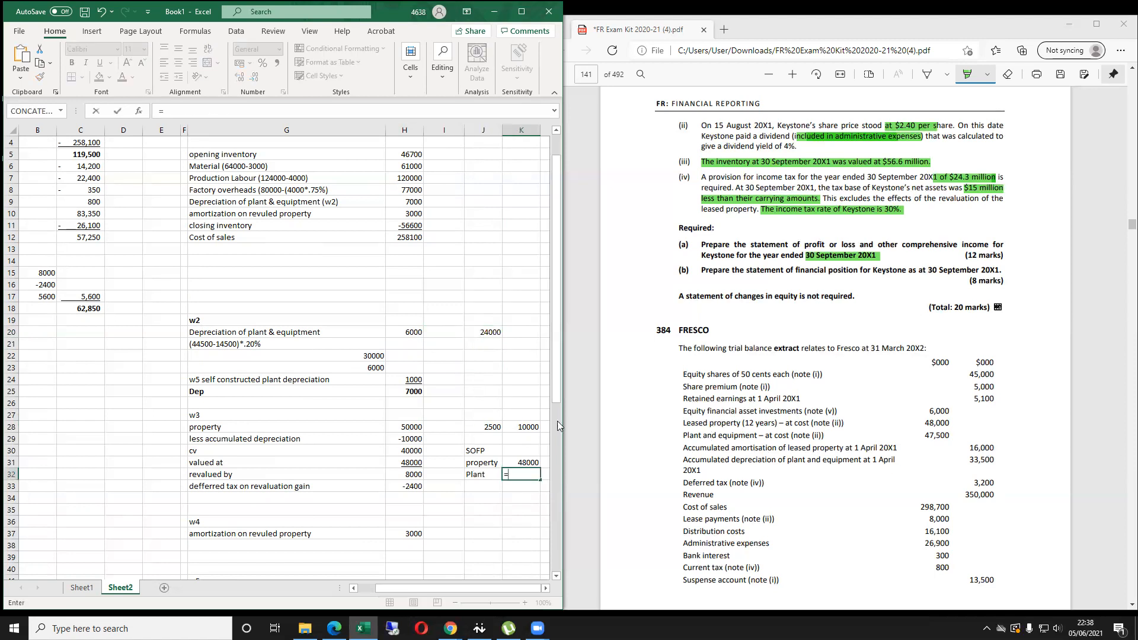
pyautogui.scroll(10, 822, 335)
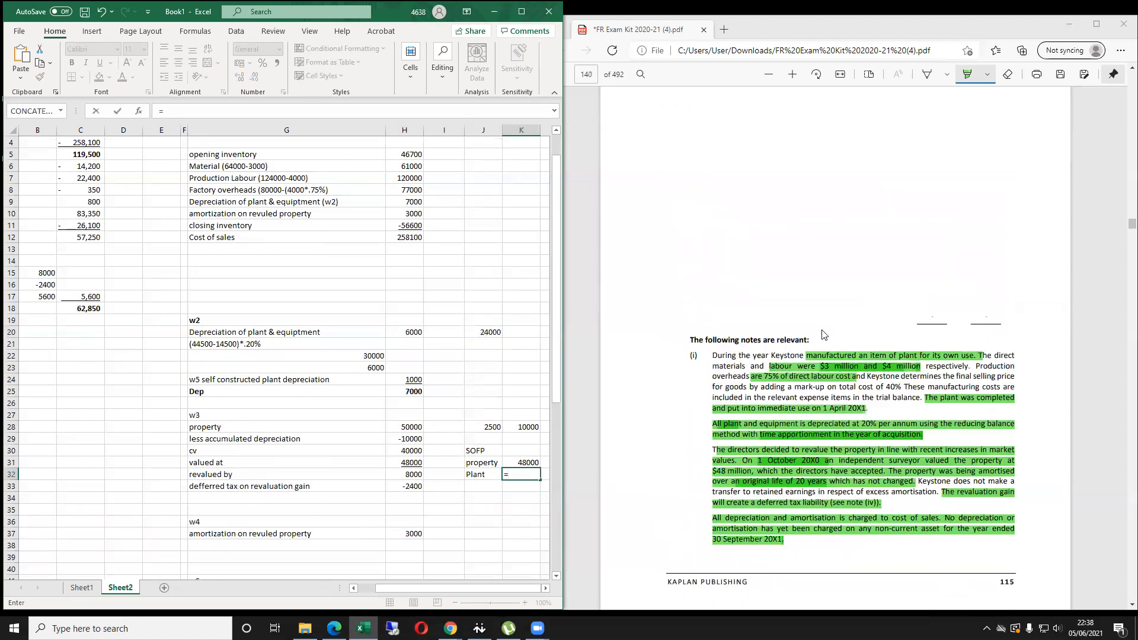
pyautogui.scroll(2, 822, 335)
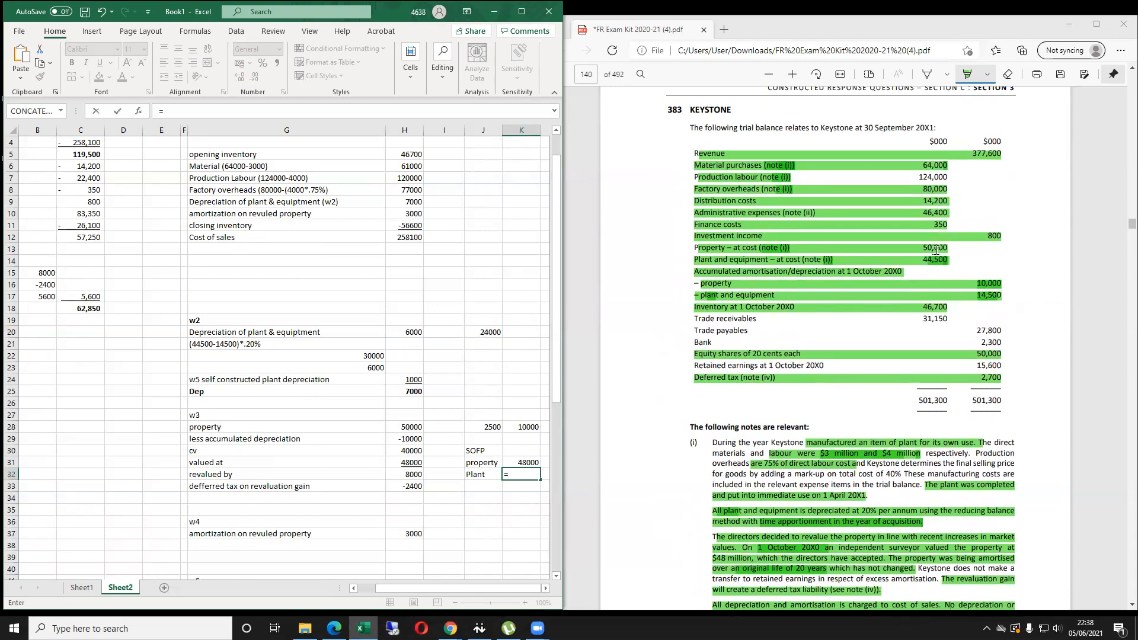
pyautogui.click(884, 261)
pyautogui.moveTo(727, 260)
pyautogui.mouseDown()
pyautogui.moveTo(934, 260)
pyautogui.moveTo(851, 259)
pyautogui.mouseUp()
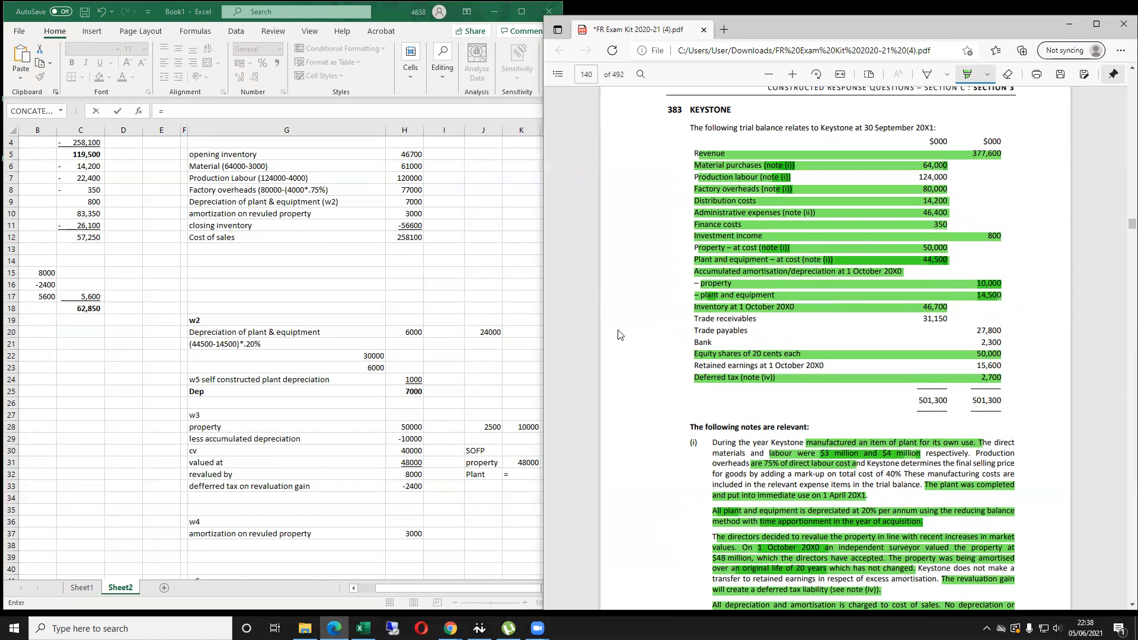
pyautogui.click(468, 382)
pyautogui.write('44500-')
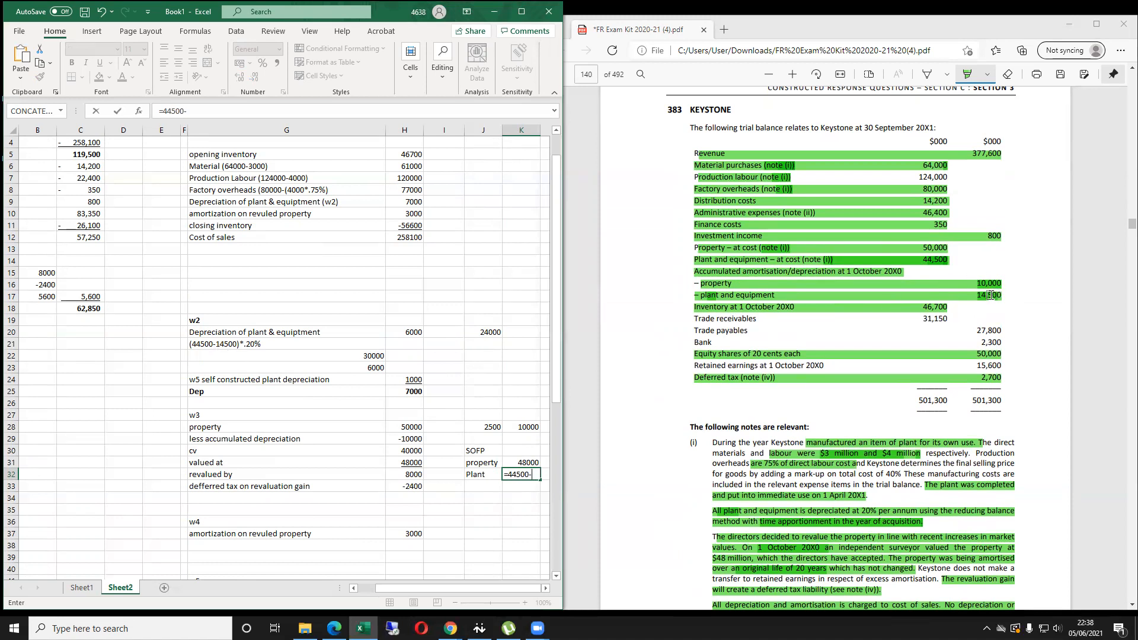
pyautogui.write('14500')
pyautogui.write('6000')
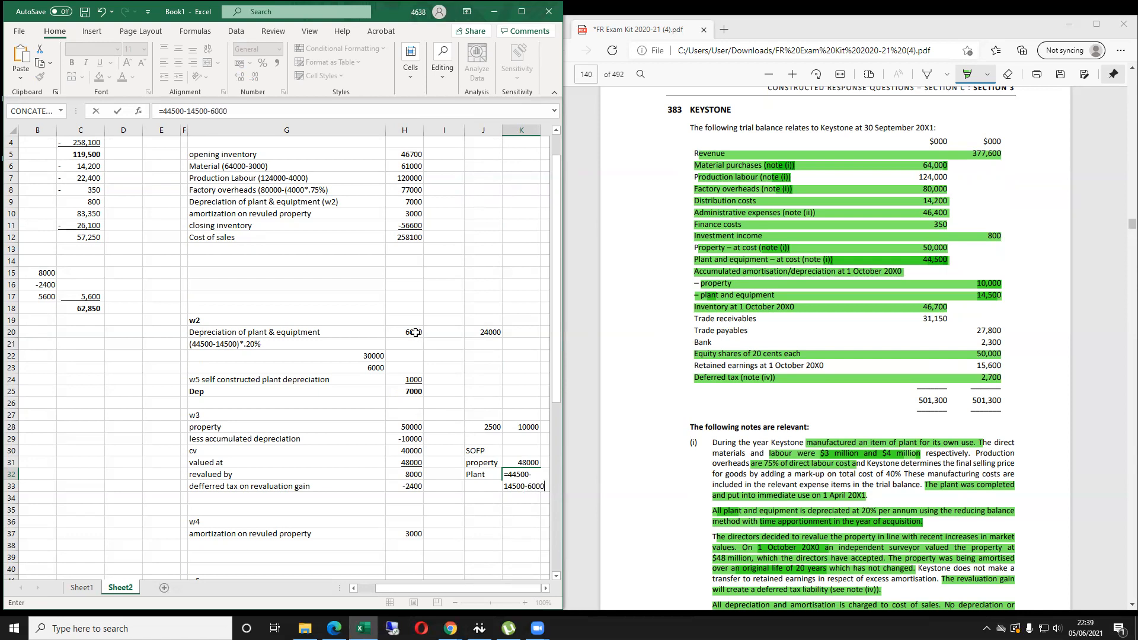
pyautogui.hotkey('ctrl', 'Return')
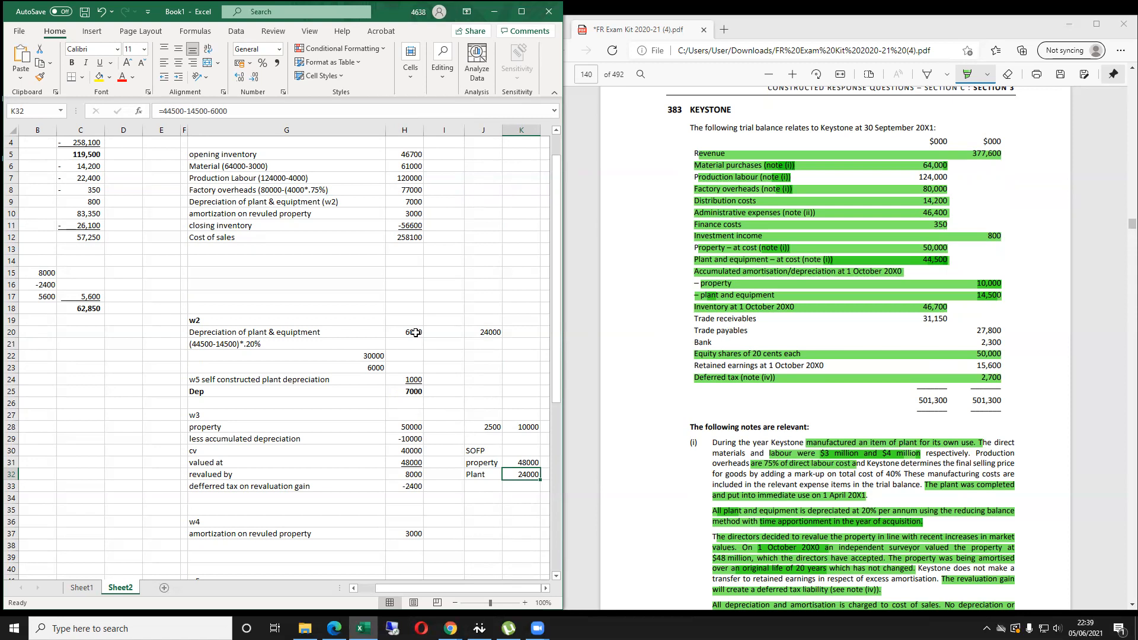
# Enter the label "self const" in J33, below the Plant line.
pyautogui.press('Left')
pyautogui.press('Down')
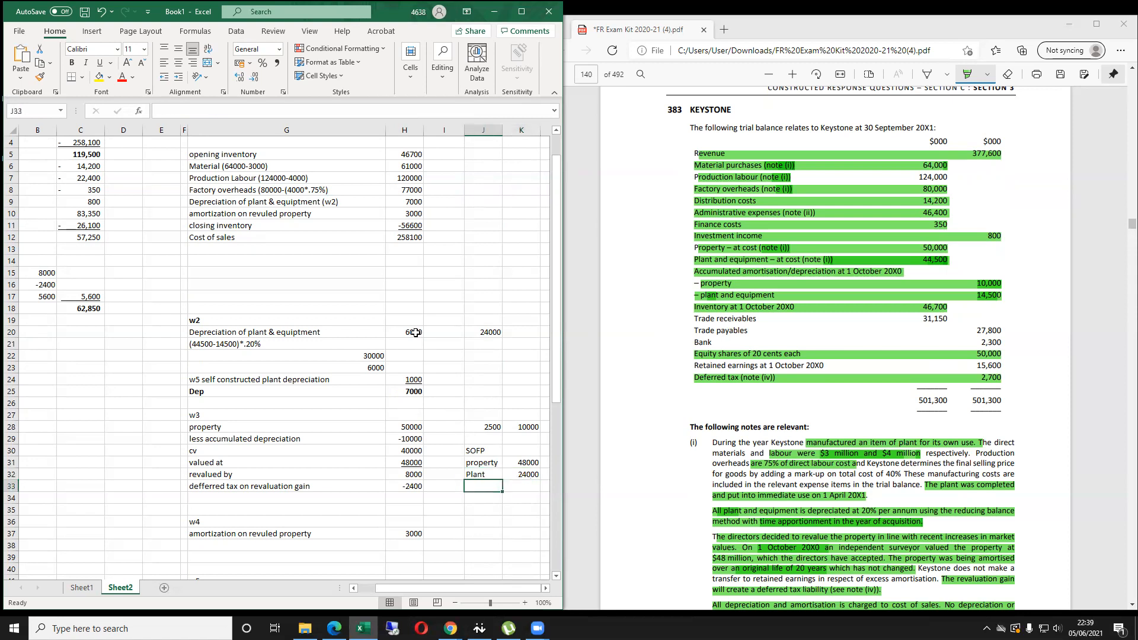
pyautogui.write('self const')
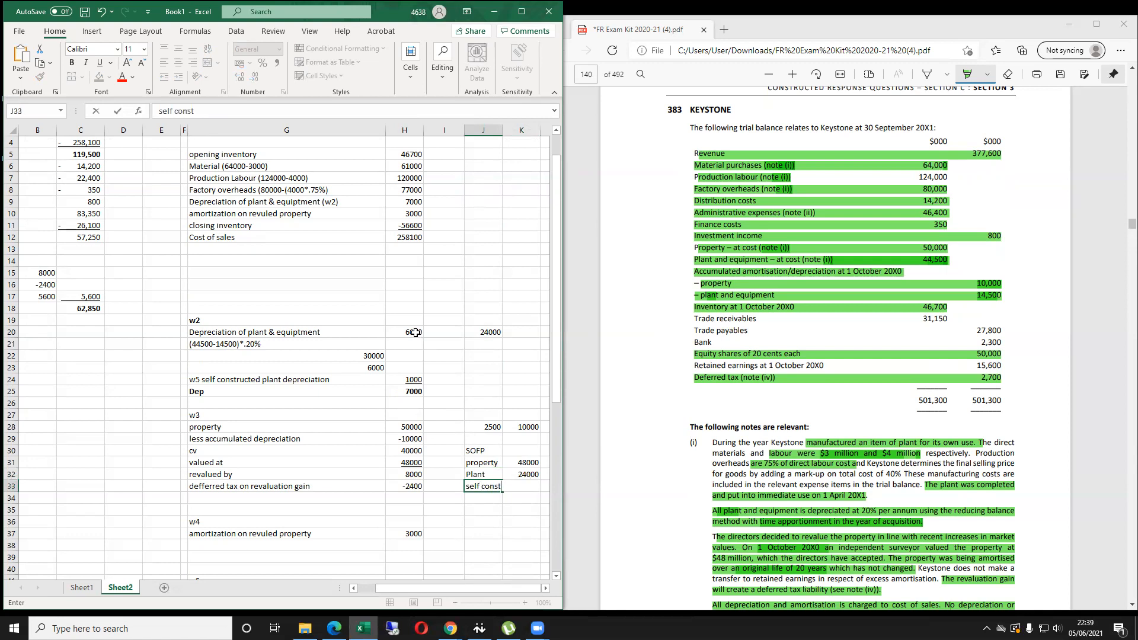
pyautogui.press('Tab')
pyautogui.write('=')
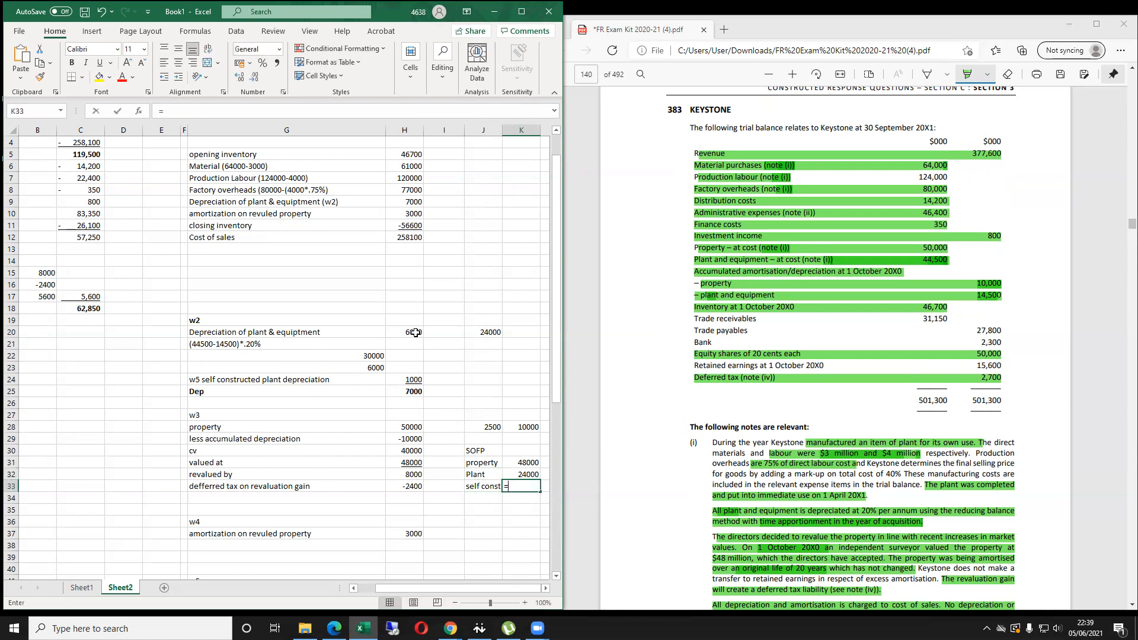
pyautogui.write('10000')
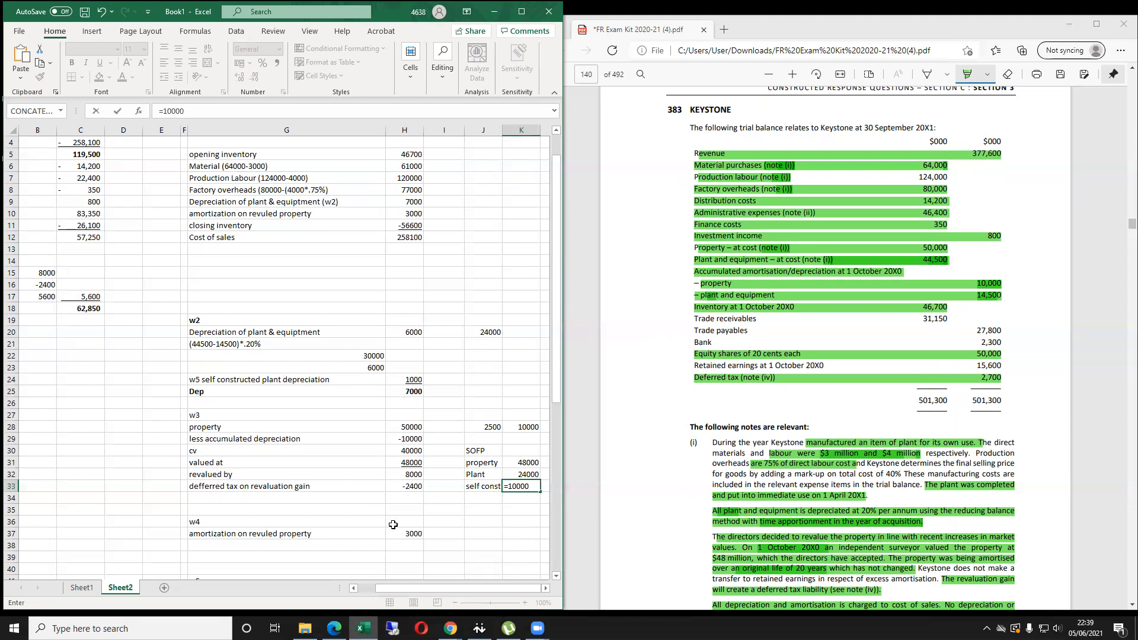
pyautogui.scroll(-1, 275, 480)
pyautogui.scroll(-1, 278, 450)
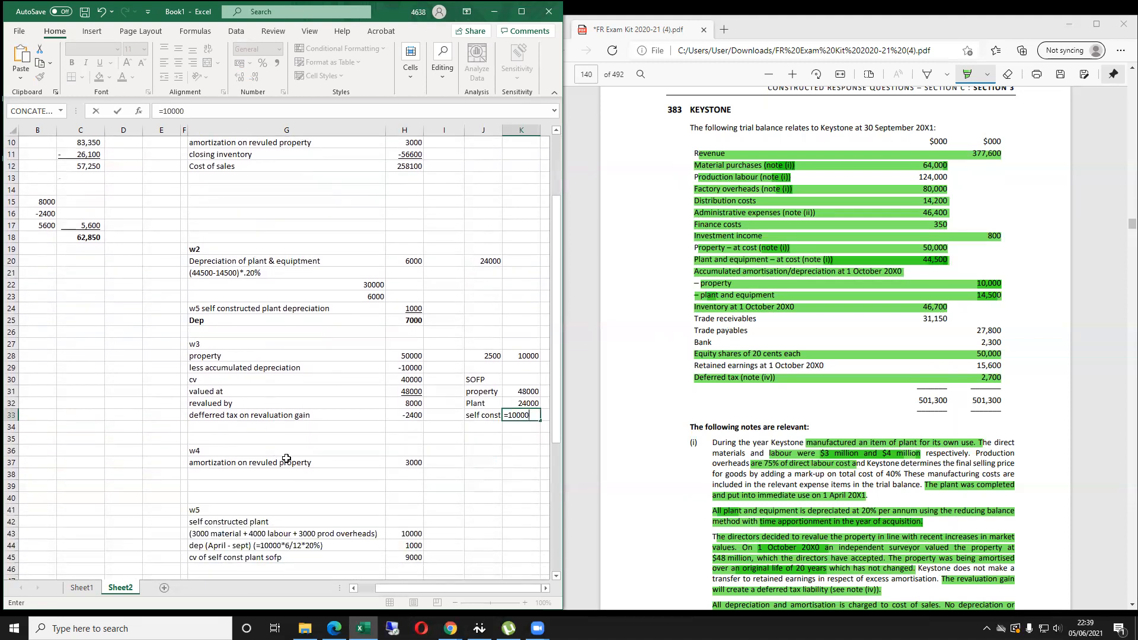
pyautogui.press('Escape')
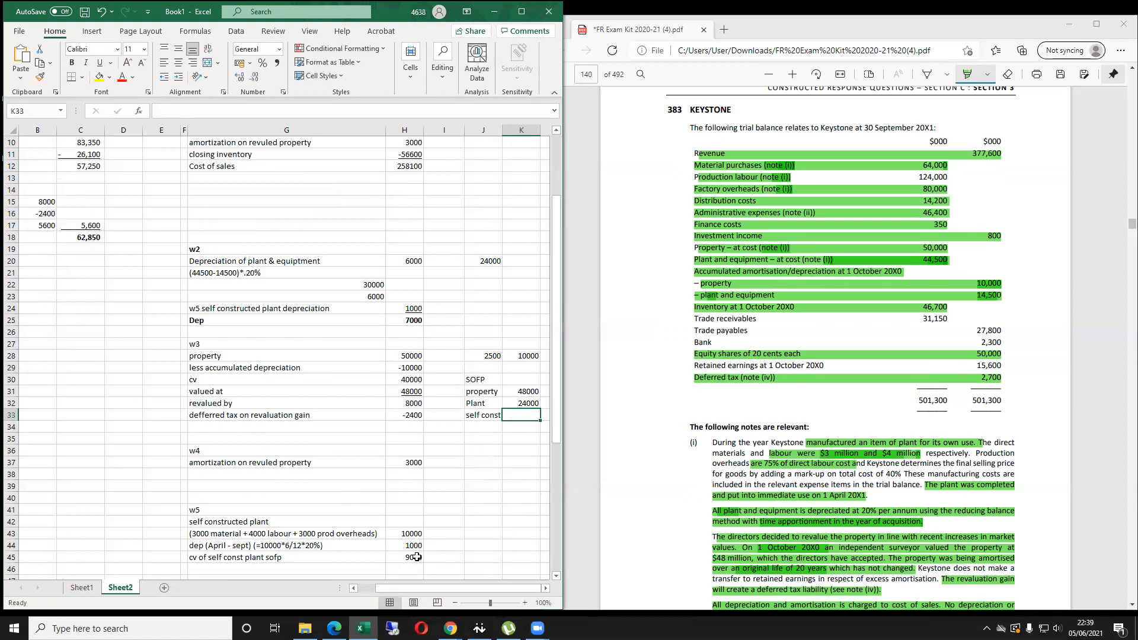
# Enter 9000 in K33 as the self-constructed plant's carrying amount, taken from working w5.
pyautogui.click(426, 568)
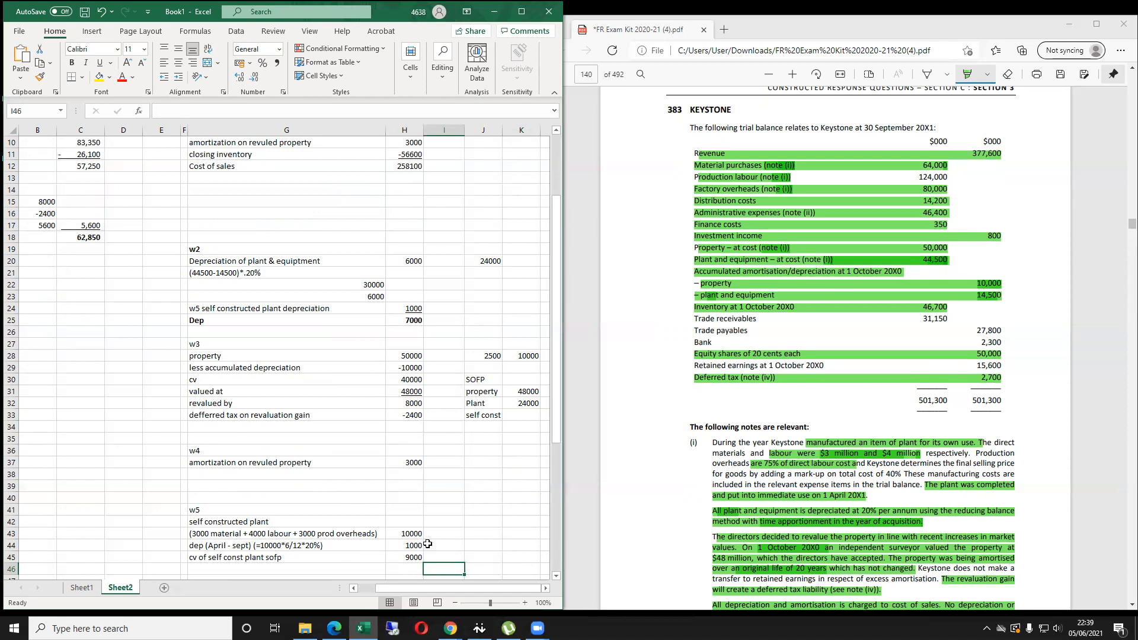
pyautogui.click(522, 415)
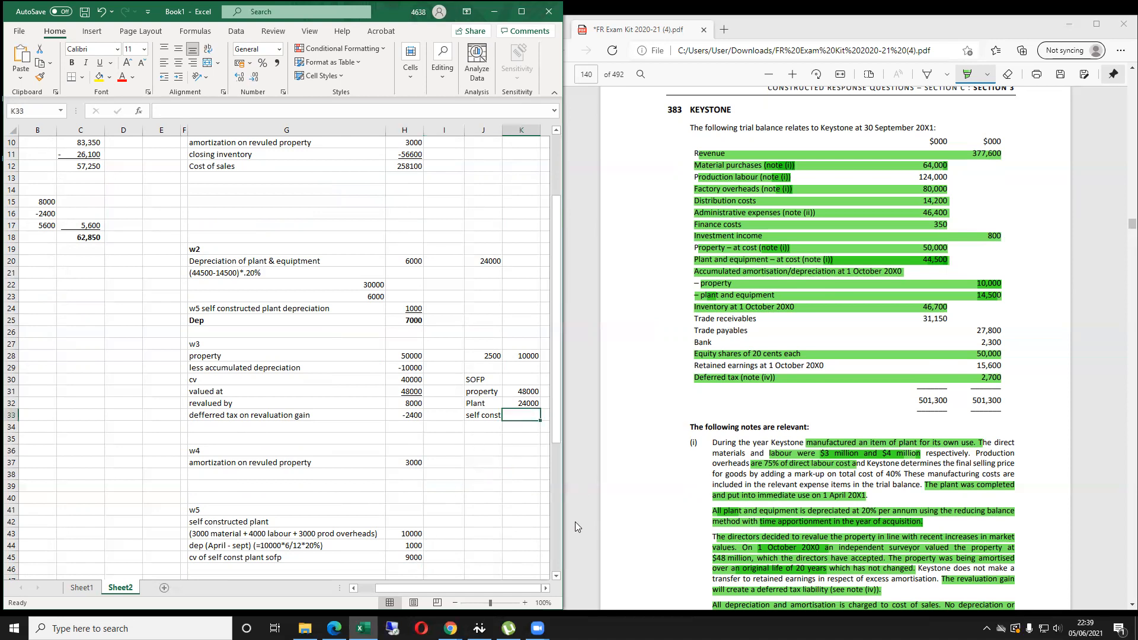
pyautogui.write('9000')
pyautogui.press('Return')
pyautogui.press('Up')
pyautogui.press('Down')
pyautogui.press('Left')
pyautogui.press('Up')
pyautogui.press('Right')
pyautogui.press('Down')
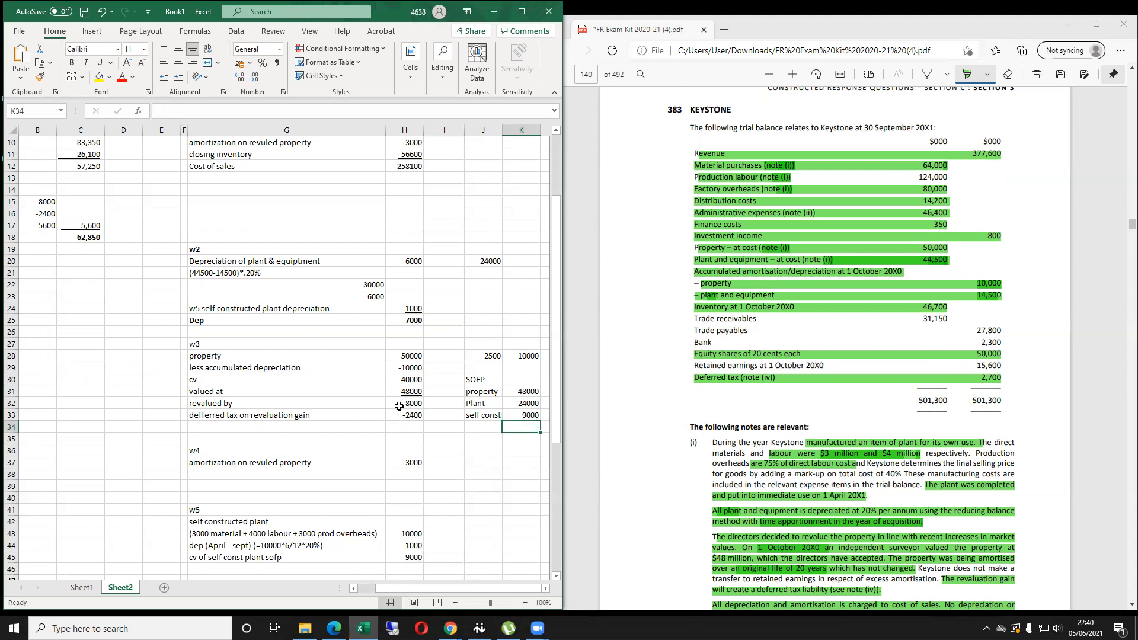
# Calculate the amortisation on the revalued property in L31 with =48000/16.
pyautogui.click(413, 388)
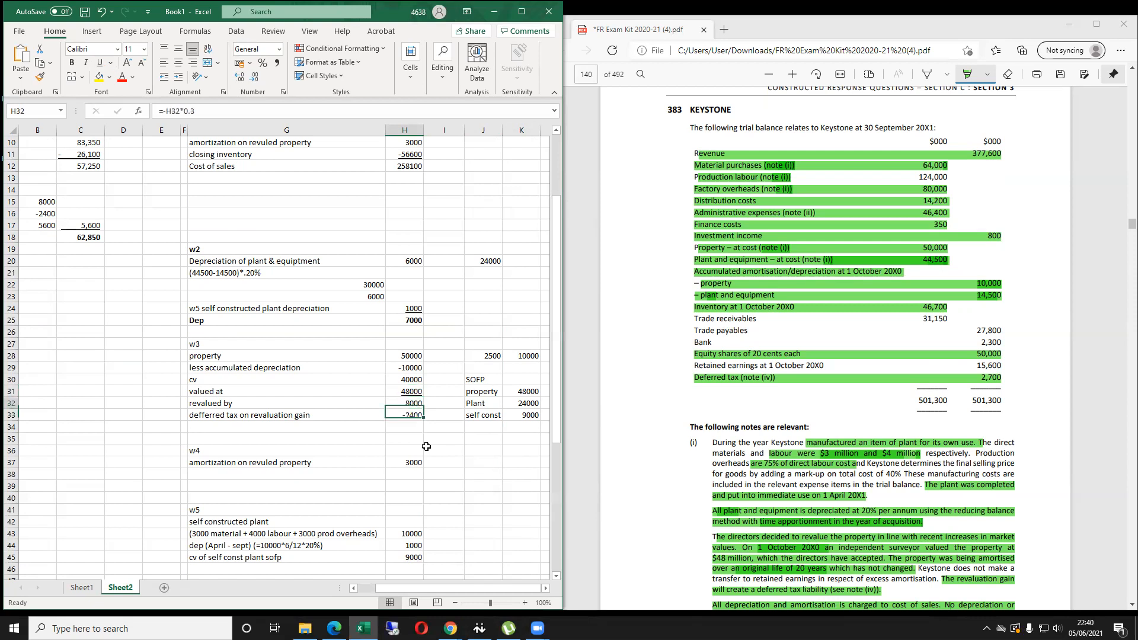
pyautogui.press('Right')
pyautogui.press('Right')
pyautogui.press('Right')
pyautogui.press('Right')
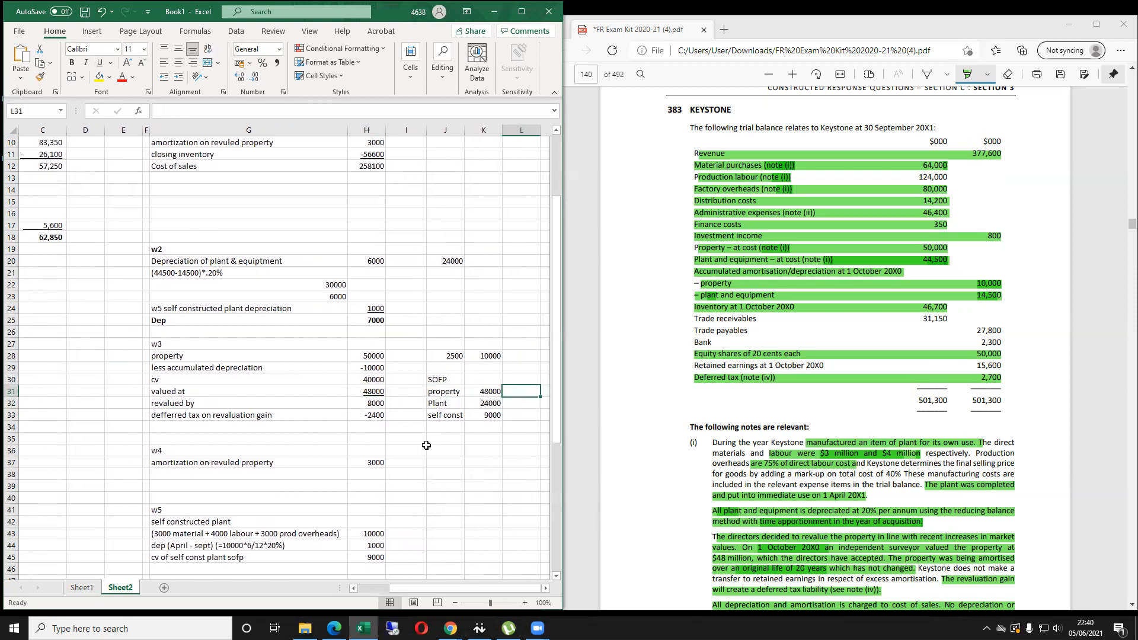
pyautogui.write('=48000/16')
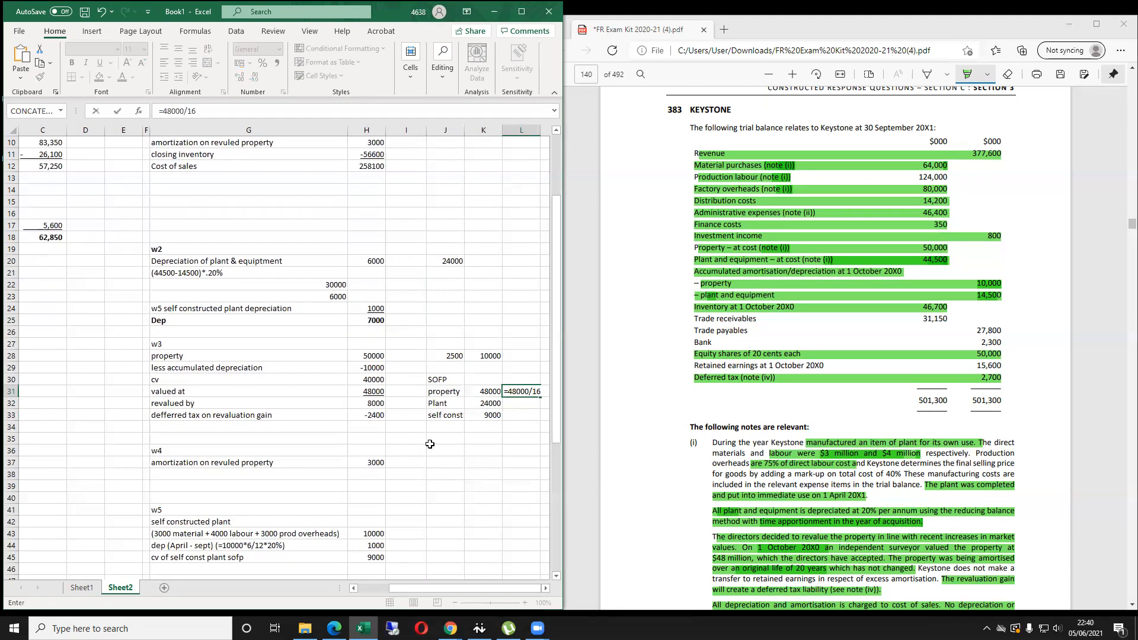
pyautogui.hotkey('ctrl', 'Return')
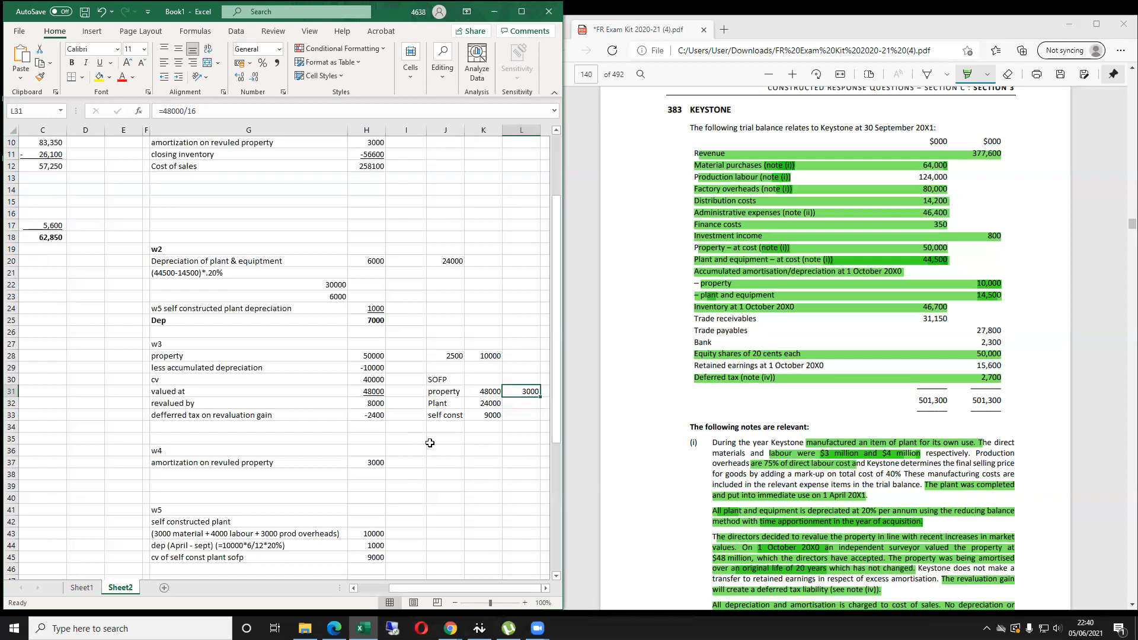
# Deduct the amortisation from the property amount in K31 with =48000-3000 and select K31:K33 to check their sum.
pyautogui.press('Left')
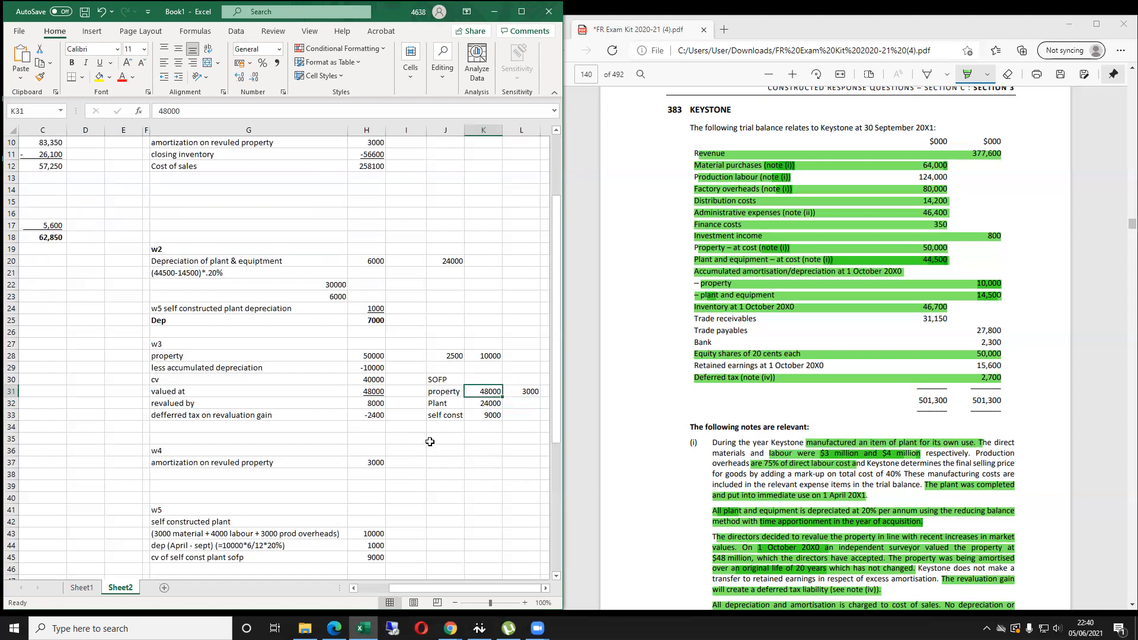
pyautogui.write('=48000-')
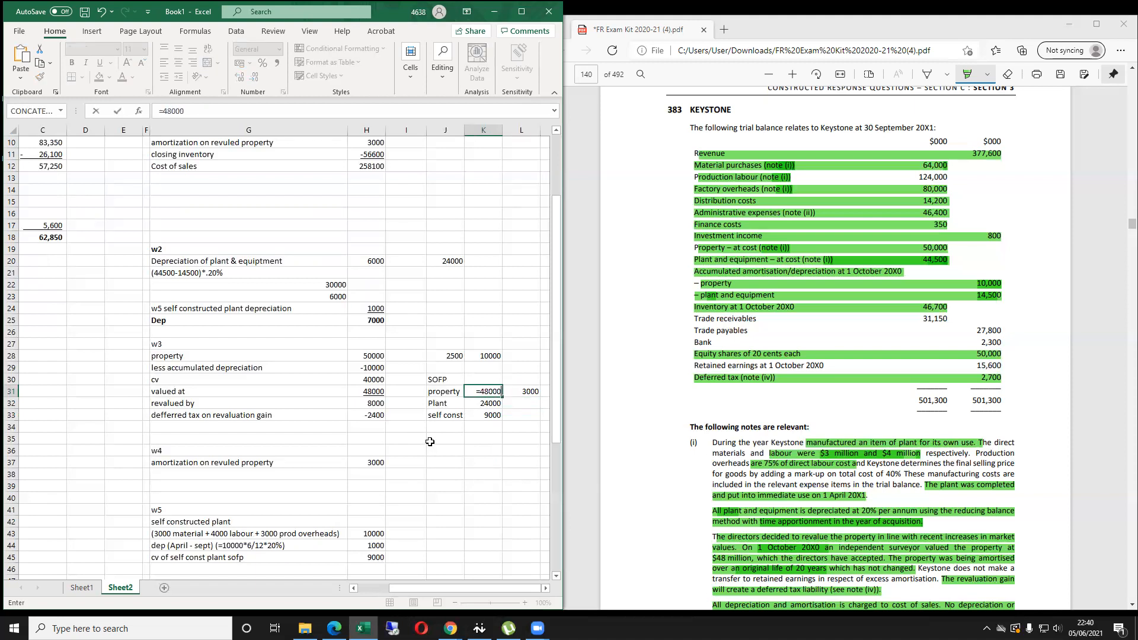
pyautogui.write('3000')
pyautogui.press('Return')
pyautogui.press('Up')
pyautogui.hotkey('shift', 'Down')
pyautogui.hotkey('shift', 'Down')
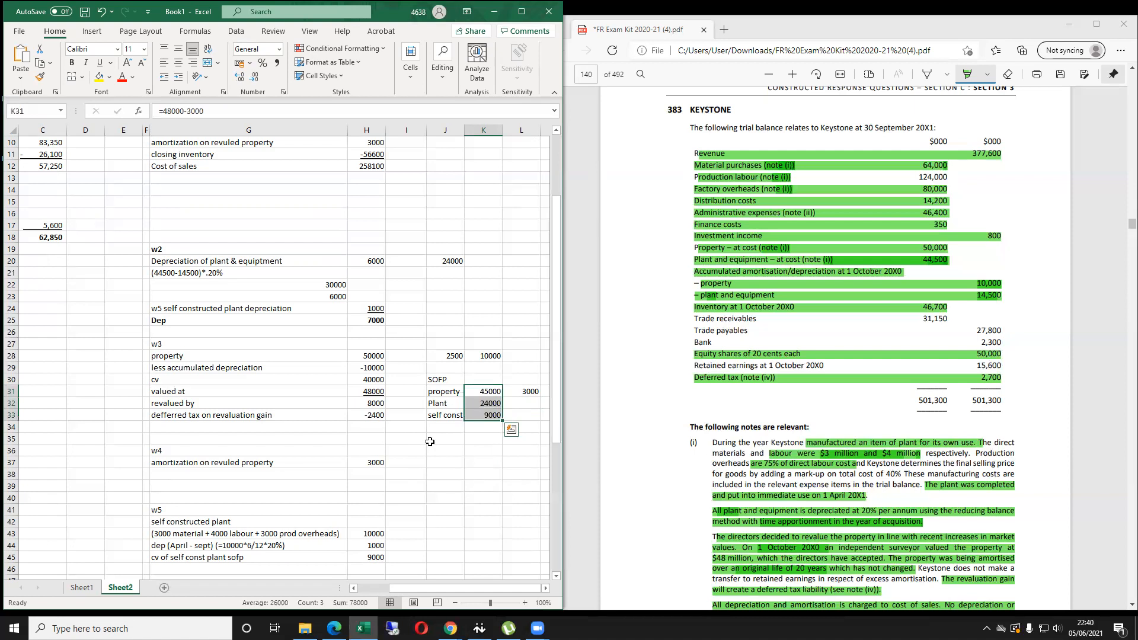
# Total the property, plant and self-constructed plant amounts in K34 with =K31+K32+K33.
pyautogui.press('Down')
pyautogui.press('Down')
pyautogui.press('Down')
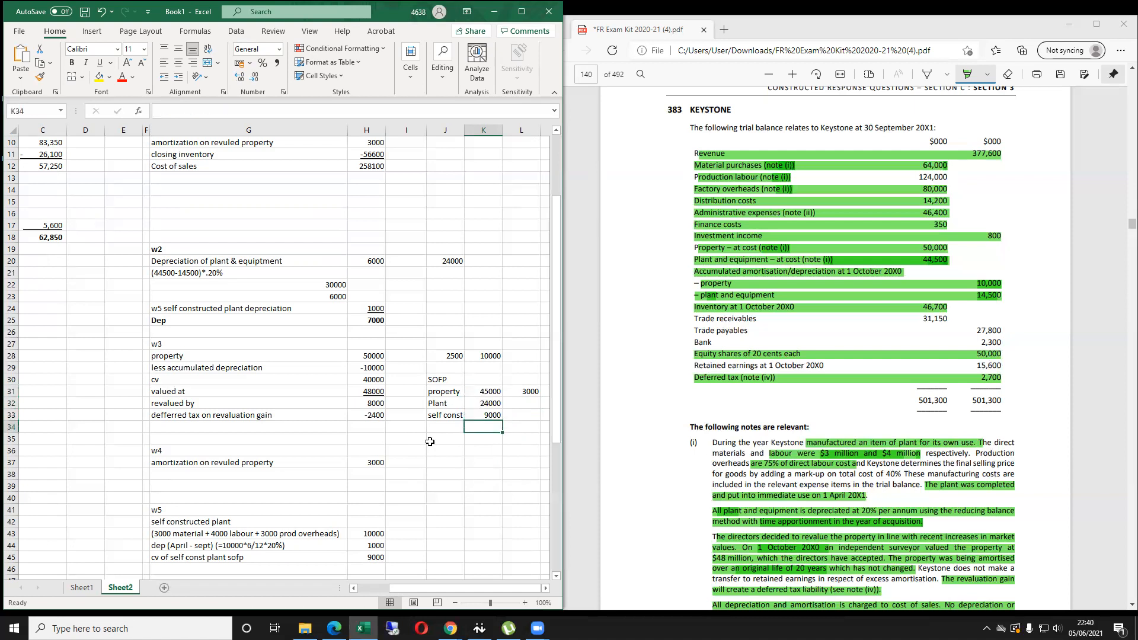
pyautogui.write('=')
pyautogui.press('Up')
pyautogui.press('Up')
pyautogui.press('Up')
pyautogui.write('+')
pyautogui.press('Up')
pyautogui.press('Up')
pyautogui.write('+')
pyautogui.press('Up')
pyautogui.press('Return')
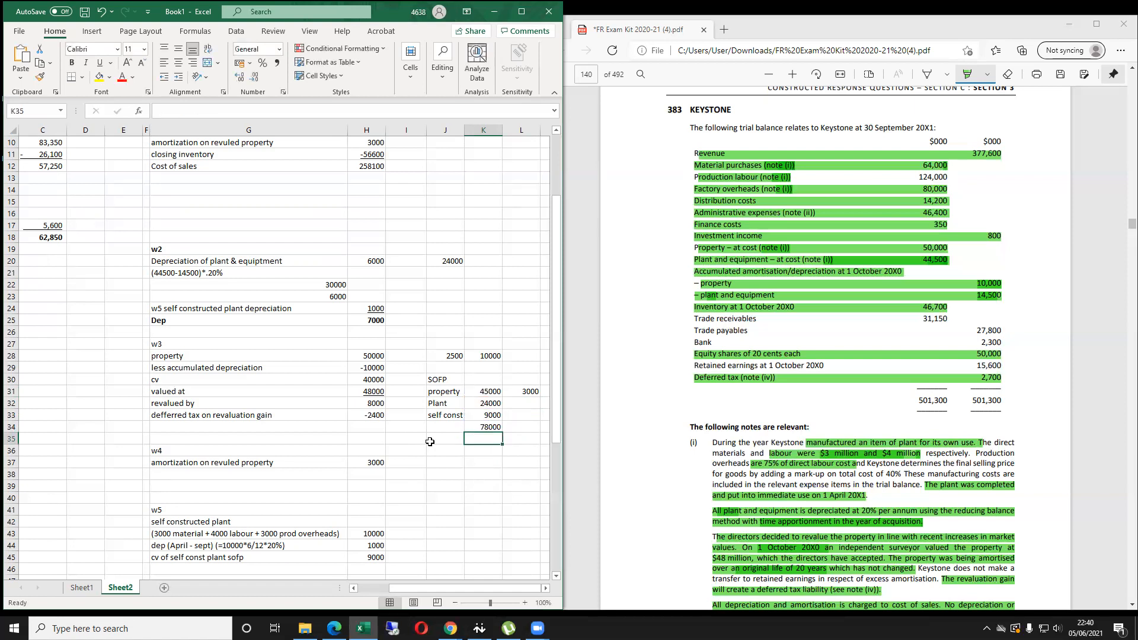
# Label the non-current assets total "w8" in J34 and make J34:K34 bold.
pyautogui.press('Left')
pyautogui.press('Up')
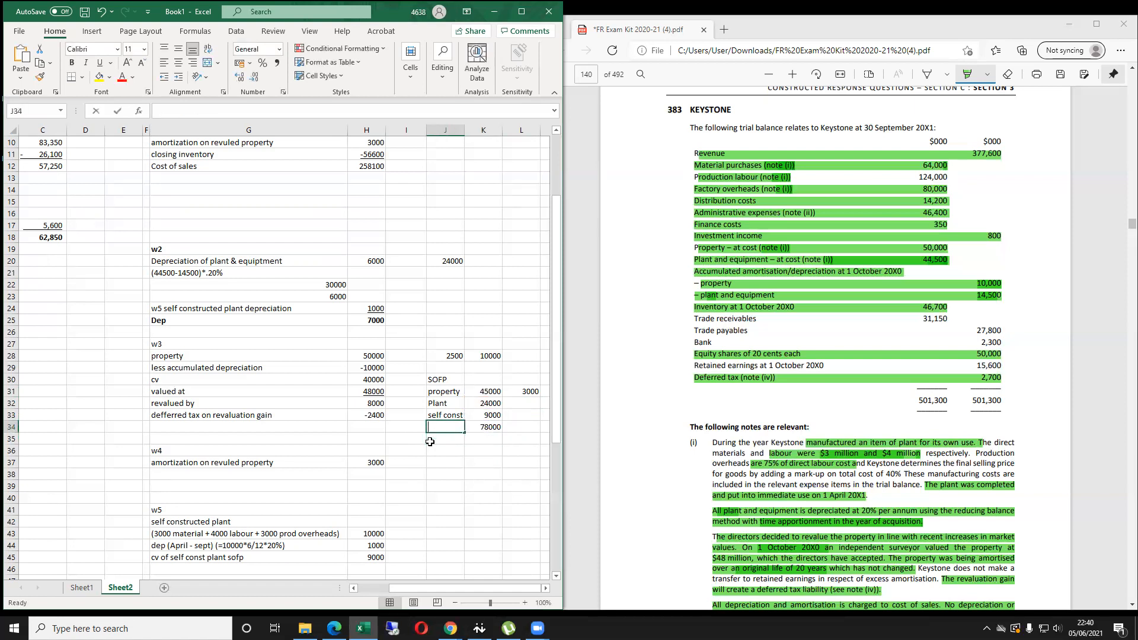
pyautogui.write('w8')
pyautogui.press('Return')
pyautogui.write('.')
pyautogui.scroll(-5, 340, 409)
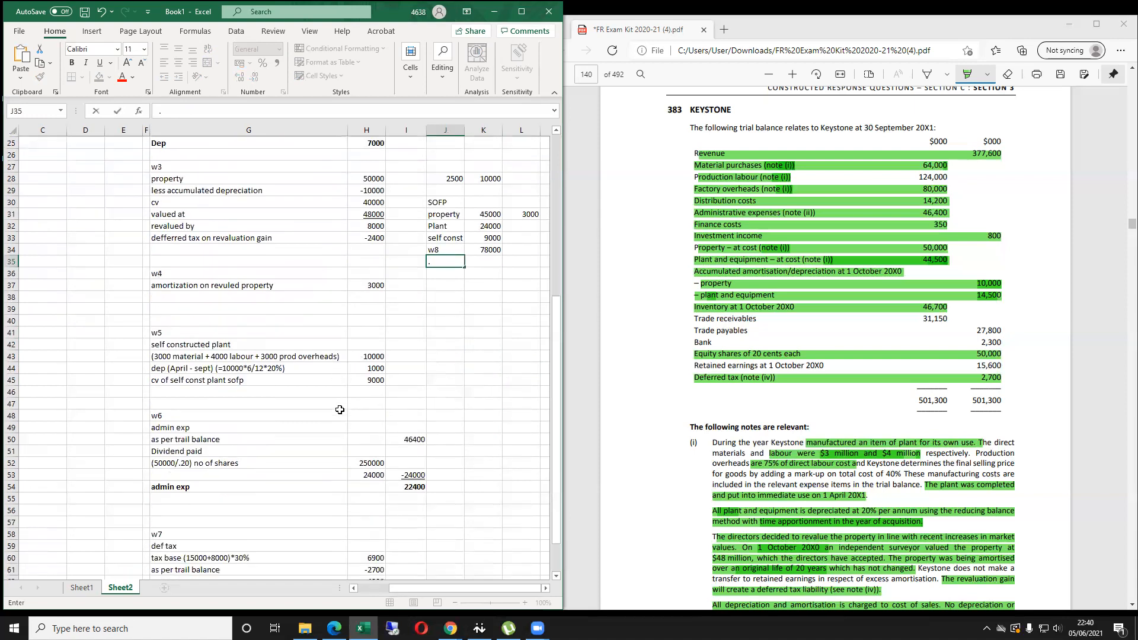
pyautogui.scroll(-6, 339, 410)
pyautogui.press('Escape')
pyautogui.press('Up')
pyautogui.scroll(8, 452, 403)
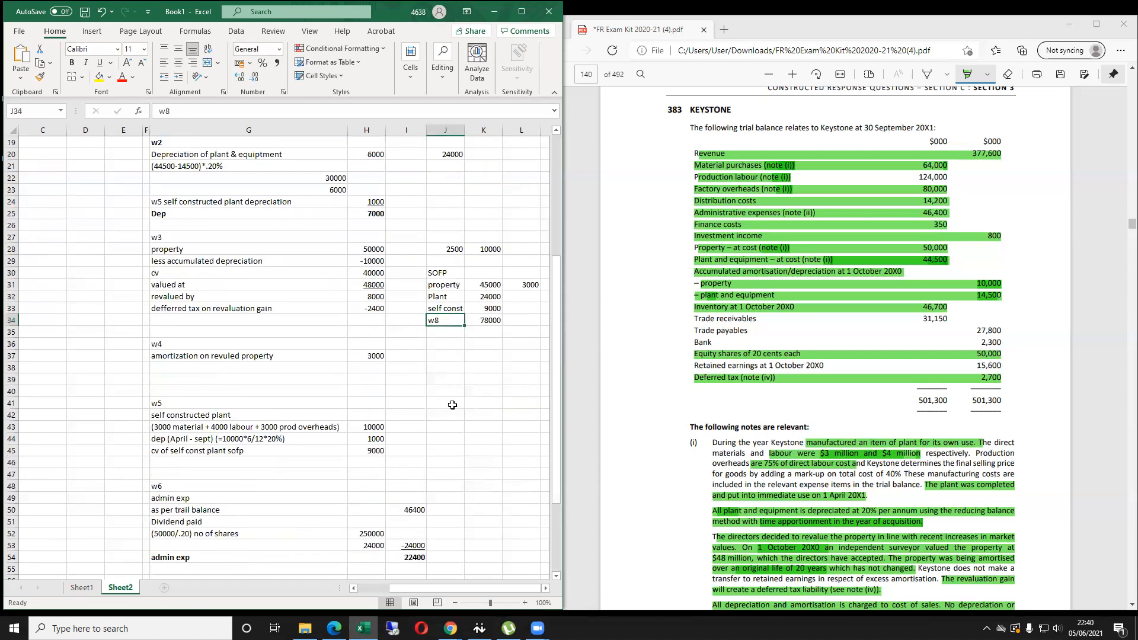
pyautogui.press('Right')
pyautogui.hotkey('shift', 'Left')
pyautogui.hotkey('ctrl', 'b')
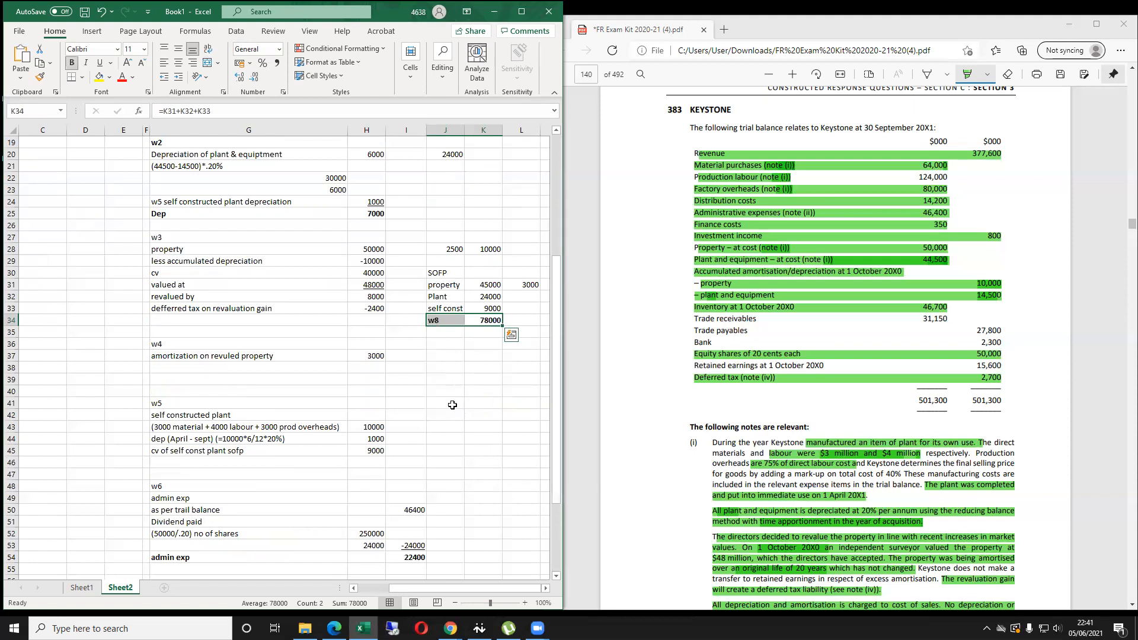
# Link the NCA amount in B25 of the statement of financial position to the w8 total with =K34.
pyautogui.hotkey('ctrl', 'Left')
pyautogui.hotkey('ctrl', 'Left')
pyautogui.press('Up')
pyautogui.press('Up')
pyautogui.press('Up')
pyautogui.press('Up')
pyautogui.press('Up')
pyautogui.press('Up')
pyautogui.press('Up')
pyautogui.press('Up')
pyautogui.press('Up')
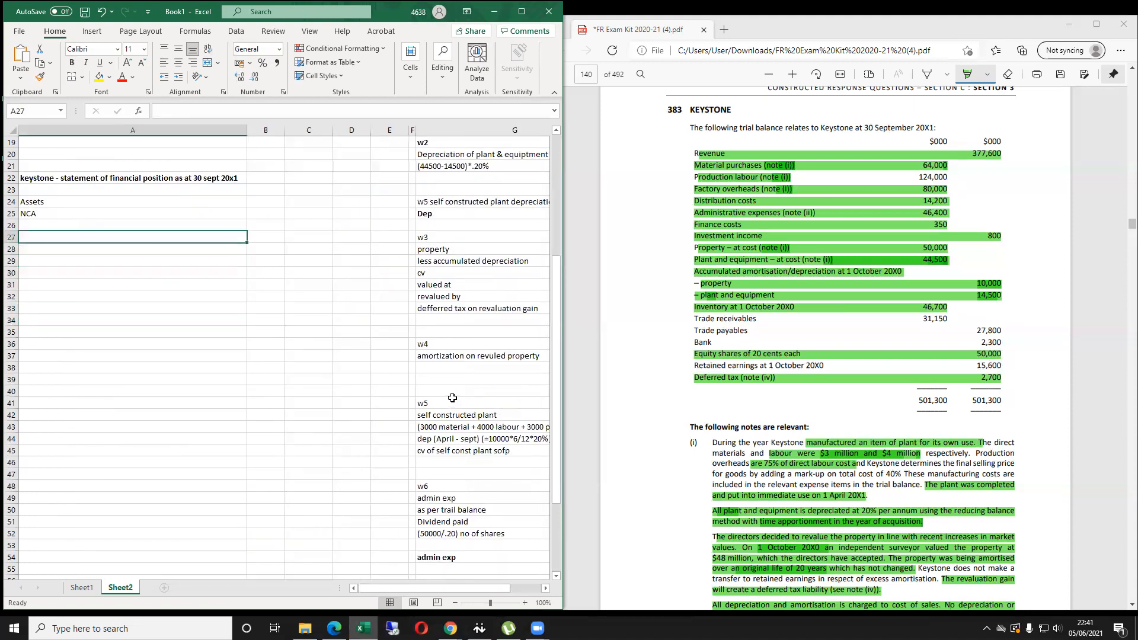
pyautogui.press('Right')
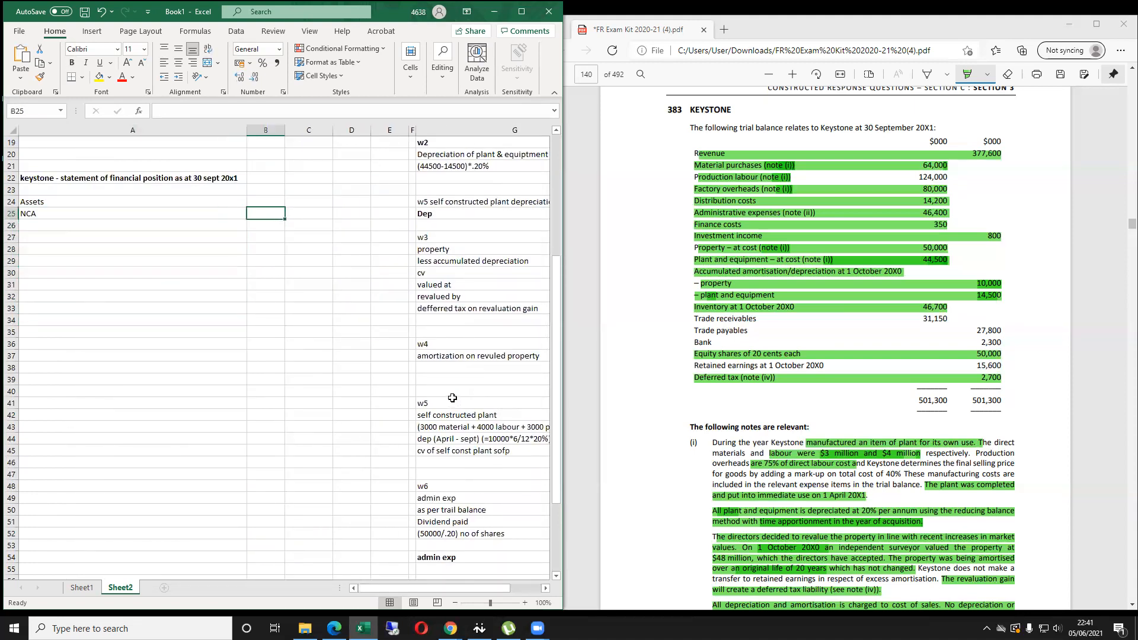
pyautogui.write('=')
pyautogui.press('Right')
pyautogui.press('Right')
pyautogui.press('Right')
pyautogui.press('Right')
pyautogui.press('Right')
pyautogui.press('Right')
pyautogui.press('Right')
pyautogui.press('Right')
pyautogui.press('Right')
pyautogui.press('Right')
pyautogui.press('Right')
pyautogui.press('Right')
pyautogui.press('Right')
pyautogui.press('Down')
pyautogui.press('Down')
pyautogui.press('Down')
pyautogui.press('Down')
pyautogui.press('Down')
pyautogui.press('Down')
pyautogui.press('Down')
pyautogui.press('Down')
pyautogui.press('Down')
pyautogui.press('Left')
pyautogui.press('Left')
pyautogui.press('Left')
pyautogui.press('Left')
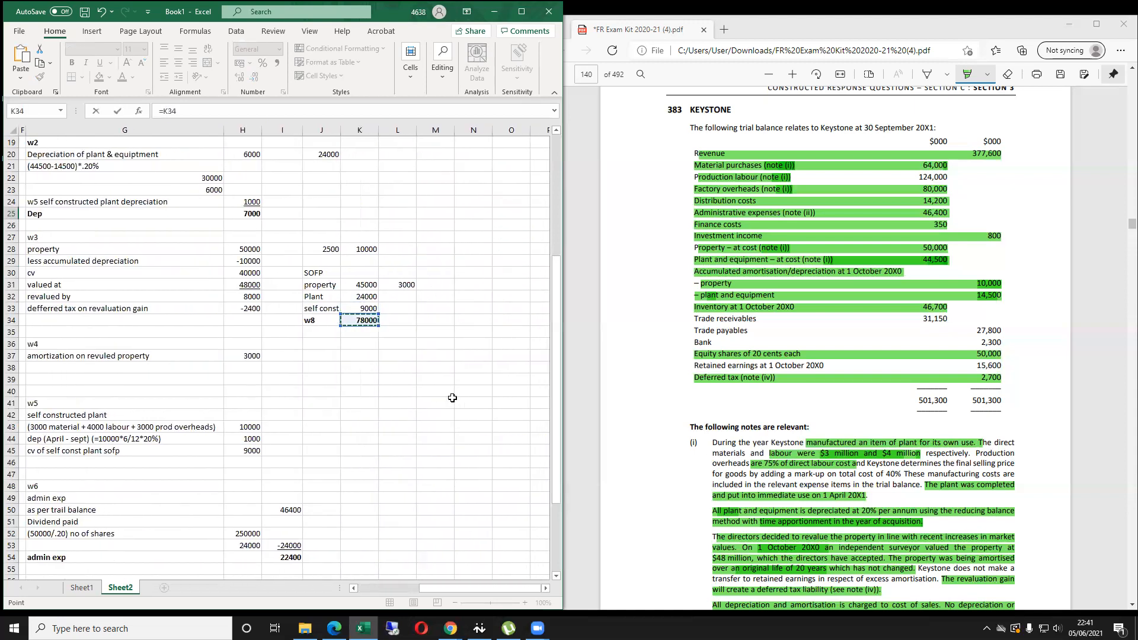
pyautogui.hotkey('ctrl', 'Return')
# Add the working reference to the label in A25 so that it reads "NCA w8".
pyautogui.click(153, 215)
pyautogui.click(210, 106)
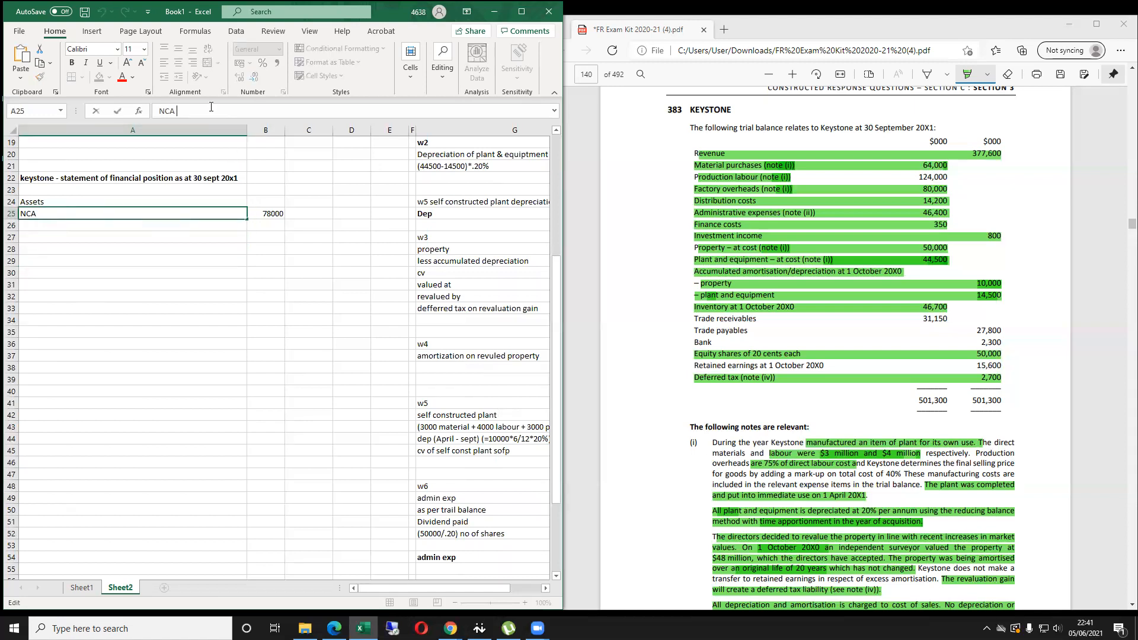
pyautogui.press('Return')
pyautogui.press('Return')
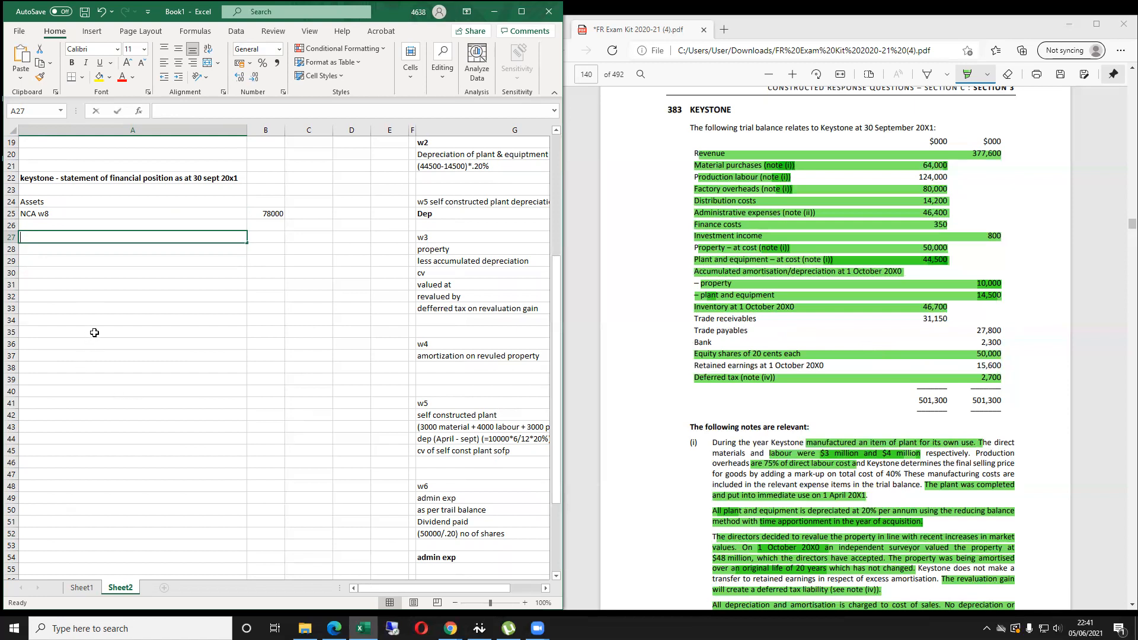
# Enter the heading "Current assets" in A27 and a "trade receivable" line of 27800 in row 28.
pyautogui.write('Current asset')
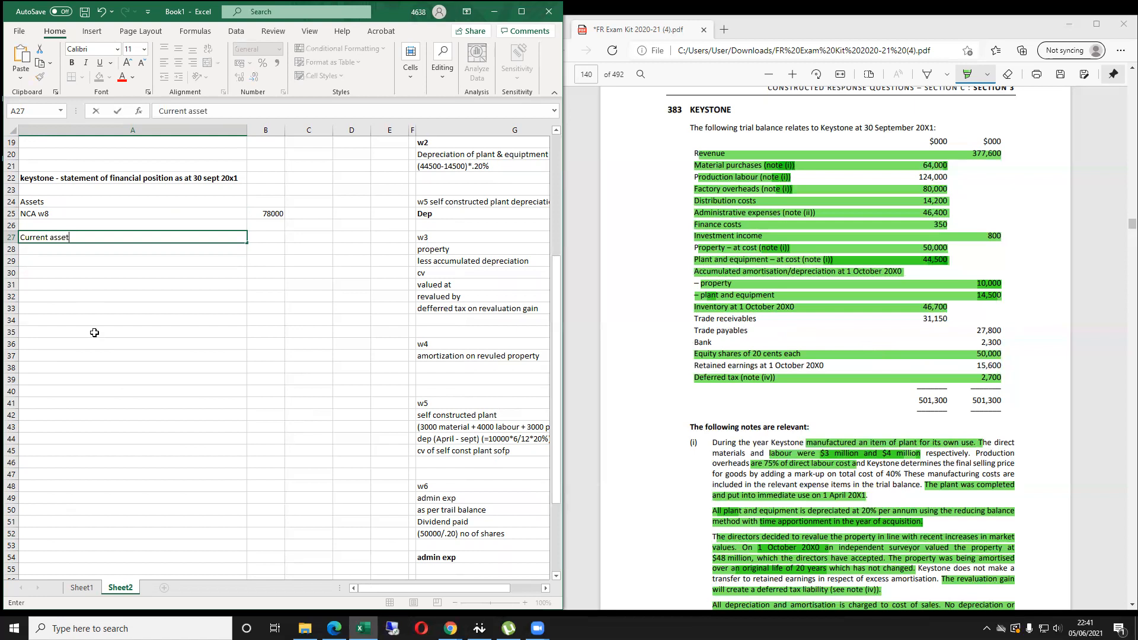
pyautogui.write('s')
pyautogui.press('Return')
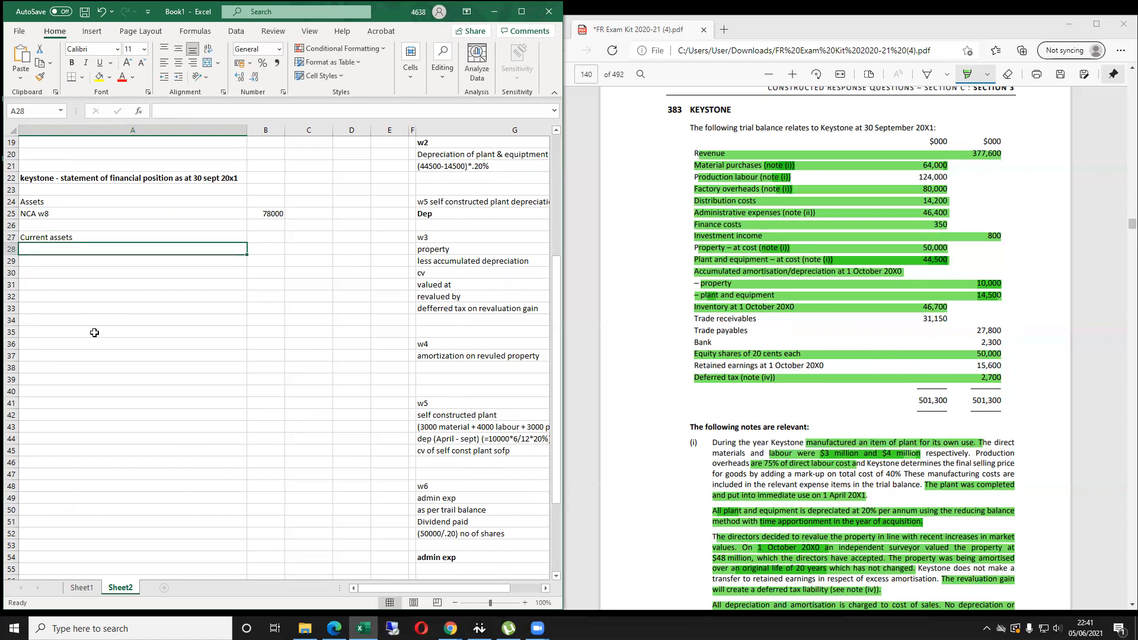
pyautogui.write('trade receivable')
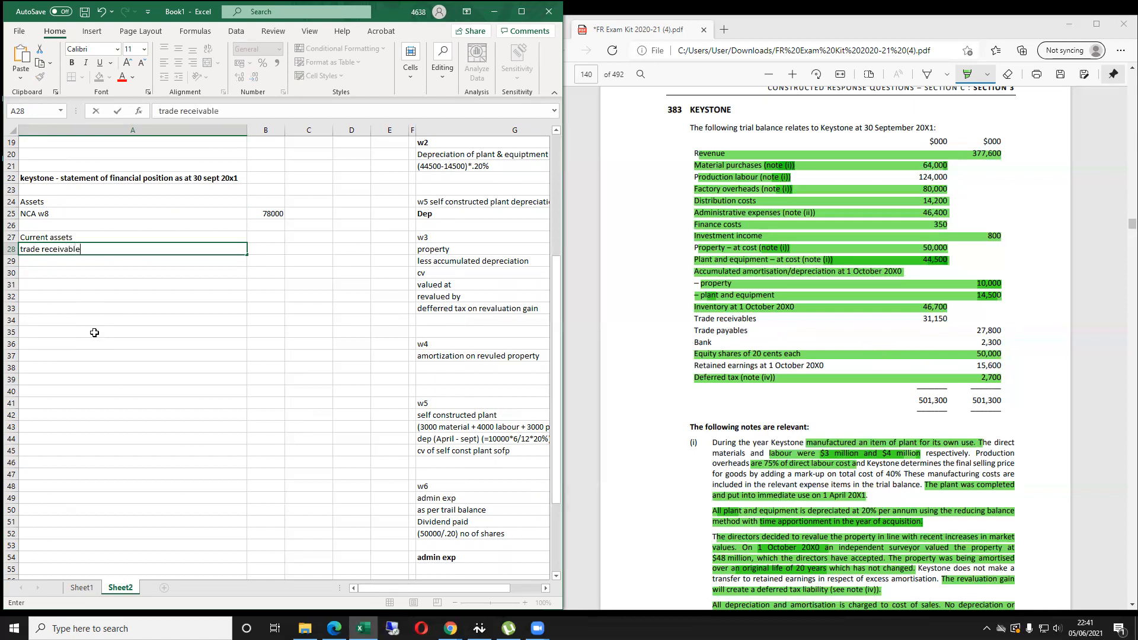
pyautogui.press('Tab')
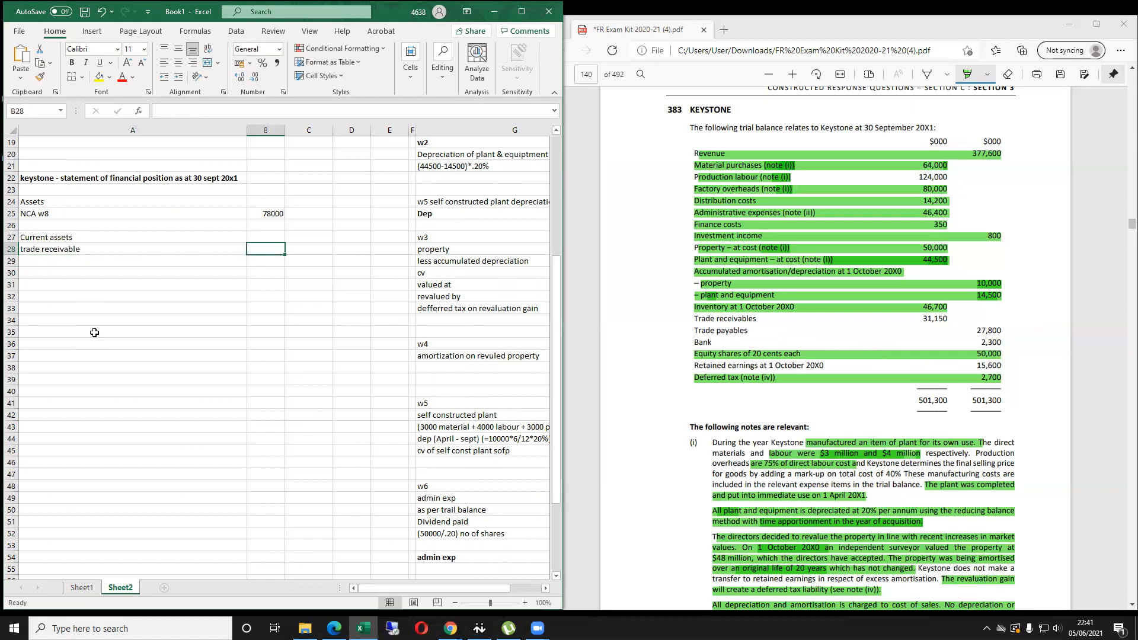
pyautogui.write('27800')
pyautogui.press('Return')
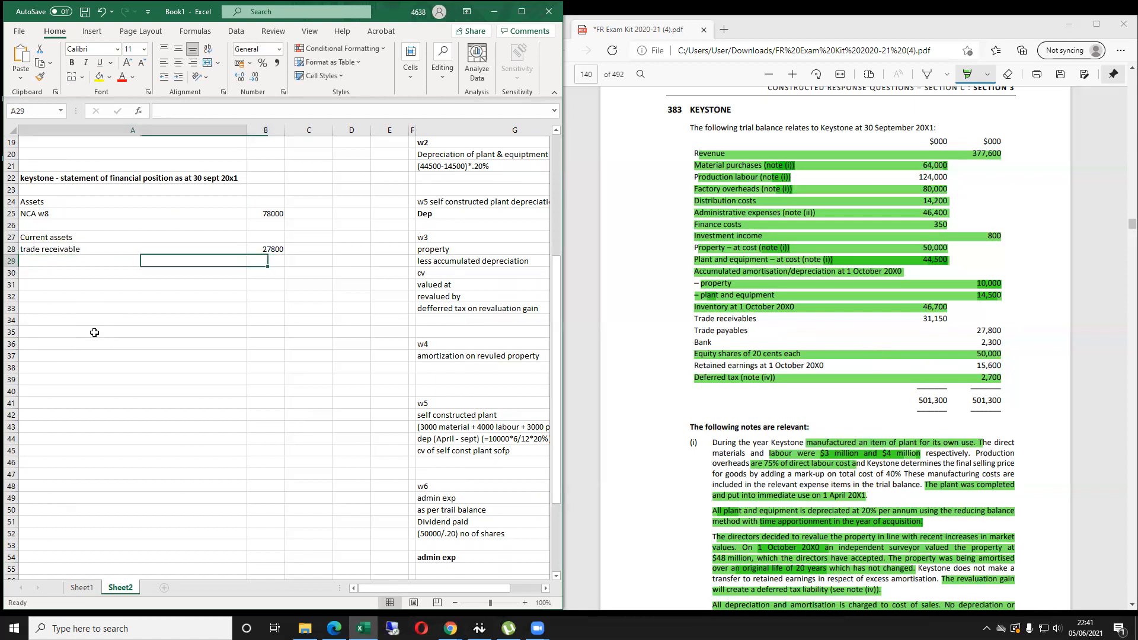
# Switch to the exam kit PDF, highlight the trade receivables, trade payables and bank lines in Keystone's trial balance, and return to the workbook.
pyautogui.moveTo(696, 319); pyautogui.dragTo(1010, 335)
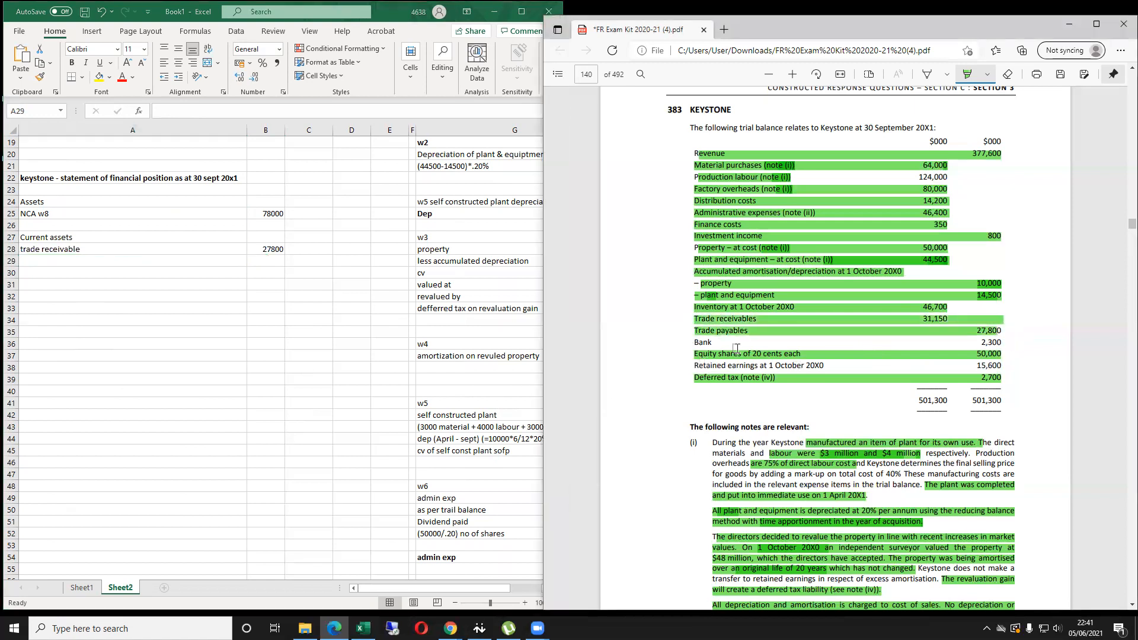
pyautogui.moveTo(700, 343); pyautogui.dragTo(1007, 342)
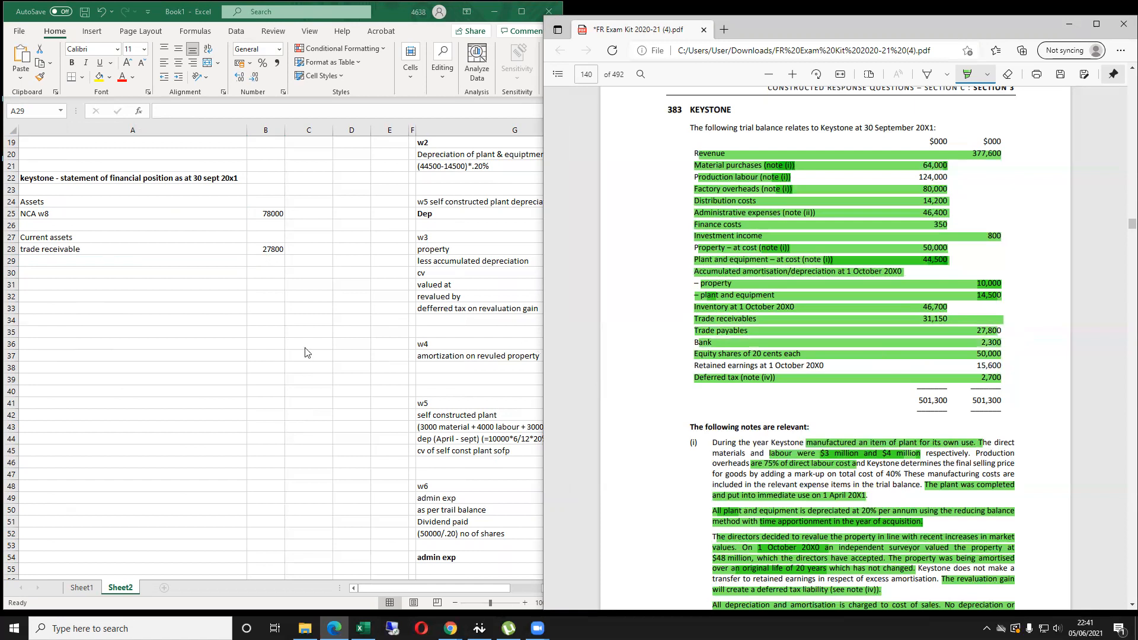
pyautogui.hotkey('alt', 'Tab')
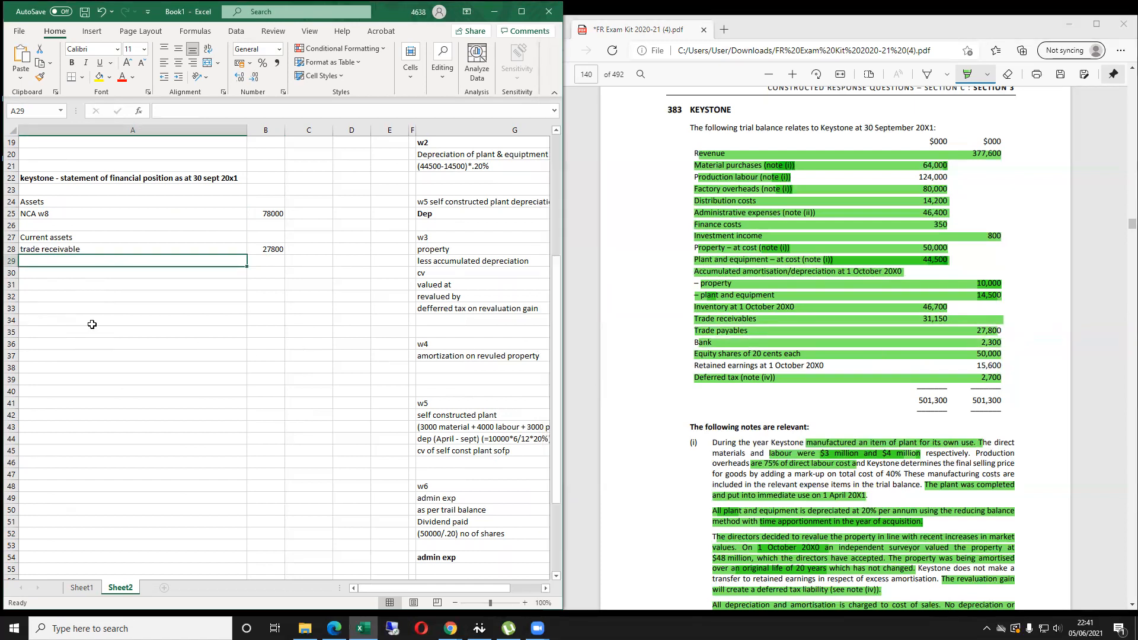
# Enter a "bank" line of 2300 under the current assets in row 29.
pyautogui.write('bank')
pyautogui.press('Tab')
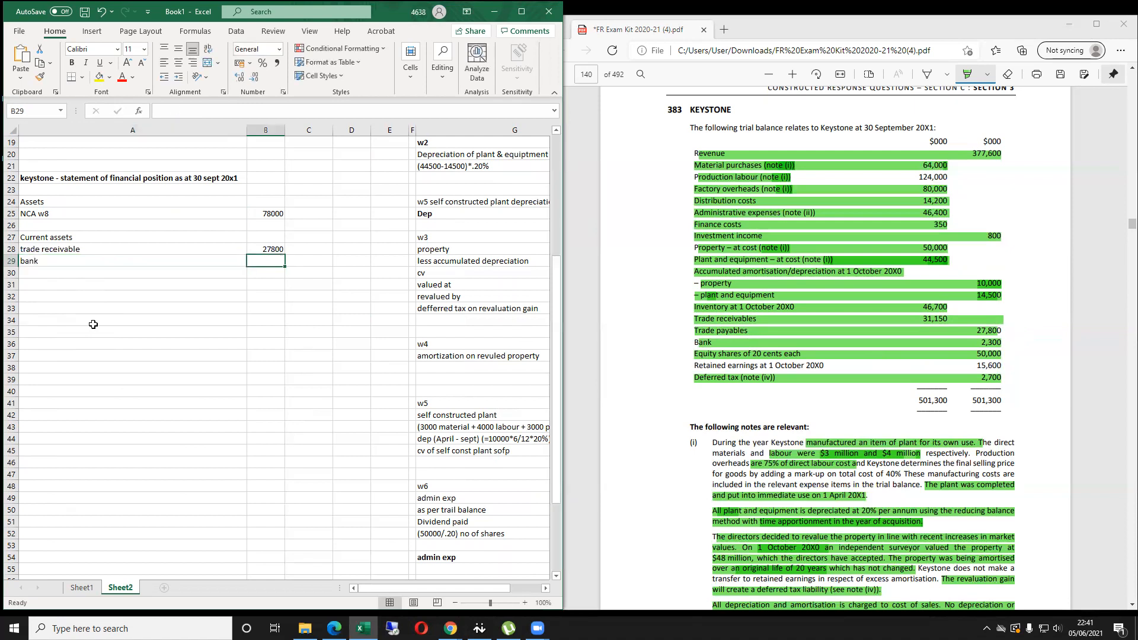
pyautogui.write('2300')
pyautogui.press('Return')
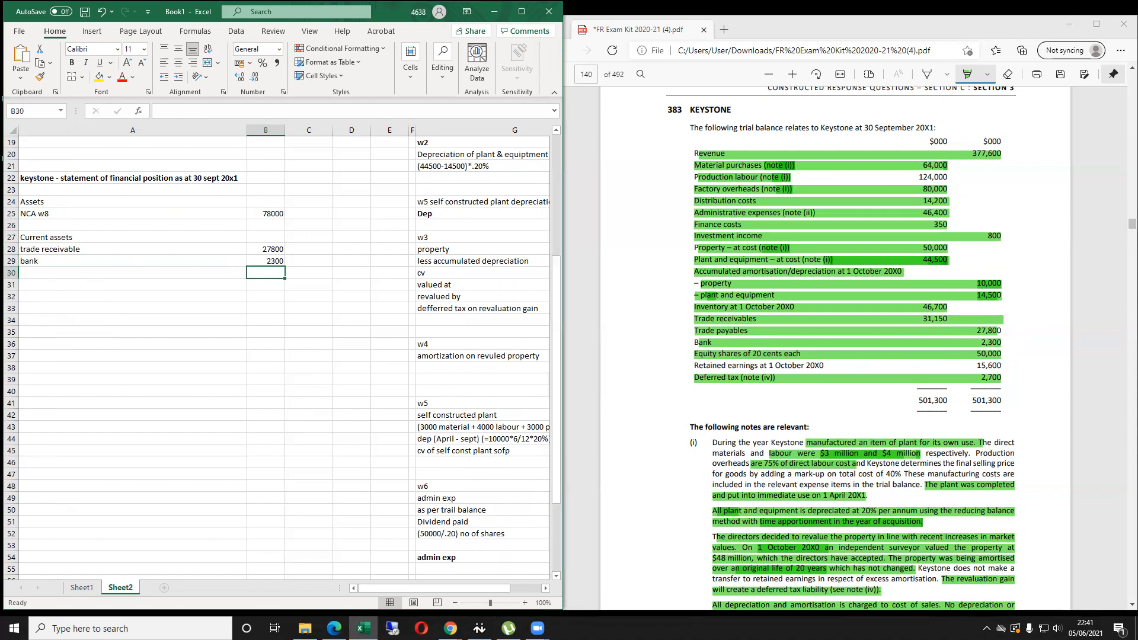
# Enter an "inventory" line in row 30 with the closing value of 56600 from note (iii).
pyautogui.press('Left')
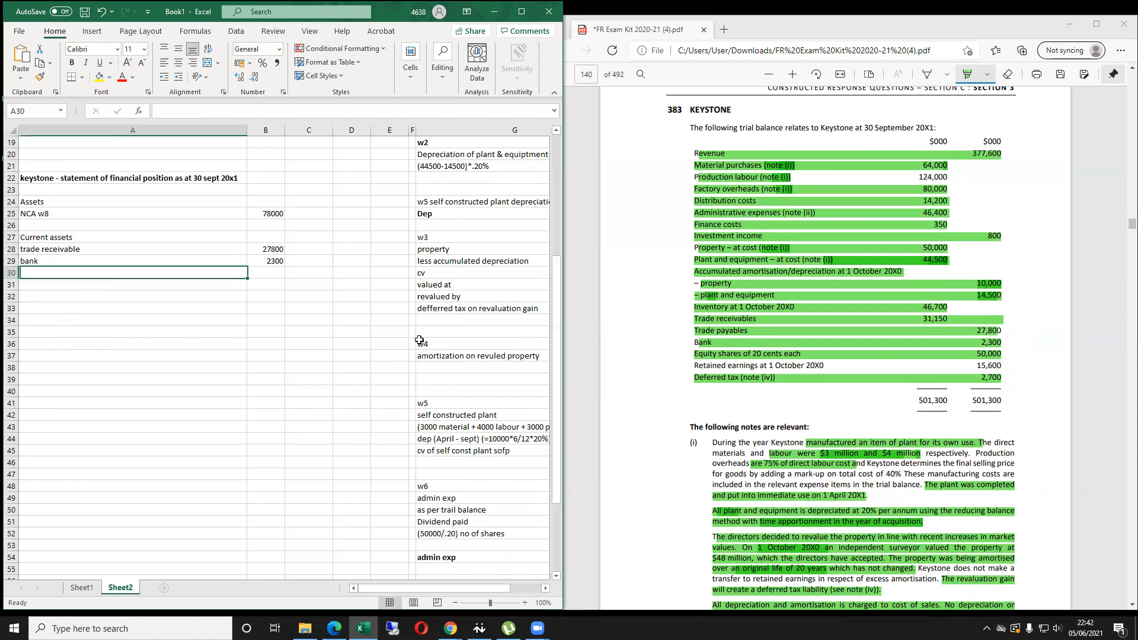
pyautogui.write('invento')
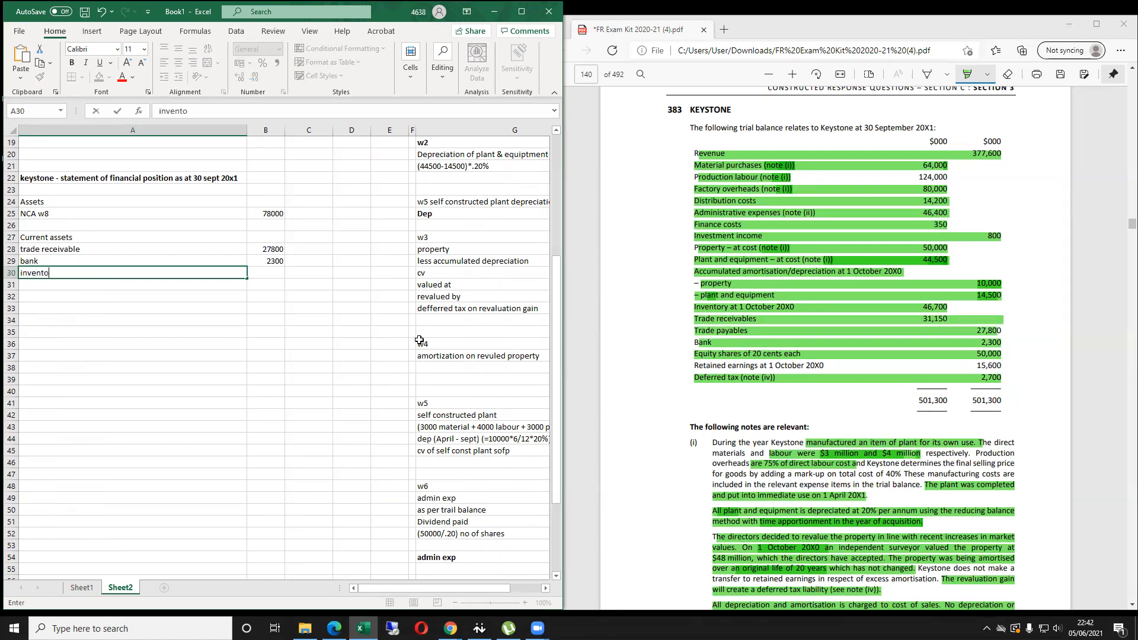
pyautogui.write('ry')
pyautogui.press('Tab')
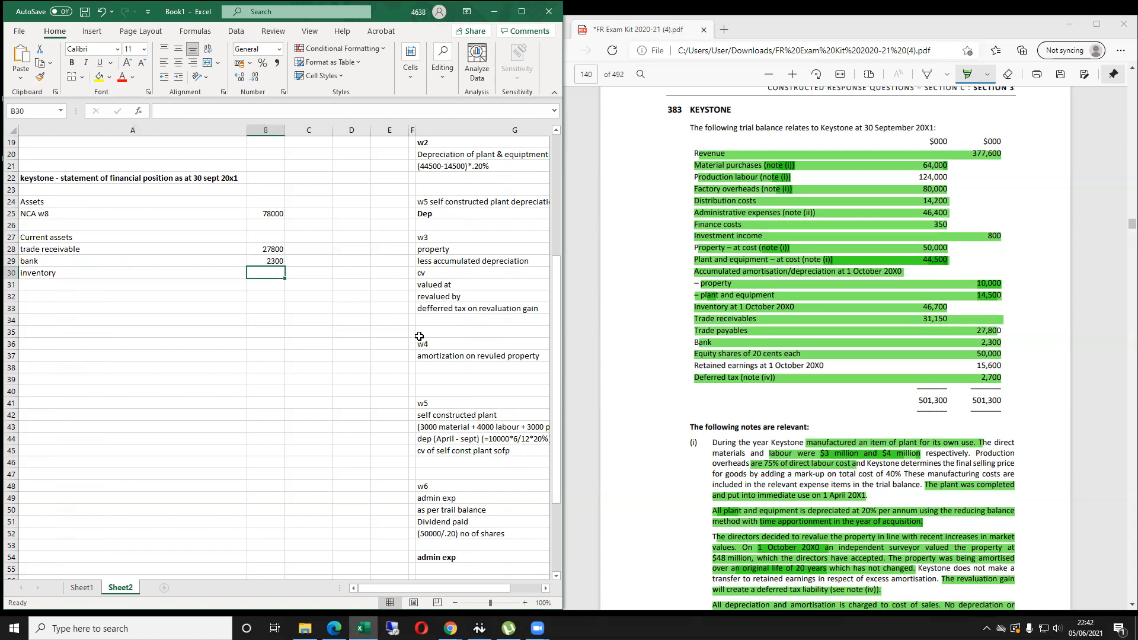
pyautogui.scroll(-3, 792, 423)
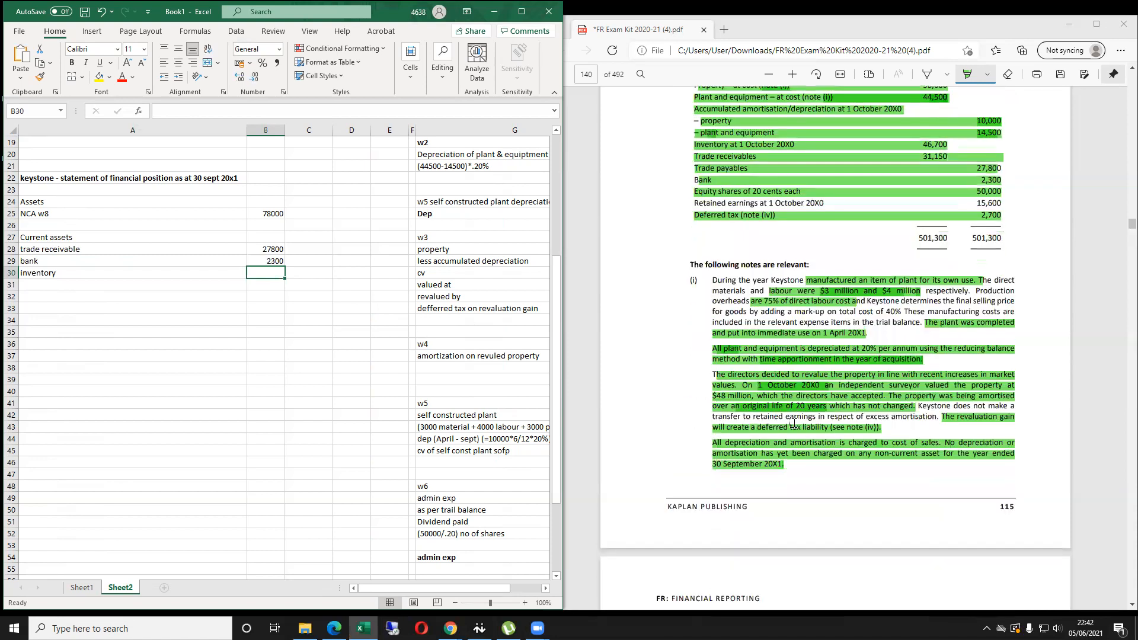
pyautogui.scroll(-7, 837, 289)
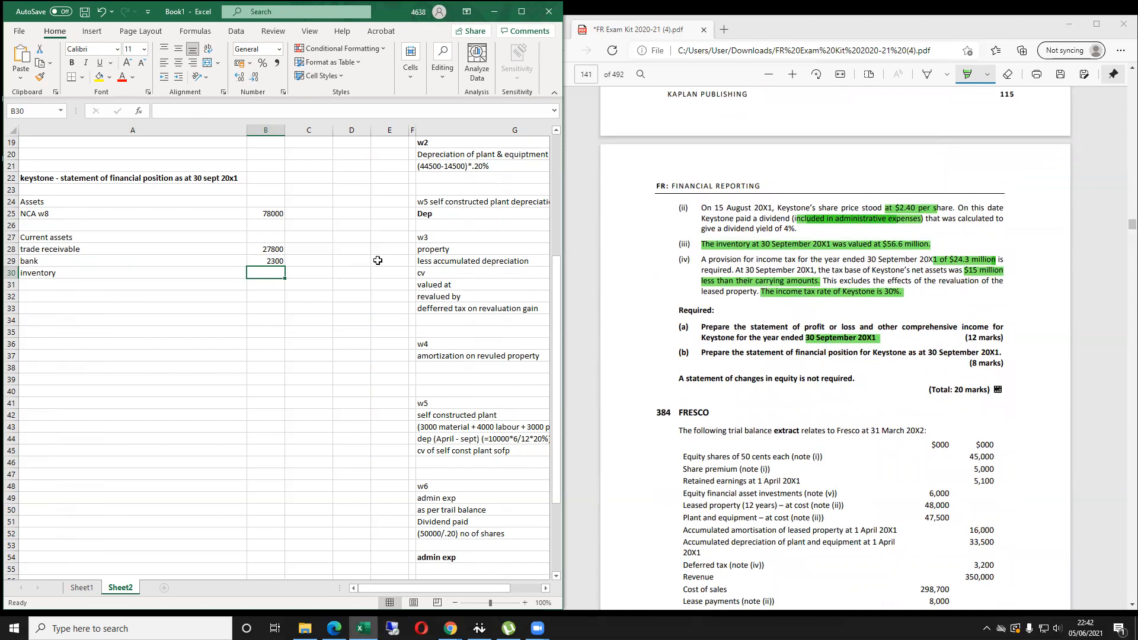
pyautogui.write('56600')
pyautogui.press('Return')
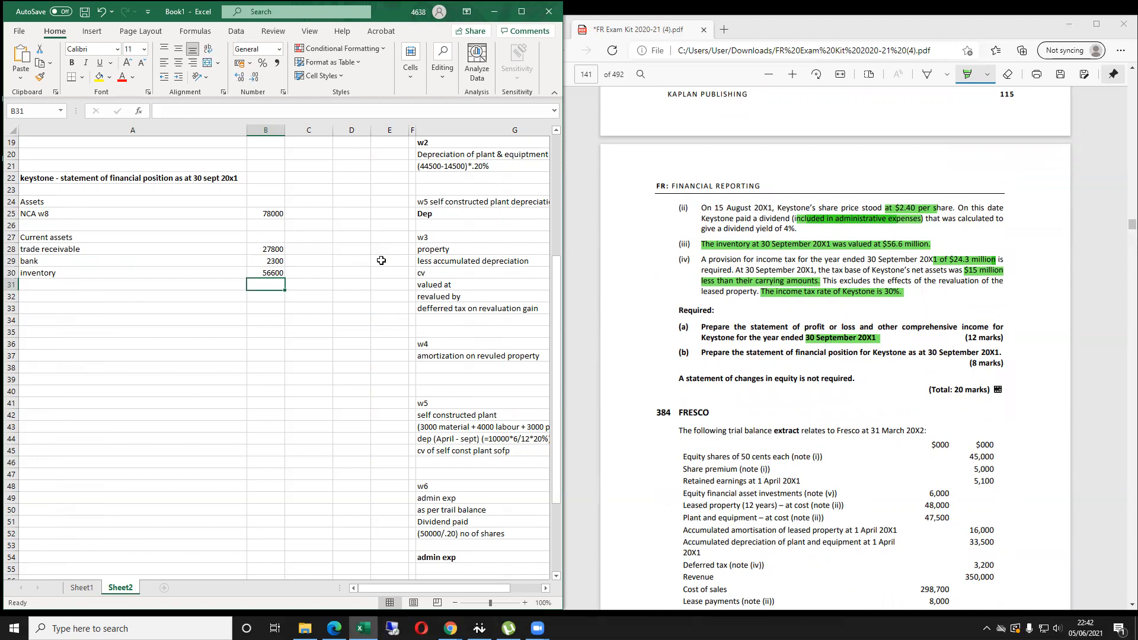
# Select B25:B31 to check the sum of the asset amounts.
pyautogui.press('Up')
pyautogui.press('Up')
pyautogui.press('Up')
pyautogui.press('Up')
pyautogui.press('Up')
pyautogui.press('Up')
pyautogui.hotkey('shift', 'Down')
pyautogui.hotkey('shift', 'Down')
pyautogui.hotkey('shift', 'Down')
pyautogui.hotkey('shift', 'Down')
pyautogui.hotkey('shift', 'Down')
pyautogui.hotkey('shift', 'Down')
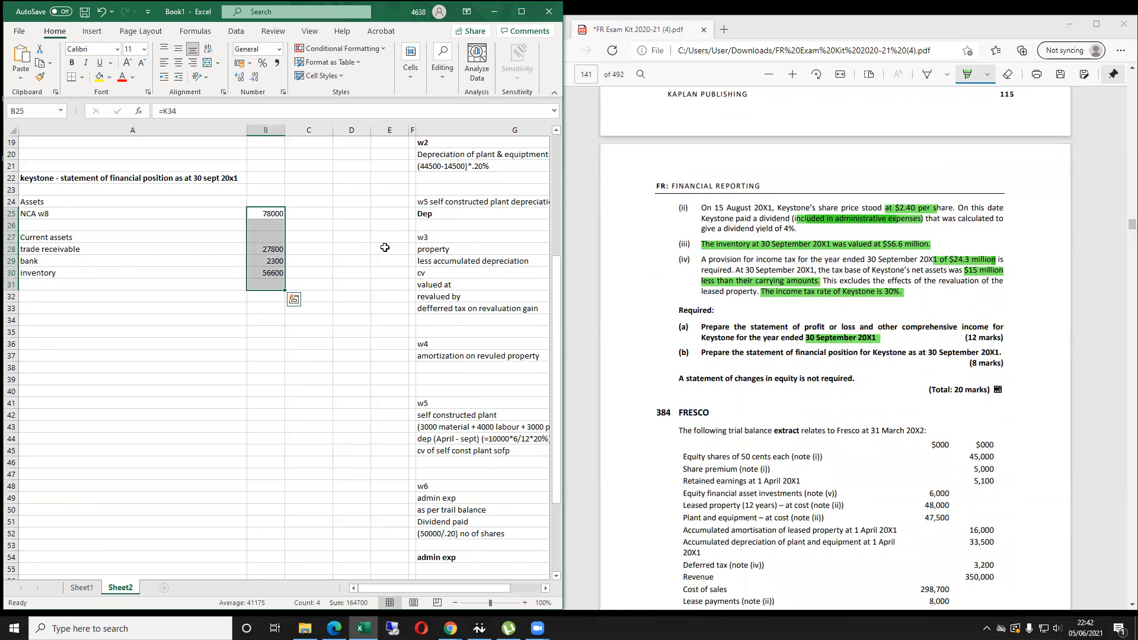
# Total the non-current and current asset amounts in B32 with =SUM(B25:B30).
pyautogui.press('Down')
pyautogui.press('Down')
pyautogui.press('Down')
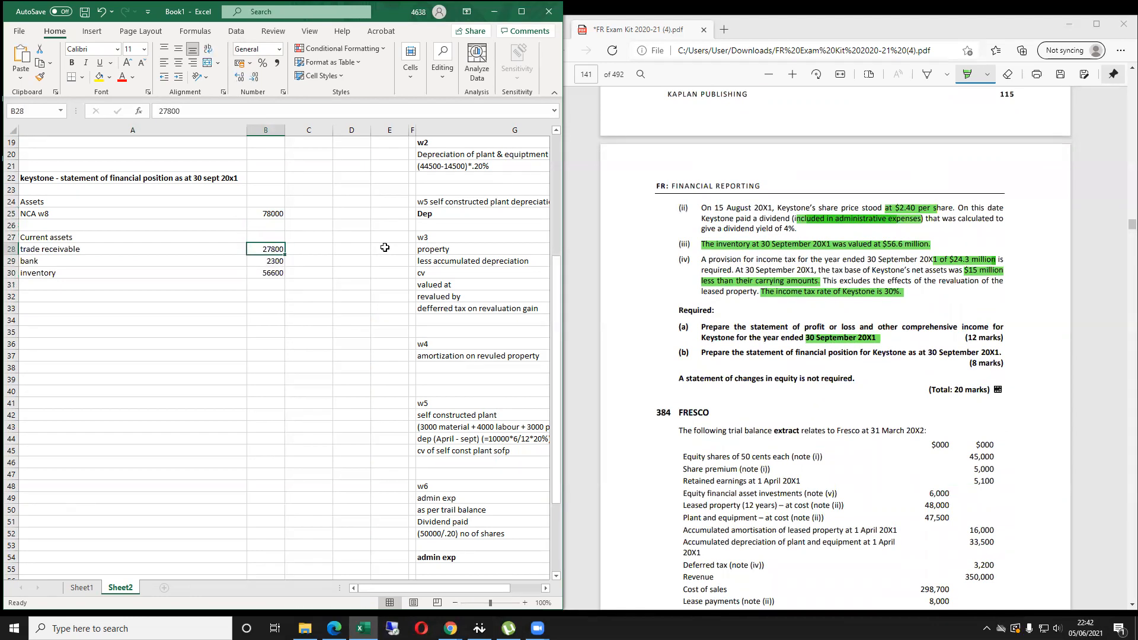
pyautogui.press('Down')
pyautogui.press('Down')
pyautogui.press('Down')
pyautogui.press('Down')
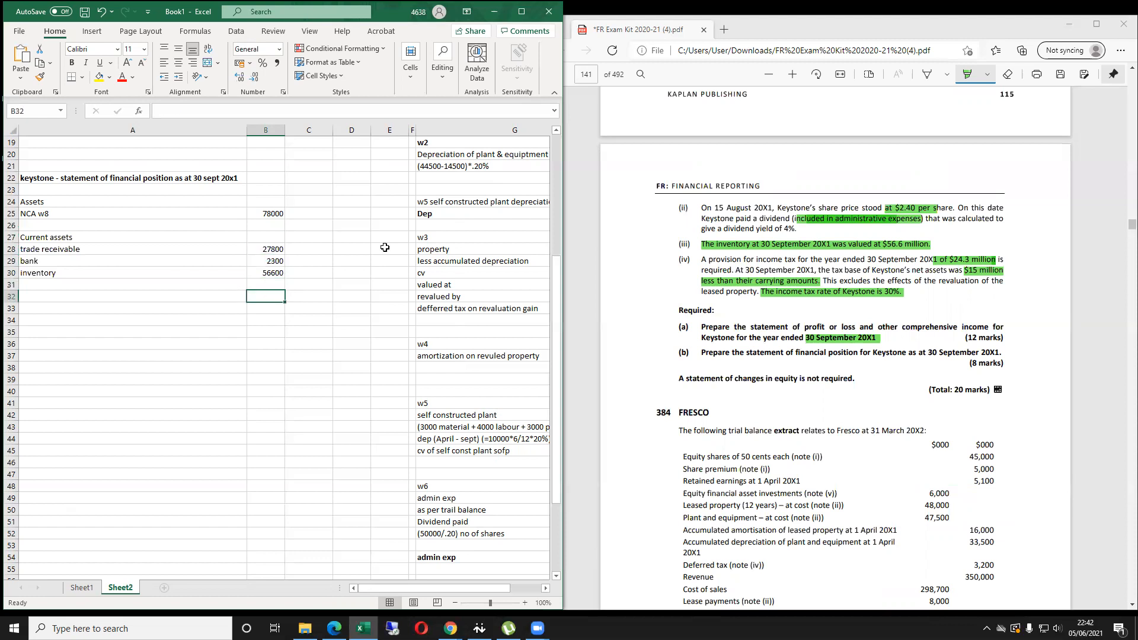
pyautogui.write('=')
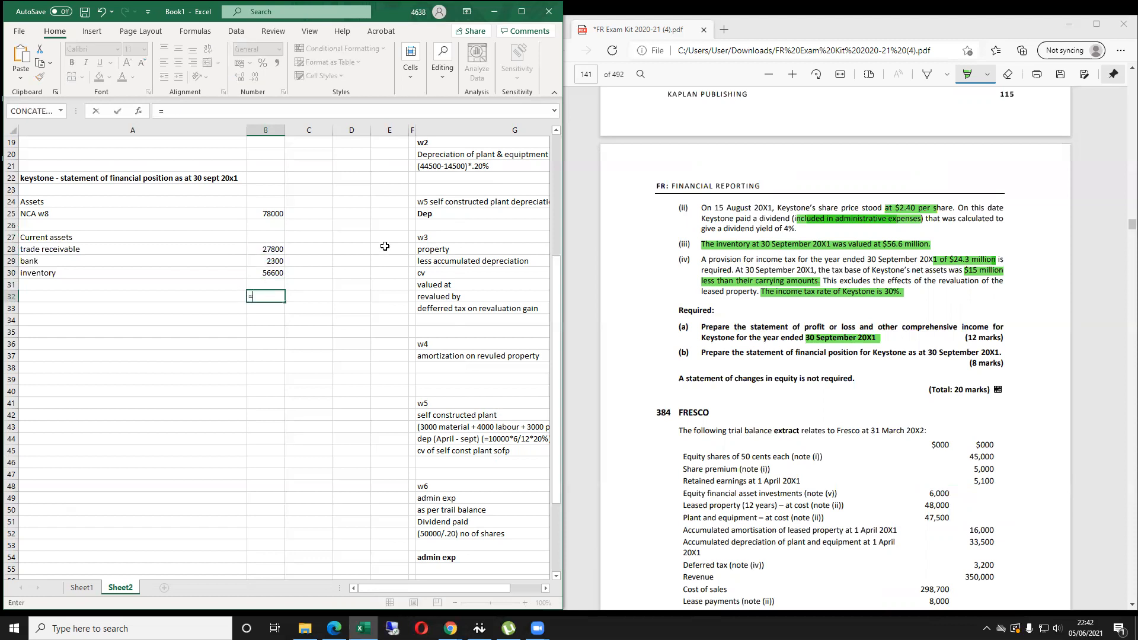
pyautogui.write('sum(')
pyautogui.press('Up')
pyautogui.press('Up')
pyautogui.press('Up')
pyautogui.press('Up')
pyautogui.press('Up')
pyautogui.press('Up')
pyautogui.press('Up')
pyautogui.hotkey('shift', 'Down')
pyautogui.hotkey('shift', 'Down')
pyautogui.hotkey('shift', 'Down')
pyautogui.hotkey('shift', 'Down')
pyautogui.hotkey('shift', 'Down')
pyautogui.write(')')
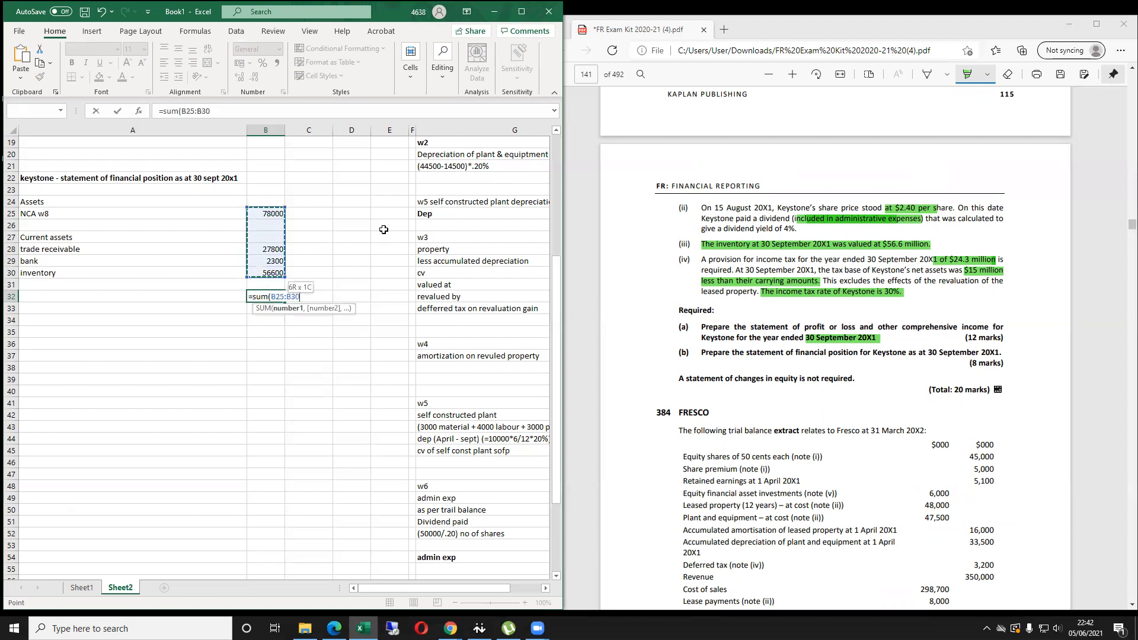
pyautogui.press('Return')
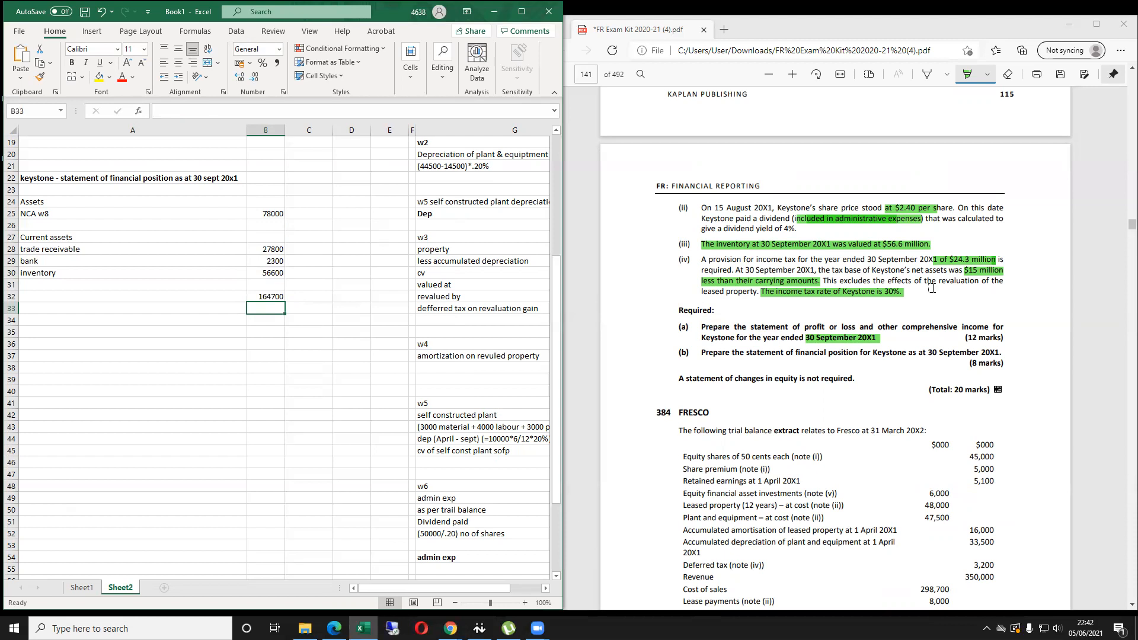
# Label the asset total "Total Assets" in A32 and make A32:B32 bold.
pyautogui.moveTo(273, 248); pyautogui.dragTo(272, 261)
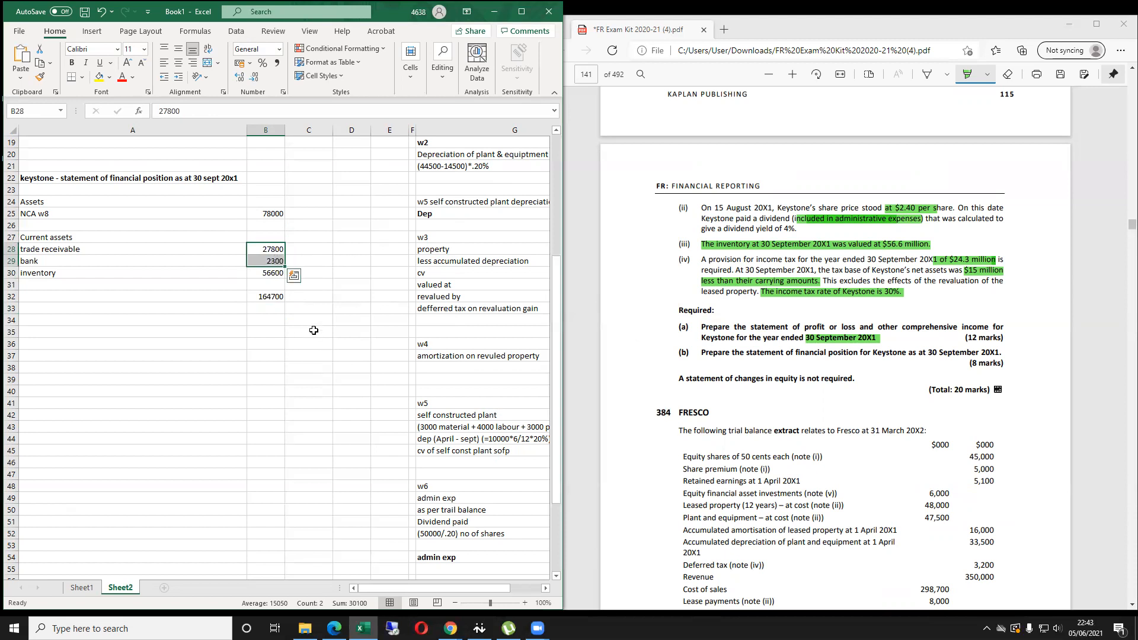
pyautogui.scroll(10, 766, 329)
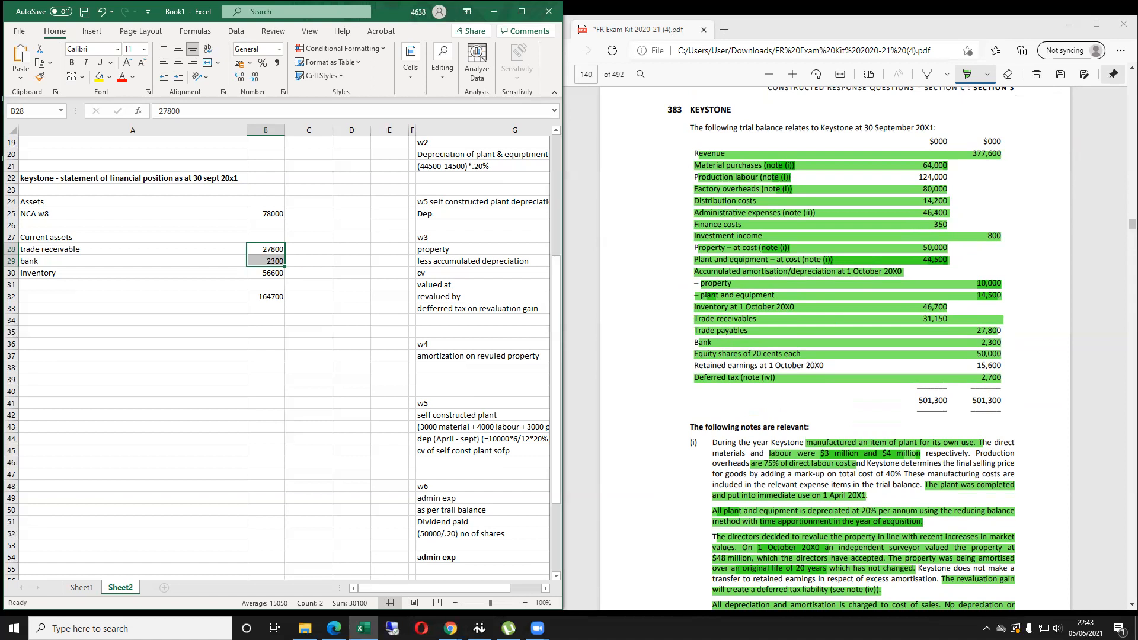
pyautogui.click(243, 382)
pyautogui.press('Up')
pyautogui.press('Up')
pyautogui.press('Up')
pyautogui.press('Up')
pyautogui.press('Up')
pyautogui.press('Up')
pyautogui.press('Up')
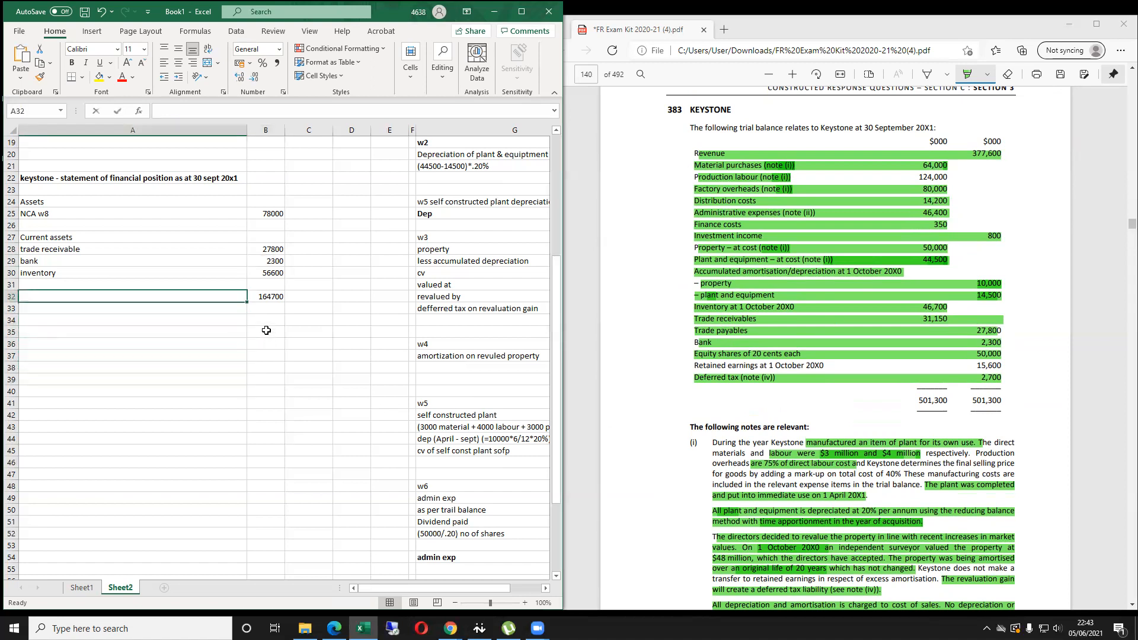
pyautogui.write('Total Assets')
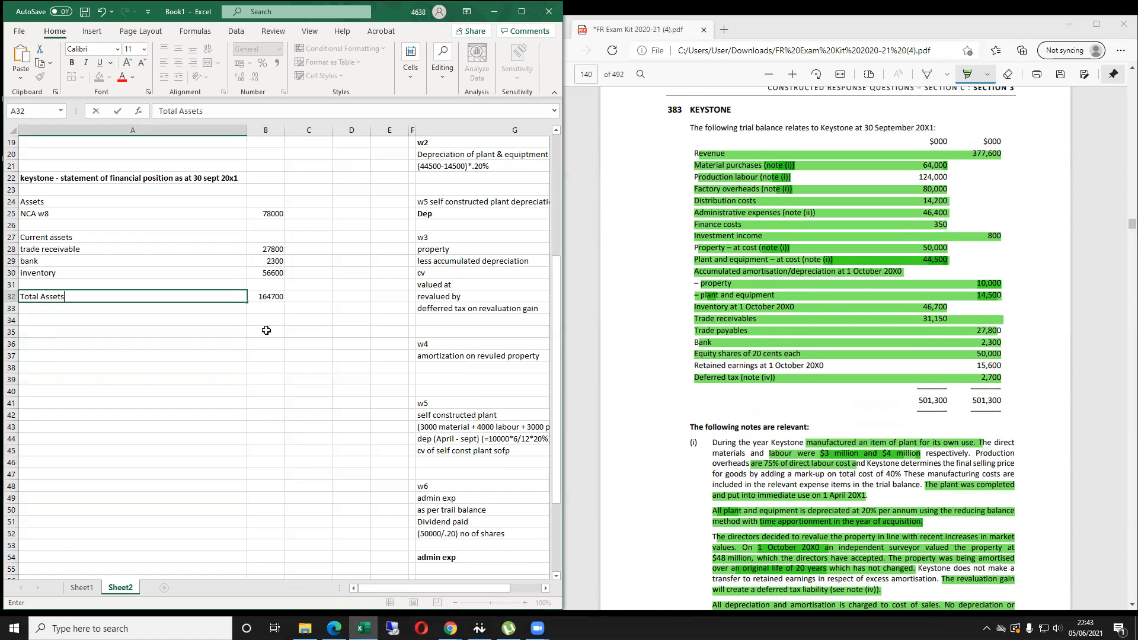
pyautogui.press('Tab')
pyautogui.hotkey('shift', 'Left')
pyautogui.hotkey('ctrl', 'b')
pyautogui.hotkey('ctrl', 'q')
pyautogui.press('Escape')
# Enter the section heading "Equity & Liability" in A36 and make it bold.
pyautogui.press('Down')
pyautogui.press('Down')
pyautogui.press('Down')
pyautogui.press('Down')
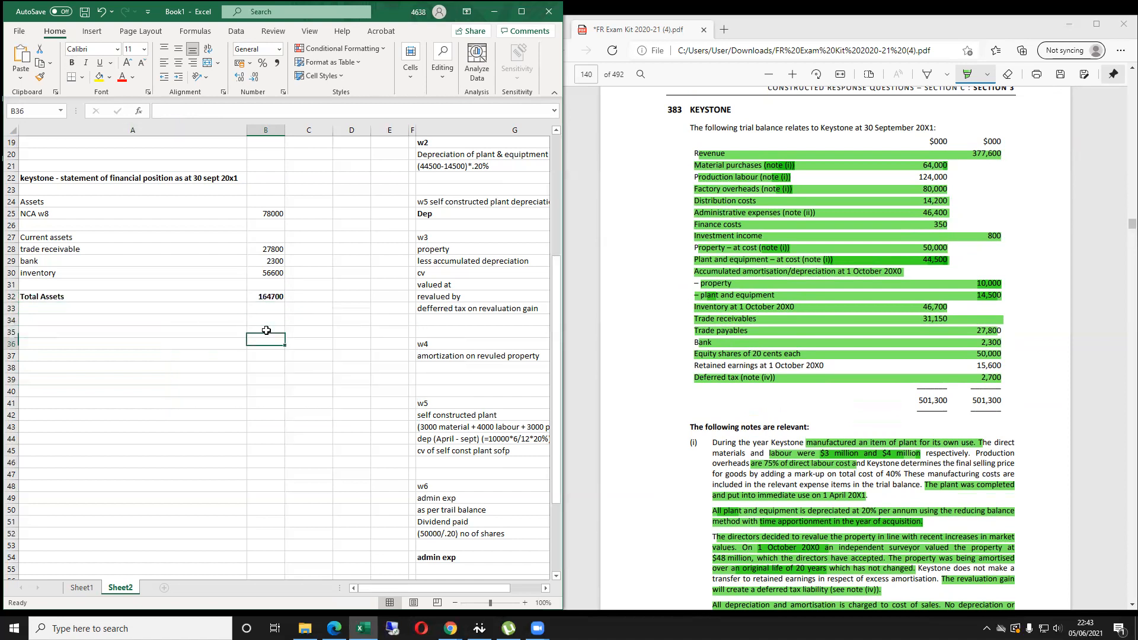
pyautogui.press('Left')
pyautogui.write('Liability a')
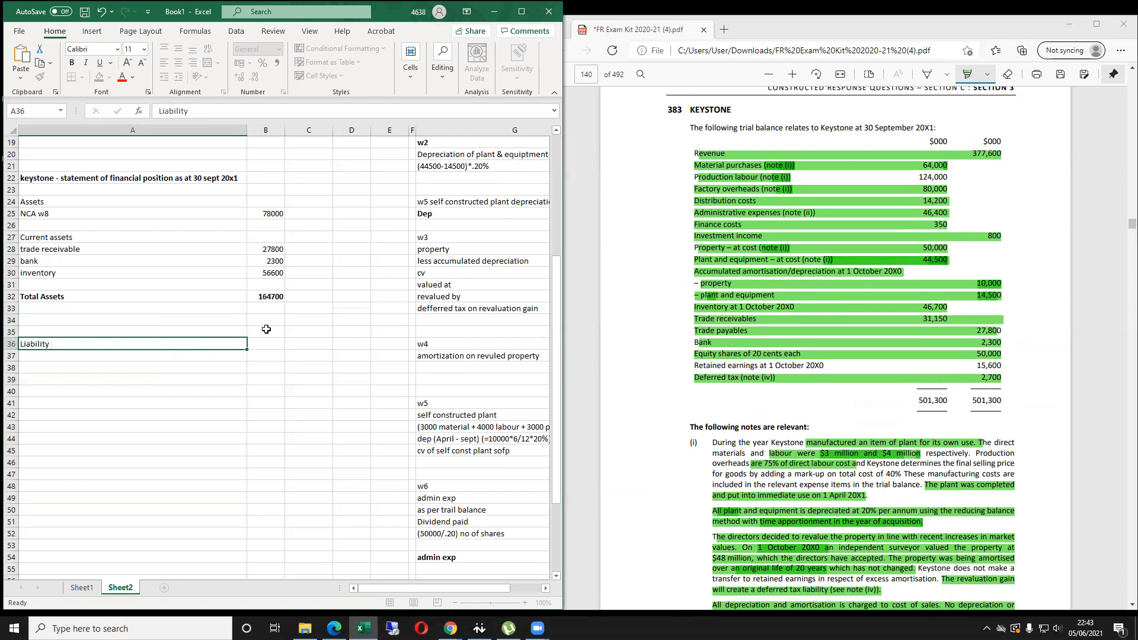
pyautogui.click(162, 111)
pyautogui.write('Equity ')
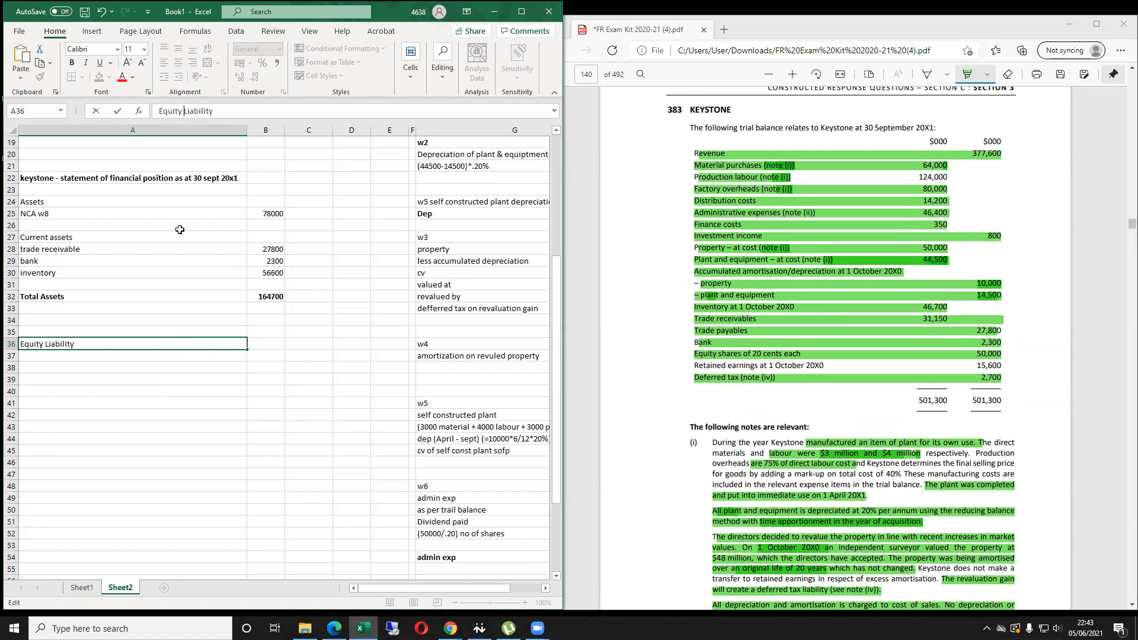
pyautogui.write('&')
pyautogui.press('Return')
pyautogui.press('Up')
pyautogui.hotkey('ctrl', 'b')
# Enter the subheading "Equity" in A38 and the line label "Ord shares" in A39.
pyautogui.press('Down')
pyautogui.press('Down')
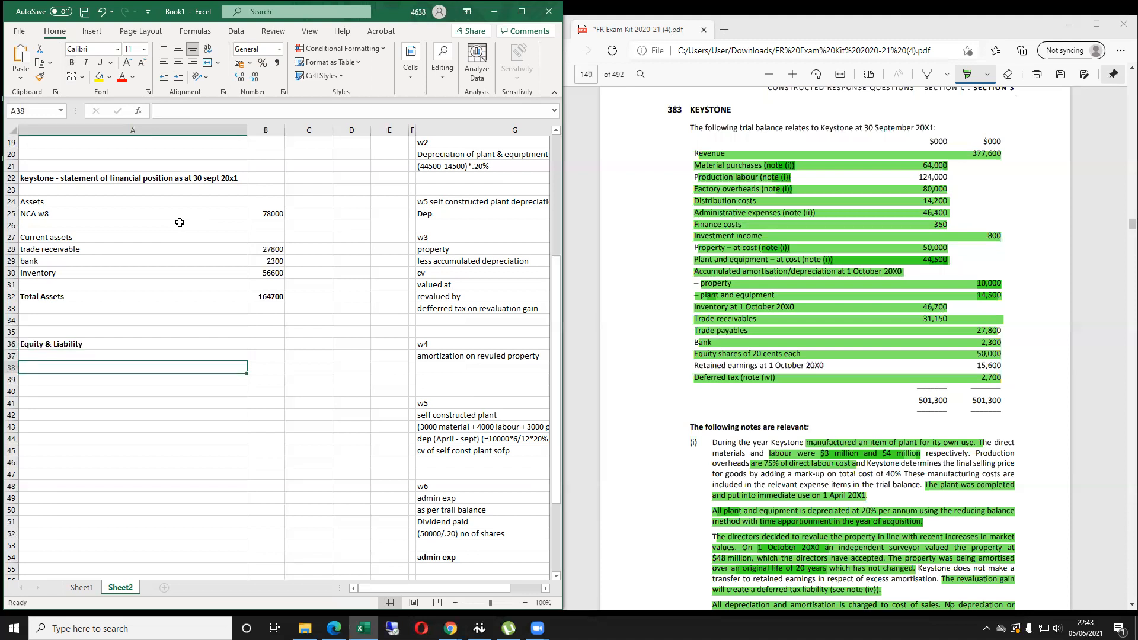
pyautogui.write('Equit')
pyautogui.write('ty')
pyautogui.press('Tab')
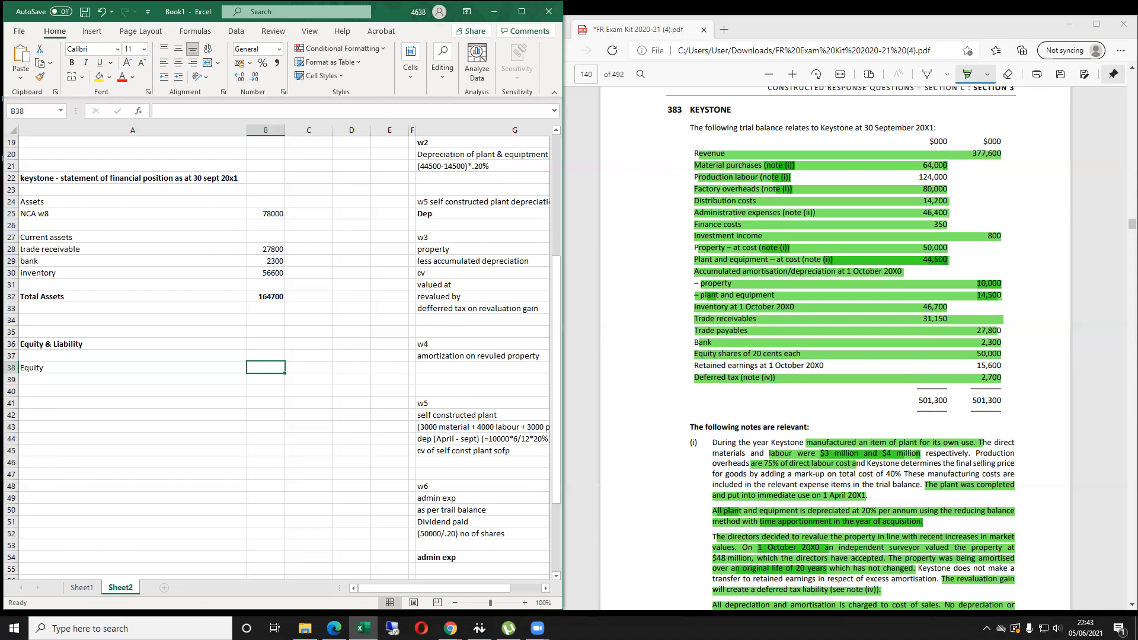
pyautogui.press('Return')
pyautogui.write('Ord')
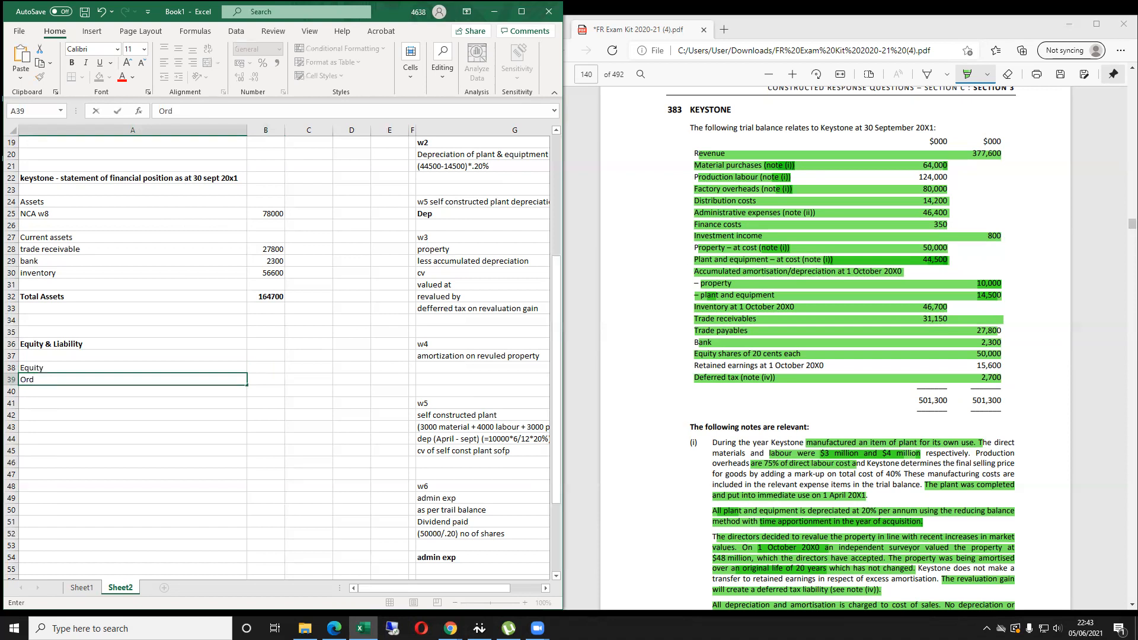
pyautogui.write(' shares')
pyautogui.hotkey('ctrl', 'Return')
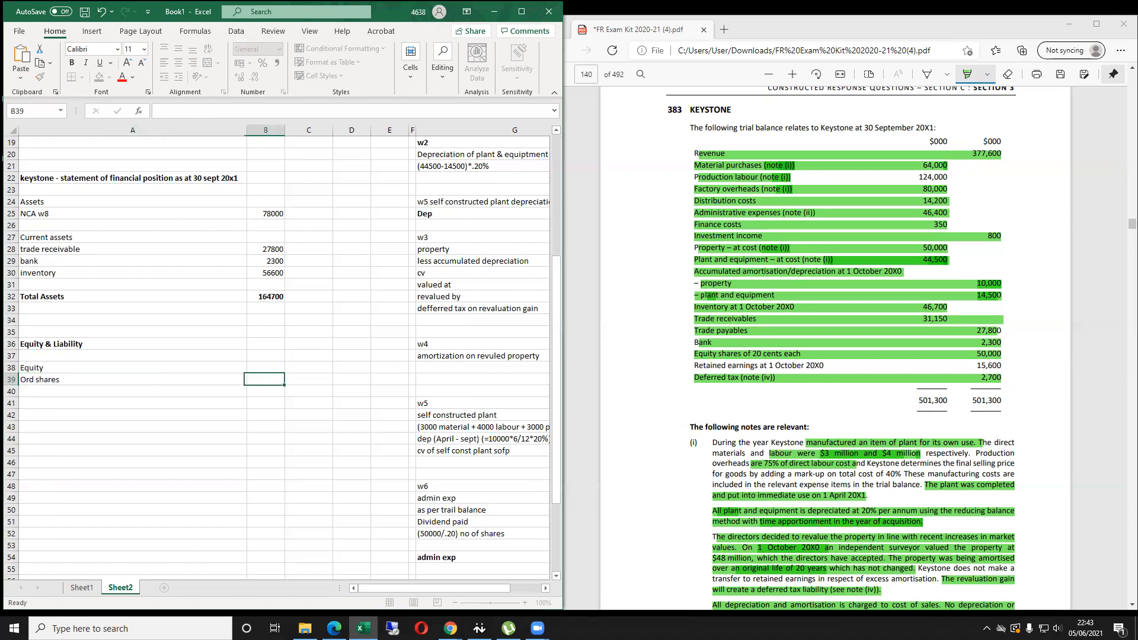
# Enter the ordinary share capital of 50000 from the trial balance in B39.
pyautogui.press('Right')
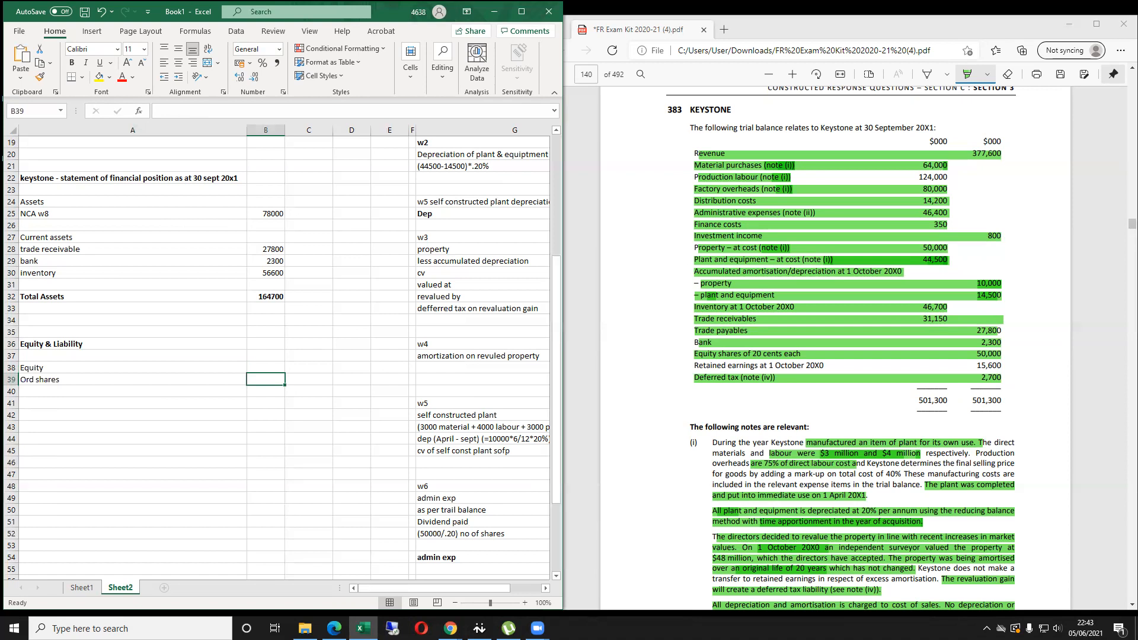
pyautogui.scroll(5, 363, 347)
pyautogui.scroll(5, 872, 366)
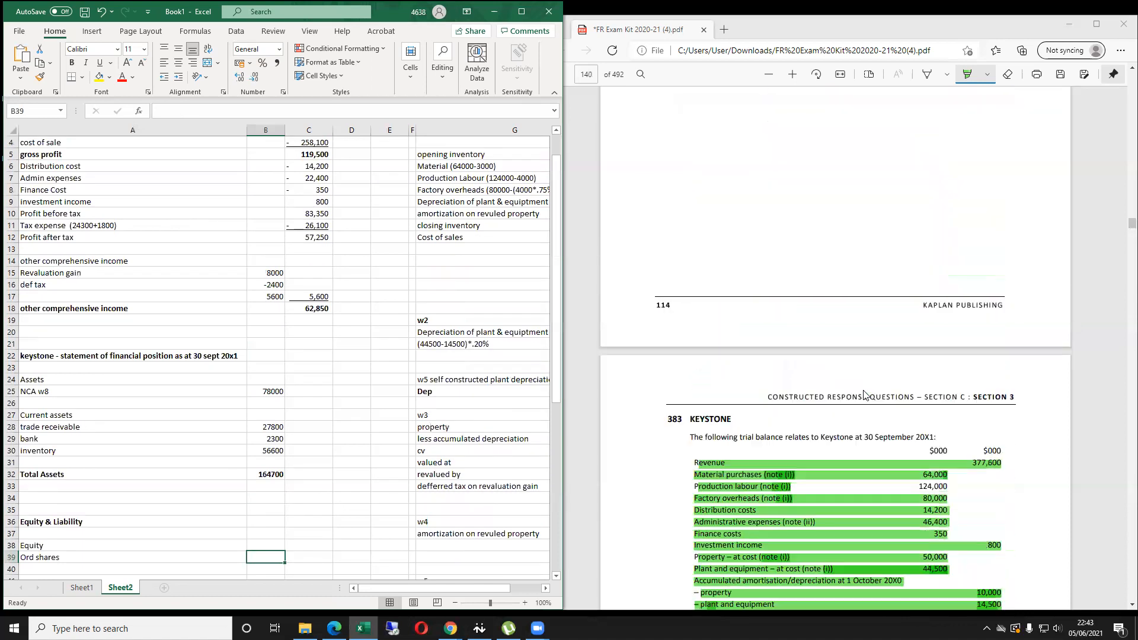
pyautogui.scroll(-4, 864, 394)
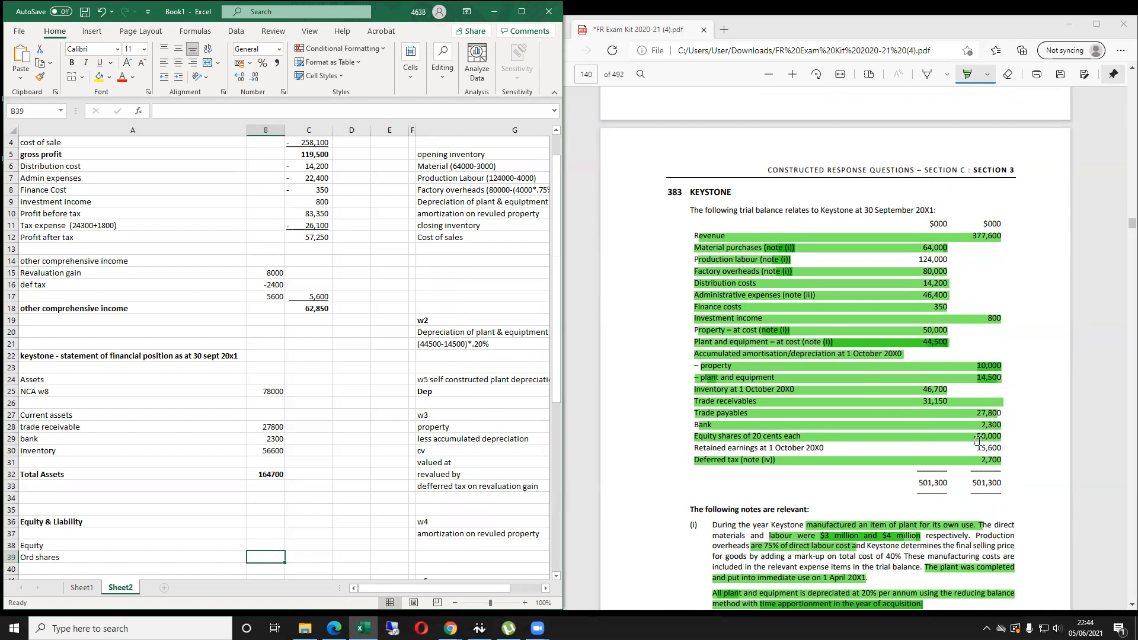
pyautogui.write('50000')
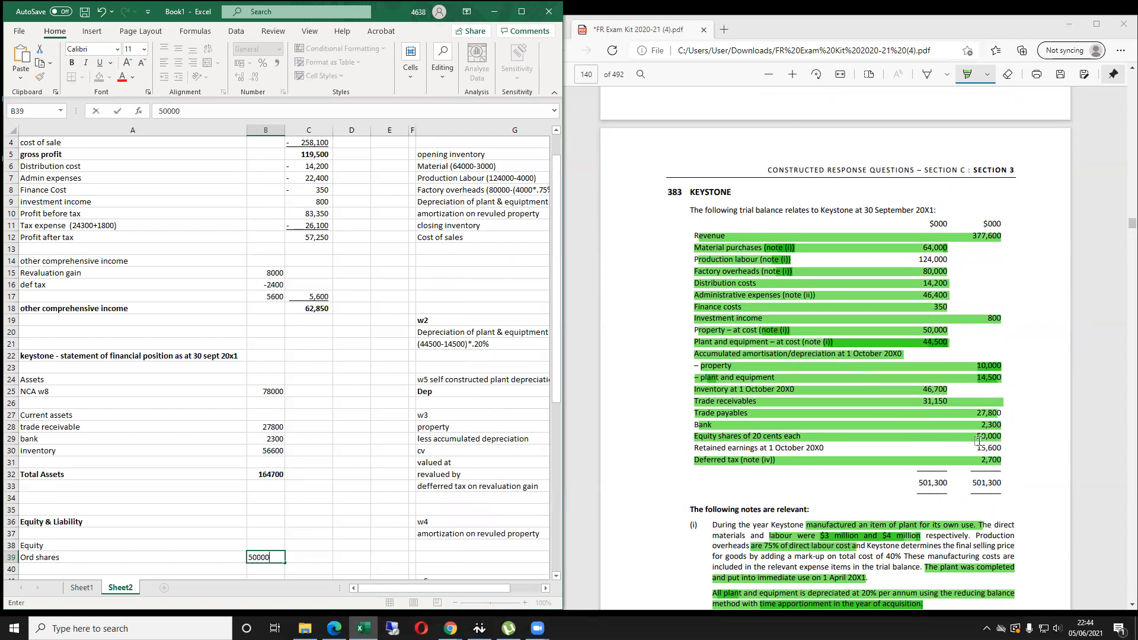
pyautogui.press('Return')
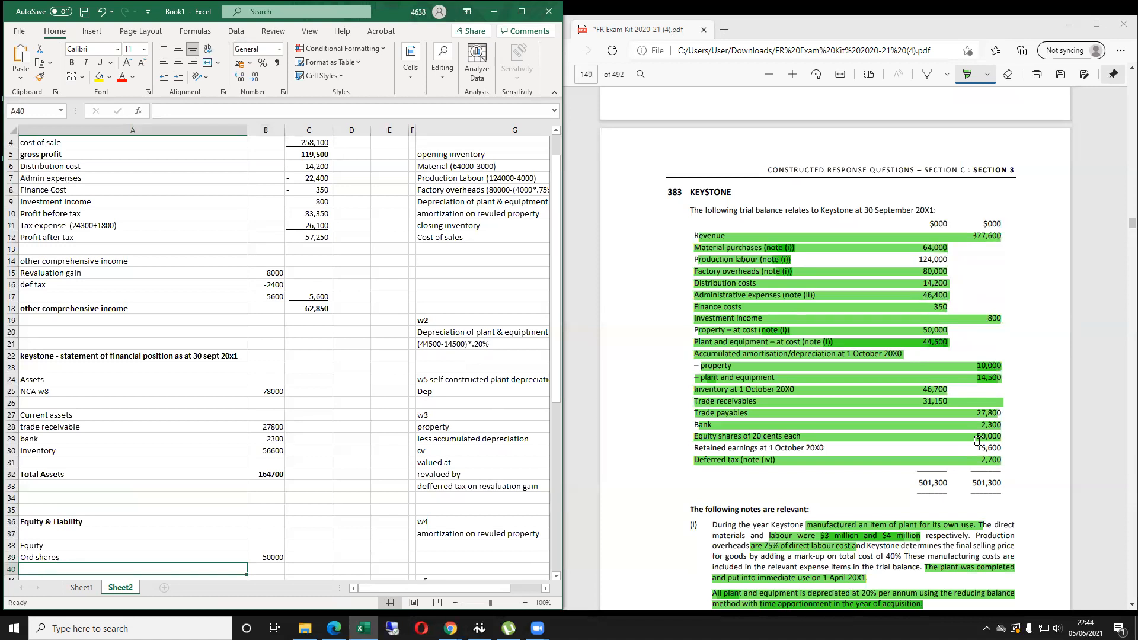
# Enter the line label "revualation surplus" in A40 below the ordinary shares.
pyautogui.write('reveu')
pyautogui.press('BackSpace')
pyautogui.press('BackSpace')
pyautogui.write('ualation surplu')
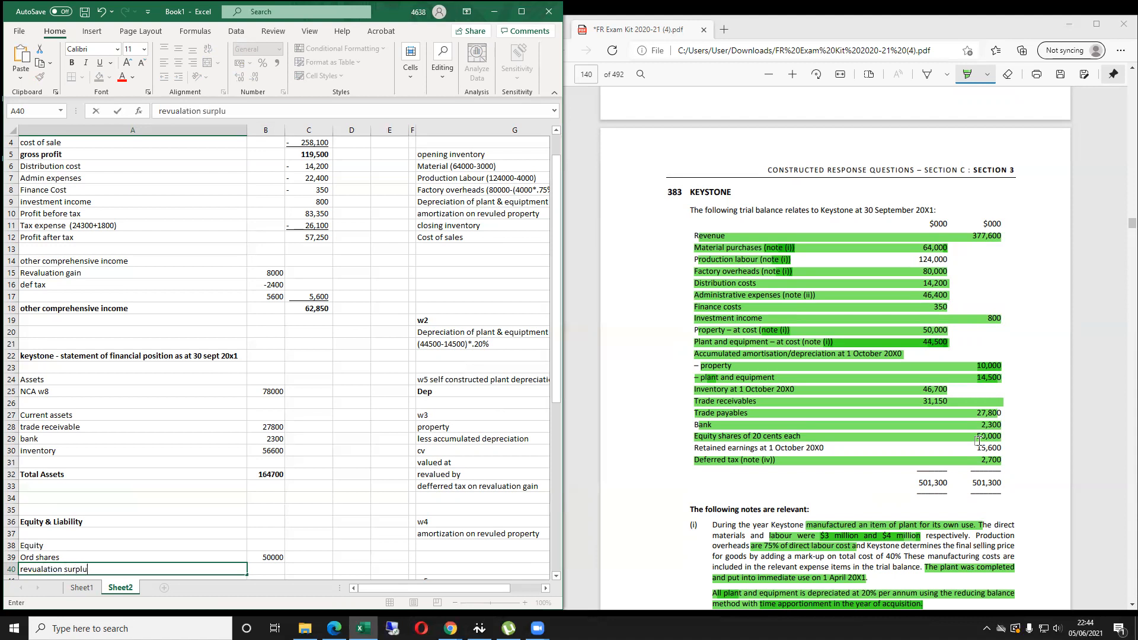
pyautogui.write('s')
pyautogui.press('Tab')
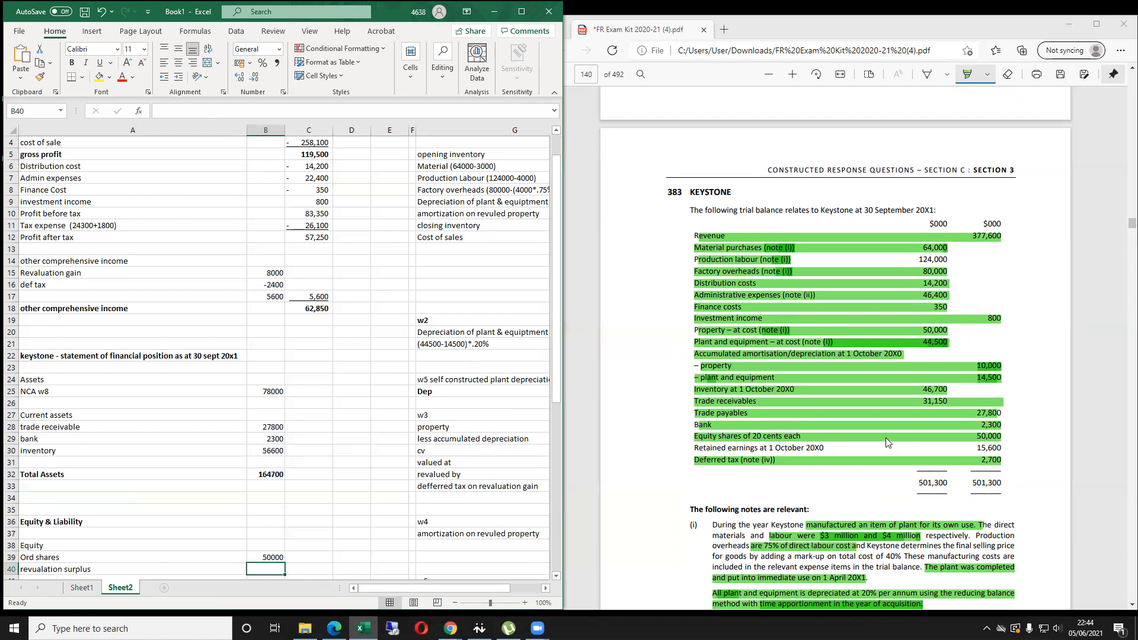
# Add the line label "SOFP rev gain surplus" in G34, below the deferred tax line of working w3.
pyautogui.press('Tab')
pyautogui.press('Tab')
pyautogui.press('Tab')
pyautogui.press('Tab')
pyautogui.press('Tab')
pyautogui.press('Tab')
pyautogui.press('Tab')
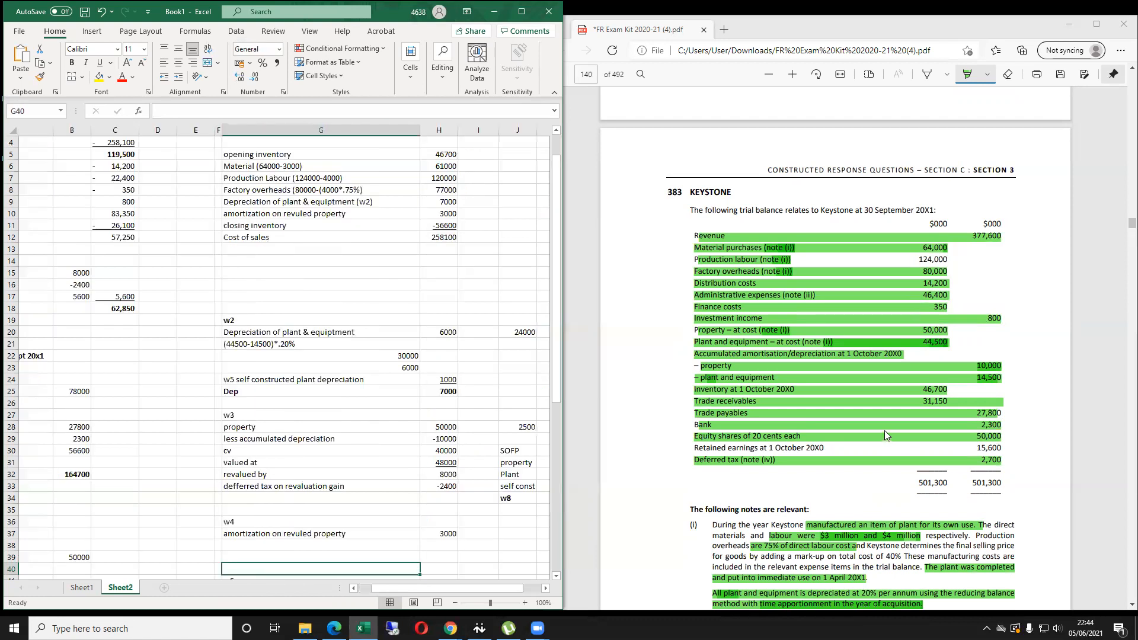
pyautogui.press('Tab')
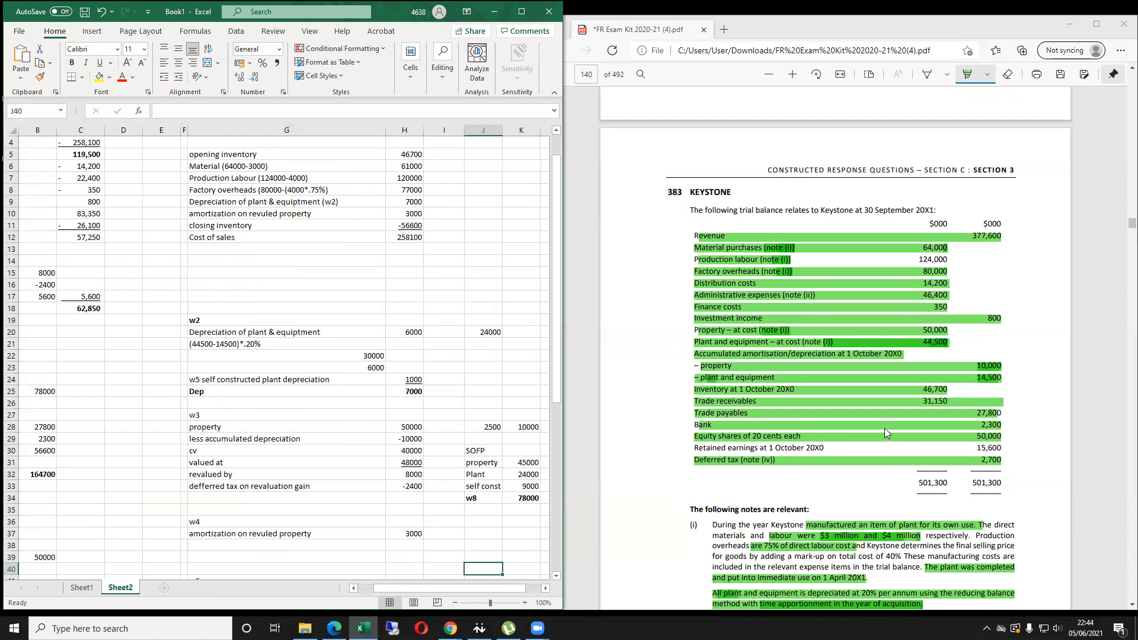
pyautogui.click(409, 475)
pyautogui.keyDown('shift'); pyautogui.click(409, 484); pyautogui.keyUp('shift')
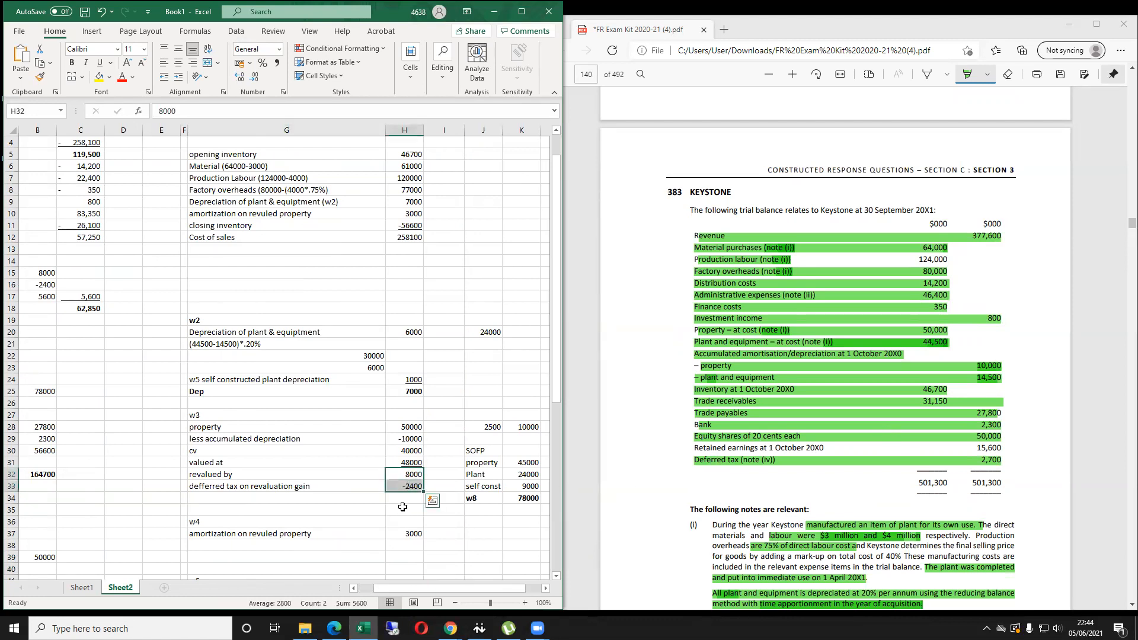
pyautogui.click(354, 499)
pyautogui.write('SOFP ')
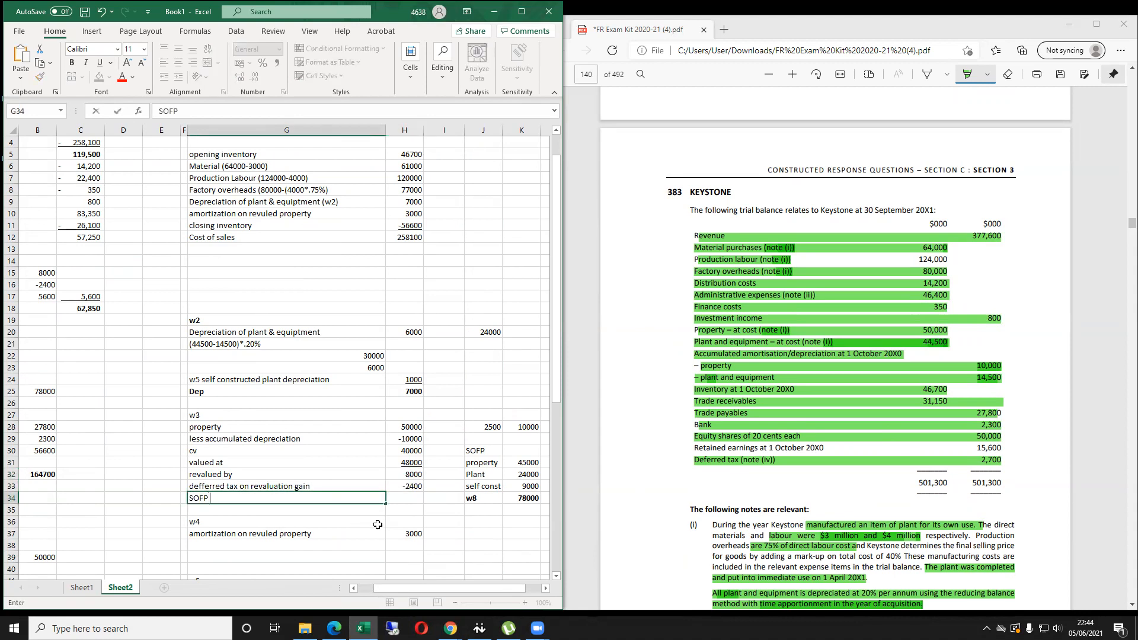
pyautogui.write('rev gain surplus')
pyautogui.press('Tab')
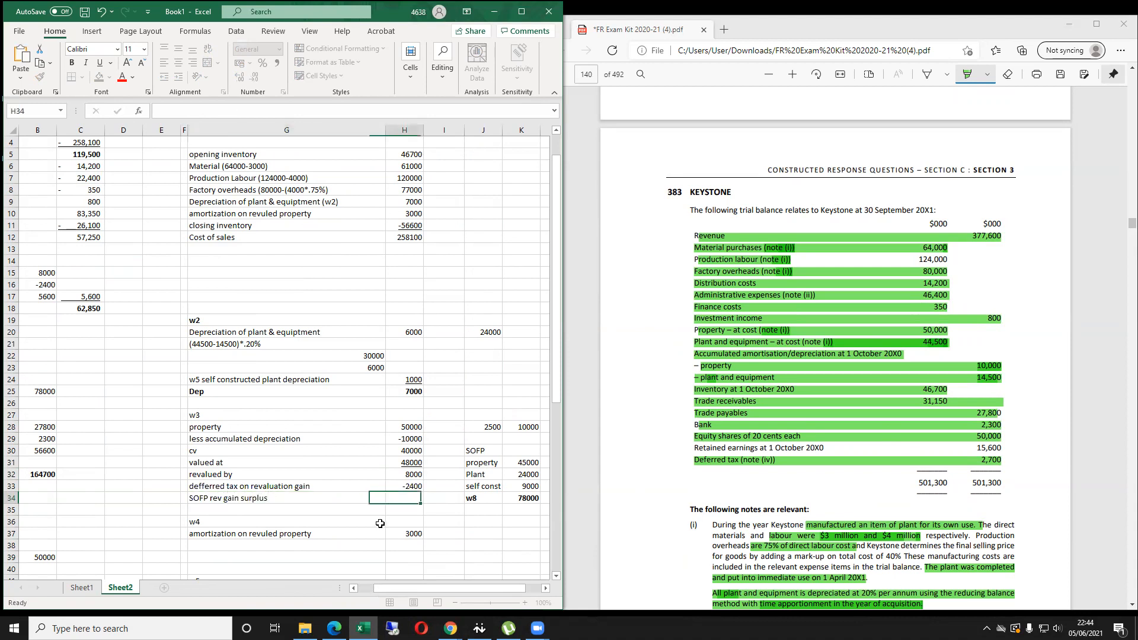
# Calculate the net revaluation surplus in H34 with =H32+H33.
pyautogui.press('Up')
pyautogui.press('Up')
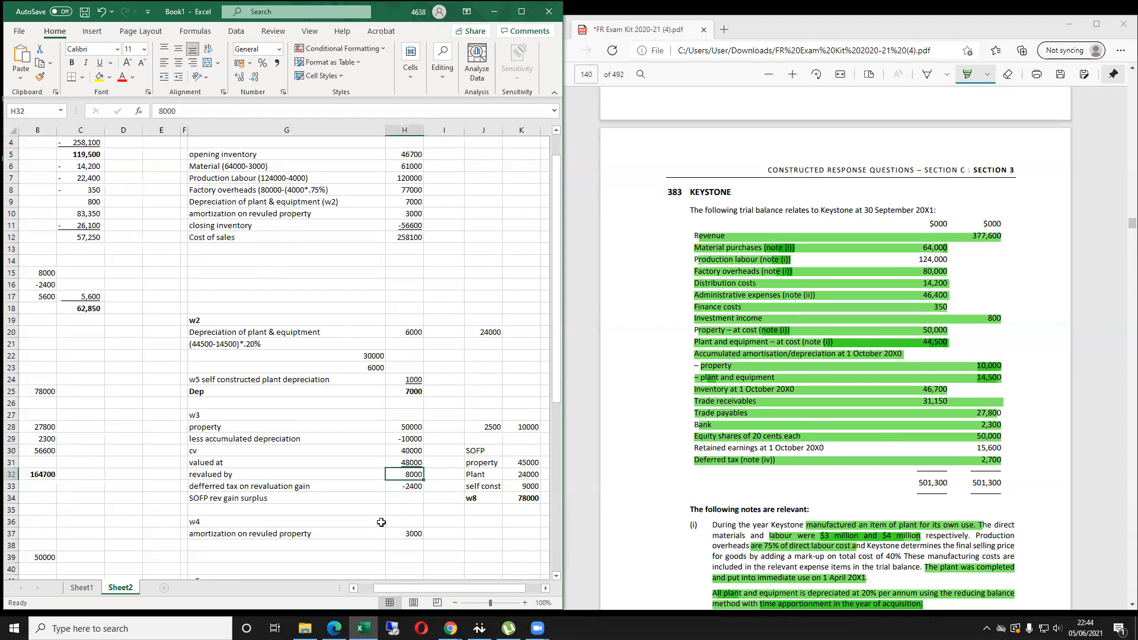
pyautogui.click(424, 486)
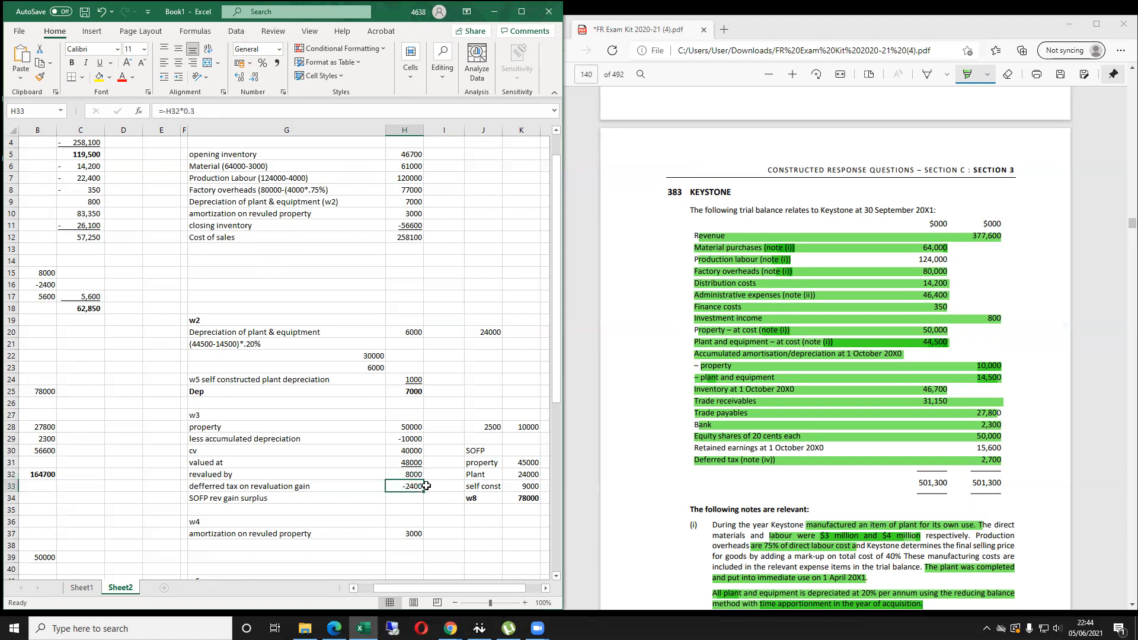
pyautogui.press('Down')
pyautogui.write('=')
pyautogui.press('Up')
pyautogui.press('Up')
pyautogui.write('+')
pyautogui.press('Up')
pyautogui.hotkey('ctrl', 'Return')
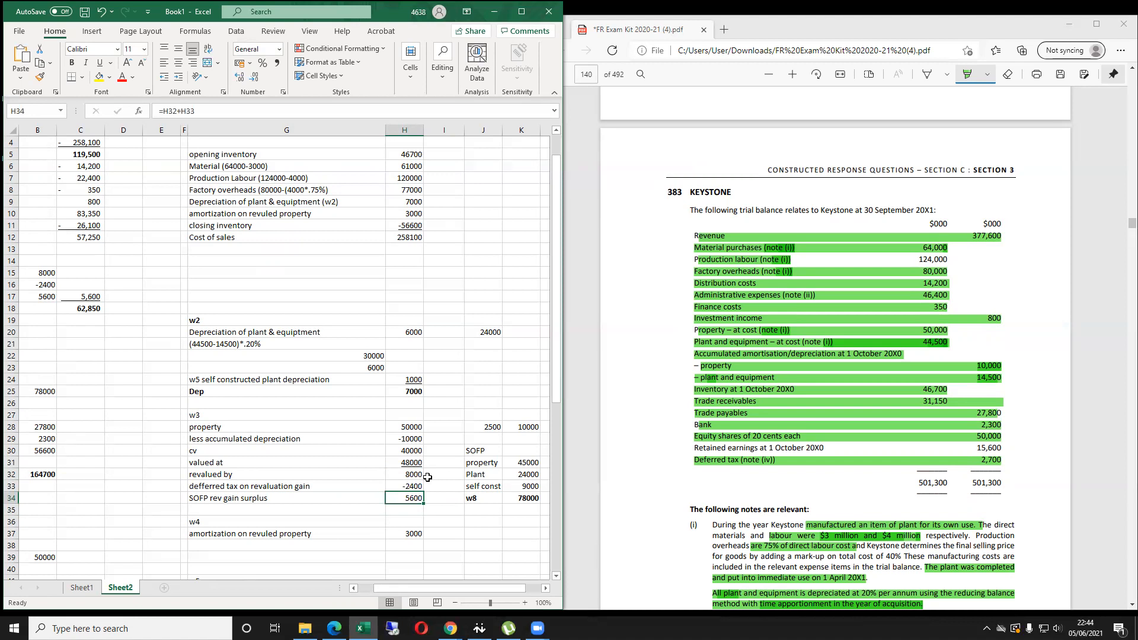
# Link the revaluation surplus amount in B40 to the w3 working with =H34.
pyautogui.press('Left')
pyautogui.press('Left')
pyautogui.press('Left')
pyautogui.press('Left')
pyautogui.press('Left')
pyautogui.press('Left')
pyautogui.press('Left')
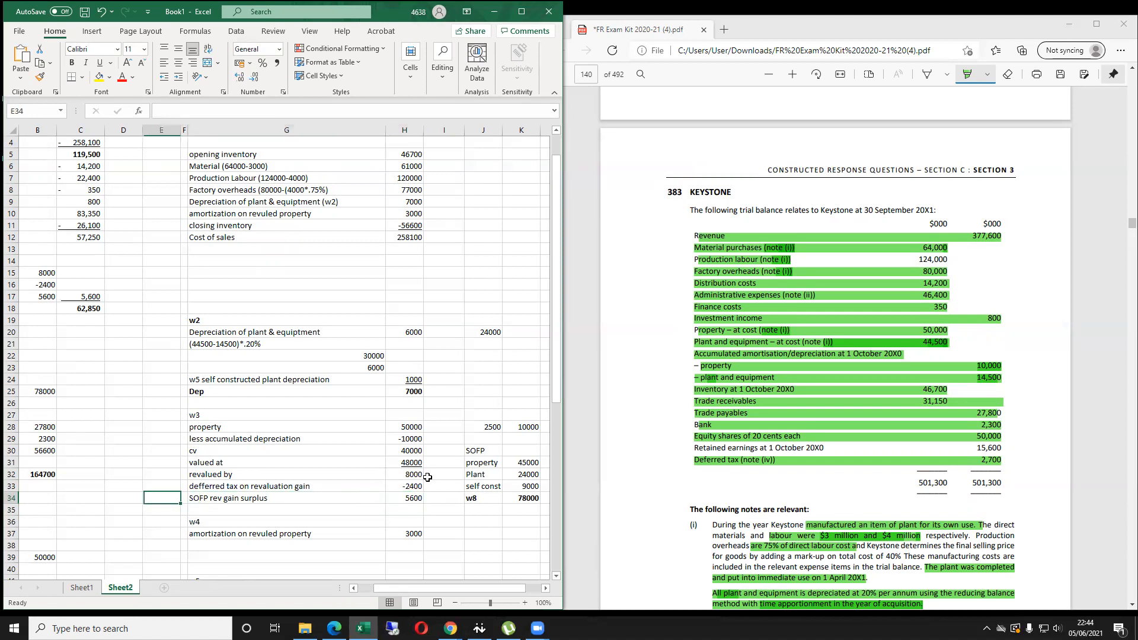
pyautogui.press('Down')
pyautogui.press('Down')
pyautogui.press('Down')
pyautogui.press('Down')
pyautogui.press('Down')
pyautogui.press('Down')
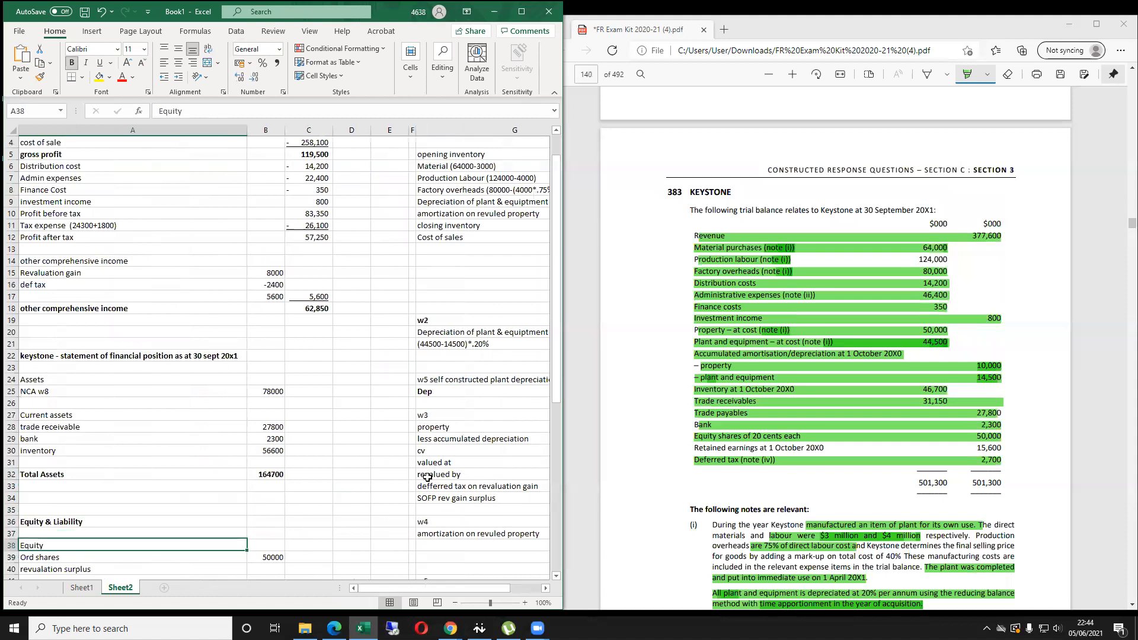
pyautogui.press('Right')
pyautogui.write('=')
pyautogui.press('Up')
pyautogui.press('Up')
pyautogui.press('Up')
pyautogui.press('Up')
pyautogui.press('Up')
pyautogui.press('Up')
pyautogui.press('Right')
pyautogui.press('Right')
pyautogui.press('Right')
pyautogui.press('Right')
pyautogui.press('Right')
pyautogui.press('Right')
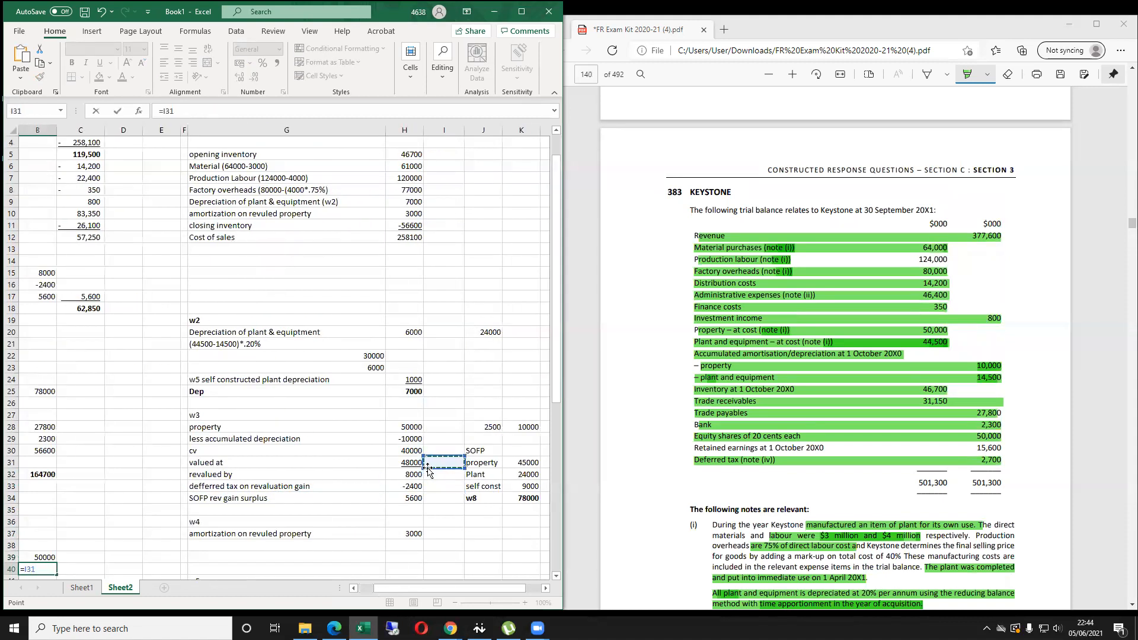
pyautogui.press('Return')
# Make the revaluation surplus line G34:H34 in working w3 bold.
pyautogui.press('Up')
pyautogui.press('Right')
pyautogui.press('Right')
pyautogui.press('Right')
pyautogui.press('Right')
pyautogui.press('Right')
pyautogui.press('Right')
pyautogui.press('Right')
pyautogui.press('Right')
pyautogui.press('Right')
pyautogui.press('Up')
pyautogui.press('Up')
pyautogui.press('Up')
pyautogui.press('Up')
pyautogui.press('Up')
pyautogui.press('Up')
pyautogui.press('Left')
pyautogui.press('Left')
pyautogui.press('Left')
pyautogui.press('Left')
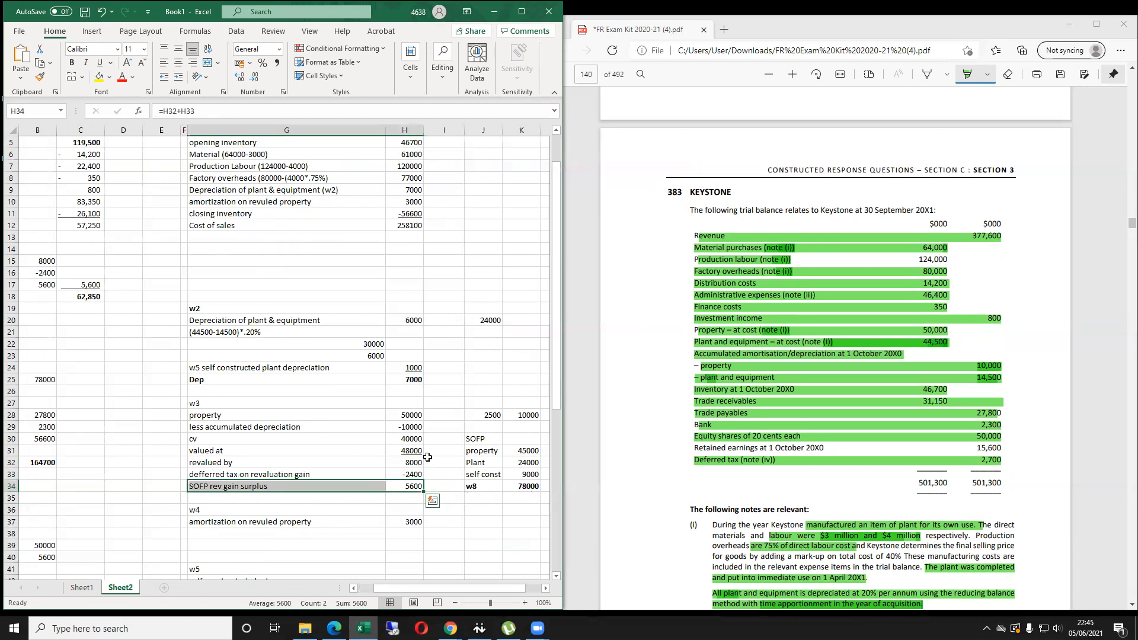
pyautogui.press('Left')
pyautogui.press('Left')
pyautogui.press('Left')
pyautogui.press('Left')
pyautogui.press('Left')
pyautogui.press('Left')
pyautogui.press('Down')
pyautogui.press('Down')
pyautogui.press('Down')
pyautogui.press('Down')
pyautogui.press('Down')
pyautogui.press('Down')
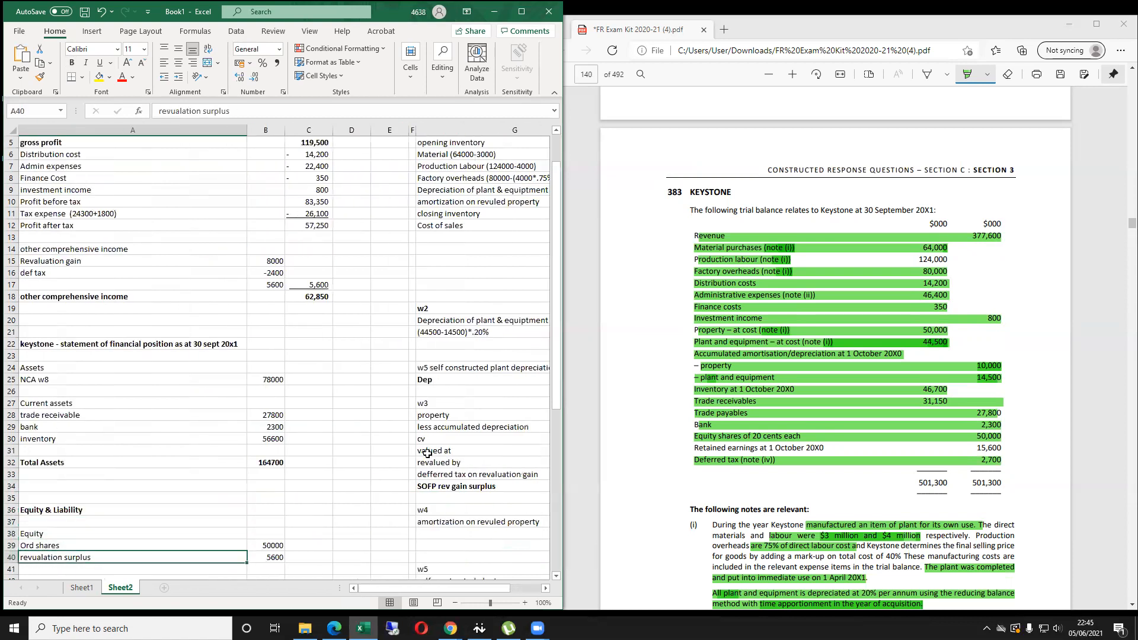
pyautogui.press('Right')
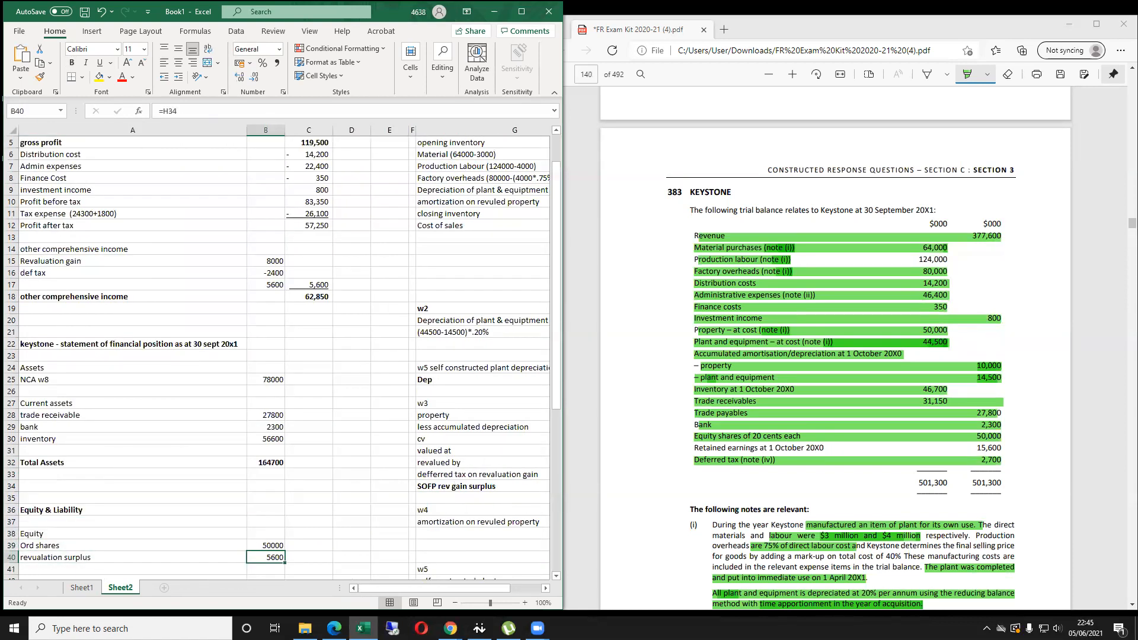
# Enter the line label "Retained earning" in A41 and highlight the opening retained earnings line of the trial balance in the PDF.
pyautogui.press('Left')
pyautogui.press('Down')
pyautogui.write('Ret')
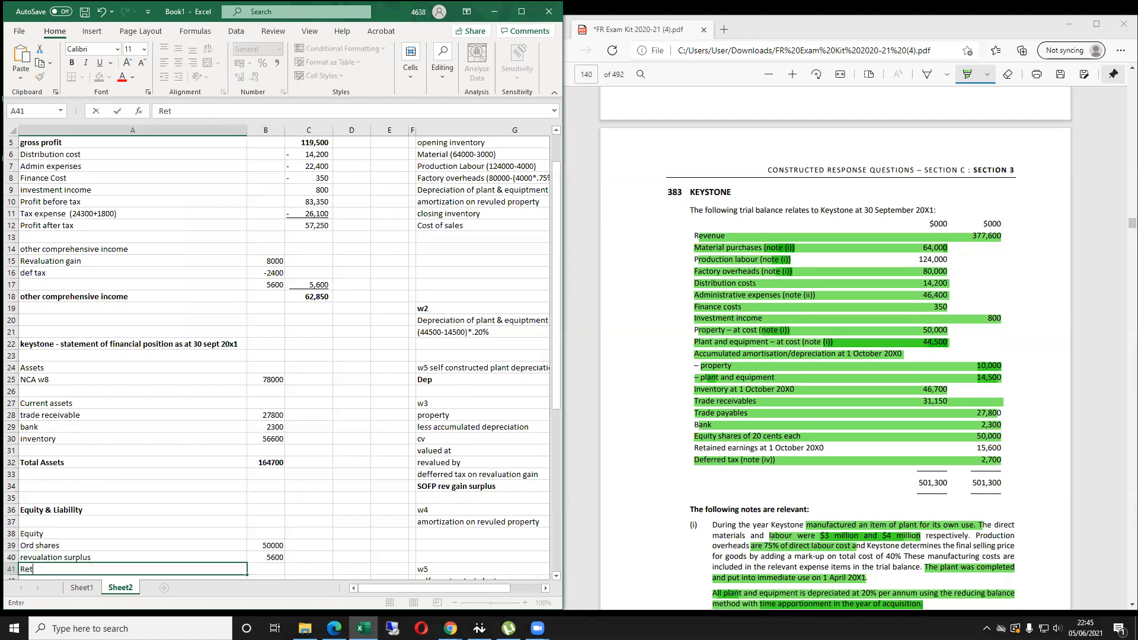
pyautogui.write('ained earning')
pyautogui.press('Right')
pyautogui.moveTo(1002, 449); pyautogui.dragTo(687, 451)
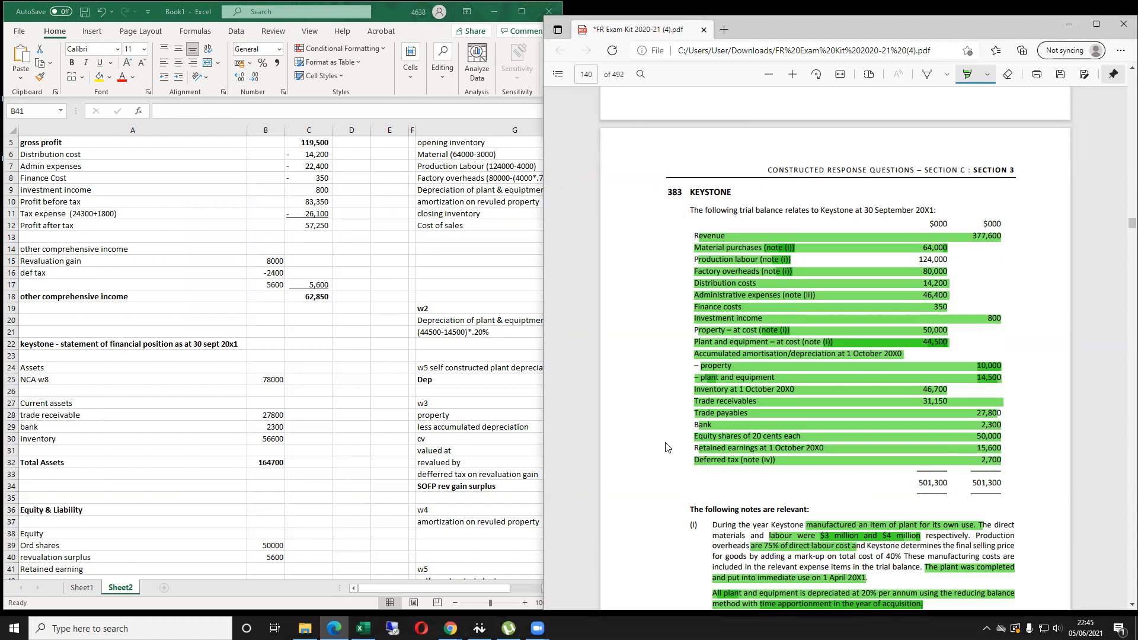
pyautogui.click(171, 563)
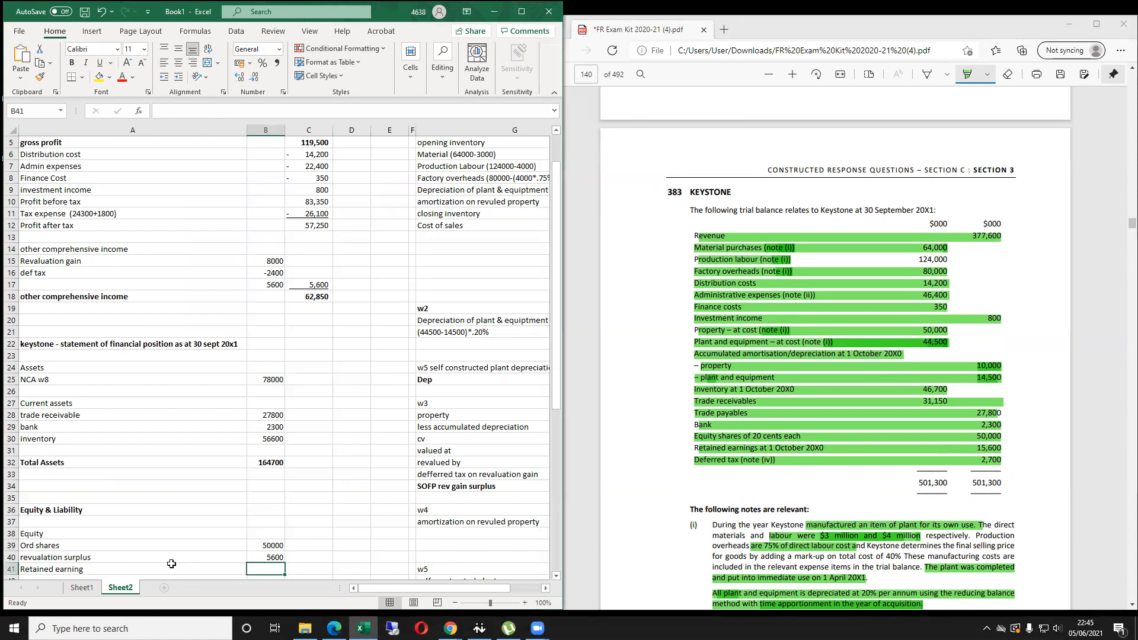
pyautogui.click(173, 568)
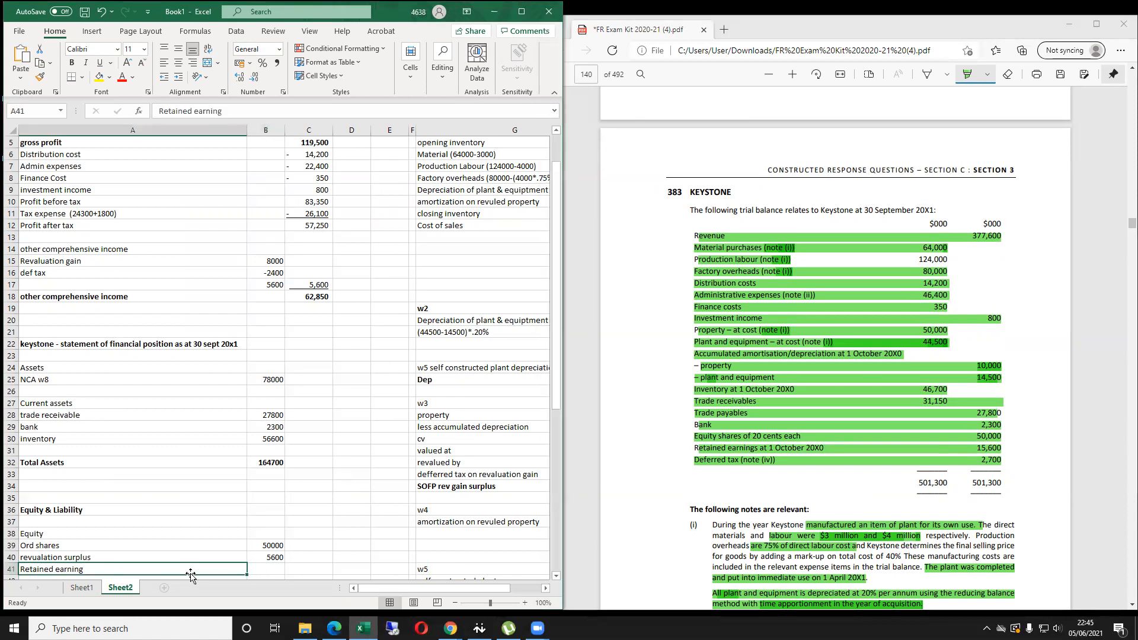
pyautogui.click(236, 110)
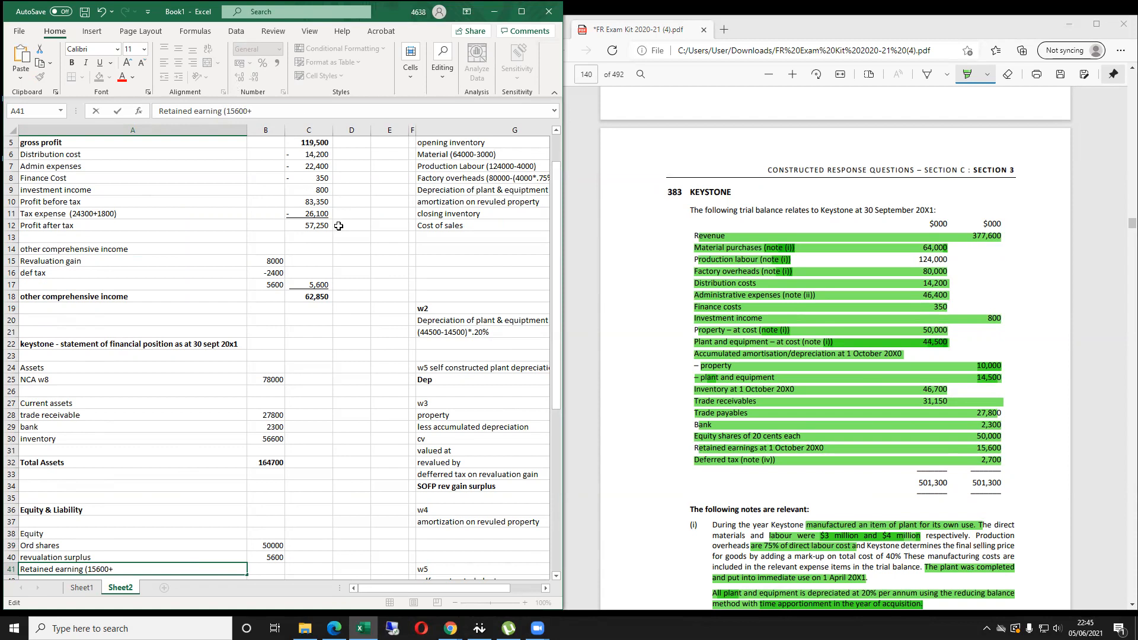
pyautogui.write('7250-')
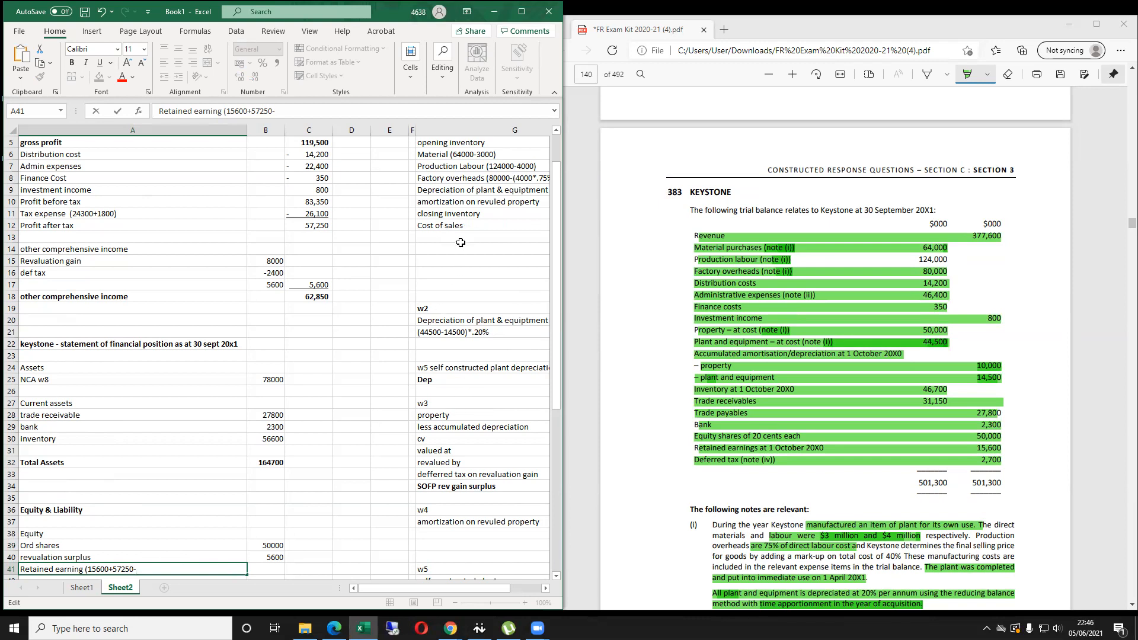
pyautogui.write('24000)')
pyautogui.press('Tab')
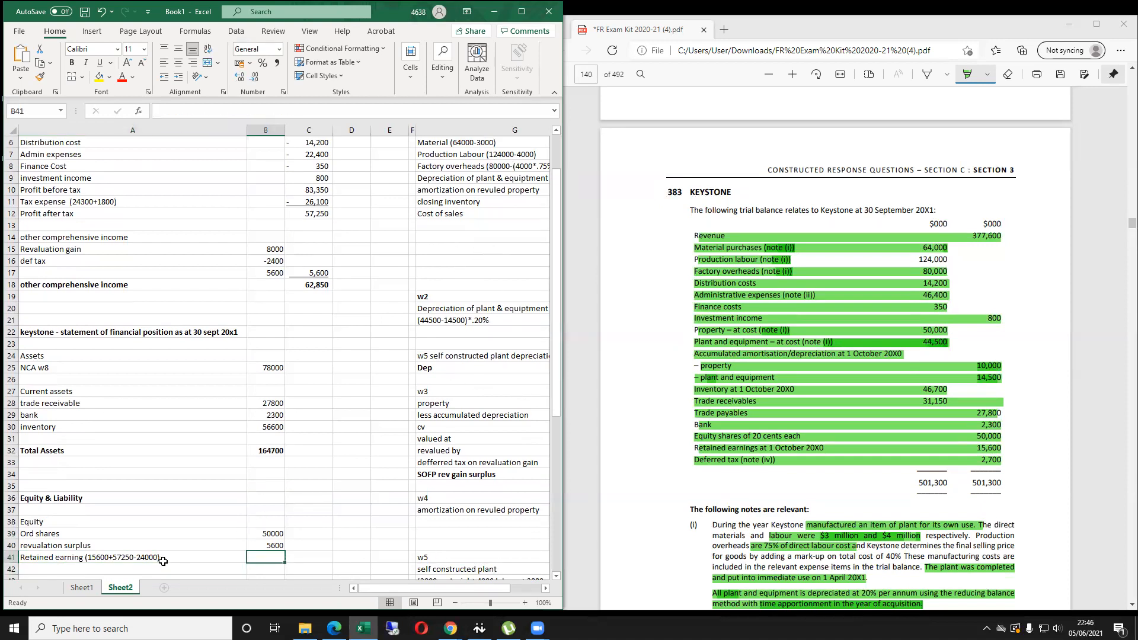
# Examine the dividend calculation in working w6 and the profit after tax line as sources for the retained earnings breakdown.
pyautogui.press('Right')
pyautogui.press('Right')
pyautogui.press('Right')
pyautogui.press('Right')
pyautogui.press('Right')
pyautogui.press('Right')
pyautogui.scroll(1, 409, 281)
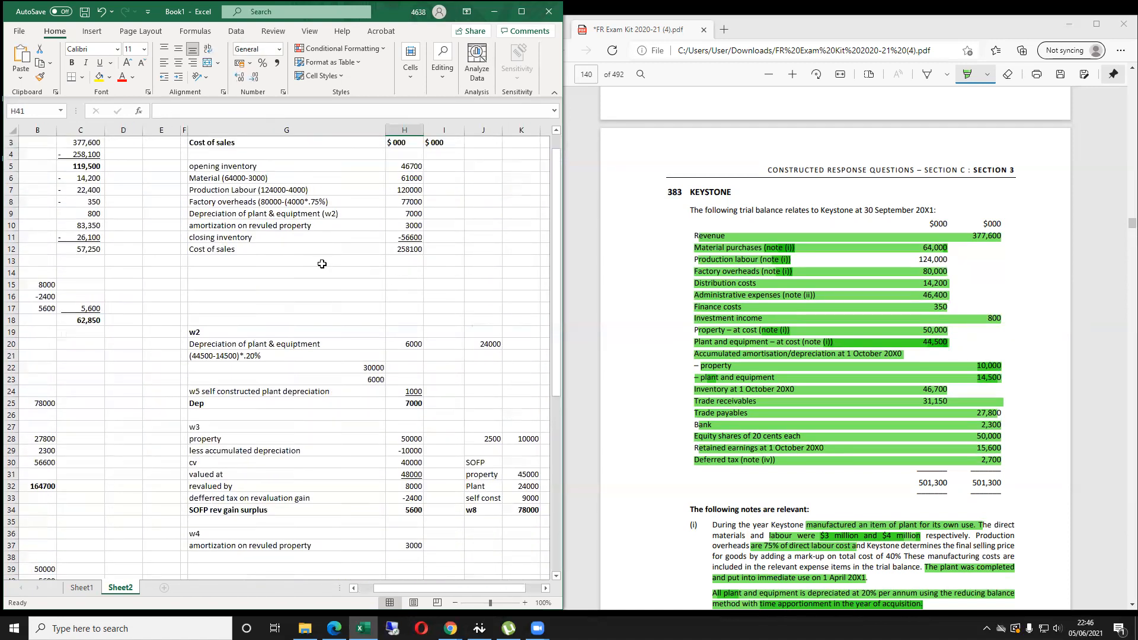
pyautogui.scroll(-6, 314, 238)
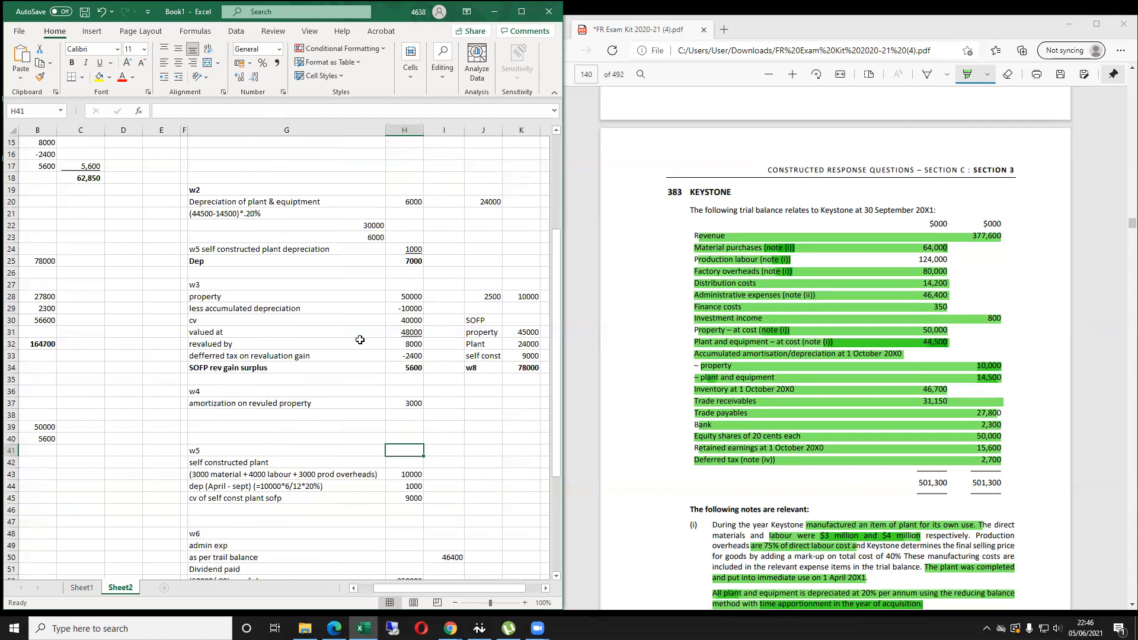
pyautogui.scroll(-3, 358, 341)
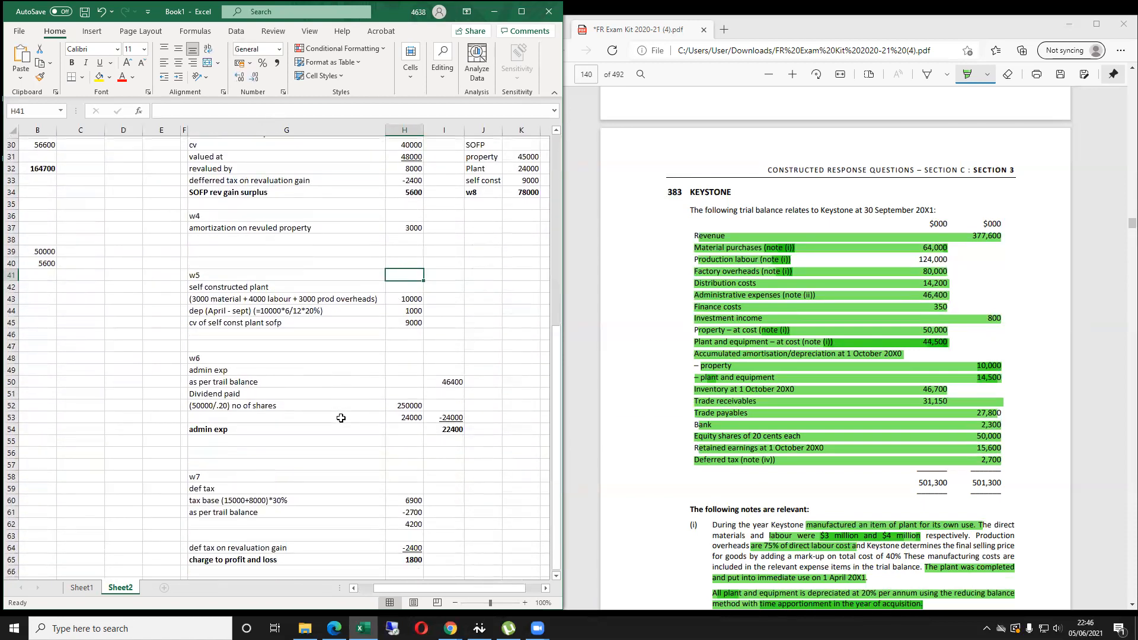
pyautogui.scroll(-1, 403, 553)
pyautogui.click(445, 380)
pyautogui.click(406, 378)
pyautogui.press('Left')
pyautogui.press('Left')
pyautogui.press('Right')
pyautogui.press('Right')
pyautogui.press('Up')
pyautogui.press('Down')
pyautogui.press('Right')
pyautogui.press('Left')
pyautogui.press('Left')
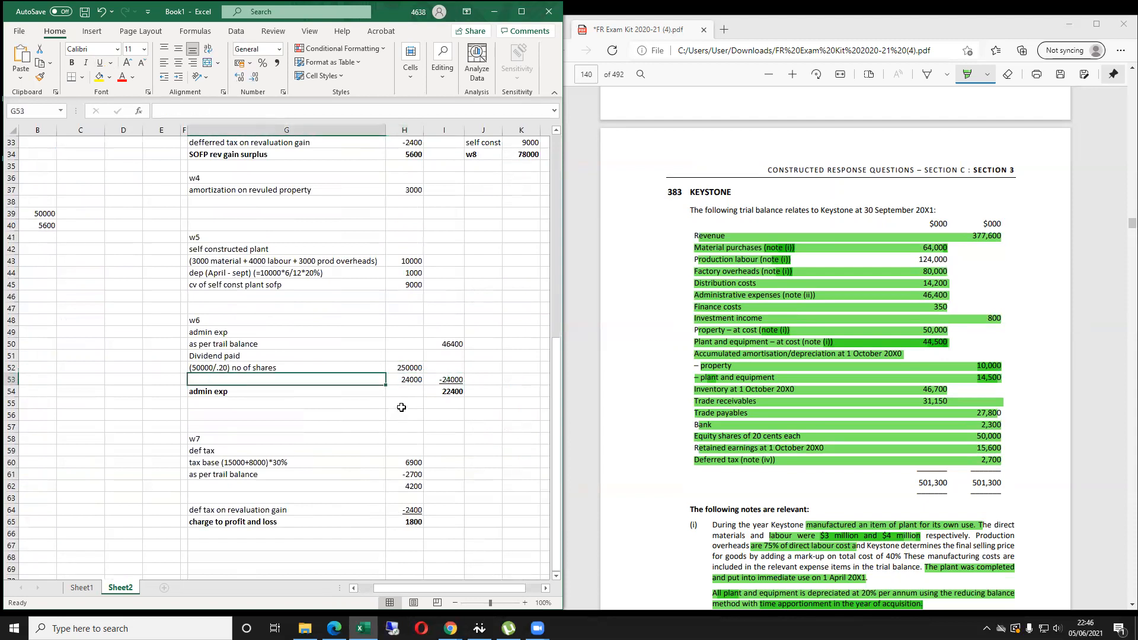
pyautogui.press('Right')
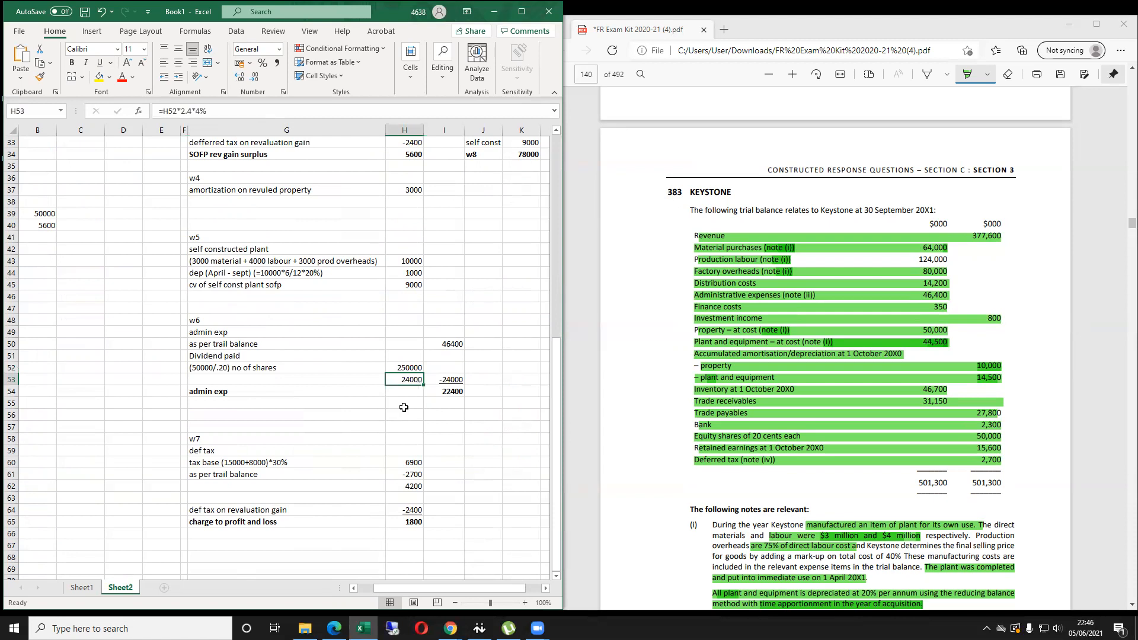
pyautogui.press('Left')
pyautogui.press('Left')
pyautogui.press('Left')
pyautogui.press('Left')
pyautogui.press('Left')
pyautogui.press('Left')
pyautogui.press('Left')
pyautogui.press('Up')
pyautogui.press('Up')
pyautogui.press('Up')
pyautogui.press('Up')
pyautogui.press('Up')
pyautogui.press('Up')
pyautogui.press('Up')
pyautogui.press('Up')
pyautogui.press('Up')
pyautogui.press('Up')
pyautogui.press('Up')
pyautogui.press('Up')
pyautogui.press('Up')
pyautogui.press('Down')
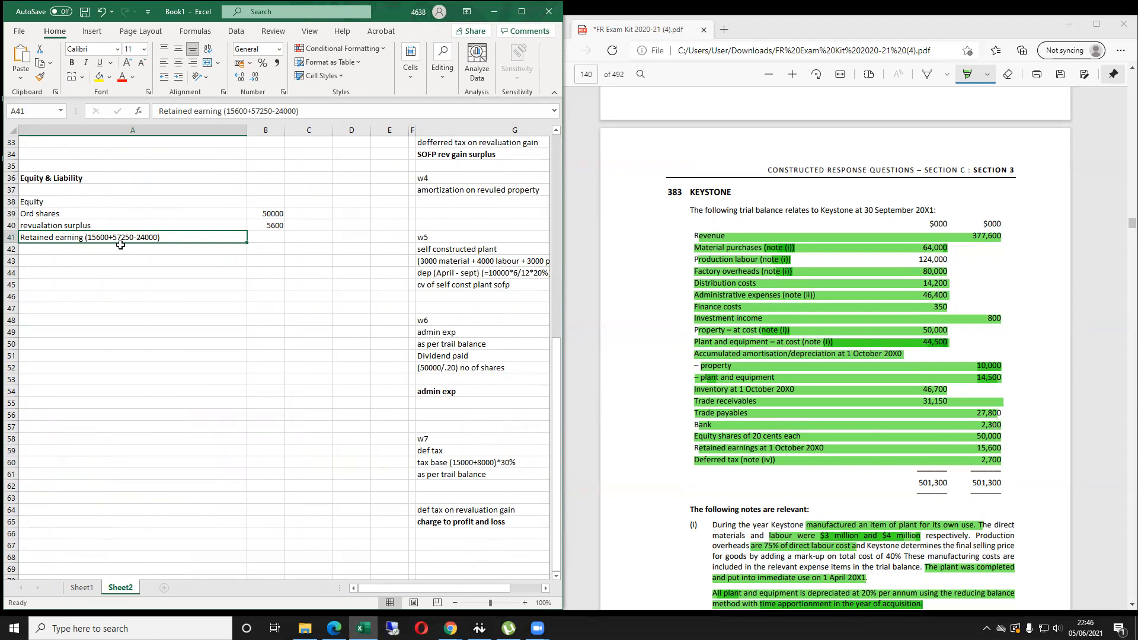
pyautogui.scroll(2, 121, 246)
pyautogui.scroll(3, 132, 306)
pyautogui.scroll(2, 313, 157)
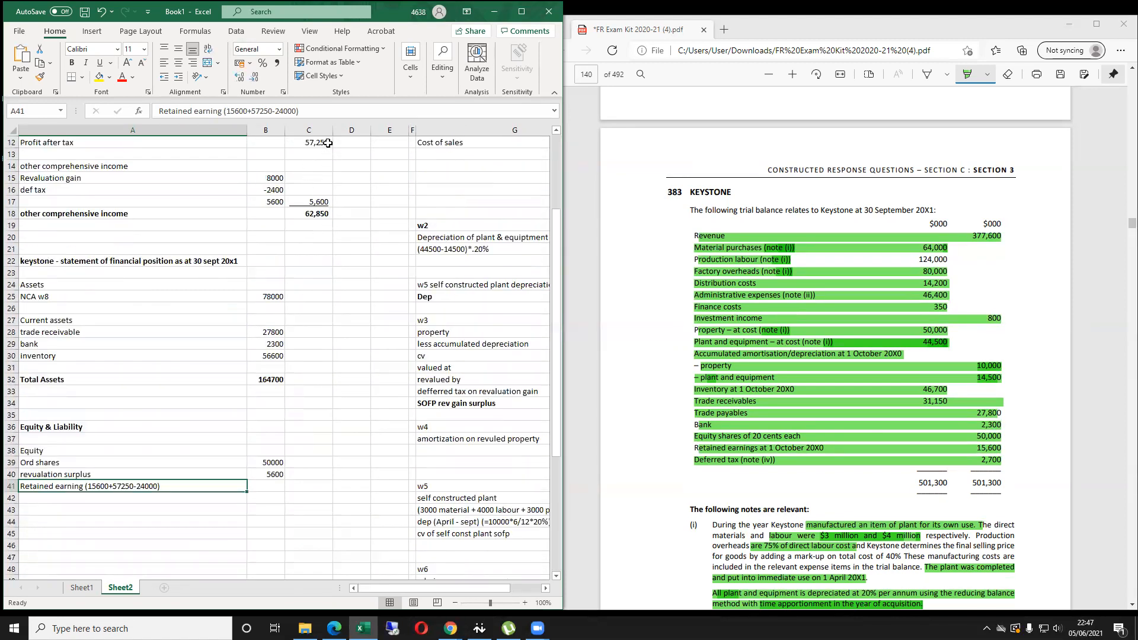
pyautogui.press('Right')
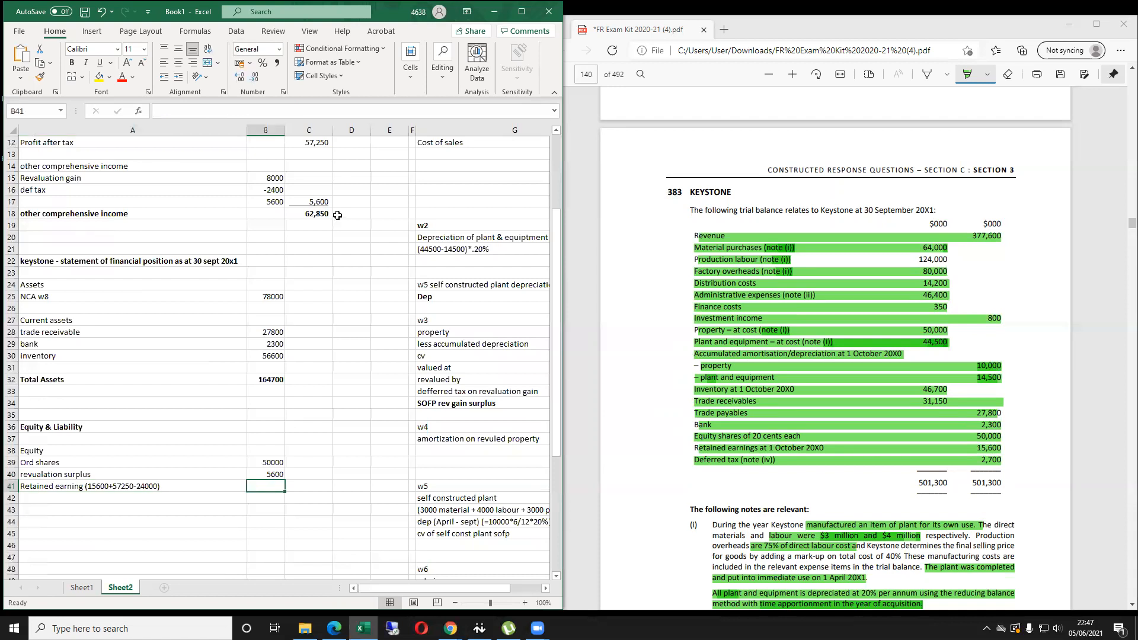
pyautogui.write('=2')
pyautogui.write('156')
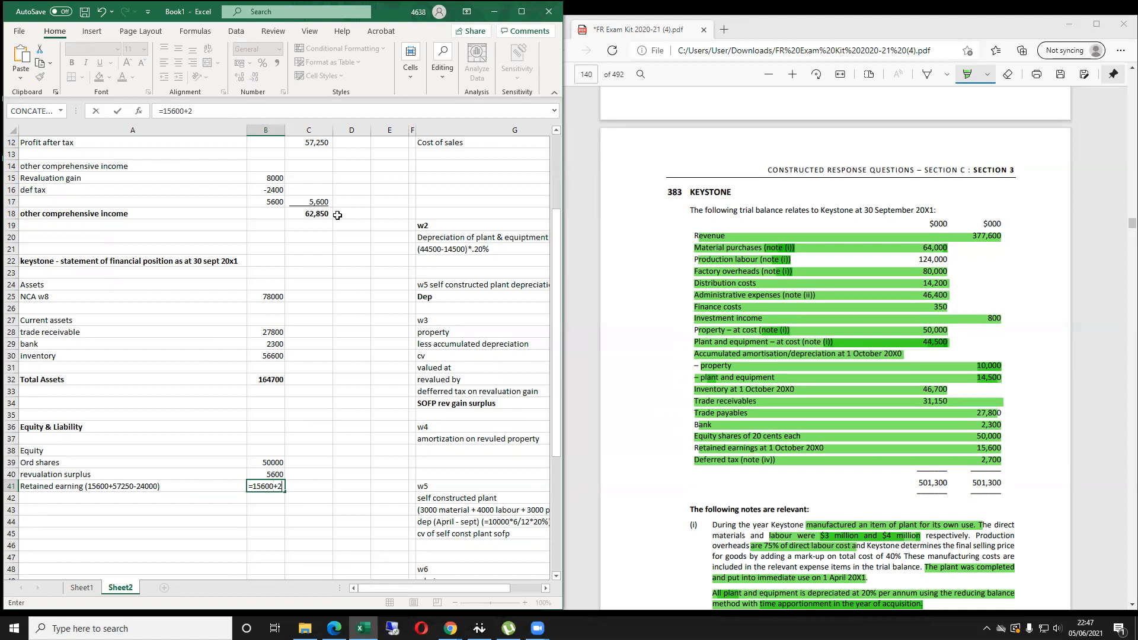
pyautogui.write('00+57250-24000')
pyautogui.press('Return')
pyautogui.press('Up')
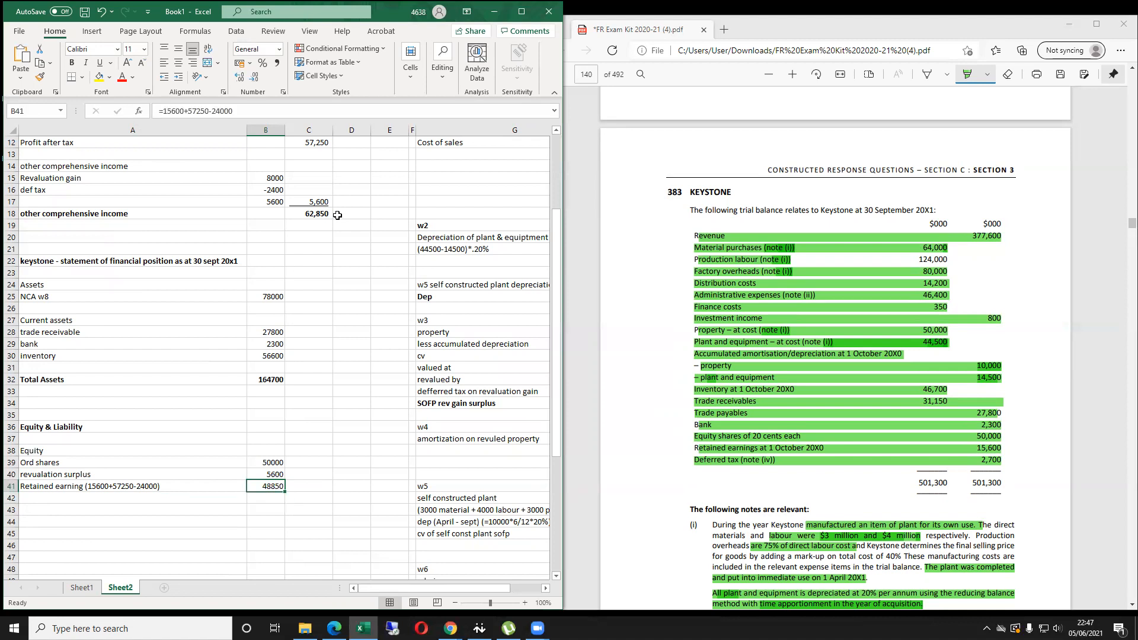
# Enter the heading "NCL" in A44 below the equity section.
pyautogui.press('Left')
pyautogui.press('Down')
pyautogui.press('Down')
pyautogui.press('Down')
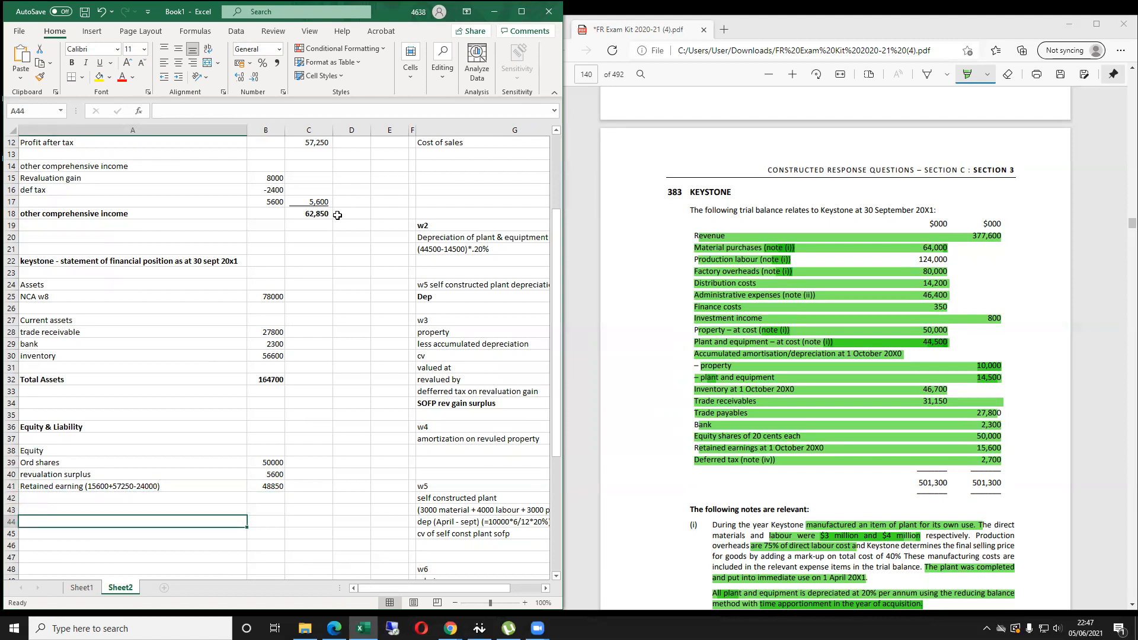
pyautogui.write('N')
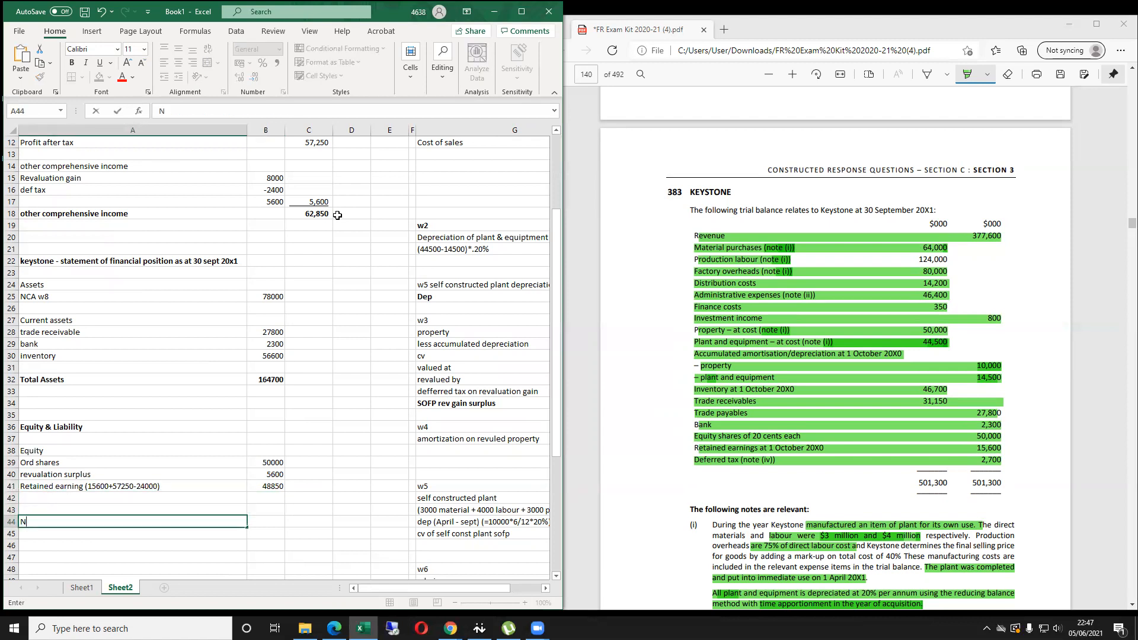
pyautogui.write('CL')
pyautogui.press('Return')
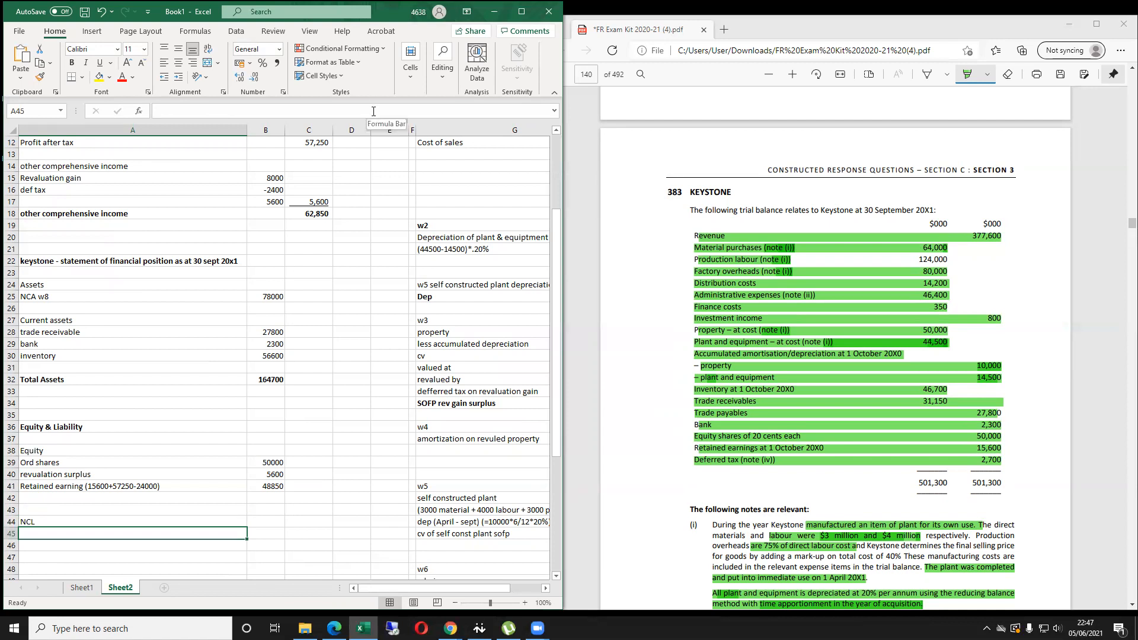
# Examine note (iv) on tax in the PDF and the deferred tax calculation in working w7.
pyautogui.scroll(-3, 788, 275)
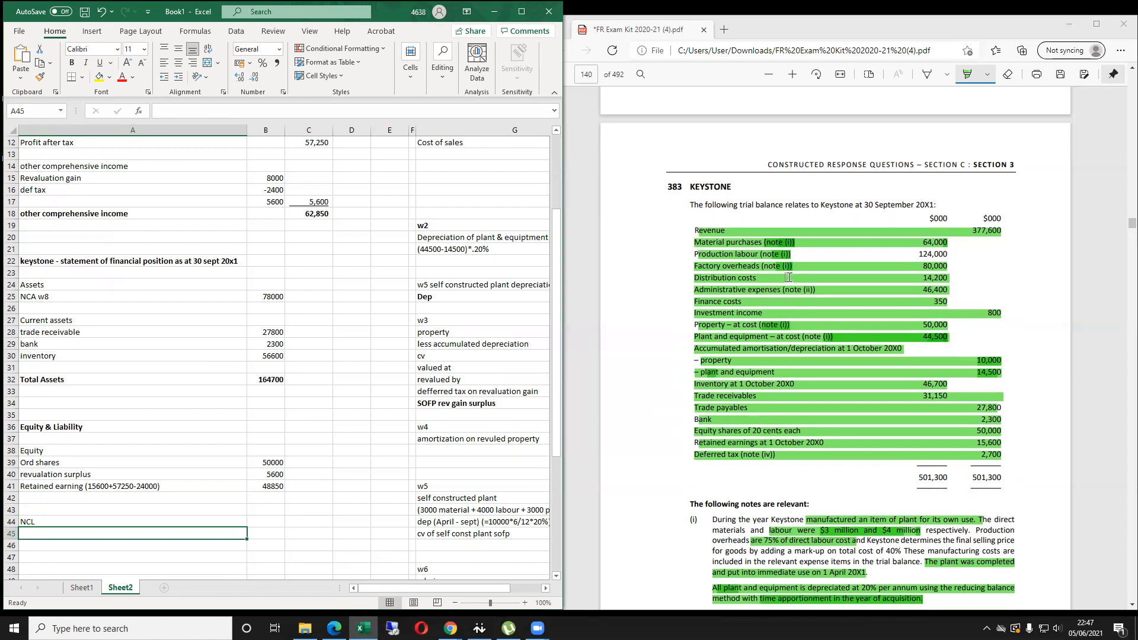
pyautogui.scroll(-8, 867, 417)
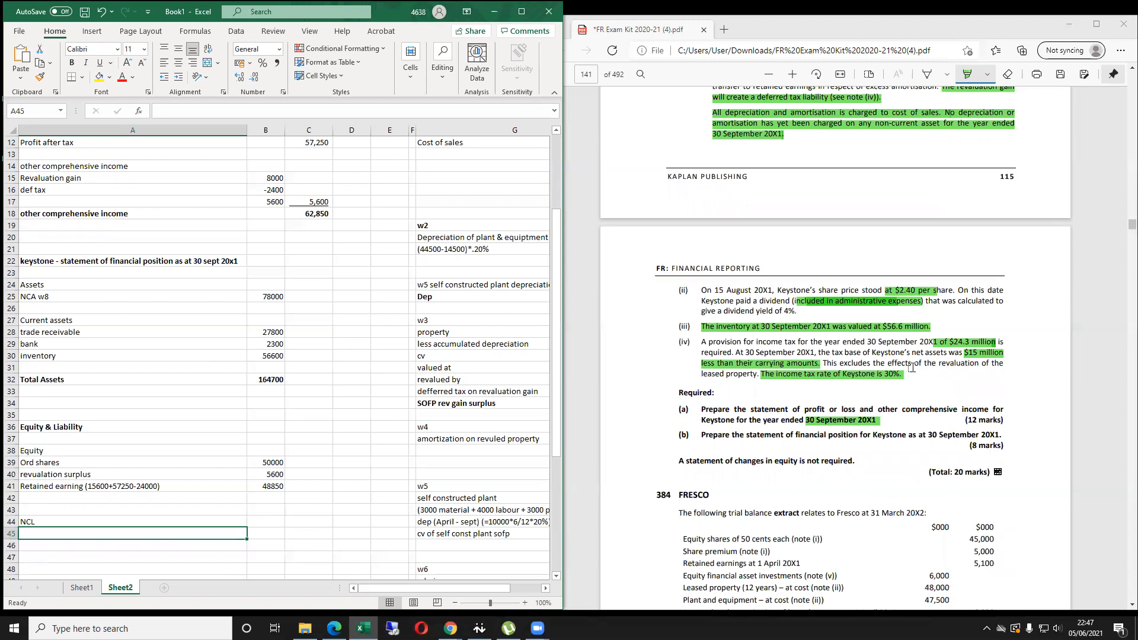
pyautogui.moveTo(477, 589); pyautogui.dragTo(509, 589)
pyautogui.scroll(-7, 383, 471)
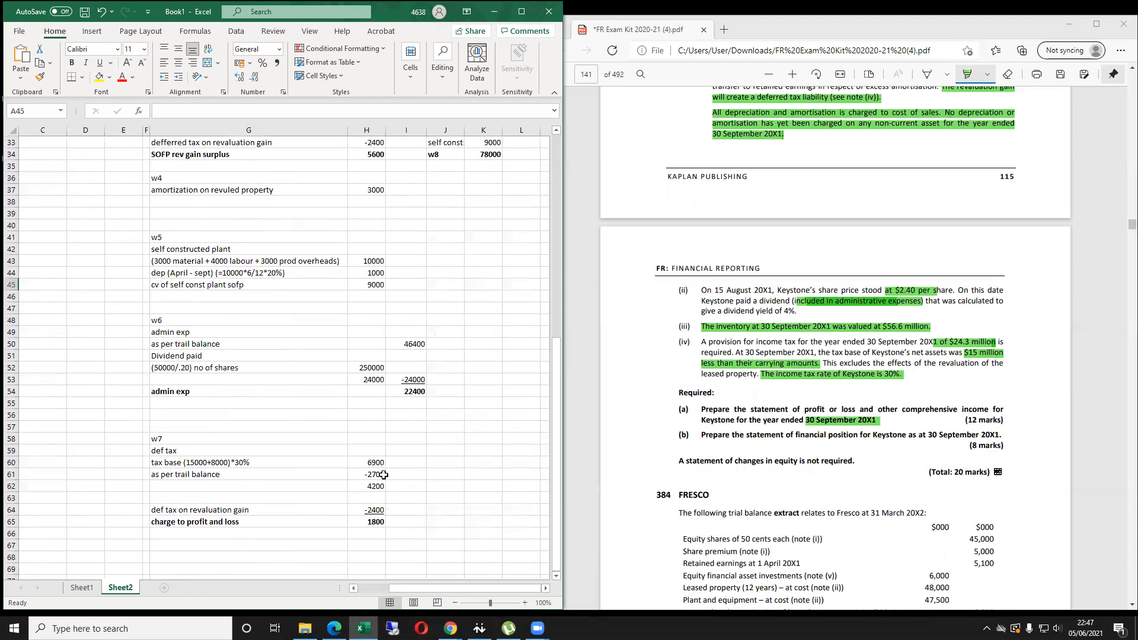
pyautogui.scroll(-1, 249, 484)
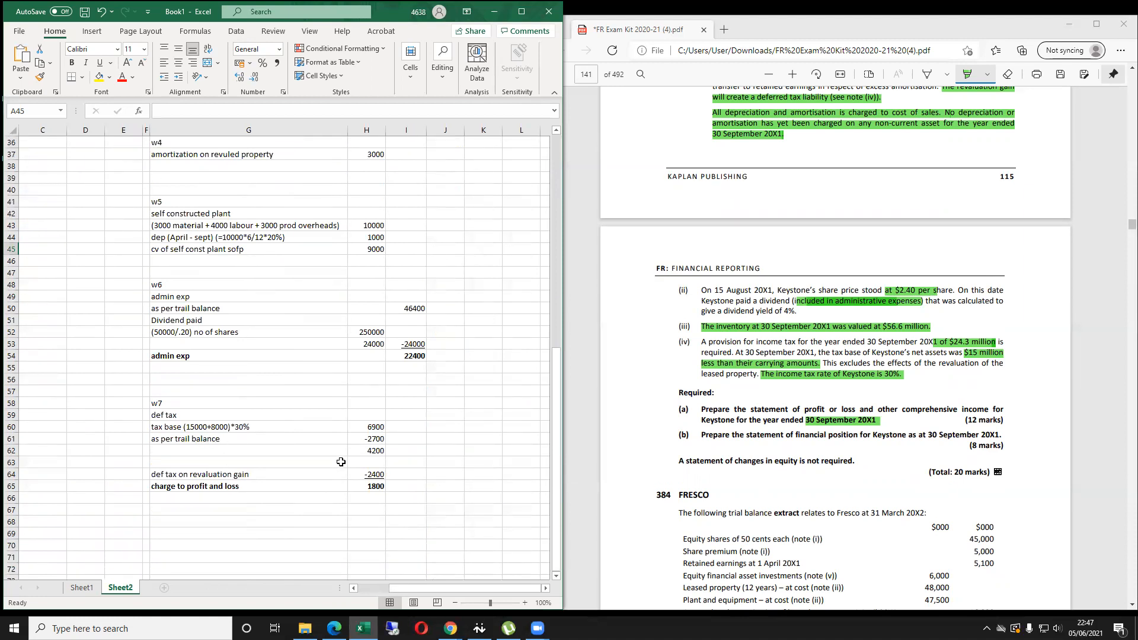
pyautogui.click(370, 424)
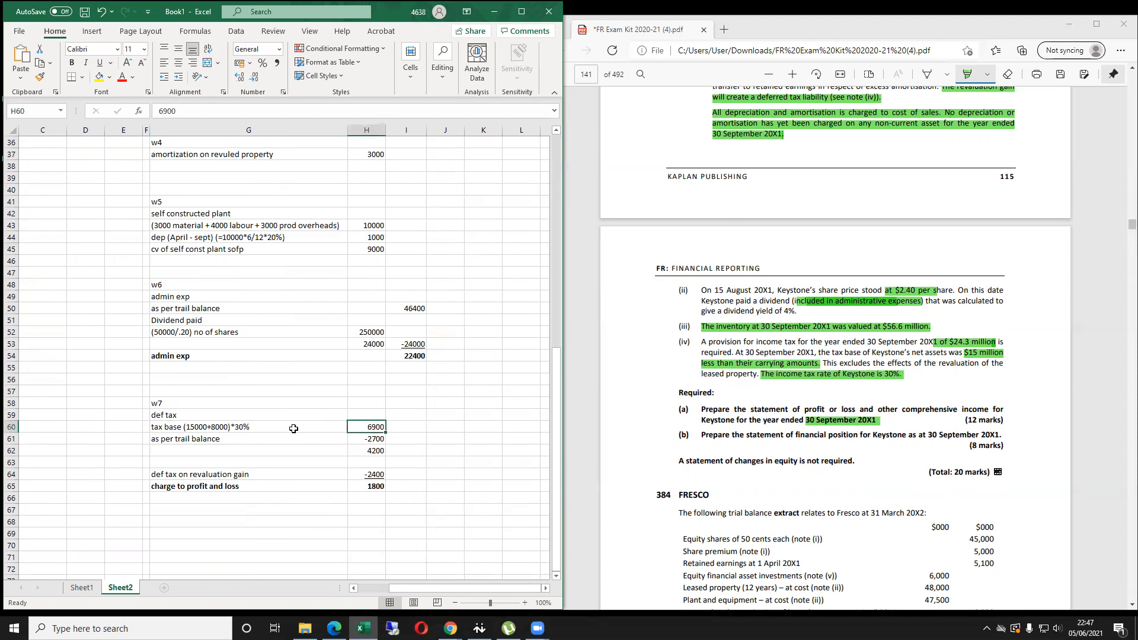
pyautogui.press('Left')
pyautogui.press('Down')
pyautogui.press('Right')
pyautogui.press('Up')
# Enter the line "Def tax liab" in A45 with 6900 in B45 under the NCL heading.
pyautogui.press('Left')
pyautogui.press('Left')
pyautogui.press('Left')
pyautogui.press('Left')
pyautogui.press('Left')
pyautogui.press('Left')
pyautogui.press('Left')
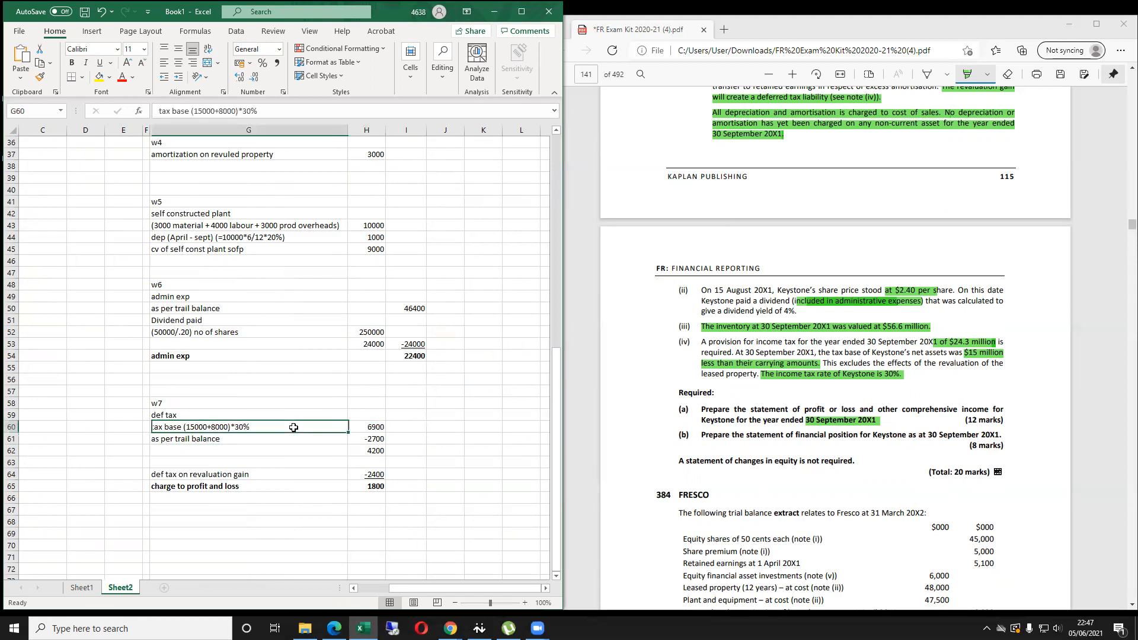
pyautogui.press('Up')
pyautogui.press('Up')
pyautogui.press('Up')
pyautogui.press('Up')
pyautogui.press('Up')
pyautogui.press('Up')
pyautogui.press('Up')
pyautogui.press('Up')
pyautogui.press('Up')
pyautogui.press('Up')
pyautogui.press('Up')
pyautogui.press('Up')
pyautogui.press('Up')
pyautogui.press('Up')
pyautogui.press('Up')
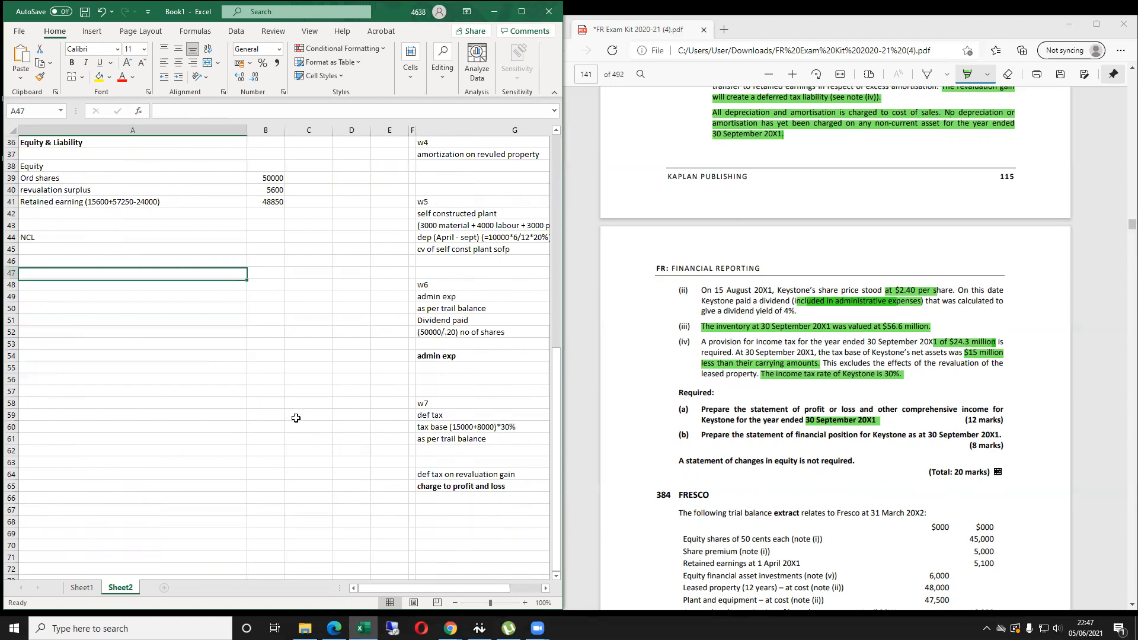
pyautogui.write('Def tax liab')
pyautogui.press('Tab')
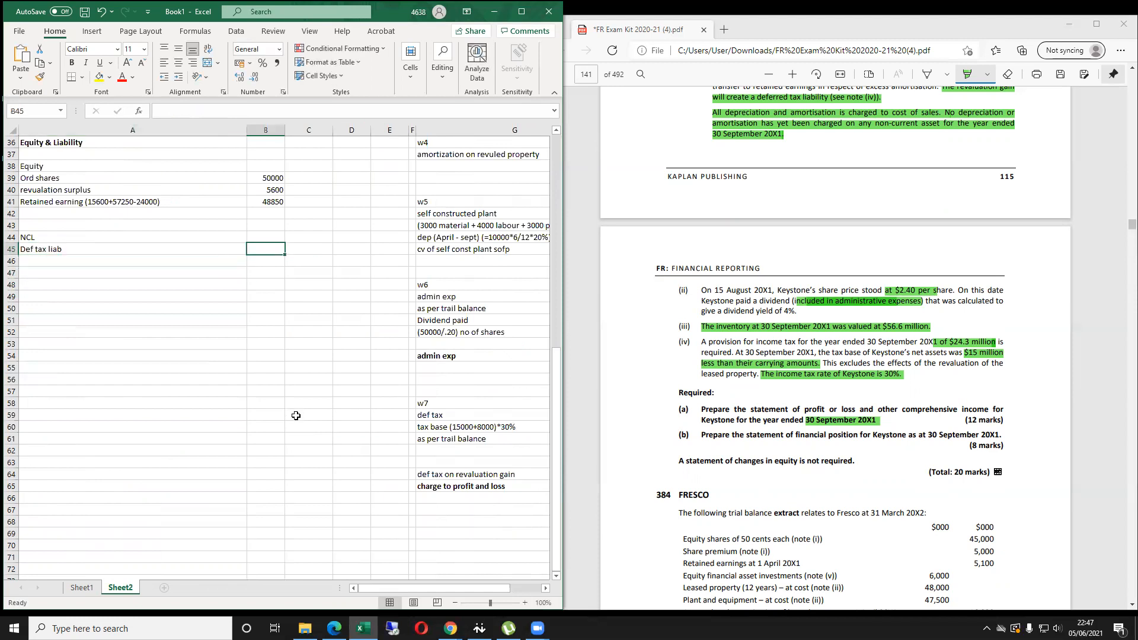
pyautogui.write('690')
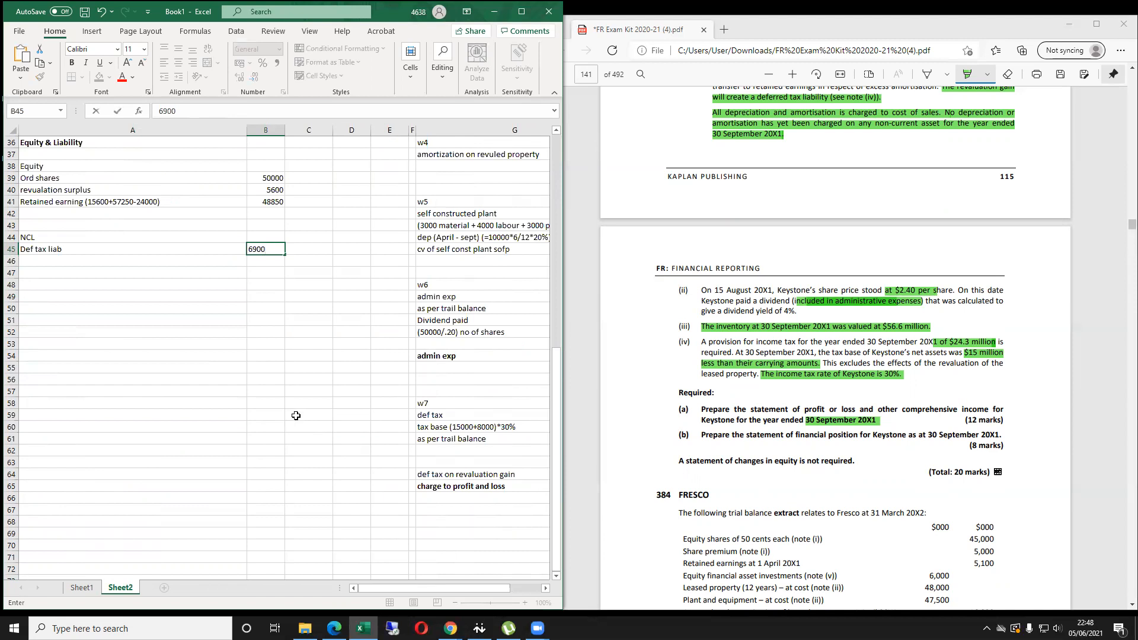
pyautogui.write('0')
pyautogui.press('Return')
# Enter the heading "CL" in A47 below the deferred tax liability.
pyautogui.press('Return')
pyautogui.press('BackSpace')
pyautogui.press('Escape')
pyautogui.press('Left')
pyautogui.press('Tab')
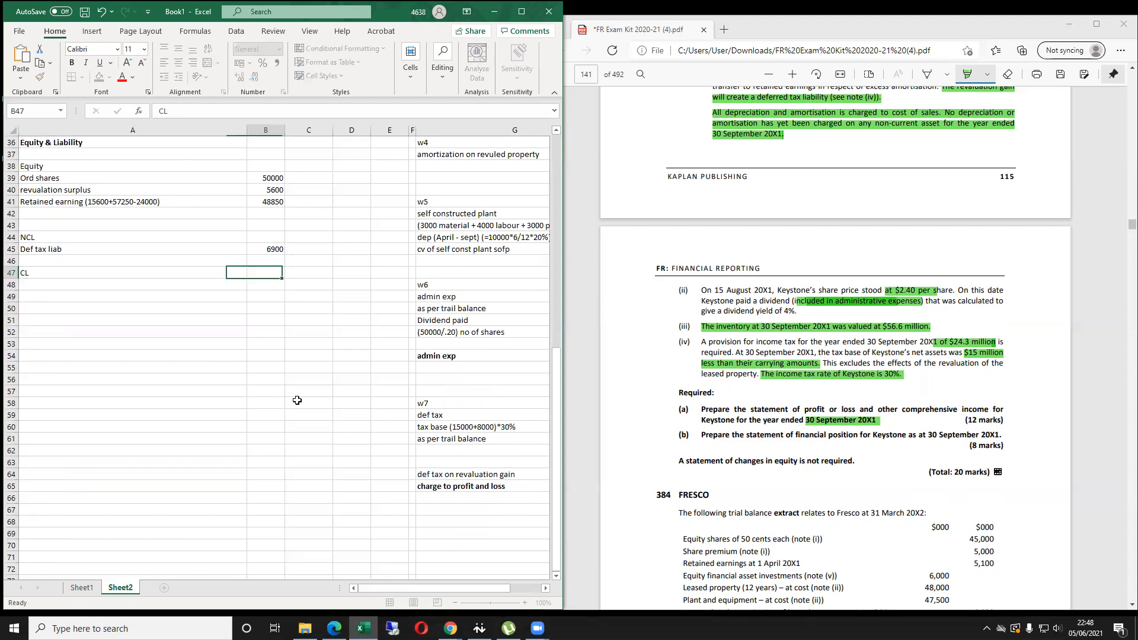
# Check the workings beside the statement and highlight the trade payables line of the trial balance in the PDF.
pyautogui.moveTo(404, 585); pyautogui.dragTo(452, 591)
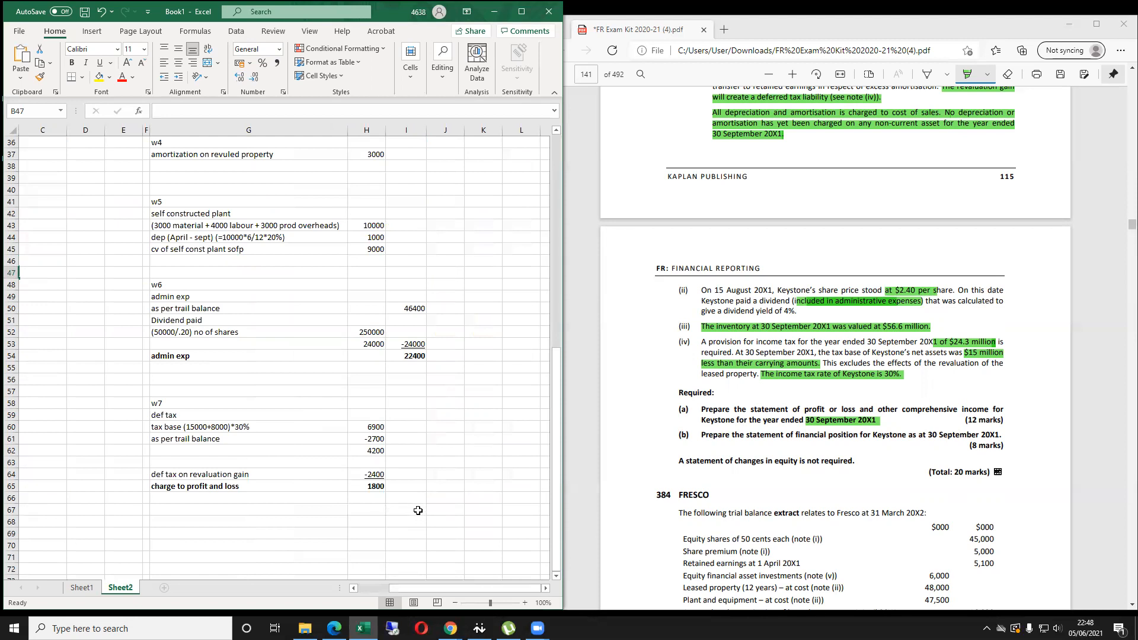
pyautogui.scroll(10, 885, 389)
pyautogui.scroll(1, 889, 384)
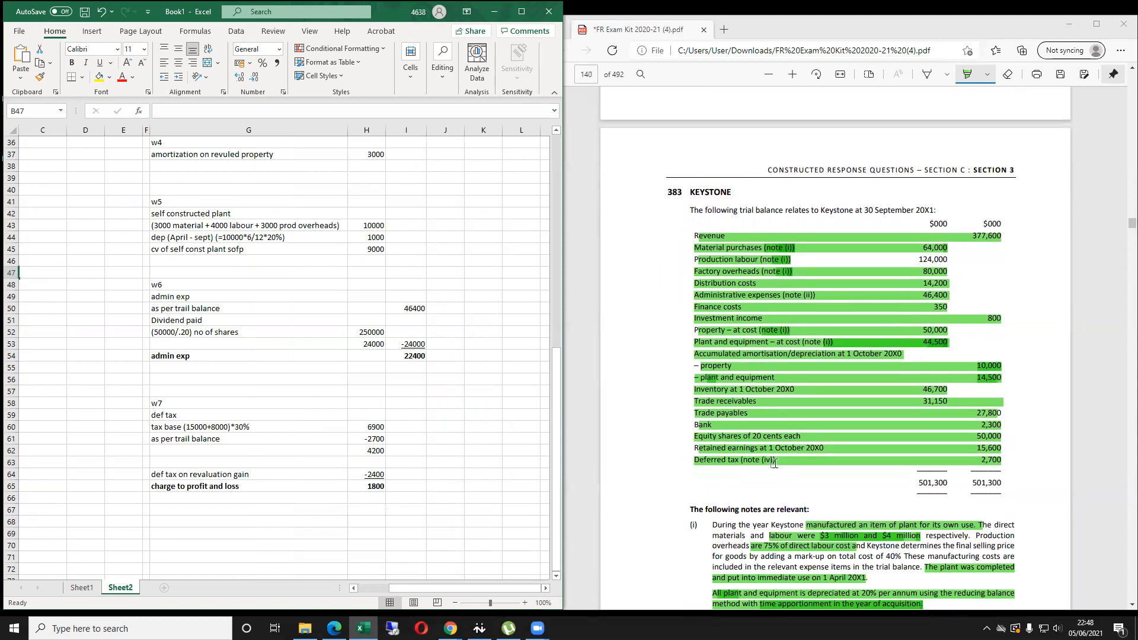
pyautogui.click(778, 413)
pyautogui.moveTo(778, 413); pyautogui.dragTo(1006, 413)
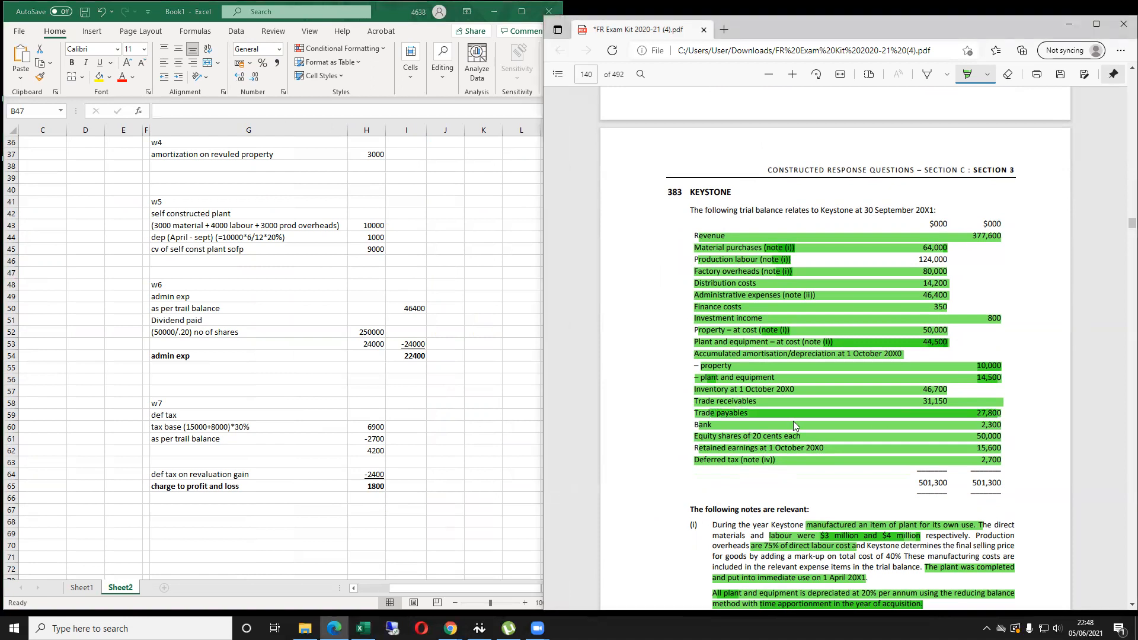
# Enter the line "Trade payables" in A48 with 27800 in B48 under the CL heading.
pyautogui.click(206, 415)
pyautogui.hscroll(-3, 220, 400)
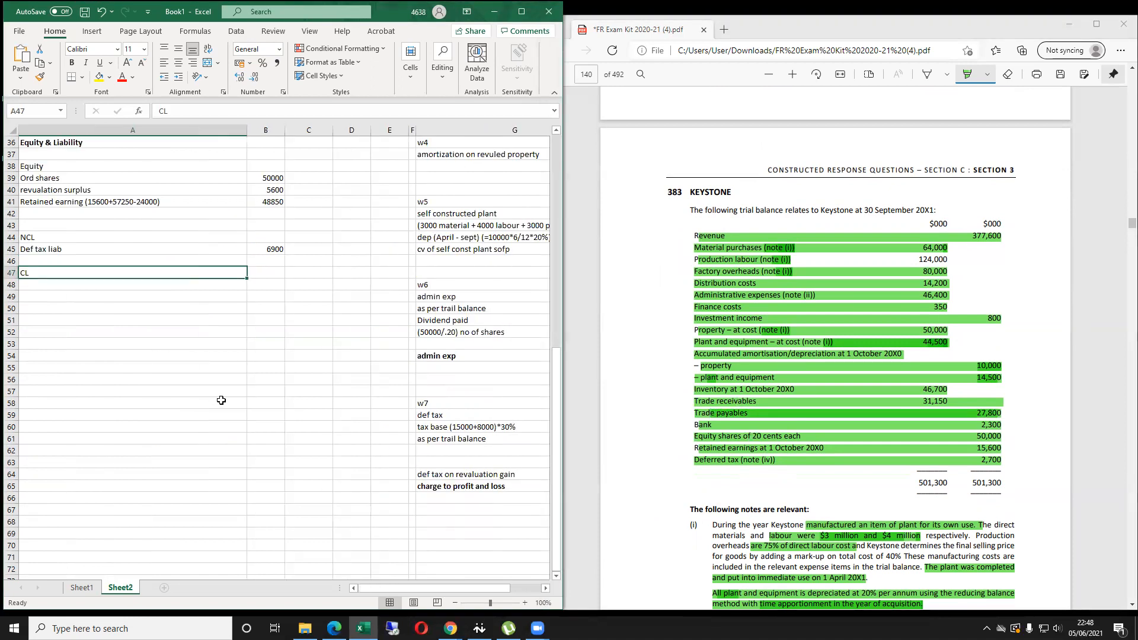
pyautogui.press('Left')
pyautogui.press('Down')
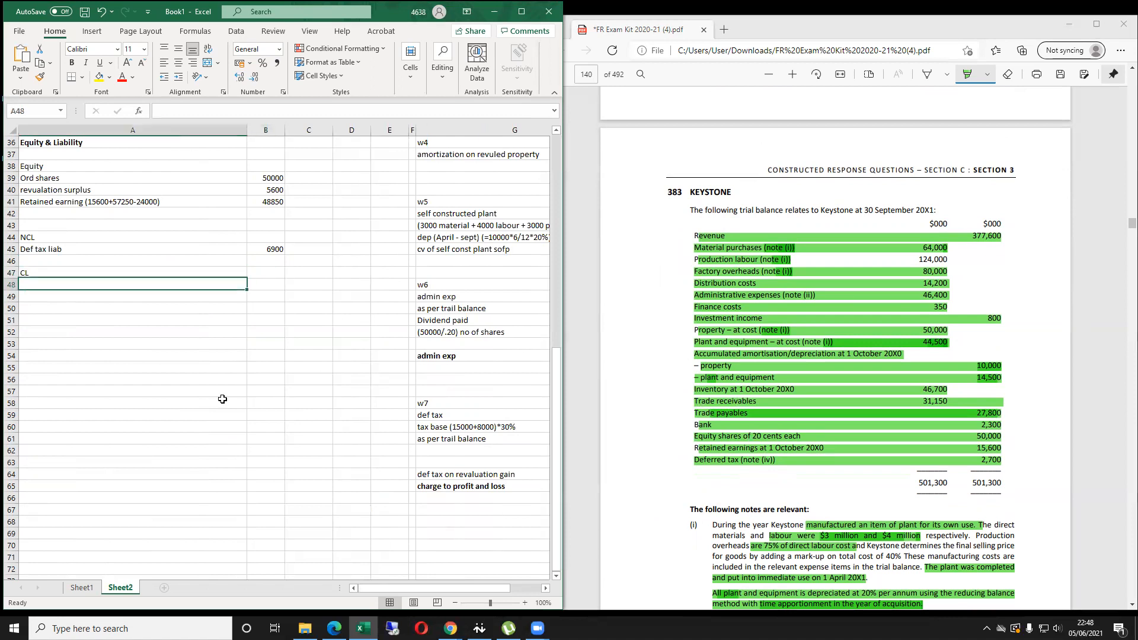
pyautogui.write('Trade payables')
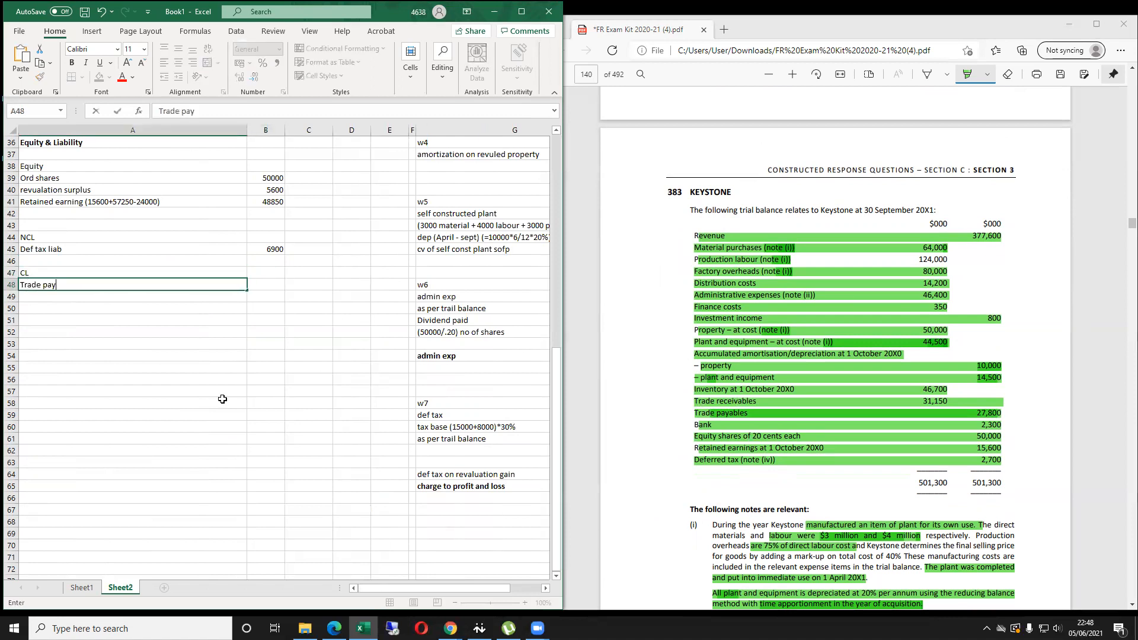
pyautogui.press('Tab')
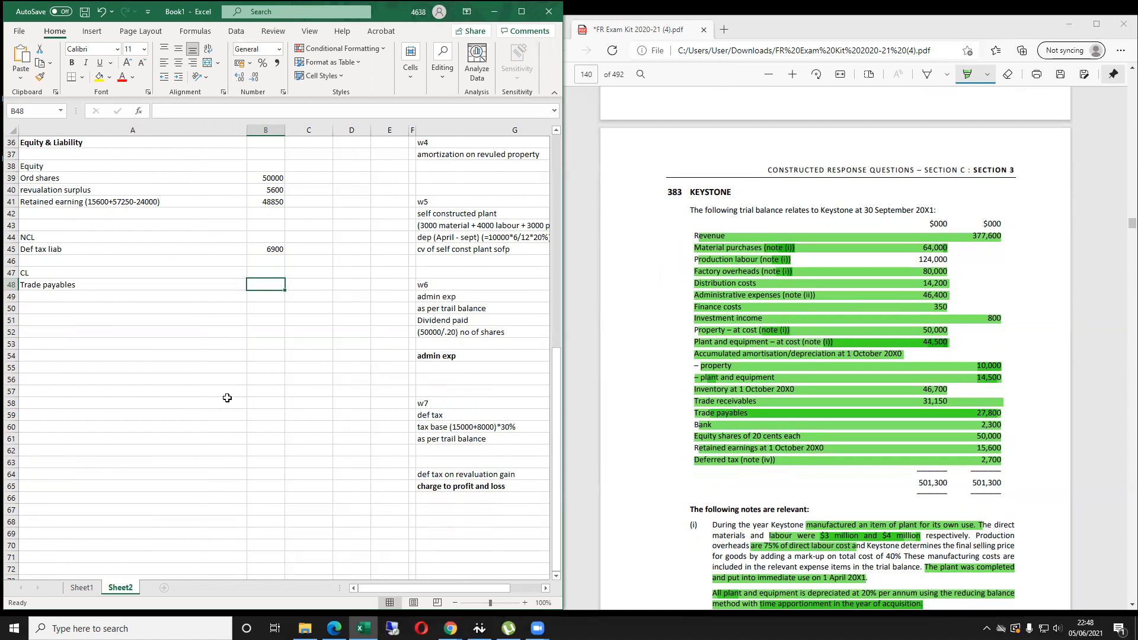
pyautogui.write('27800')
pyautogui.press('Return')
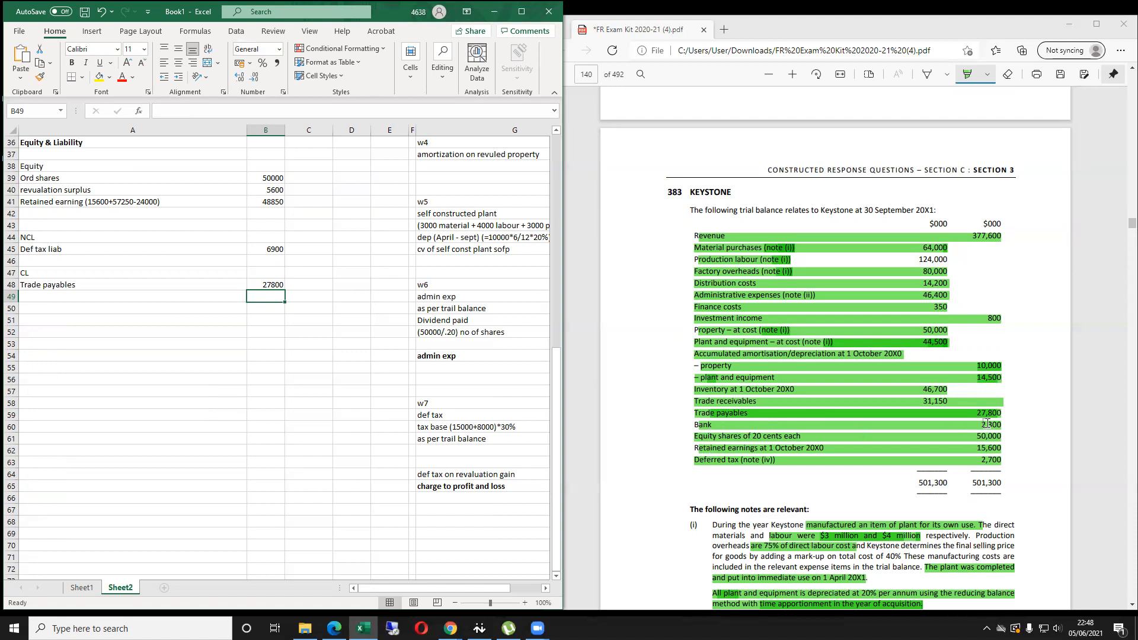
# Highlight the bank line of the trial balance in the PDF and enter "Bank" in A49 with 2300 in B49.
pyautogui.moveTo(995, 424); pyautogui.dragTo(691, 423)
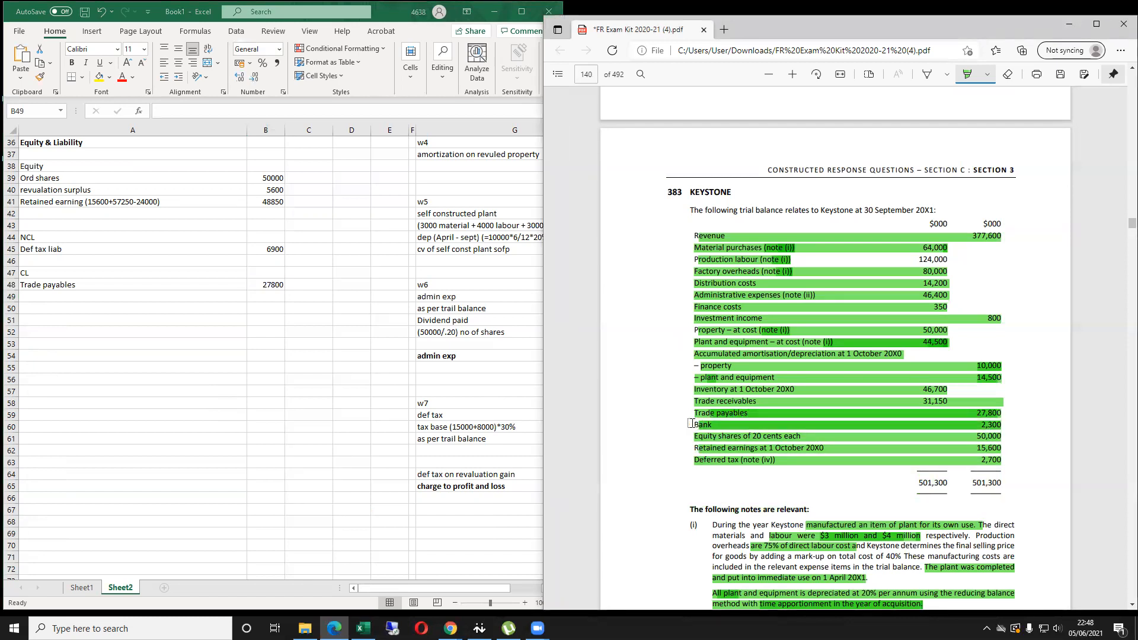
pyautogui.click(115, 307)
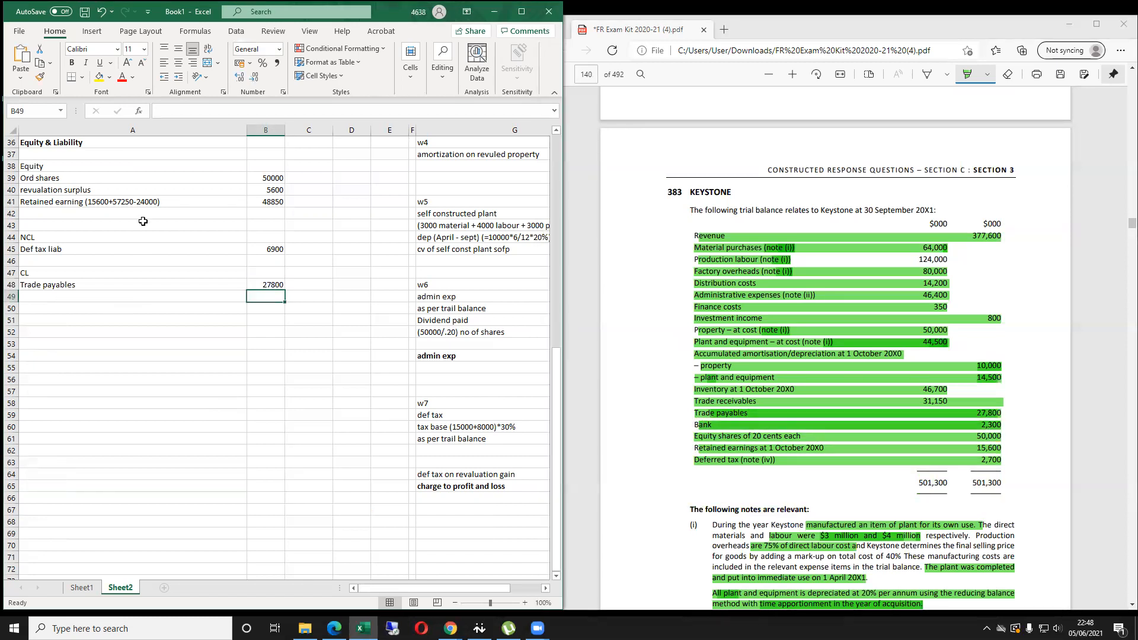
pyautogui.press('Left')
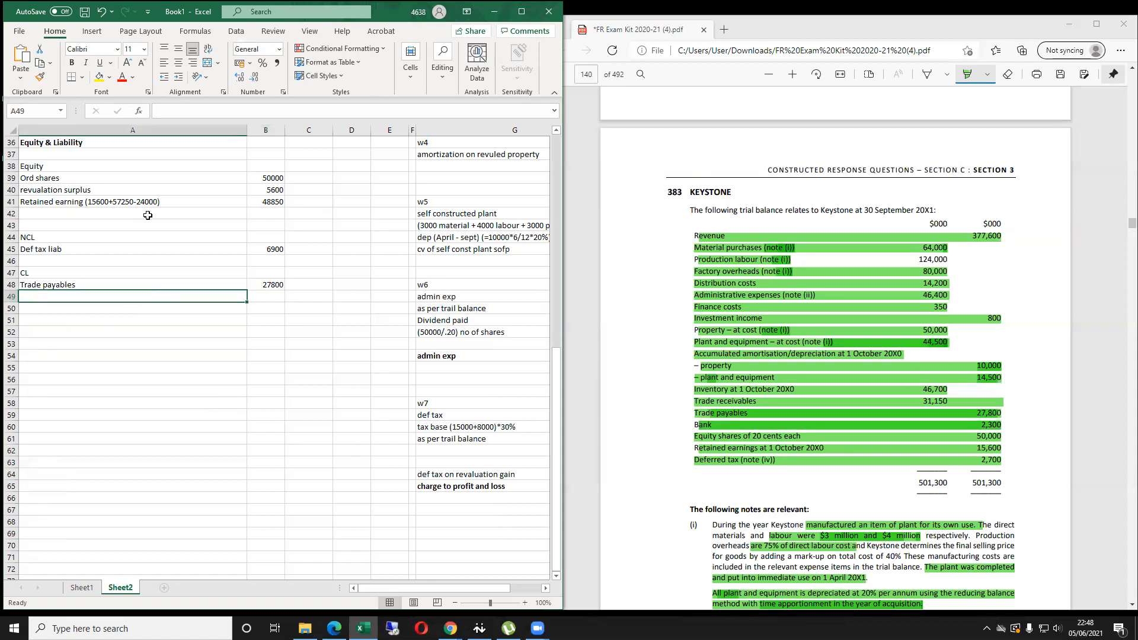
pyautogui.write('Bank')
pyautogui.press('Right')
pyautogui.write('-')
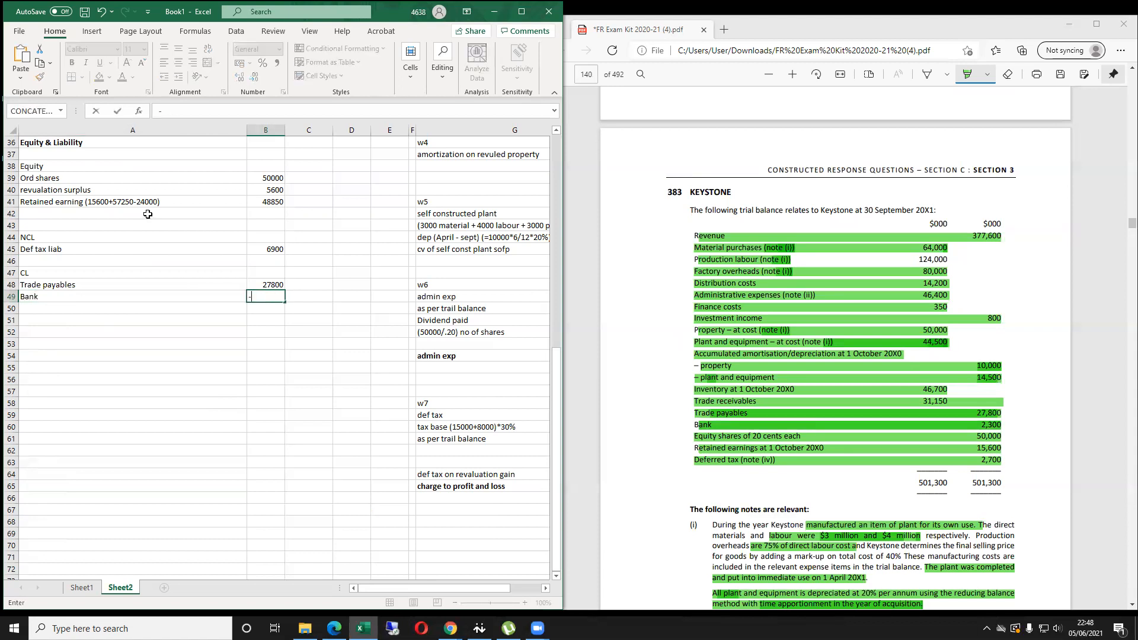
pyautogui.press('Escape')
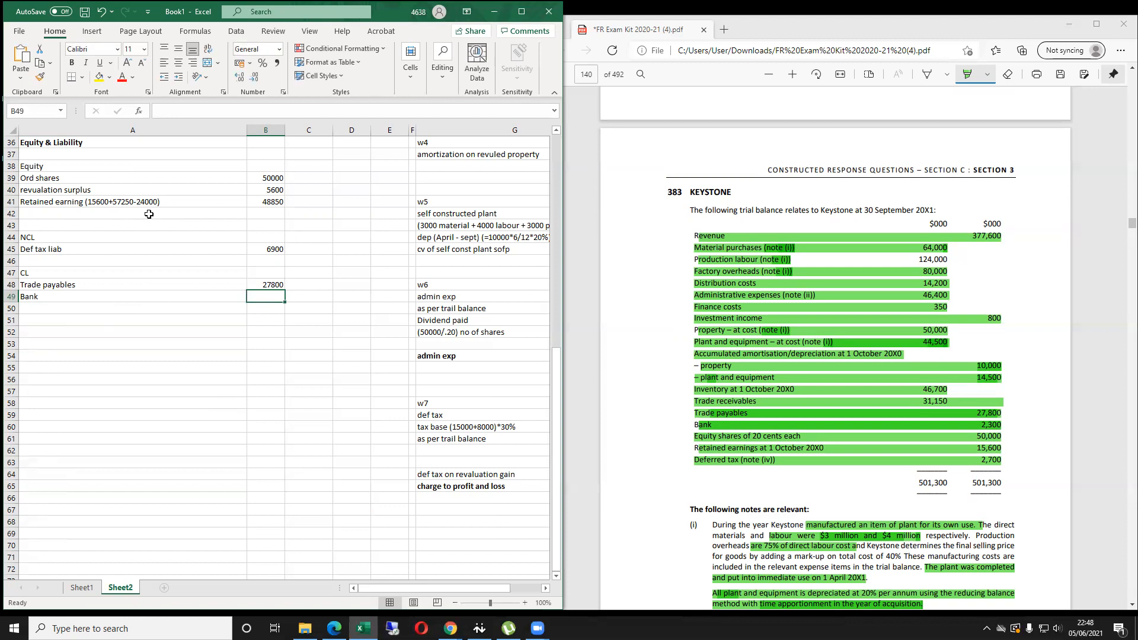
pyautogui.write('270')
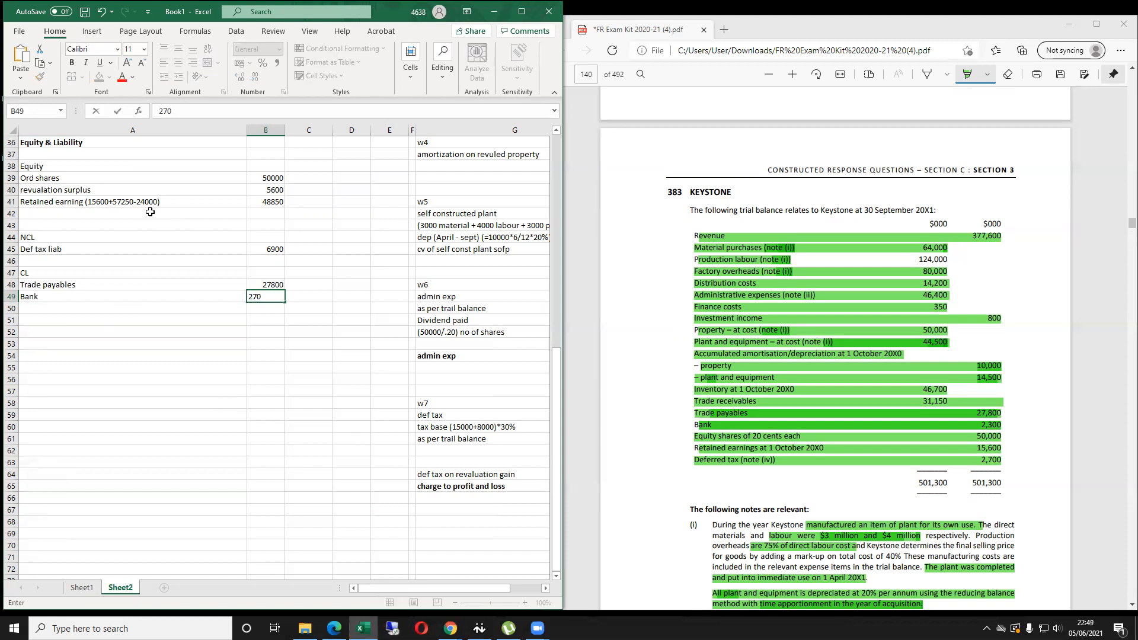
pyautogui.write('0300')
pyautogui.press('Return')
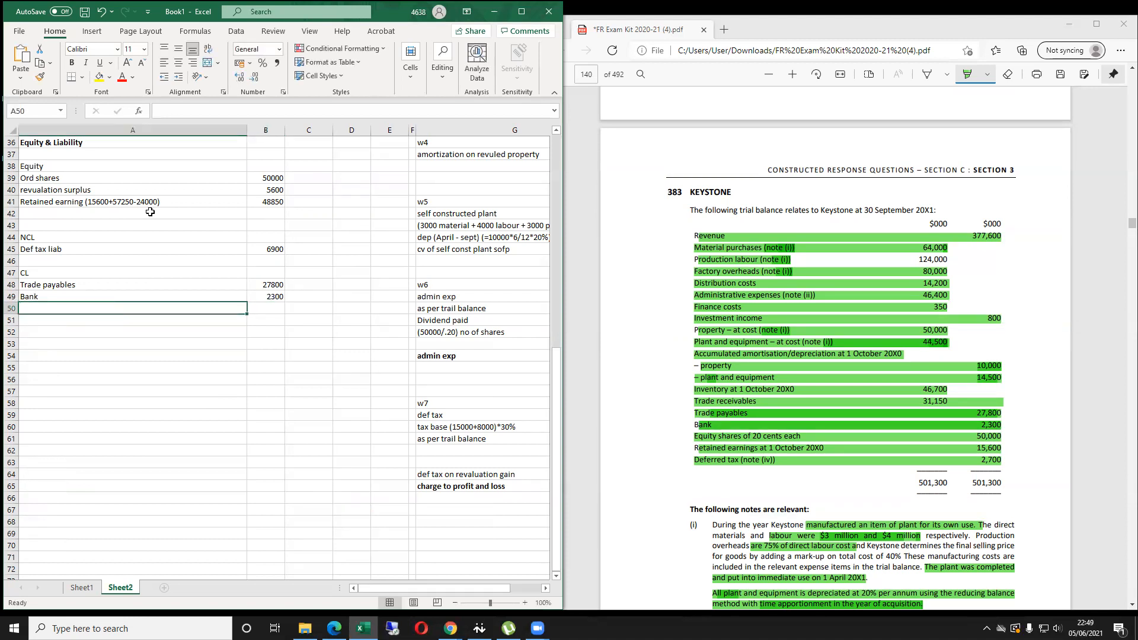
# Clear the bank label and amount in A29:B29 from the current assets section.
pyautogui.scroll(4, 113, 237)
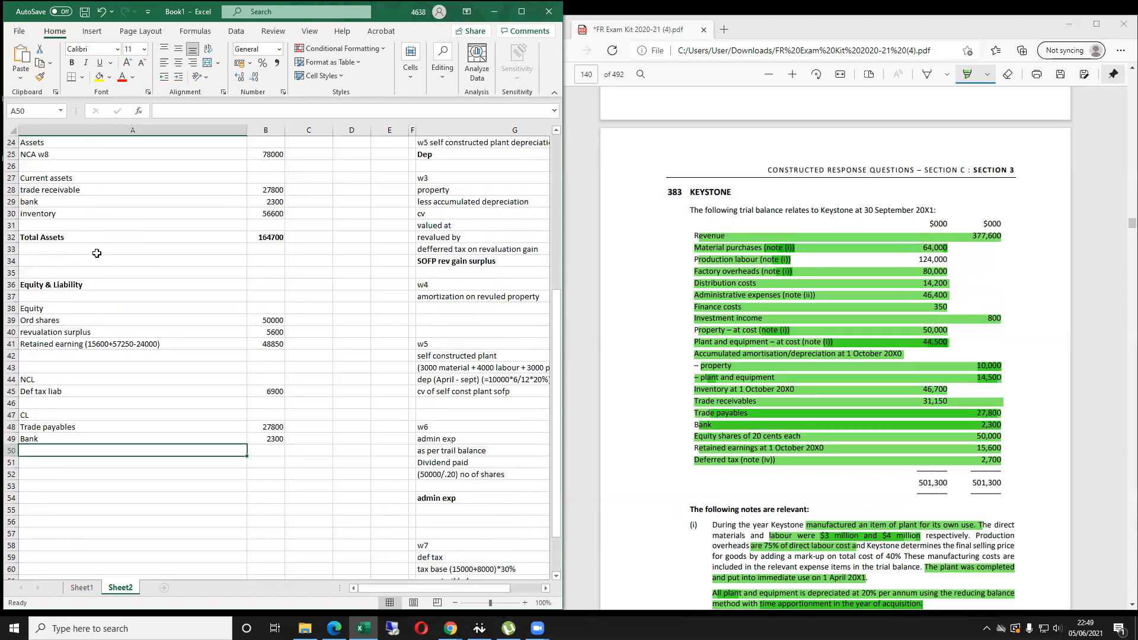
pyautogui.click(263, 201)
pyautogui.hotkey('shift', 'Left')
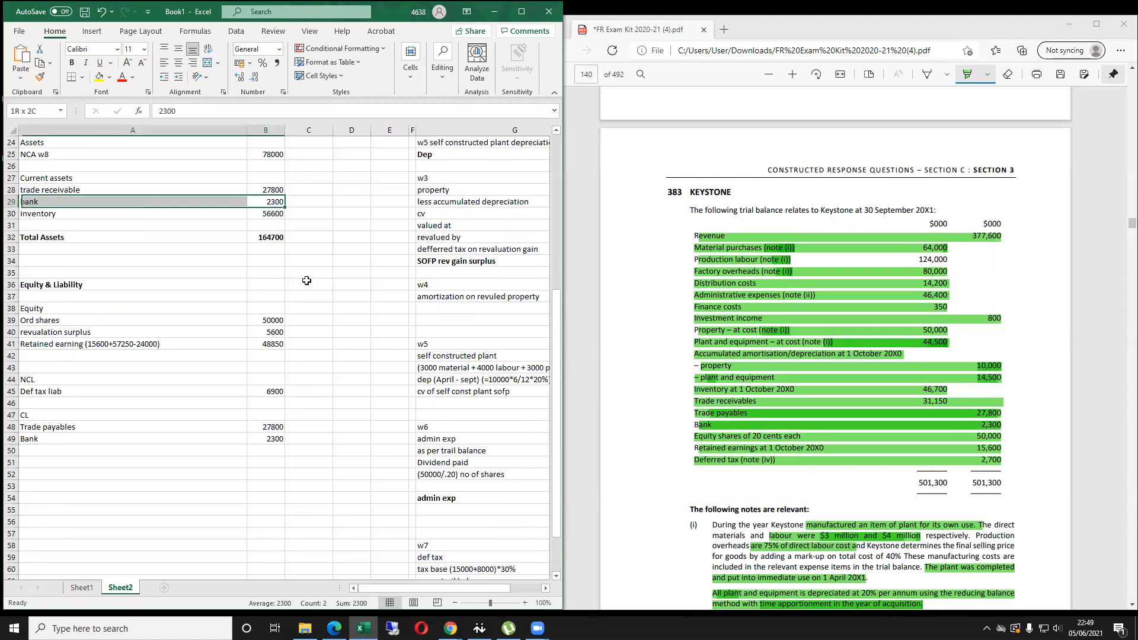
pyautogui.press('Delete')
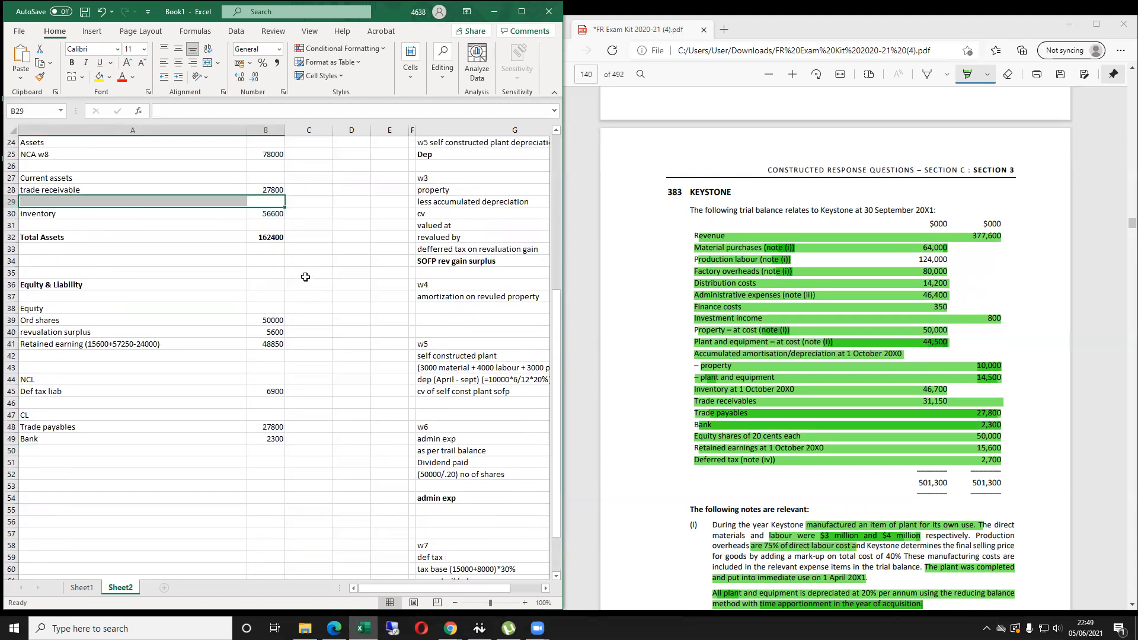
pyautogui.press('Left')
pyautogui.press('Down')
pyautogui.press('Up')
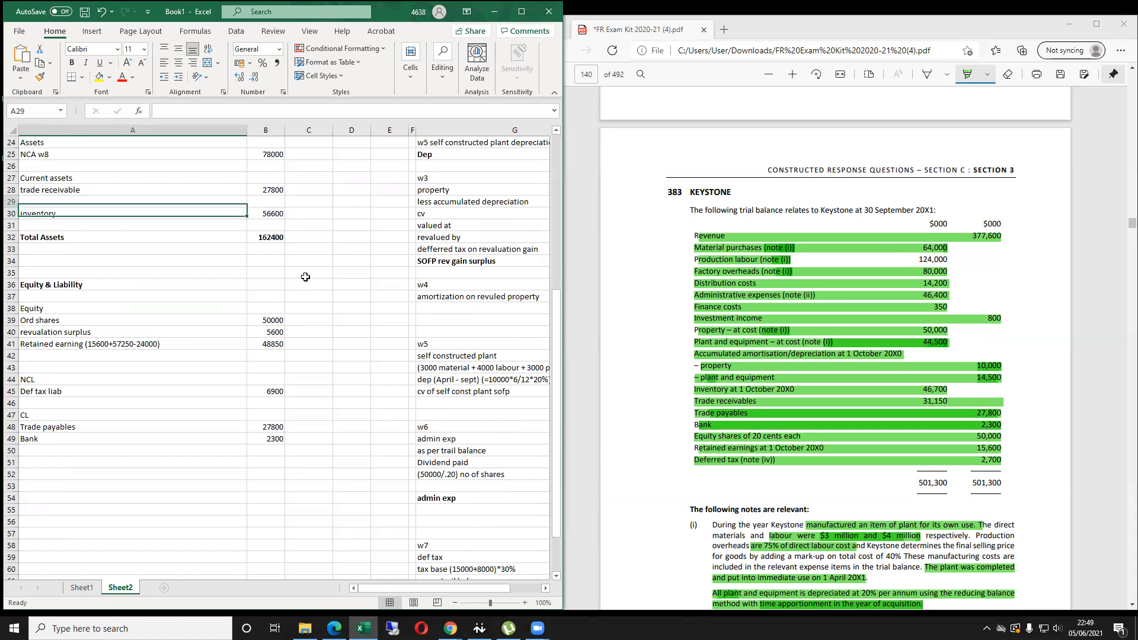
# Review the current liabilities lines, the notes in the PDF and workings w5 to w7 for remaining liabilities.
pyautogui.press('Right')
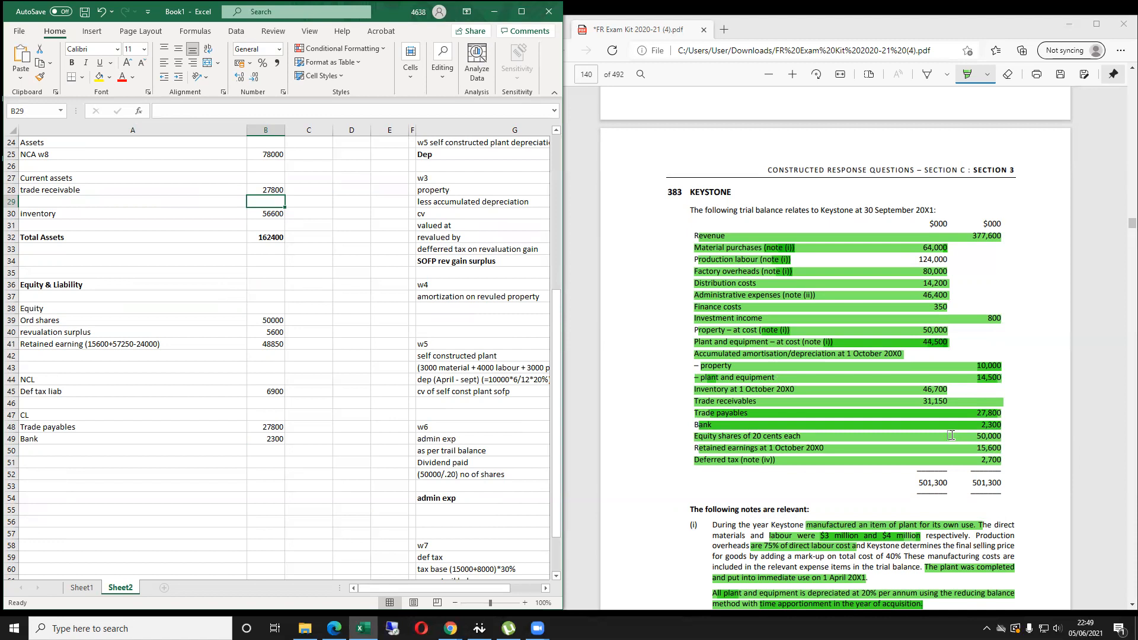
pyautogui.moveTo(239, 429); pyautogui.dragTo(270, 429)
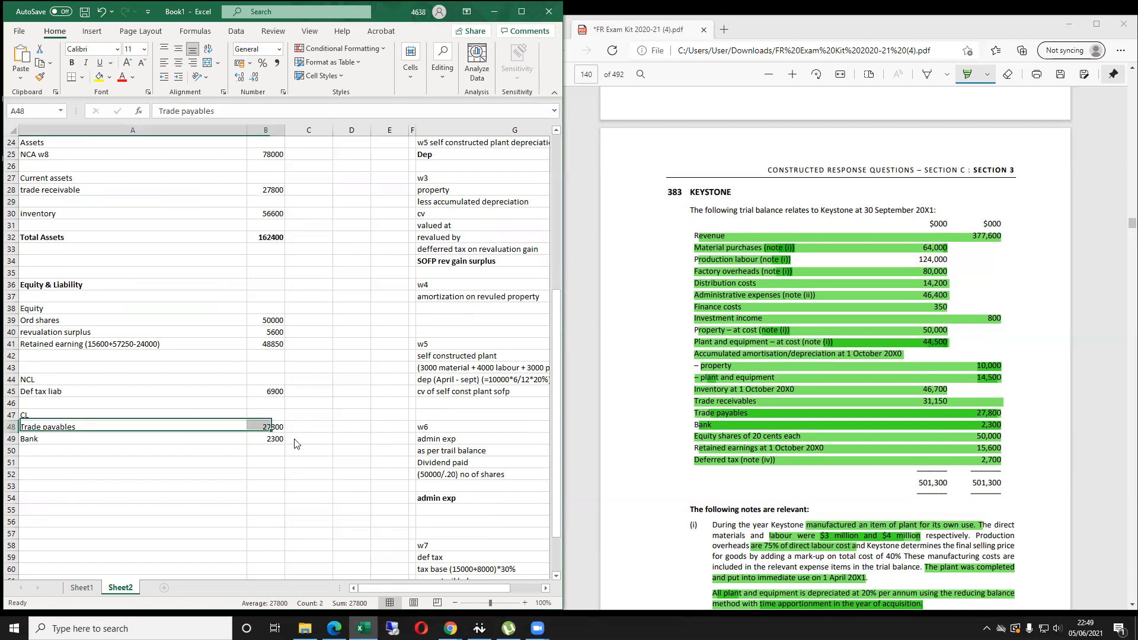
pyautogui.click(262, 437)
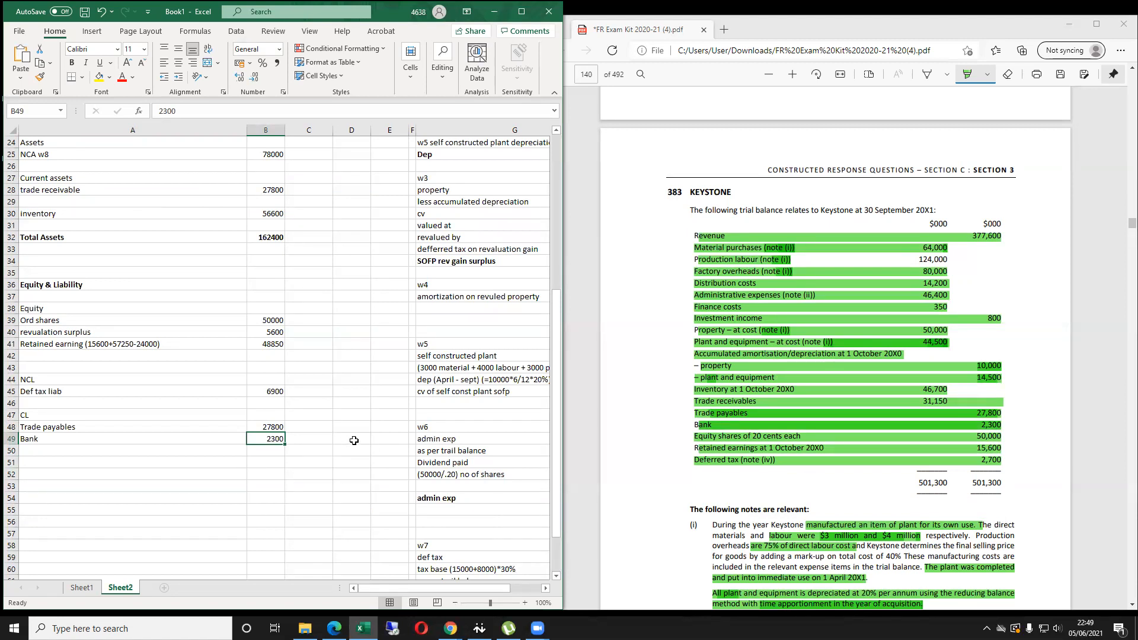
pyautogui.scroll(-2, 899, 452)
pyautogui.scroll(-7, 898, 453)
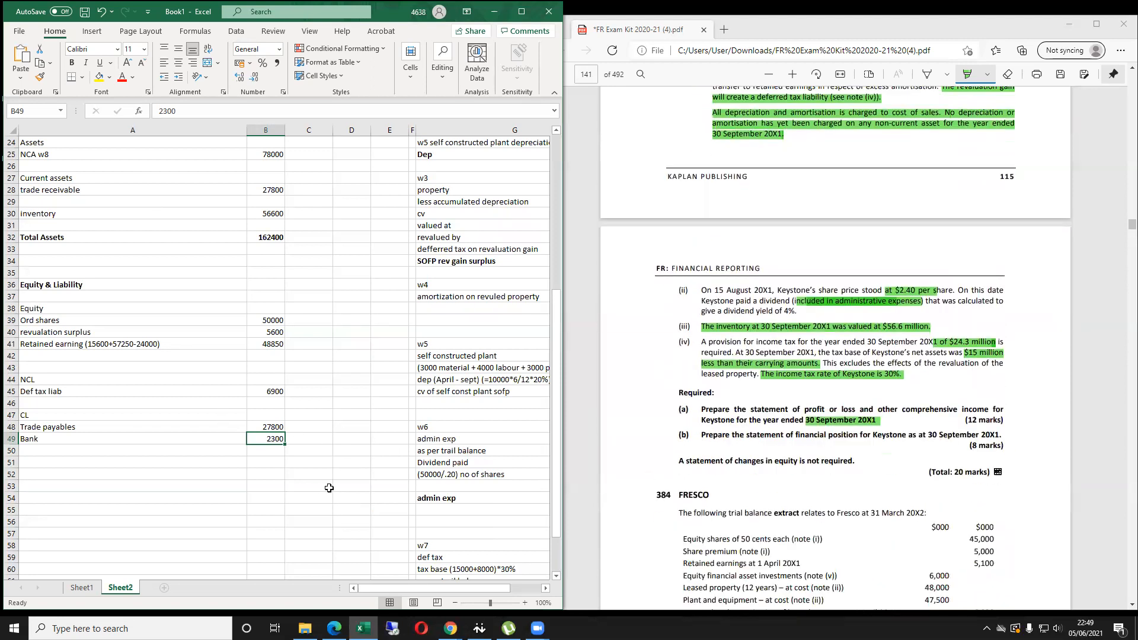
pyautogui.press('Left')
pyautogui.press('Right')
pyautogui.press('Right')
pyautogui.press('Right')
pyautogui.press('Right')
pyautogui.press('Right')
pyautogui.press('Right')
pyautogui.press('Right')
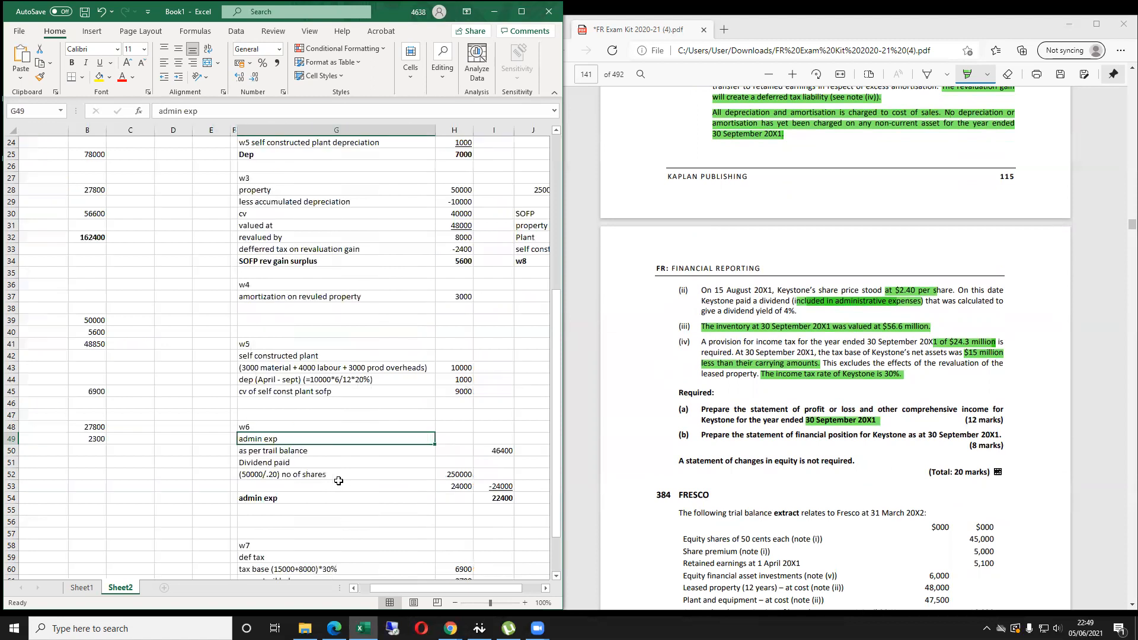
pyautogui.scroll(-1, 312, 425)
pyautogui.scroll(-2, 312, 425)
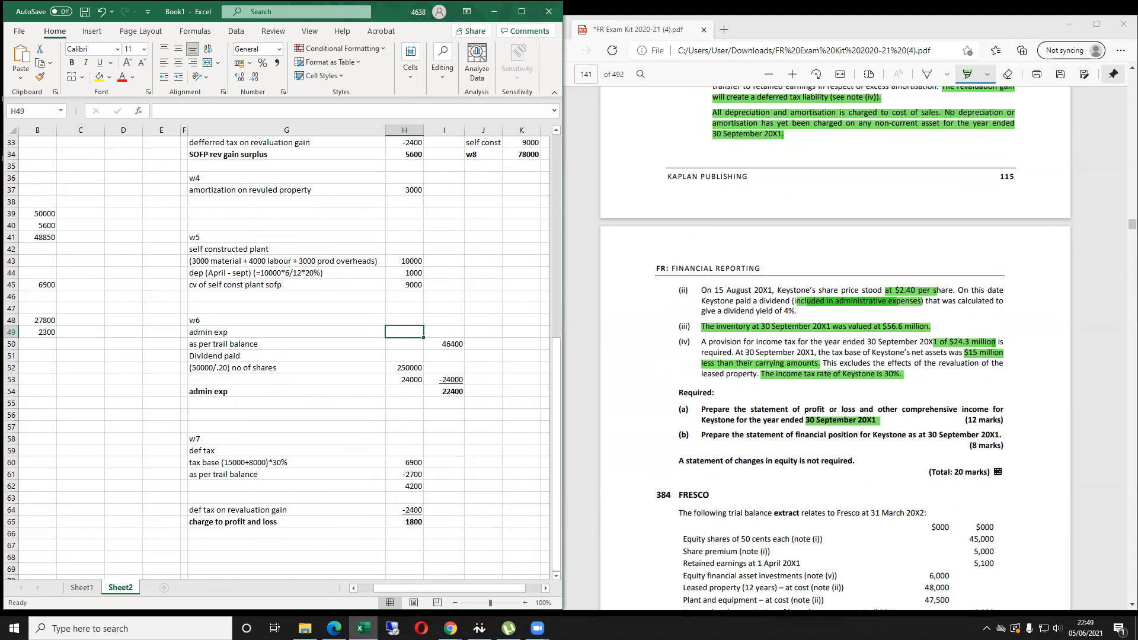
# Examine the income tax provision in note (iv) of the Keystone question in the PDF.
pyautogui.click(989, 341)
pyautogui.click(907, 349)
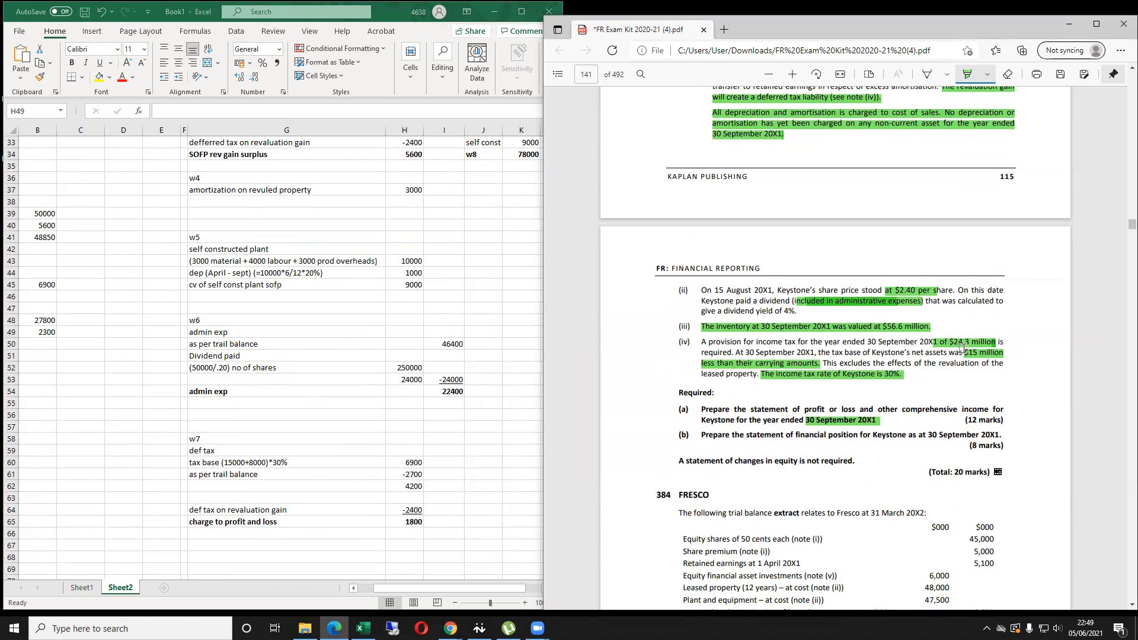
pyautogui.scroll(10, 961, 350)
pyautogui.press('Left')
pyautogui.press('Left')
pyautogui.press('Right')
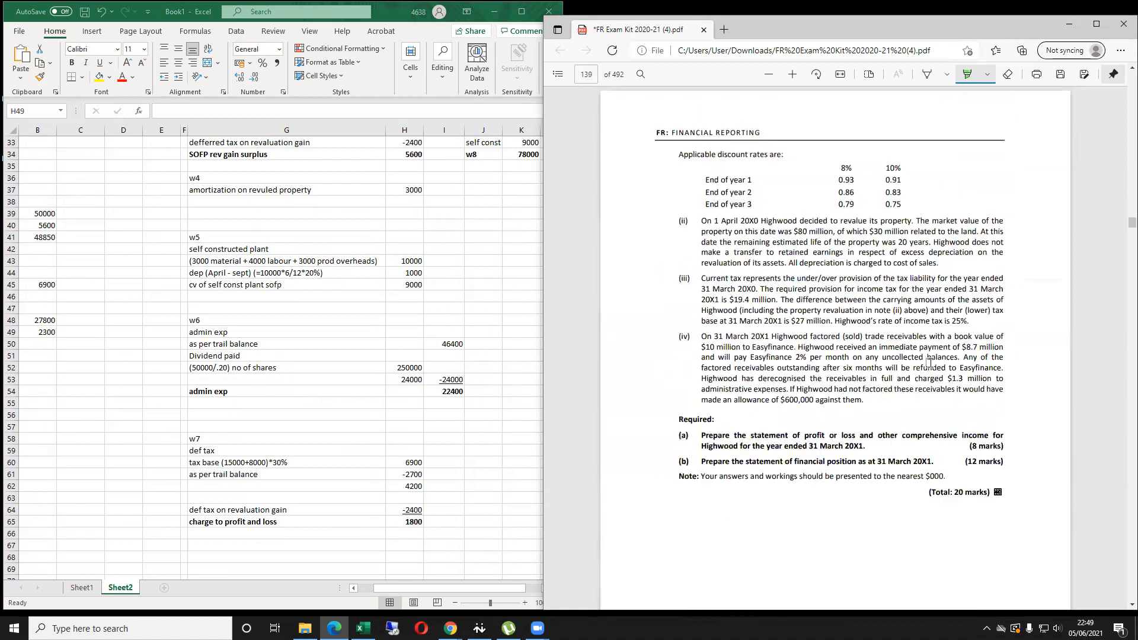
pyautogui.press('Right')
pyautogui.scroll(-8, 897, 410)
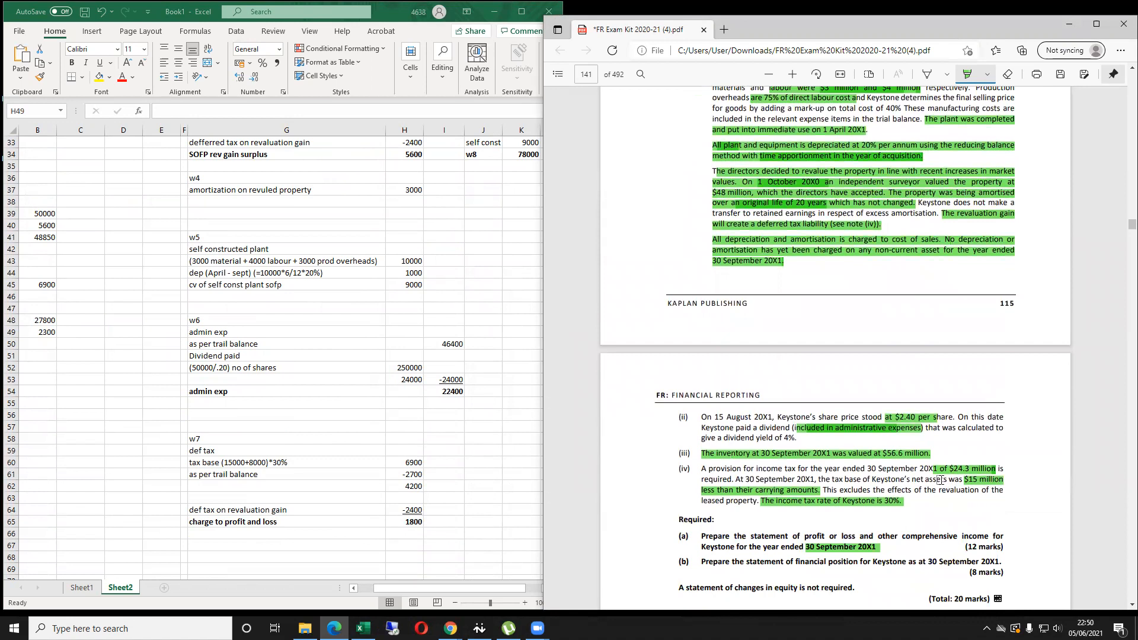
# Enter the line "tax payable" in A50 with 24300 in B50 under the current liabilities.
pyautogui.click(158, 320)
pyautogui.press('Left')
pyautogui.press('Left')
pyautogui.press('Left')
pyautogui.press('Left')
pyautogui.press('Left')
pyautogui.press('Left')
pyautogui.press('Left')
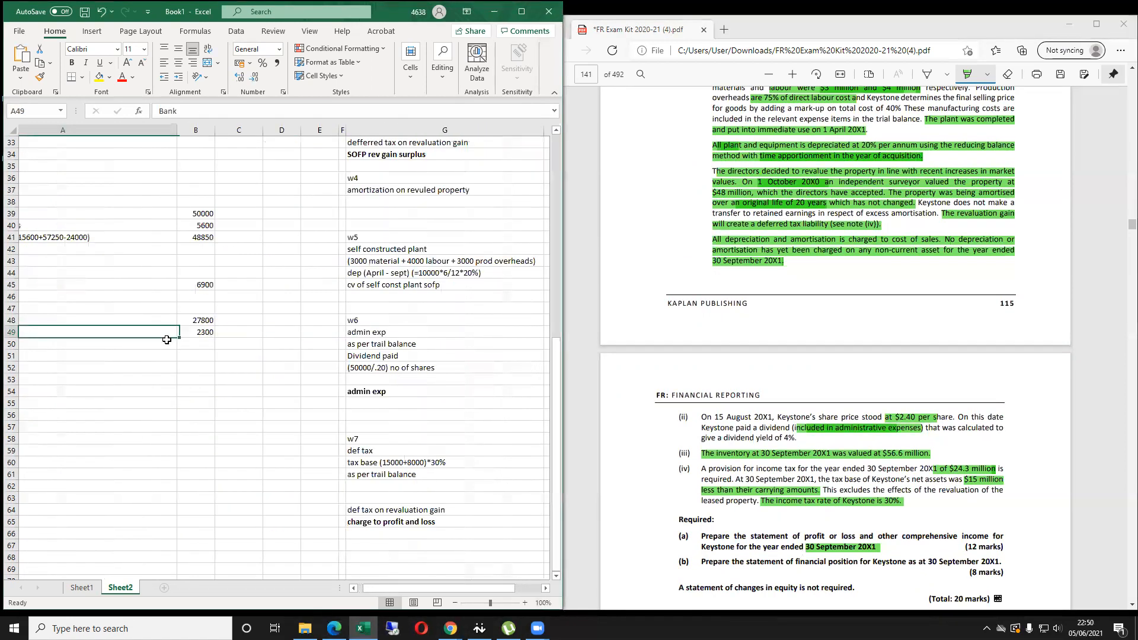
pyautogui.click(167, 342)
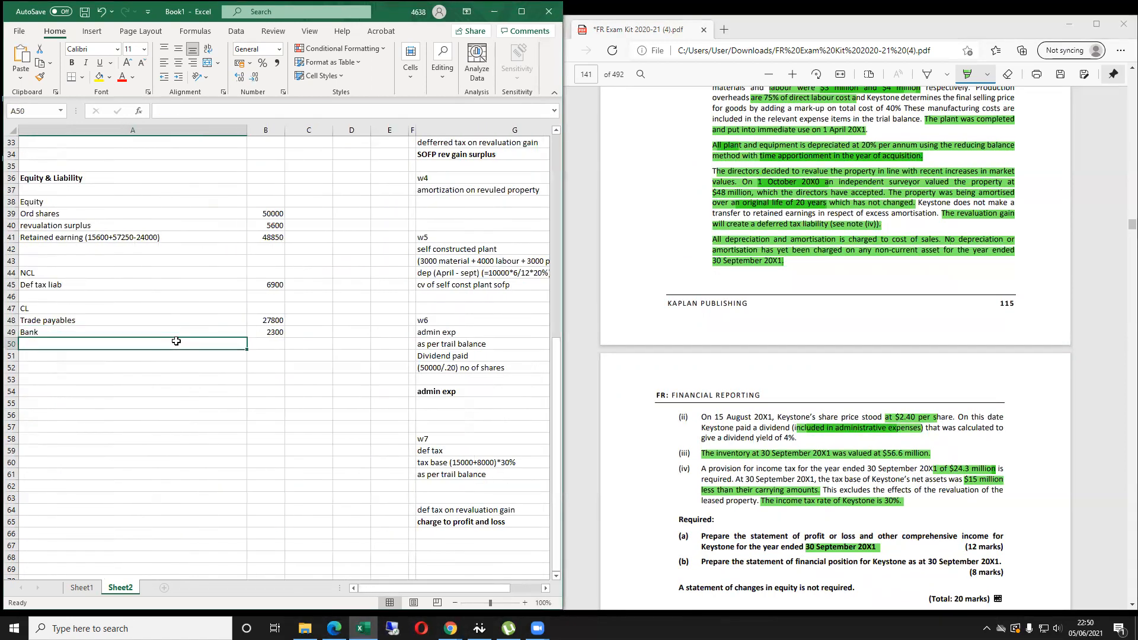
pyautogui.write('tax ')
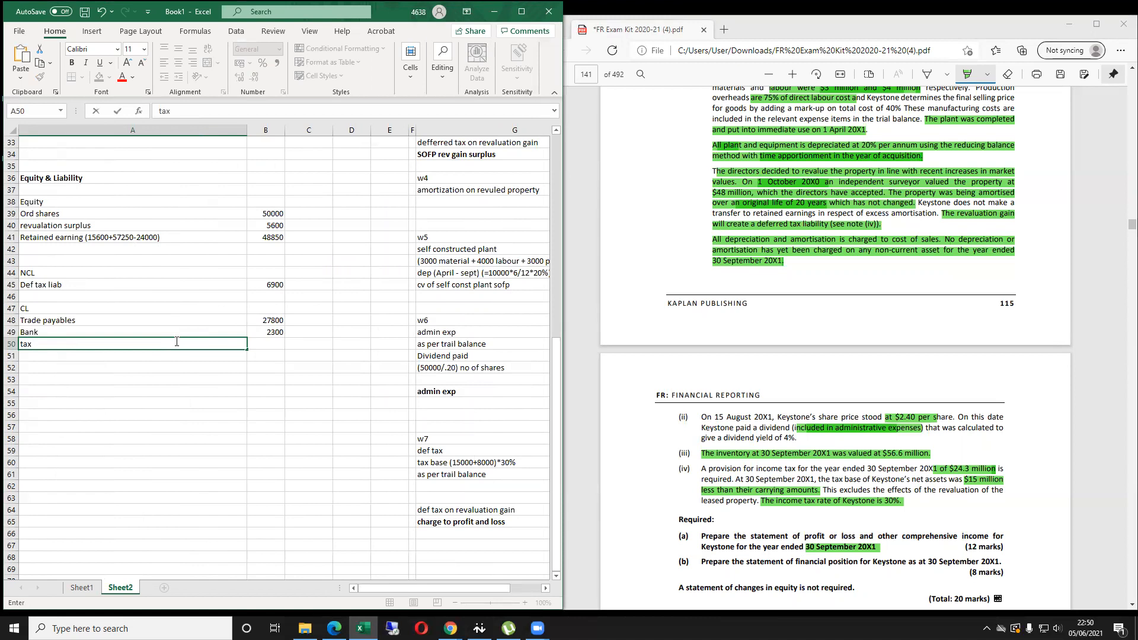
pyautogui.write('payable')
pyautogui.press('Tab')
pyautogui.write('24300')
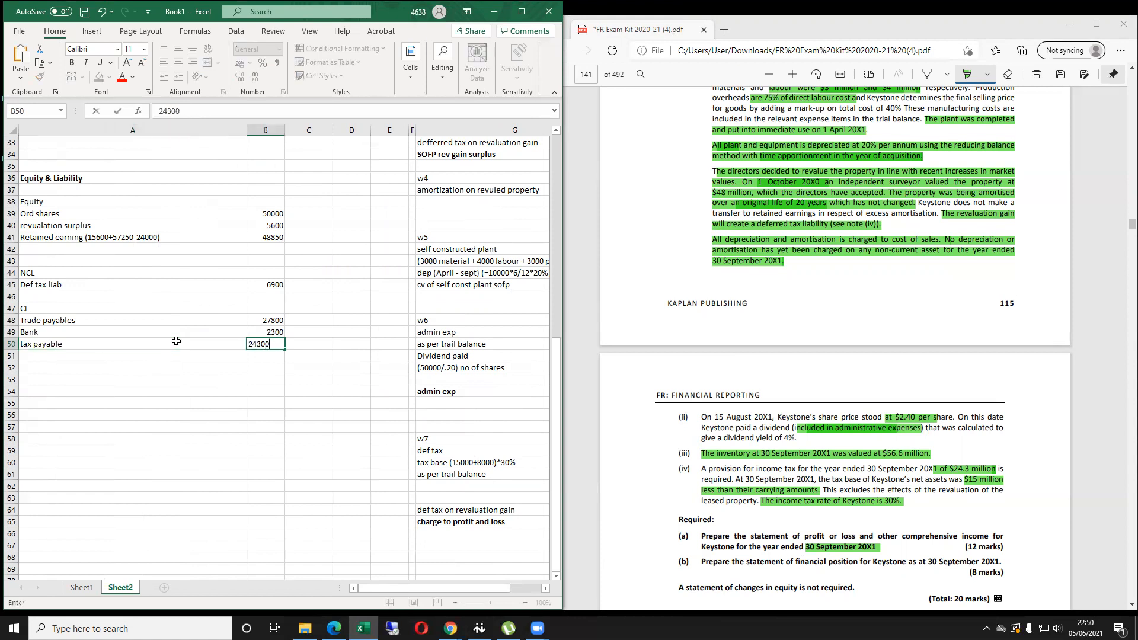
pyautogui.press('Return')
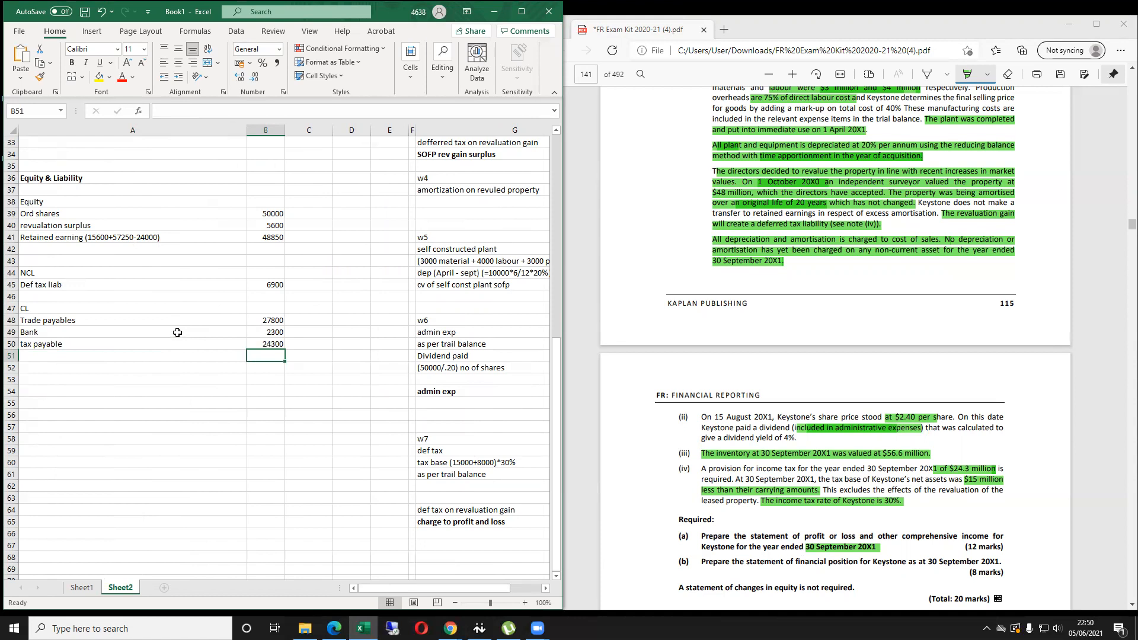
# Select the equity and liability amounts in B39:B50 to check their sum.
pyautogui.press('Up')
pyautogui.press('Up')
pyautogui.press('Up')
pyautogui.press('Up')
pyautogui.press('Up')
pyautogui.press('Up')
pyautogui.press('Up')
pyautogui.press('Up')
pyautogui.press('Up')
pyautogui.press('Up')
pyautogui.press('Up')
pyautogui.press('Up')
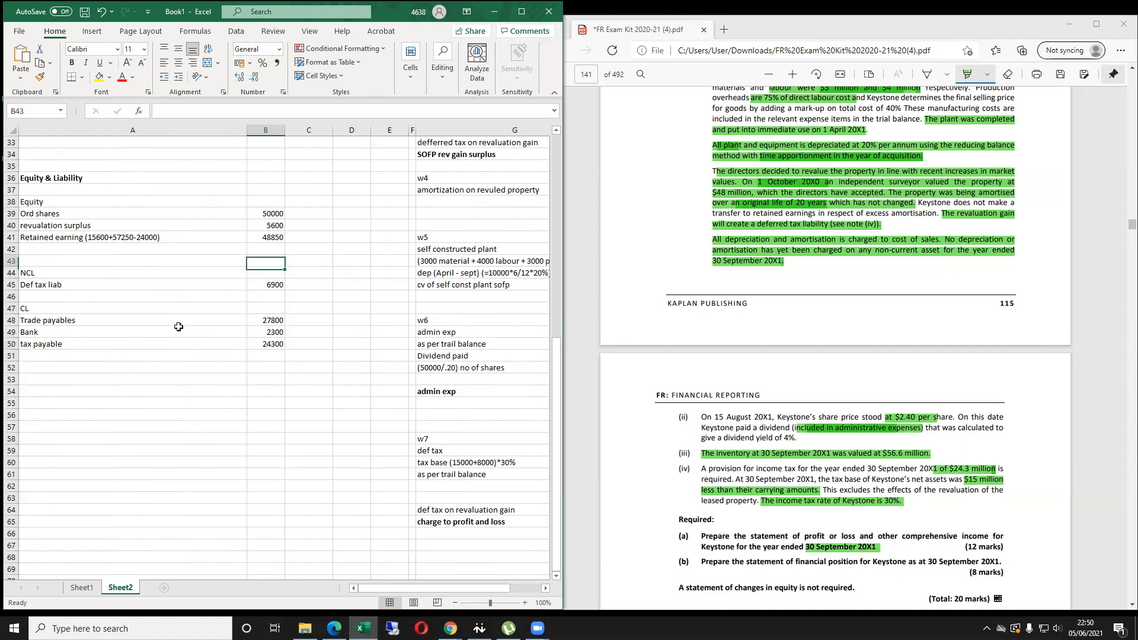
pyautogui.hotkey('shift', 'Down')
pyautogui.hotkey('shift', 'Down')
pyautogui.hotkey('shift', 'Down')
pyautogui.hotkey('shift', 'Down')
pyautogui.hotkey('shift', 'Down')
pyautogui.hotkey('shift', 'Down')
pyautogui.hotkey('shift', 'Down')
pyautogui.hotkey('shift', 'Down')
pyautogui.hotkey('shift', 'Down')
pyautogui.hotkey('shift', 'Down')
pyautogui.hotkey('shift', 'Down')
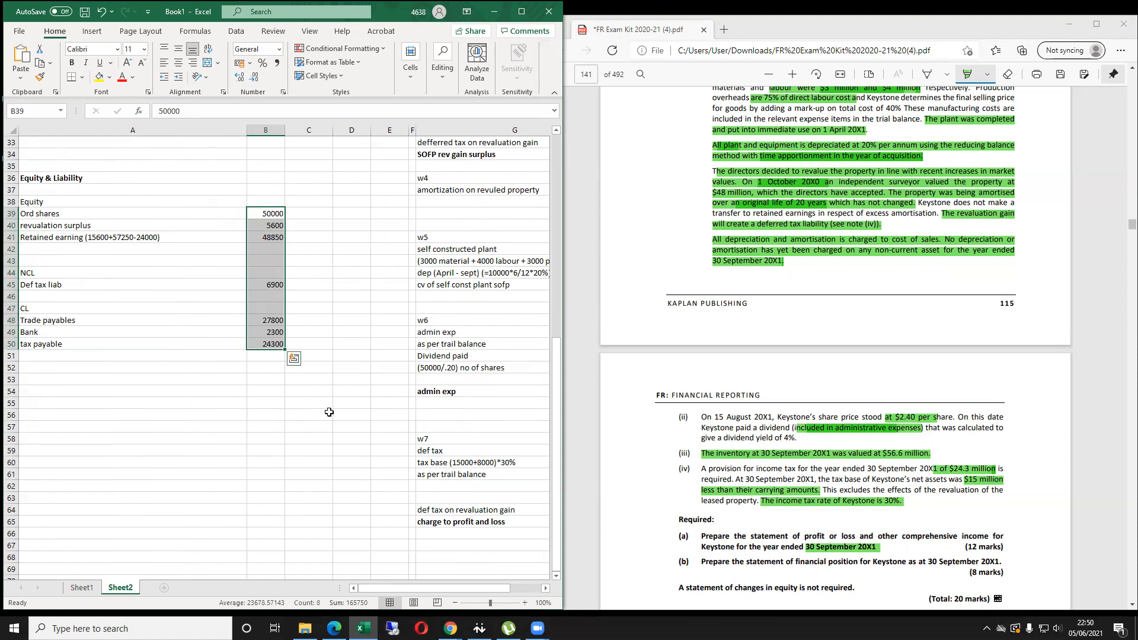
# Enter "Total liabilities" in A52 and sum the equity and liability amounts B39:B50 in B52.
pyautogui.press('Down')
pyautogui.press('Down')
pyautogui.press('Down')
pyautogui.press('Down')
pyautogui.press('Down')
pyautogui.press('Down')
pyautogui.press('Down')
pyautogui.press('Down')
pyautogui.press('Down')
pyautogui.press('Down')
pyautogui.press('Down')
pyautogui.press('Down')
pyautogui.press('Down')
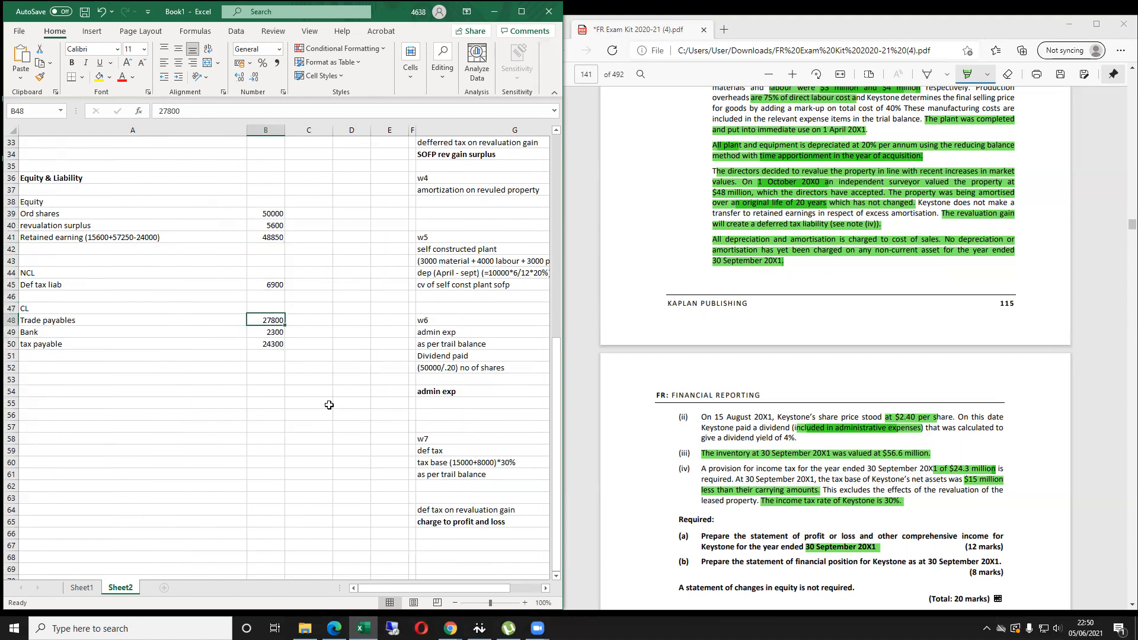
pyautogui.press('Left')
pyautogui.write('Tota')
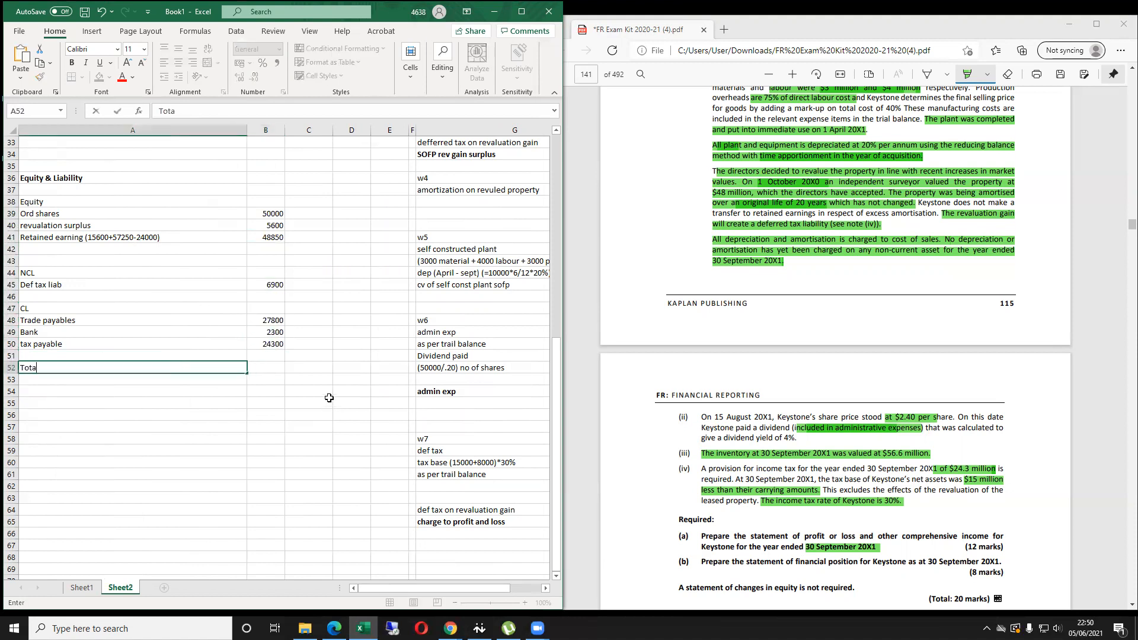
pyautogui.write('l liability')
pyautogui.write('es')
pyautogui.press('Tab')
pyautogui.write('=sum(')
pyautogui.press('Up')
pyautogui.press('Up')
pyautogui.press('Up')
pyautogui.press('Up')
pyautogui.press('Up')
pyautogui.press('Up')
pyautogui.press('Up')
pyautogui.press('Up')
pyautogui.press('Up')
pyautogui.press('Up')
pyautogui.press('Up')
pyautogui.press('Up')
pyautogui.press('Up')
pyautogui.press('Up')
pyautogui.press('Down')
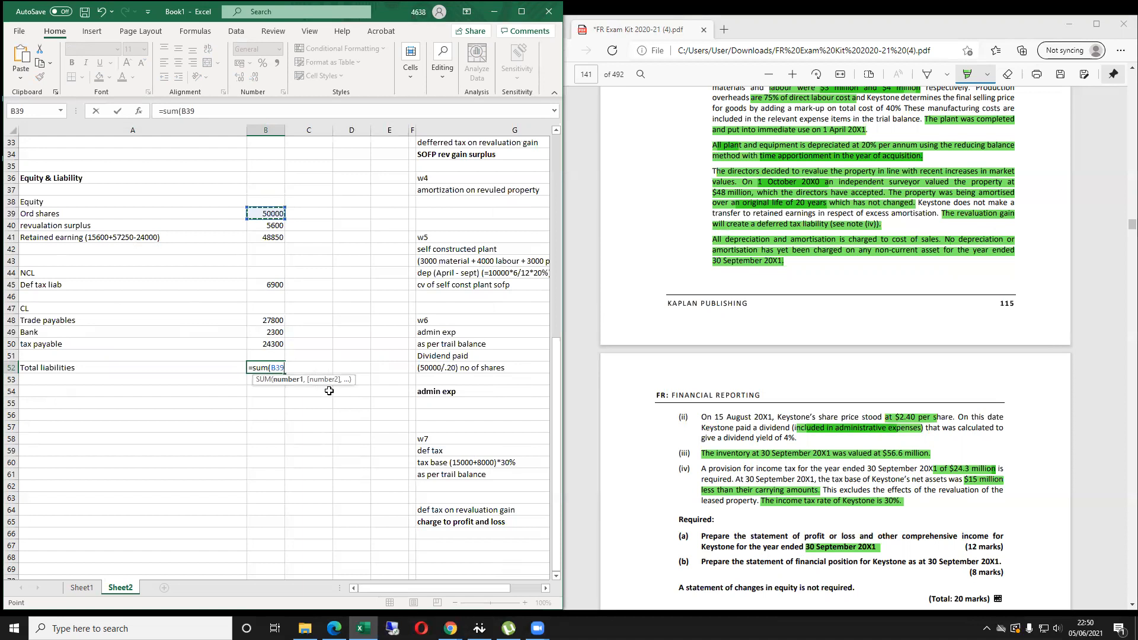
pyautogui.hotkey('shift', 'Down')
pyautogui.hotkey('shift', 'Down')
pyautogui.hotkey('shift', 'Down')
pyautogui.hotkey('shift', 'Down')
pyautogui.hotkey('shift', 'Down')
pyautogui.hotkey('shift', 'Down')
pyautogui.hotkey('shift', 'Down')
pyautogui.hotkey('shift', 'Down')
pyautogui.hotkey('shift', 'Down')
pyautogui.hotkey('shift', 'Down')
pyautogui.hotkey('shift', 'Down')
pyautogui.write(')')
pyautogui.press('Return')
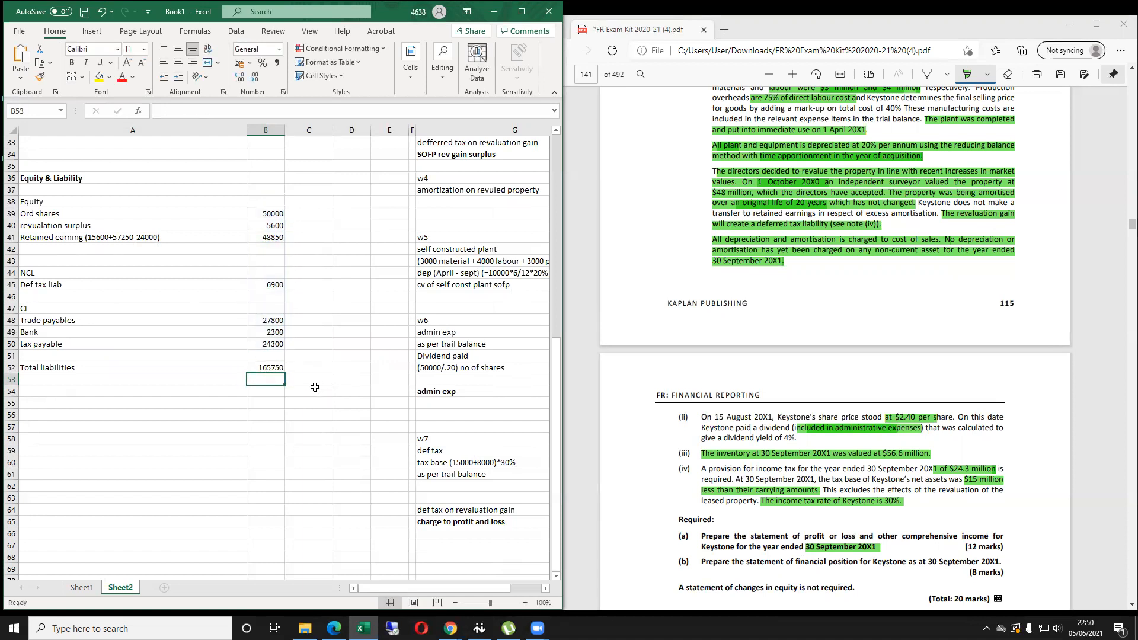
# Format the amounts in column B with thousands separators and no decimal places.
pyautogui.scroll(5, 291, 288)
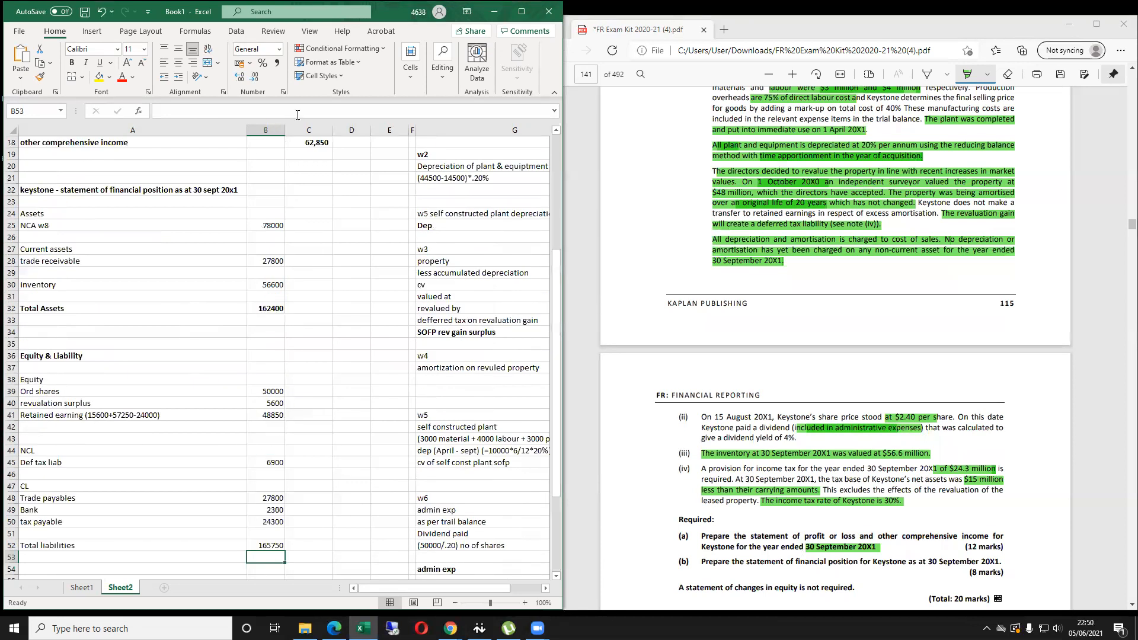
pyautogui.click(266, 130)
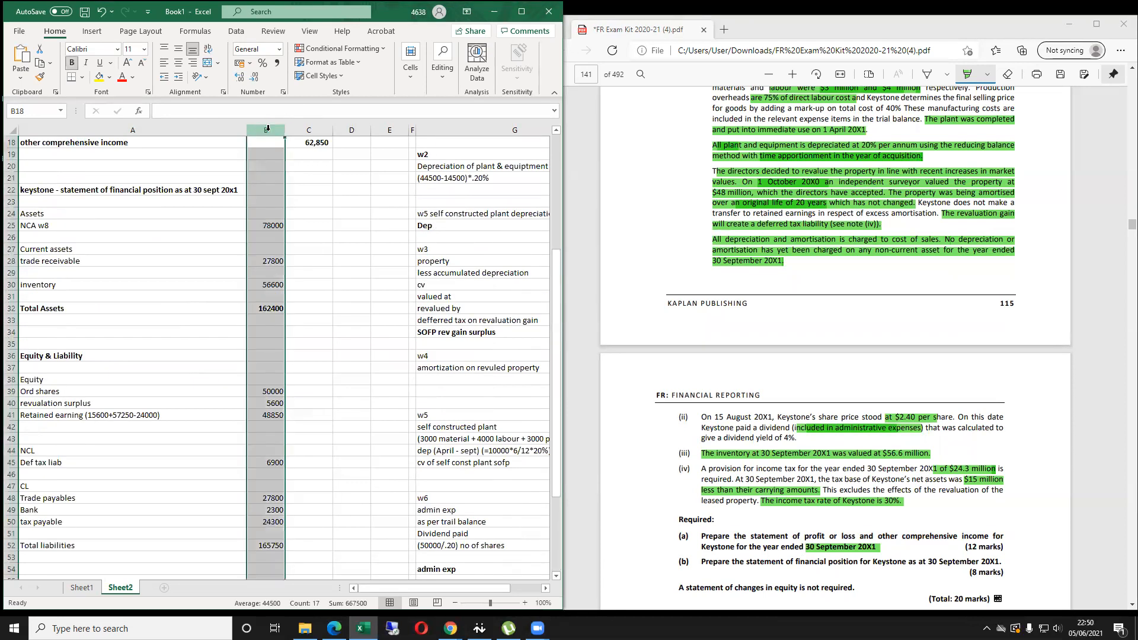
pyautogui.click(279, 52)
pyautogui.click(276, 97)
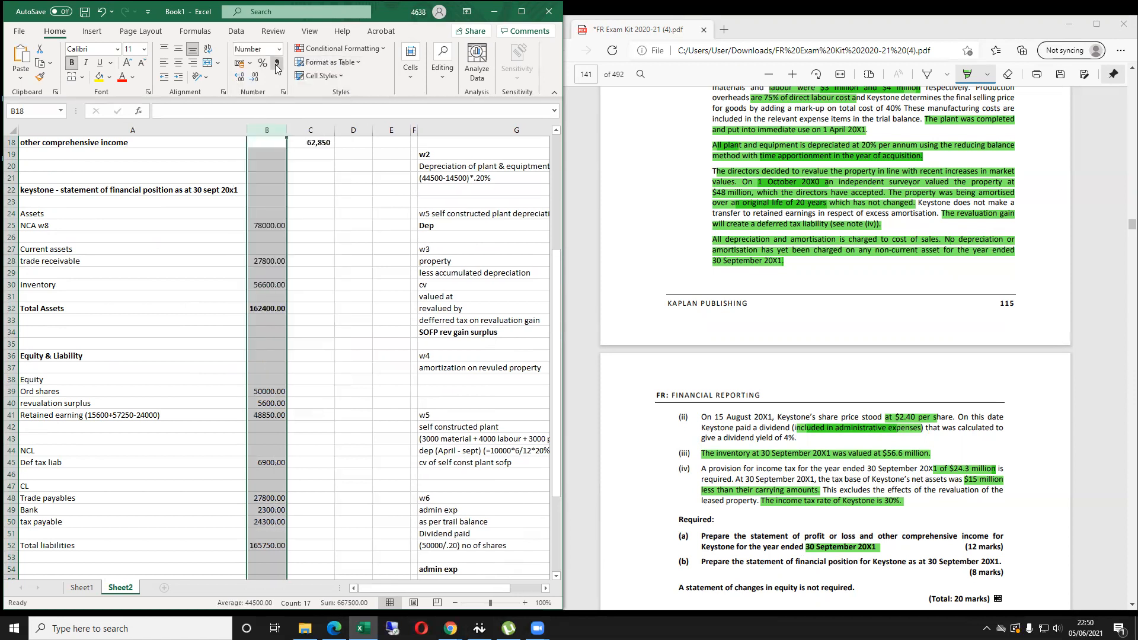
pyautogui.click(276, 63)
pyautogui.click(253, 77)
pyautogui.click(253, 77)
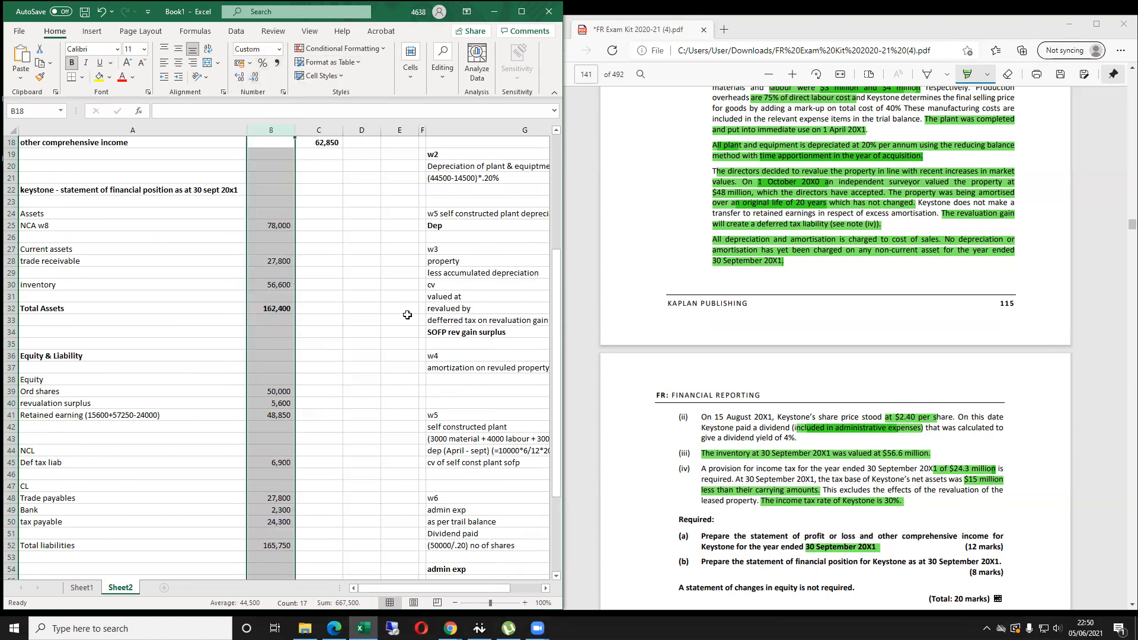
# Make the Total liabilities label and amount in row 52 bold.
pyautogui.scroll(-4, 345, 335)
pyautogui.moveTo(282, 403); pyautogui.dragTo(119, 403)
pyautogui.hotkey('ctrl', 'b')
pyautogui.scroll(2, 317, 325)
pyautogui.moveTo(281, 237); pyautogui.dragTo(116, 237)
pyautogui.hotkey('ctrl', 'b')
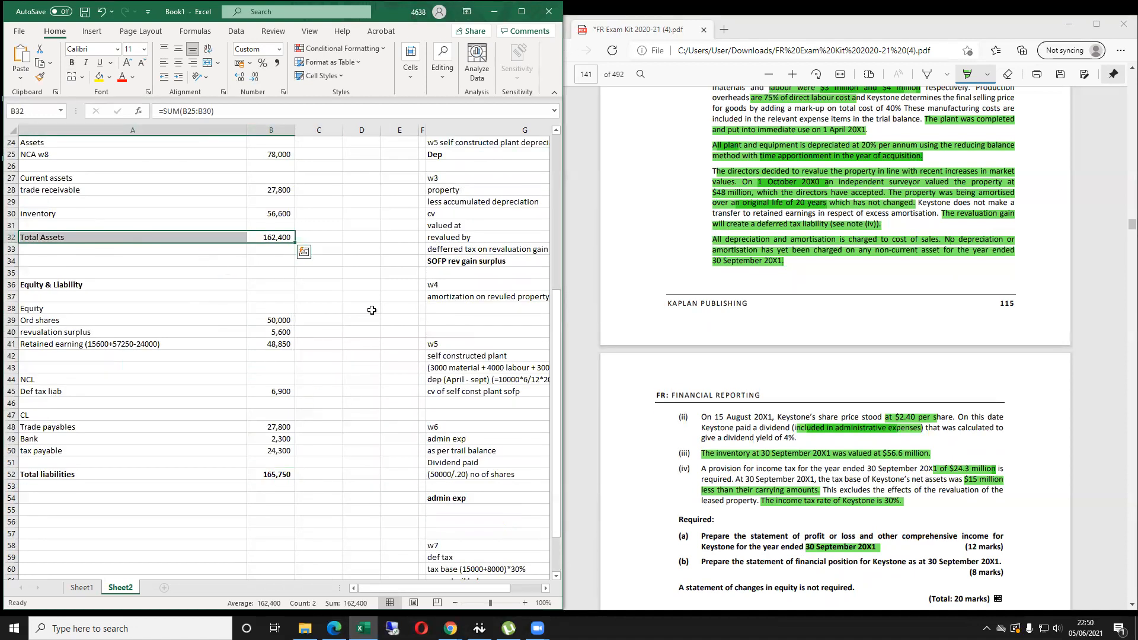
pyautogui.click(362, 296)
pyautogui.moveTo(277, 239); pyautogui.dragTo(112, 235)
pyautogui.hotkey('ctrl', 'b')
pyautogui.click(356, 271)
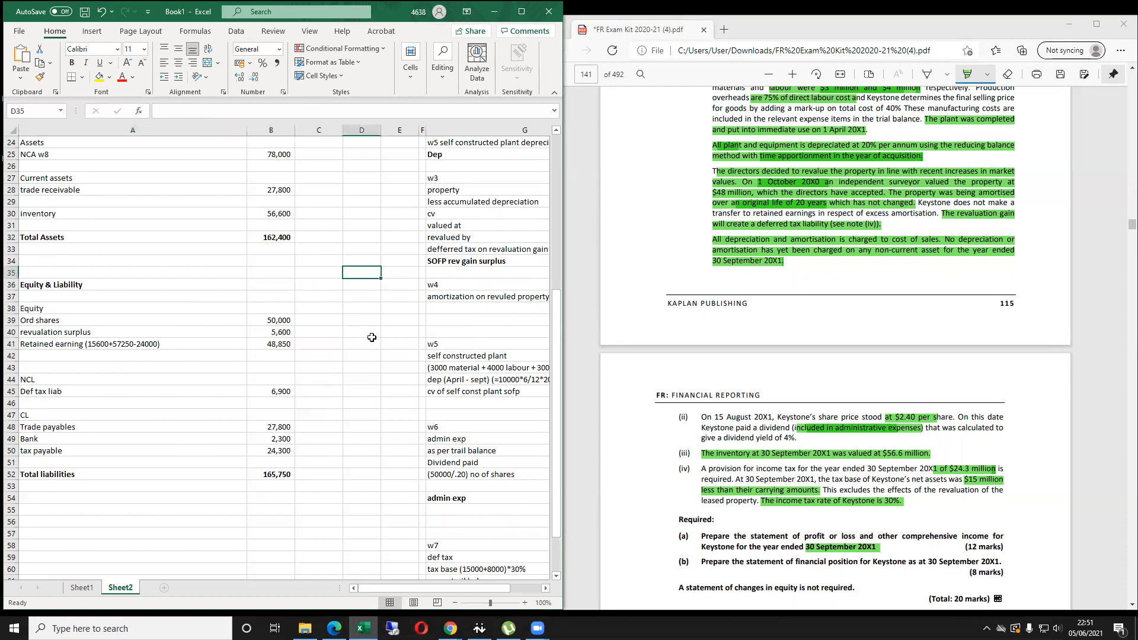
pyautogui.write('=162400')
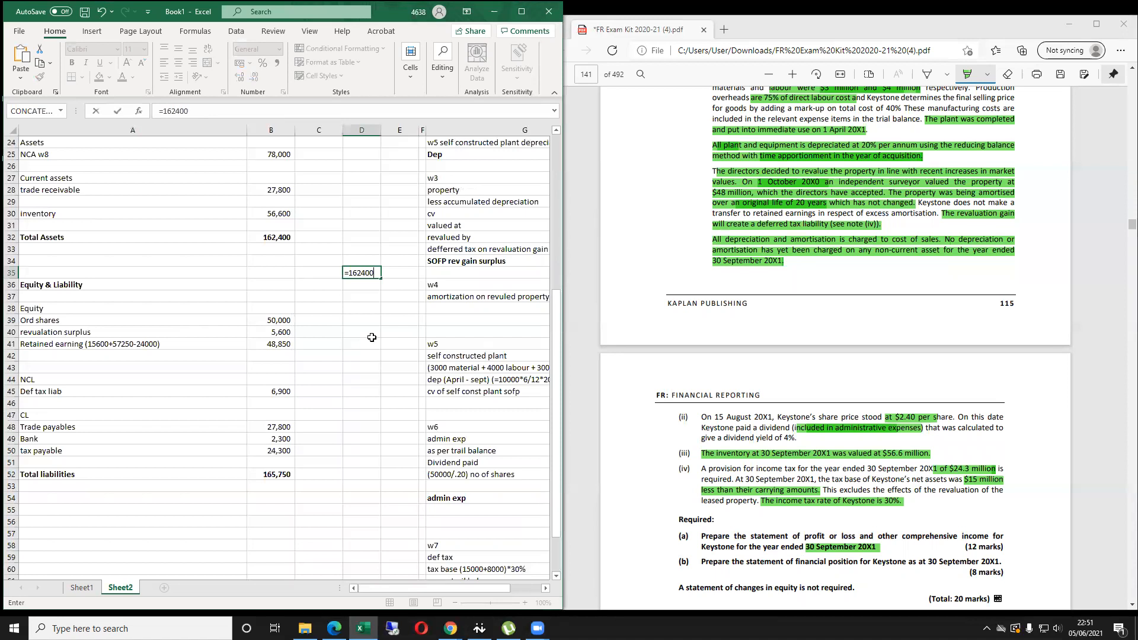
pyautogui.write('-165750')
pyautogui.press('Return')
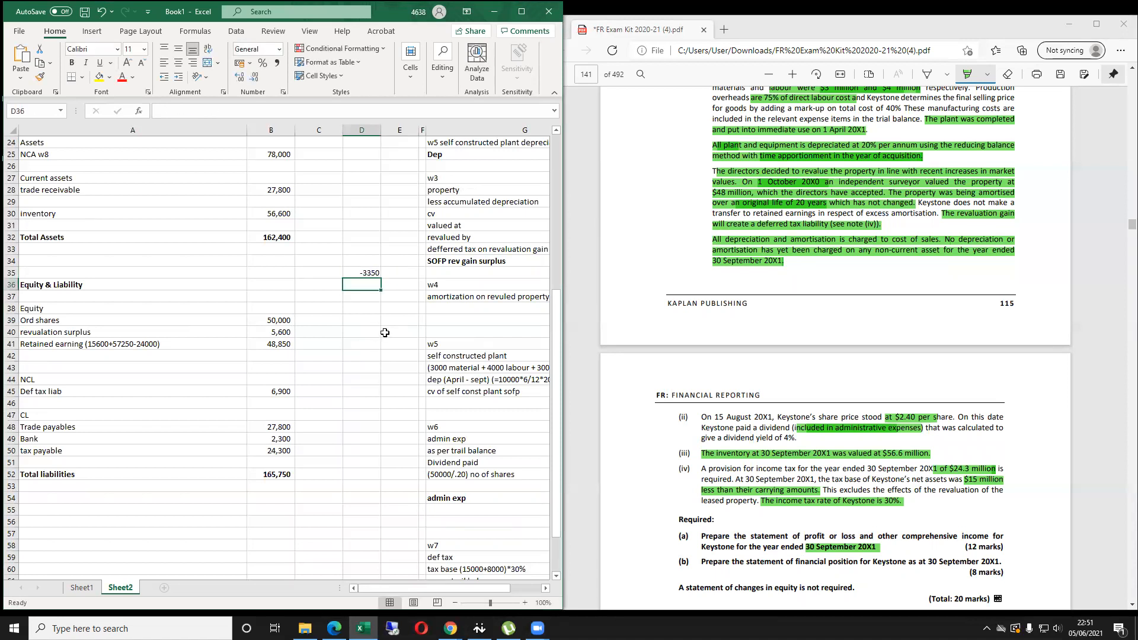
pyautogui.press('Up')
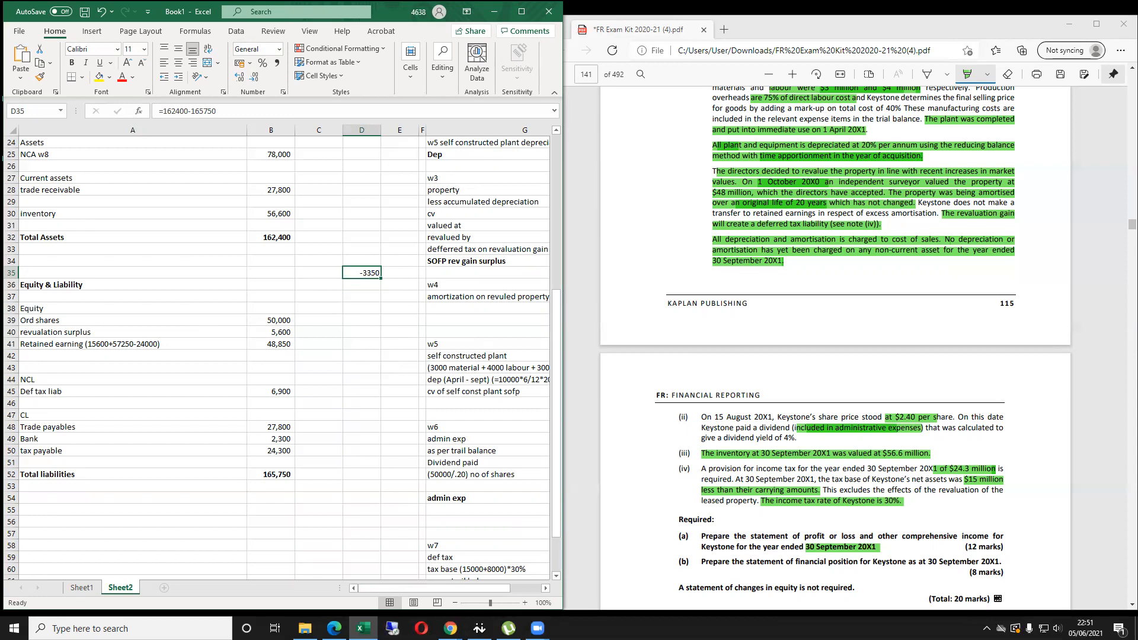
# Compare the trade receivable amount in B28 with the trade receivables line of the trial balance in the PDF.
pyautogui.scroll(3, 269, 276)
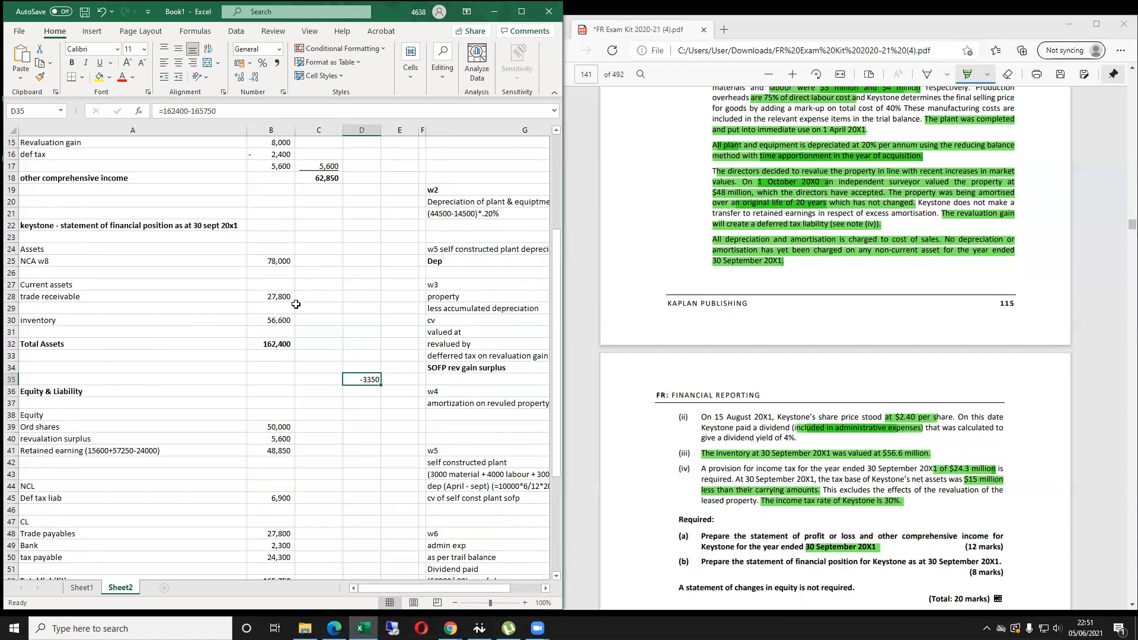
pyautogui.click(278, 298)
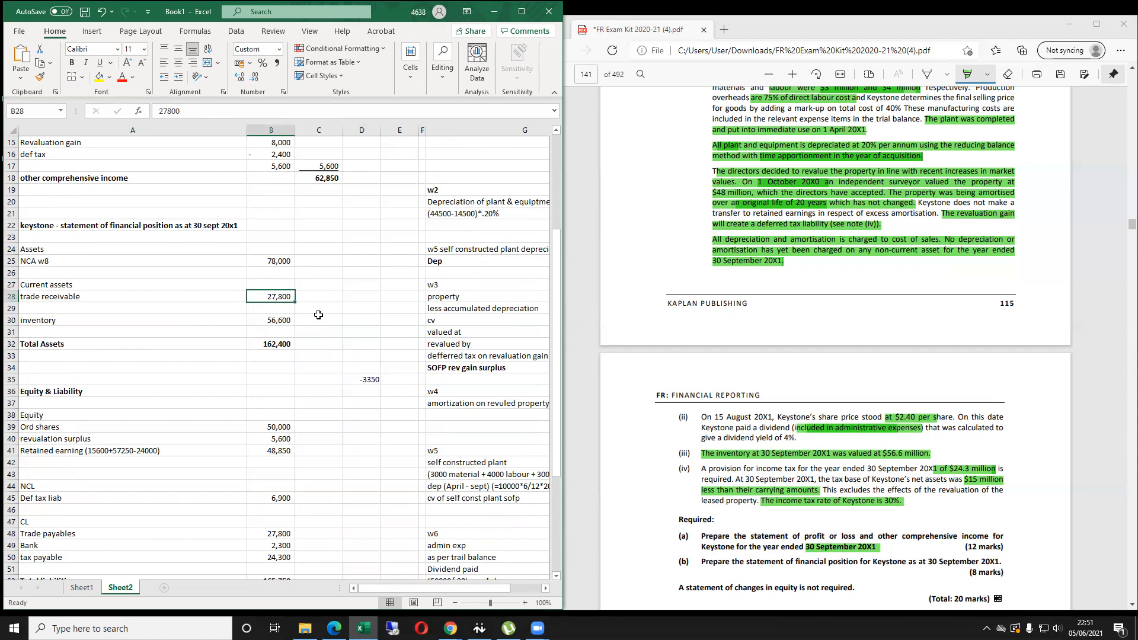
pyautogui.press('Left')
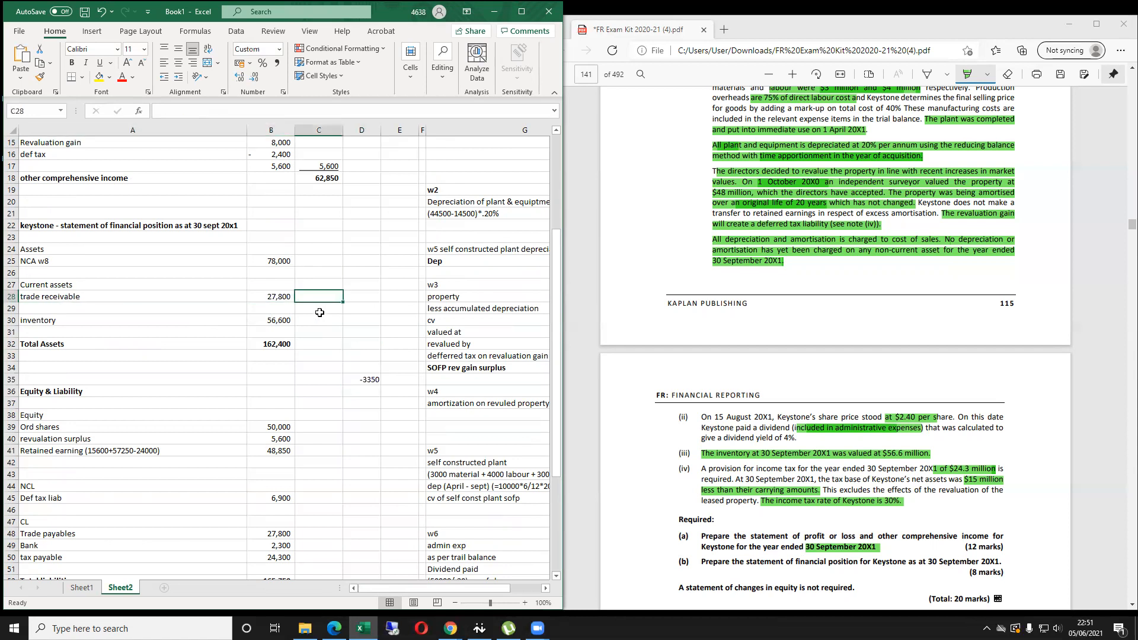
pyautogui.press('Left')
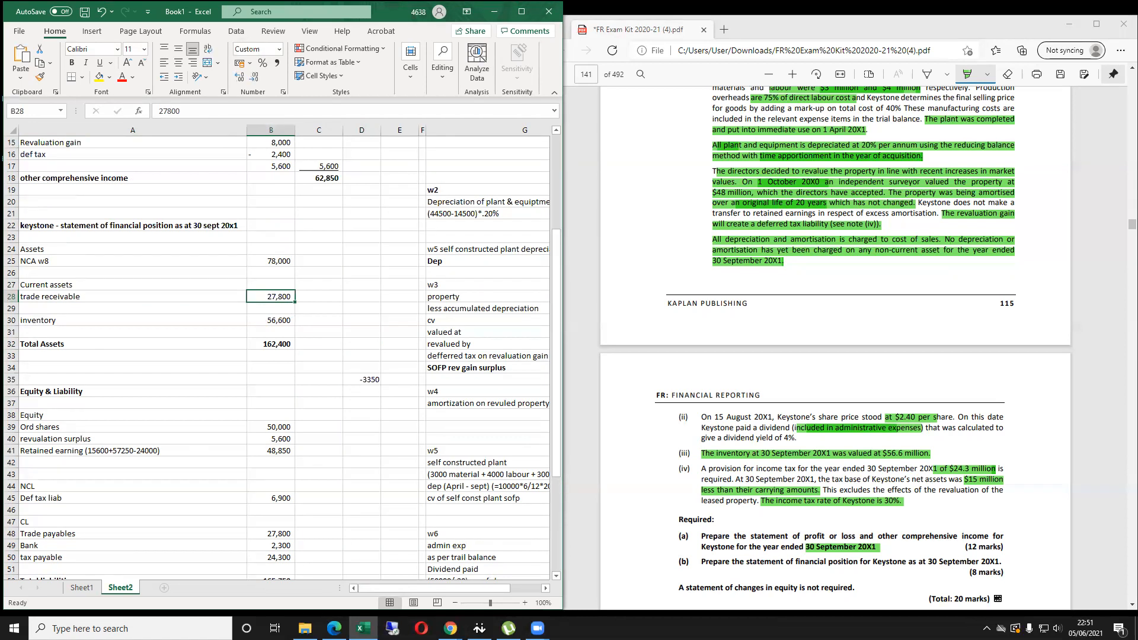
pyautogui.press('Left')
pyautogui.press('Right')
pyautogui.press('Left')
pyautogui.scroll(8, 767, 346)
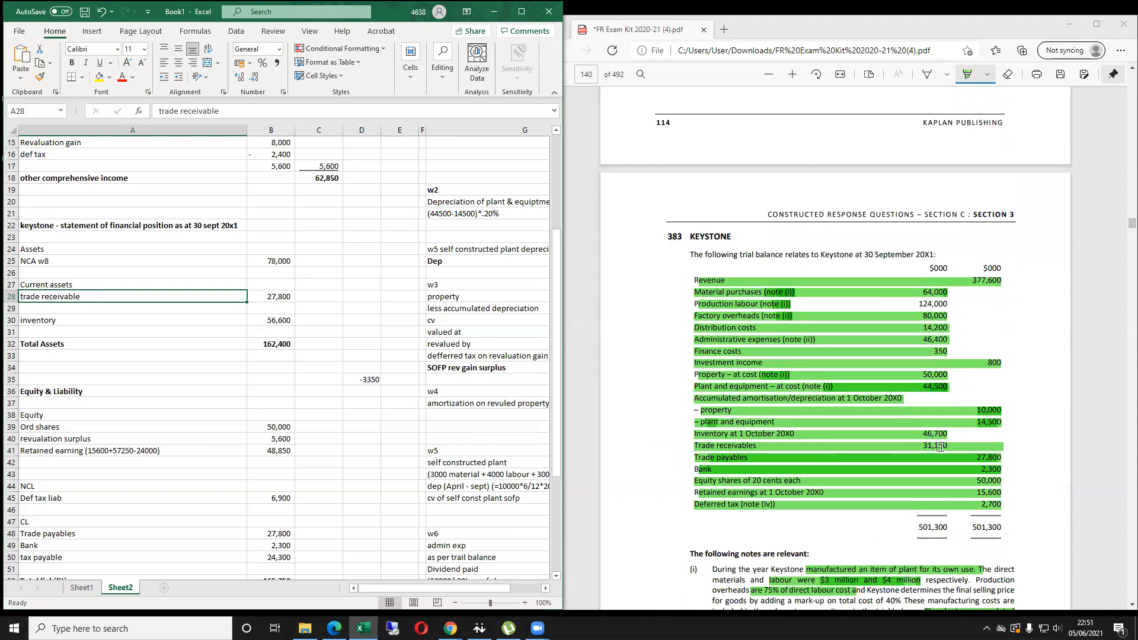
pyautogui.press('Right')
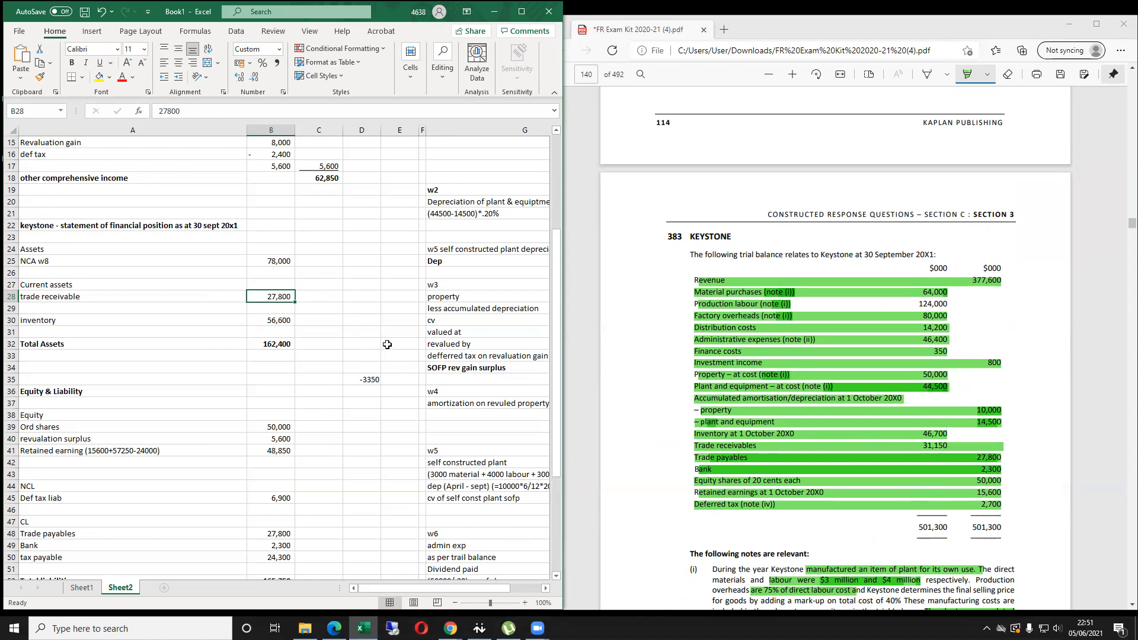
# Correct the trade receivable amount in B28 to 31,150 and check the Total Assets sum in B32.
pyautogui.write('31,150')
pyautogui.press('Return')
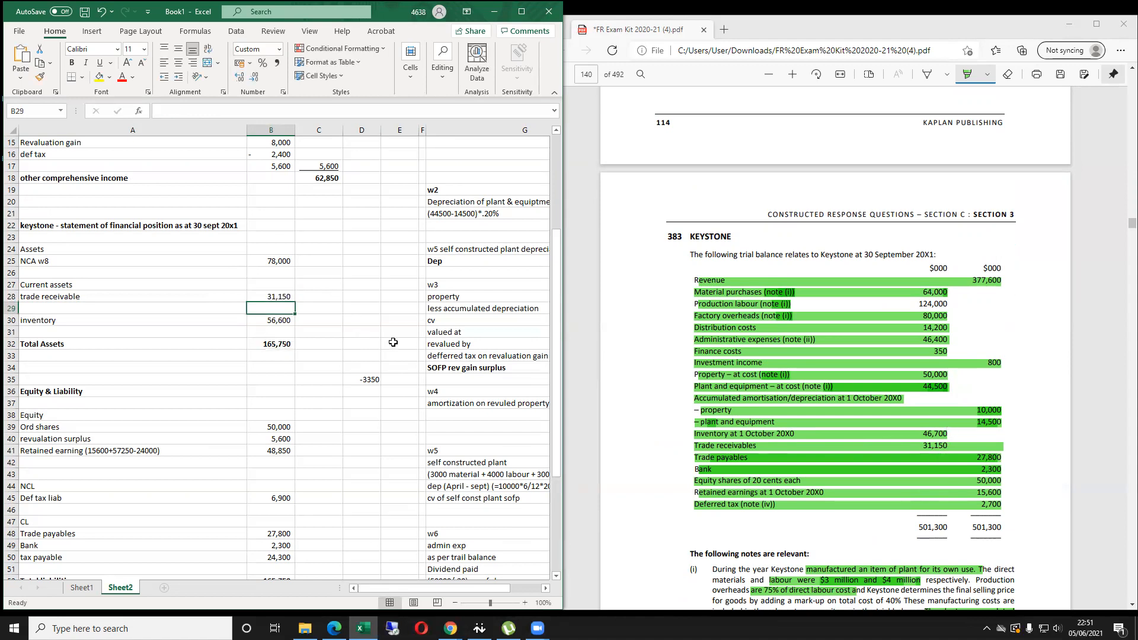
pyautogui.scroll(-2, 382, 344)
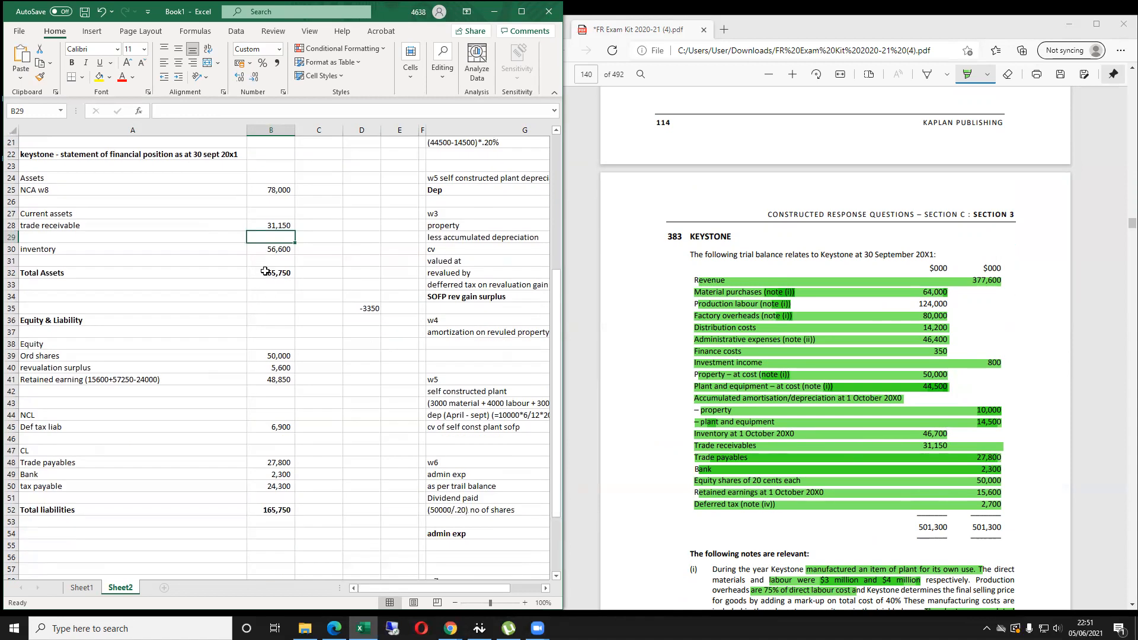
pyautogui.click(290, 272)
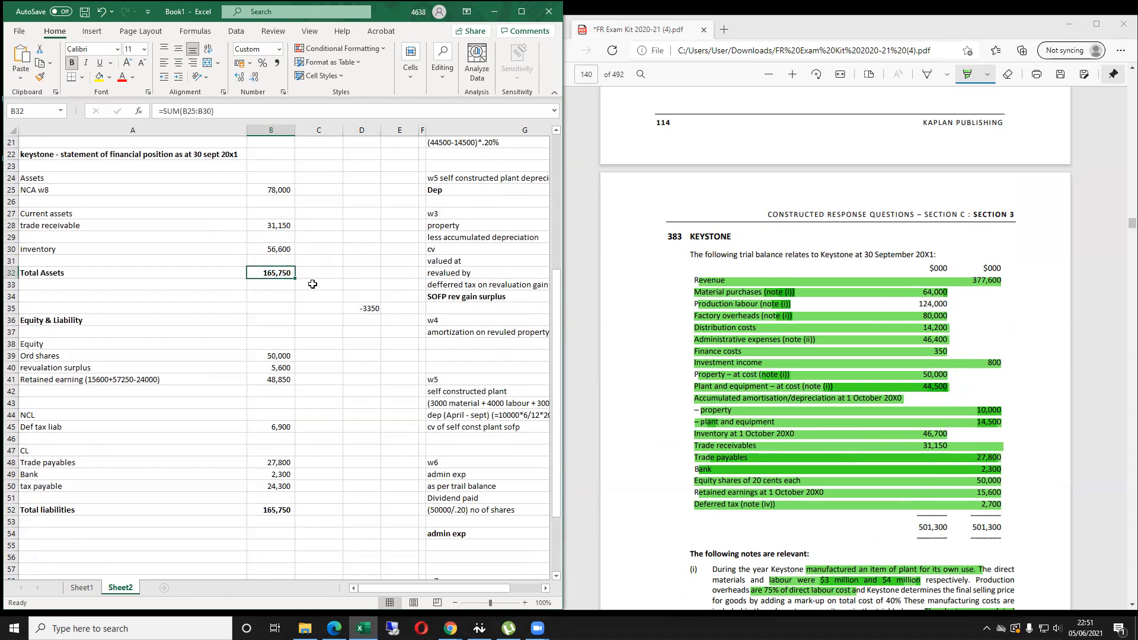
# Clear the difference calculation from D35, beside the statement of financial position.
pyautogui.click(369, 307)
pyautogui.press('Delete')
pyautogui.press('Left')
pyautogui.press('Left')
pyautogui.press('Up')
pyautogui.press('Up')
pyautogui.press('Up')
pyautogui.press('Up')
pyautogui.press('Up')
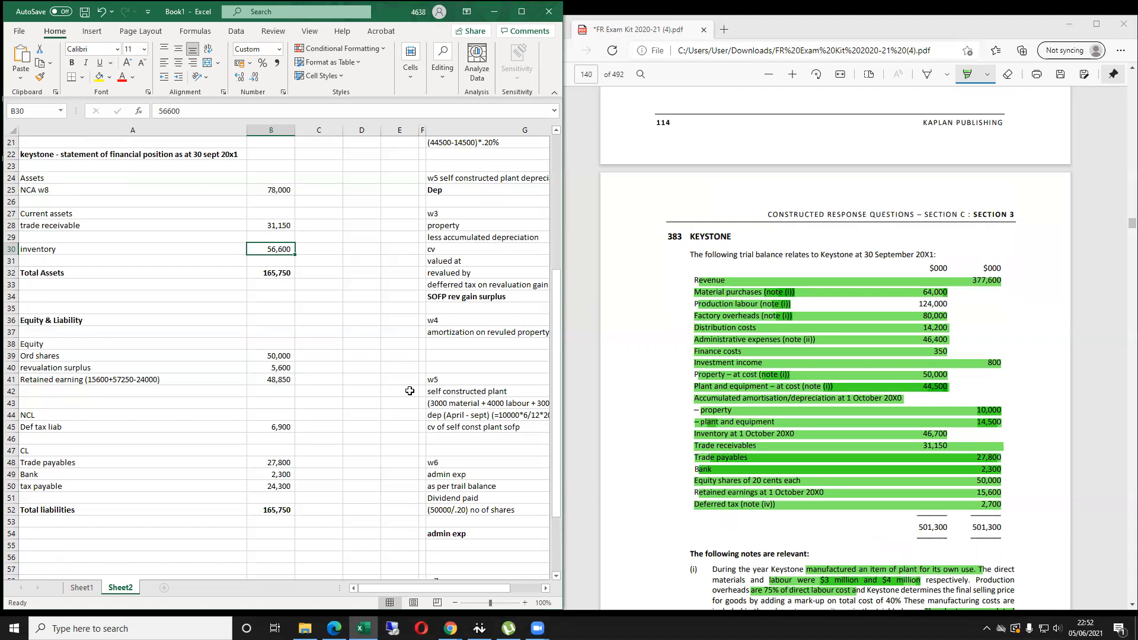
# Review the Keystone statement of profit and loss lines and amounts at the start of the sheet.
pyautogui.moveTo(405, 587)
pyautogui.mouseDown()
pyautogui.moveTo(430, 589)
pyautogui.moveTo(384, 584)
pyautogui.mouseUp()
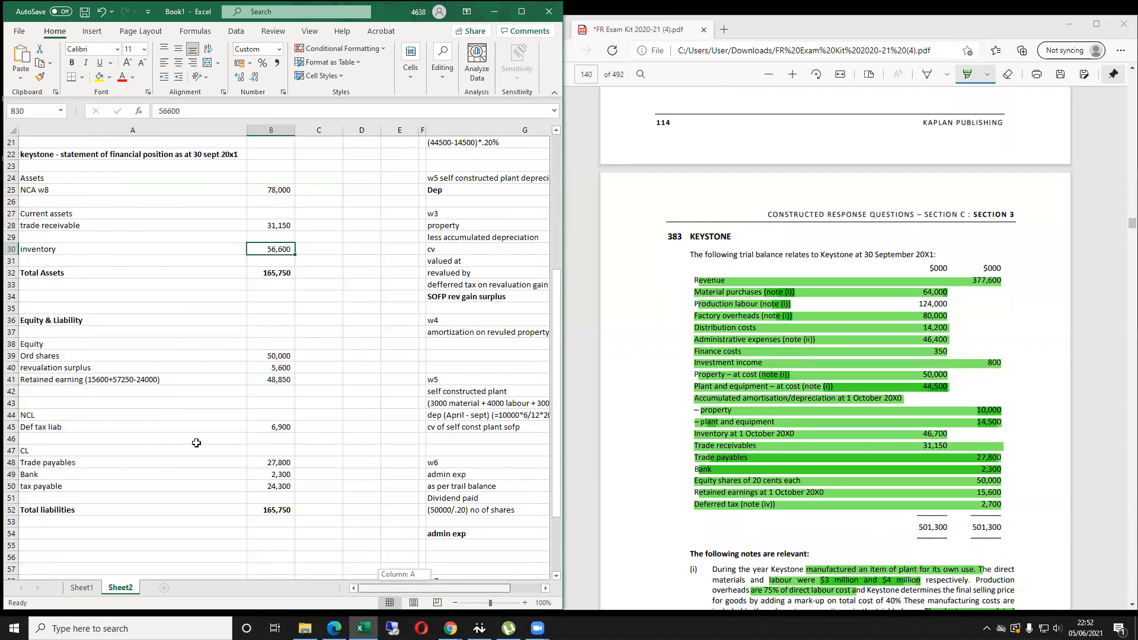
pyautogui.scroll(6, 141, 387)
pyautogui.scroll(1, 141, 387)
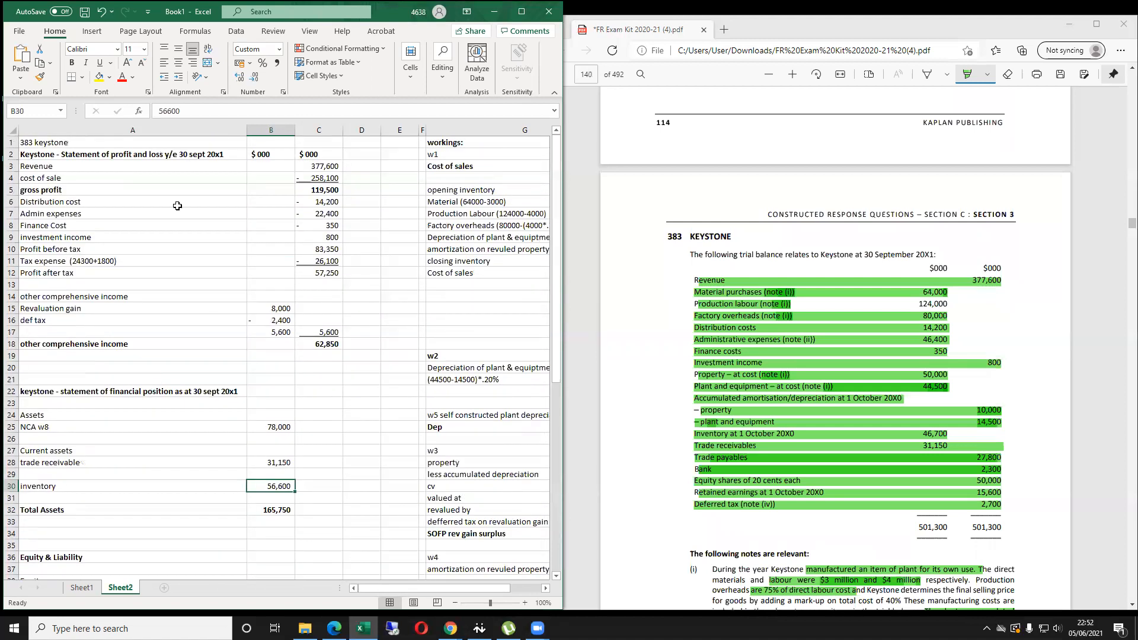
pyautogui.click(182, 201)
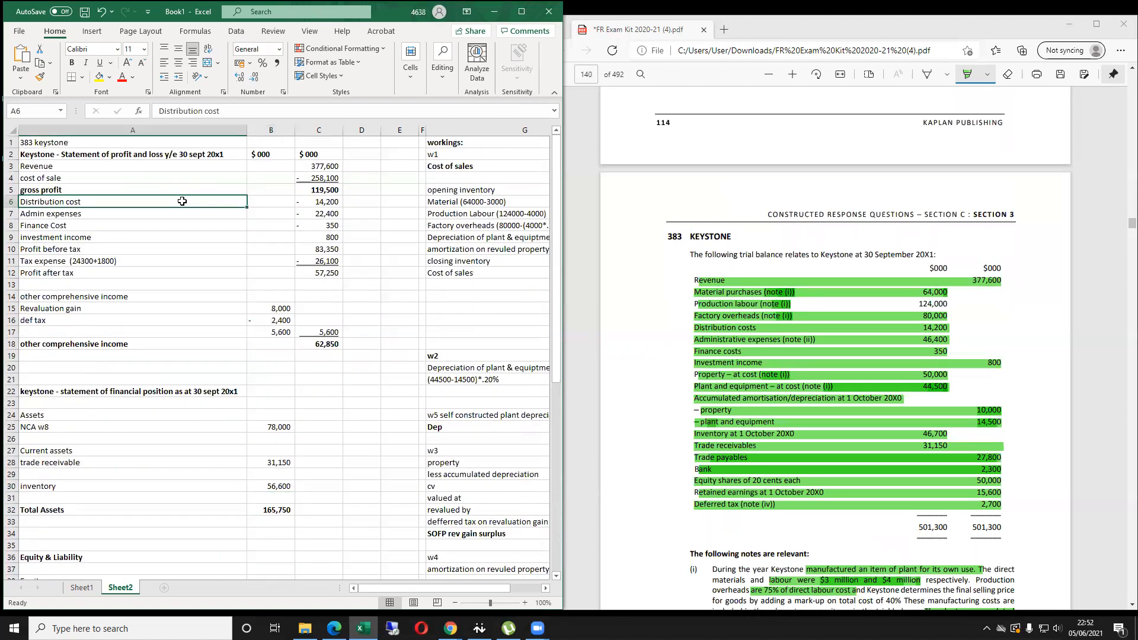
pyautogui.press('Right')
pyautogui.press('Right')
pyautogui.press('Right')
pyautogui.press('Right')
pyautogui.press('Right')
pyautogui.press('Right')
pyautogui.press('Right')
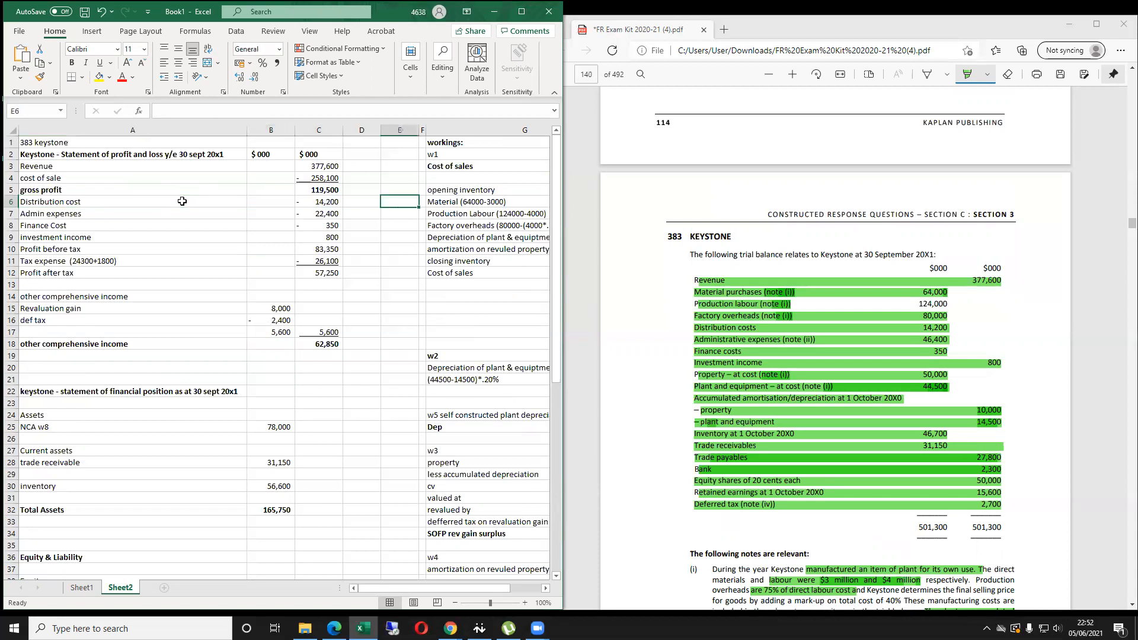
pyautogui.press('Left')
pyautogui.press('Left')
pyautogui.press('Left')
pyautogui.press('Left')
pyautogui.press('Left')
pyautogui.press('Left')
pyautogui.press('Left')
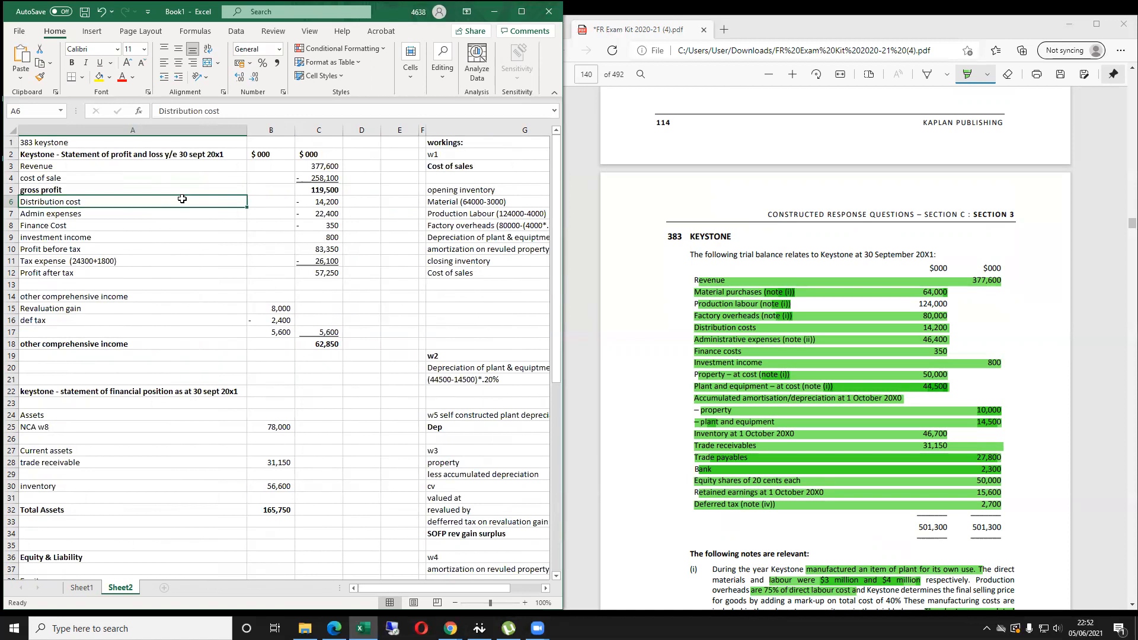
pyautogui.press('Up')
pyautogui.press('Right')
pyautogui.press('Right')
pyautogui.press('Down')
pyautogui.press('Down')
pyautogui.press('Down')
pyautogui.press('Down')
pyautogui.press('Down')
pyautogui.press('Down')
pyautogui.press('Down')
pyautogui.press('Down')
# Check the Total liabilities amount in row 52 against Total Assets in row 32.
pyautogui.scroll(-9, 256, 367)
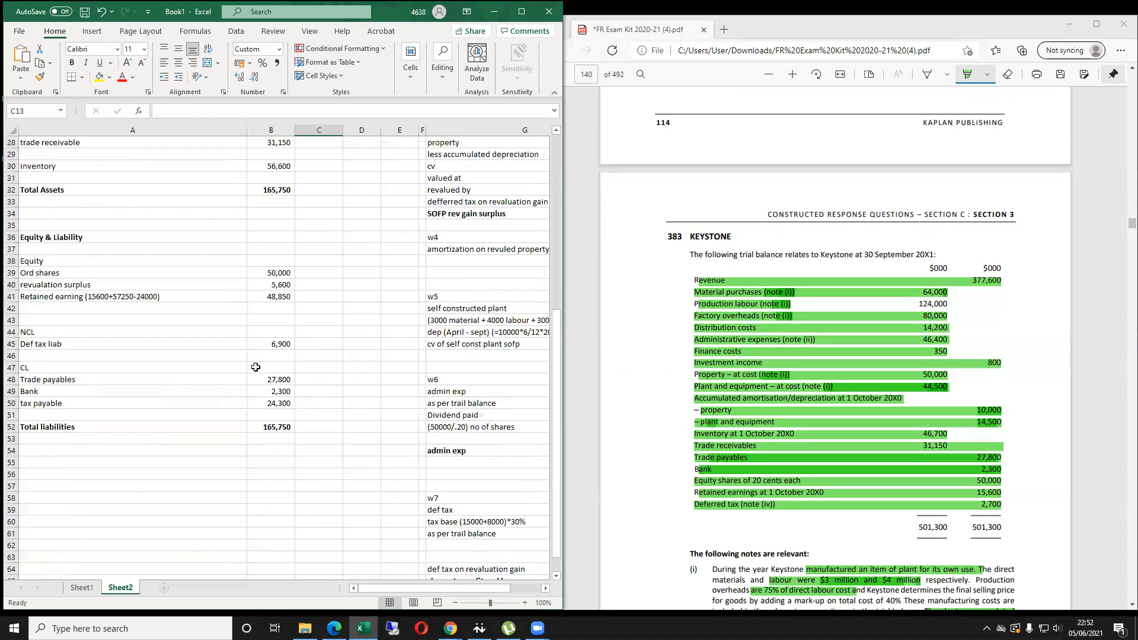
pyautogui.click(277, 427)
pyautogui.moveTo(277, 428); pyautogui.dragTo(148, 433)
pyautogui.scroll(2, 146, 379)
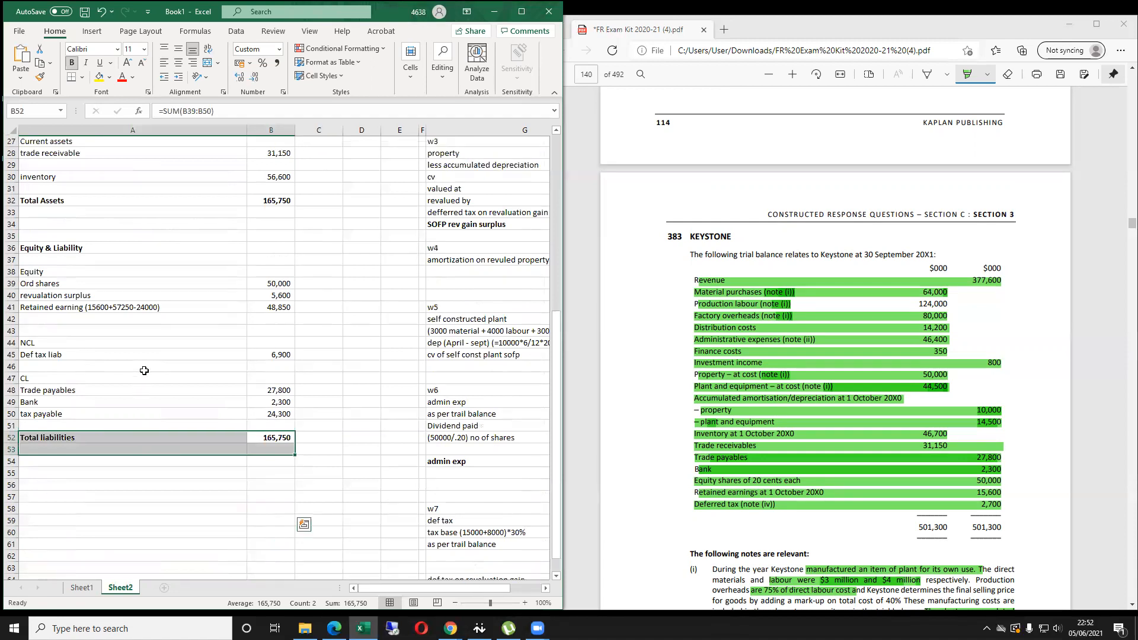
pyautogui.click(134, 239)
pyautogui.scroll(3, 216, 261)
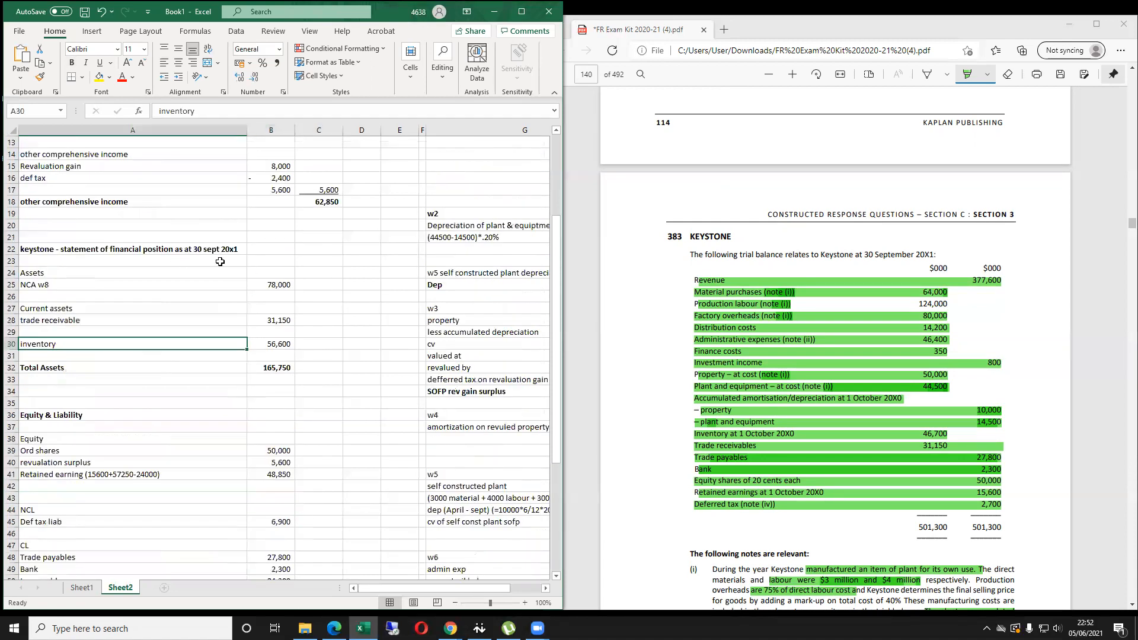
# Look through the remaining notes and requirements of question 383 Keystone in the PDF, and return to the Excel workbook.
pyautogui.click(665, 283)
pyautogui.scroll(-3, 686, 282)
pyautogui.scroll(-10, 686, 282)
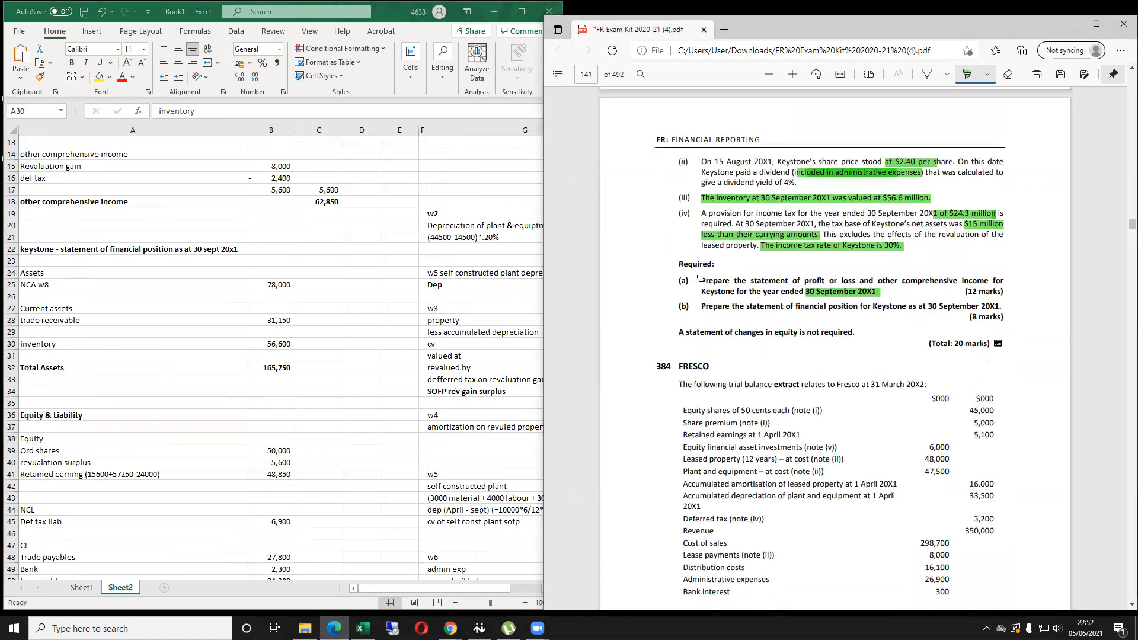
pyautogui.hotkey('alt', 'Tab')
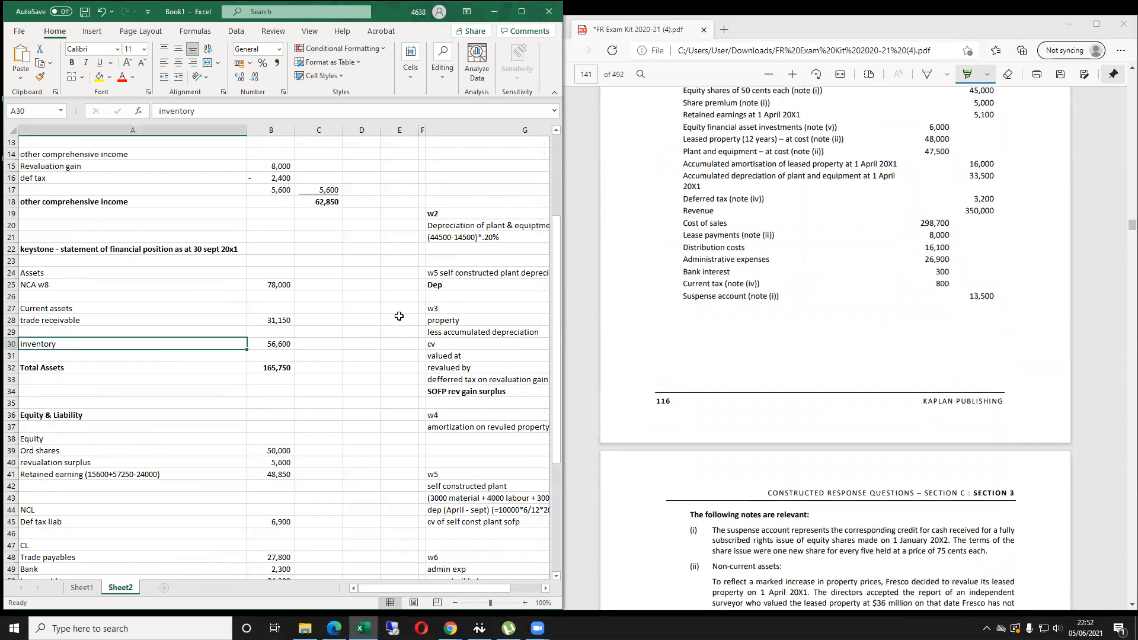
# Review the profit and loss statement together with the cost of sales, depreciation and property workings beside it.
pyautogui.scroll(1, 396, 314)
pyautogui.scroll(3, 395, 311)
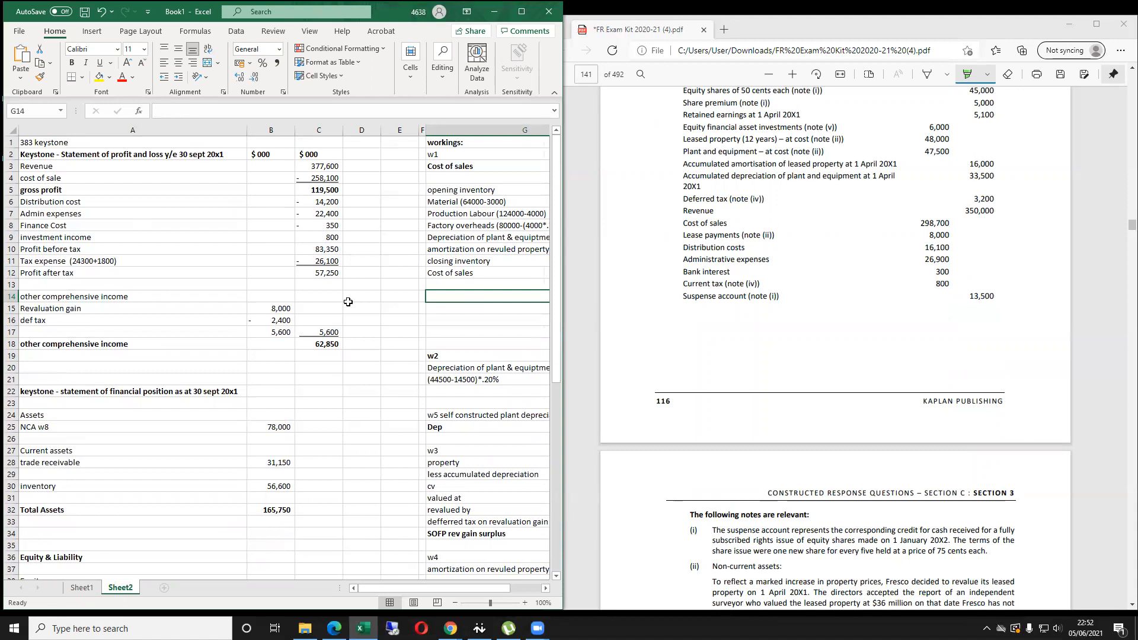
pyautogui.press('Left')
pyautogui.press('Left')
pyautogui.press('Left')
pyautogui.press('Left')
pyautogui.press('Left')
pyautogui.press('Left')
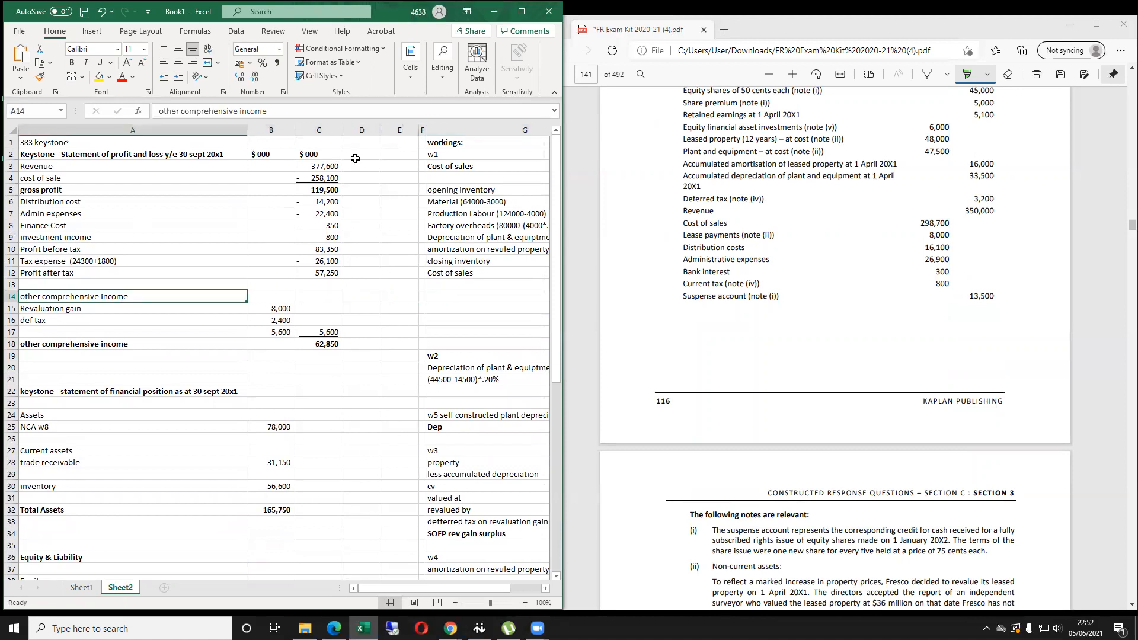
pyautogui.press('Right')
pyautogui.press('Right')
pyautogui.press('Right')
pyautogui.press('Right')
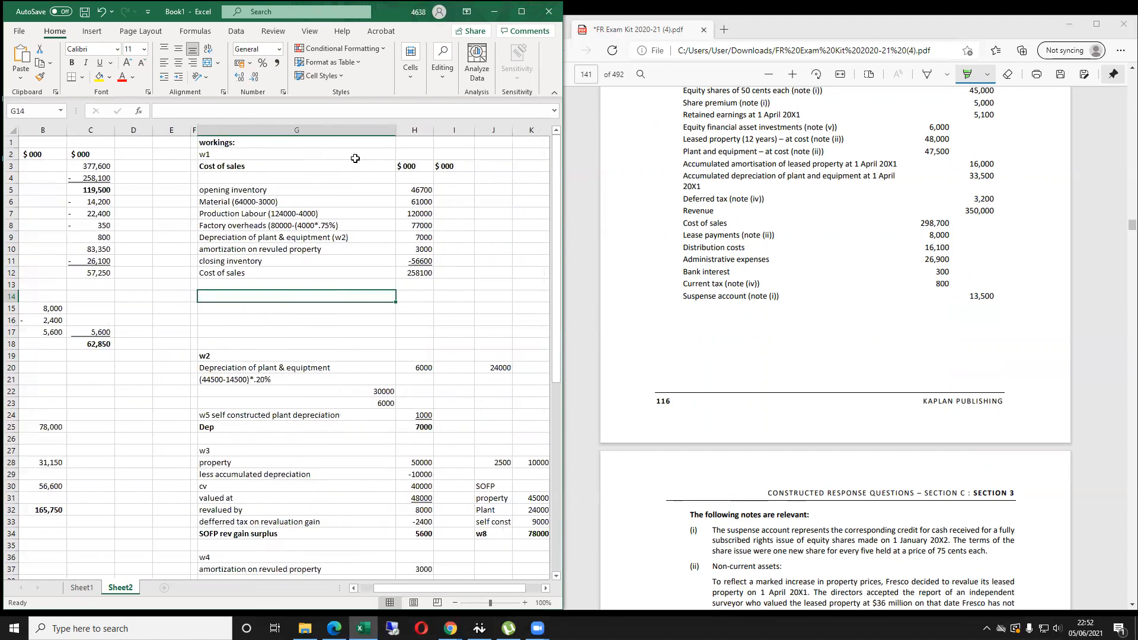
pyautogui.press('Left')
pyautogui.press('Left')
pyautogui.press('Left')
pyautogui.press('Left')
pyautogui.press('Up')
pyautogui.press('Up')
pyautogui.press('Up')
pyautogui.press('Up')
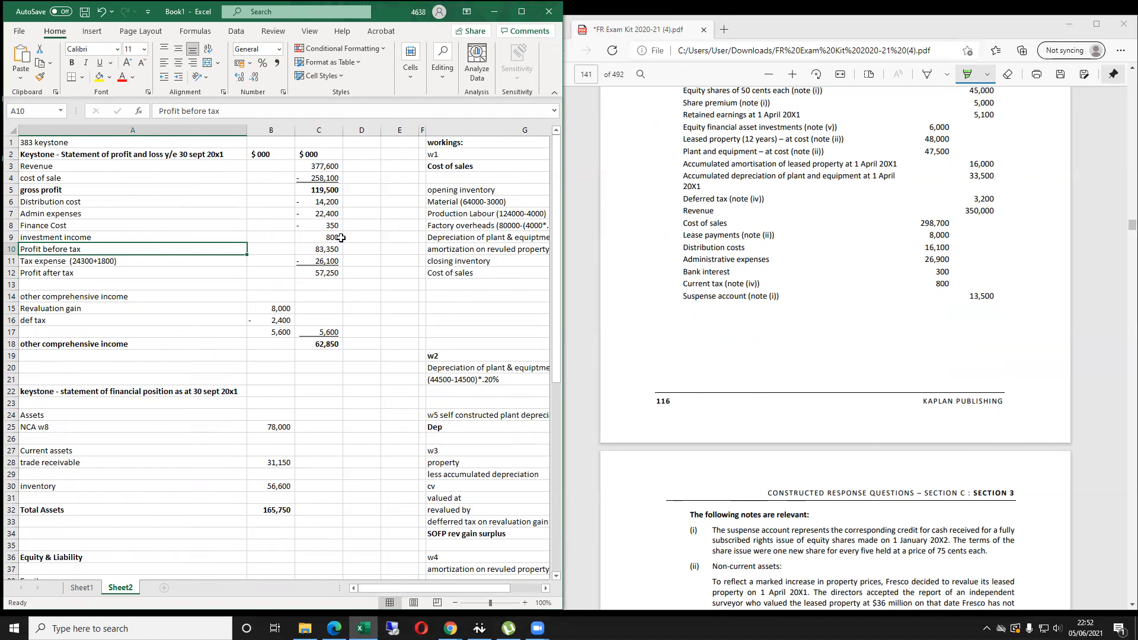
pyautogui.click(161, 203)
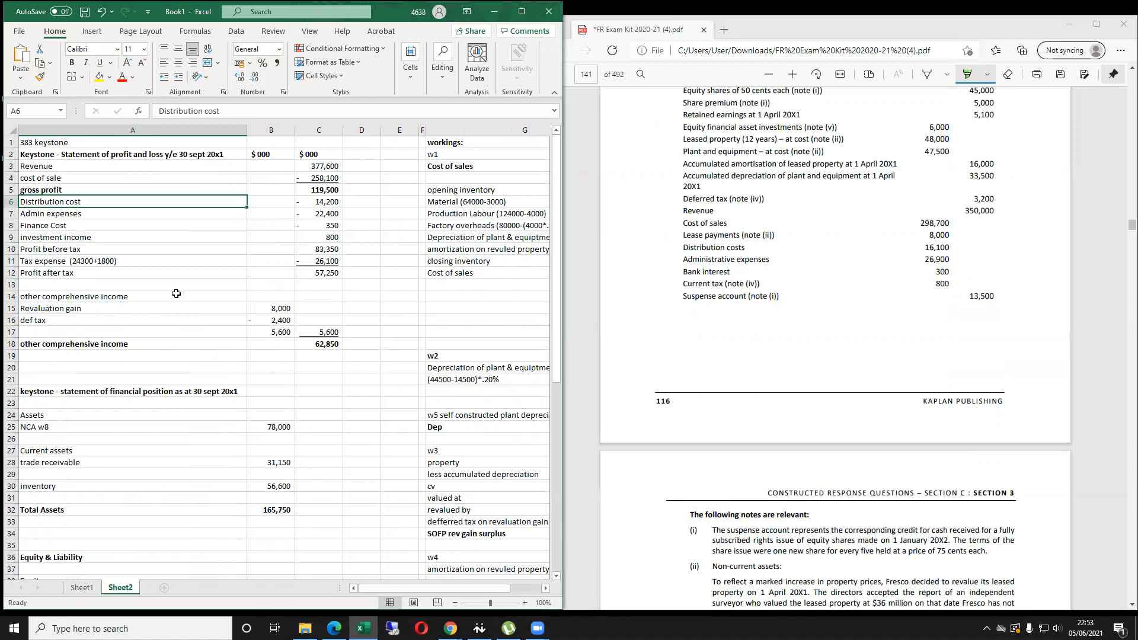
pyautogui.click(435, 311)
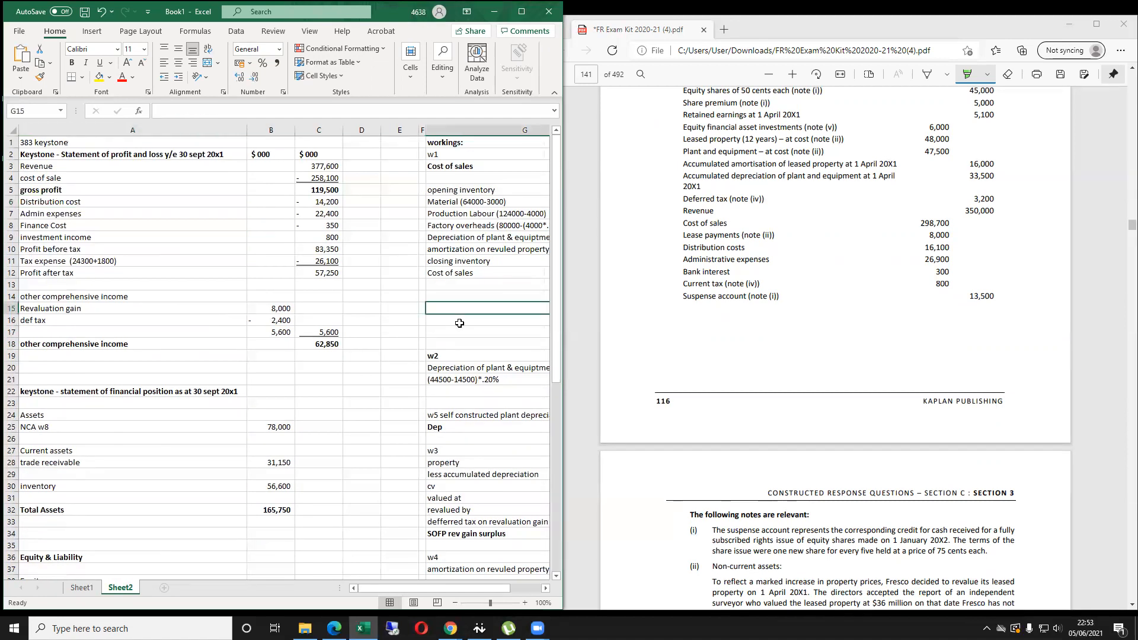
pyautogui.press('Left')
pyautogui.press('Left')
pyautogui.press('Left')
pyautogui.press('Left')
pyautogui.press('Left')
pyautogui.press('Left')
pyautogui.press('Up')
pyautogui.press('Up')
pyautogui.press('Up')
pyautogui.press('Right')
pyautogui.press('Right')
pyautogui.press('Right')
pyautogui.press('Right')
pyautogui.press('Right')
pyautogui.press('Down')
pyautogui.press('Down')
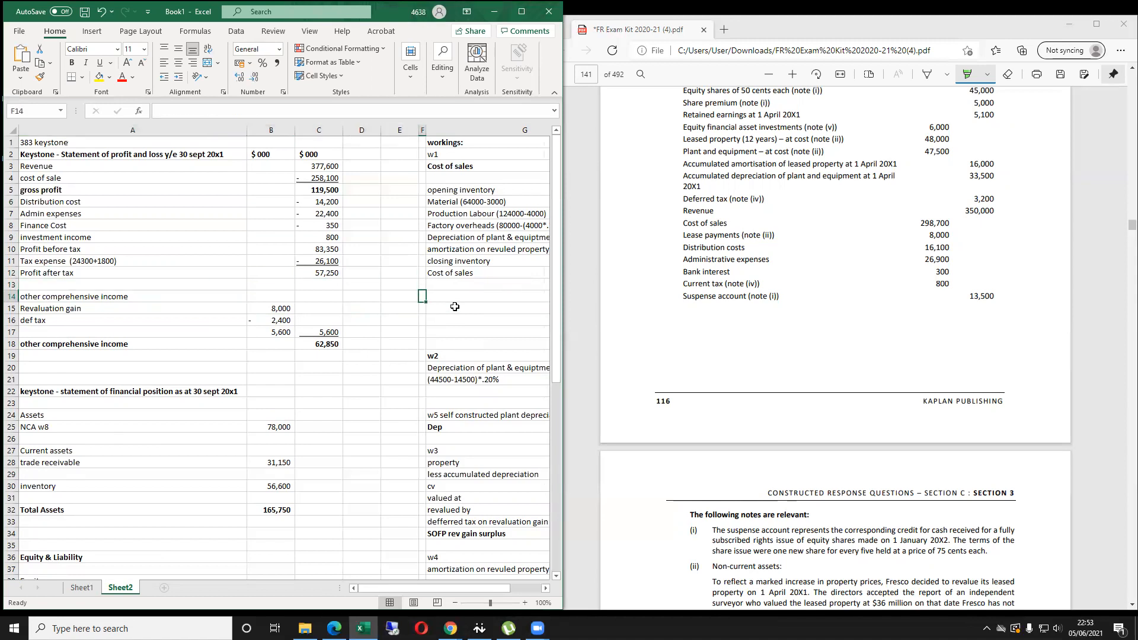
pyautogui.press('Right')
pyautogui.press('Right')
pyautogui.press('Up')
pyautogui.press('Left')
pyautogui.press('Left')
pyautogui.press('Left')
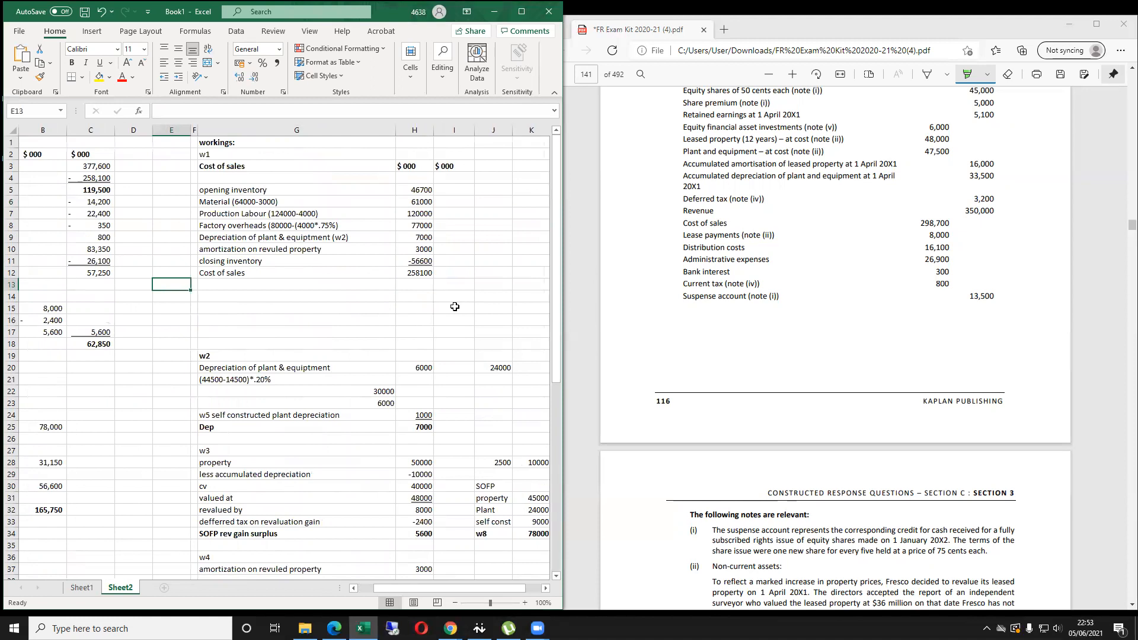
pyautogui.press('Left')
pyautogui.press('Left')
pyautogui.press('Left')
pyautogui.press('Left')
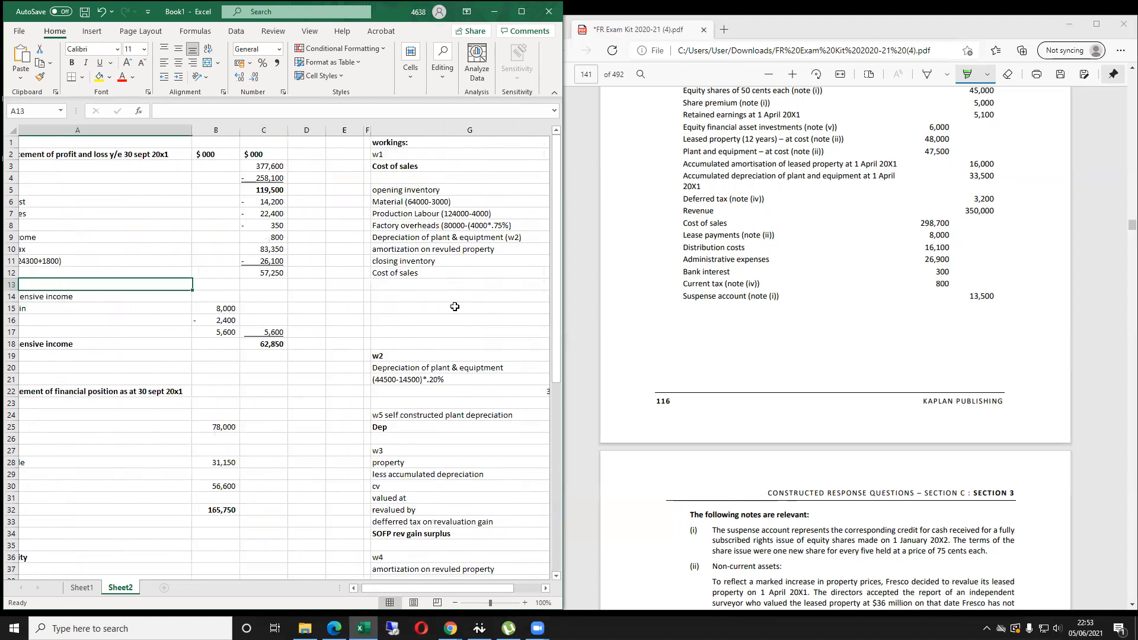
pyautogui.press('Right')
pyautogui.press('Right')
pyautogui.press('Right')
pyautogui.press('Right')
pyautogui.press('Right')
pyautogui.press('Right')
pyautogui.press('Left')
pyautogui.press('Left')
pyautogui.press('Left')
pyautogui.press('Left')
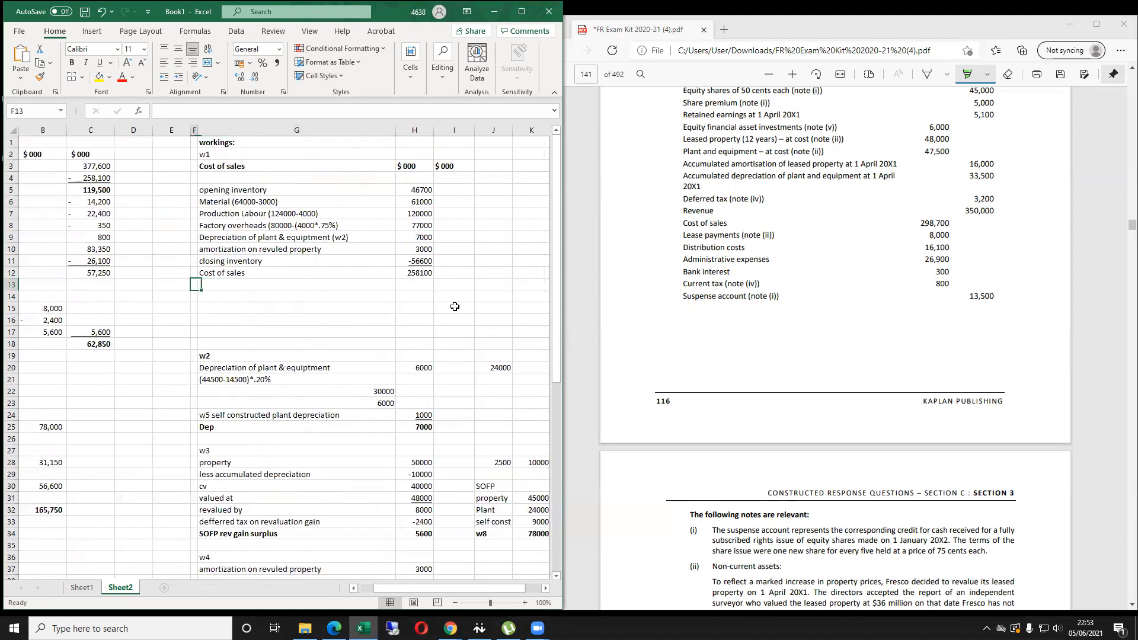
pyautogui.press('Left')
pyautogui.press('Left')
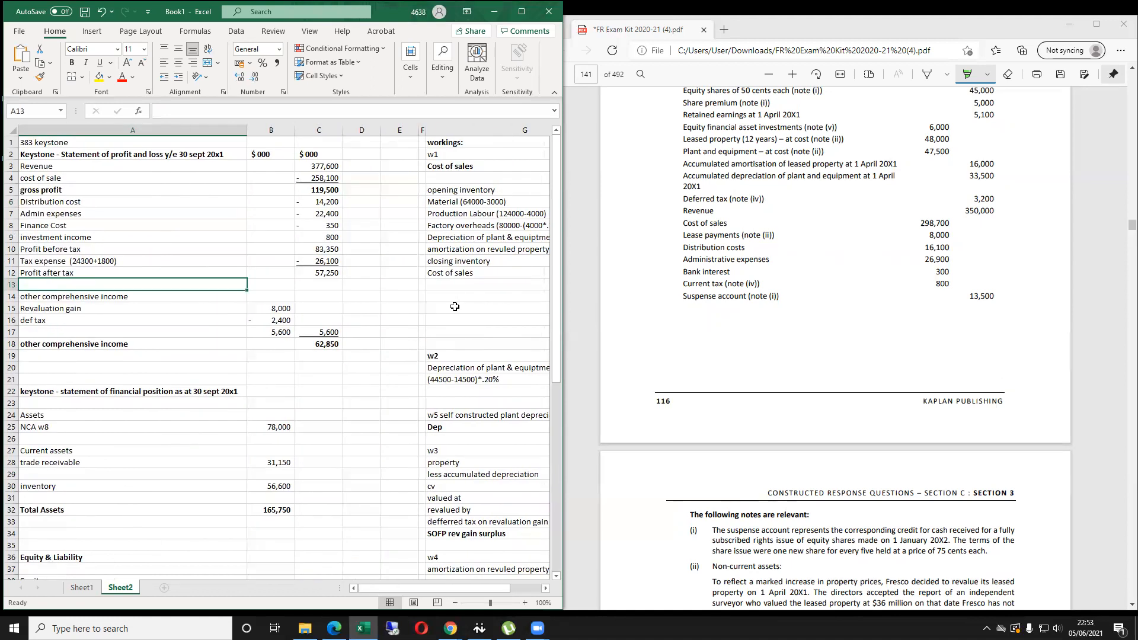